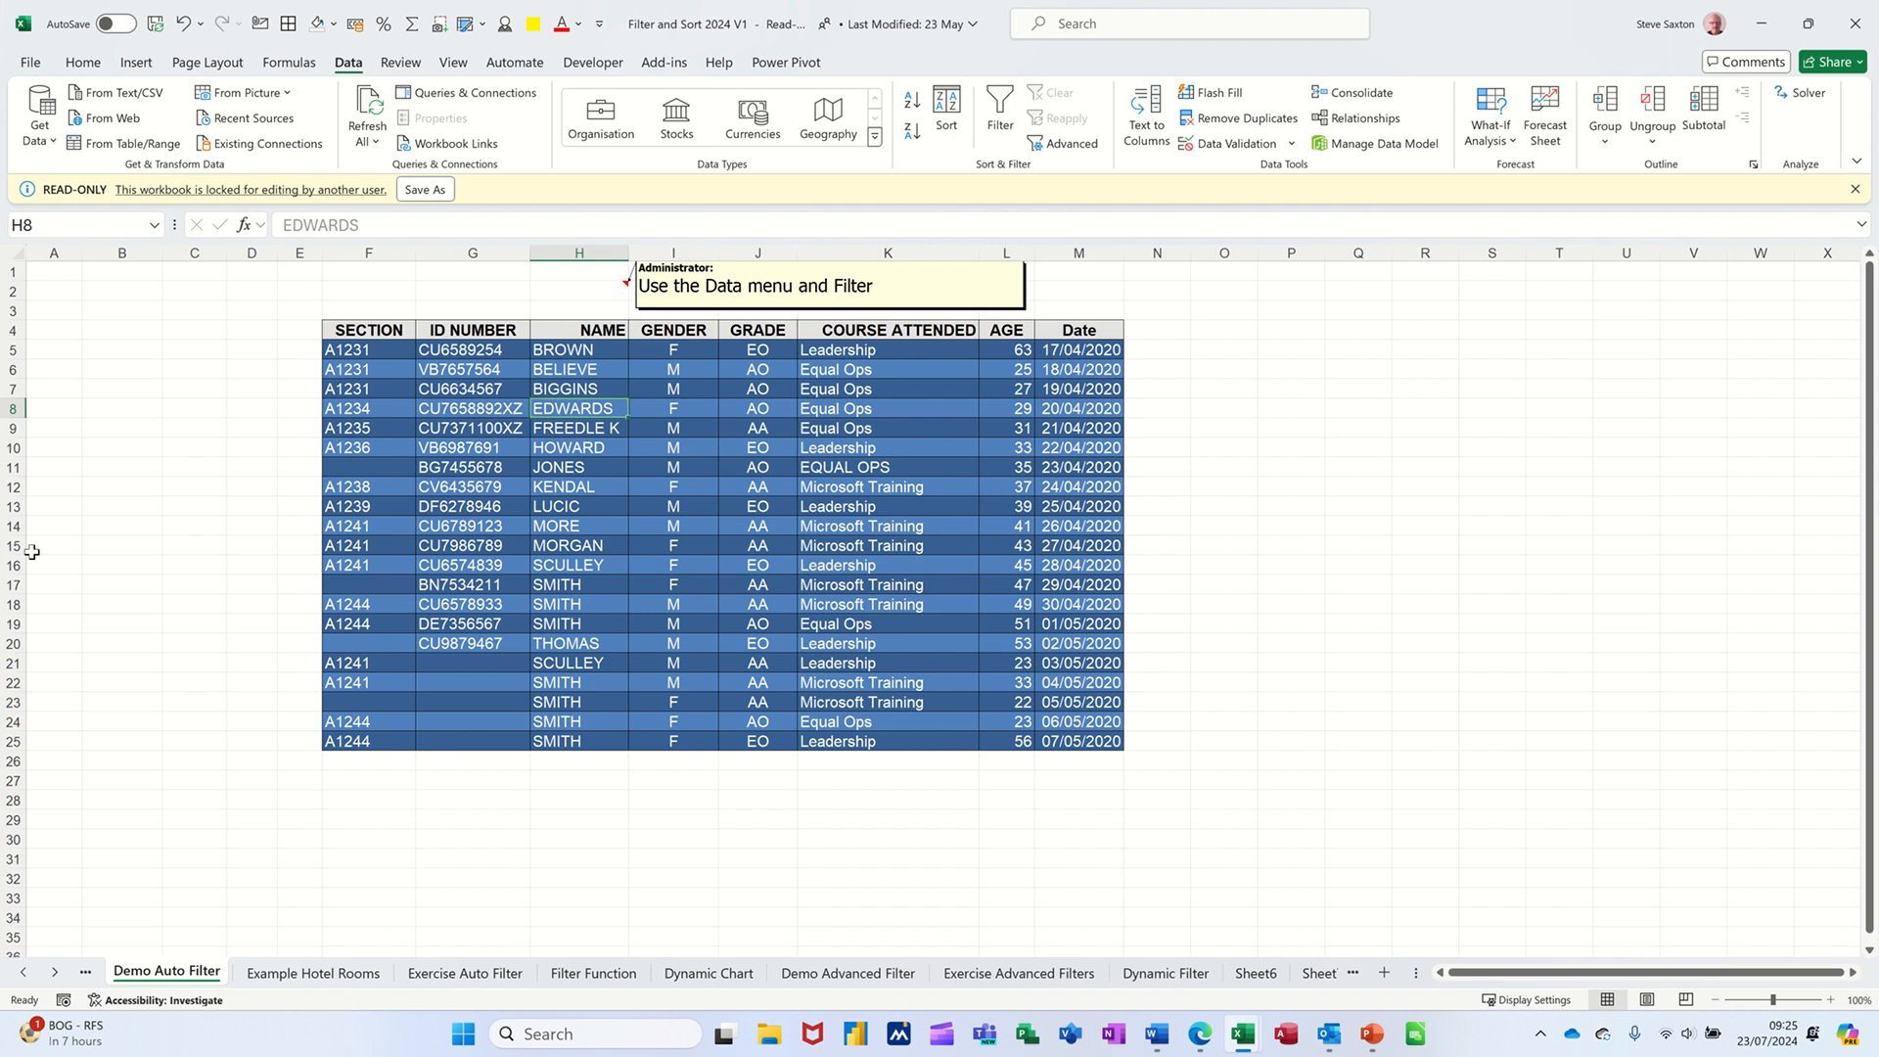
Remove the blue fill from data cells F5:M25 and set their font colour to Automatic.
click(671, 501)
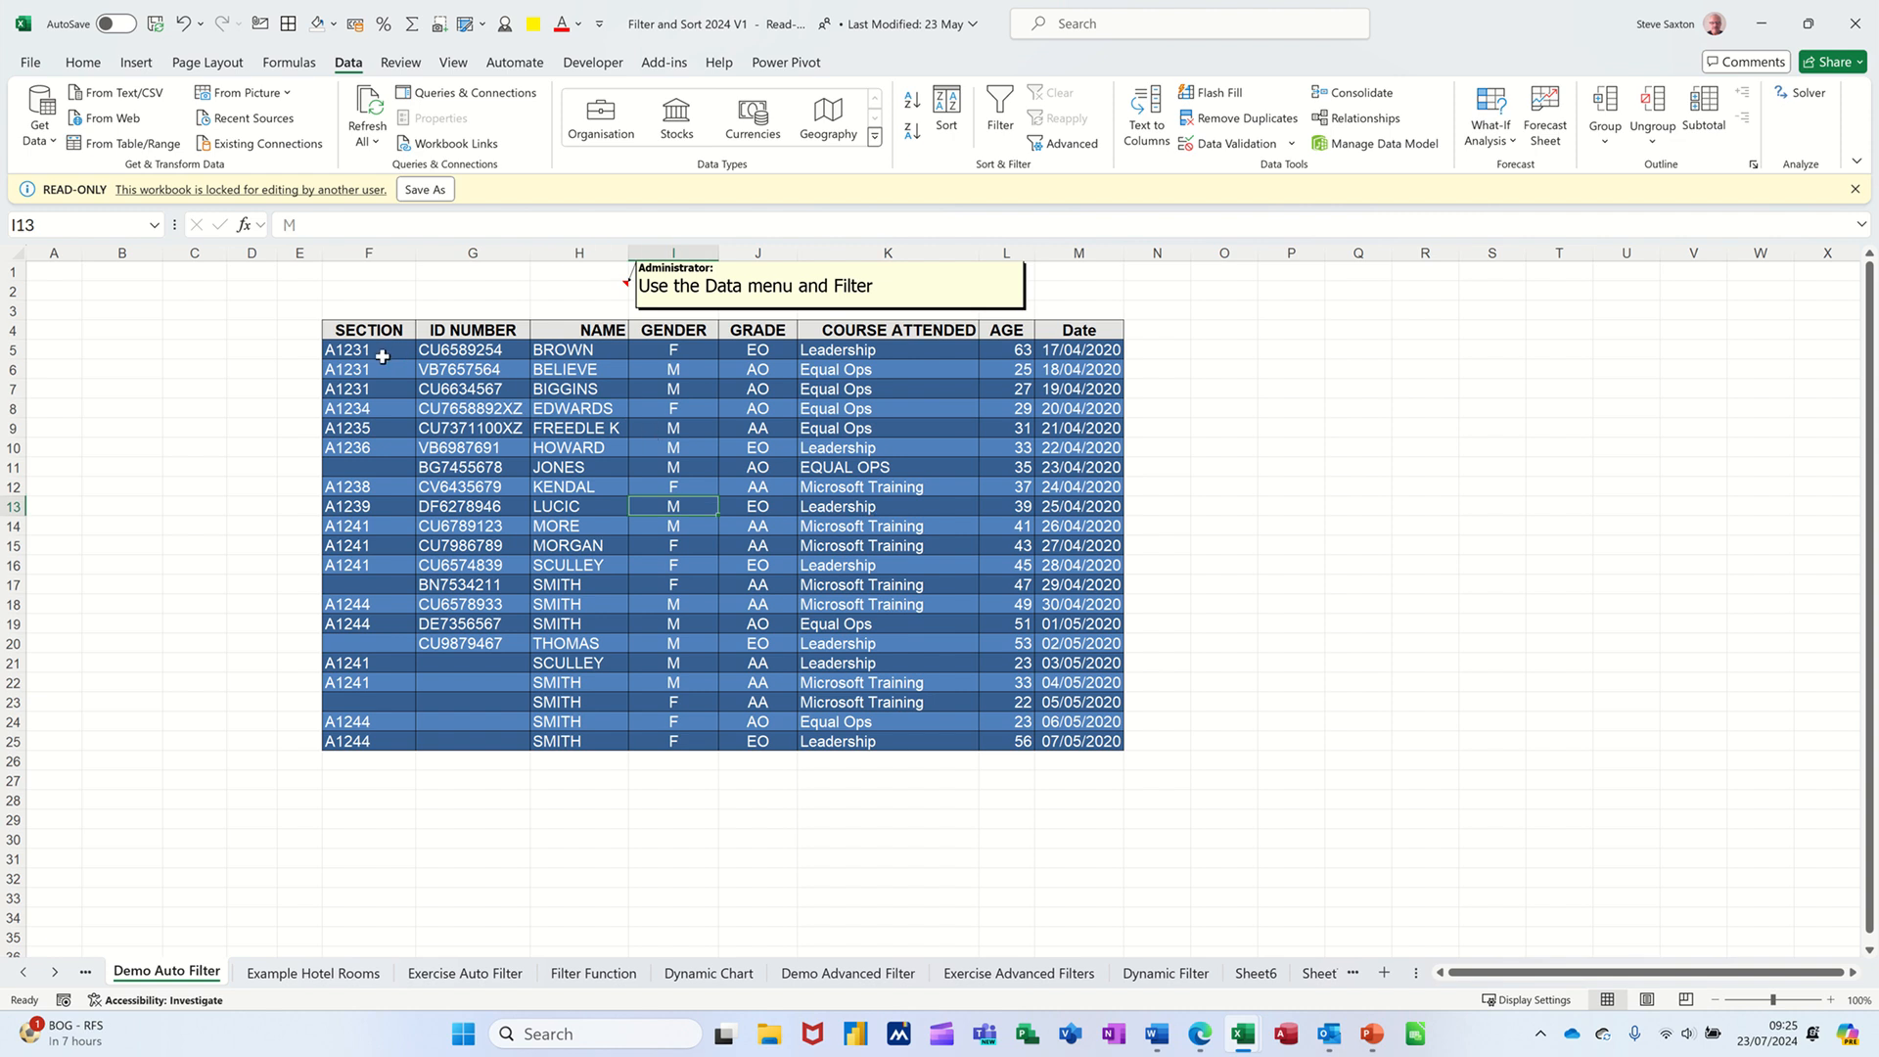
drag(362, 350, 1076, 742)
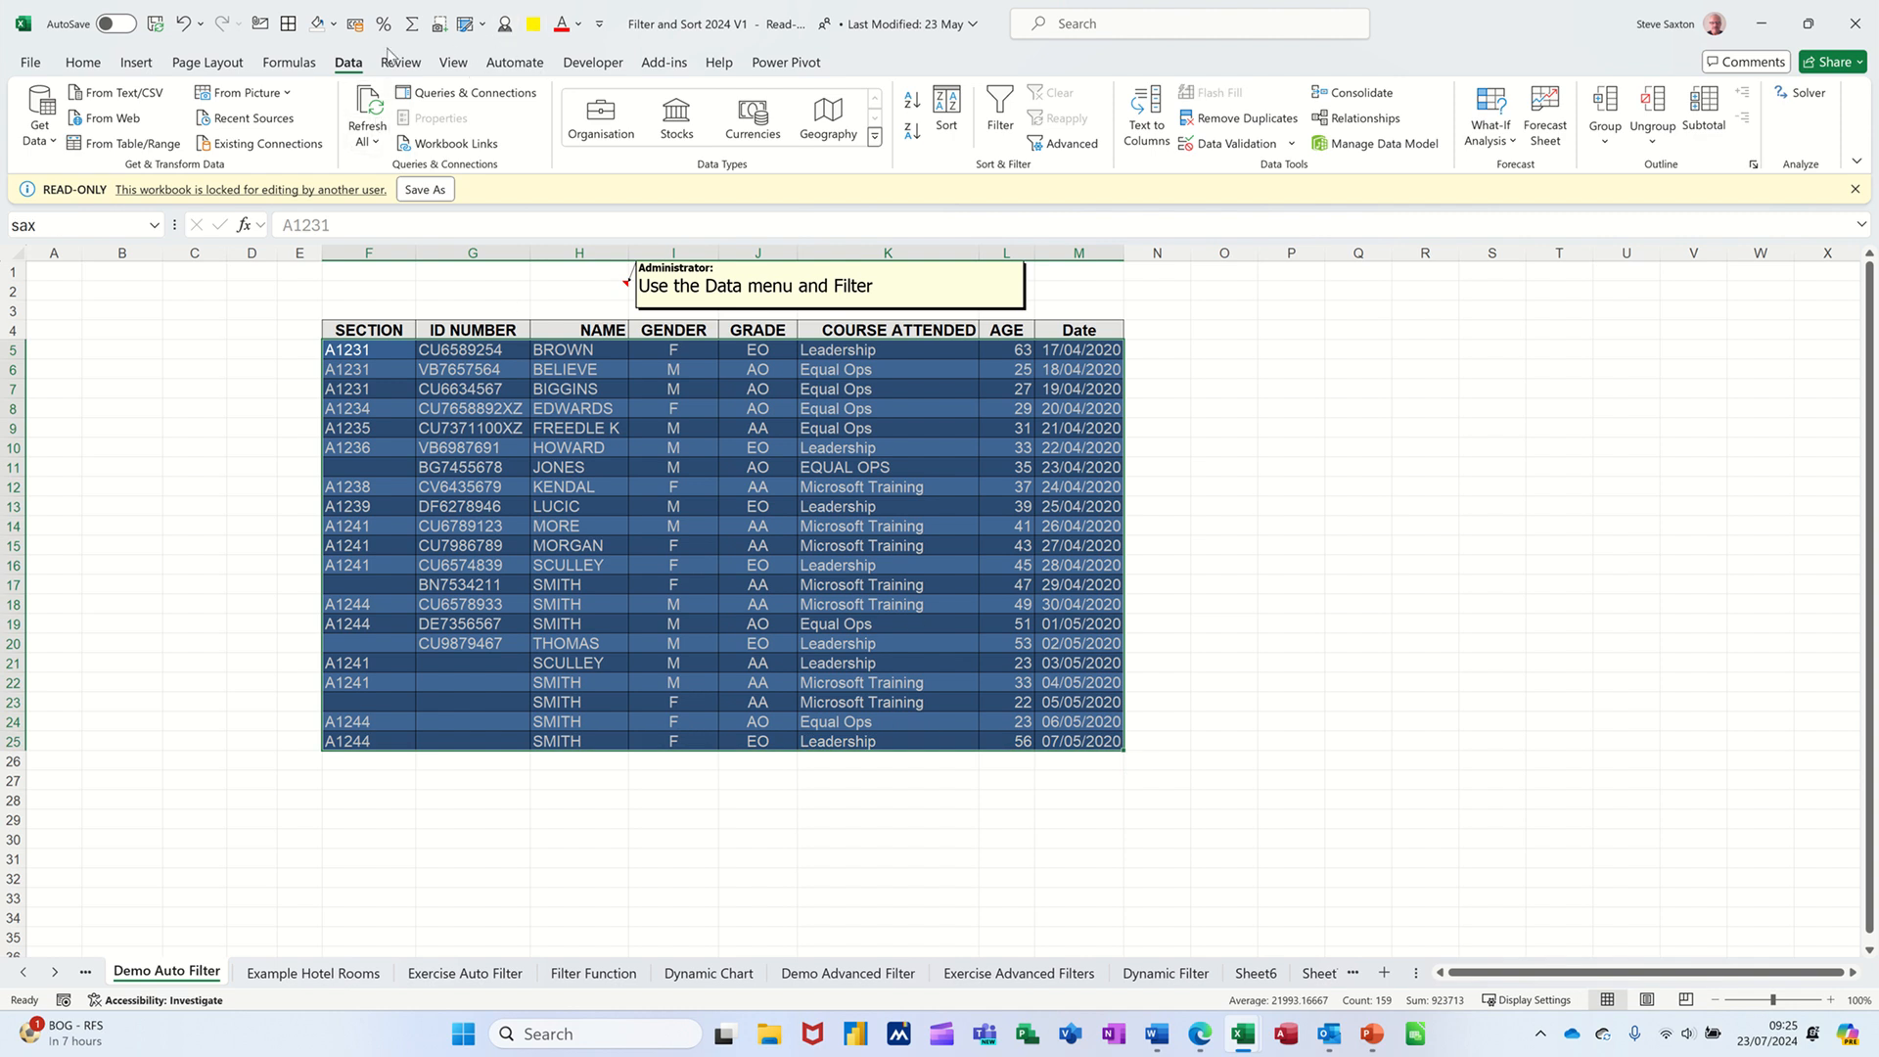
click(83, 63)
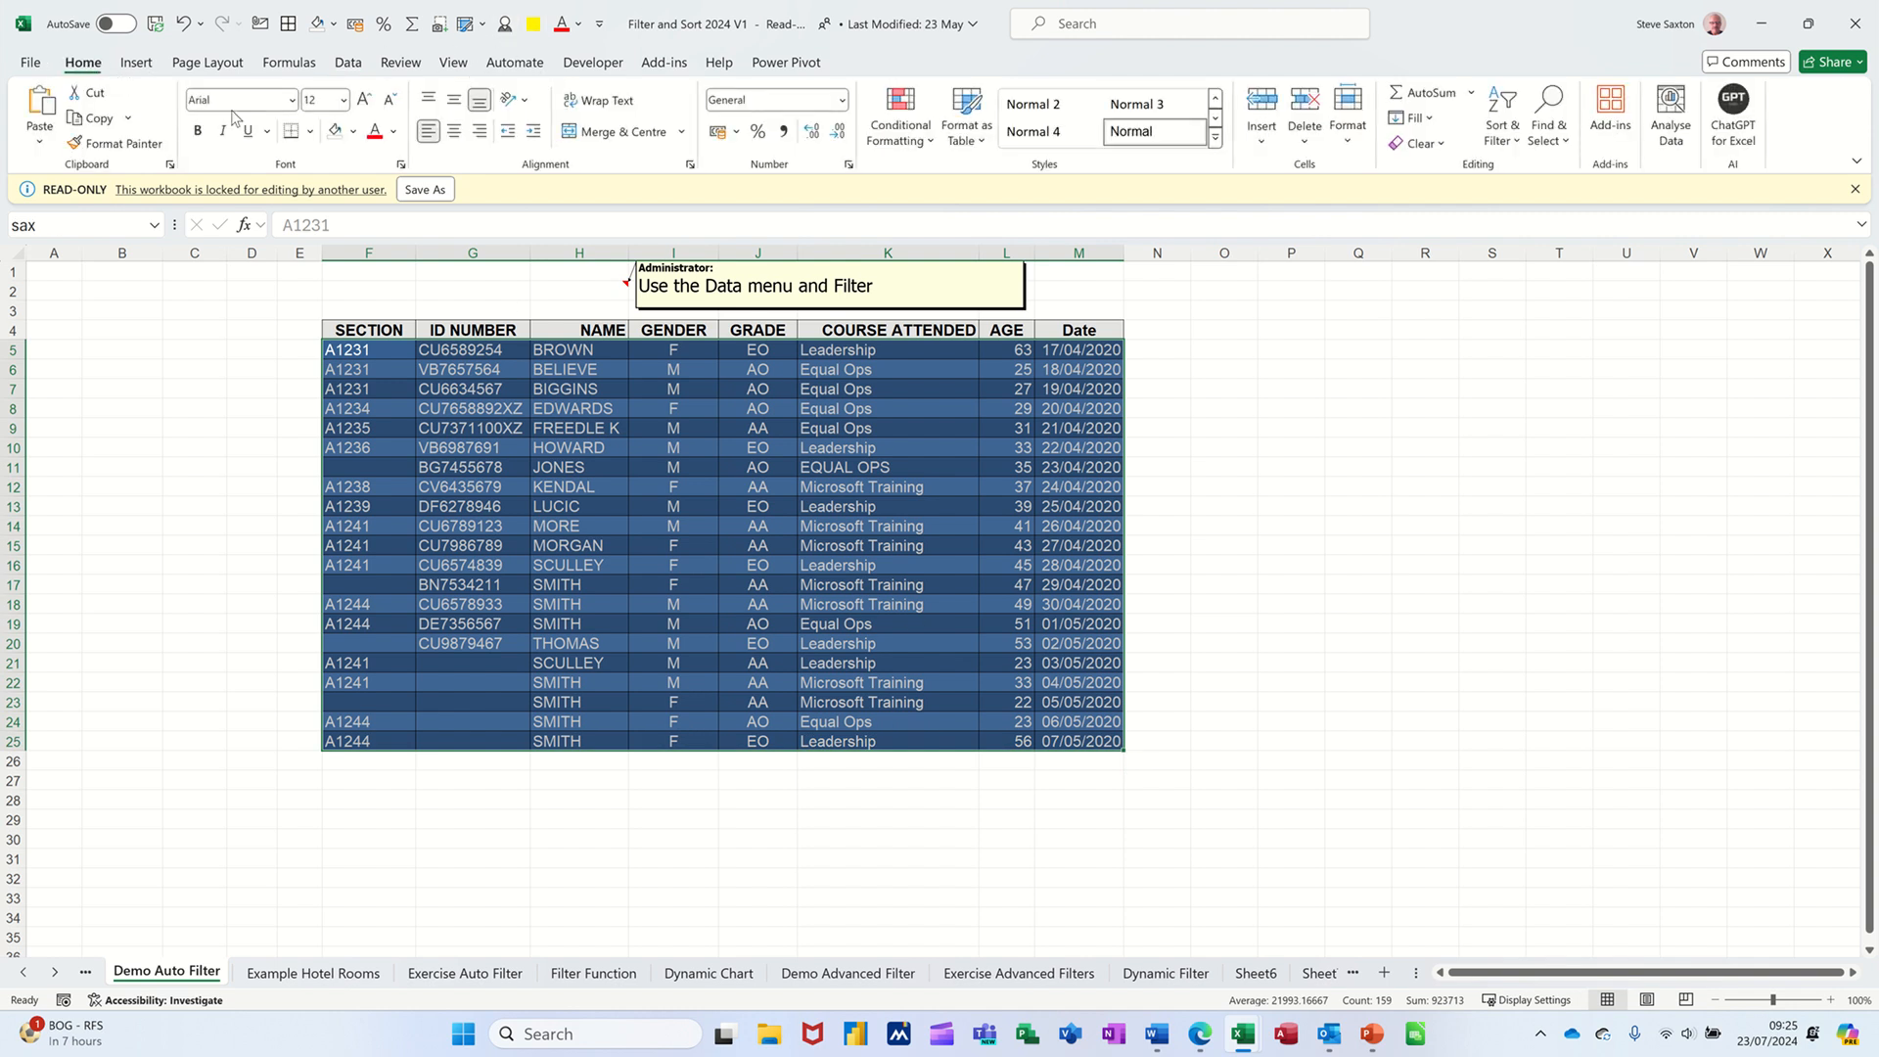
click(336, 130)
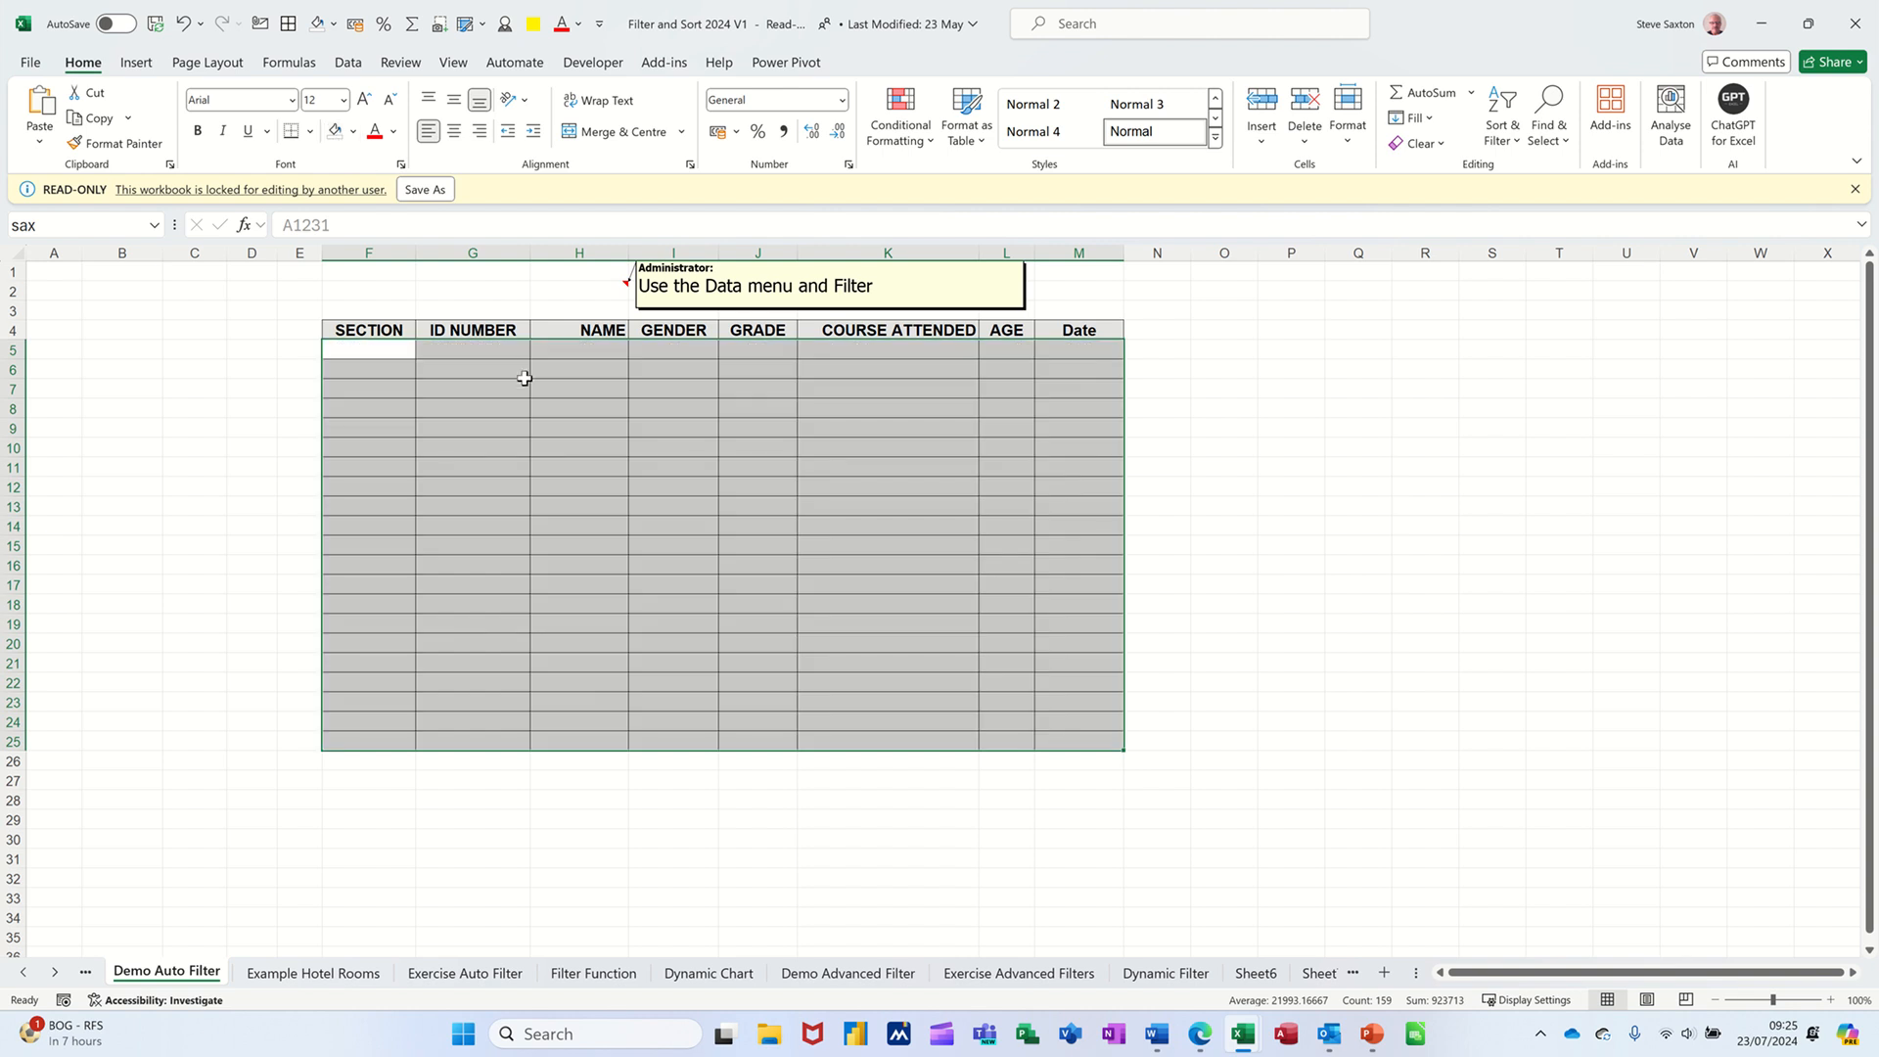
click(393, 131)
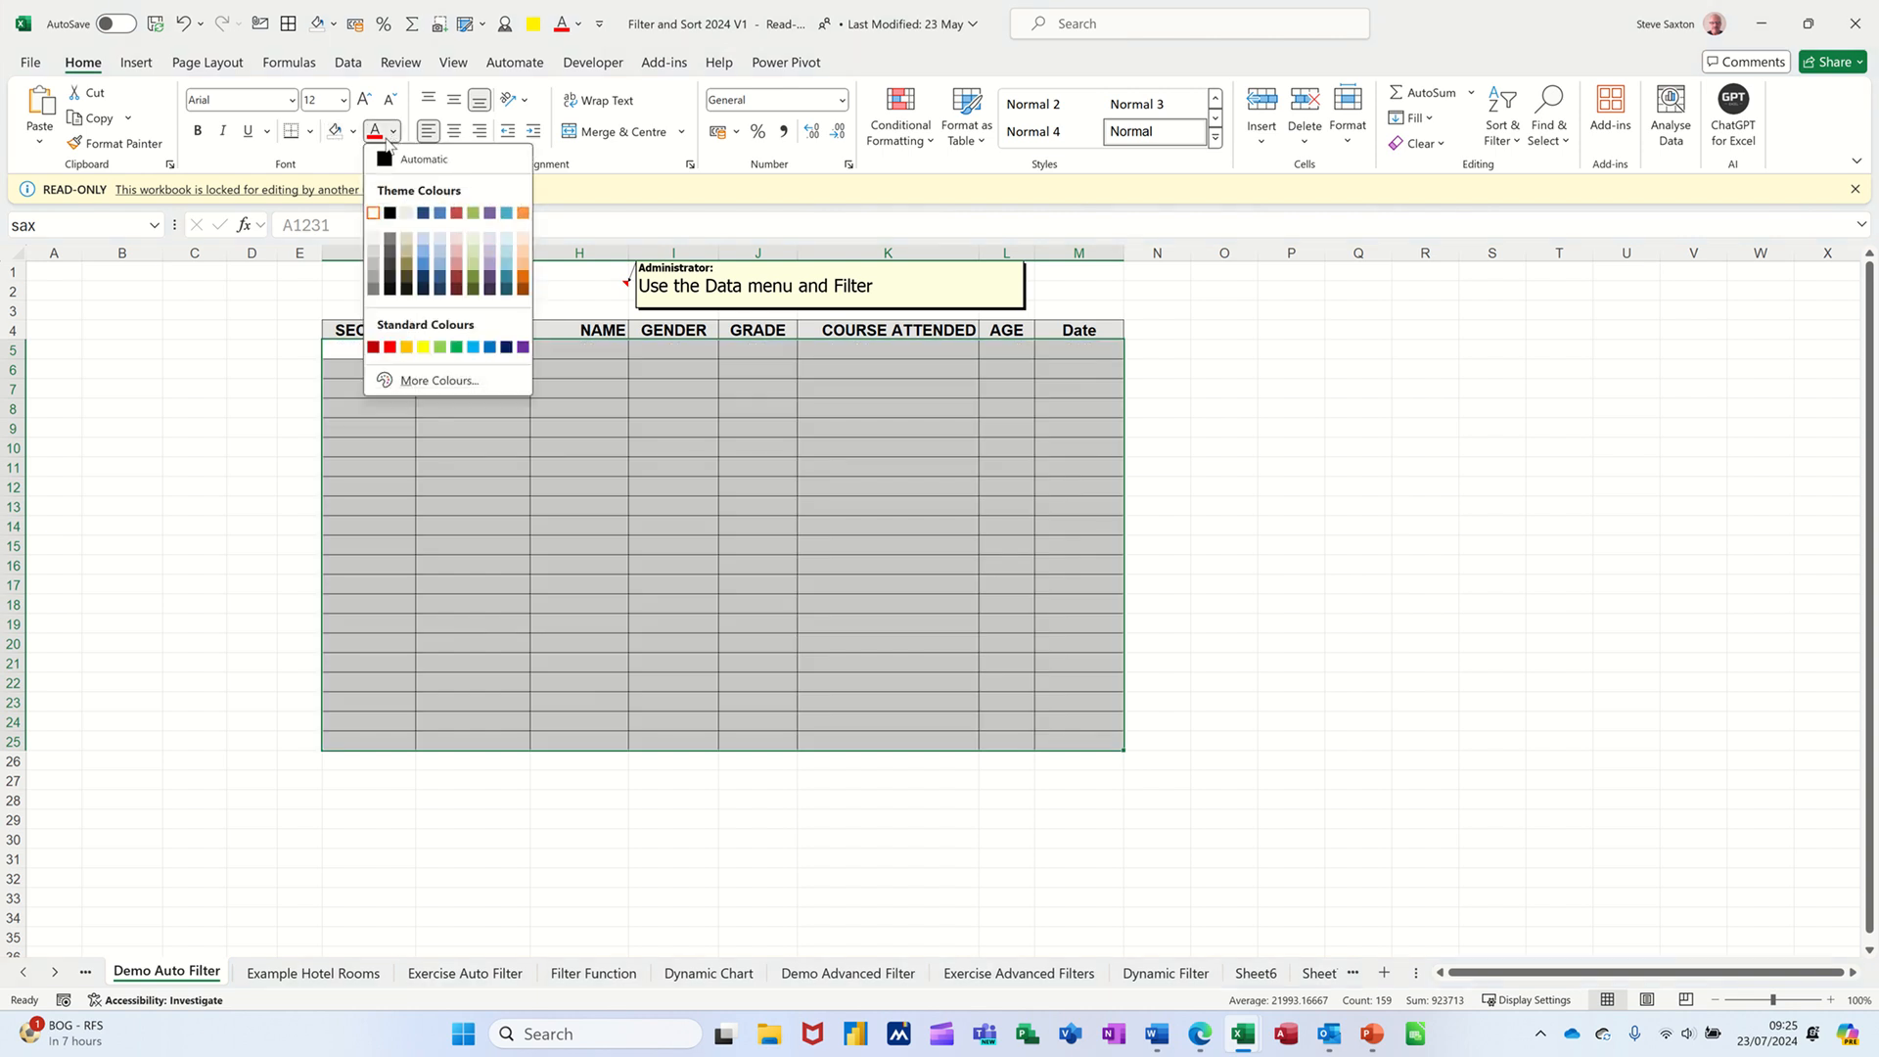
click(385, 159)
Format the data range F4:M25 as a table with headers, using the green banded style from the Medium group.
click(706, 426)
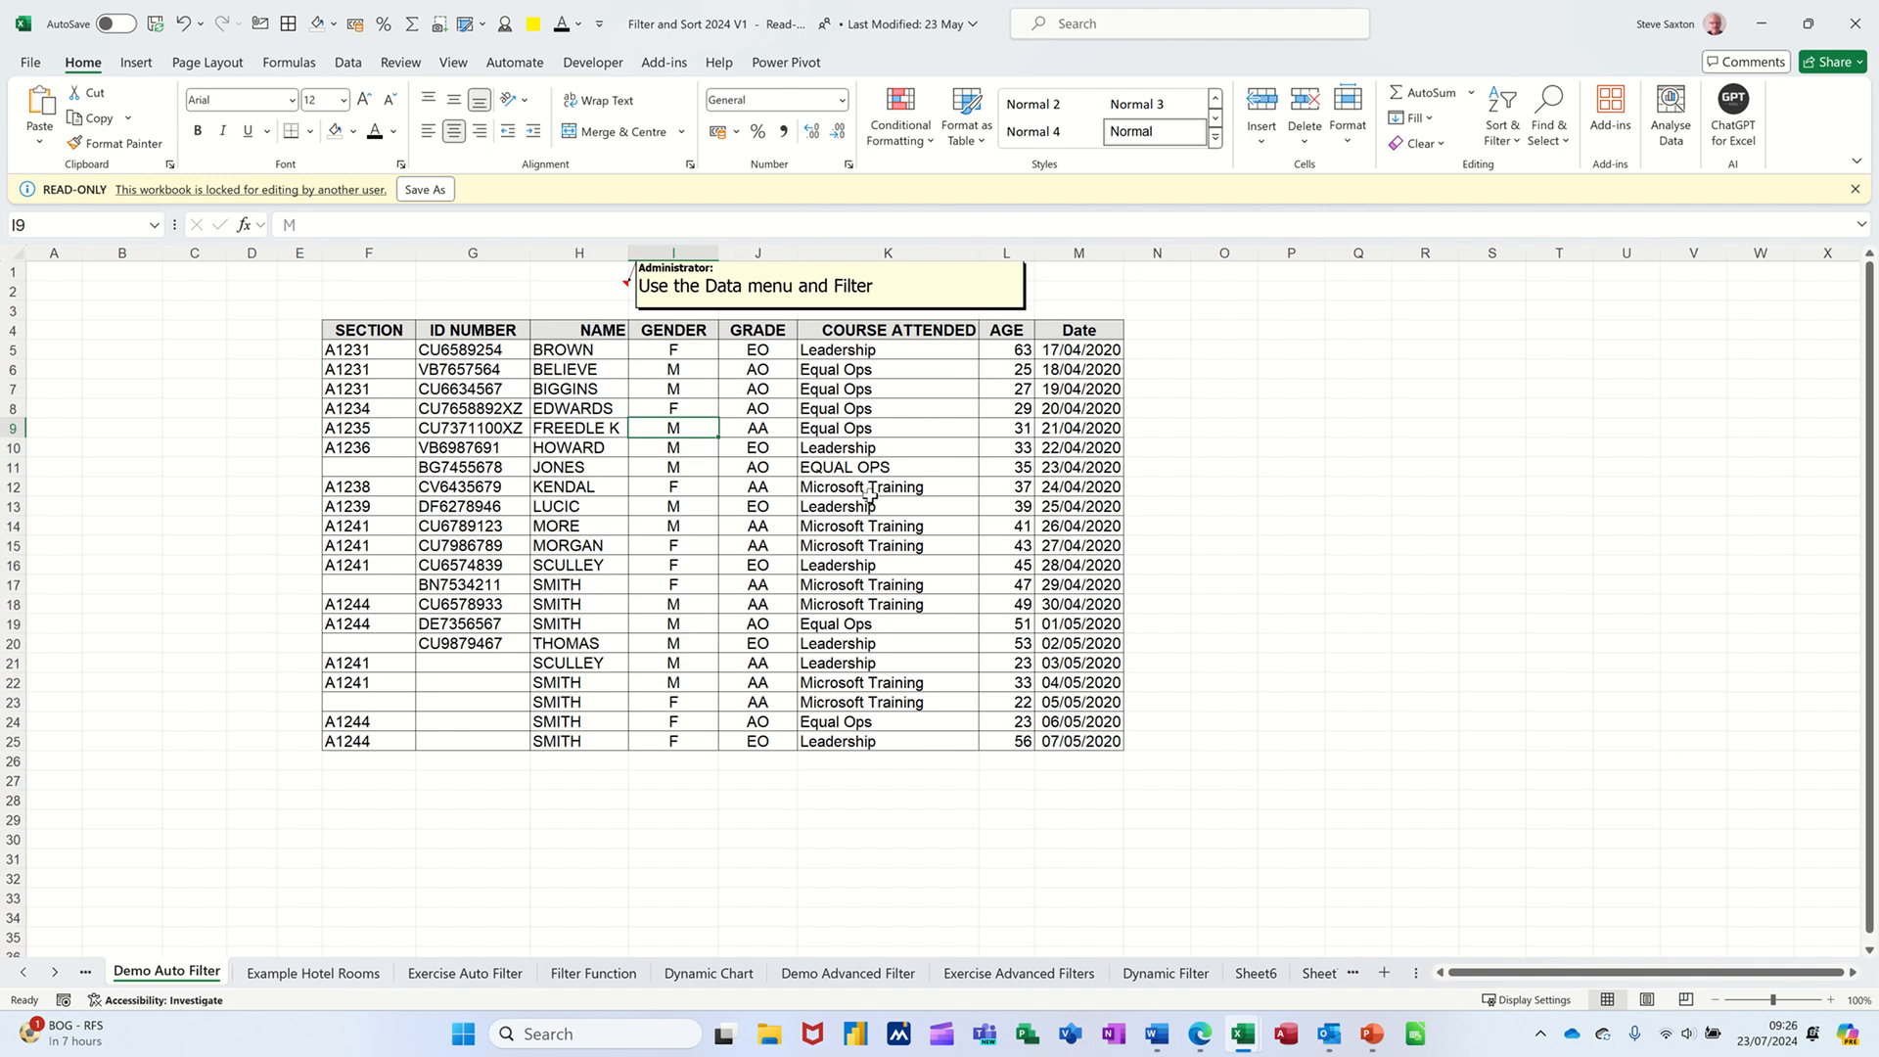
click(979, 145)
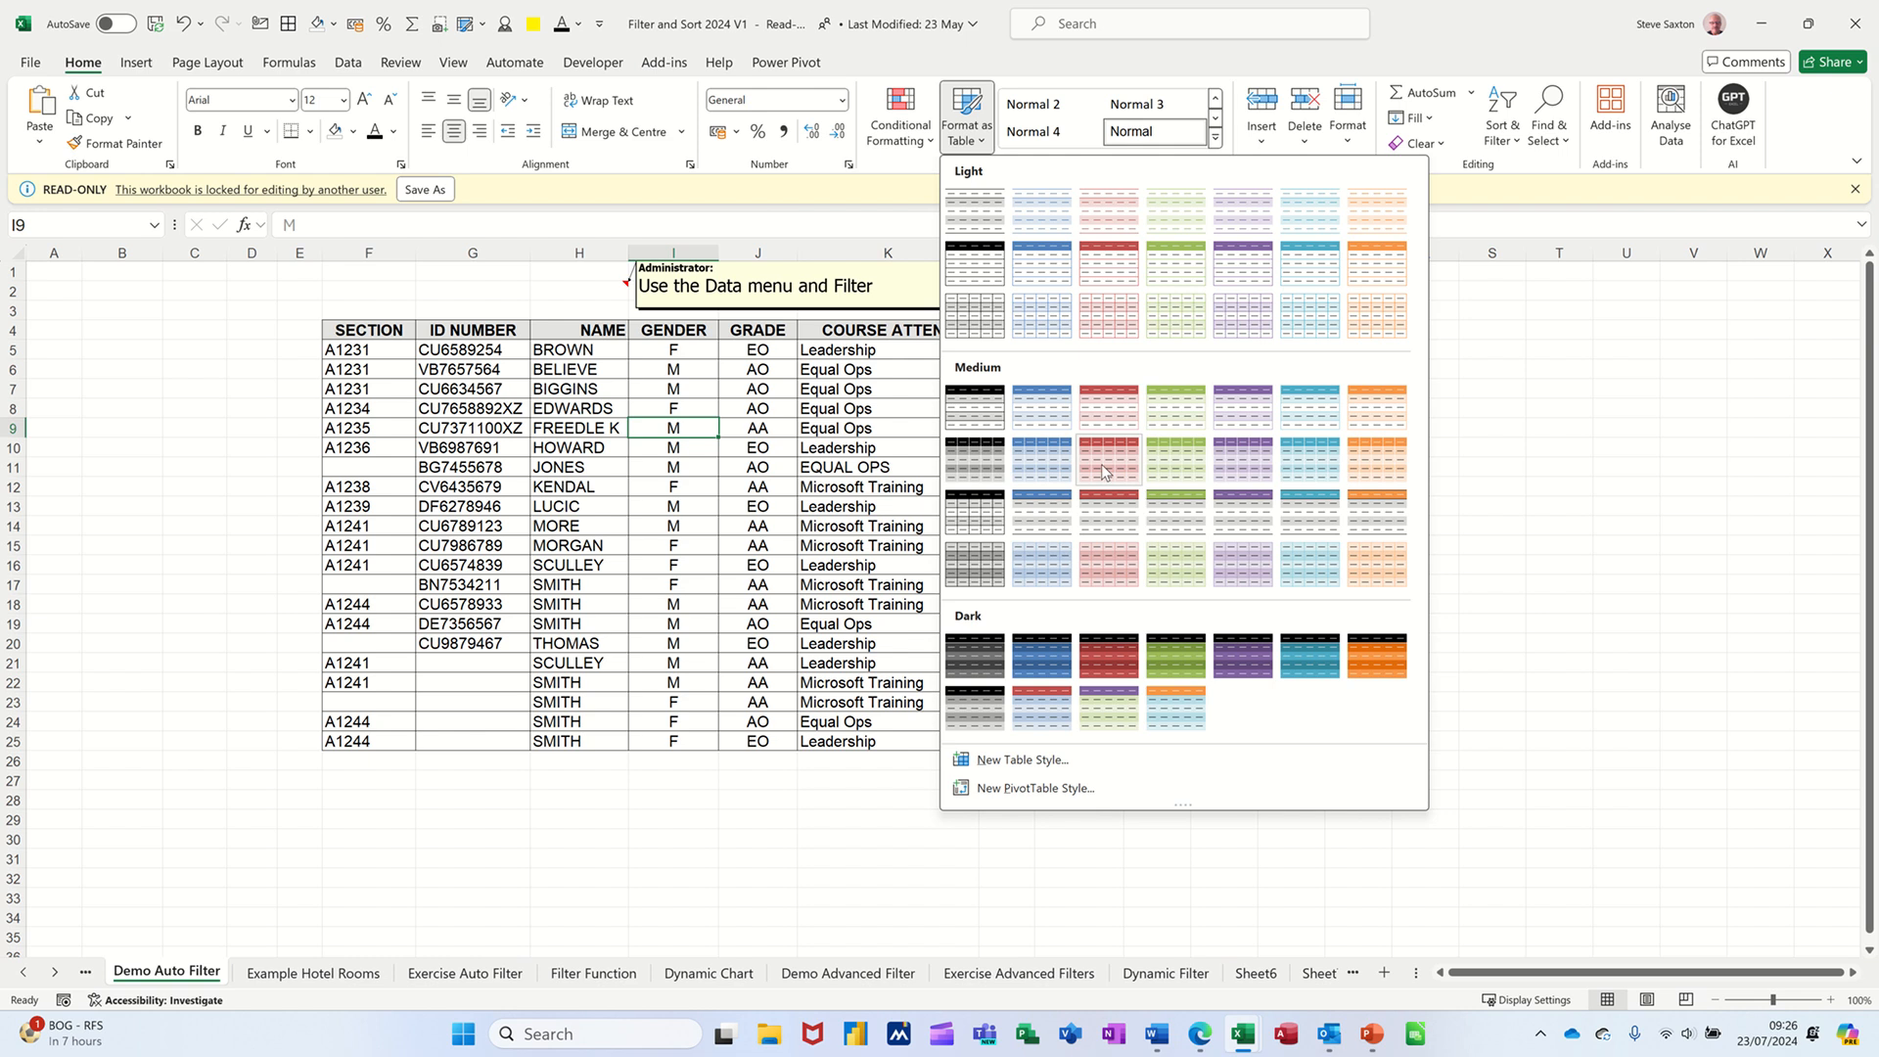
click(1153, 460)
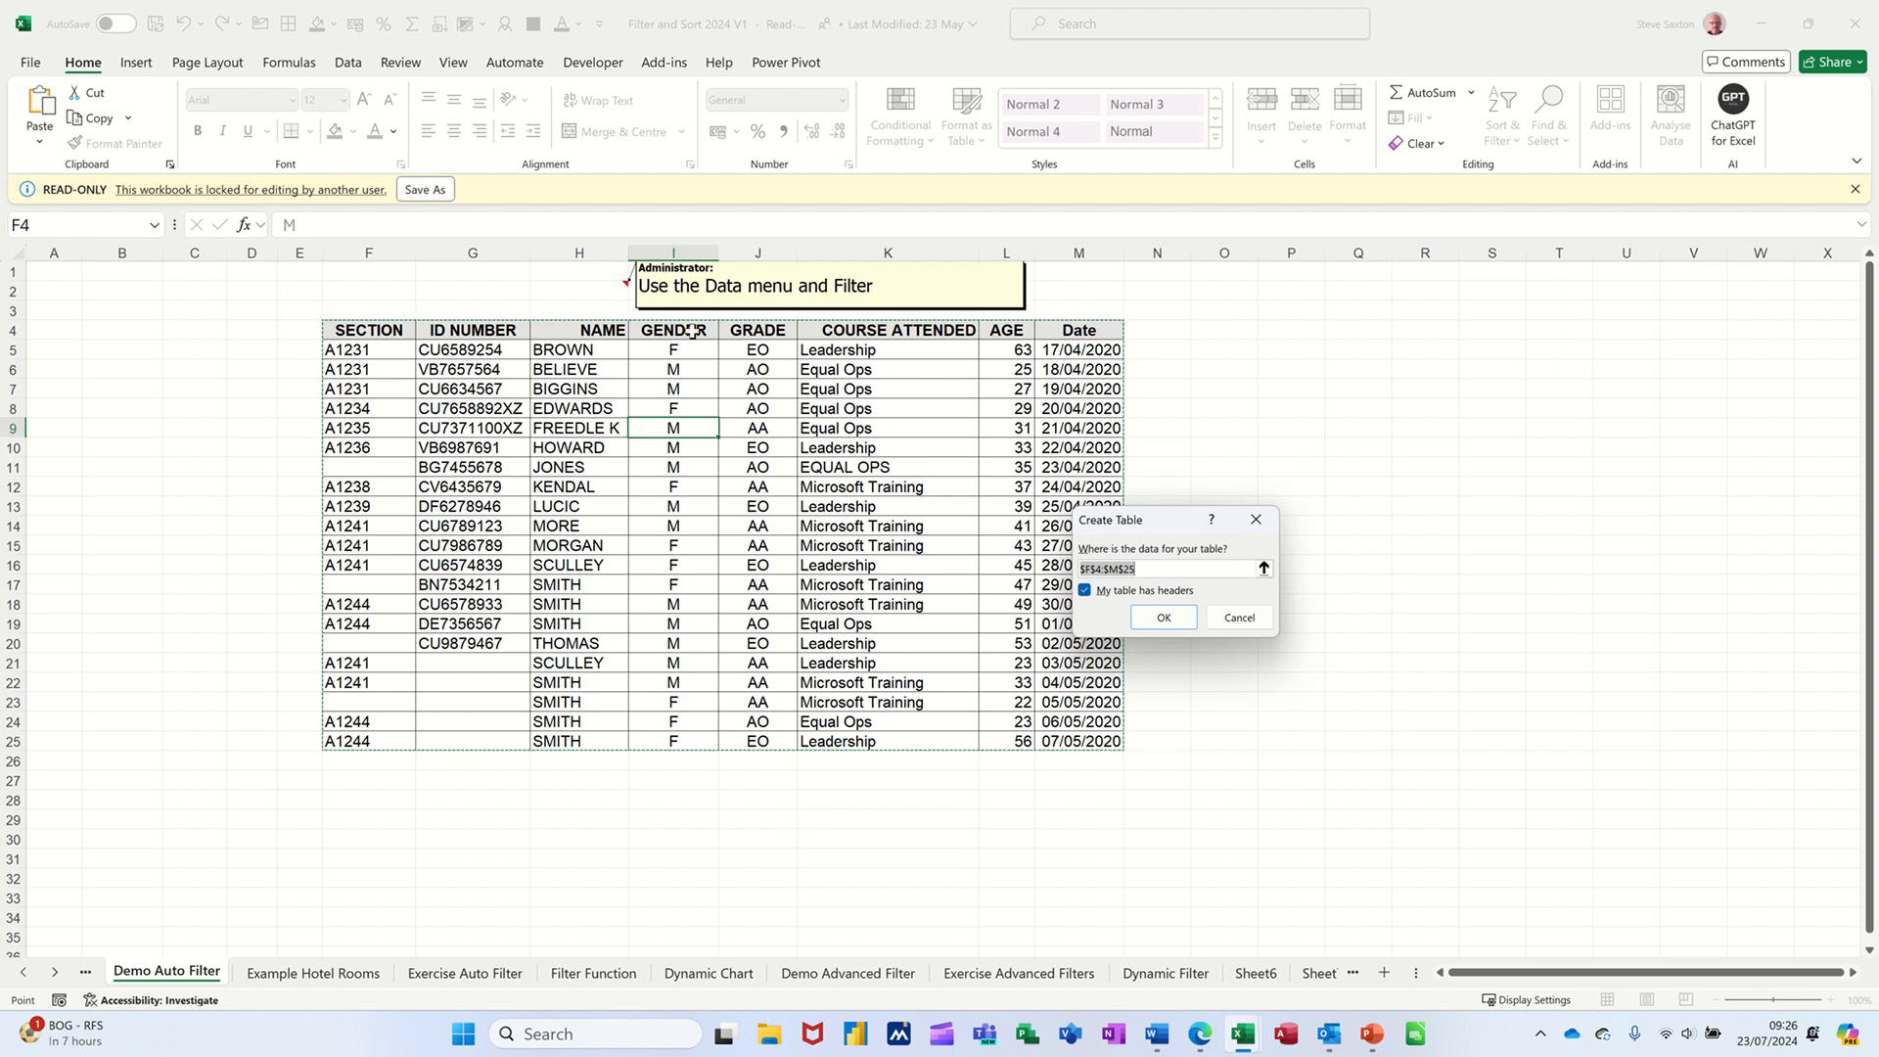
click(1163, 618)
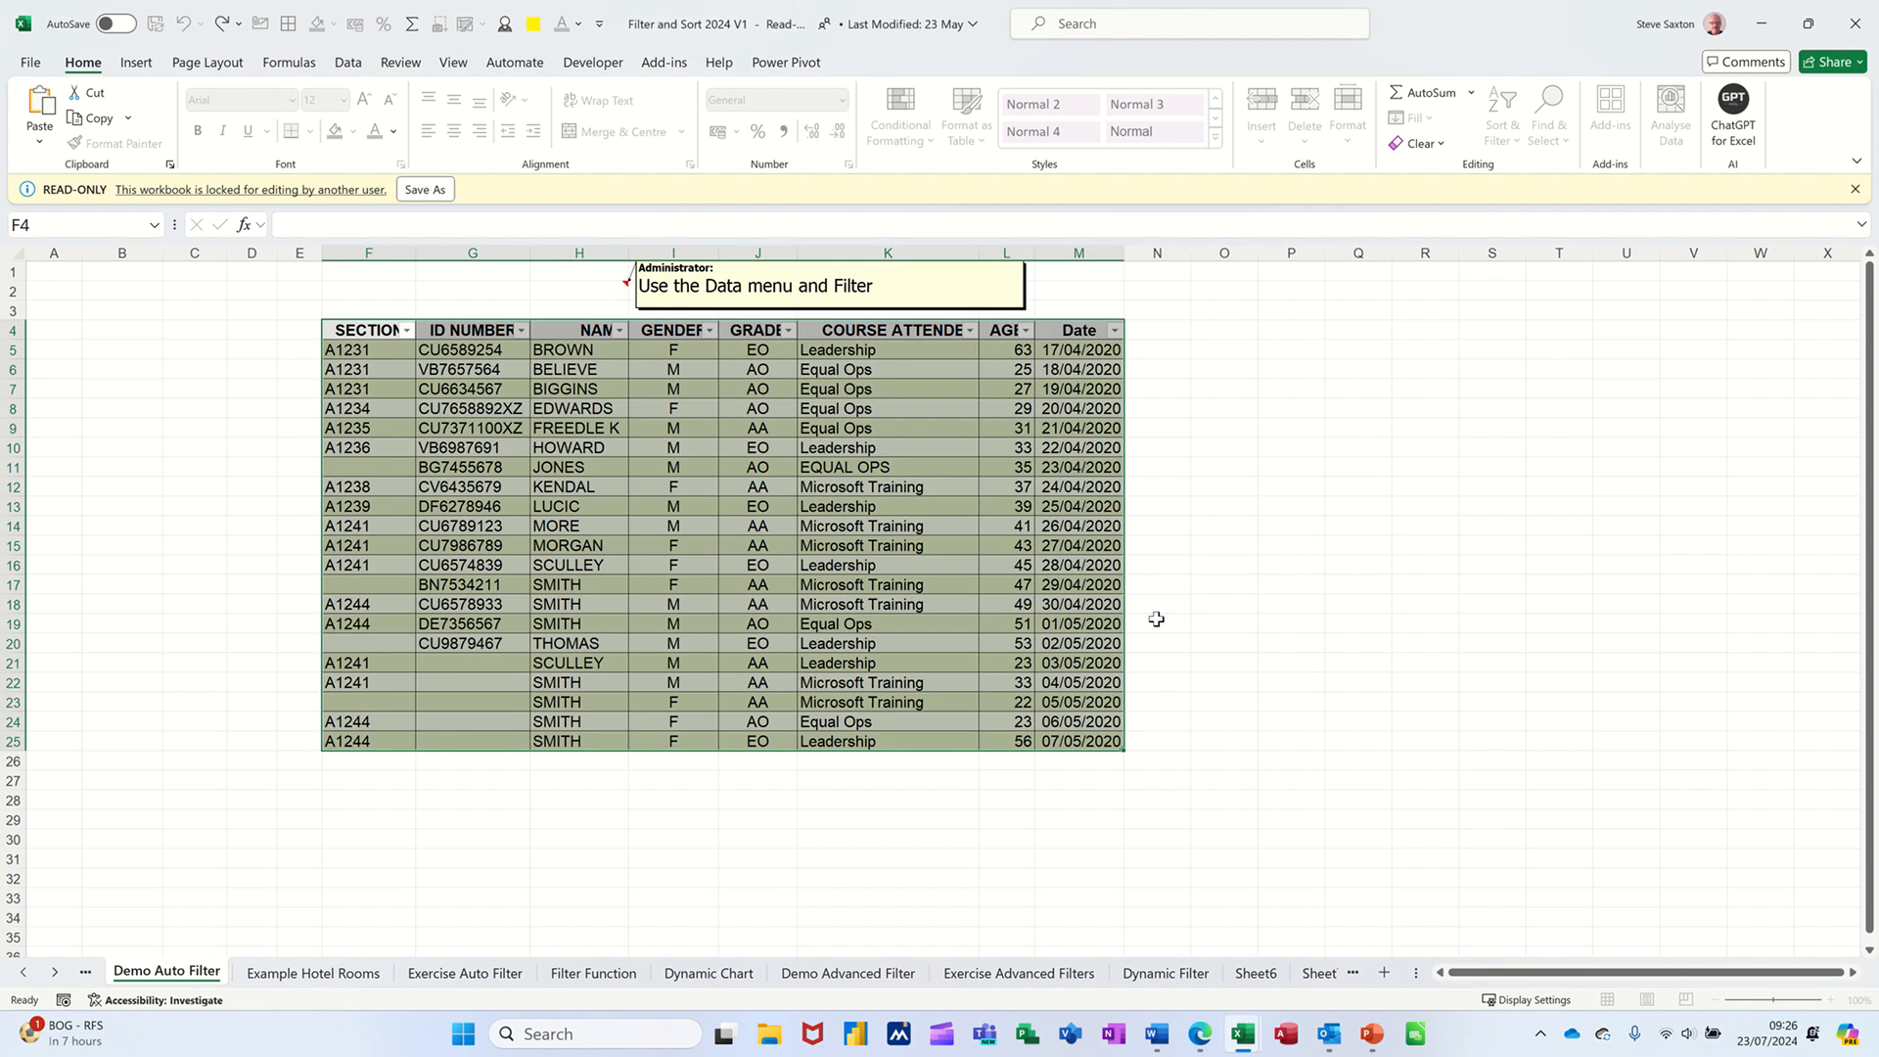
click(758, 489)
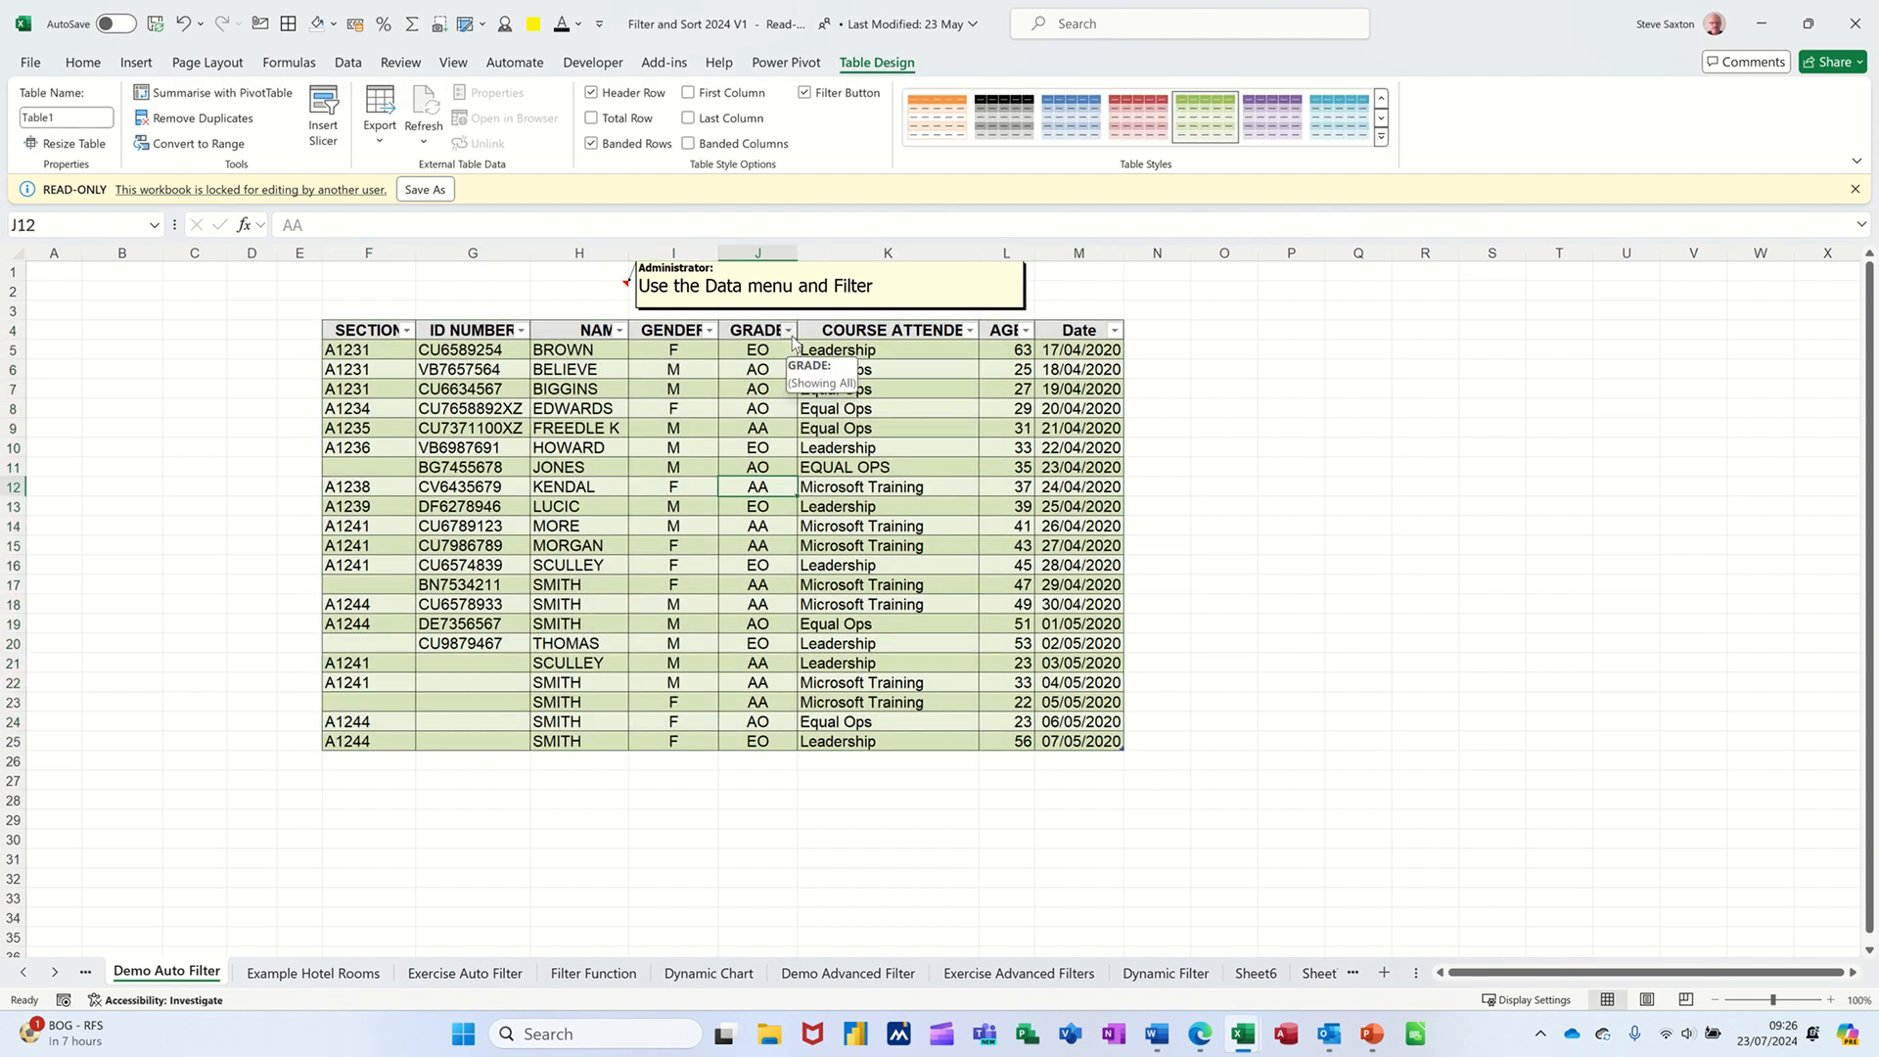
Examine the filter choices of the GRADE and COURSE ATTENDED columns without changing the filters.
click(789, 332)
click(792, 342)
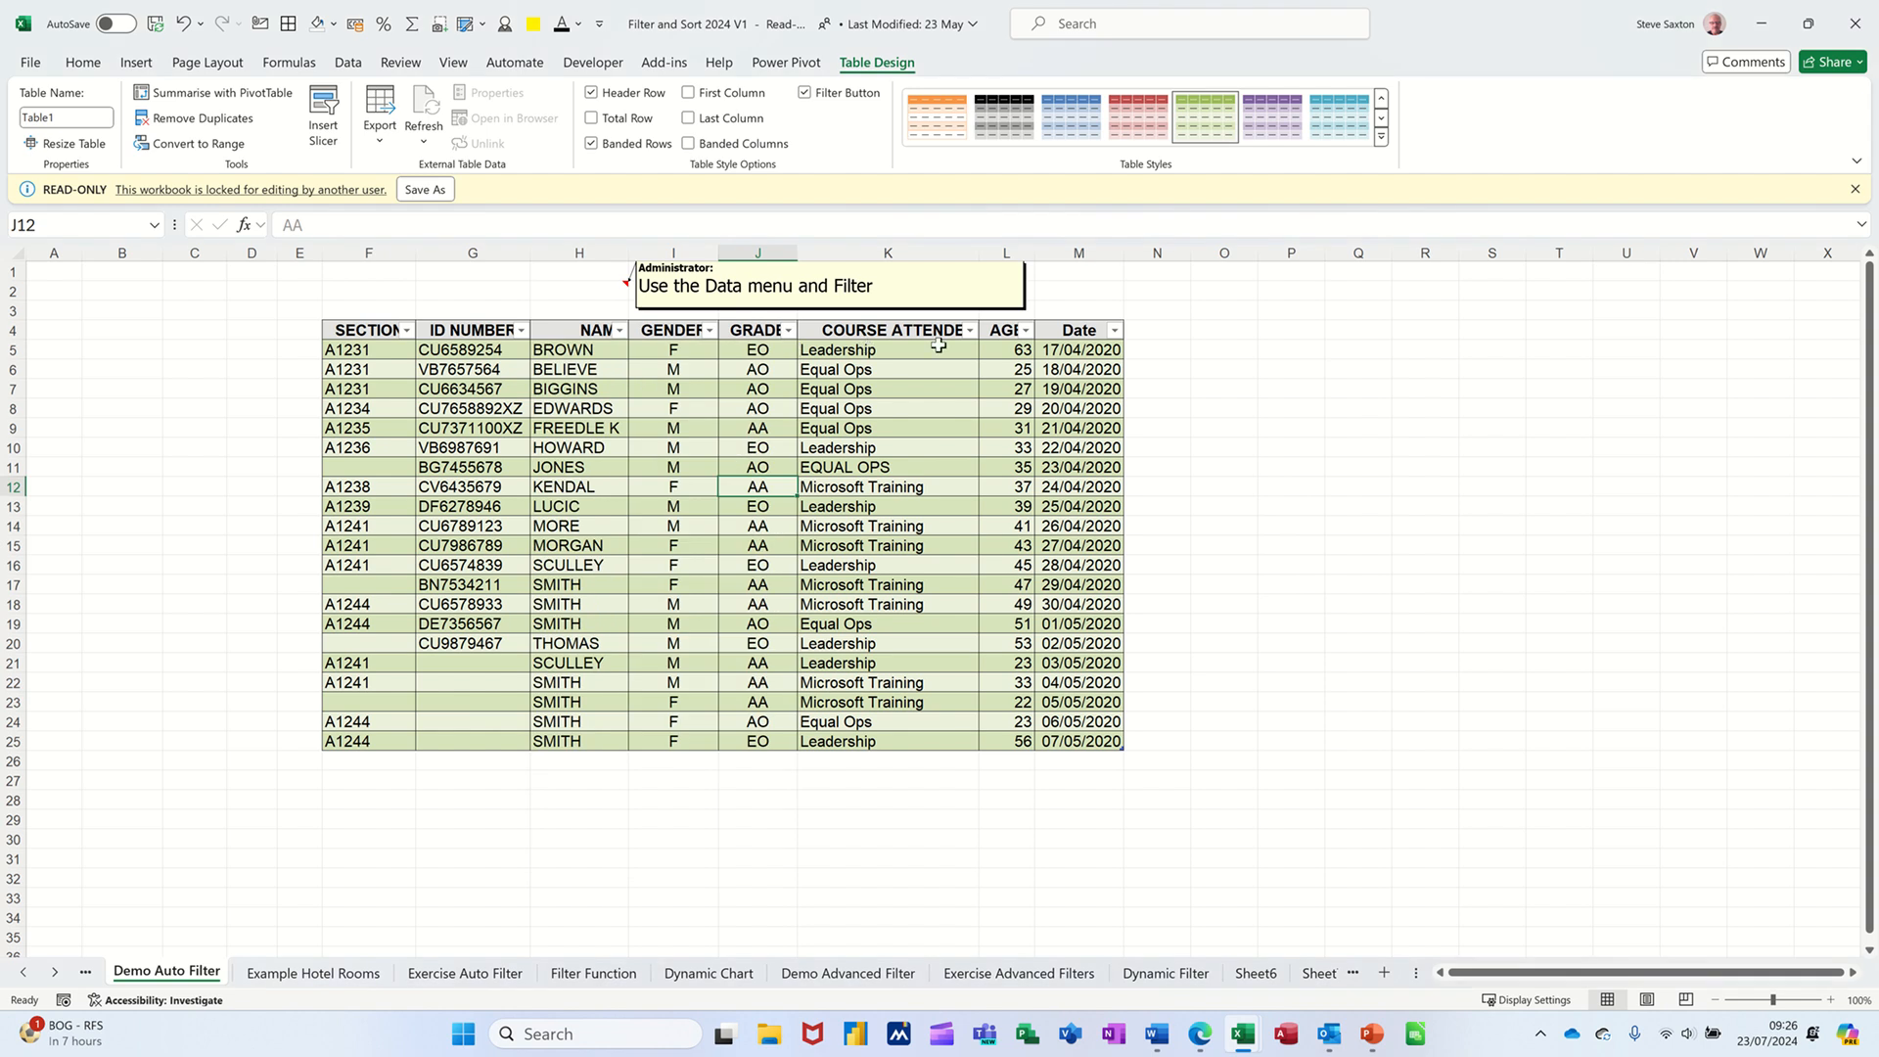
click(971, 332)
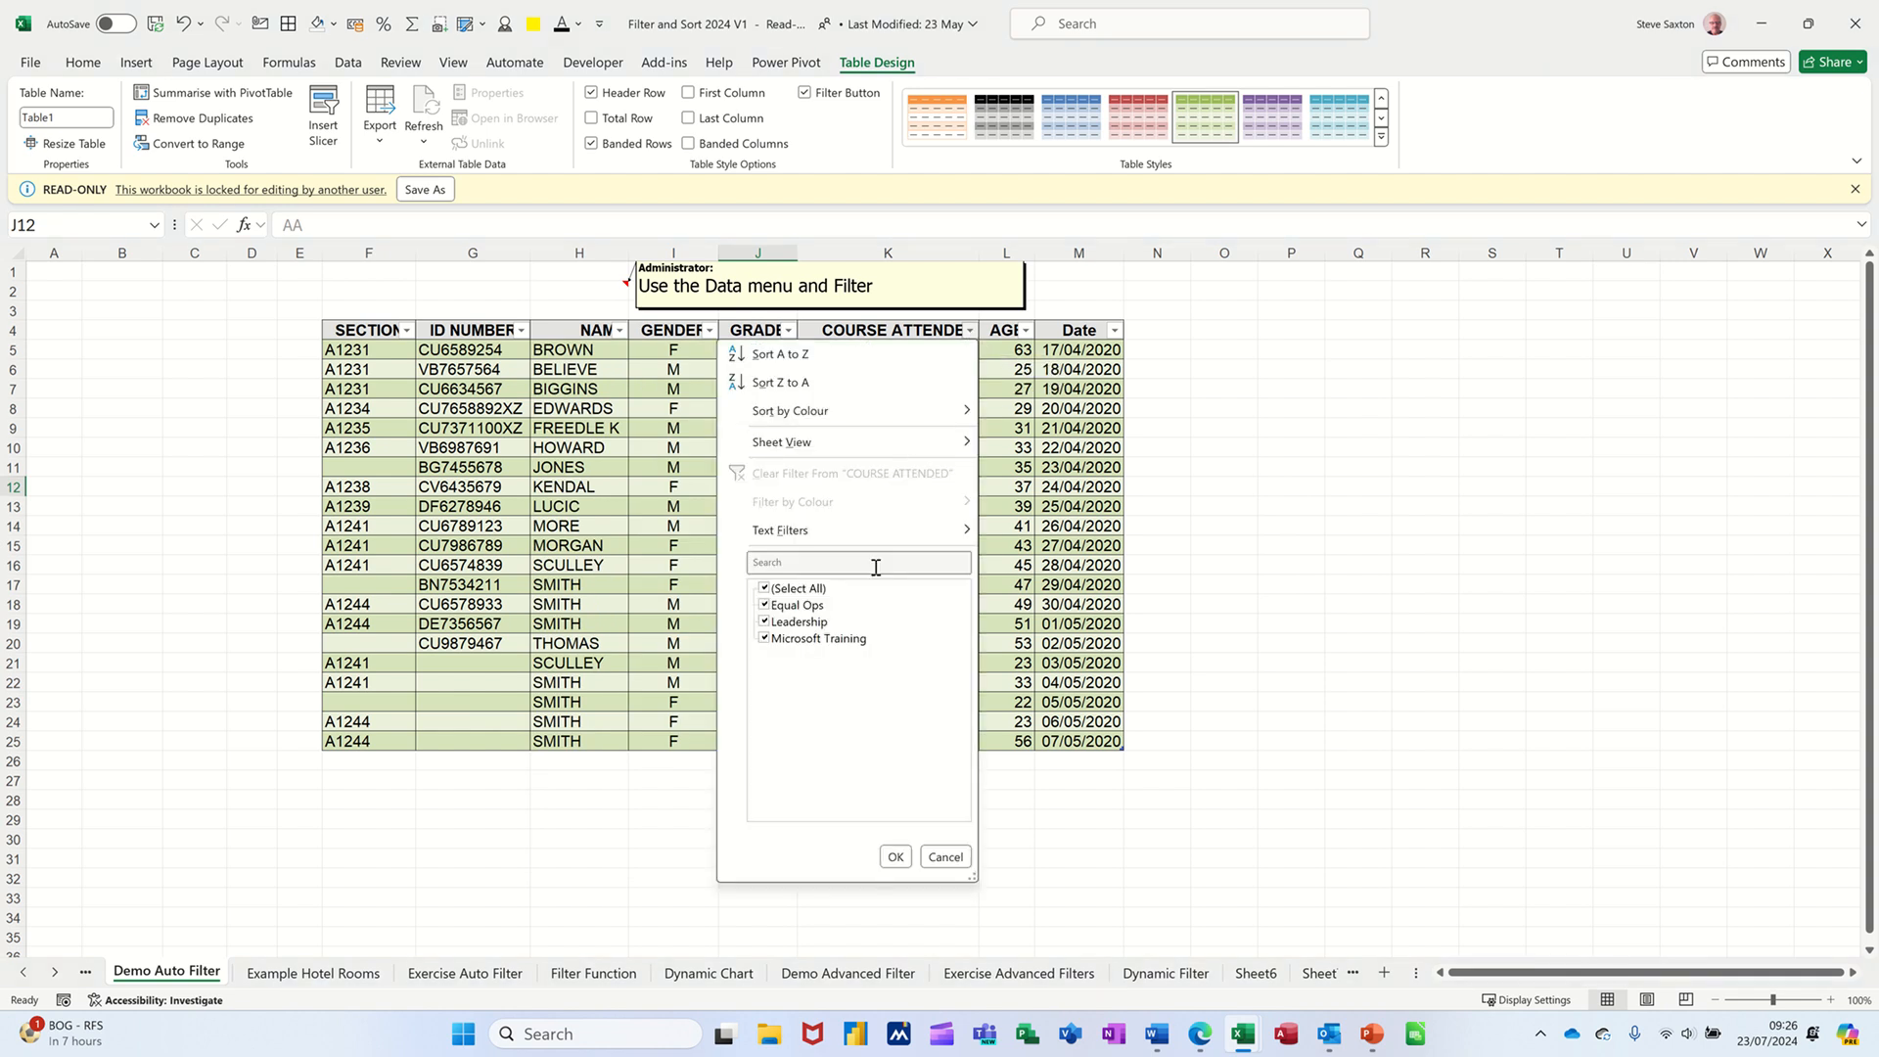
click(895, 857)
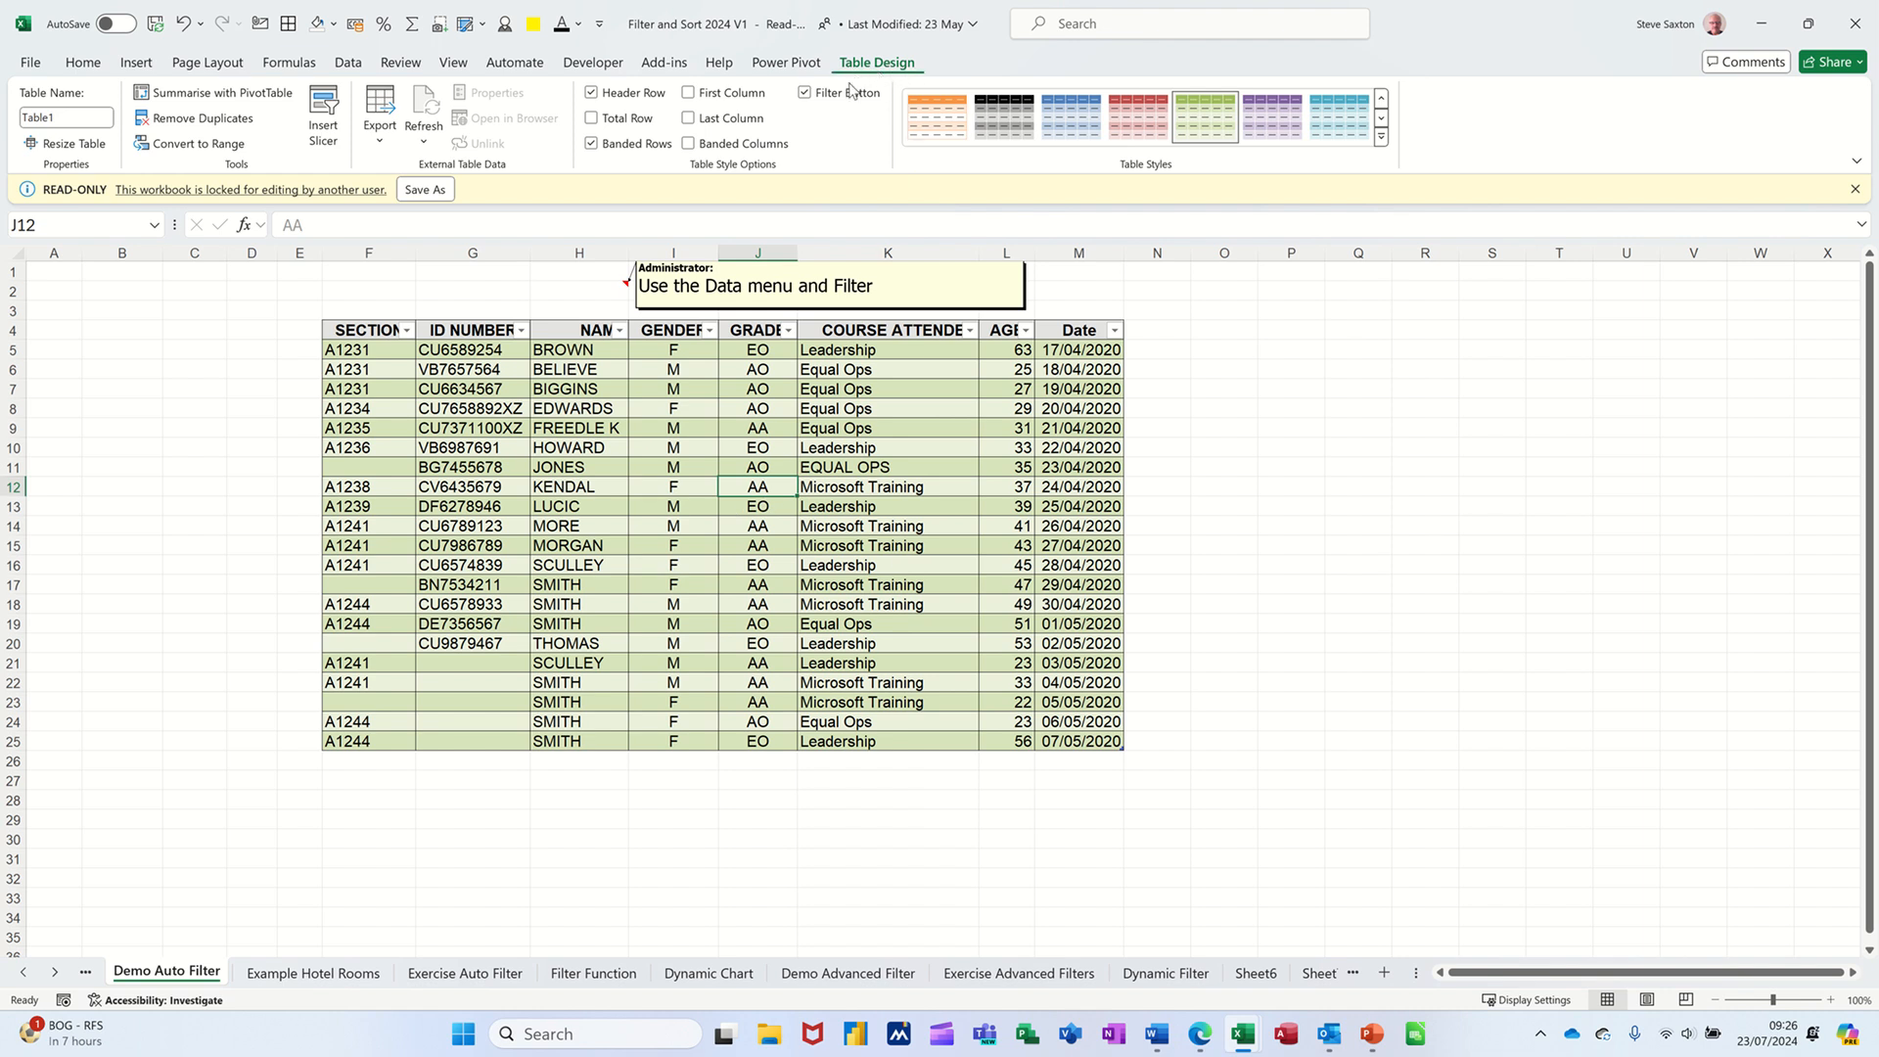
Show a total row with the Average of the AGE column, and turn the total row off again.
click(592, 119)
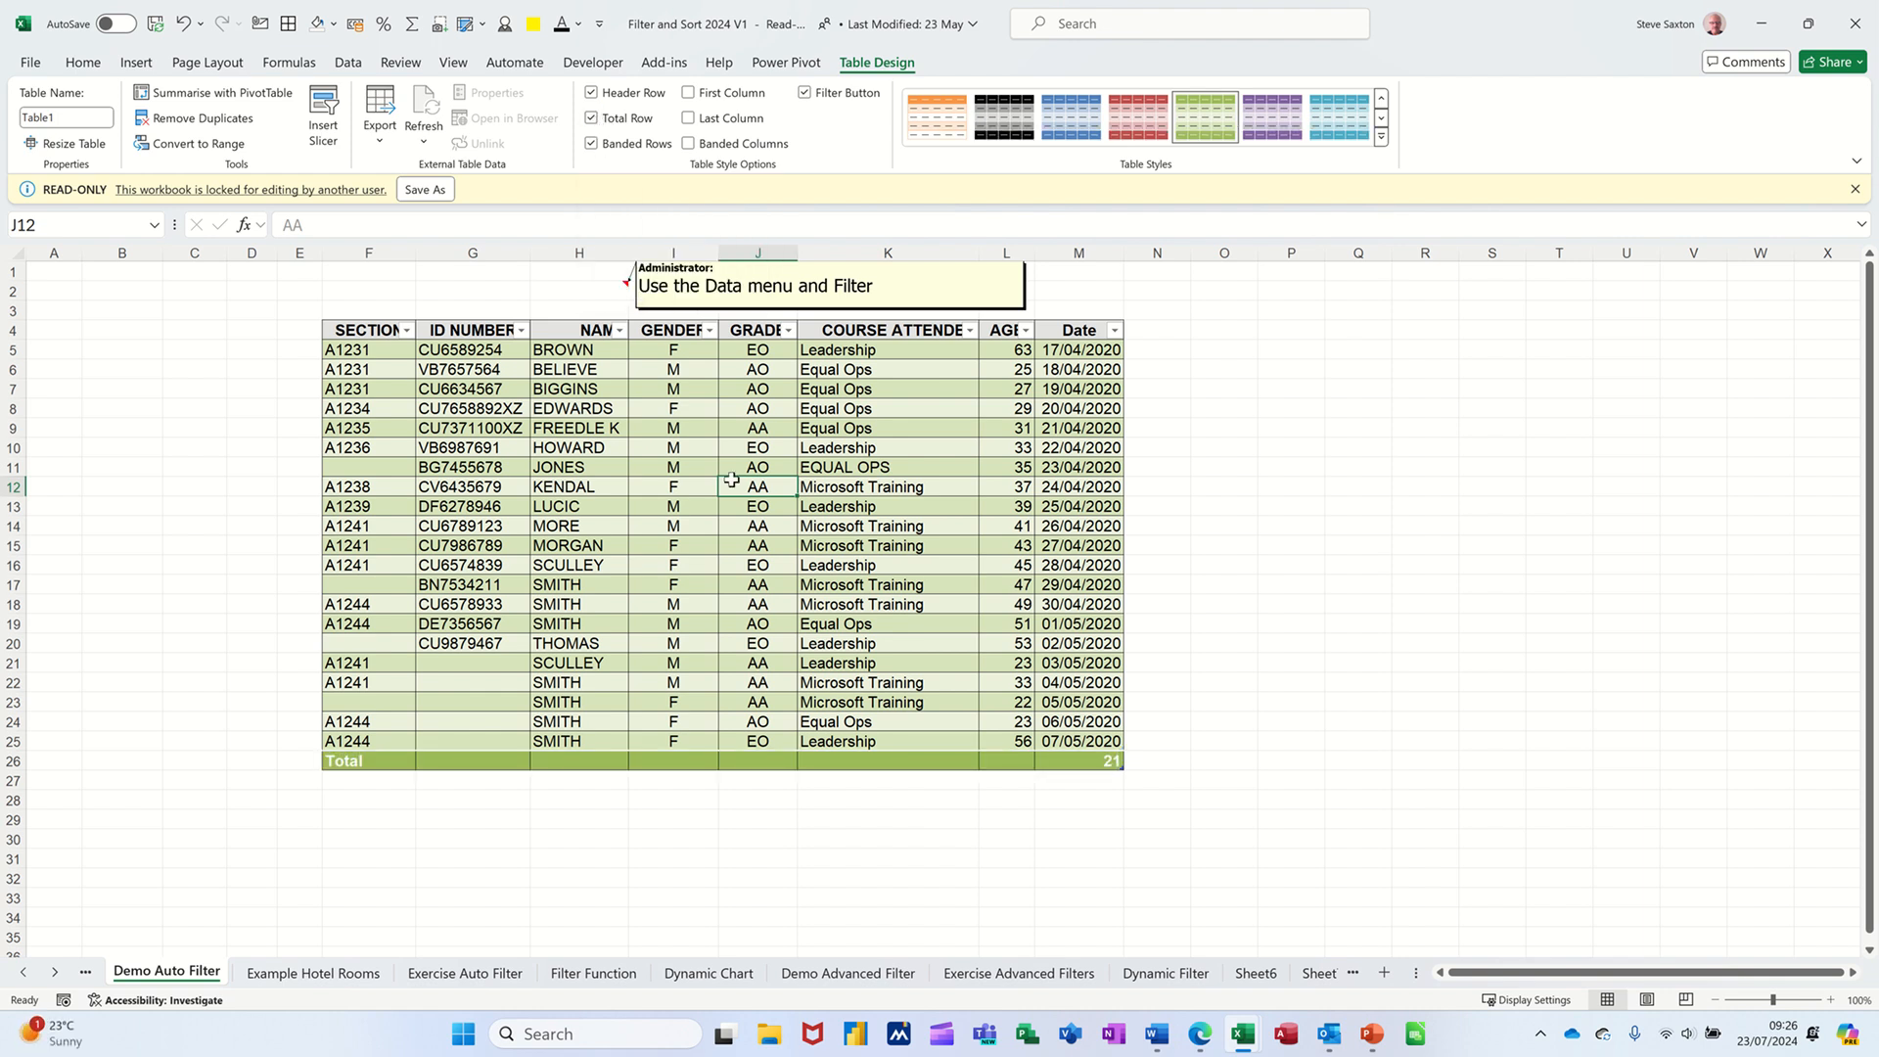
click(1015, 761)
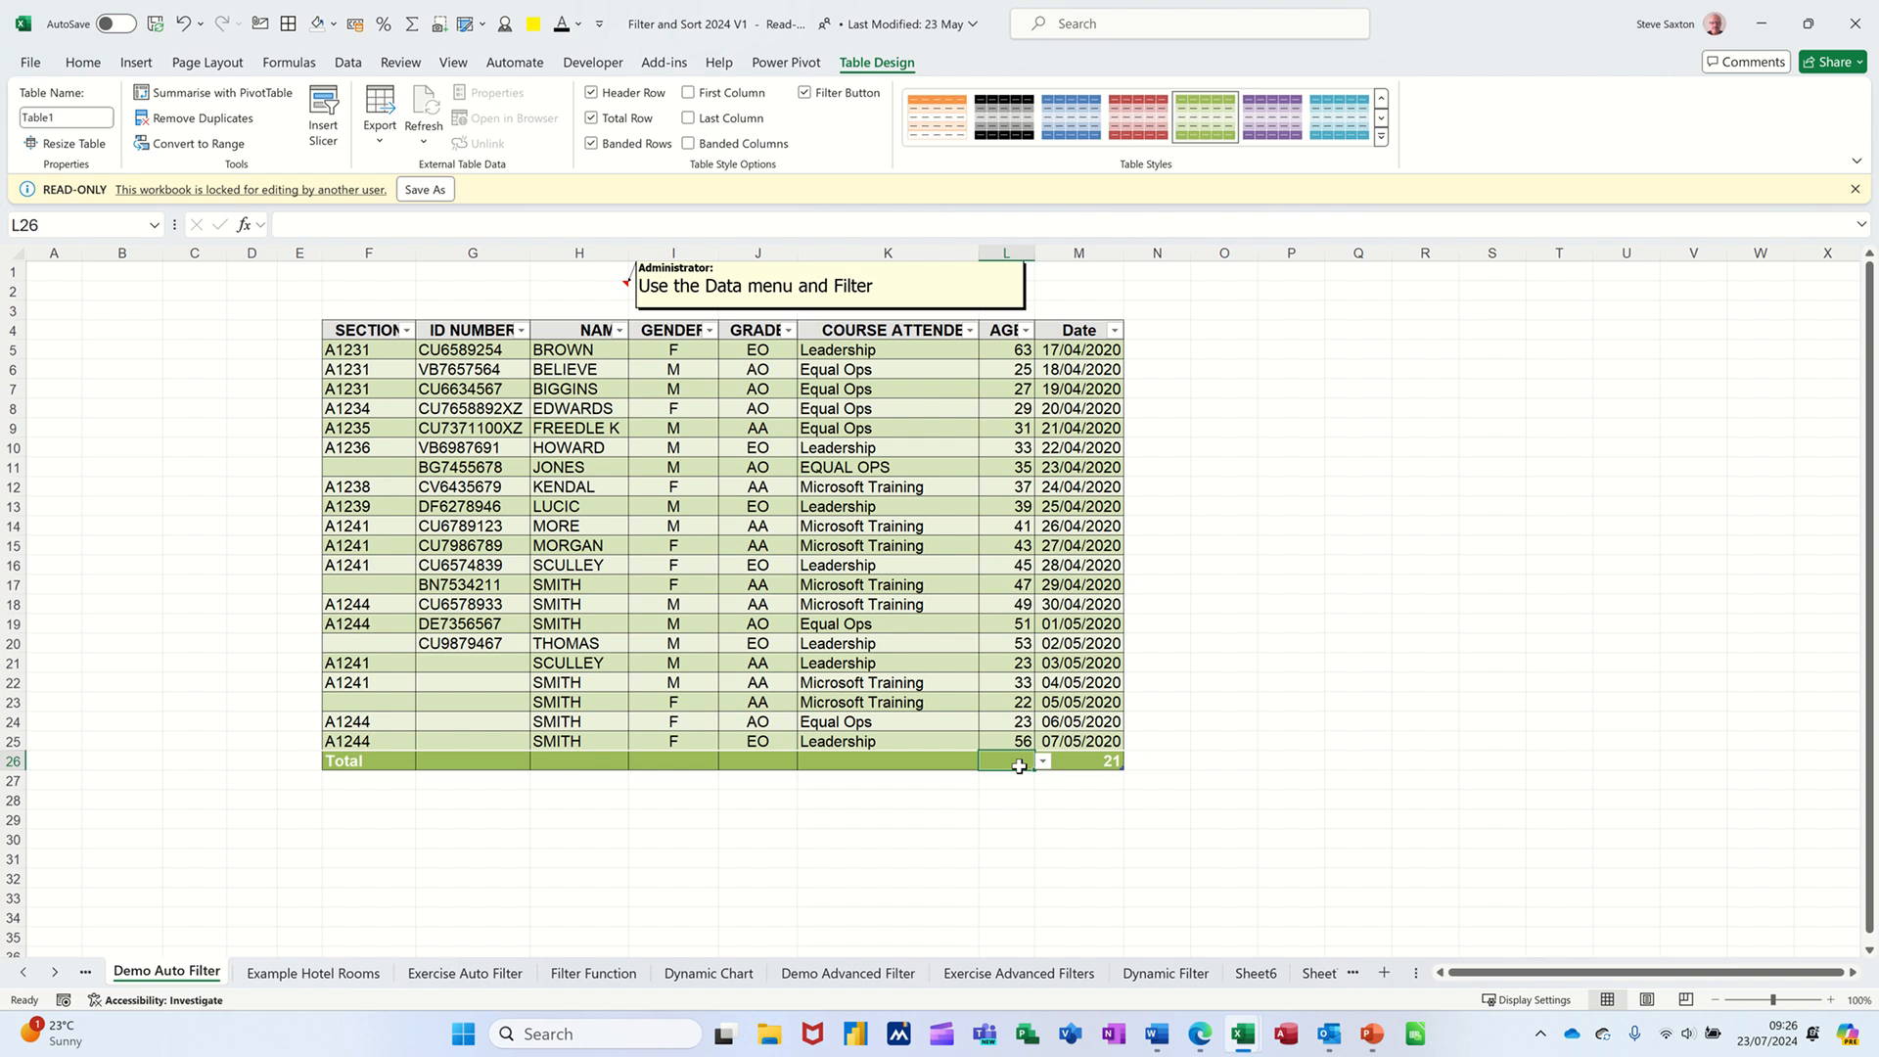
click(1043, 762)
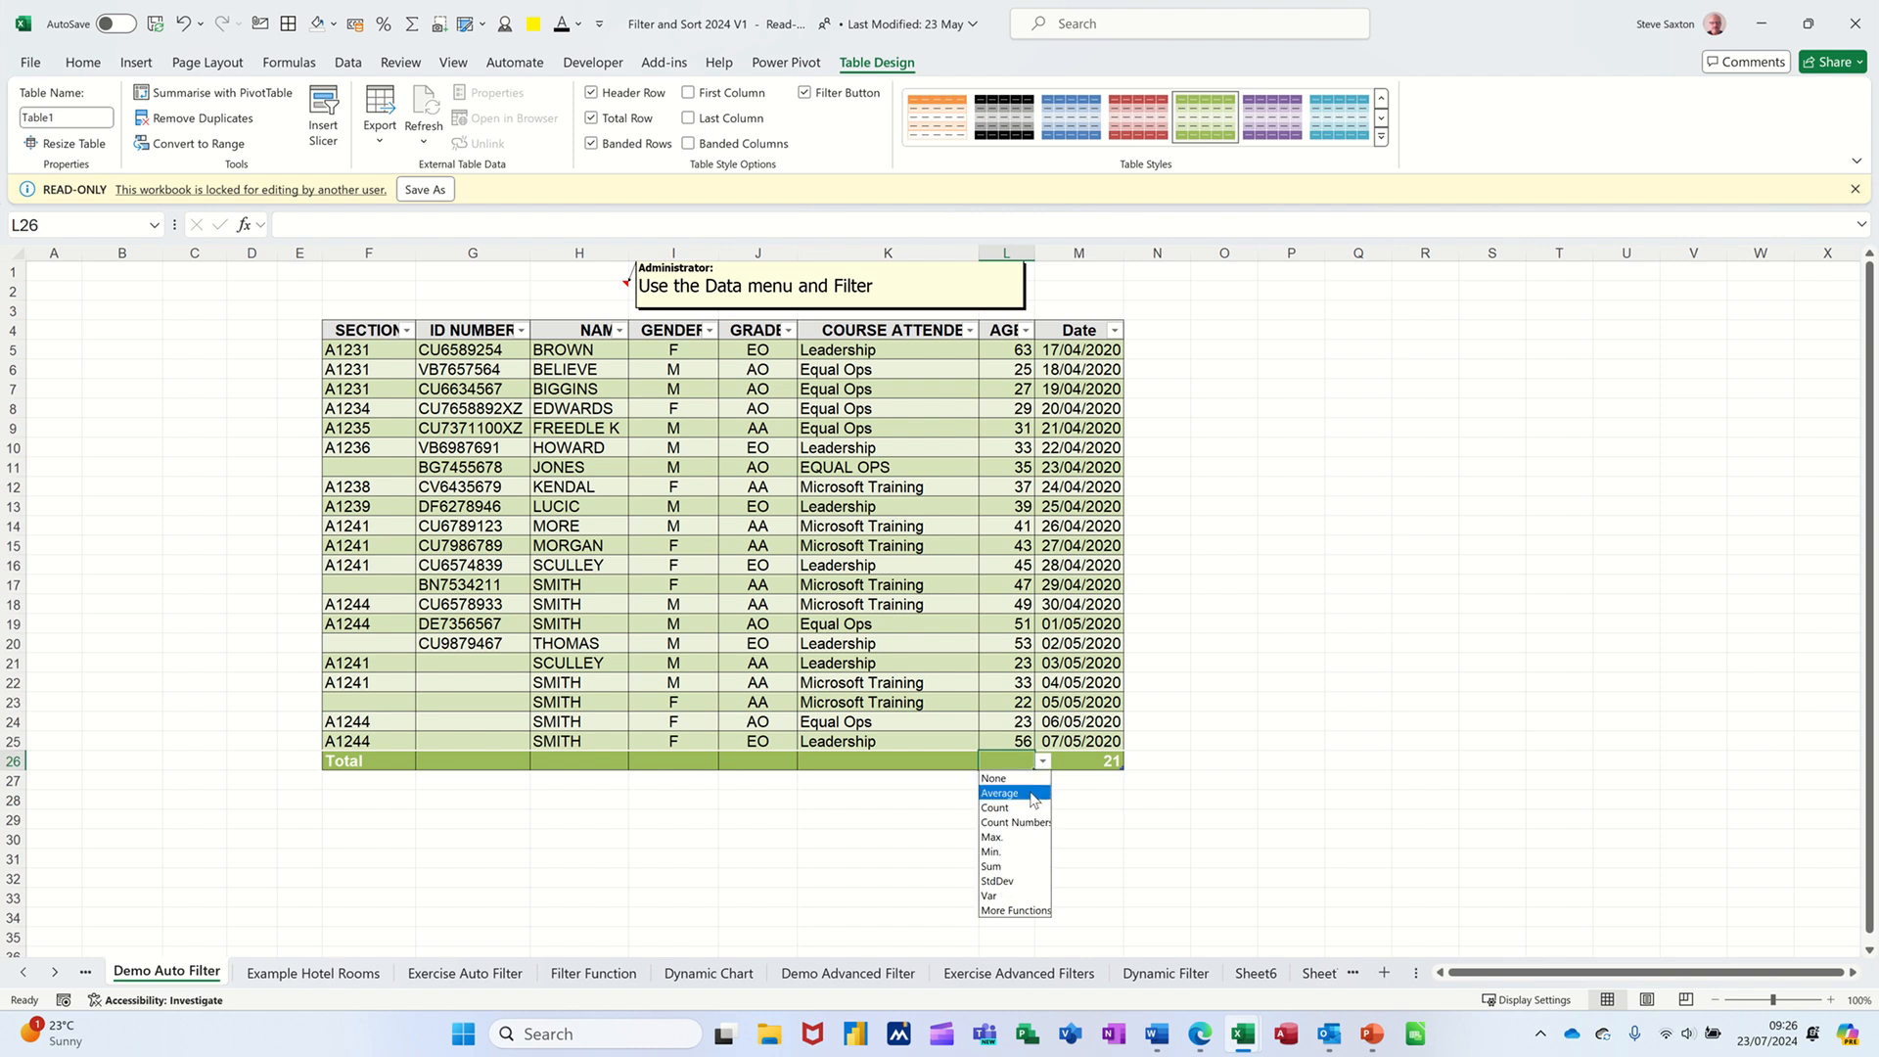
click(1000, 793)
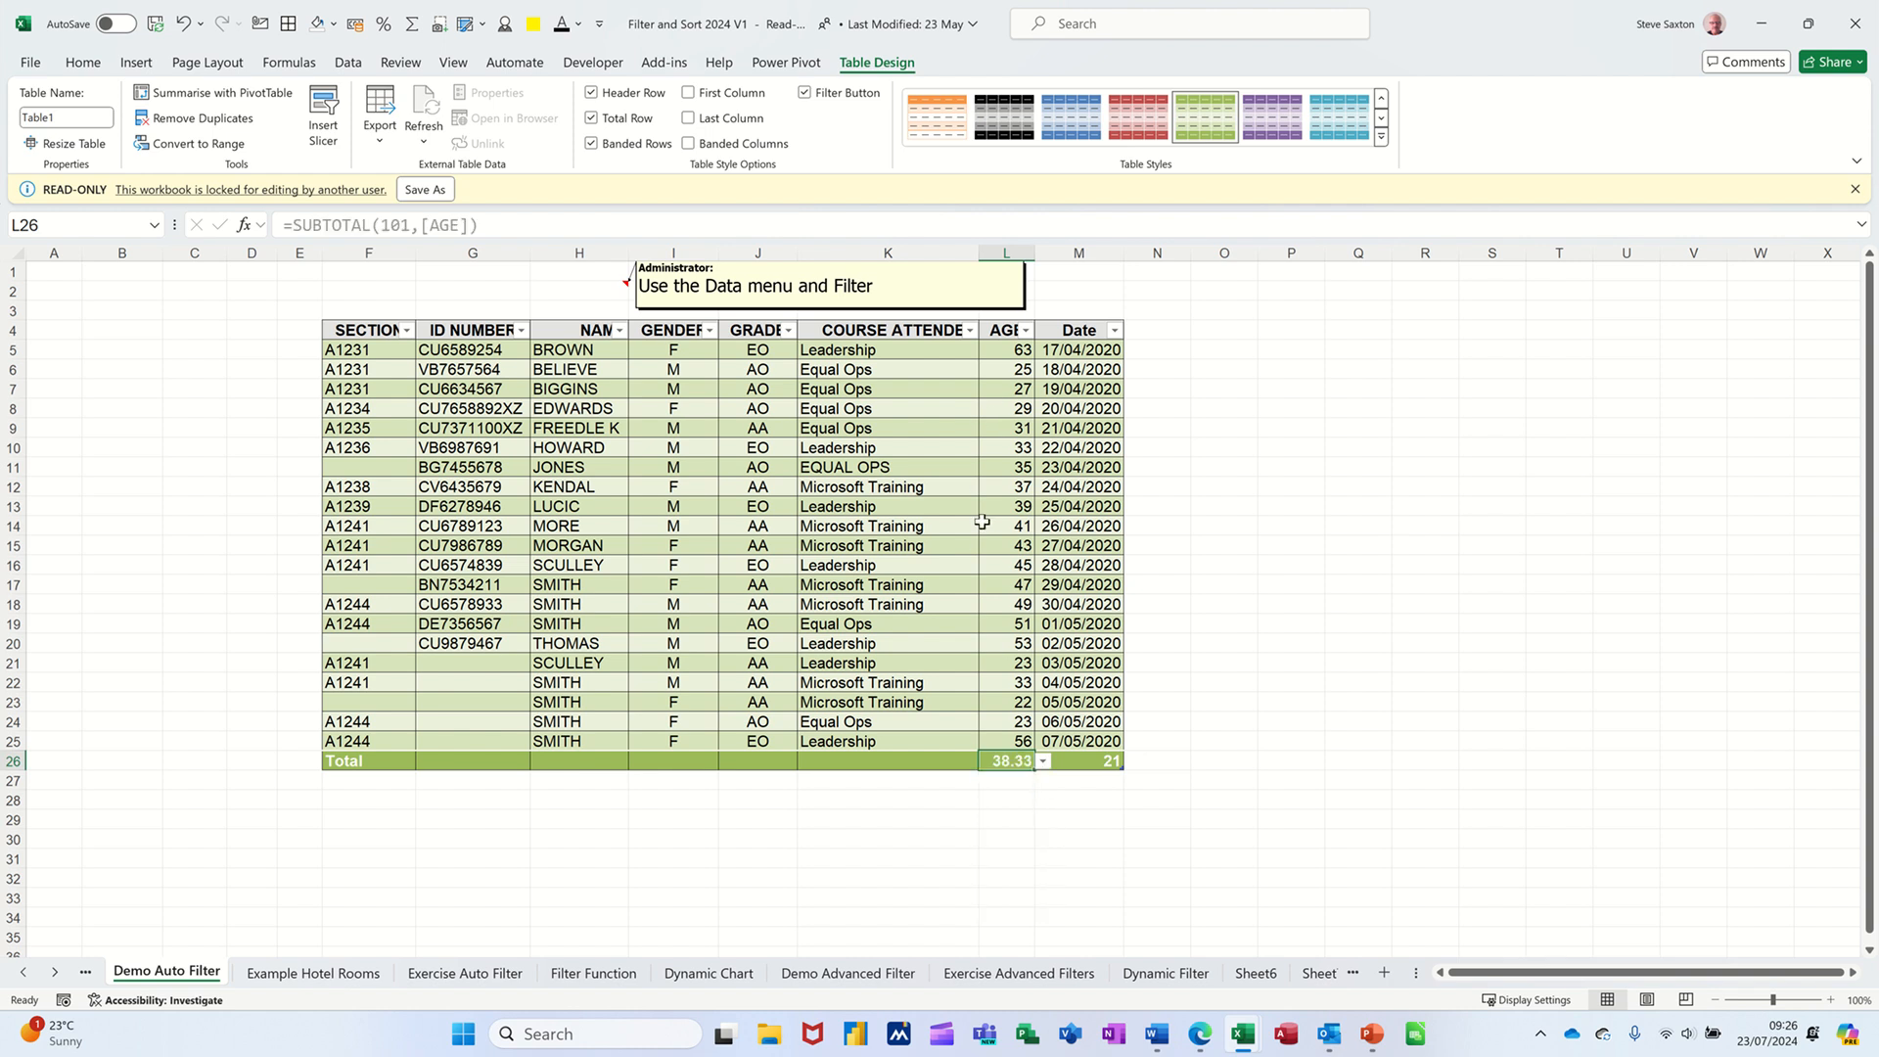
click(593, 117)
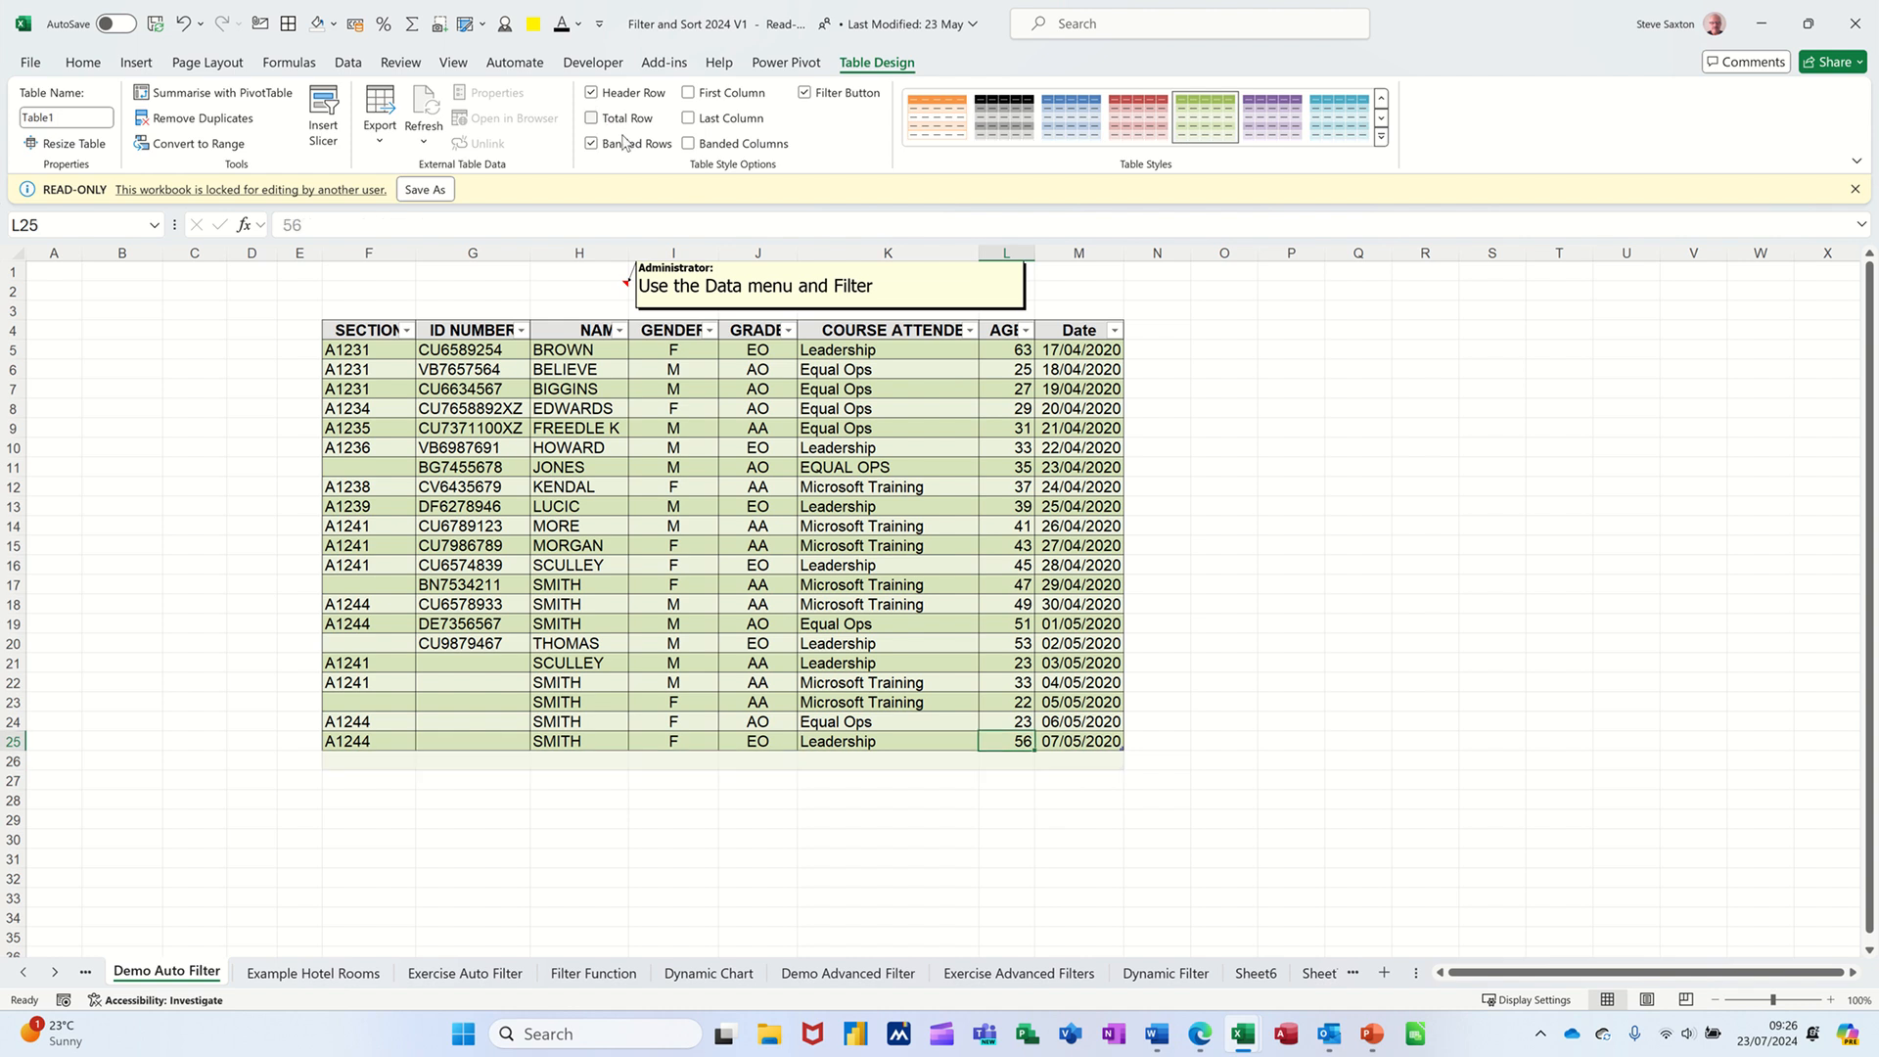
Insert slicers for GRADE and COURSE ATTENDED and place them side by side beside the table, with COURSE ATTENDED nearest the data.
click(326, 109)
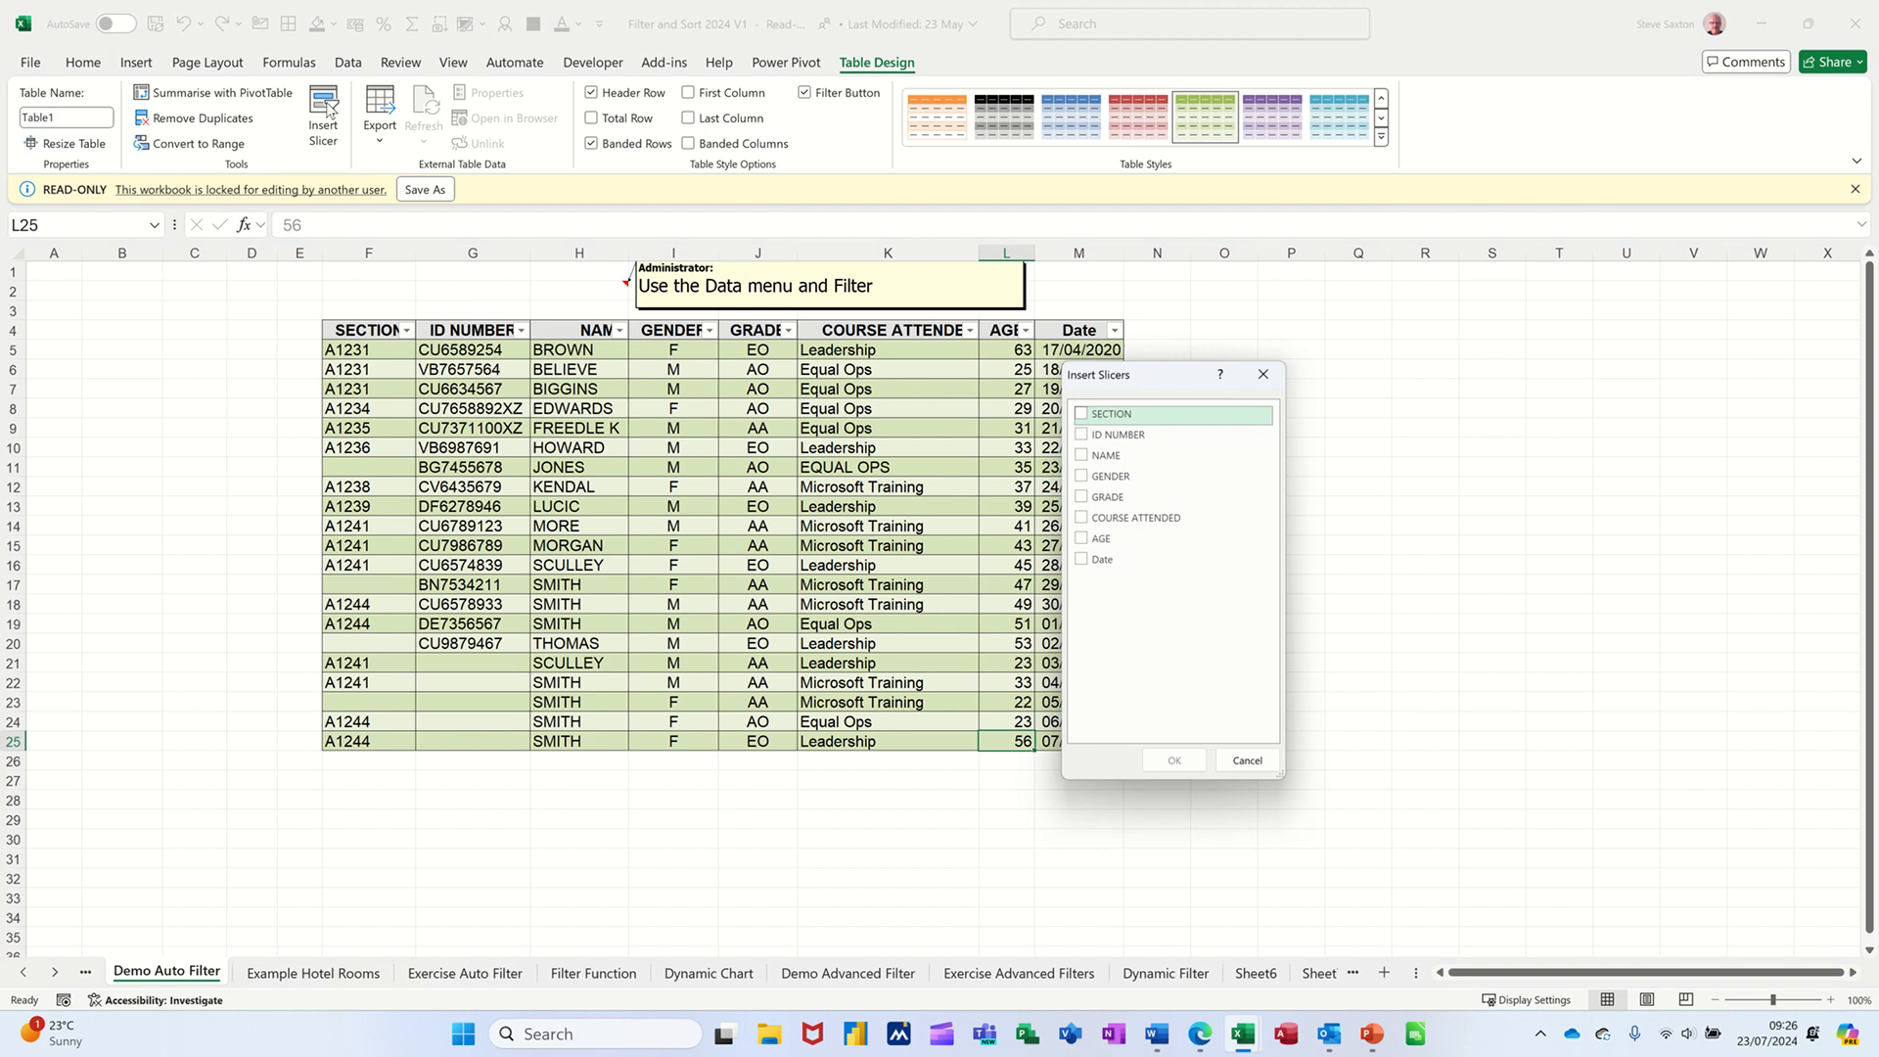
click(1082, 497)
click(1084, 516)
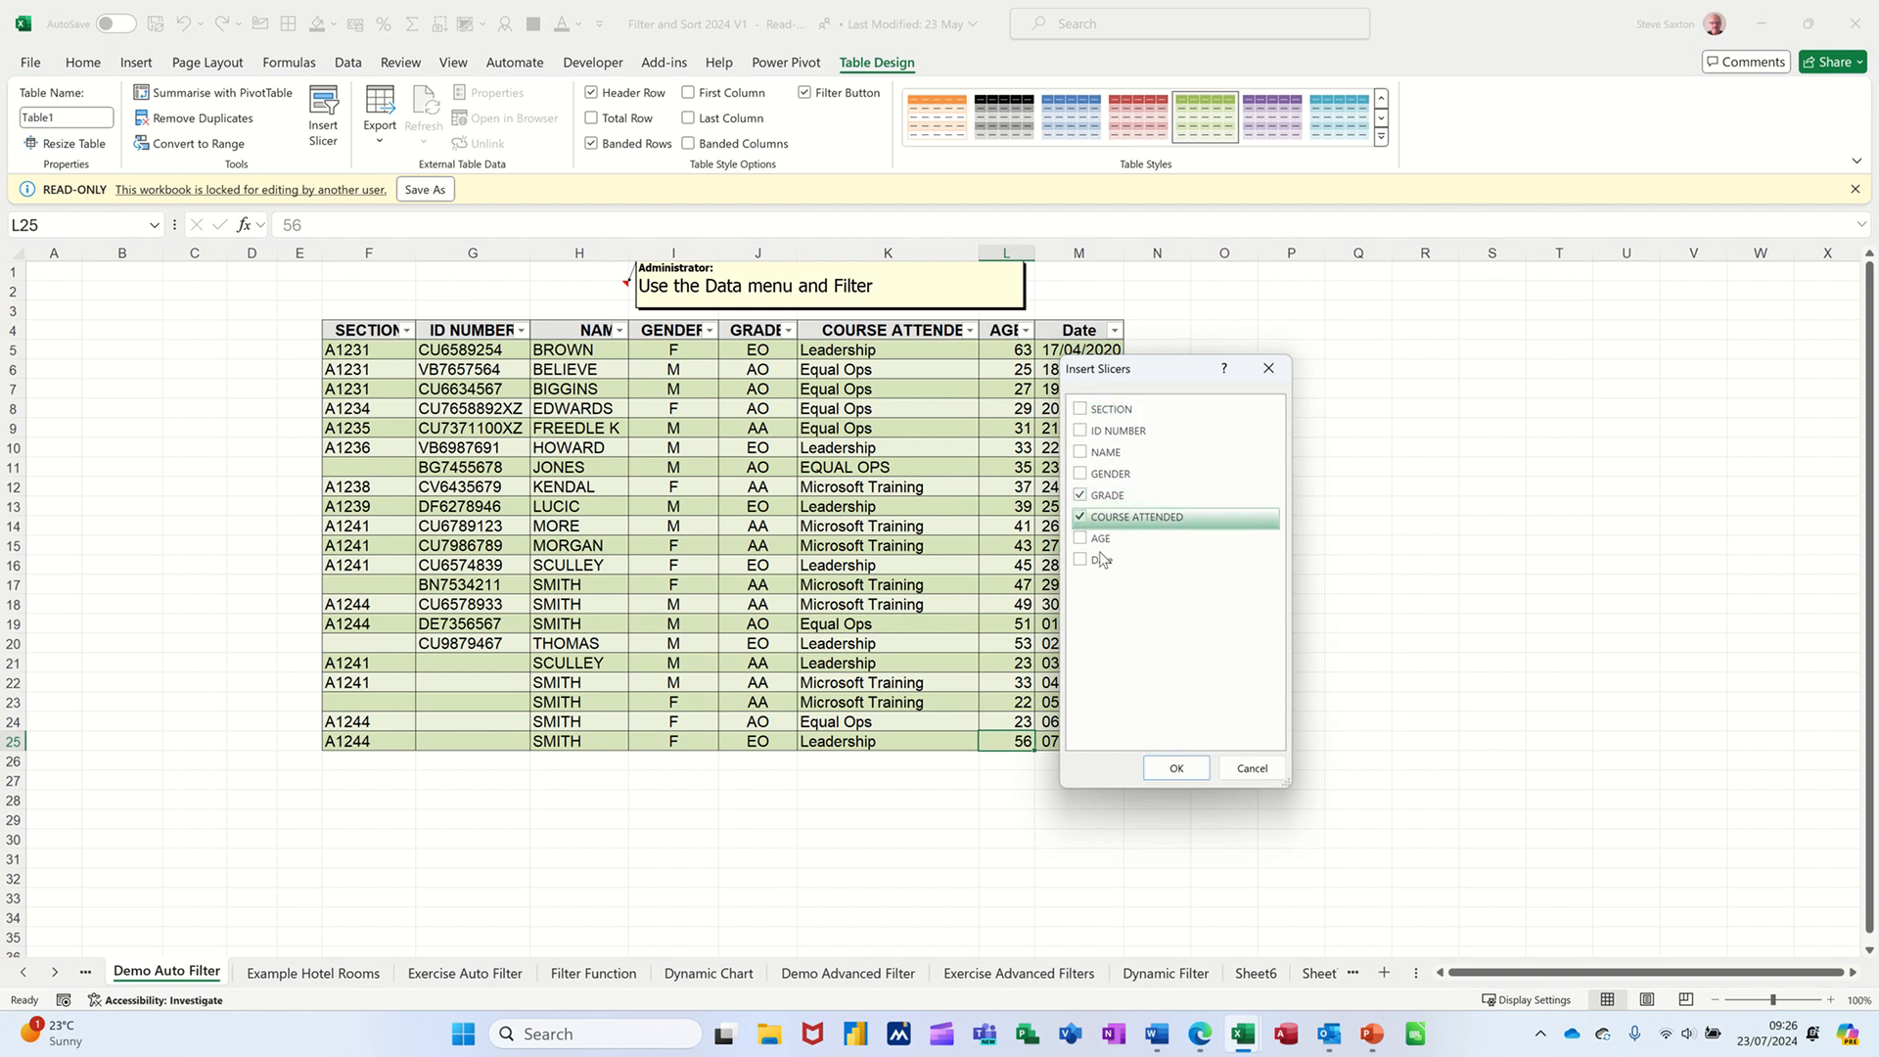
click(1177, 768)
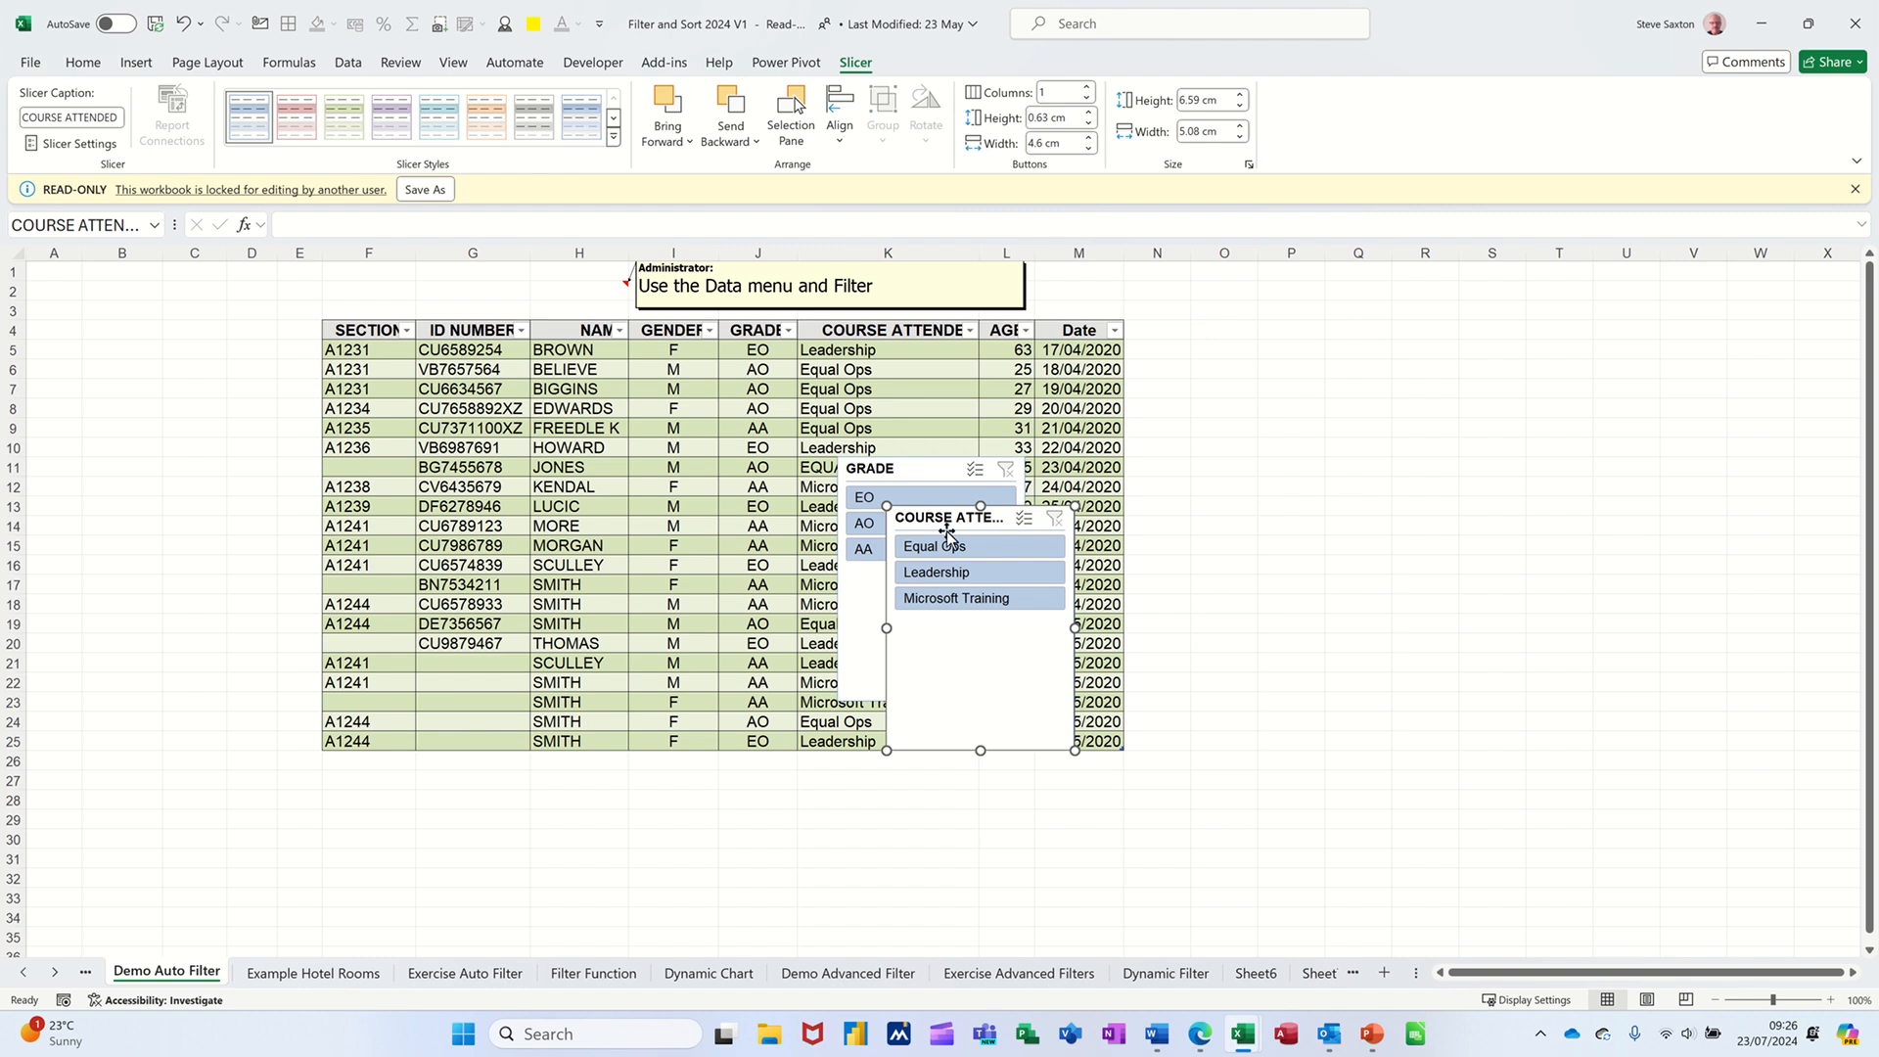
drag(940, 534, 1182, 346)
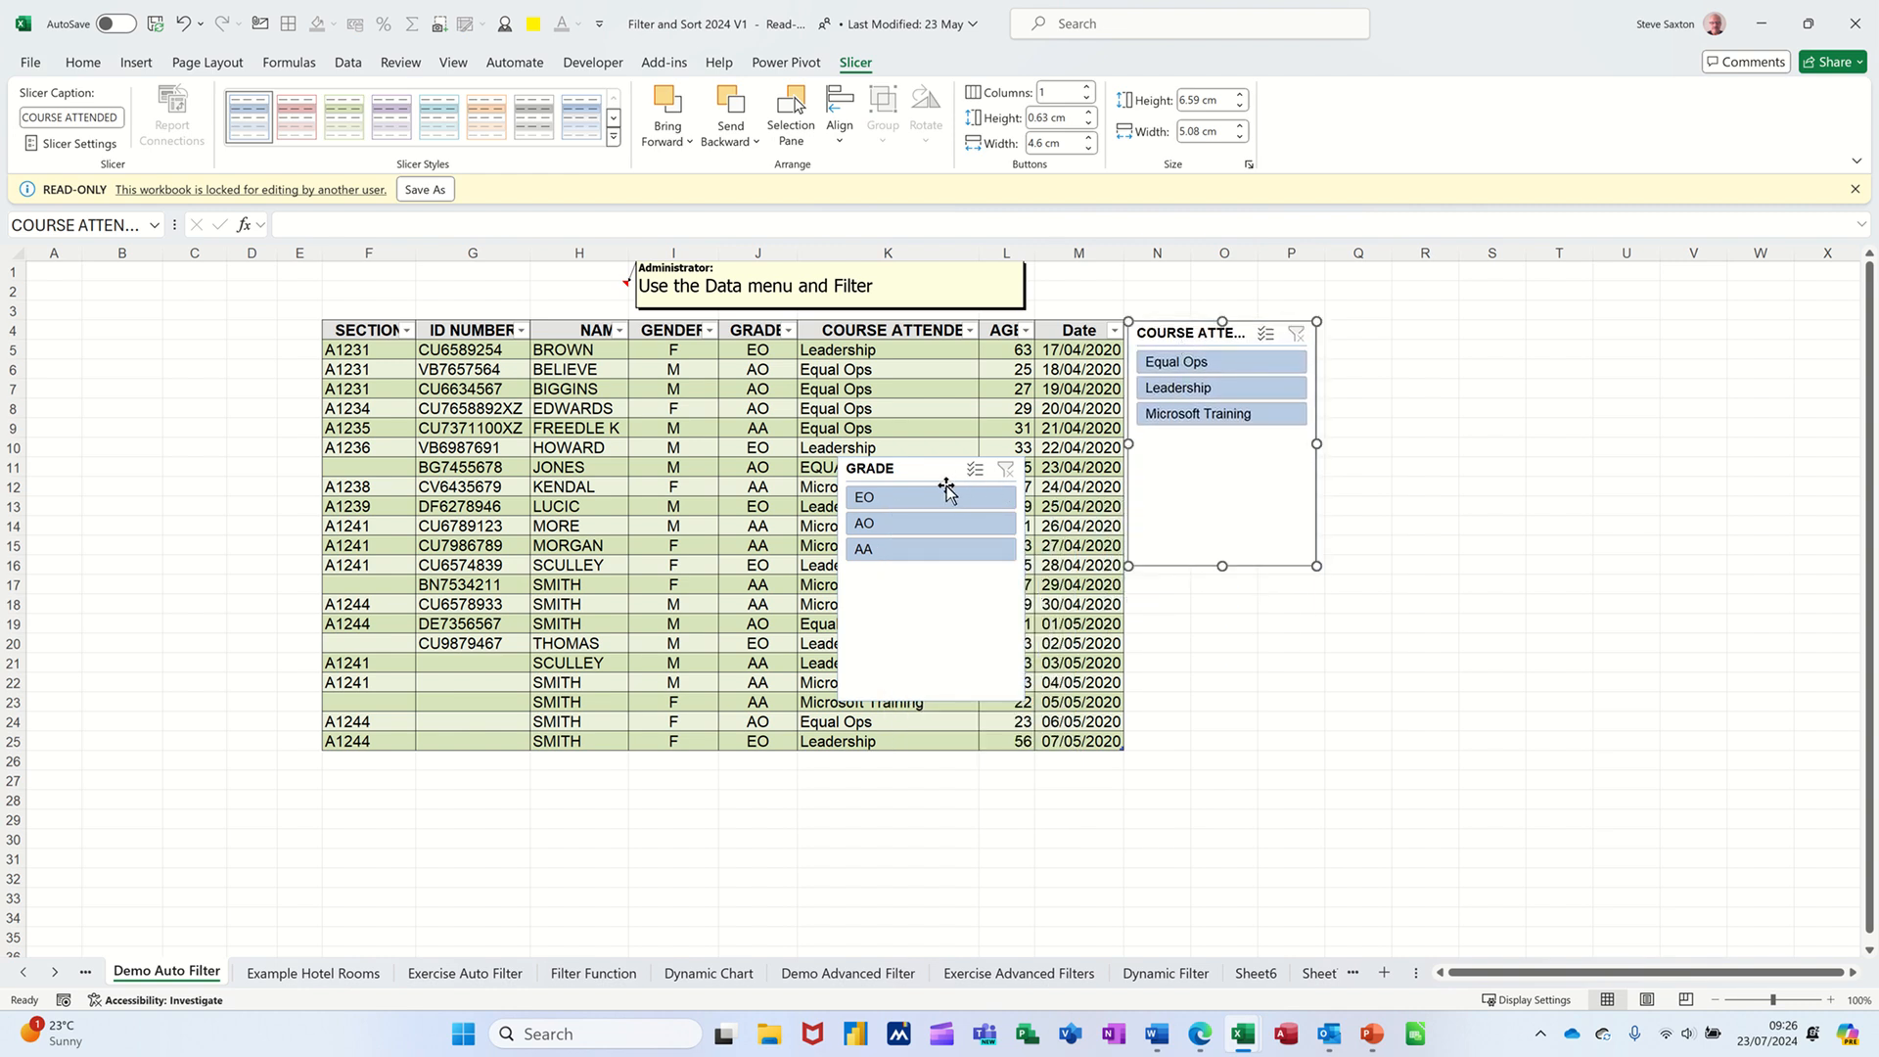
drag(919, 479, 1404, 331)
click(888, 467)
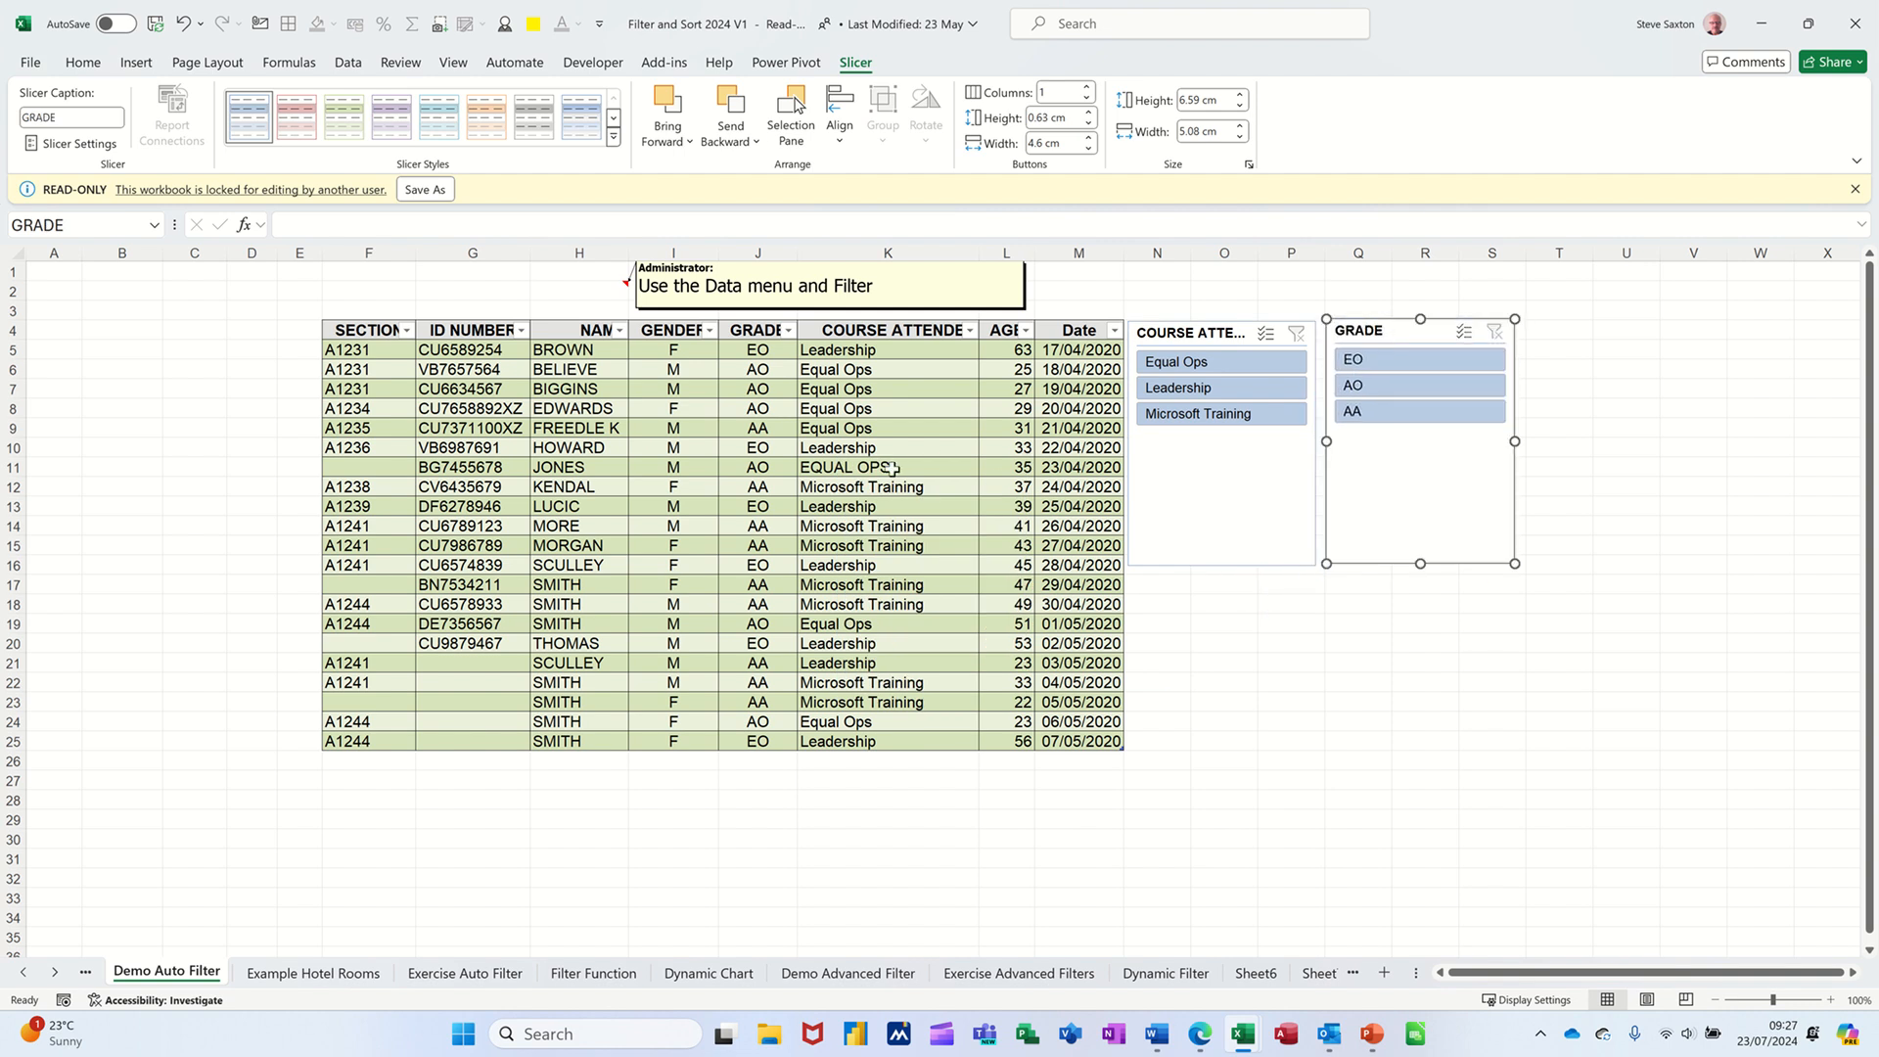
Filter the table to the Equal Ops course and grade AO with the slicers, and clear both slicer filters.
click(1174, 363)
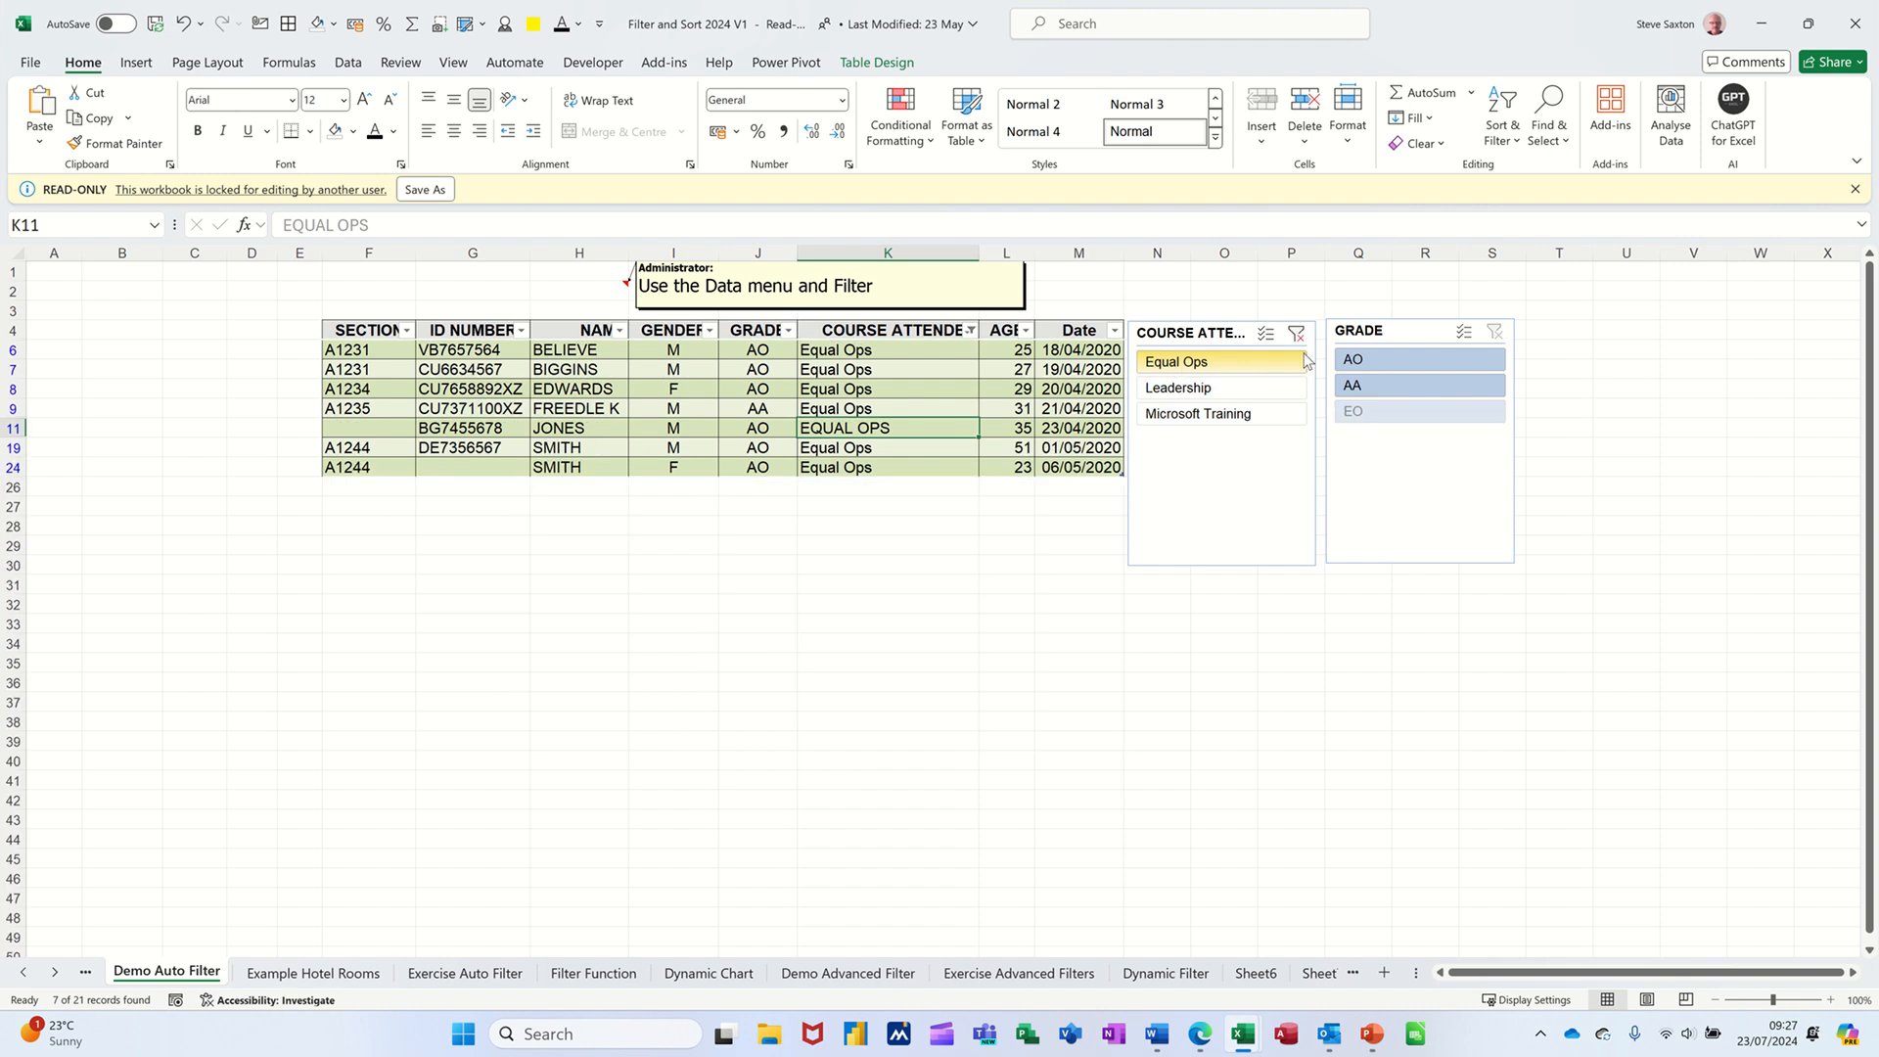
click(1353, 360)
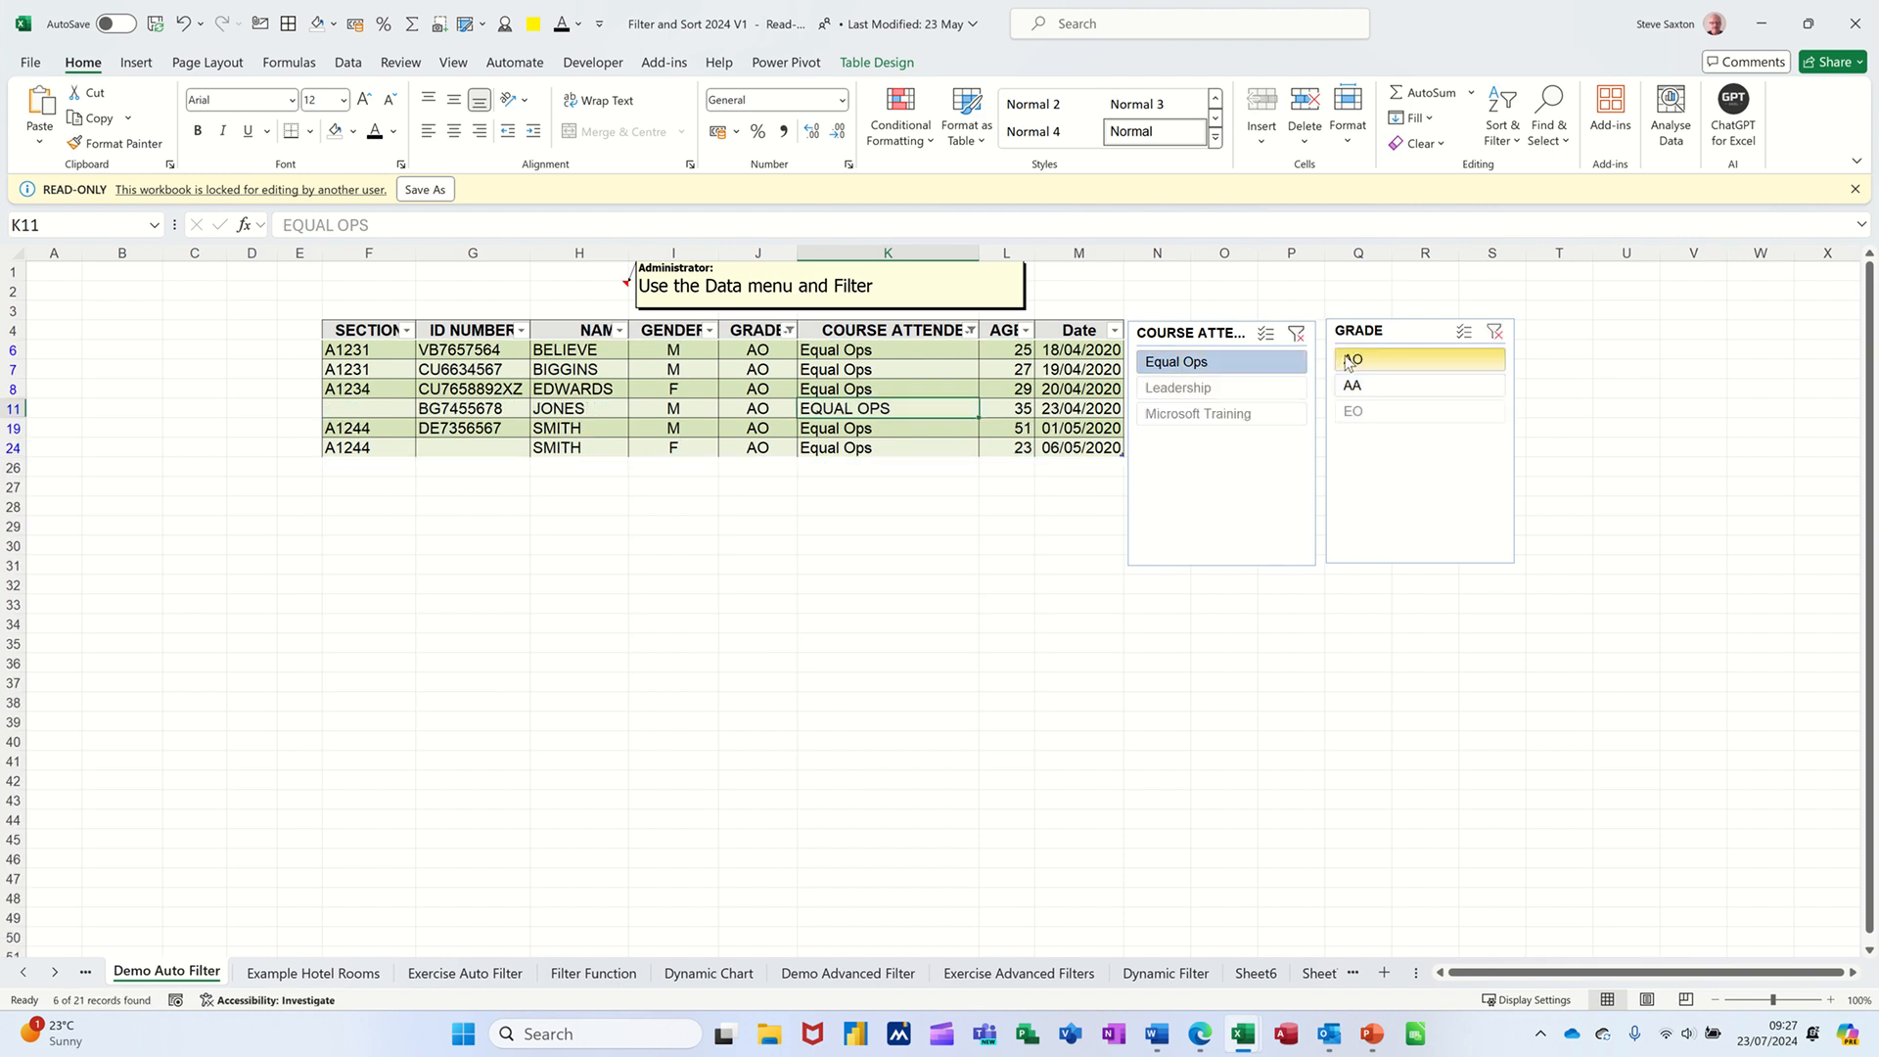
click(1299, 334)
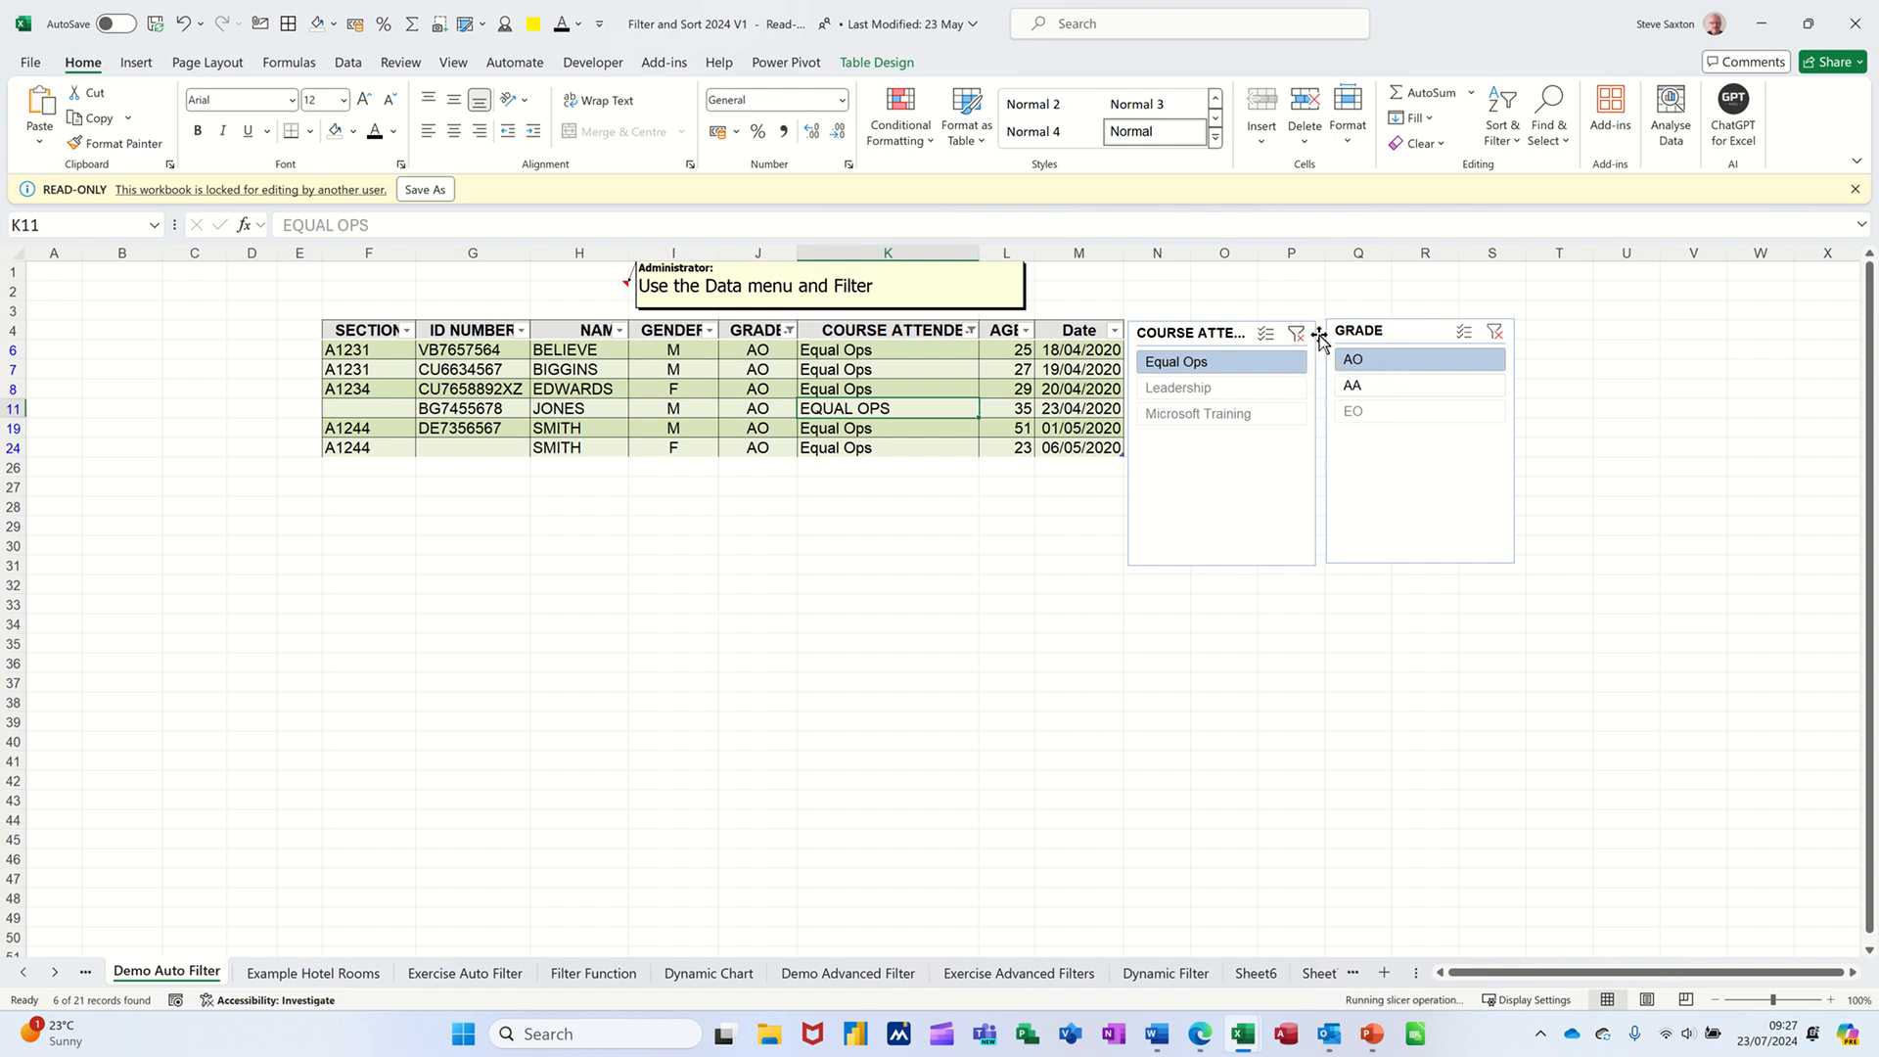
click(1494, 334)
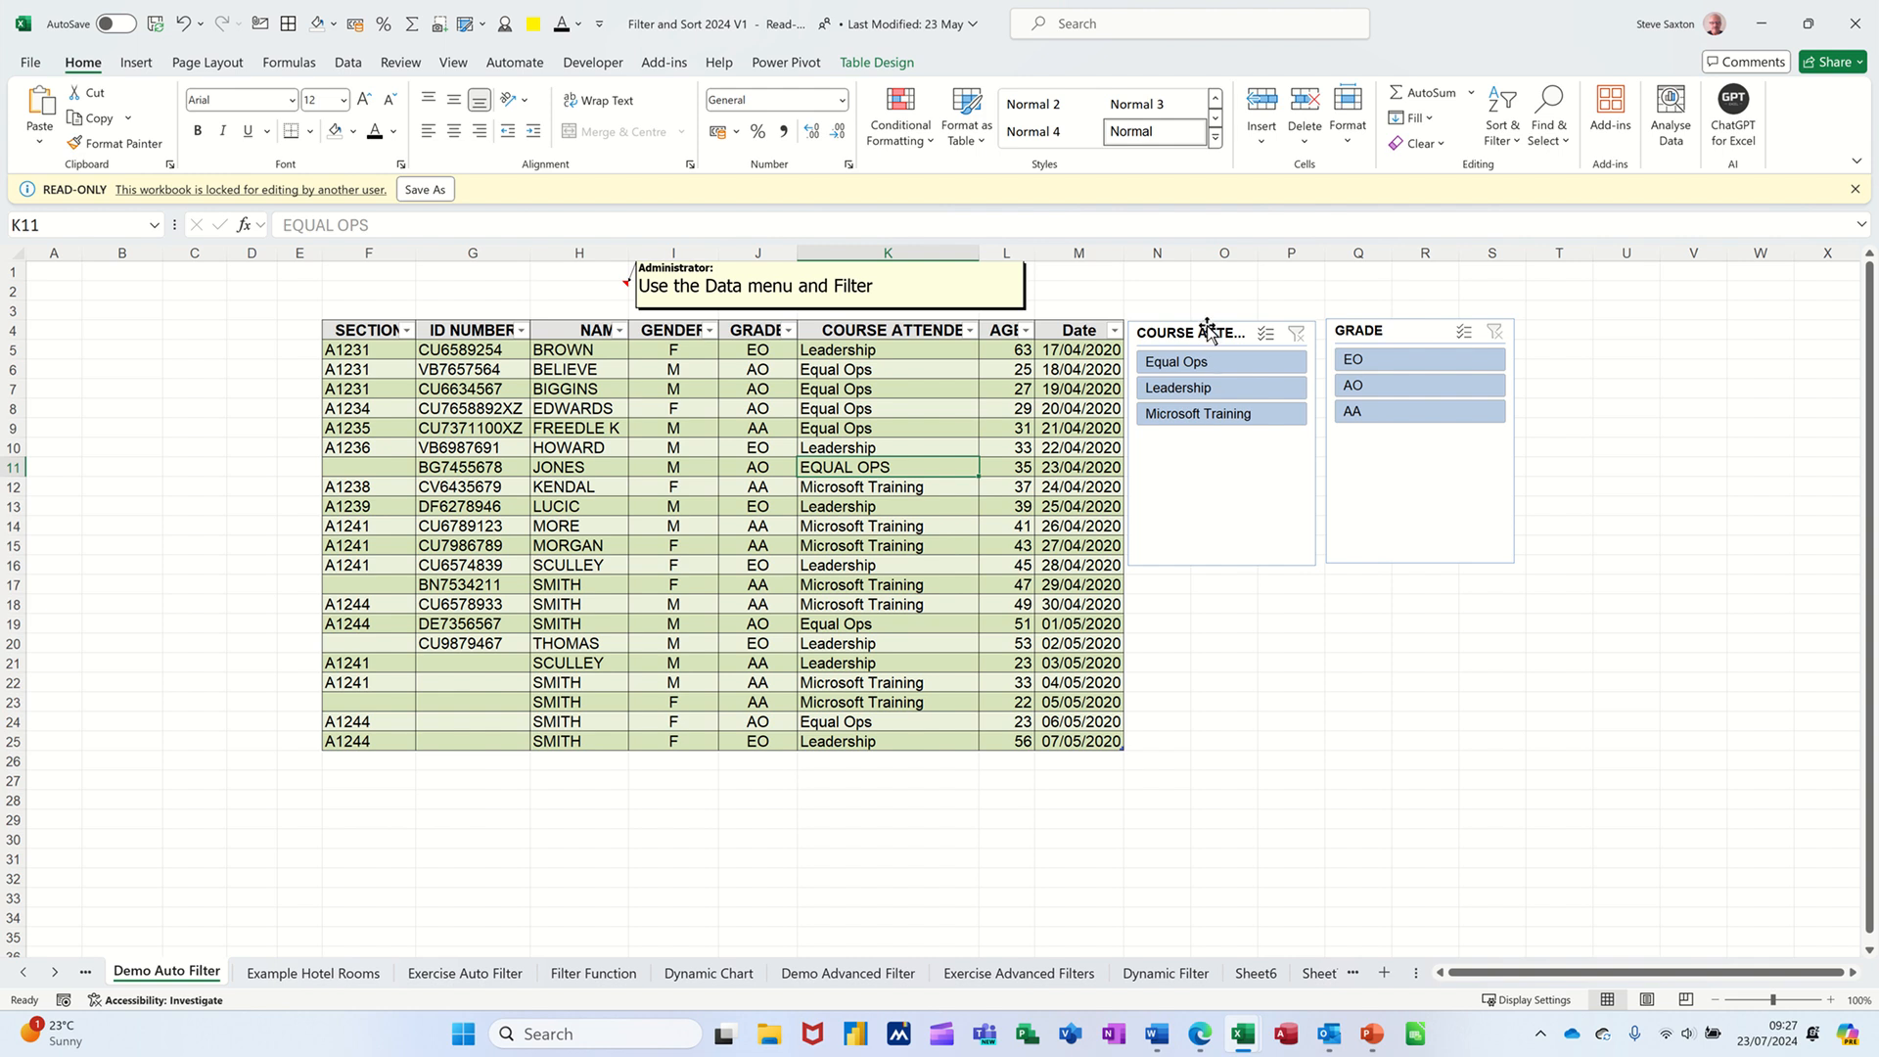
Move the COURSE ATTENDED slicer below the GRADE slicer and add a table column headed "test" in N4.
drag(1206, 338, 1409, 581)
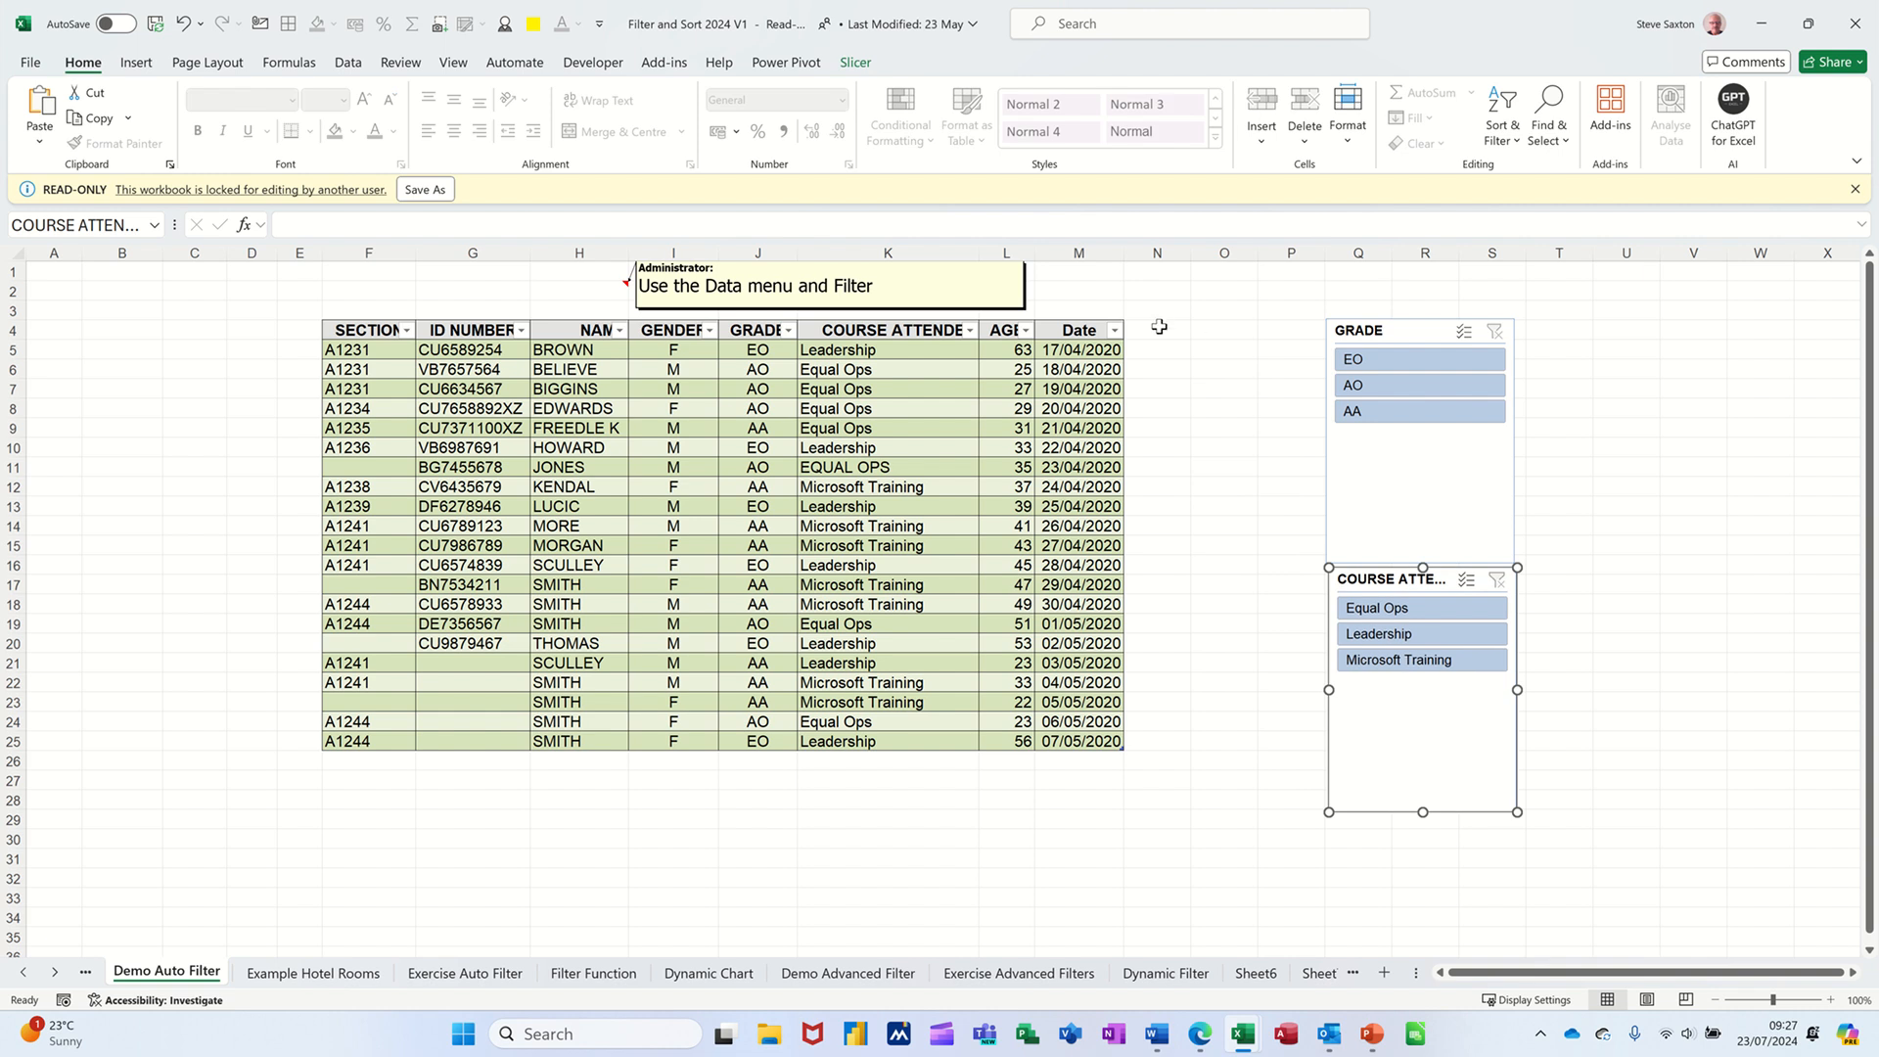
click(1165, 330)
text(te)
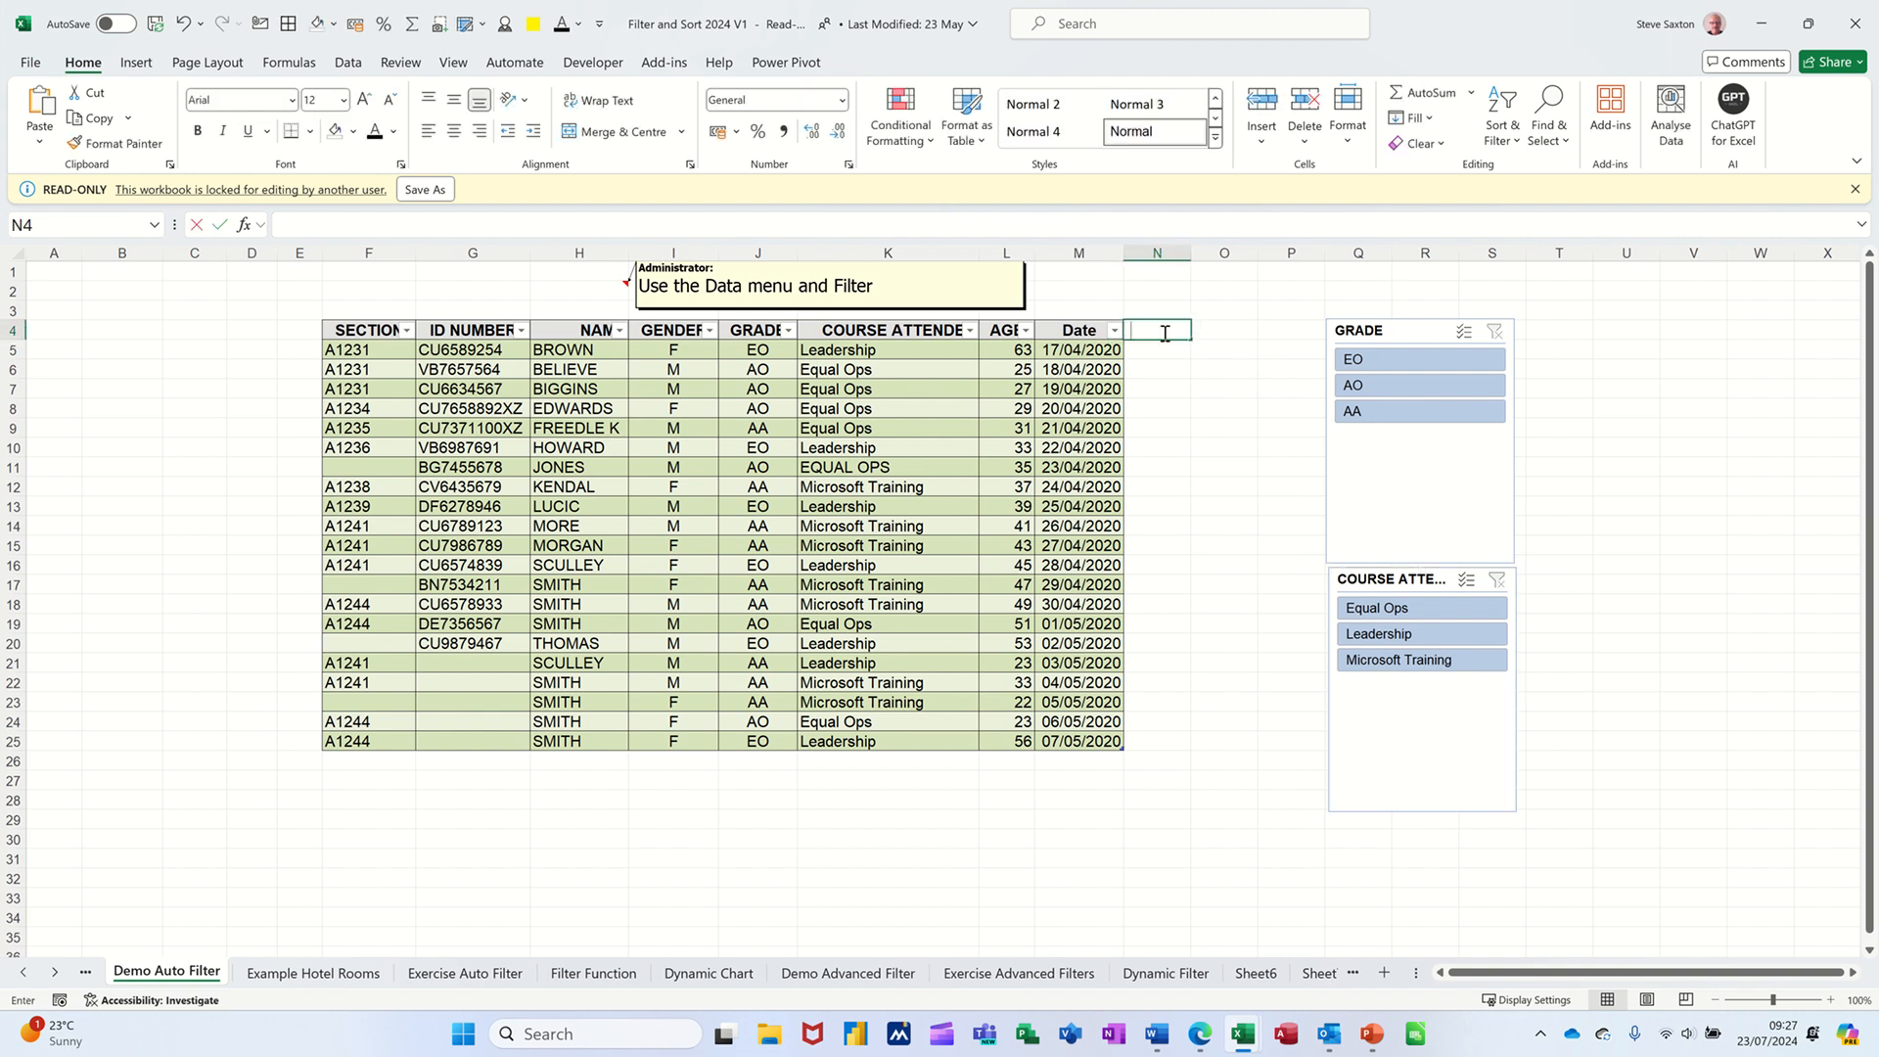
text(st)
click(1056, 406)
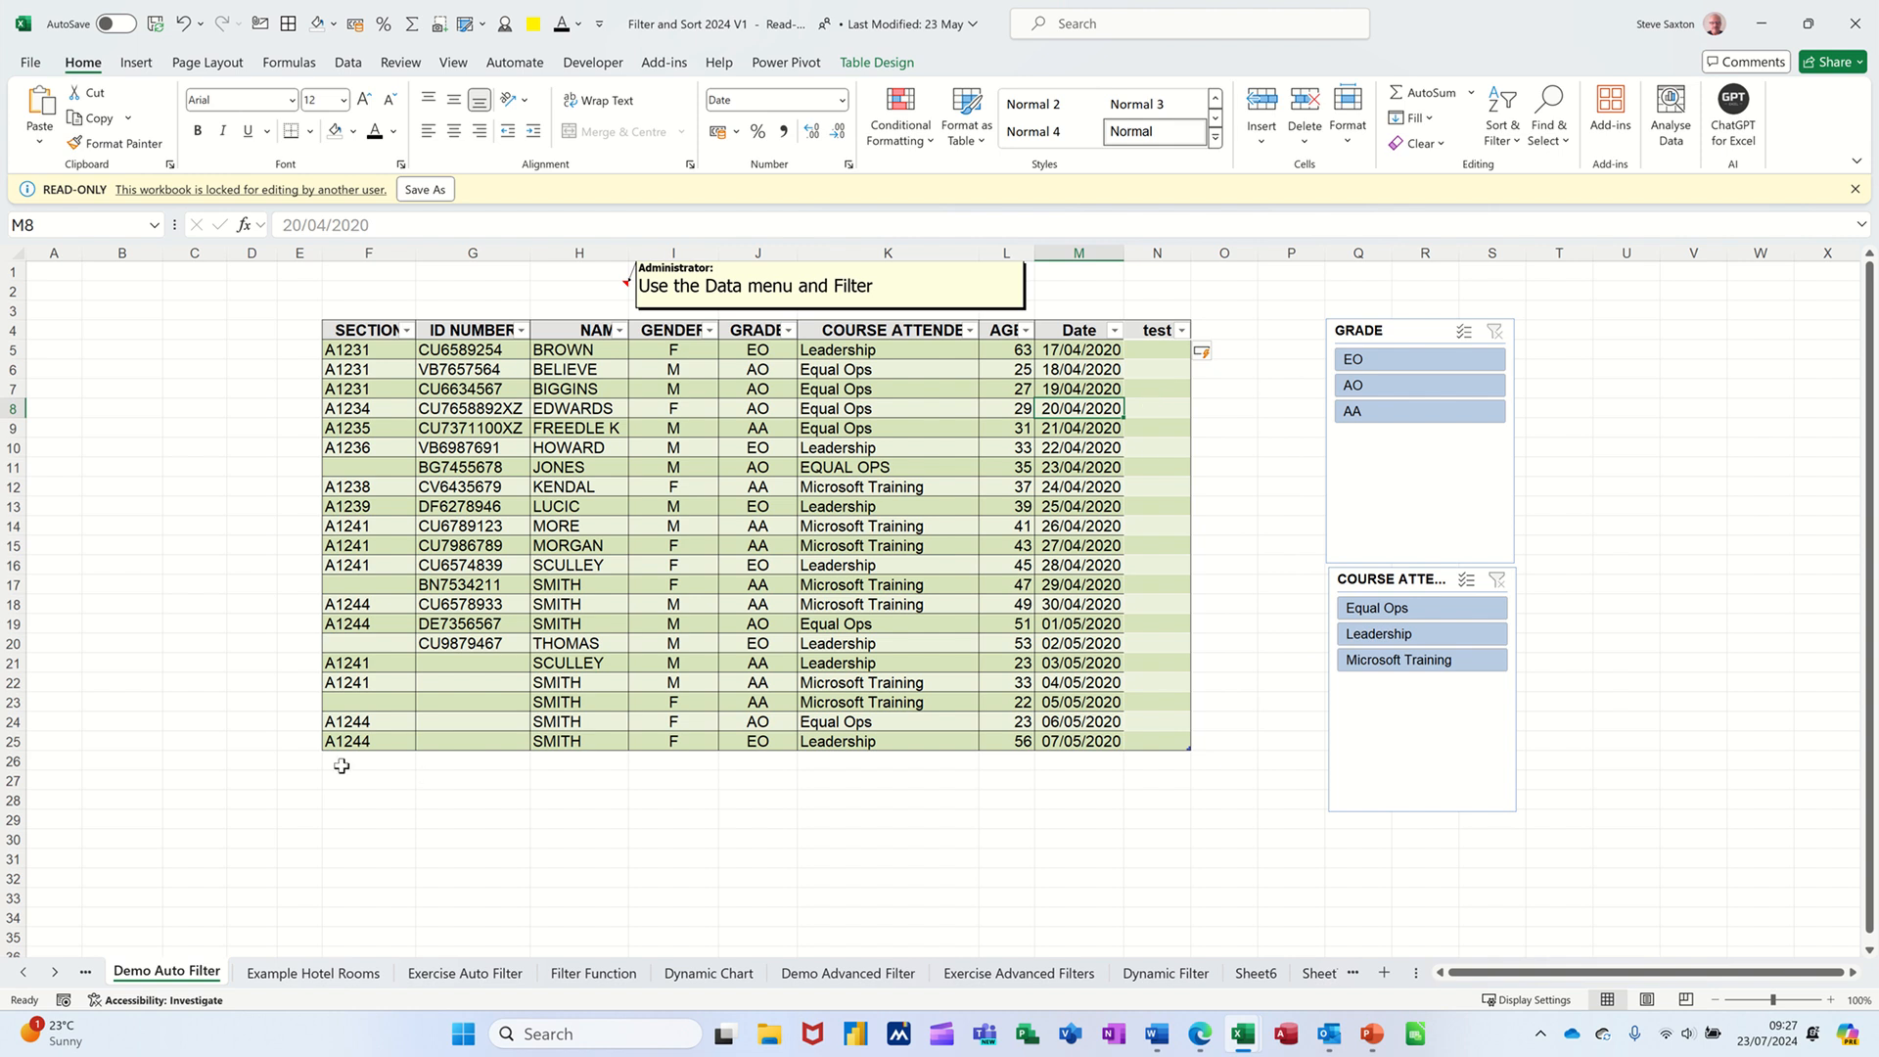
Add a new table row by entering A1122 in the SECTION column at cell F26.
click(368, 761)
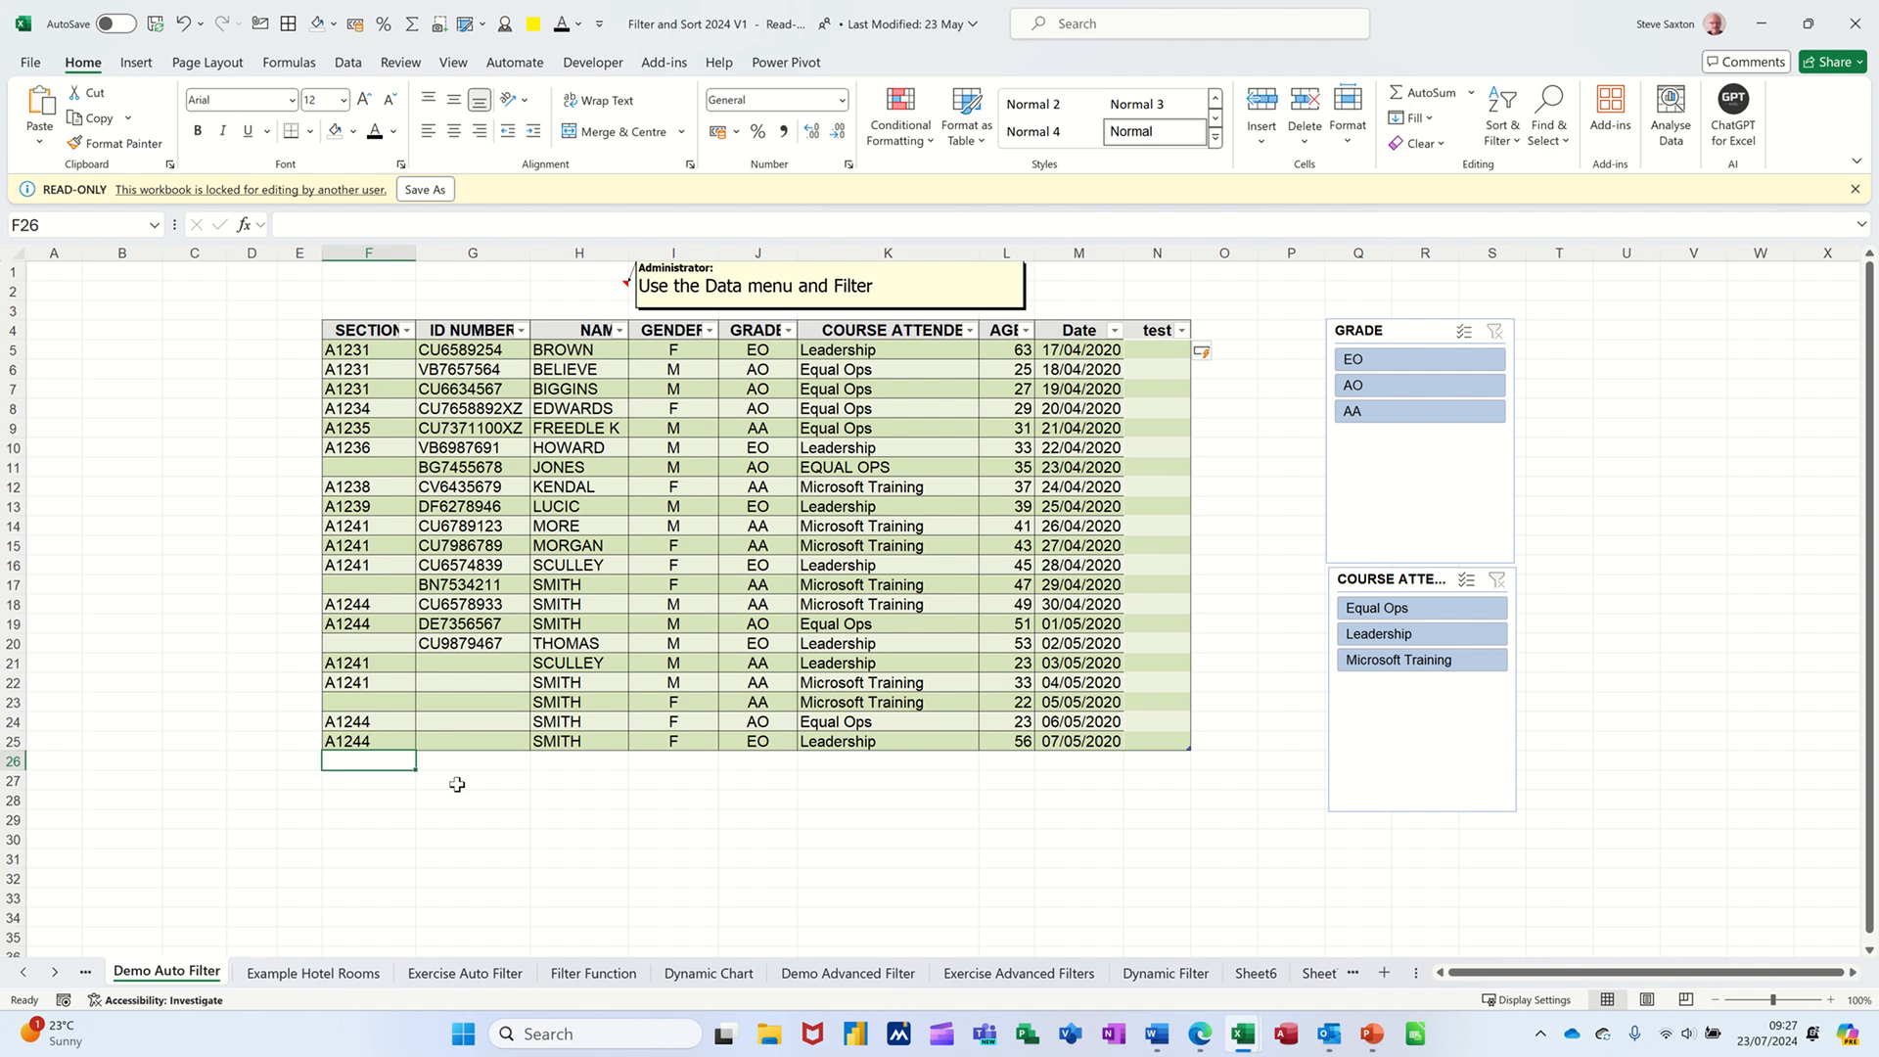
text(A1122)
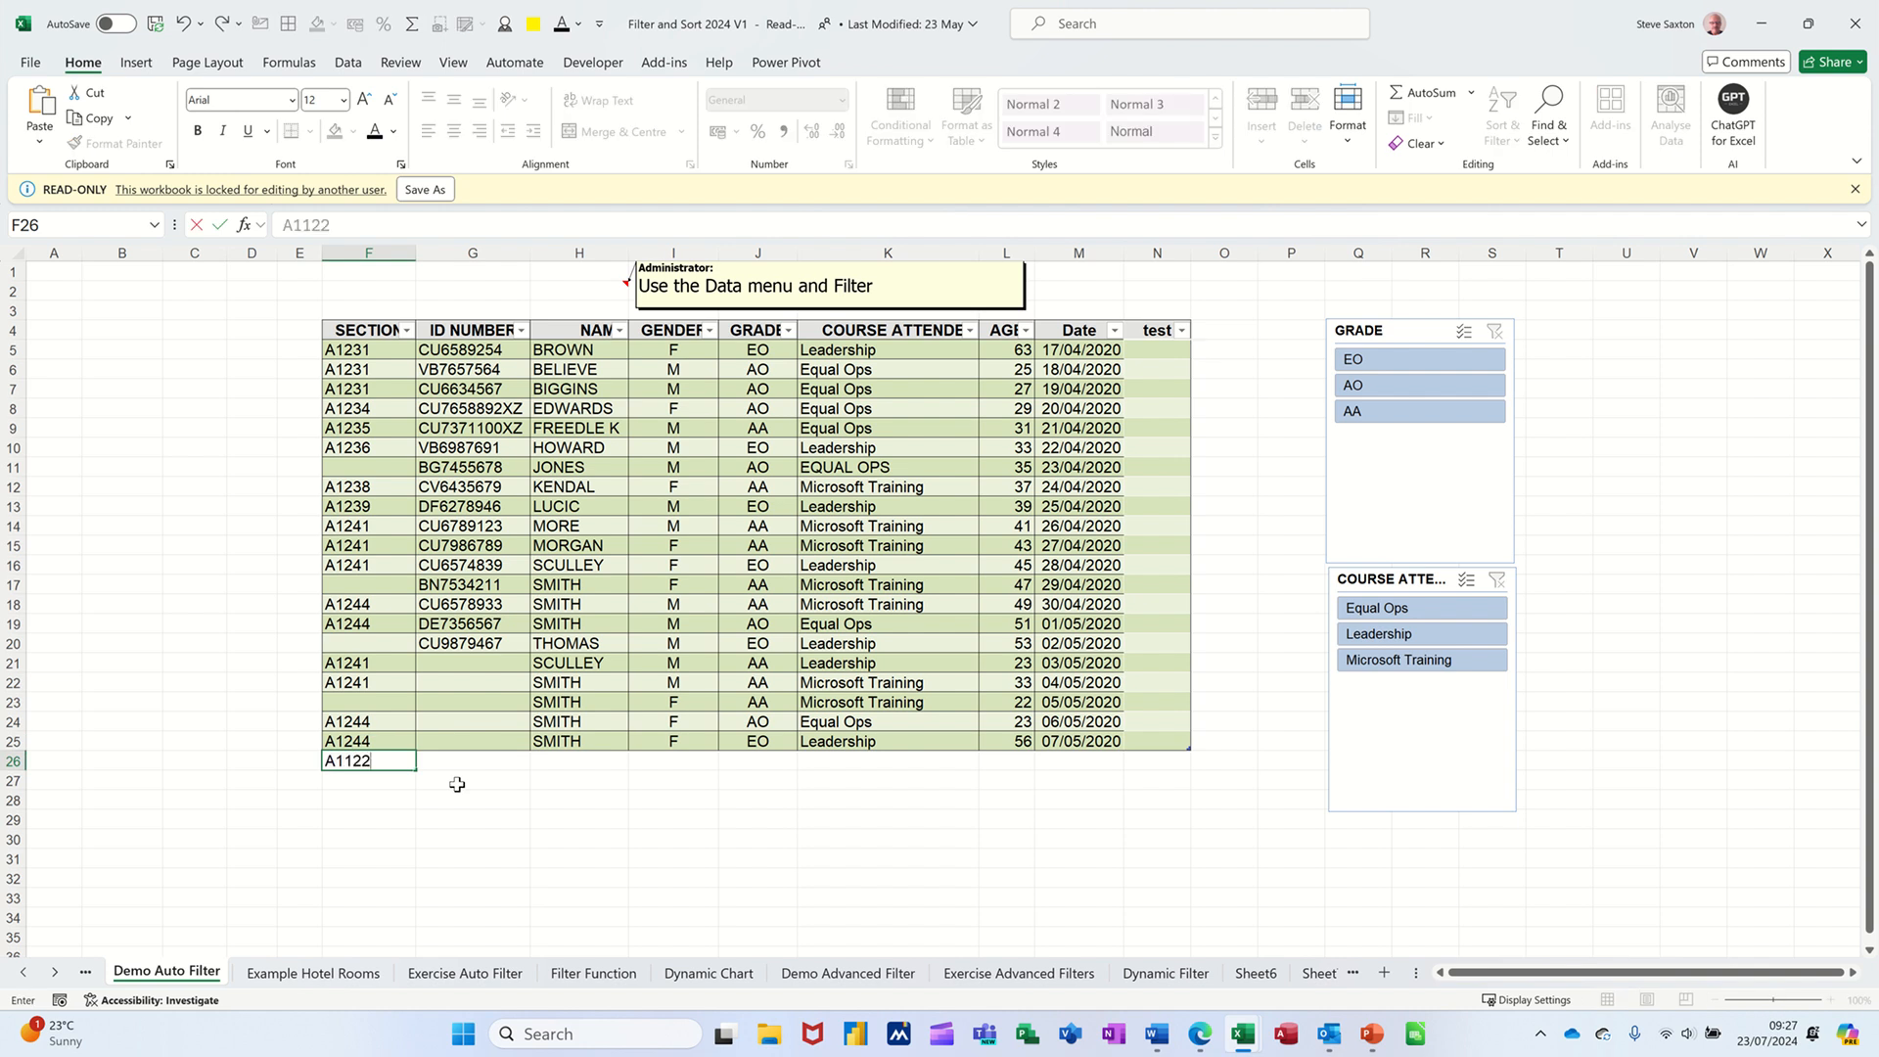
click(457, 784)
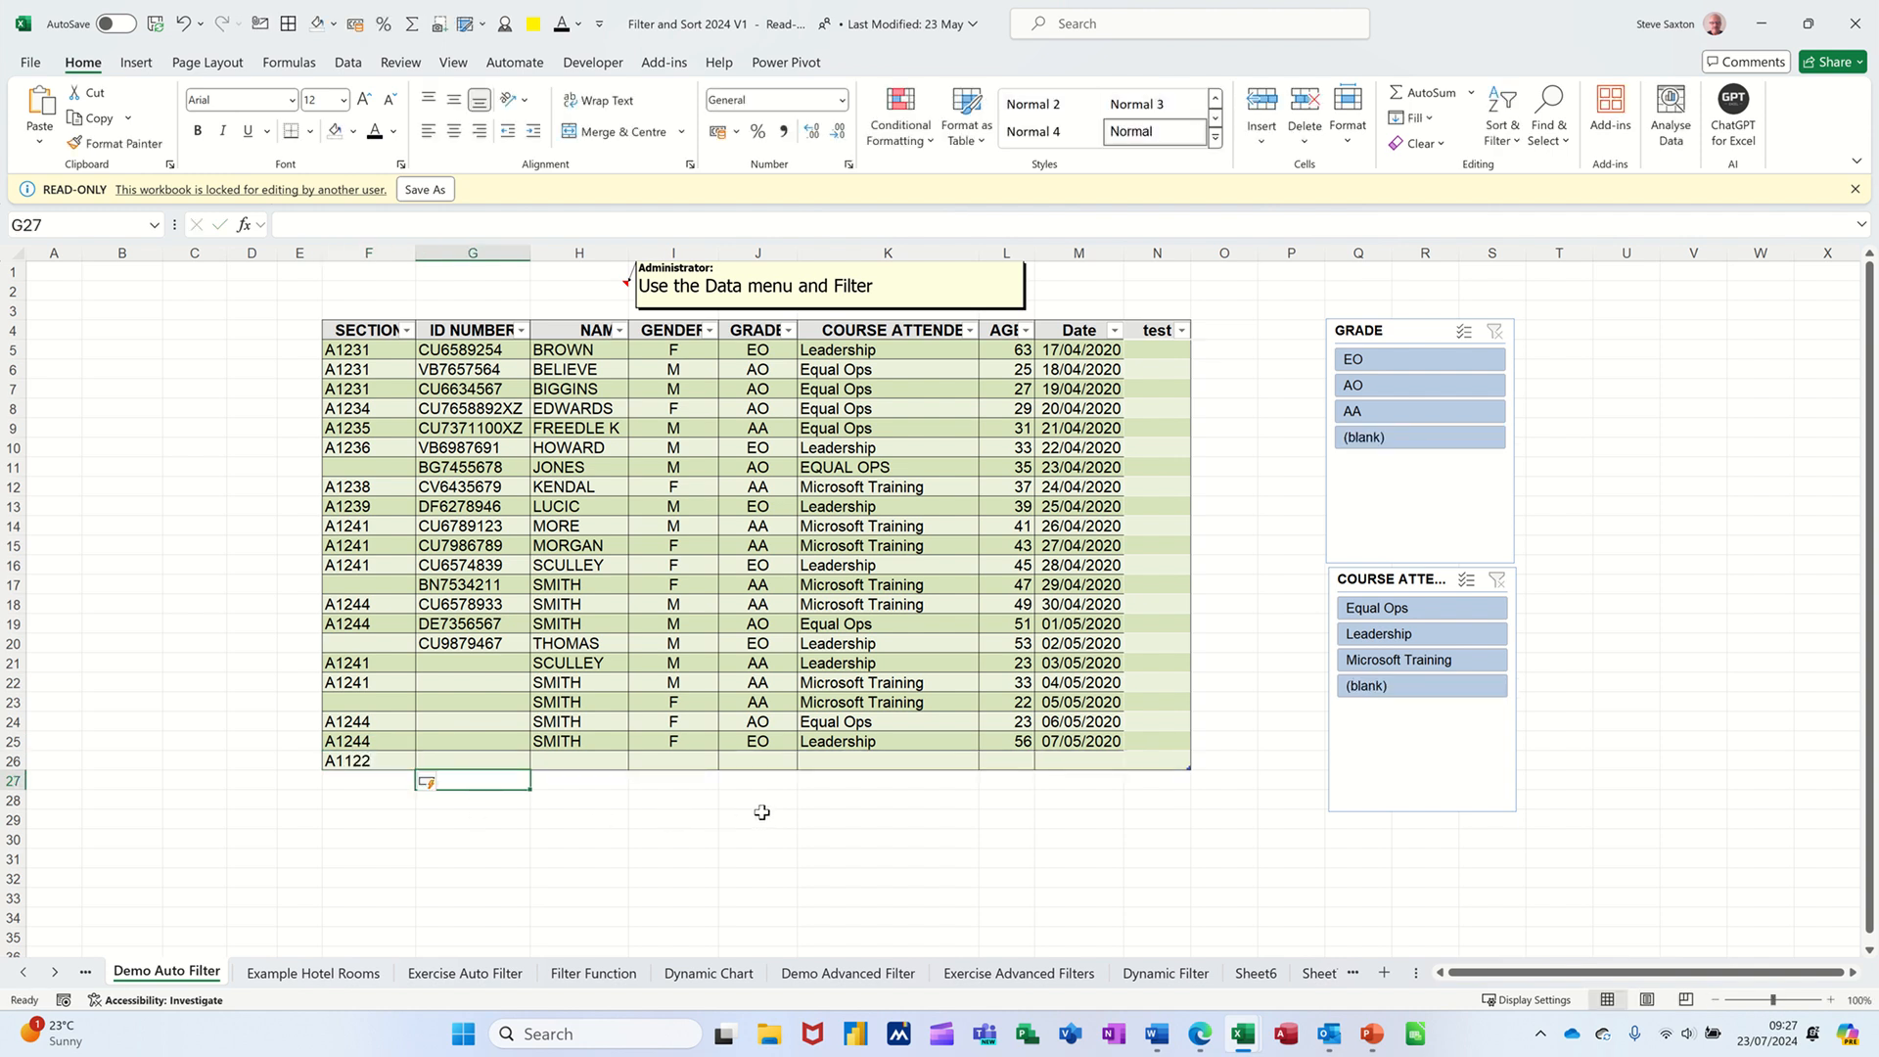
Check the table's name in its design properties and return to the data.
click(734, 679)
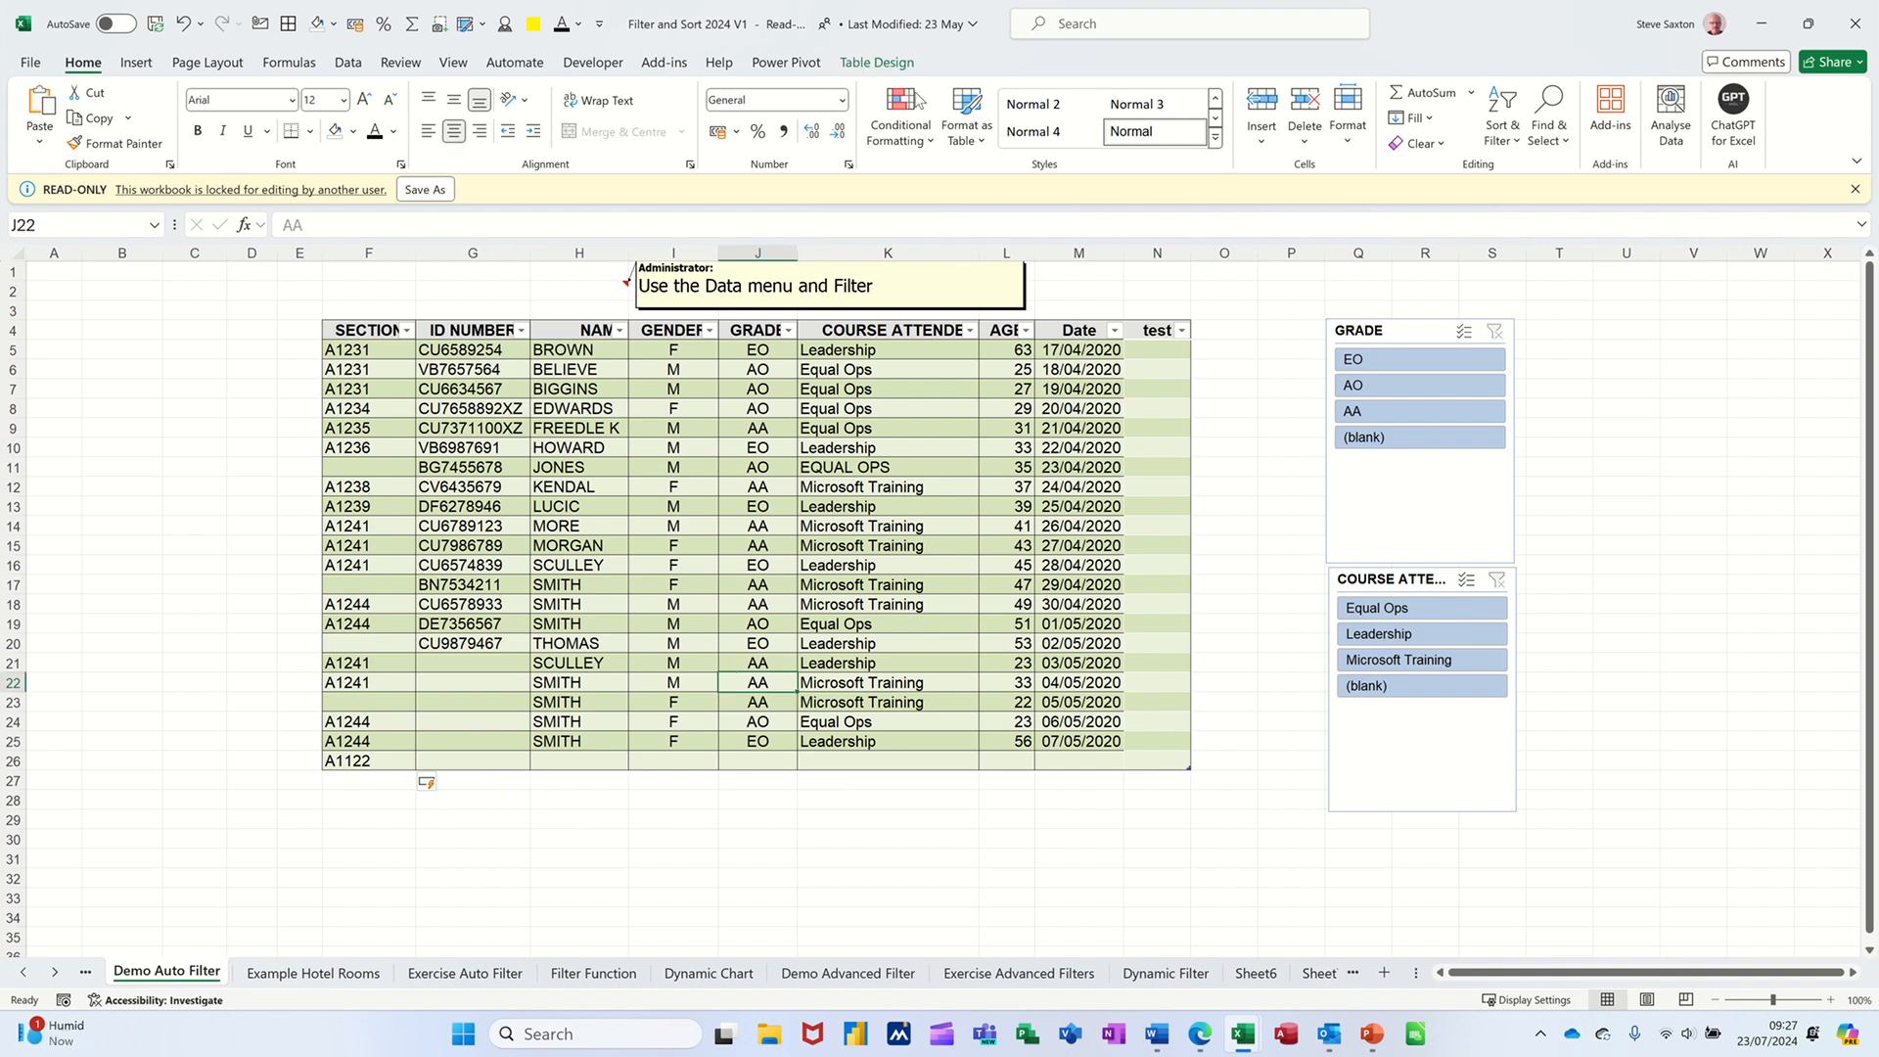
click(878, 63)
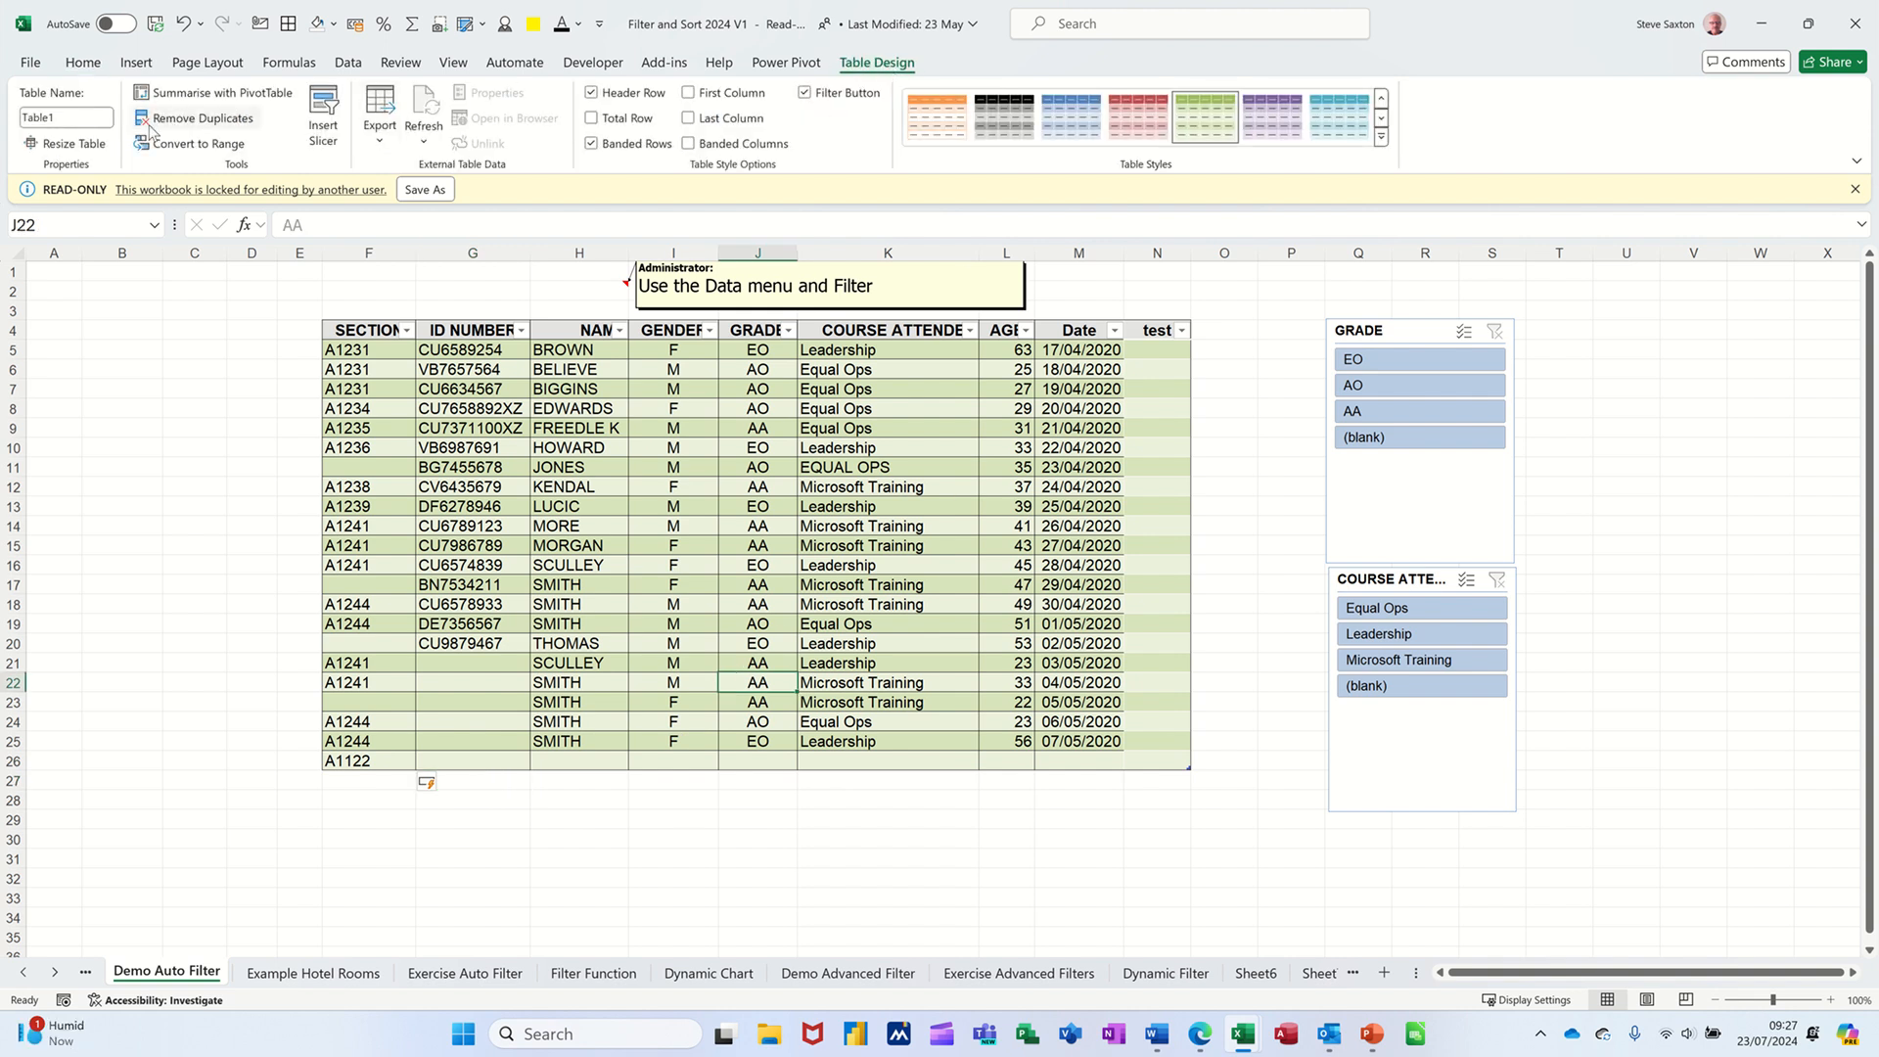
click(73, 114)
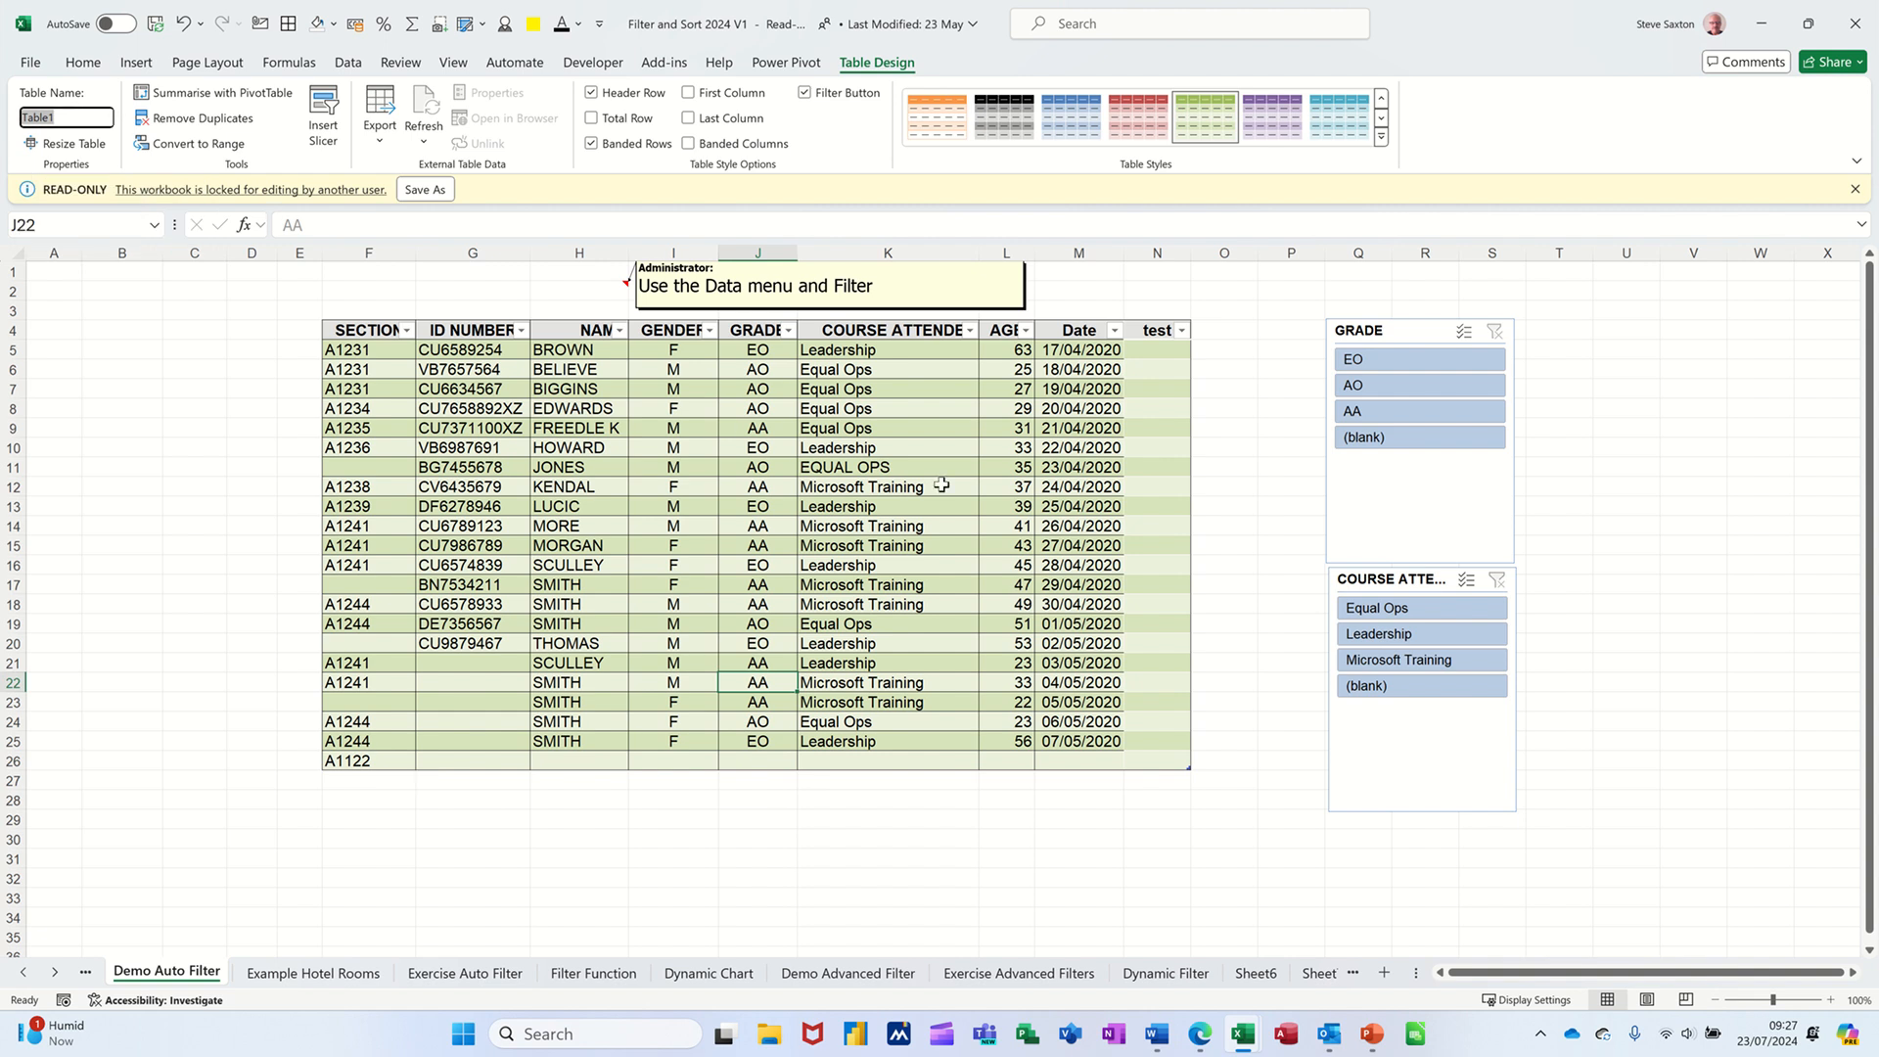
click(944, 487)
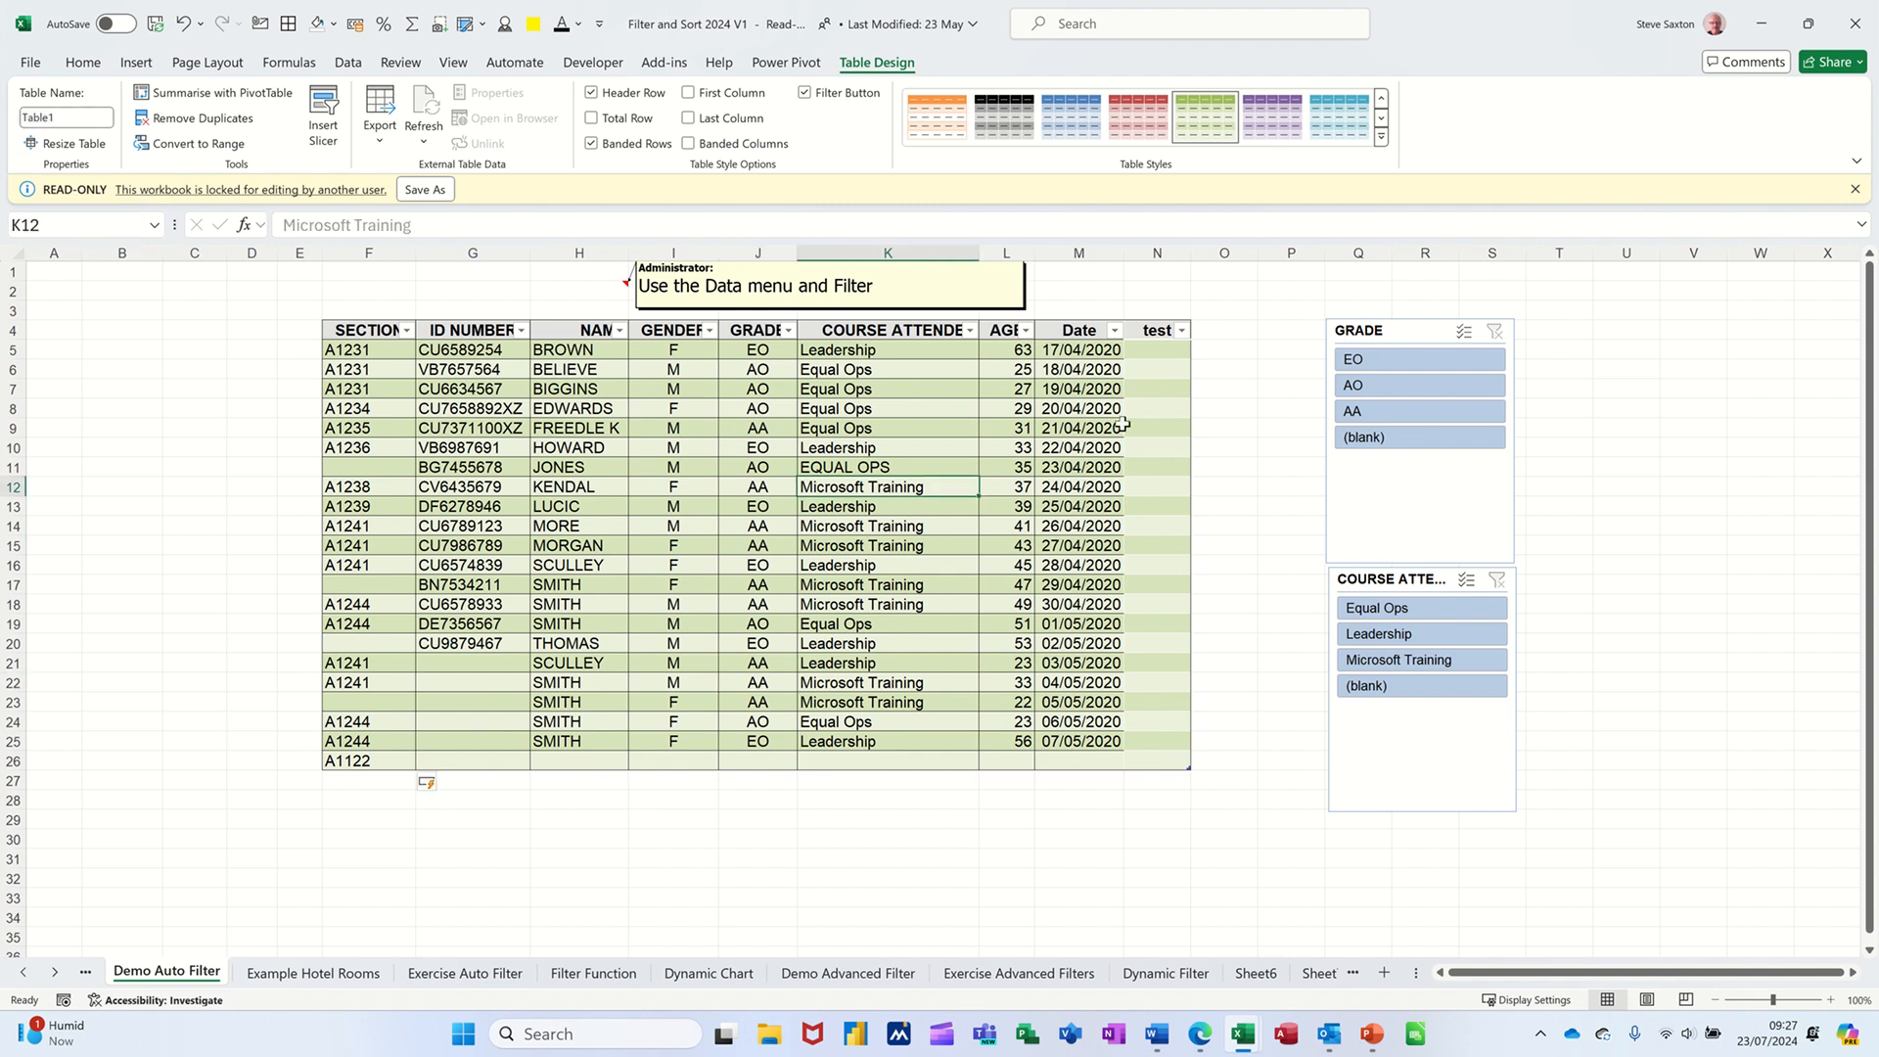
click(1145, 352)
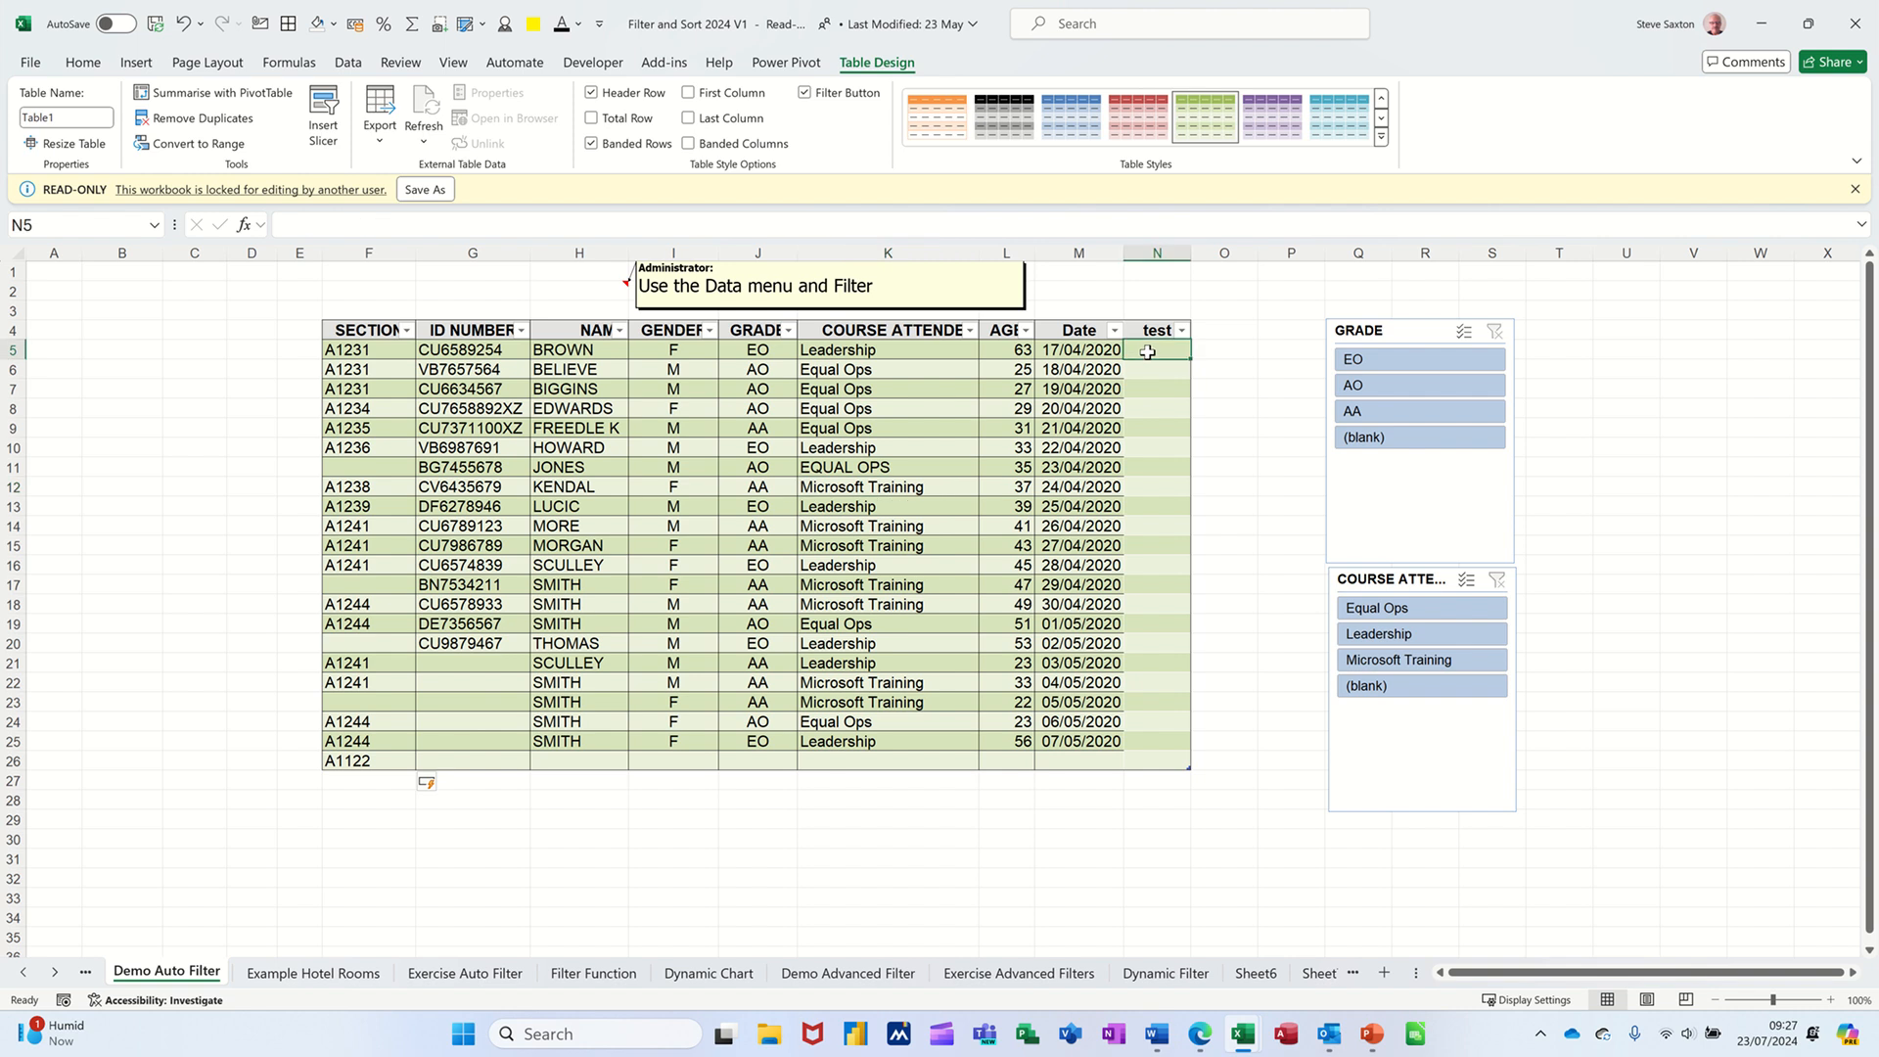
text(=)
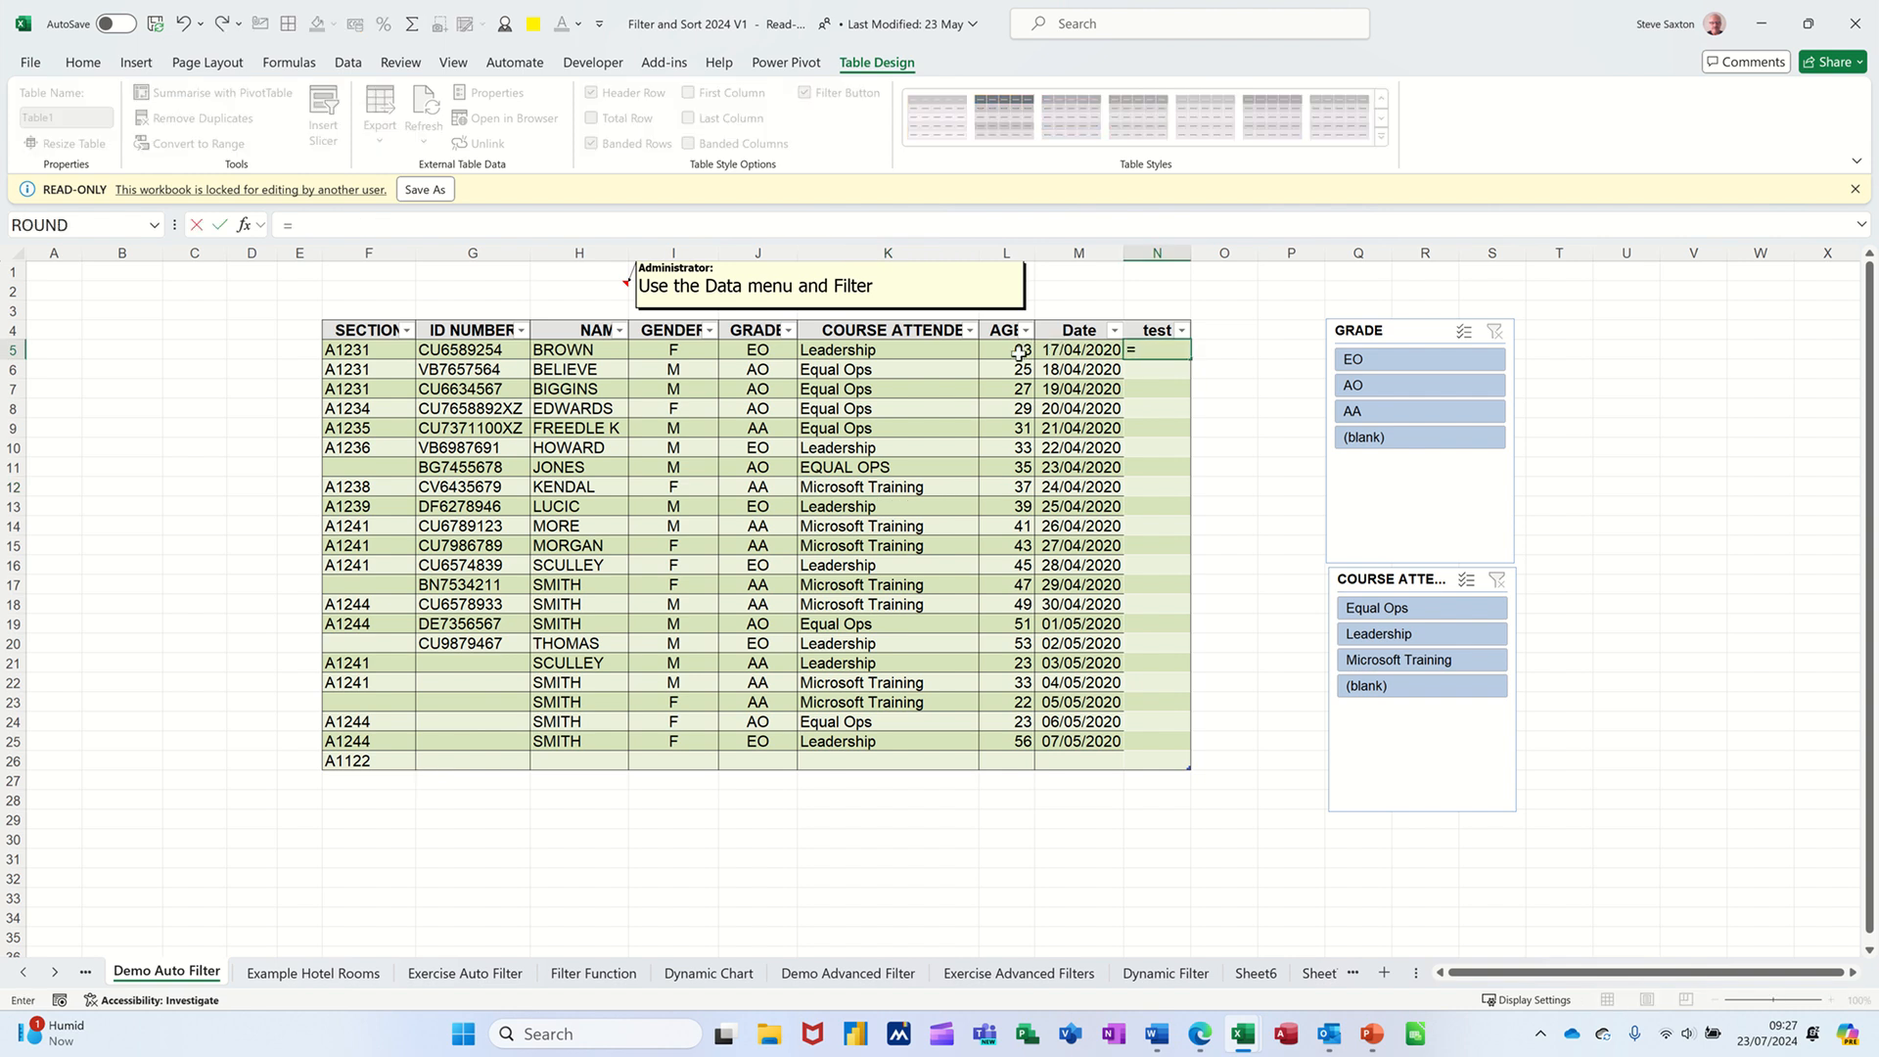
click(1017, 350)
text(+)
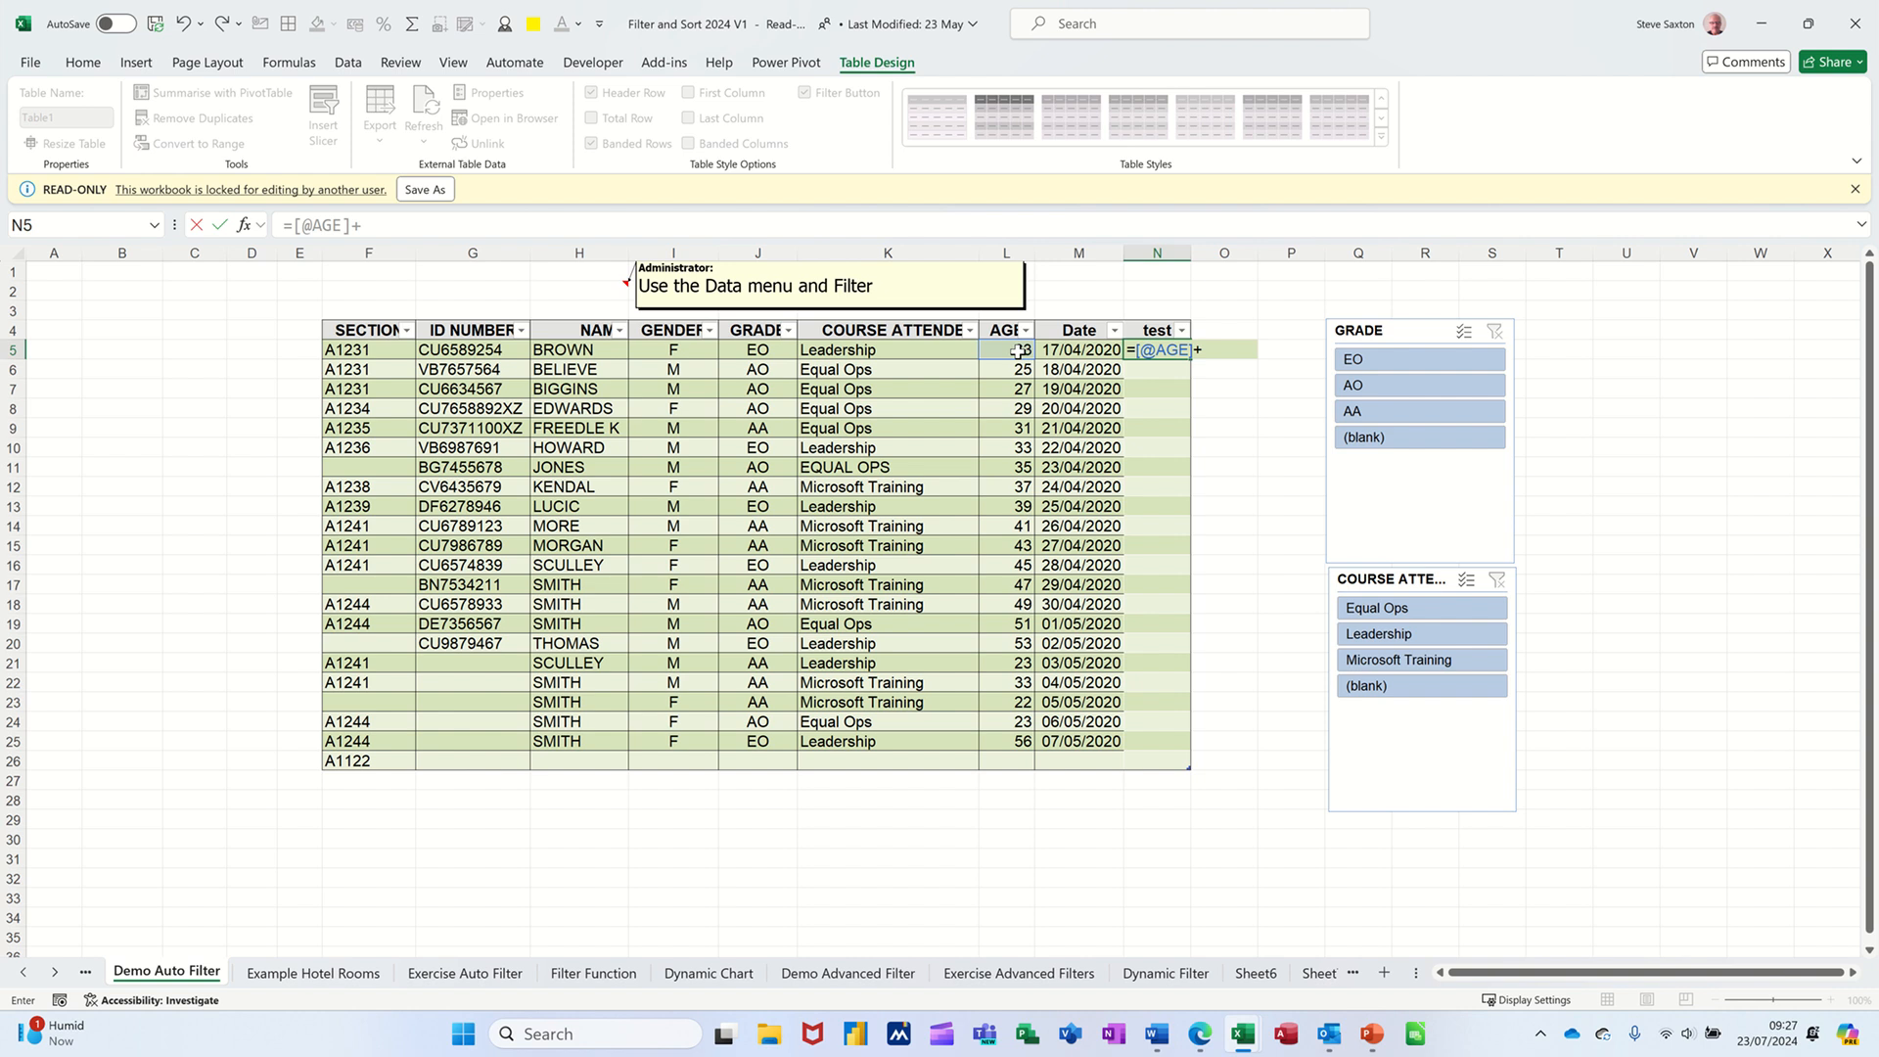
text(10)
click(221, 226)
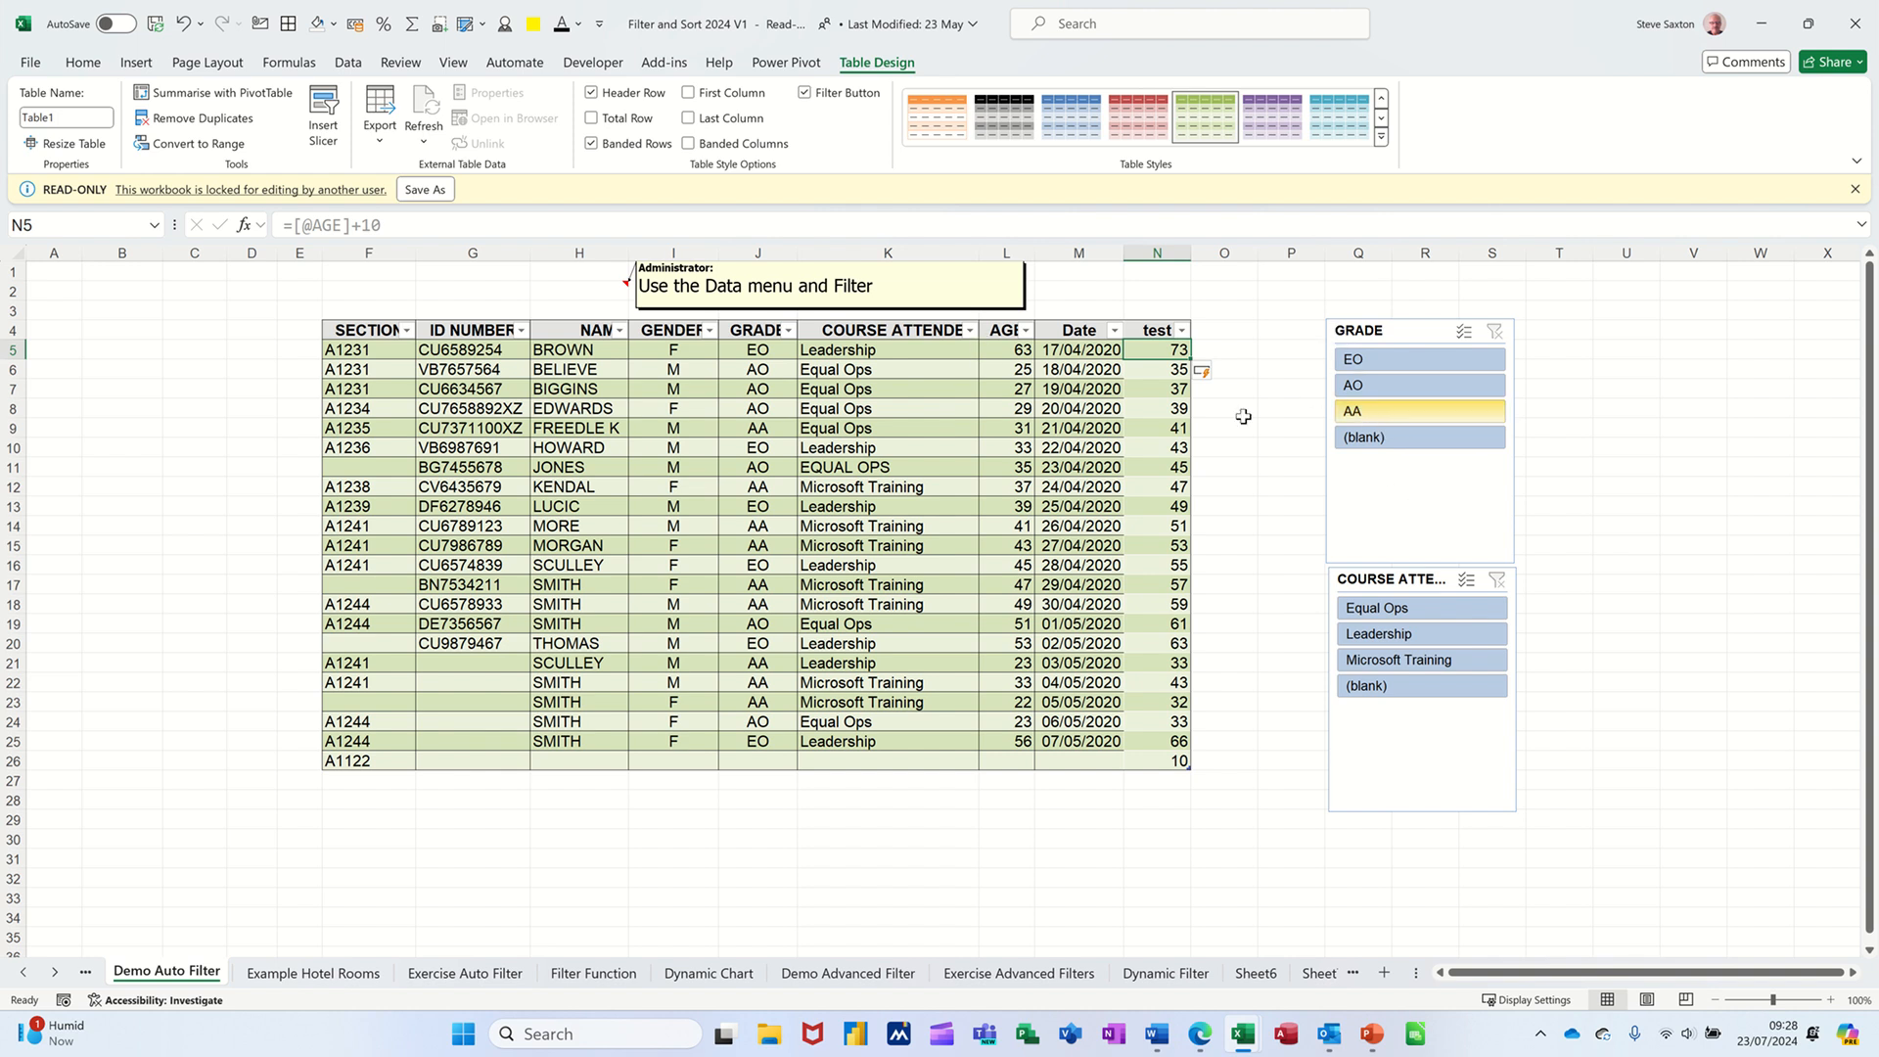
Go to the Format as a Table sheet and turn on filtering for its data range.
click(328, 978)
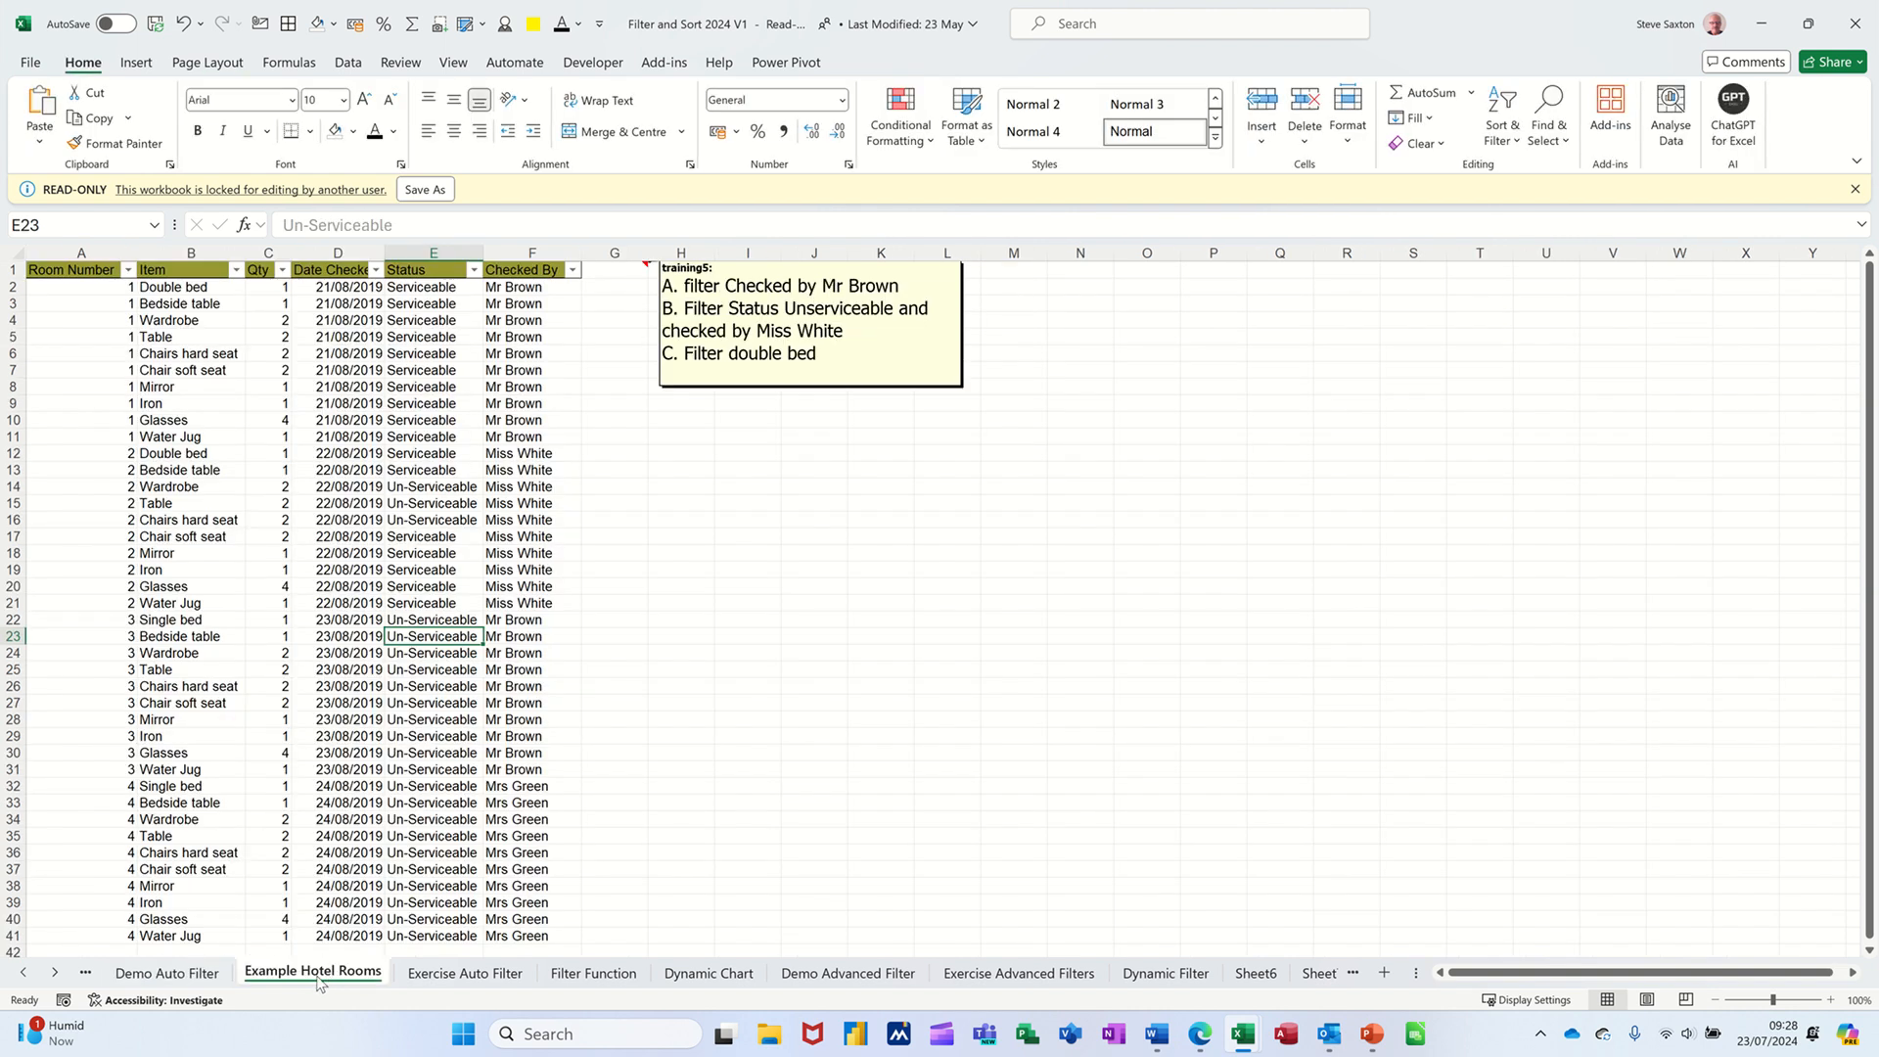
click(25, 975)
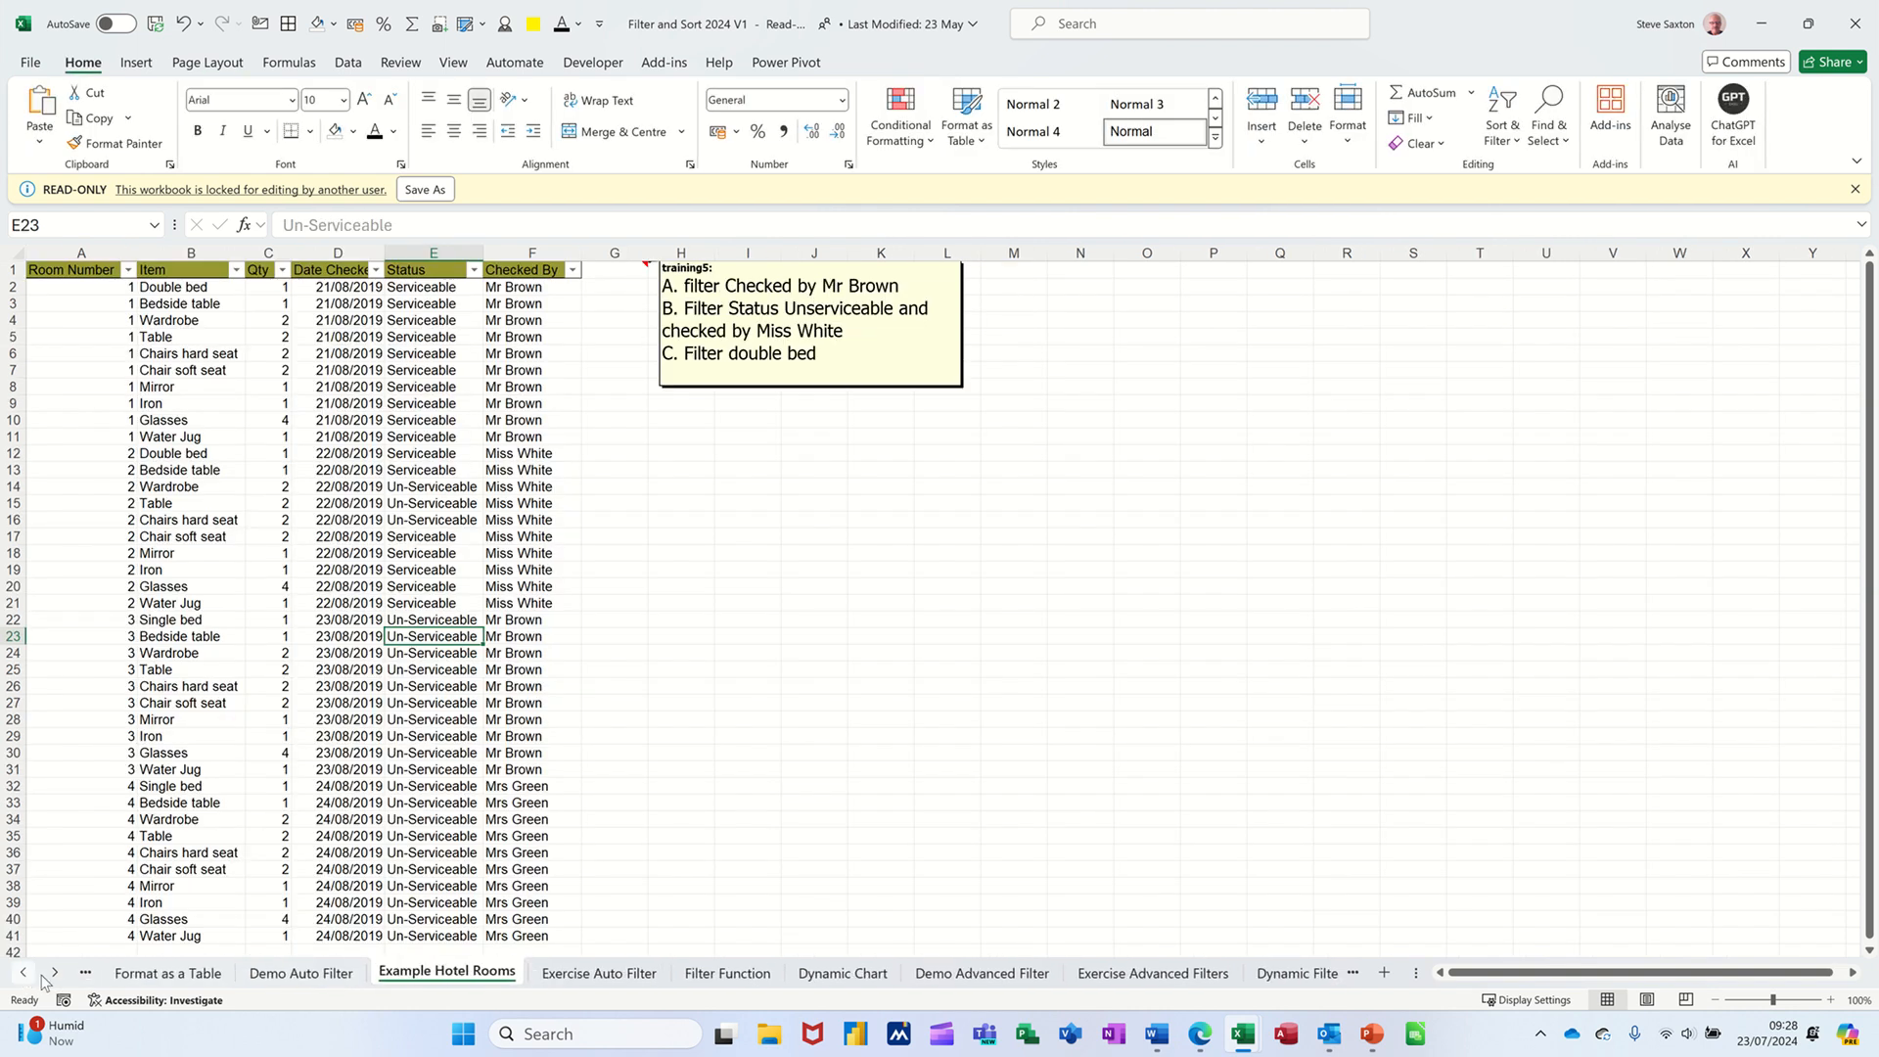
click(129, 975)
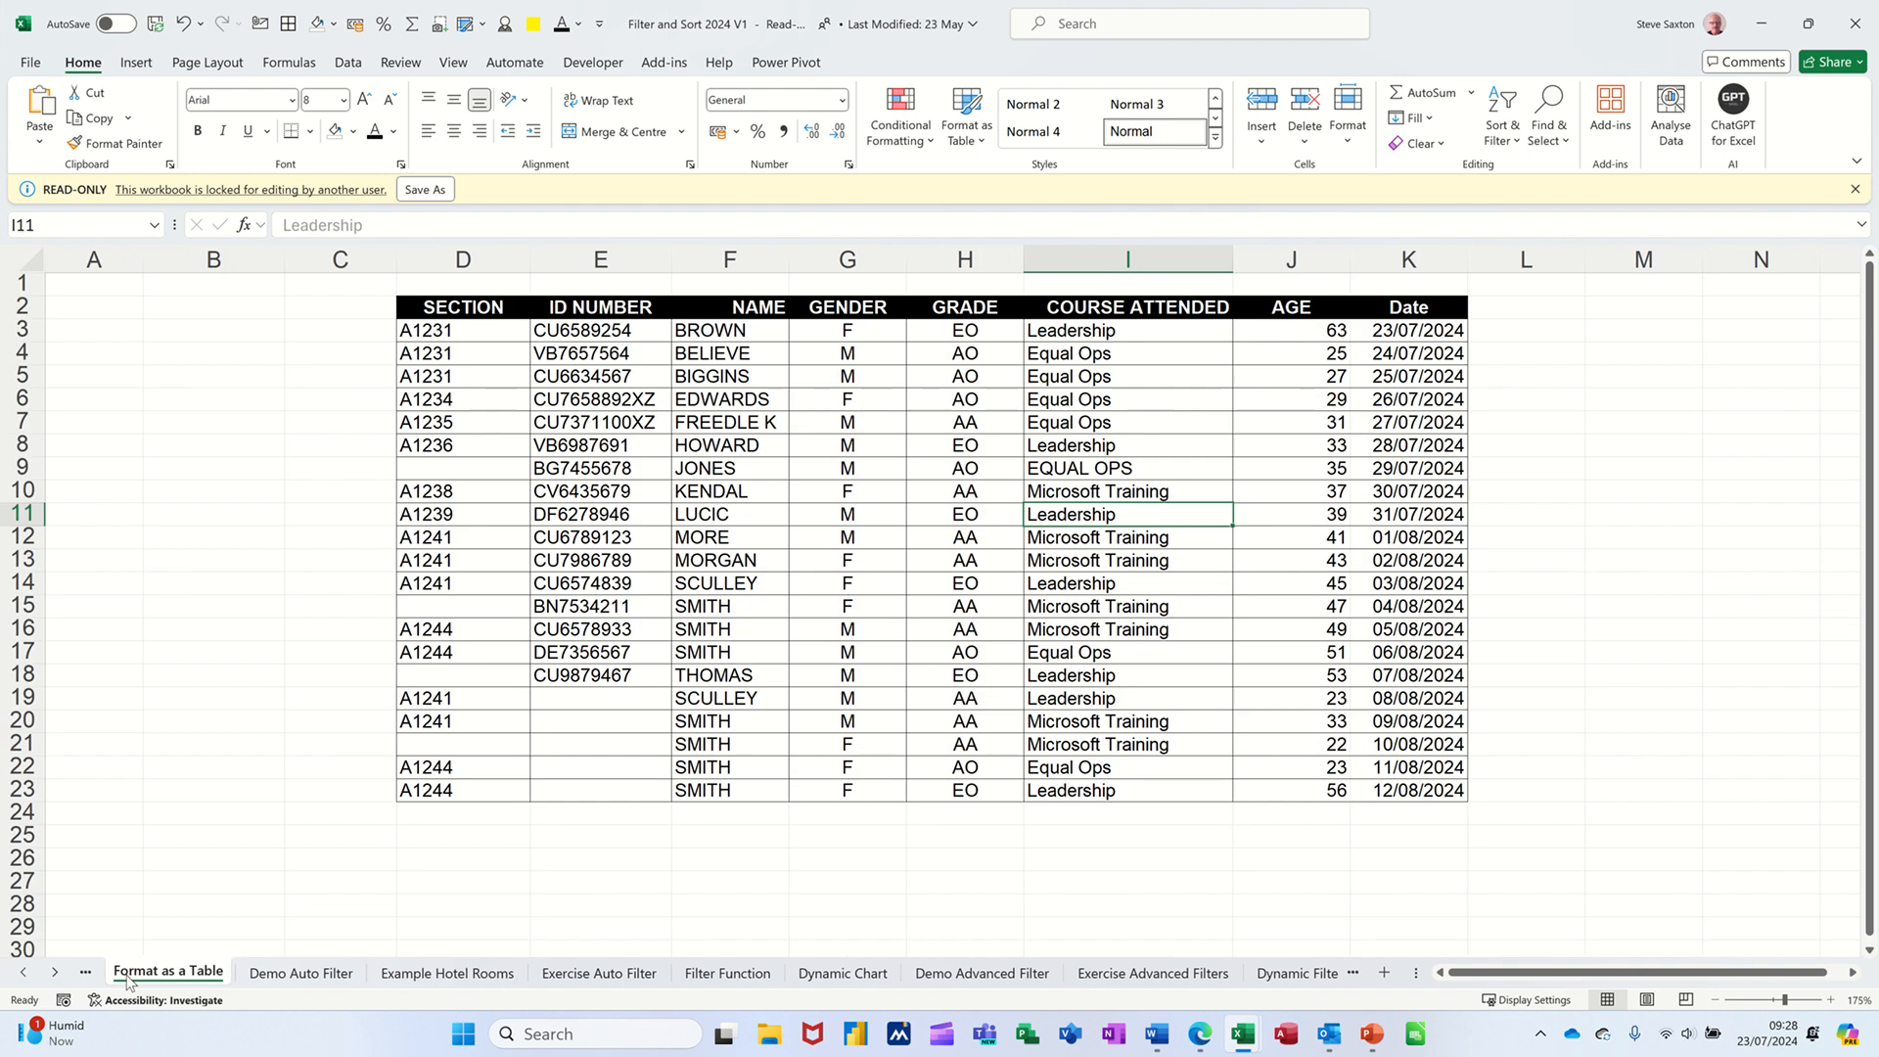
click(858, 471)
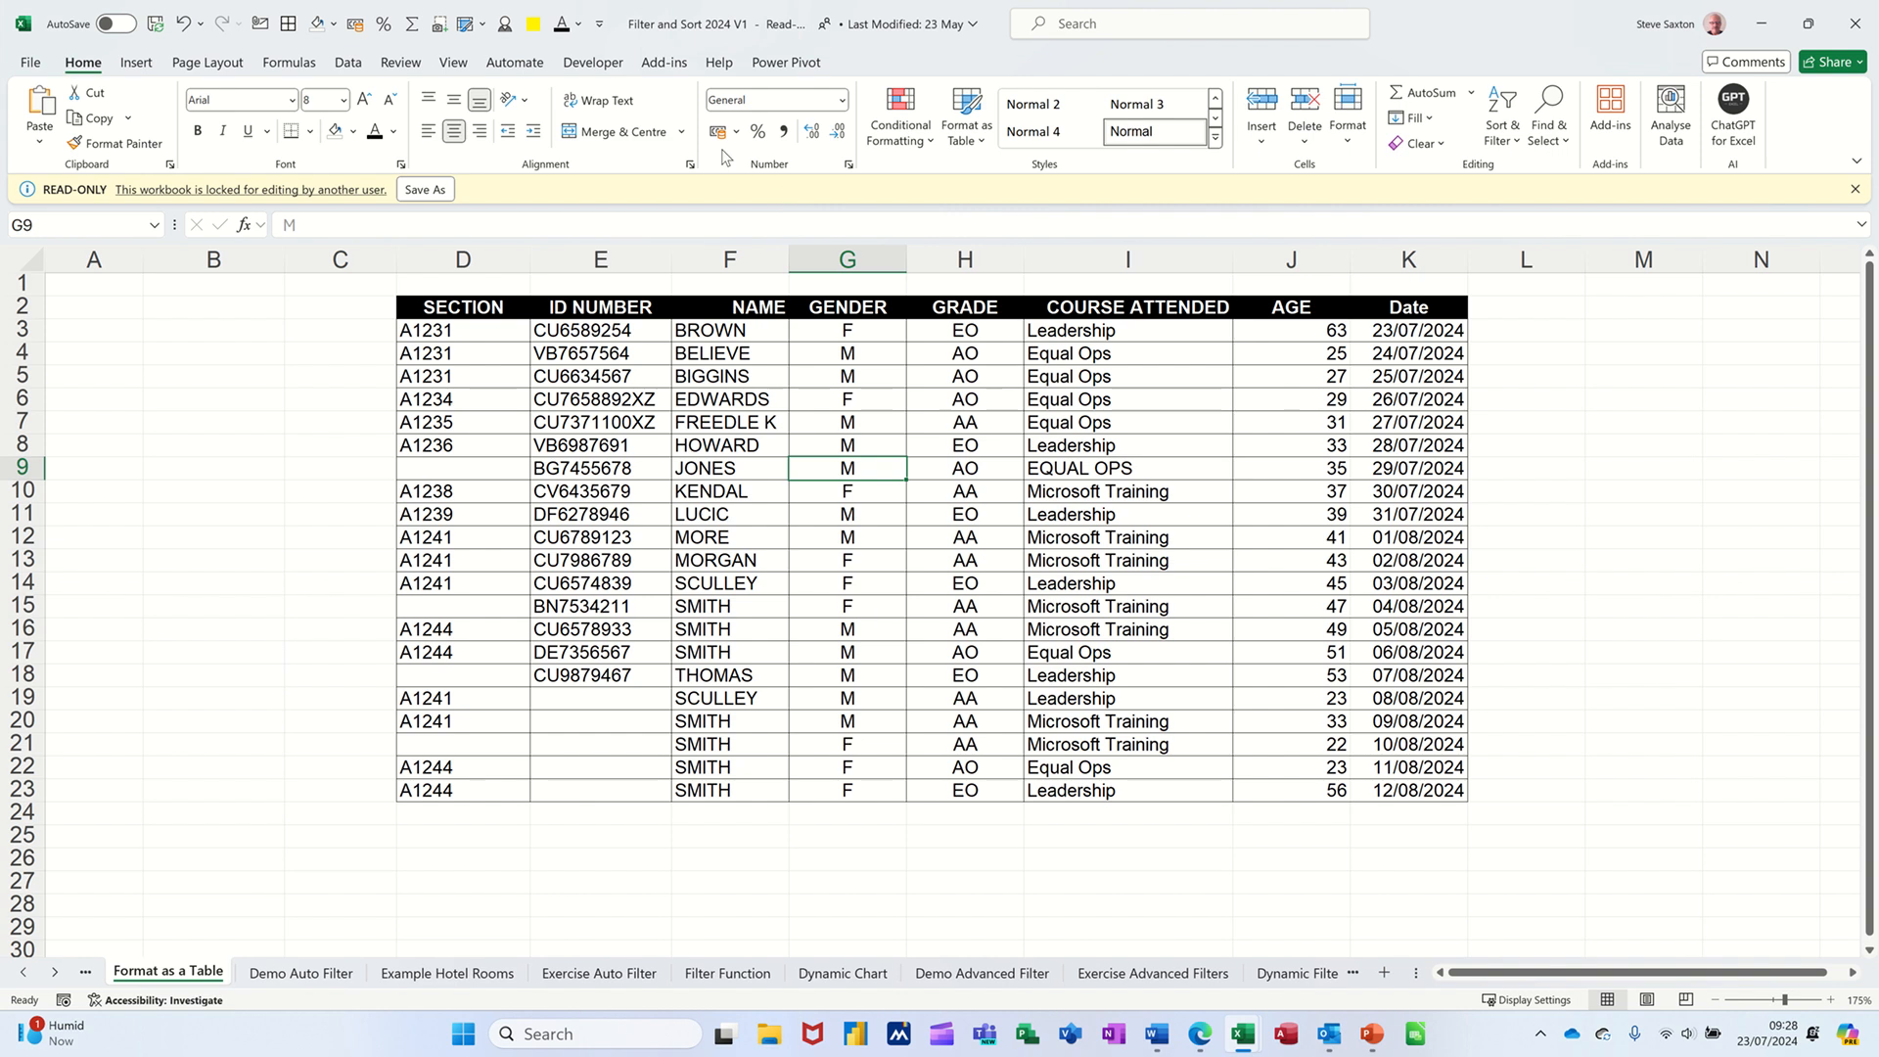
click(349, 63)
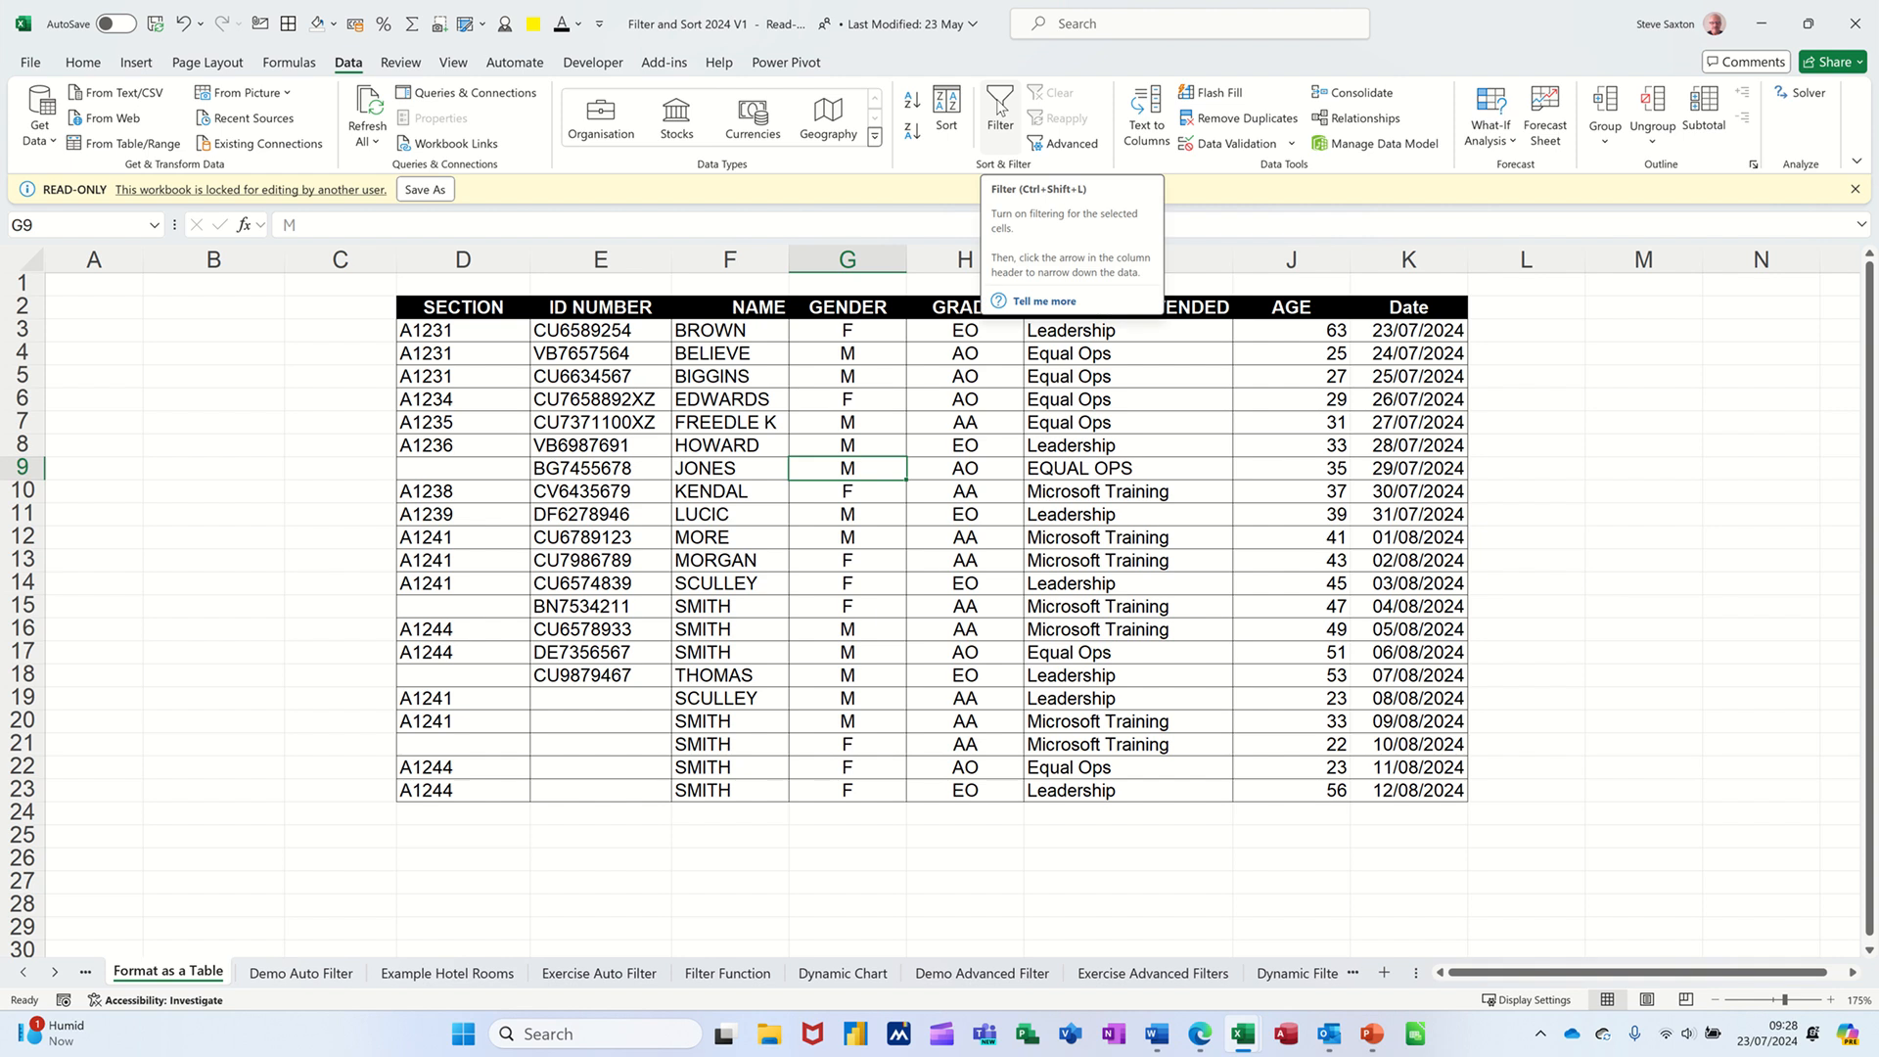
click(1000, 108)
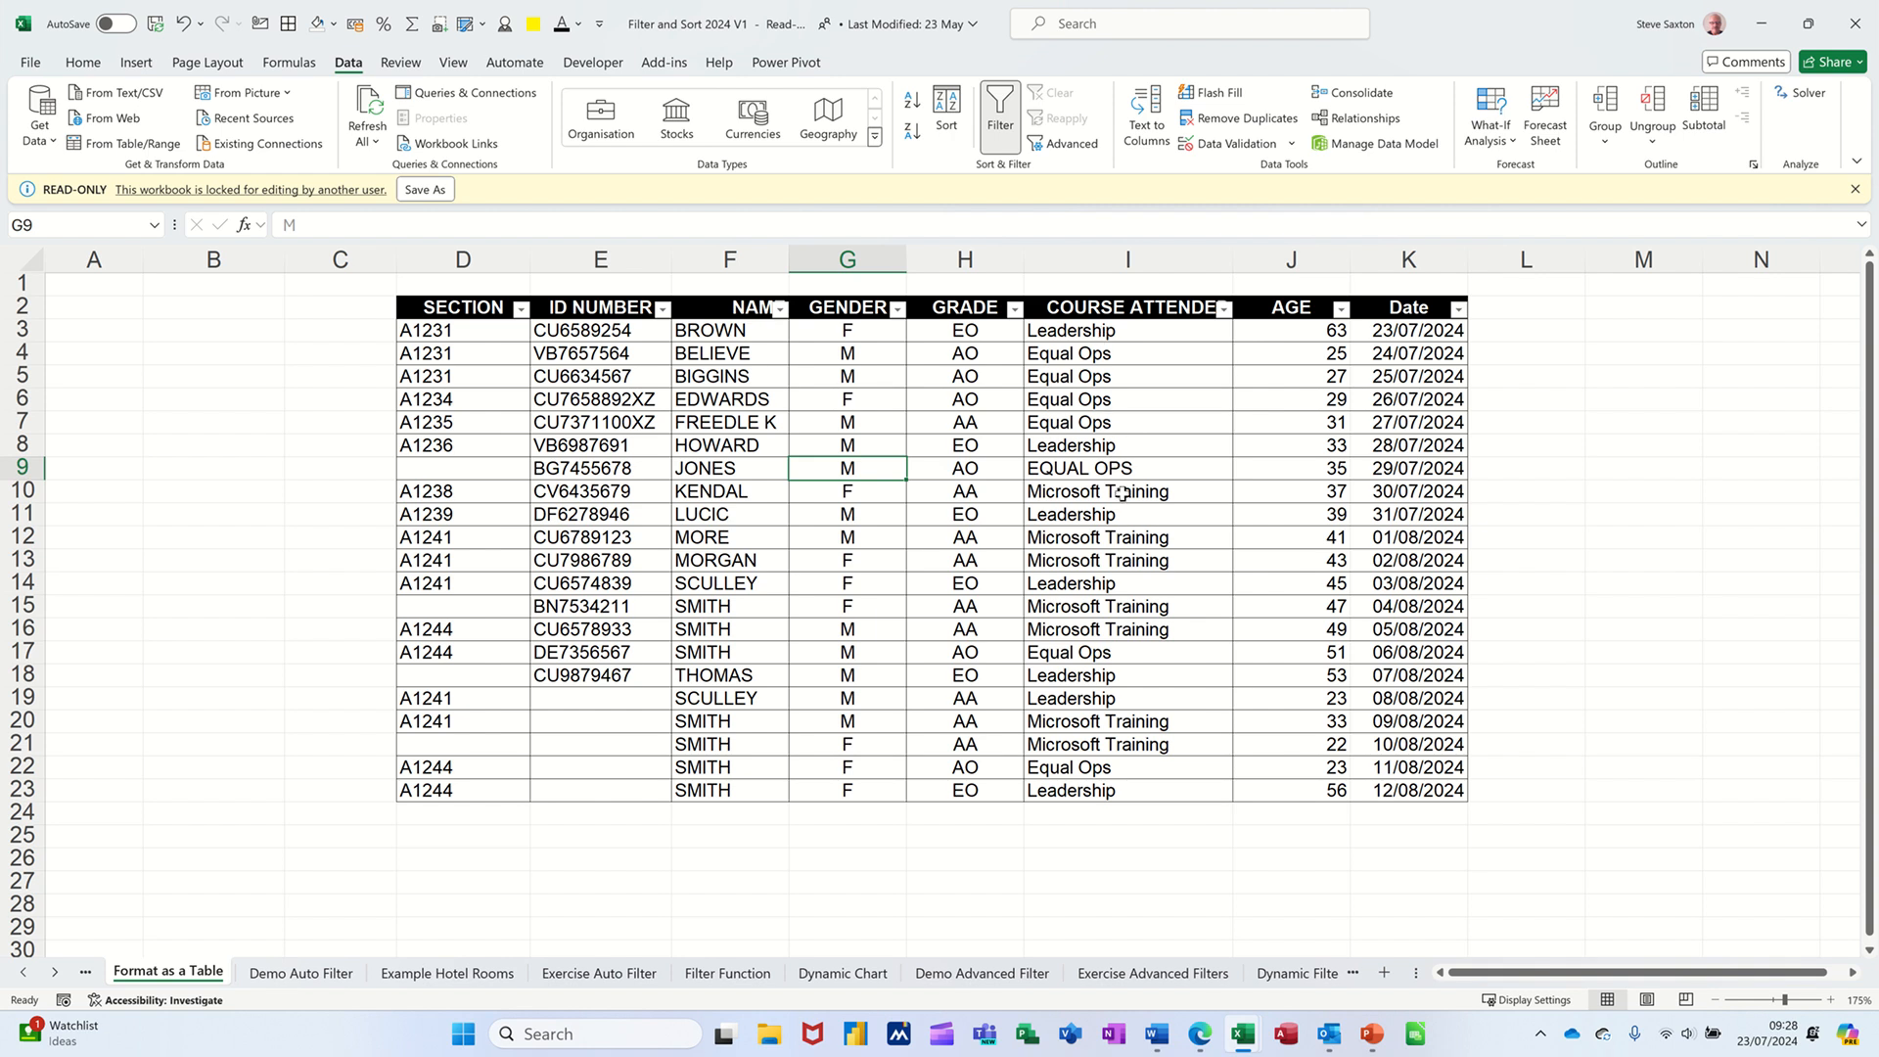
Filter the COURSE ATTENDED column to show only Leadership, and clear the filter.
click(1224, 309)
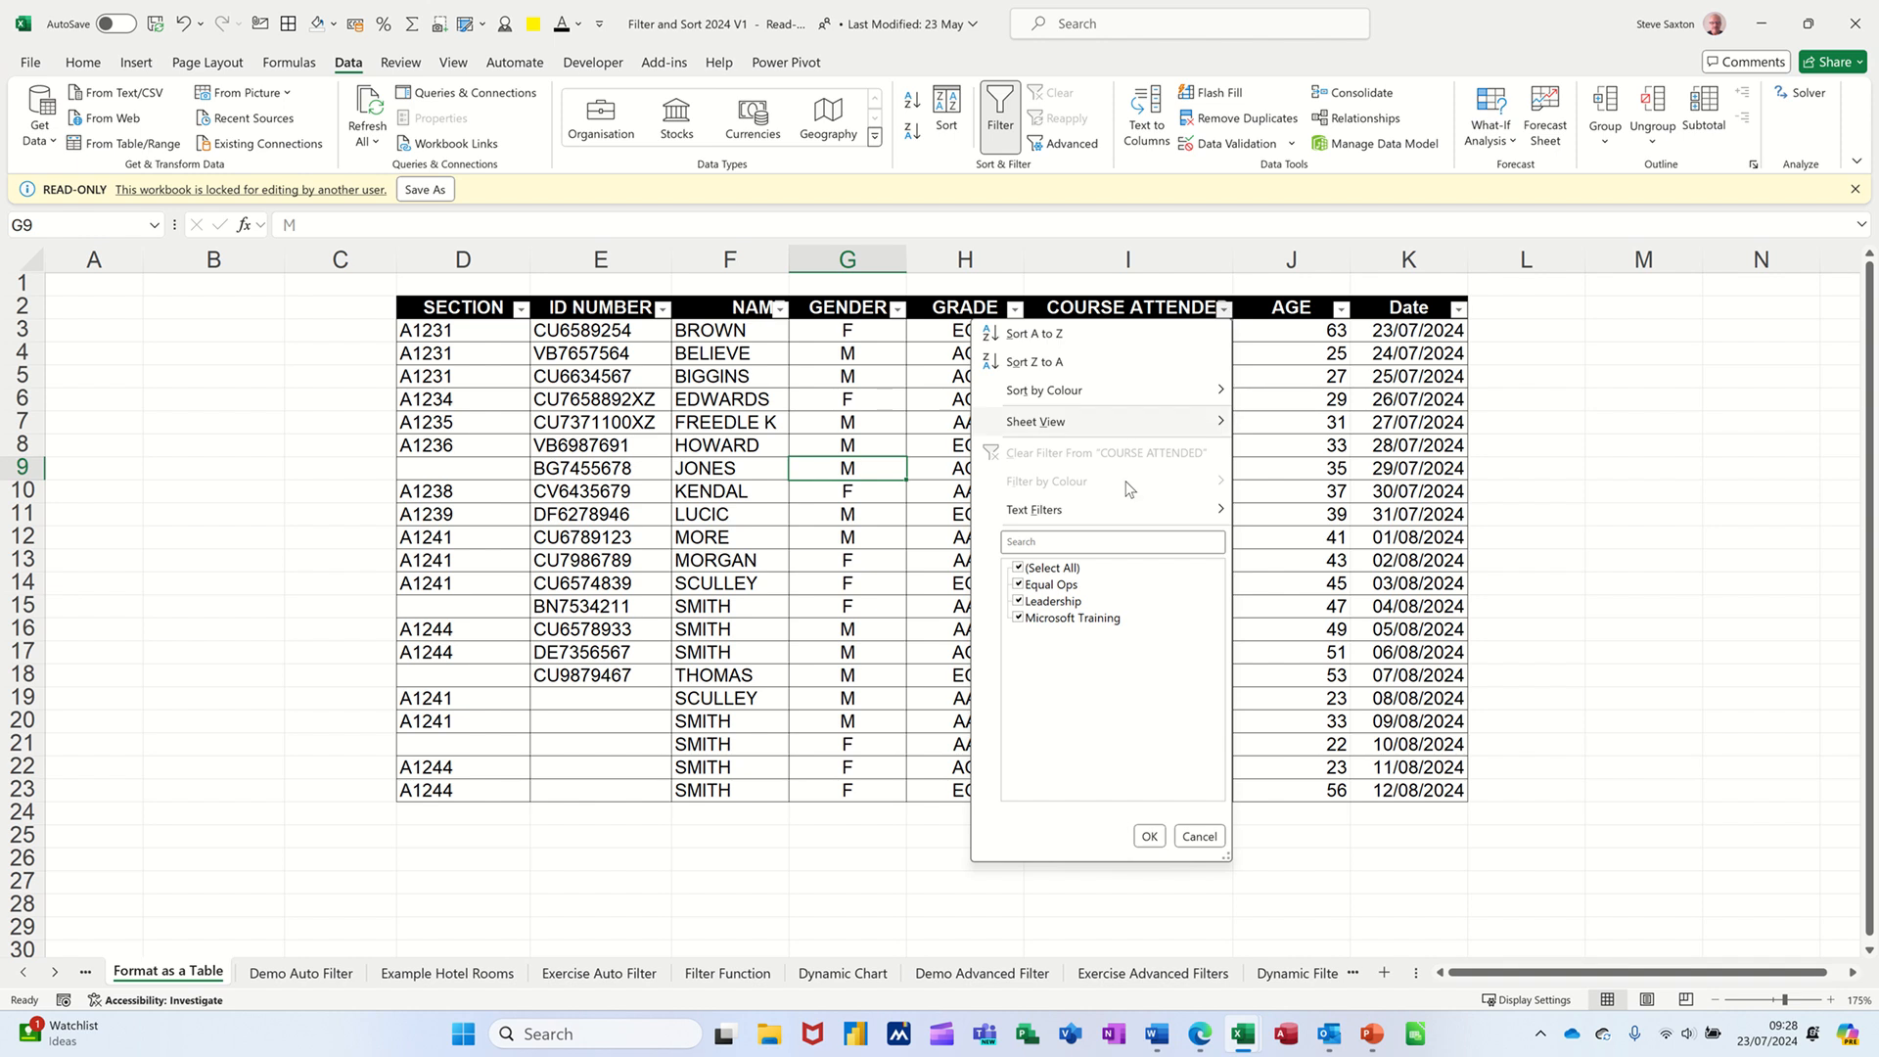
click(1018, 568)
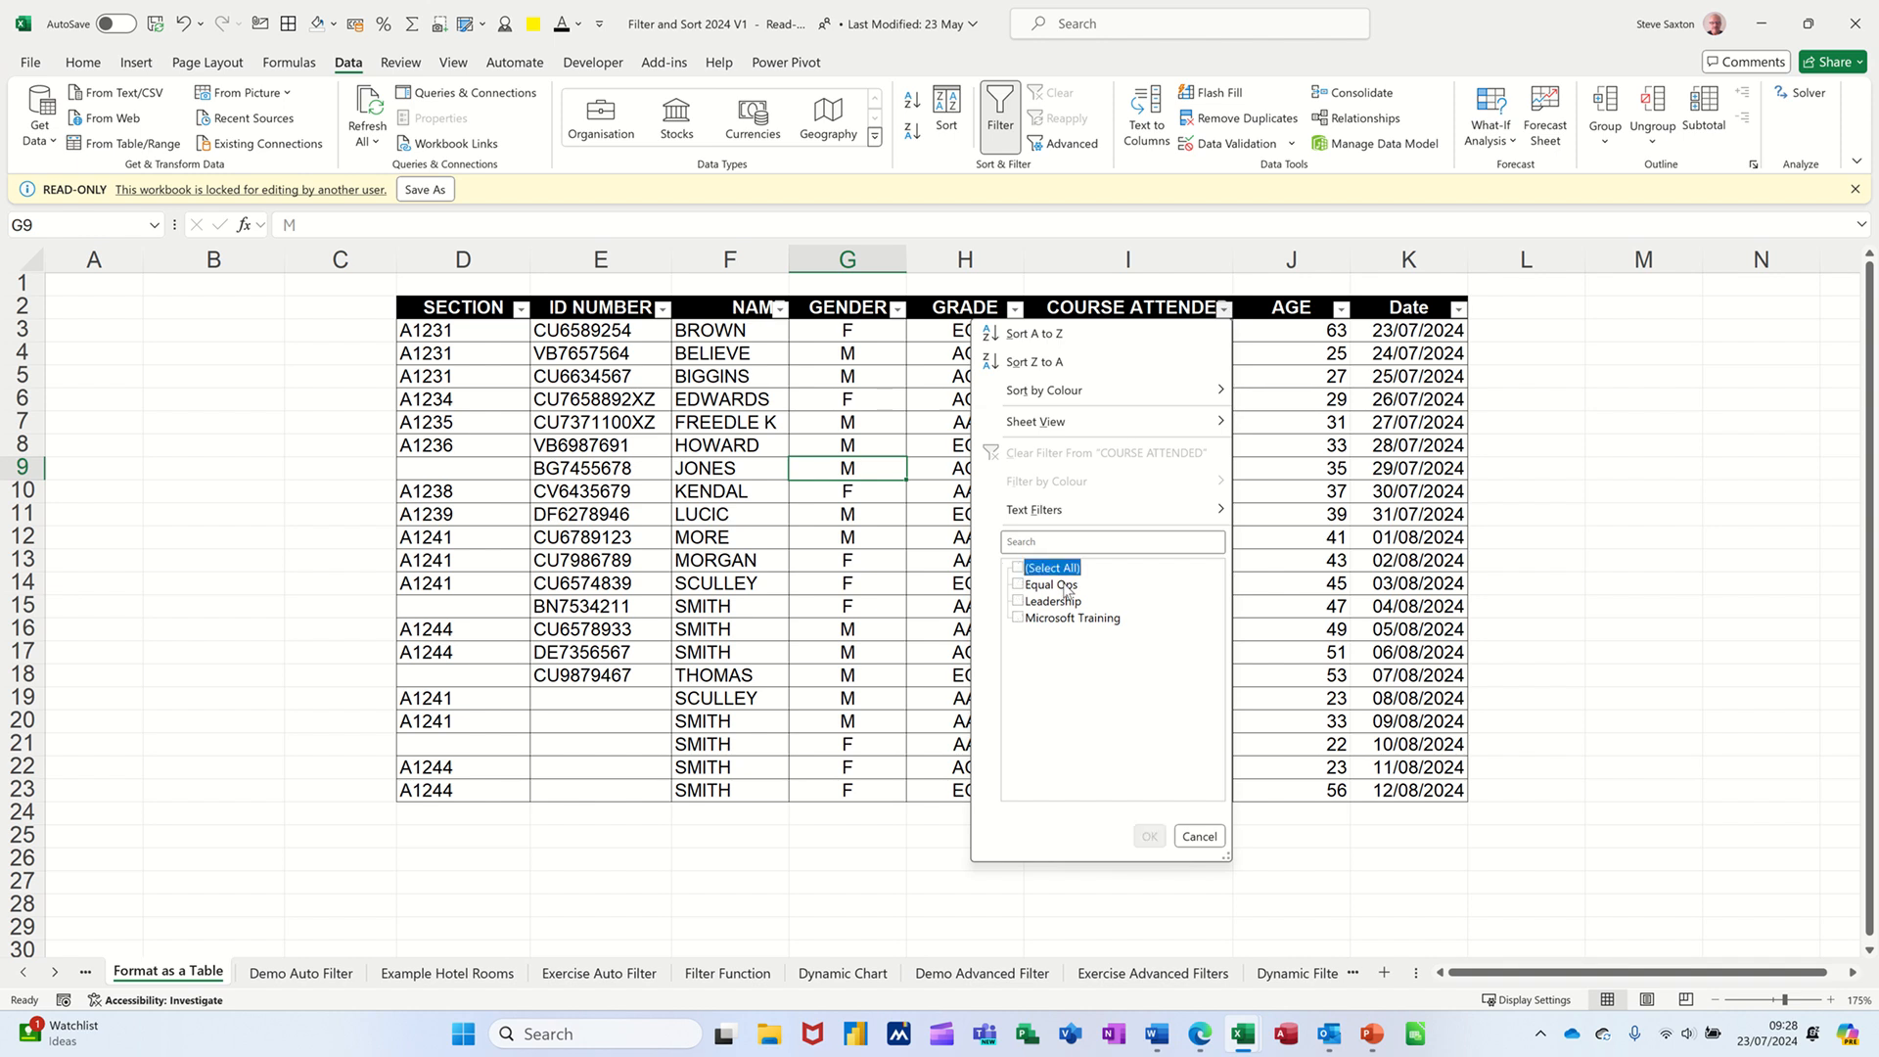
click(1018, 602)
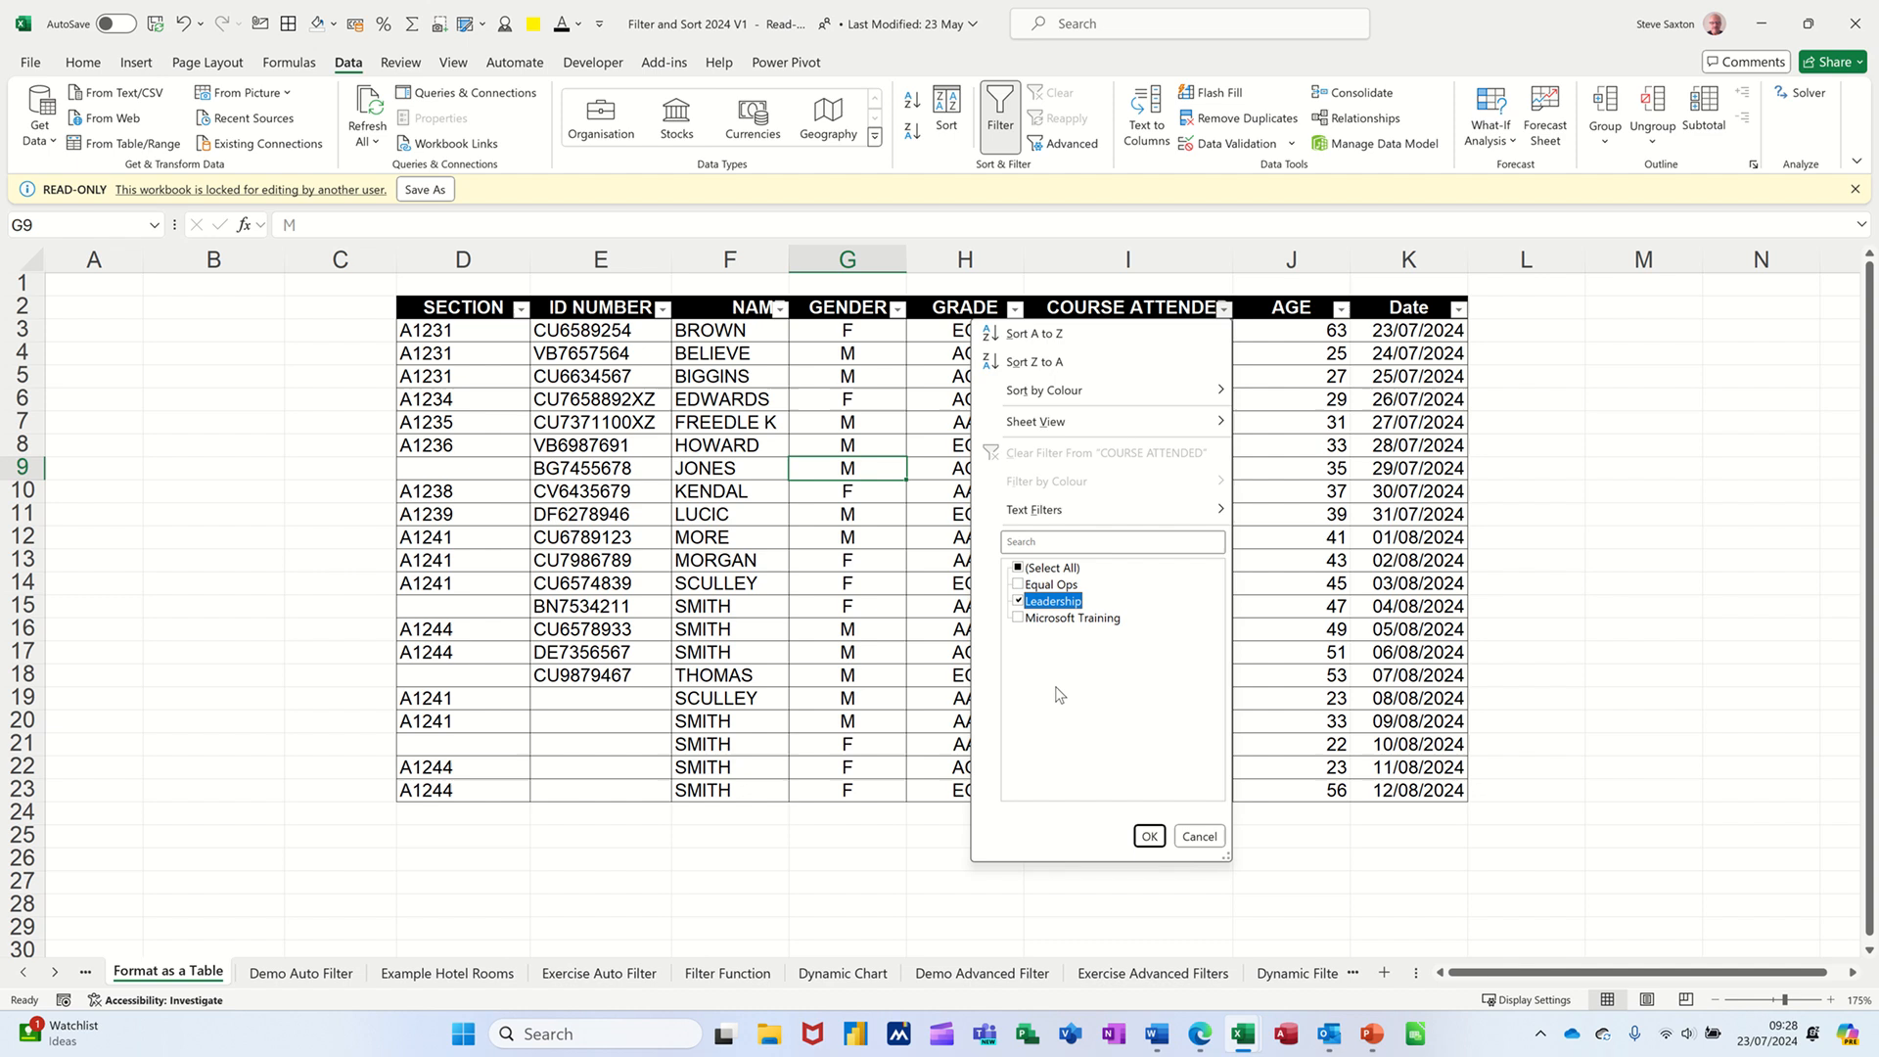
click(1145, 837)
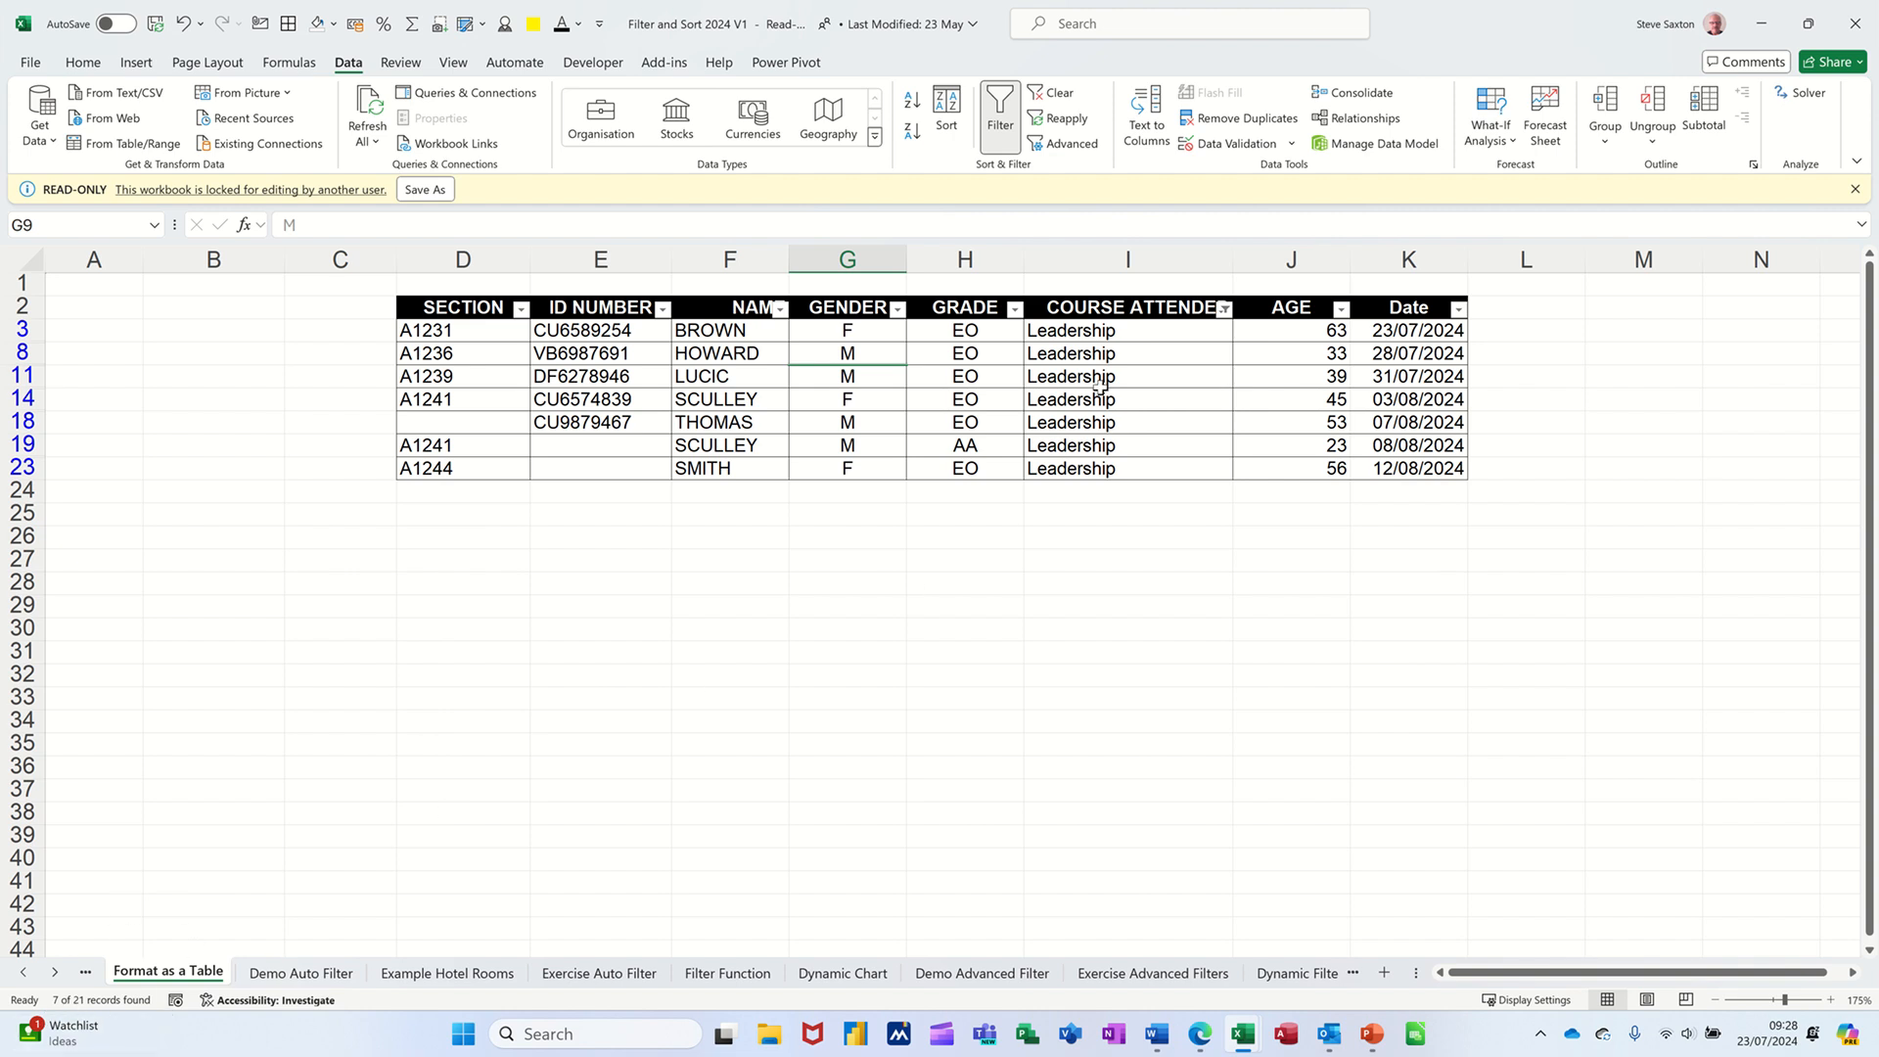
click(1053, 95)
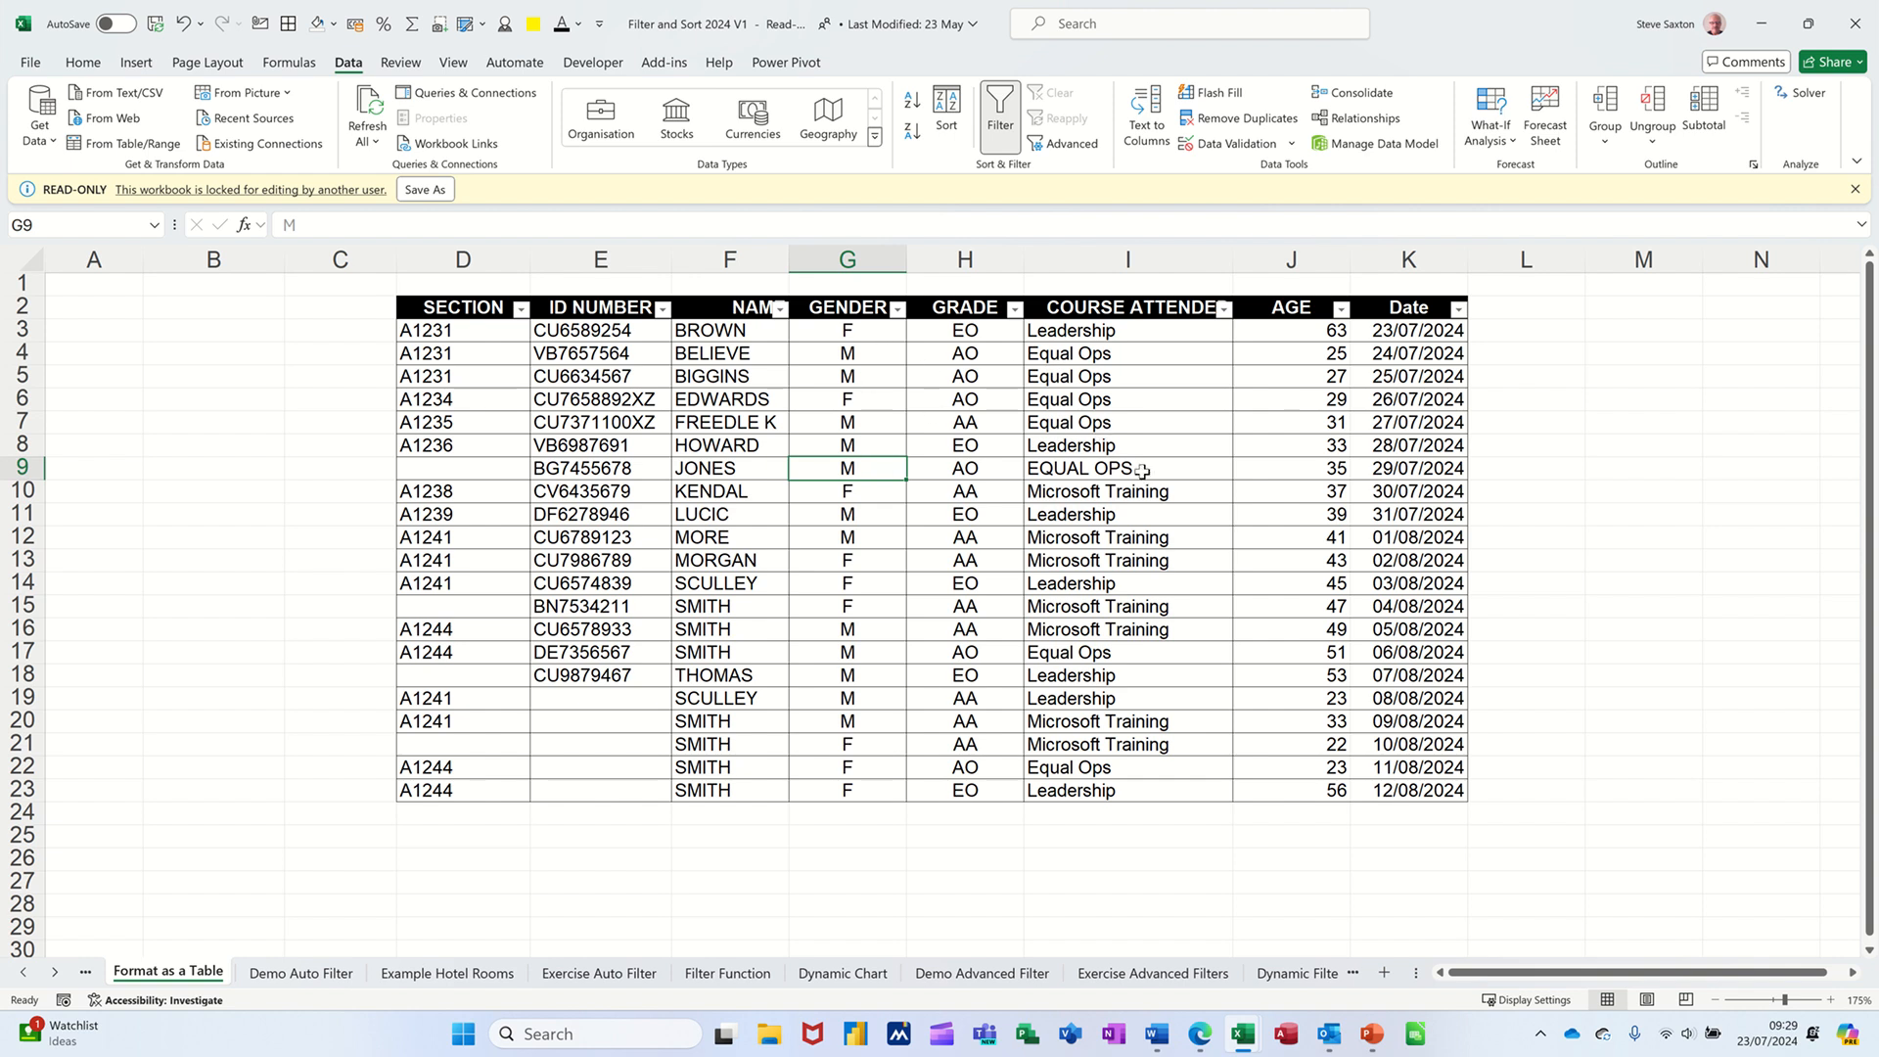
Filter the data to GENDER F and the Equal Ops course, and clear both filters.
click(898, 310)
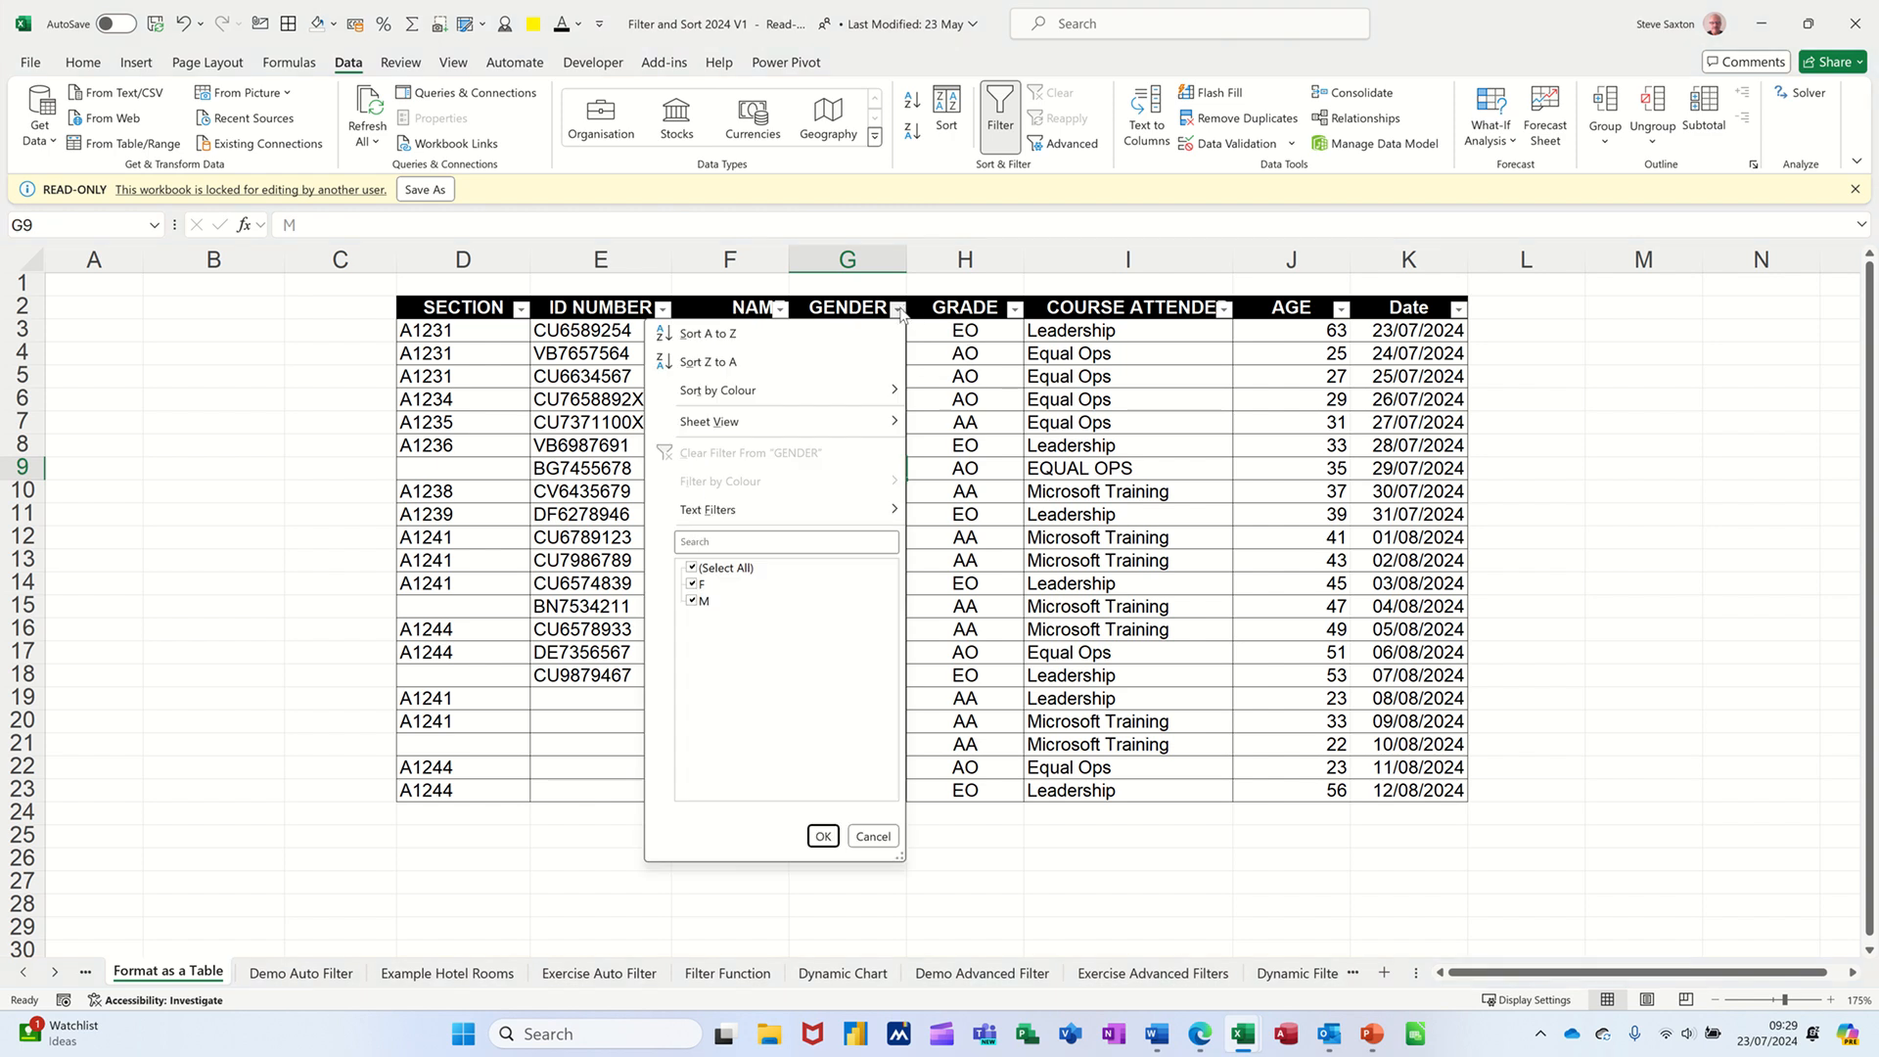
click(691, 600)
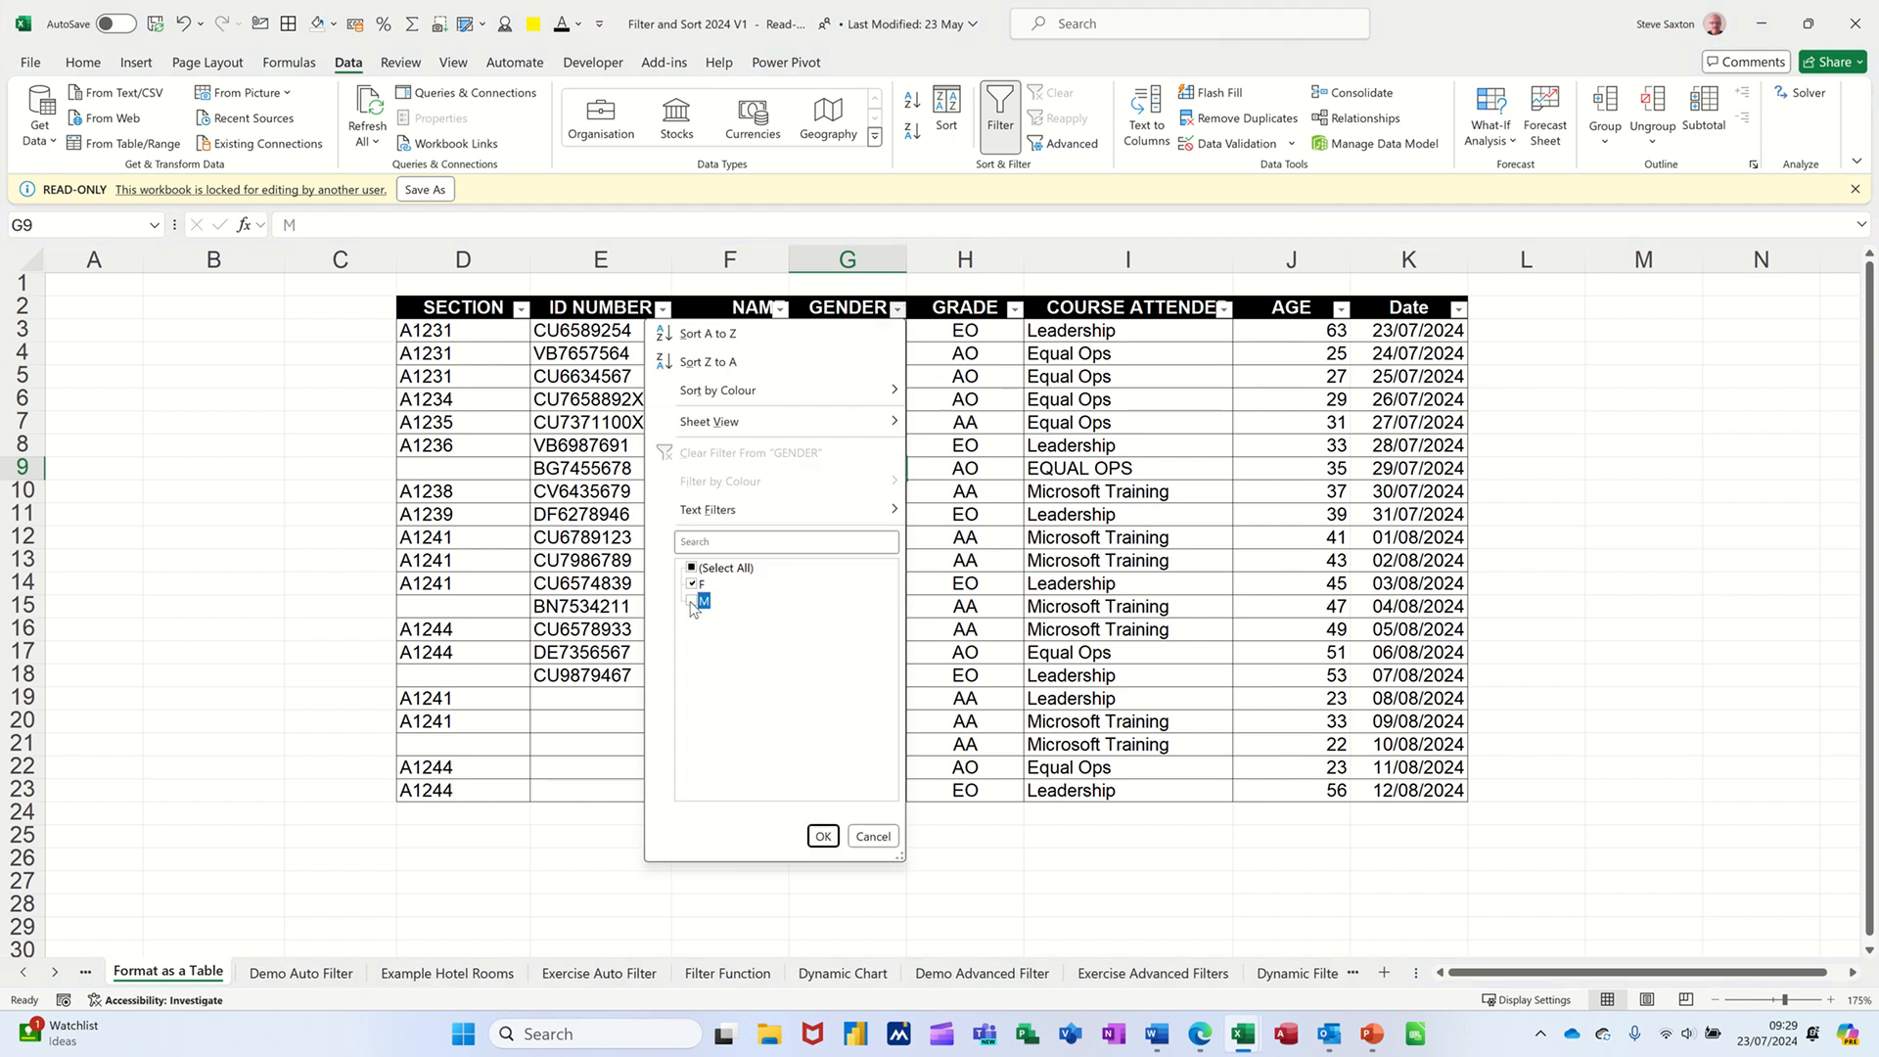
click(822, 837)
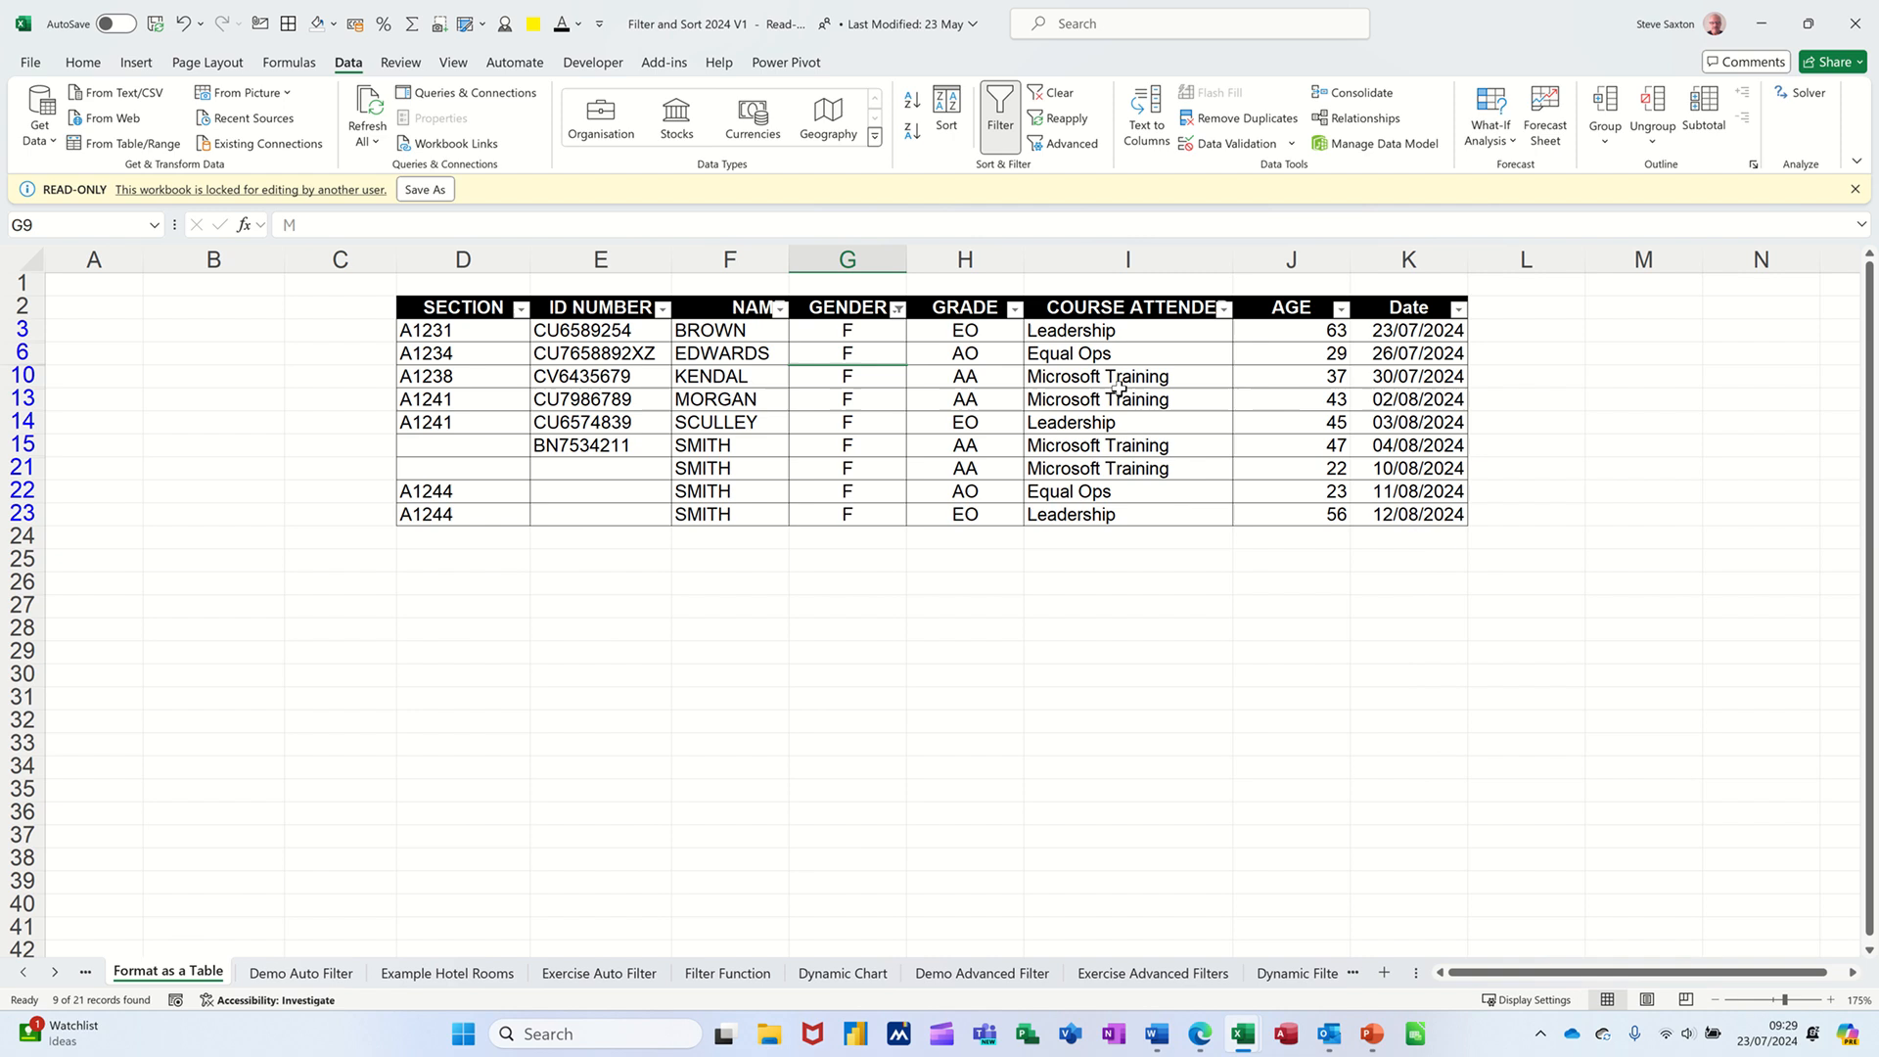
click(1223, 311)
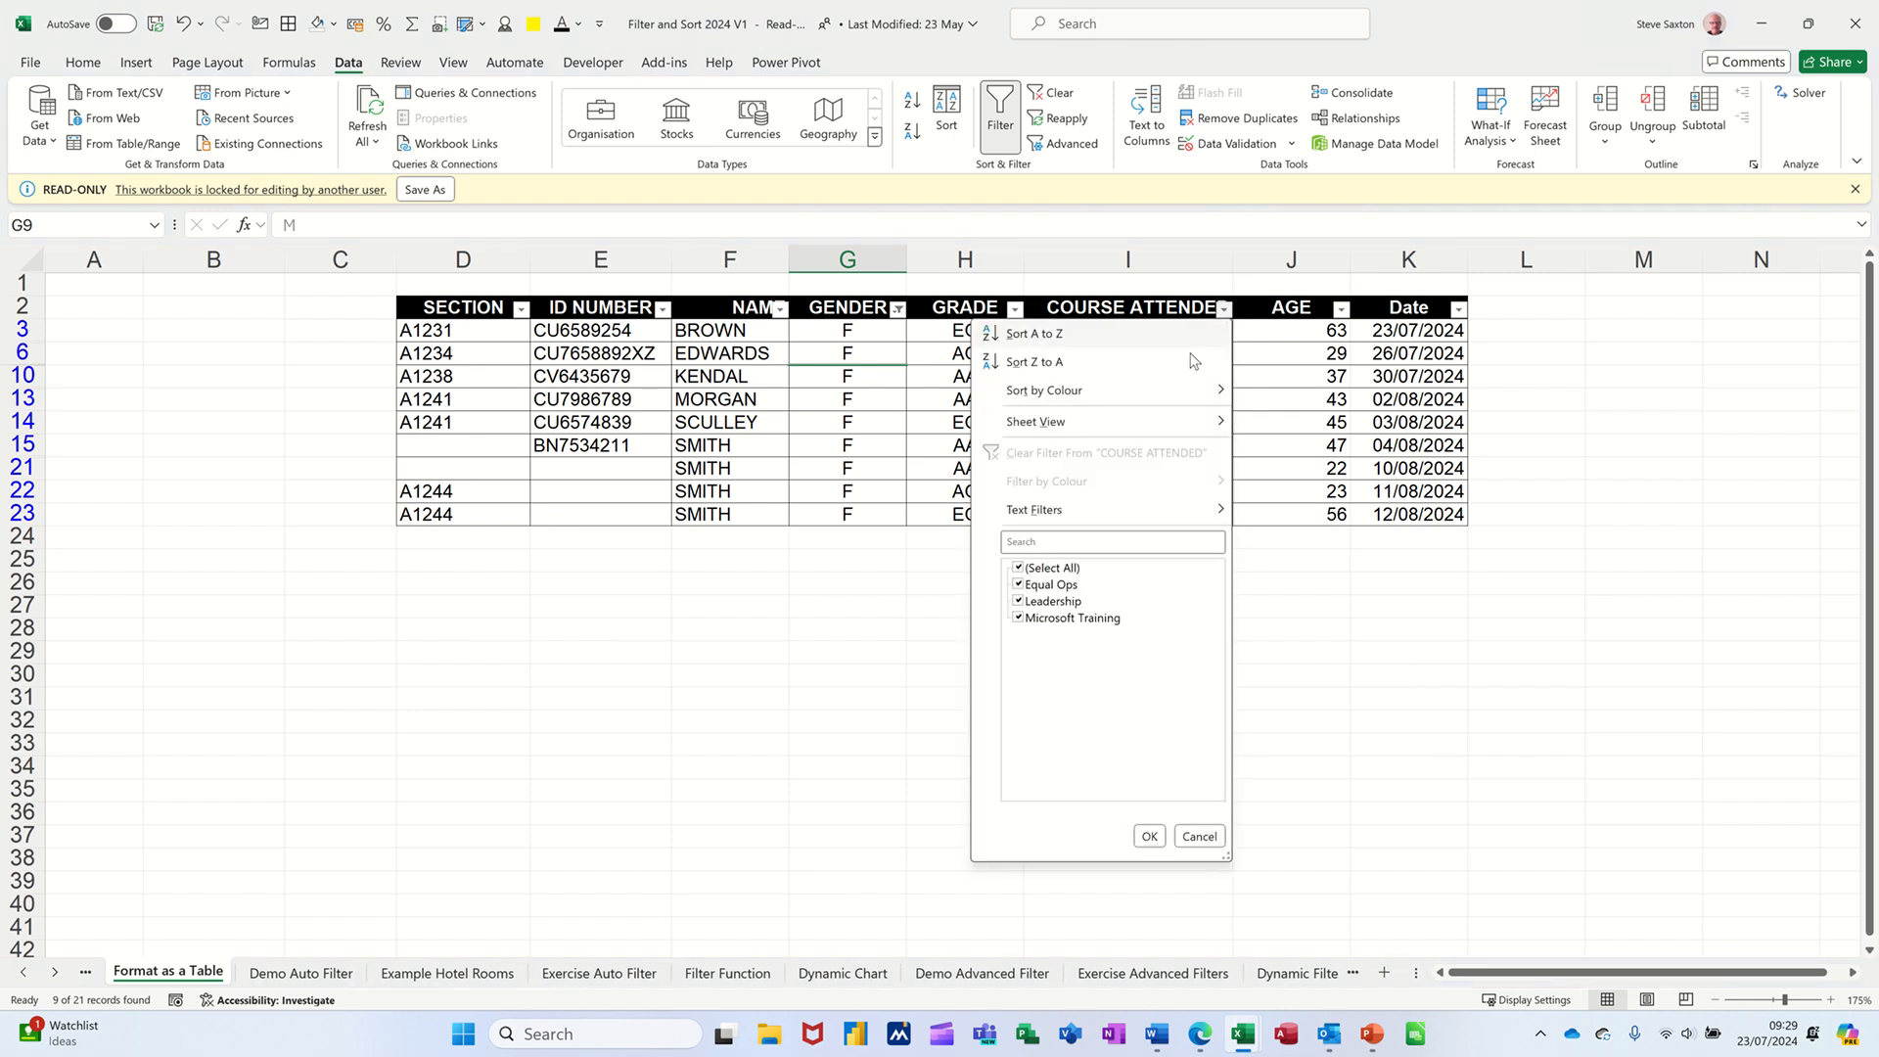
click(1019, 567)
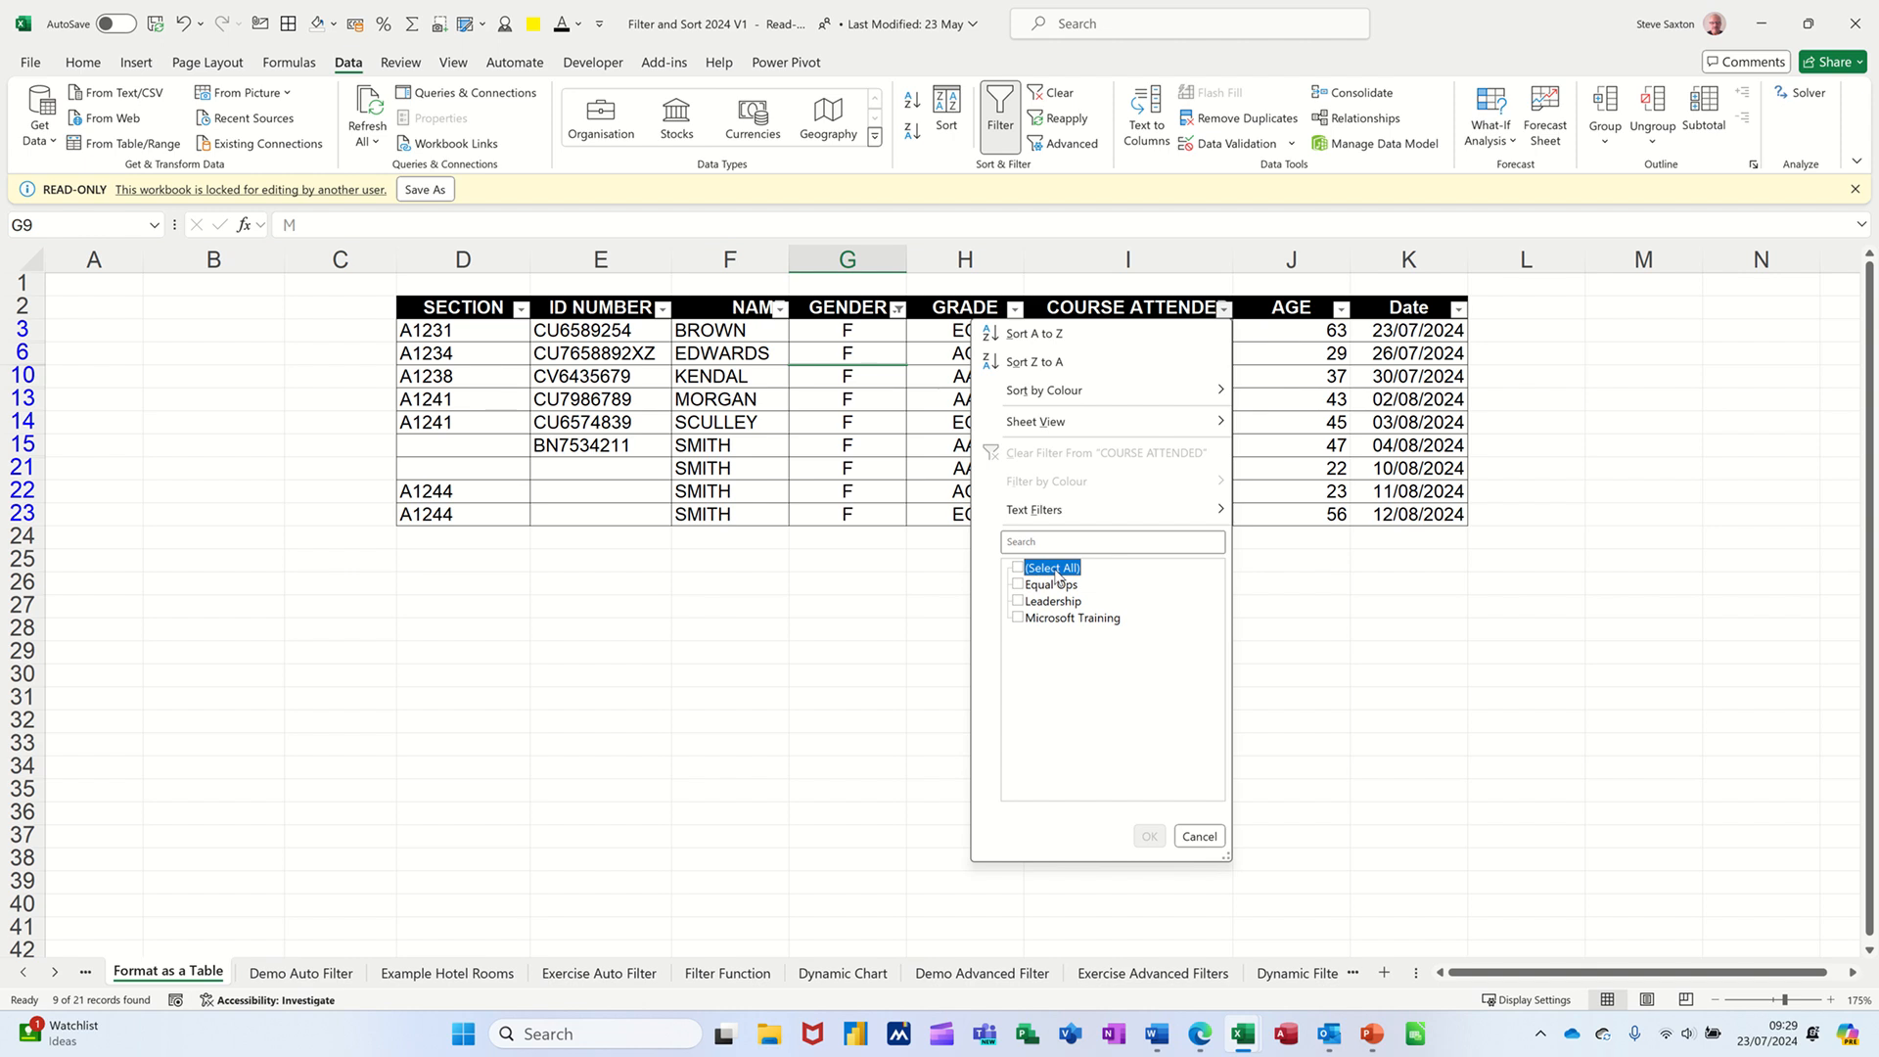
click(1018, 585)
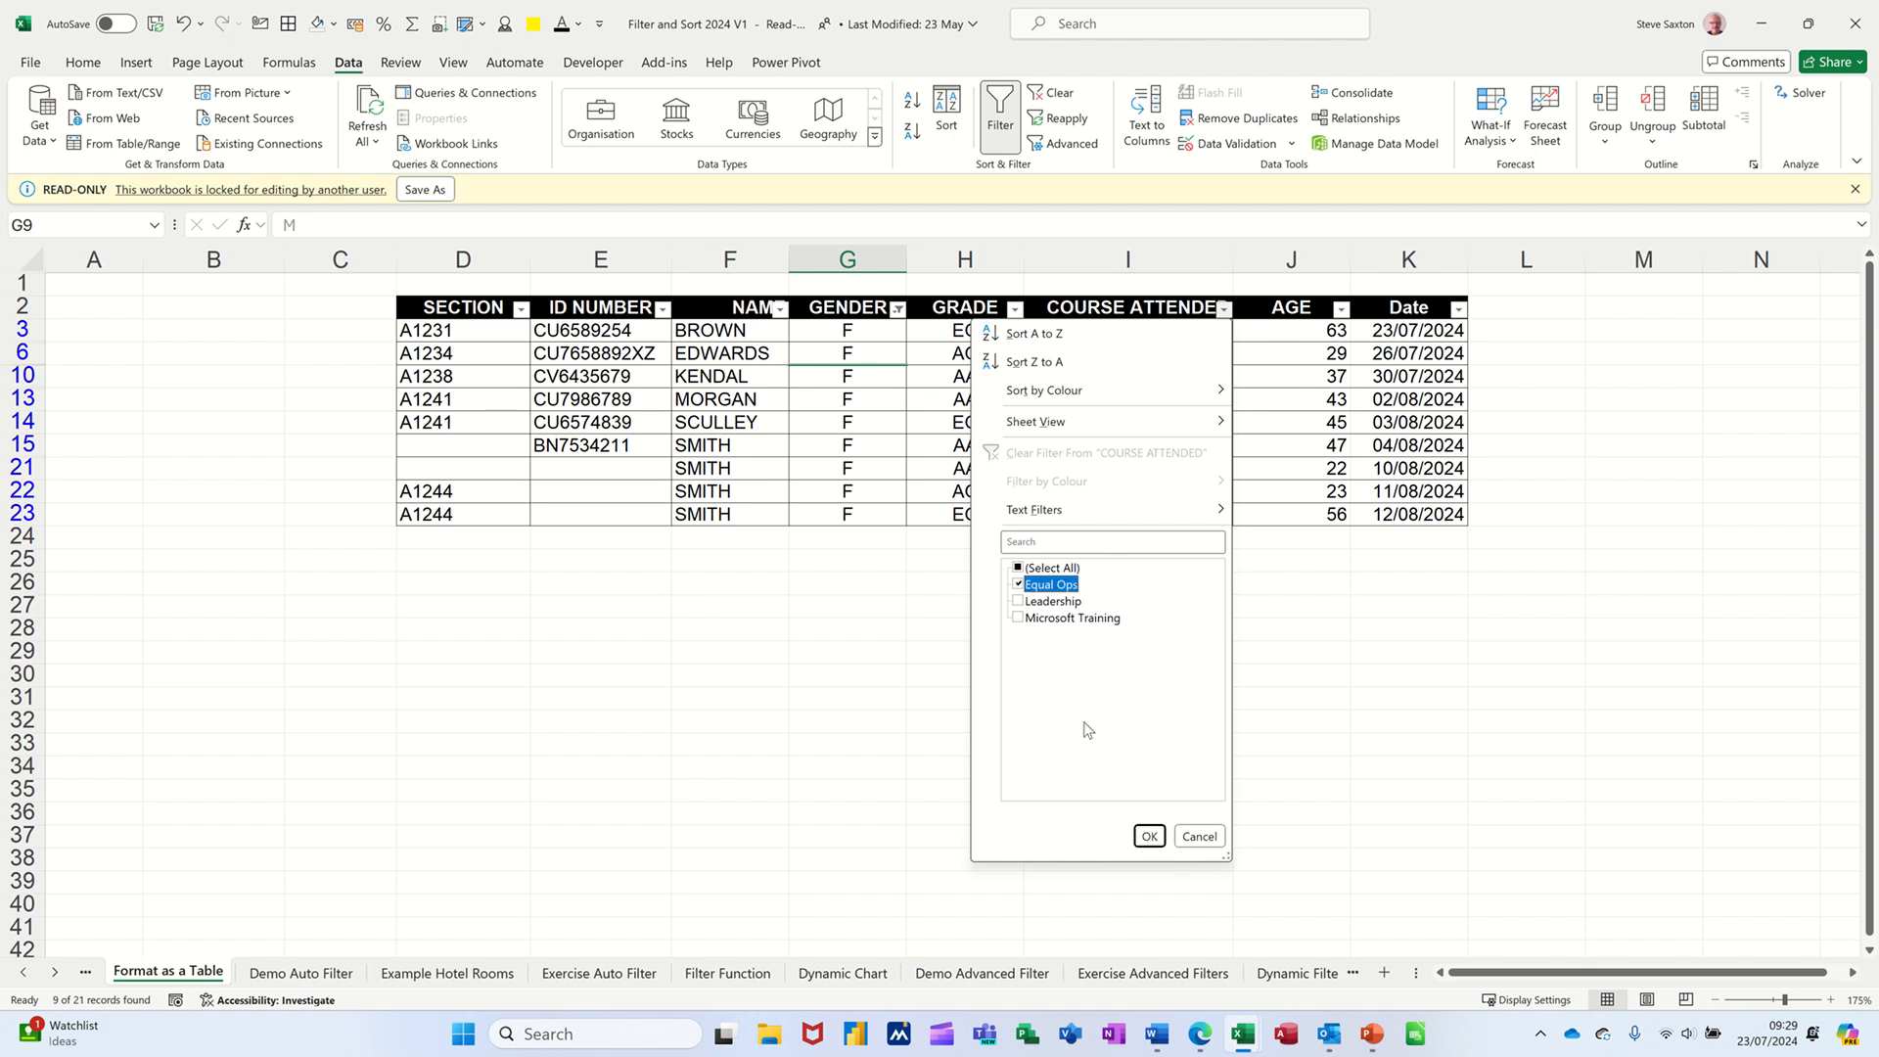
click(1148, 838)
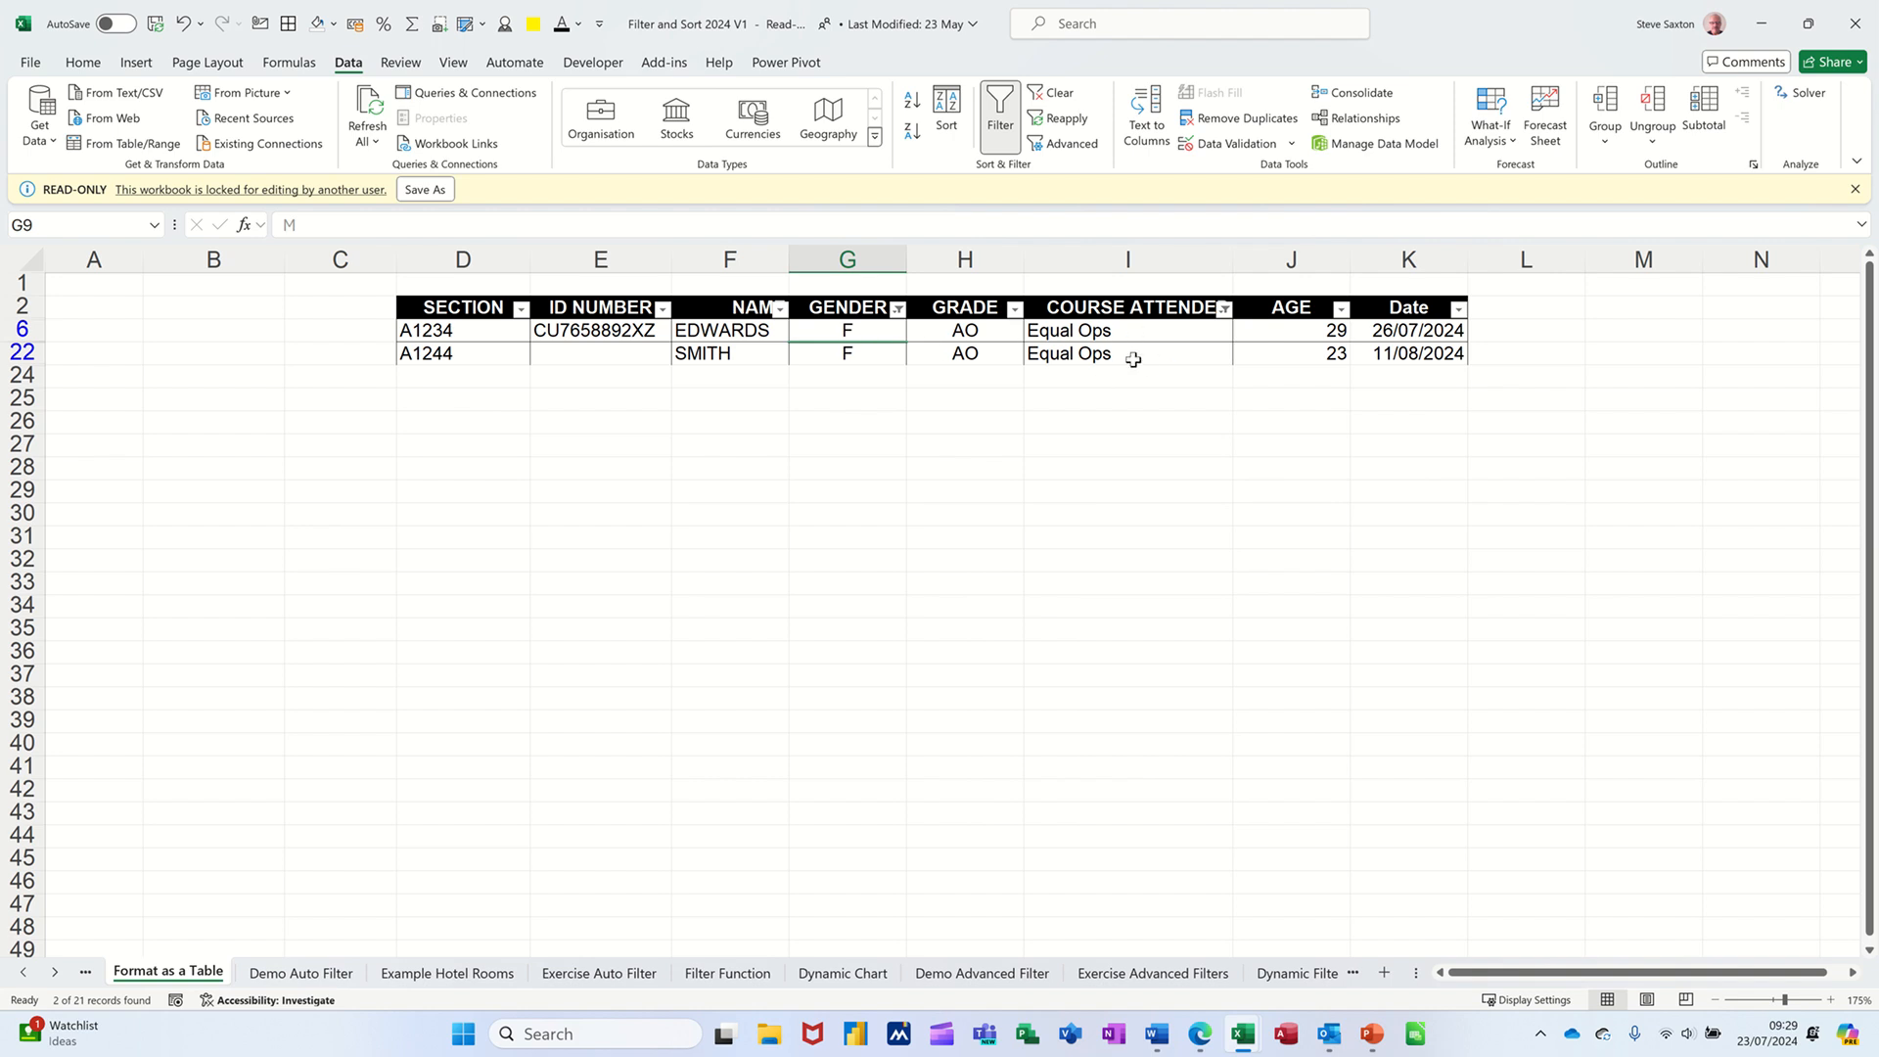
click(1057, 96)
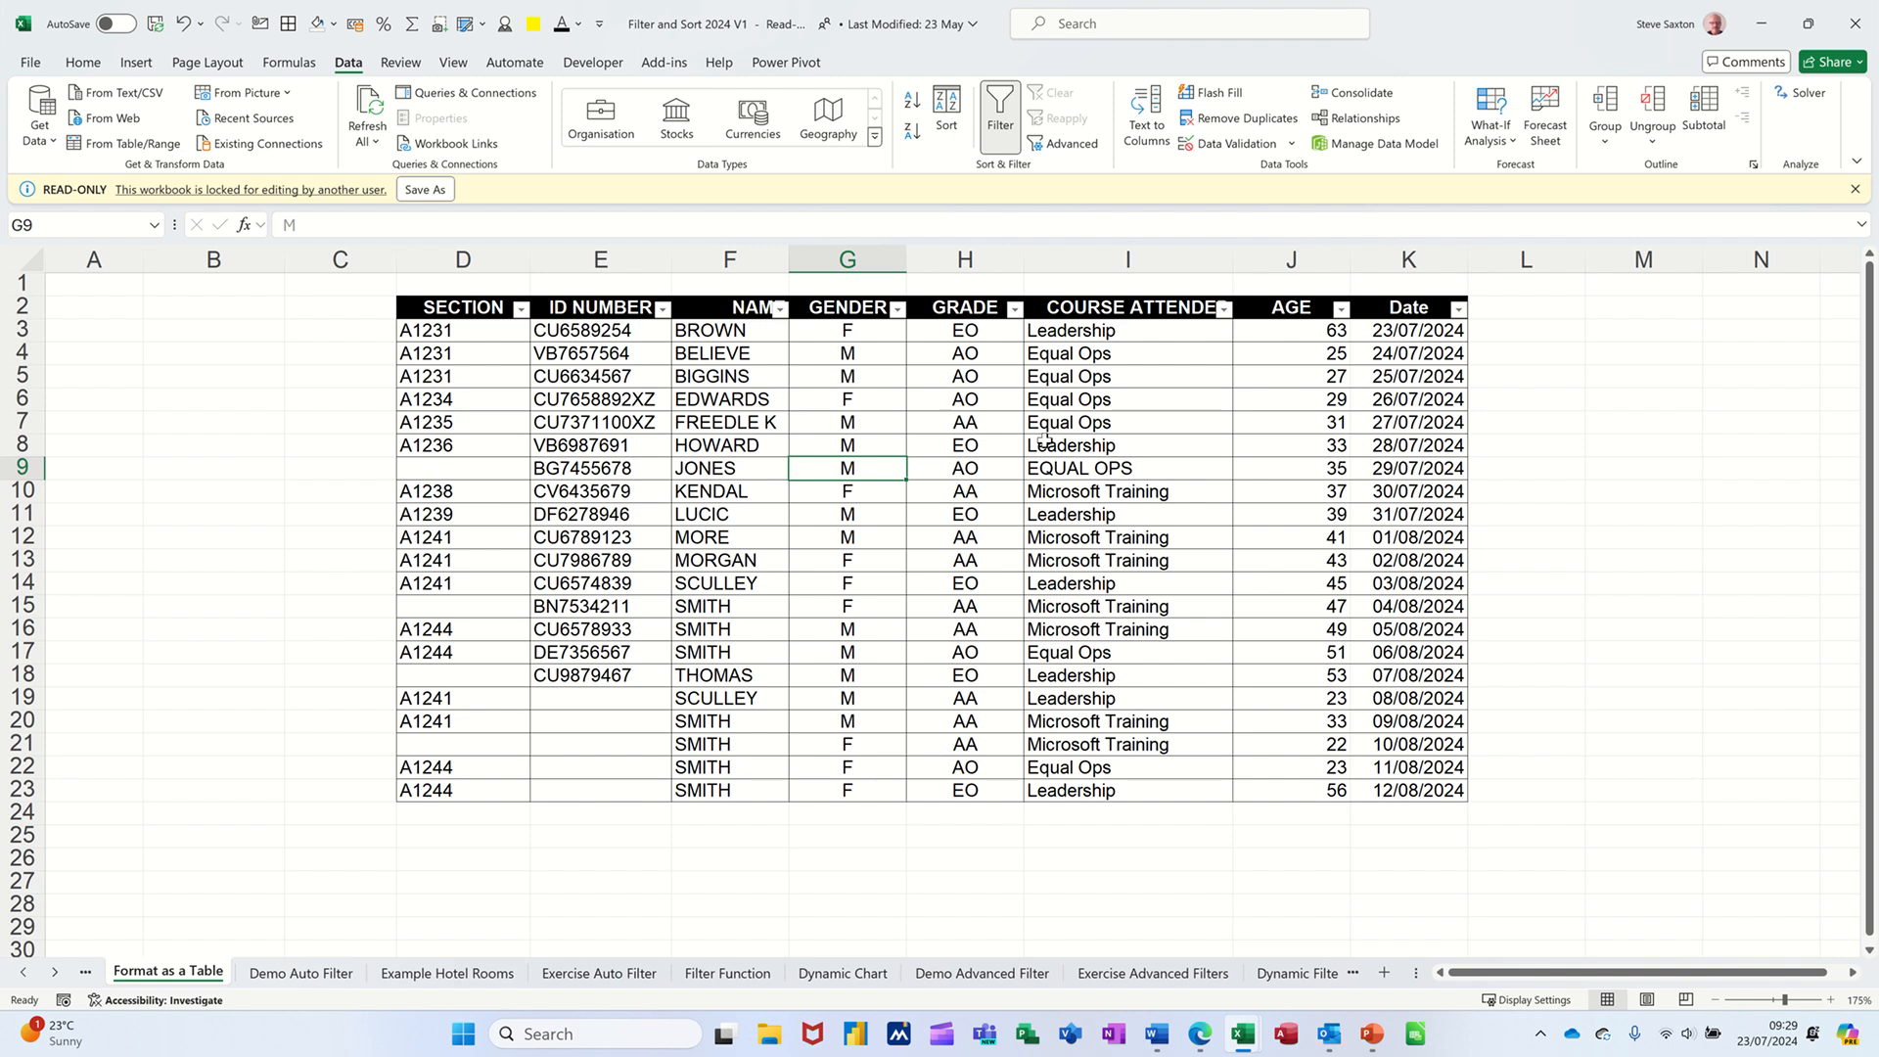
Filter the Date column to rows between 23/07/2024 and 28/07/2024 inclusive, and clear the filter.
click(1457, 310)
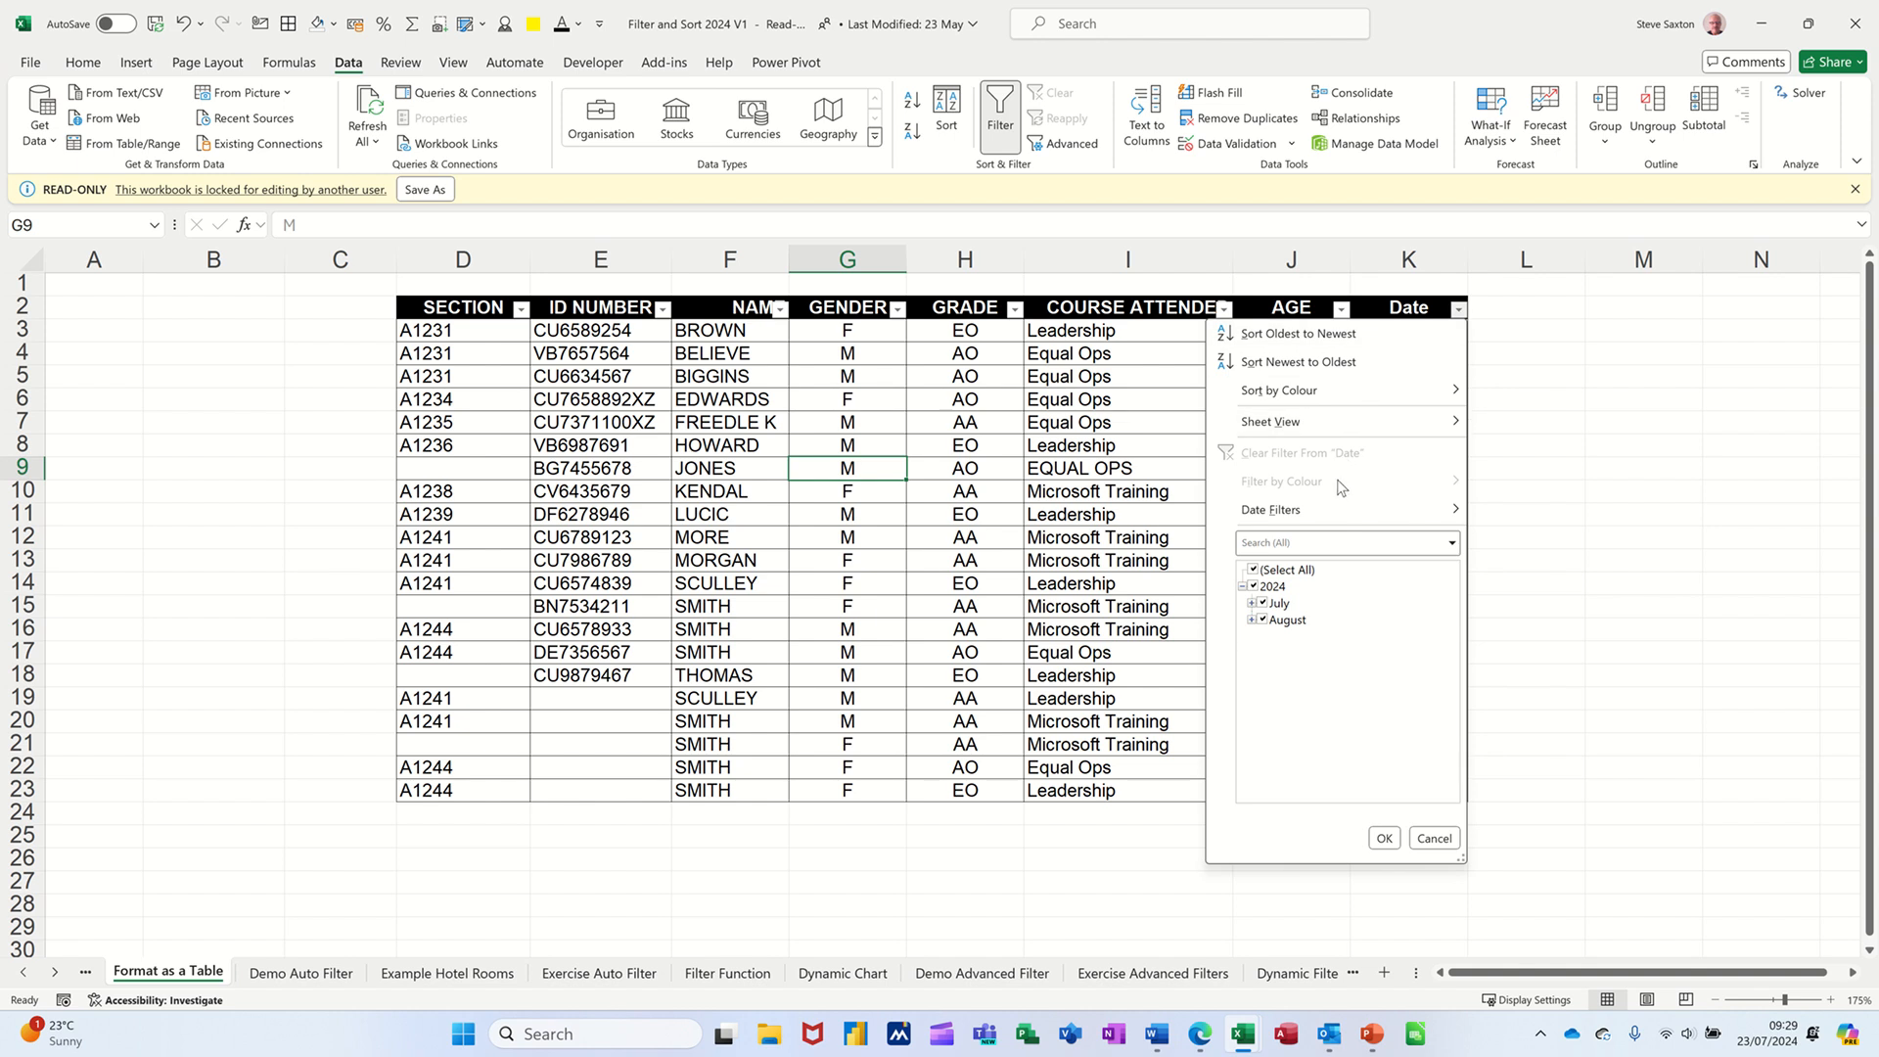
click(1152, 490)
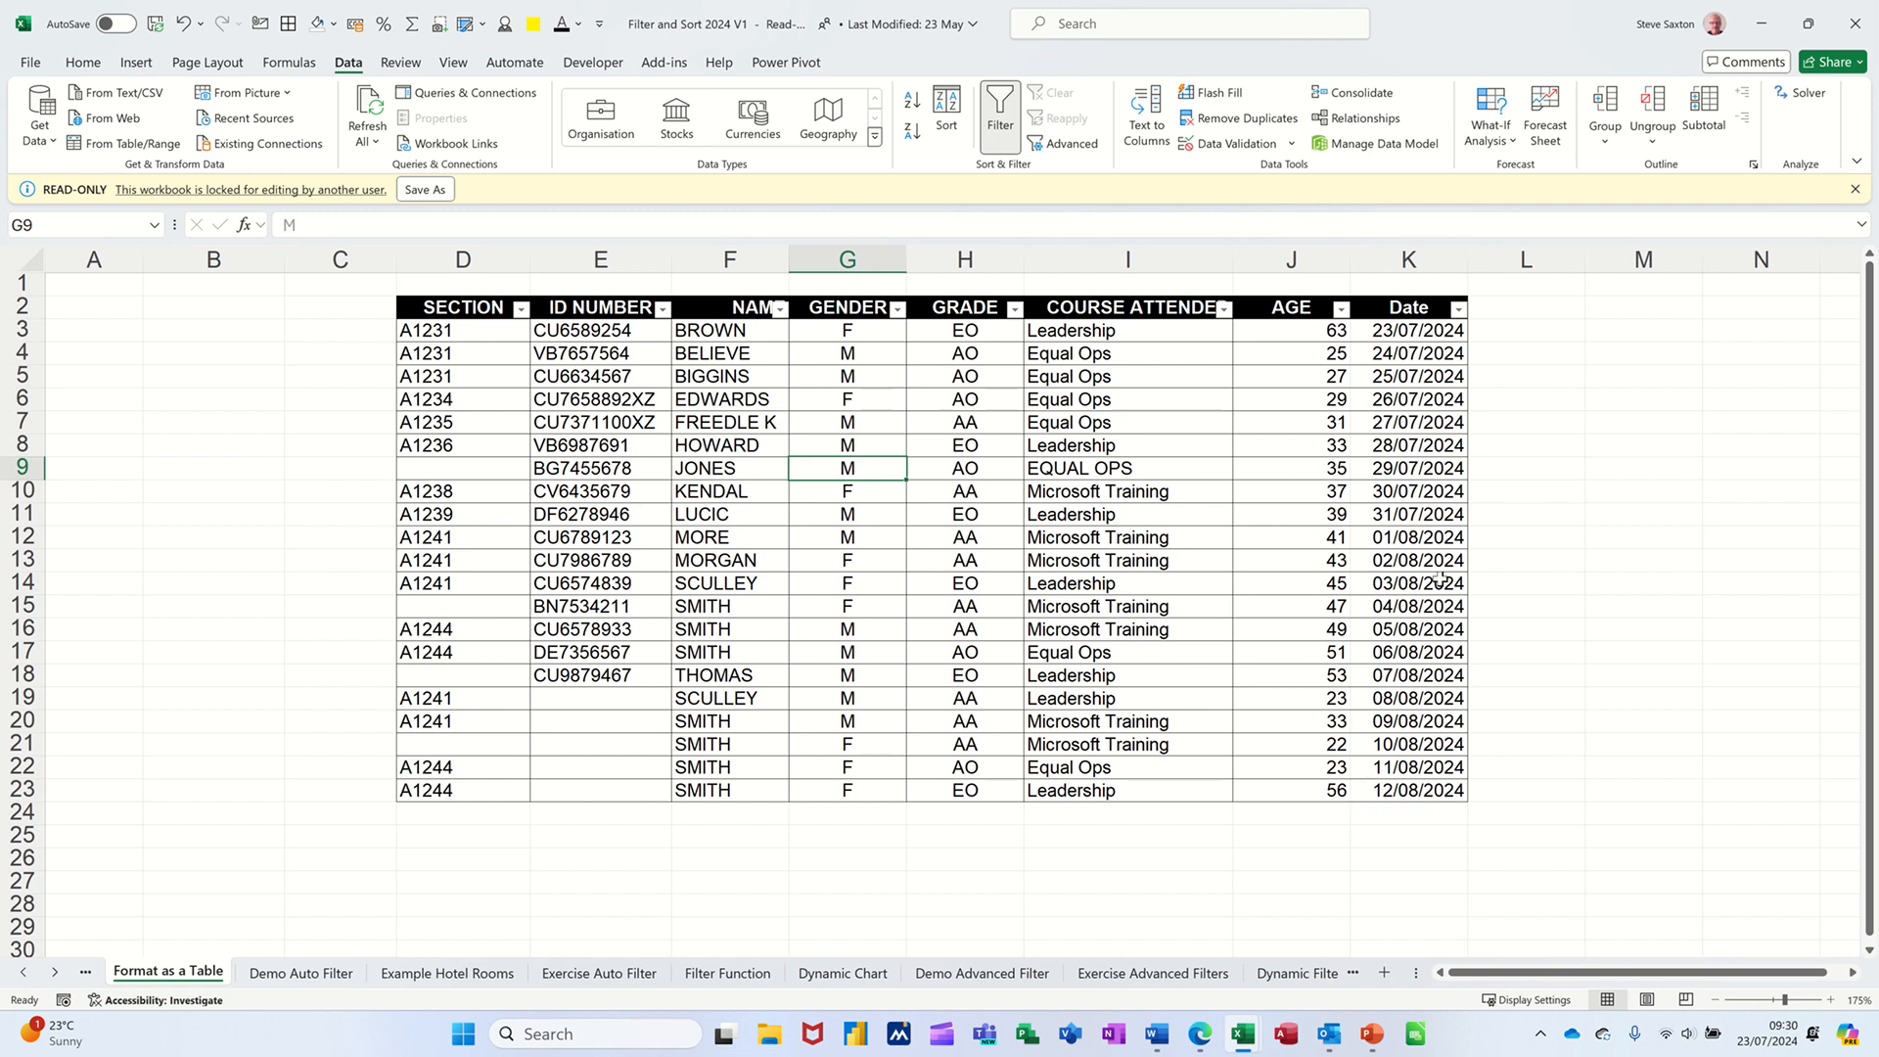
click(1457, 310)
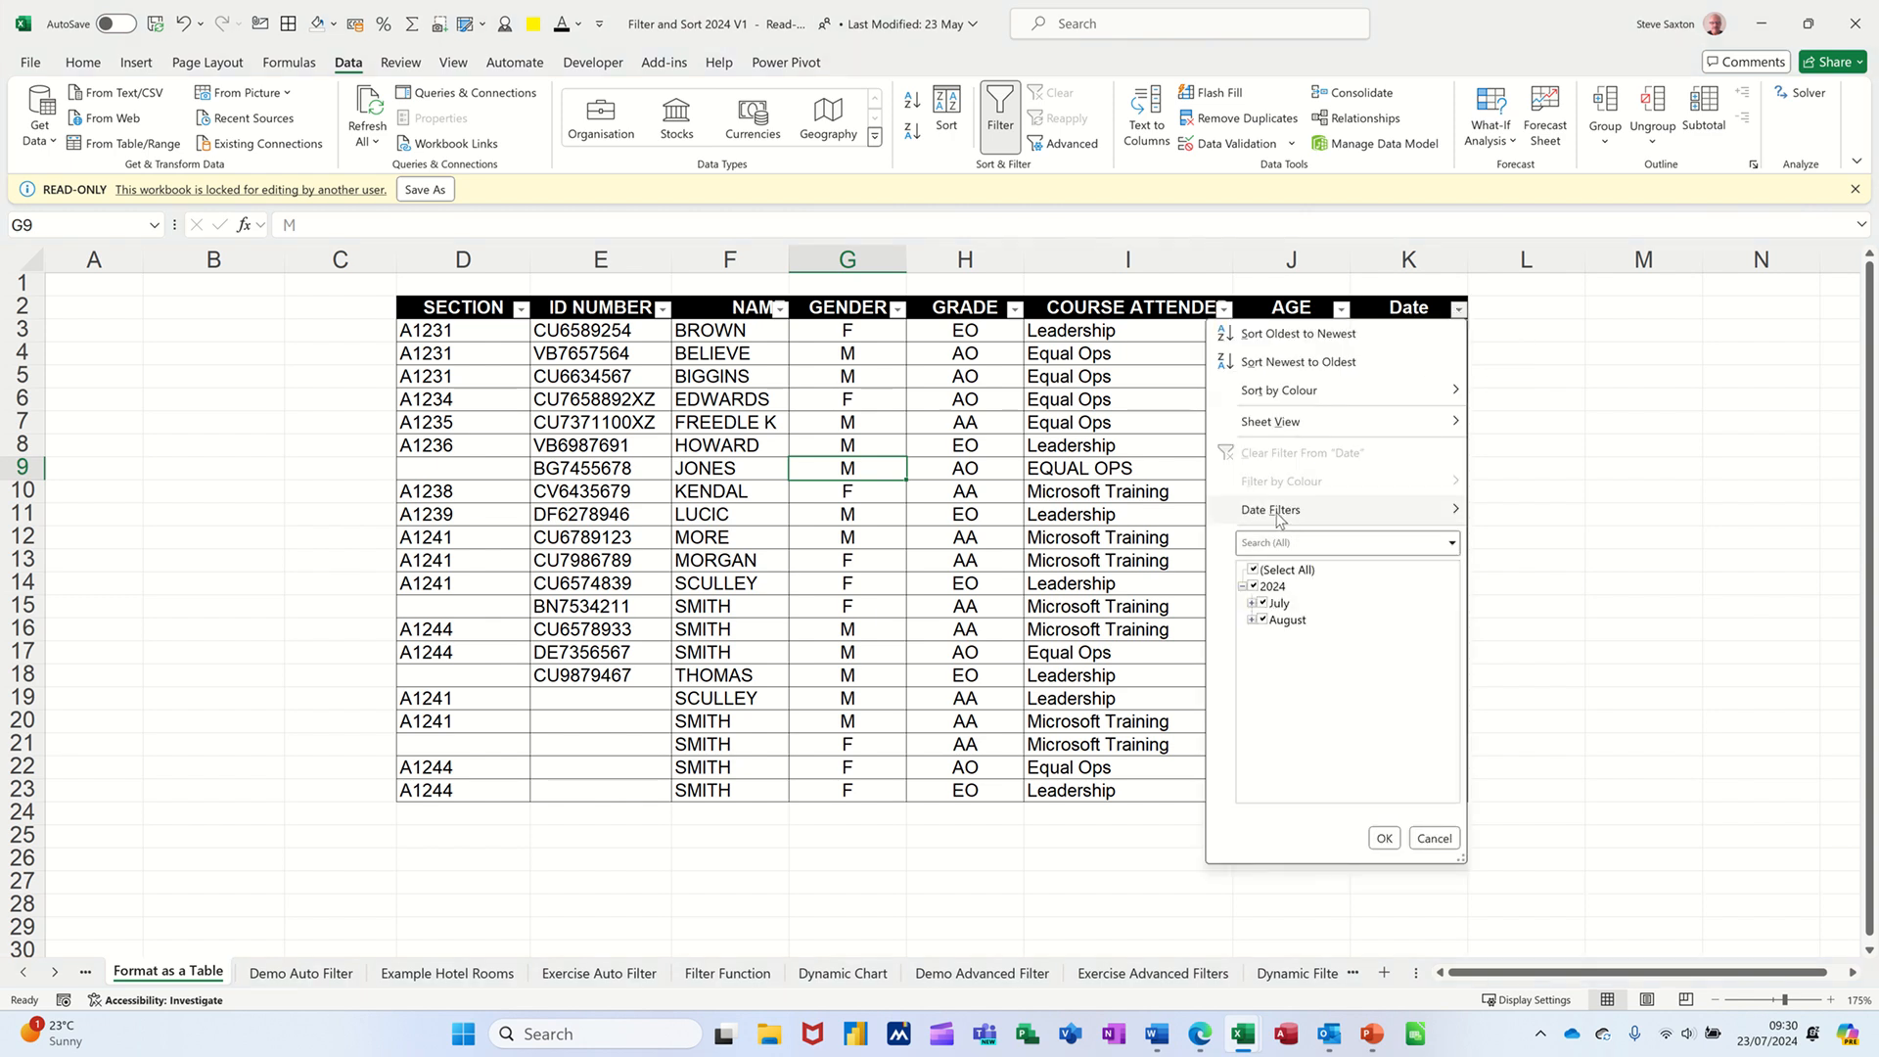
mouse_move(1278, 516)
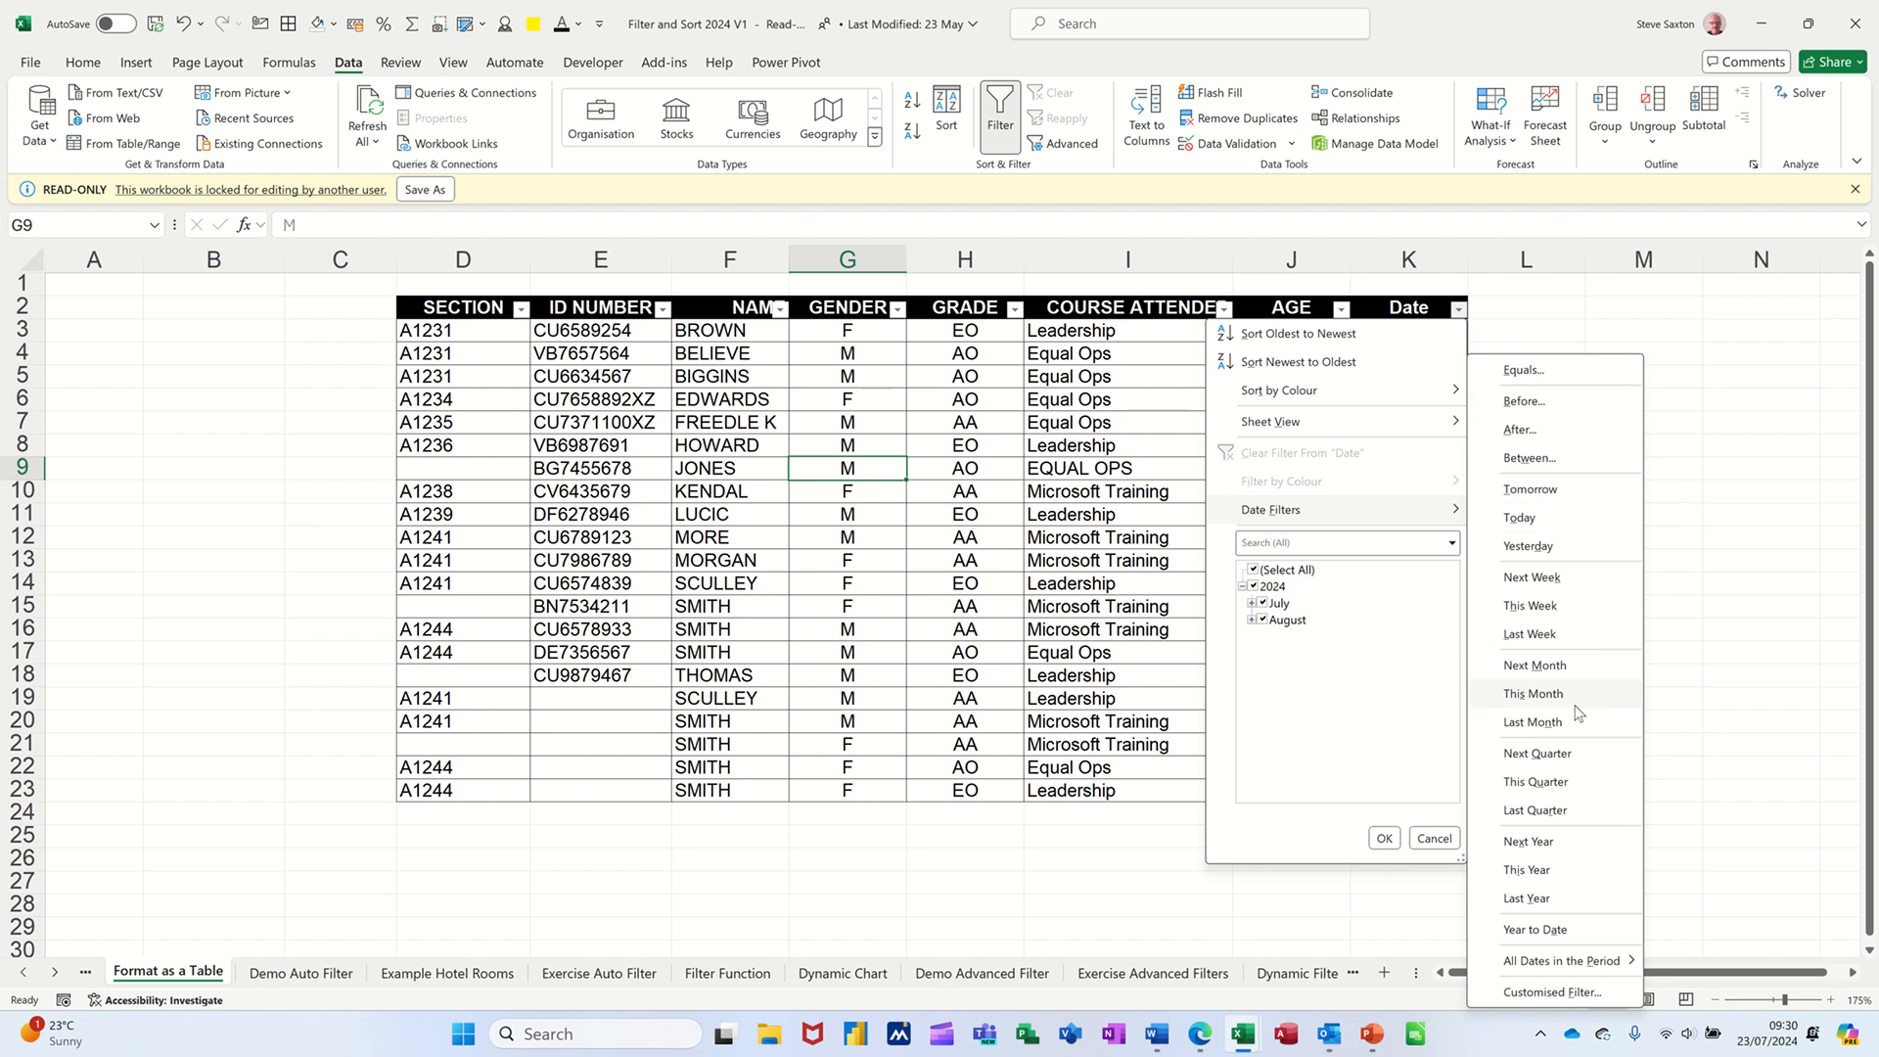
click(1530, 459)
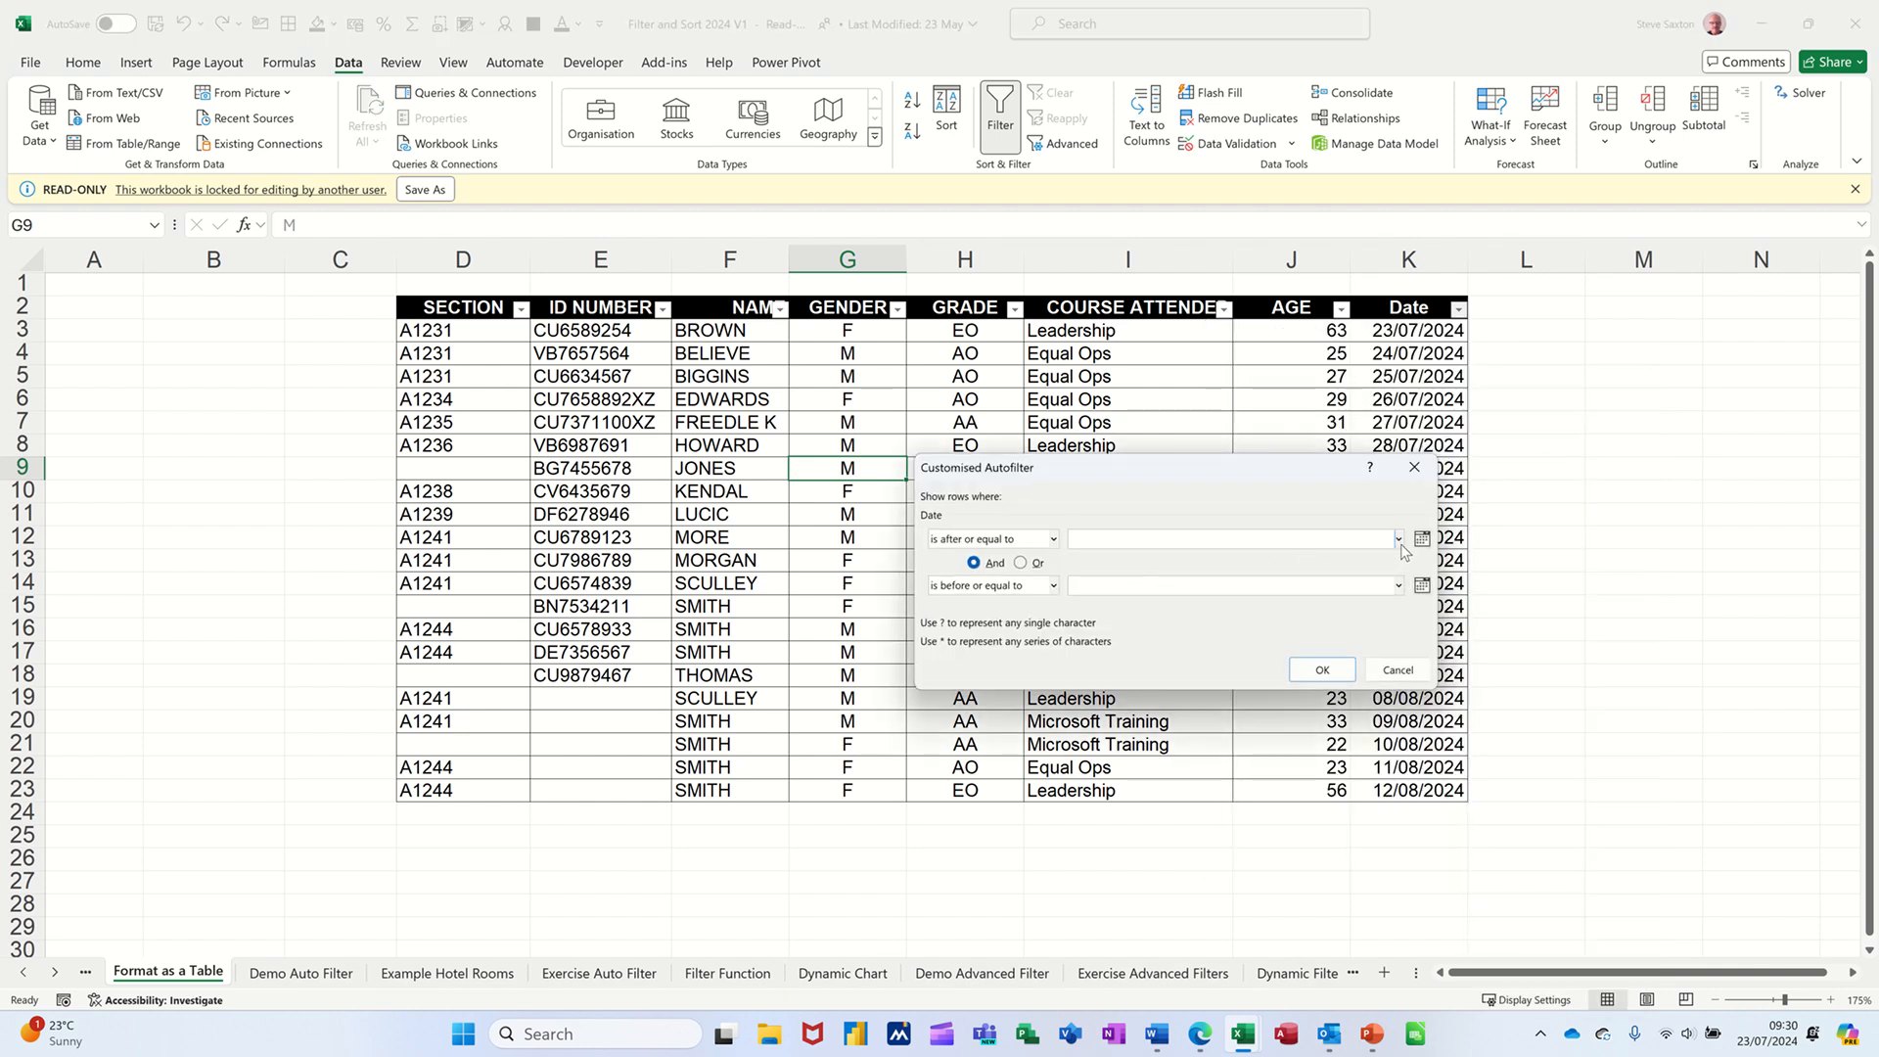
click(1398, 540)
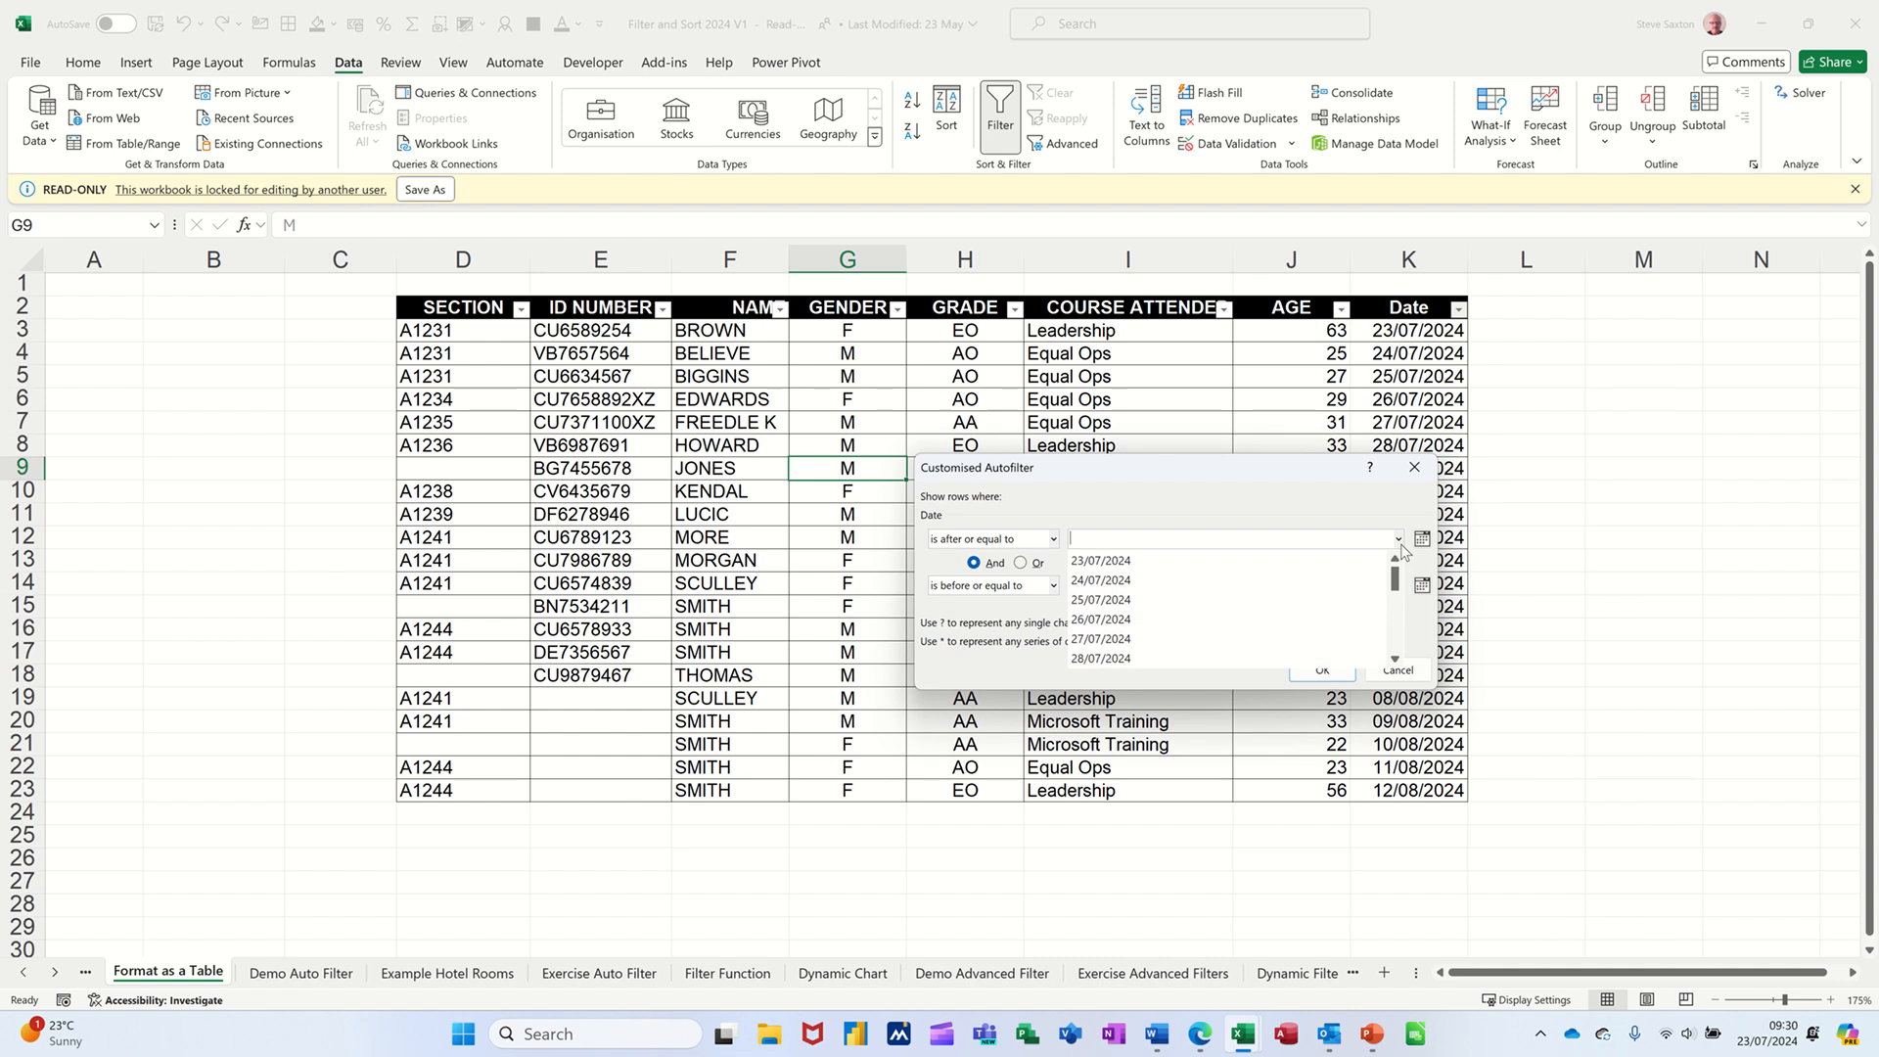
click(1290, 561)
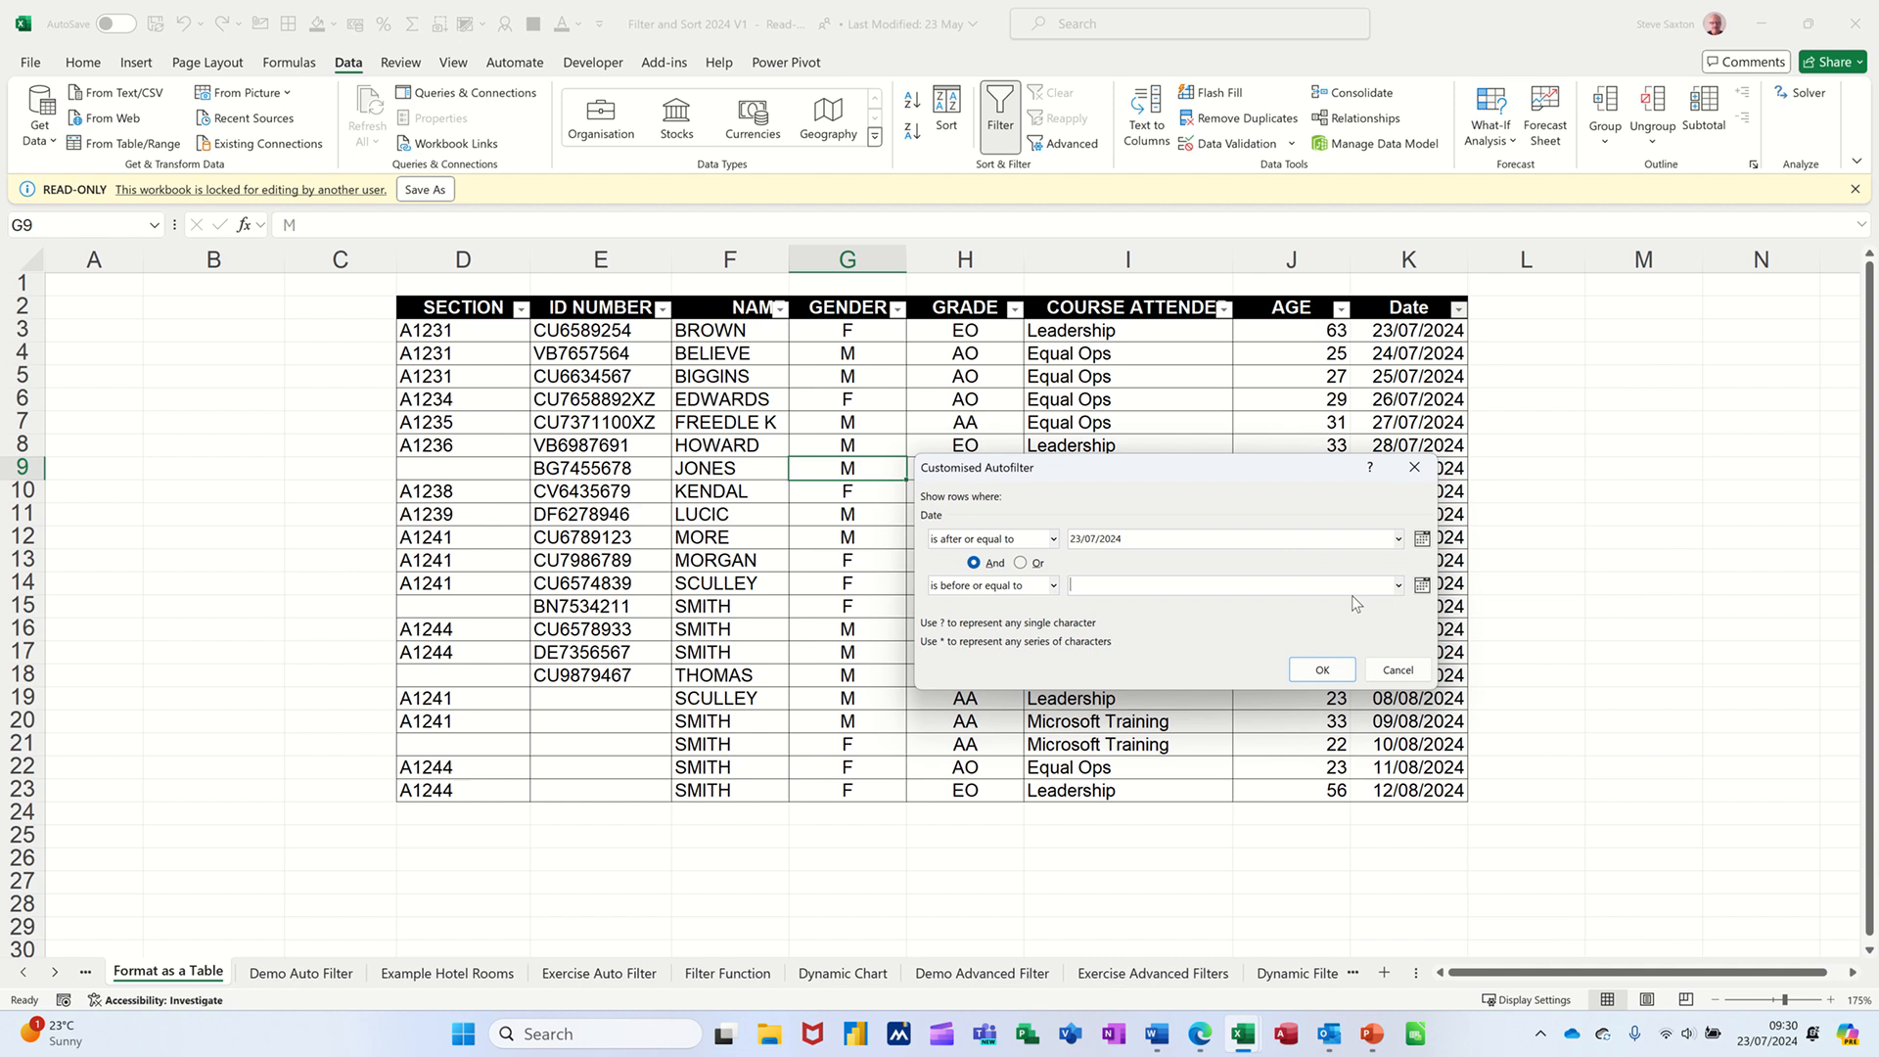
click(1401, 588)
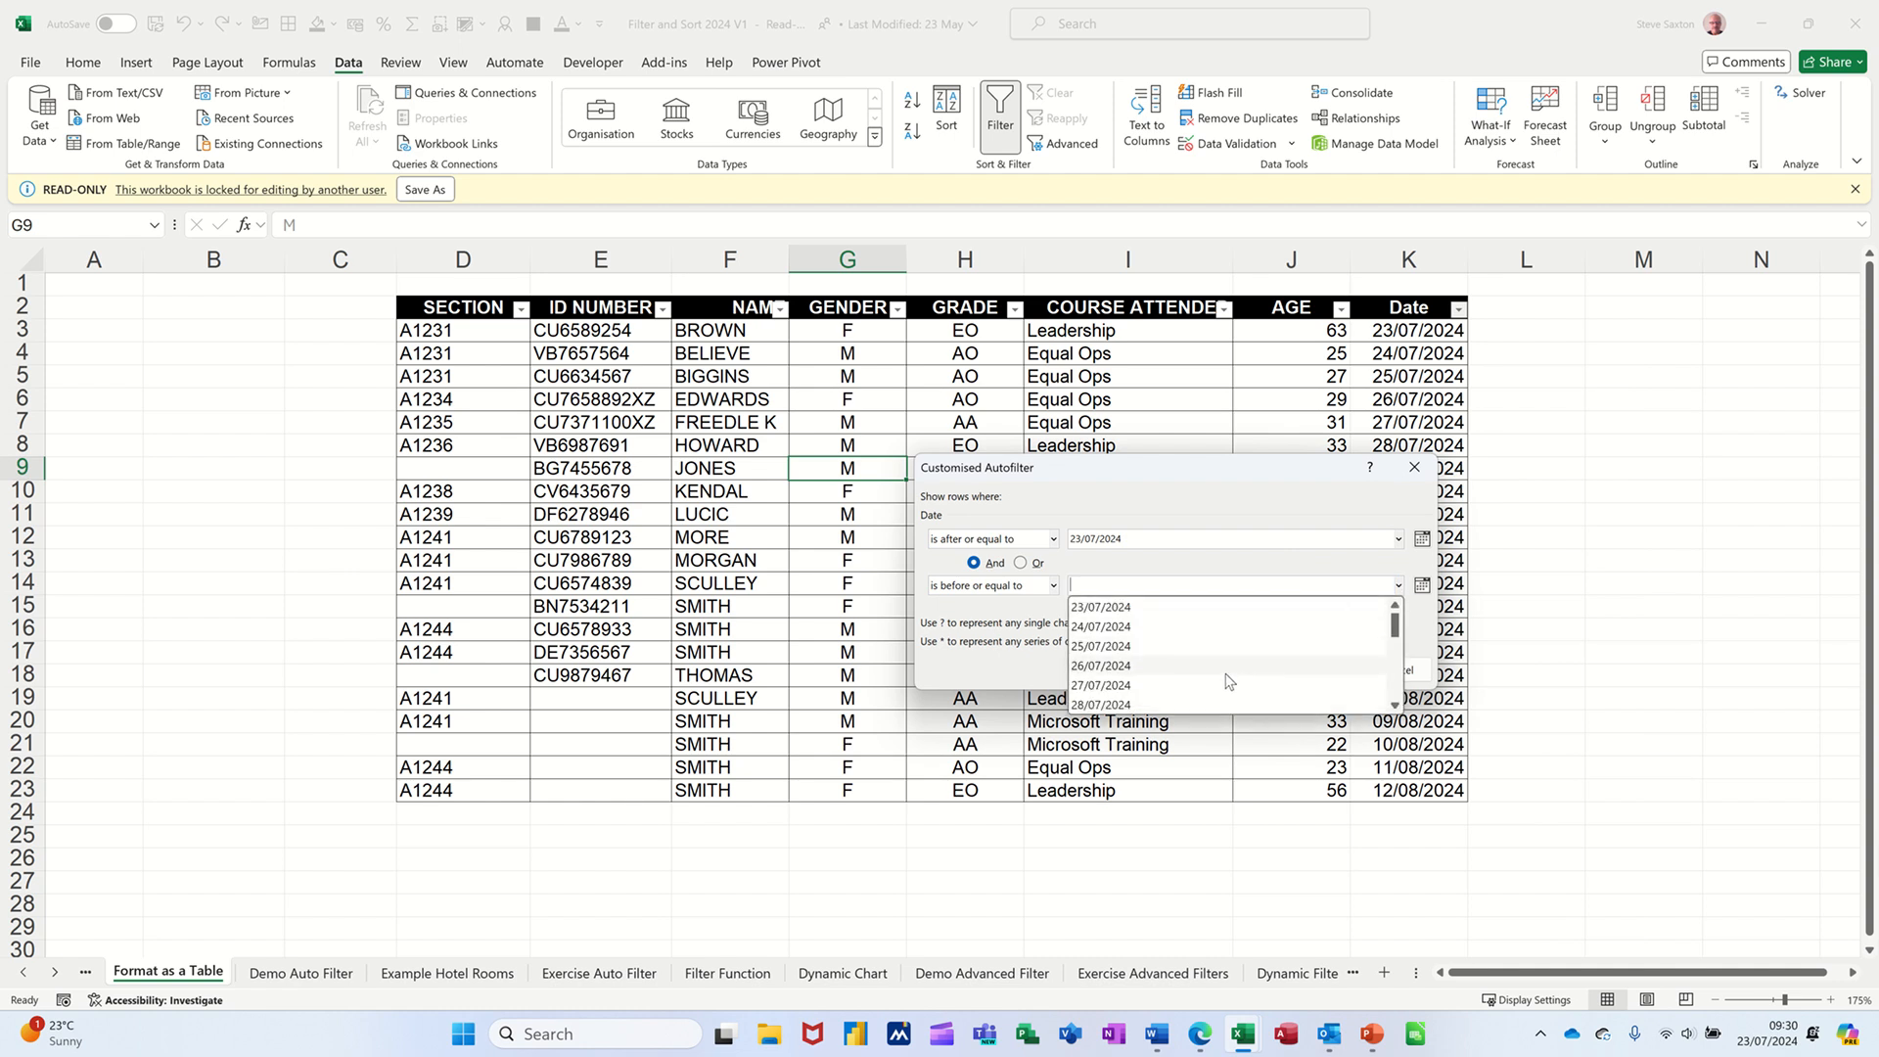
click(1180, 703)
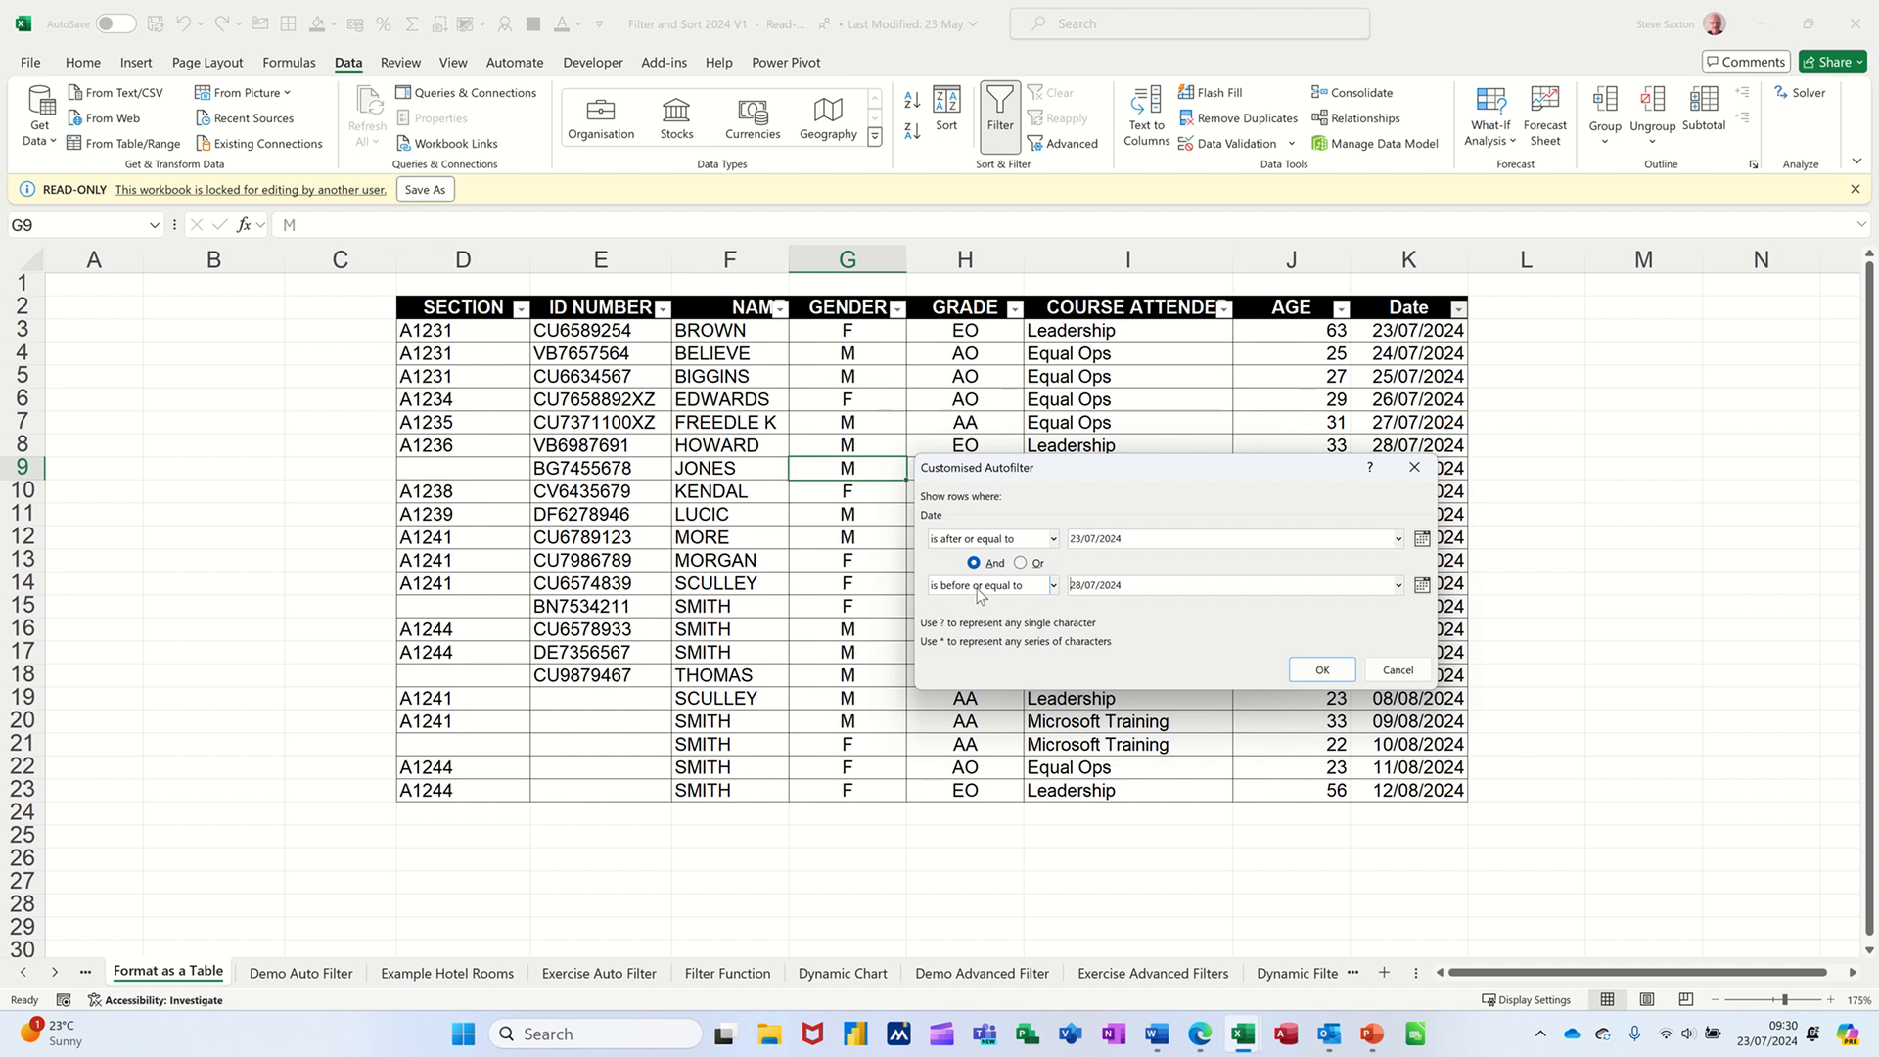
click(1320, 669)
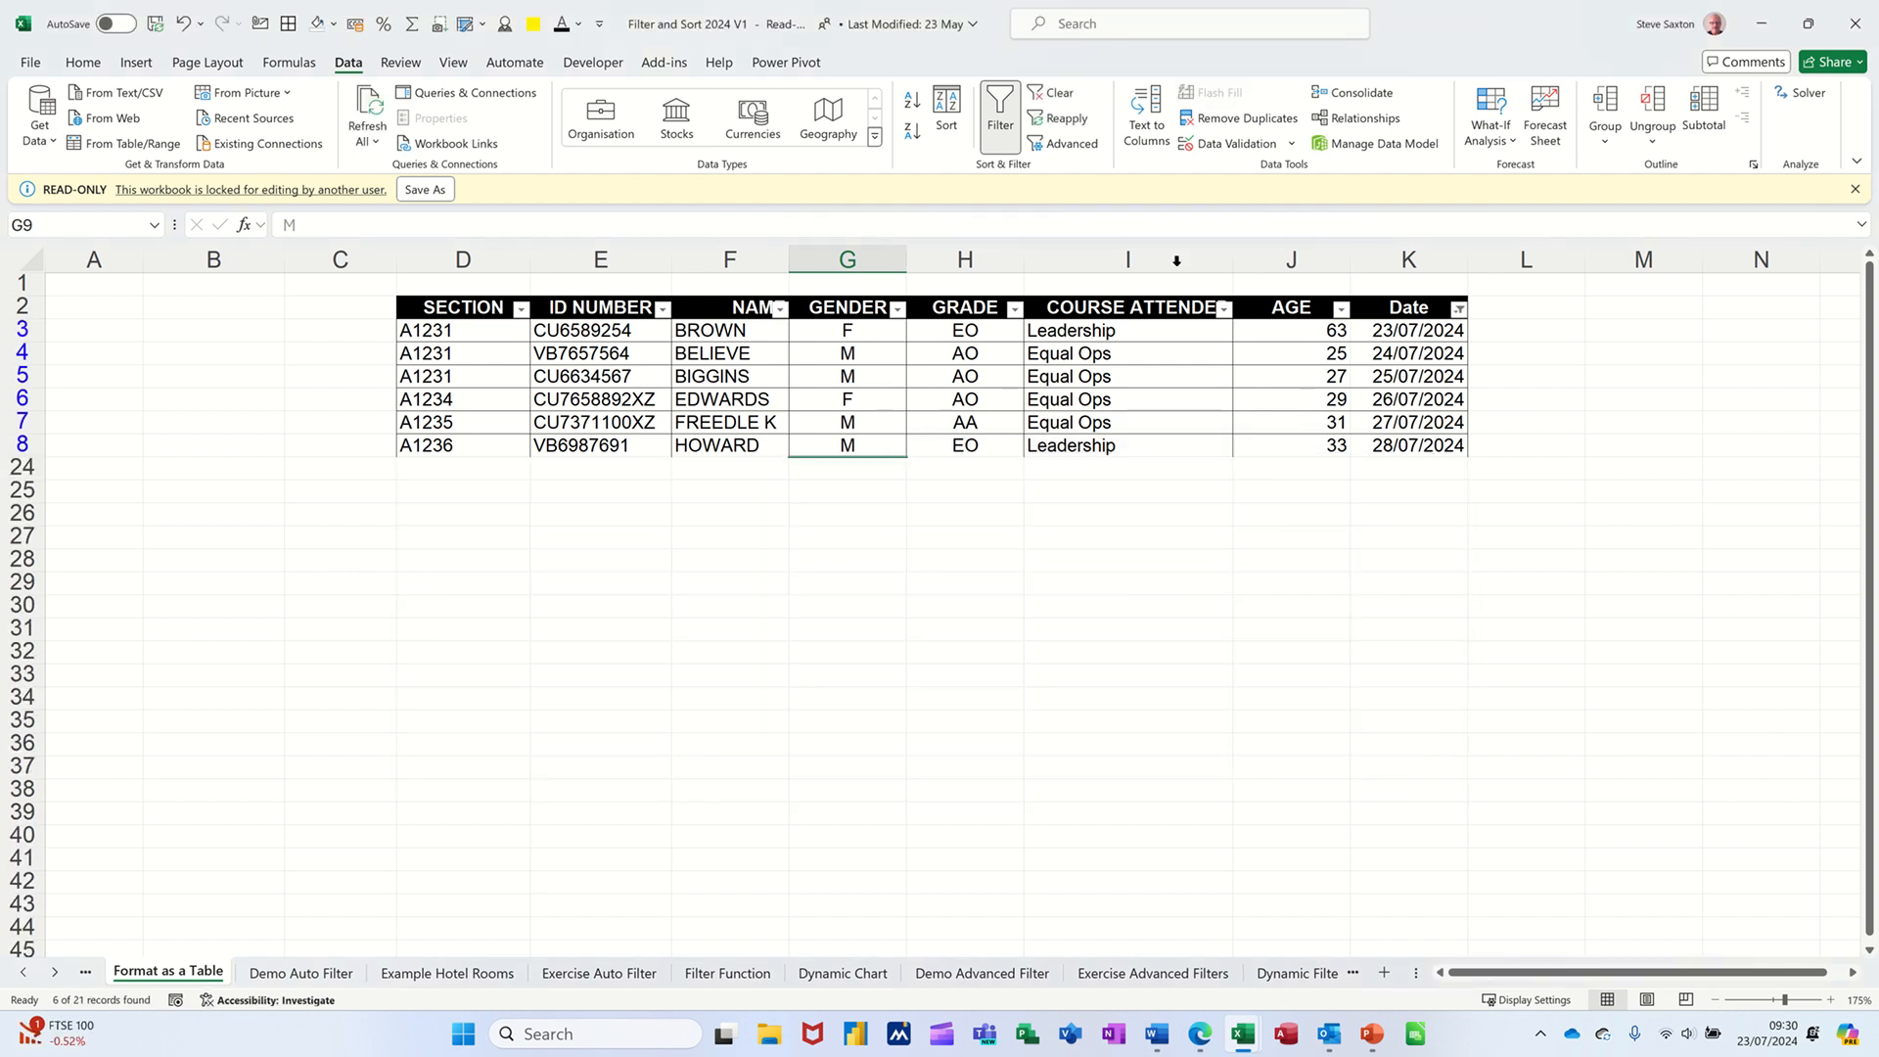
click(1051, 95)
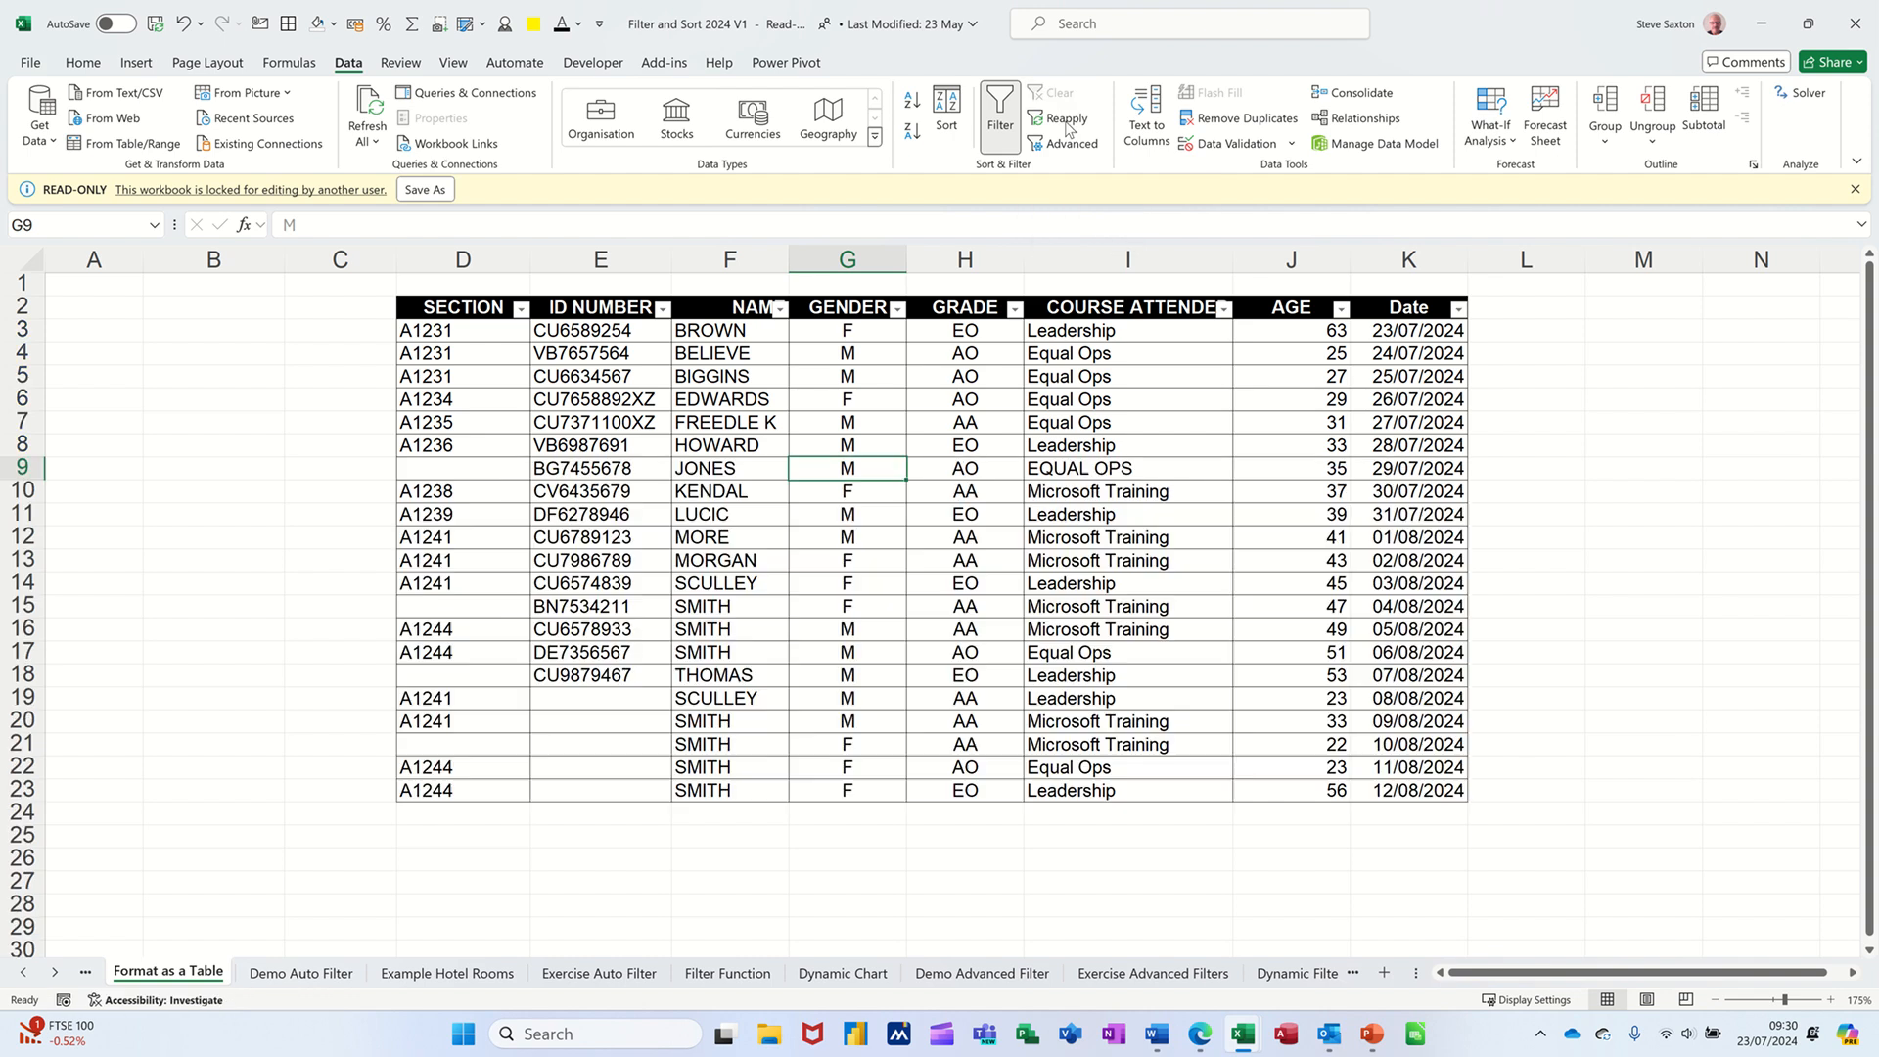
Examine the comparison operators and calendar date picker in the Date column's customised filter, and close it without applying a filter.
click(1458, 309)
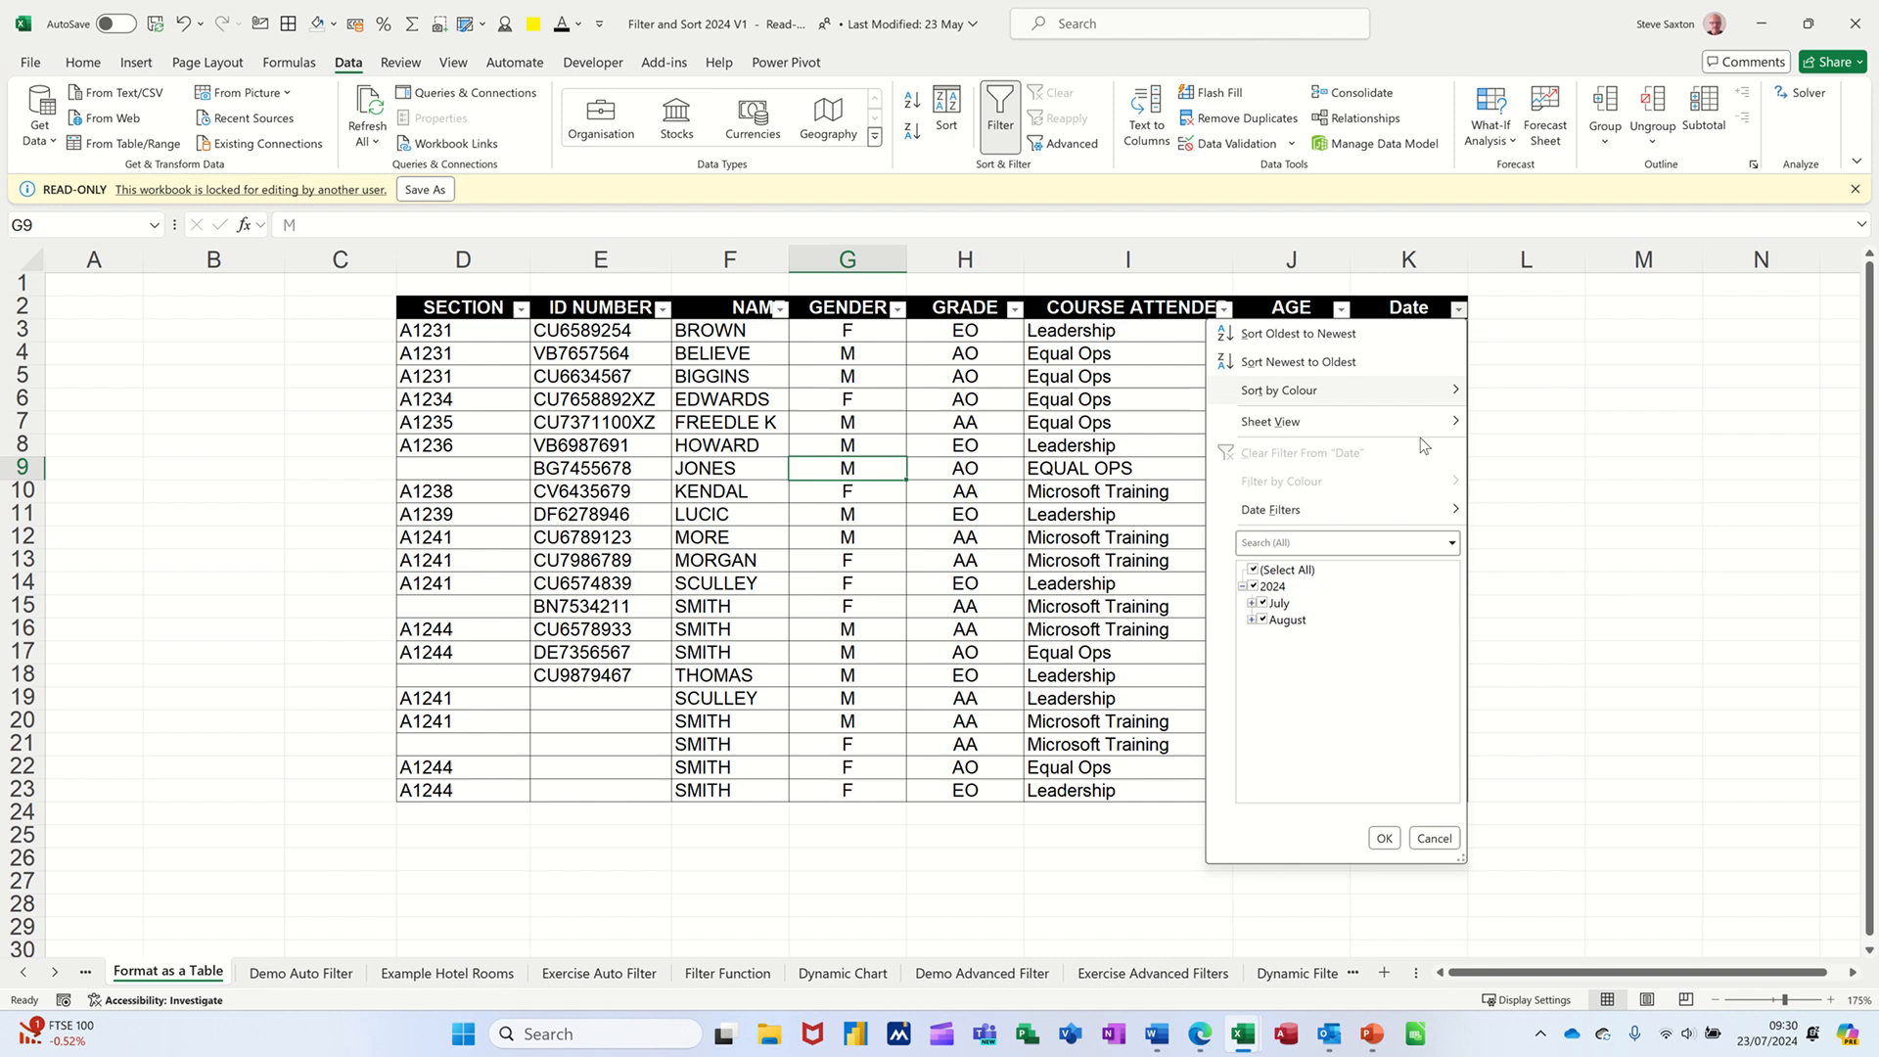
mouse_move(1355, 499)
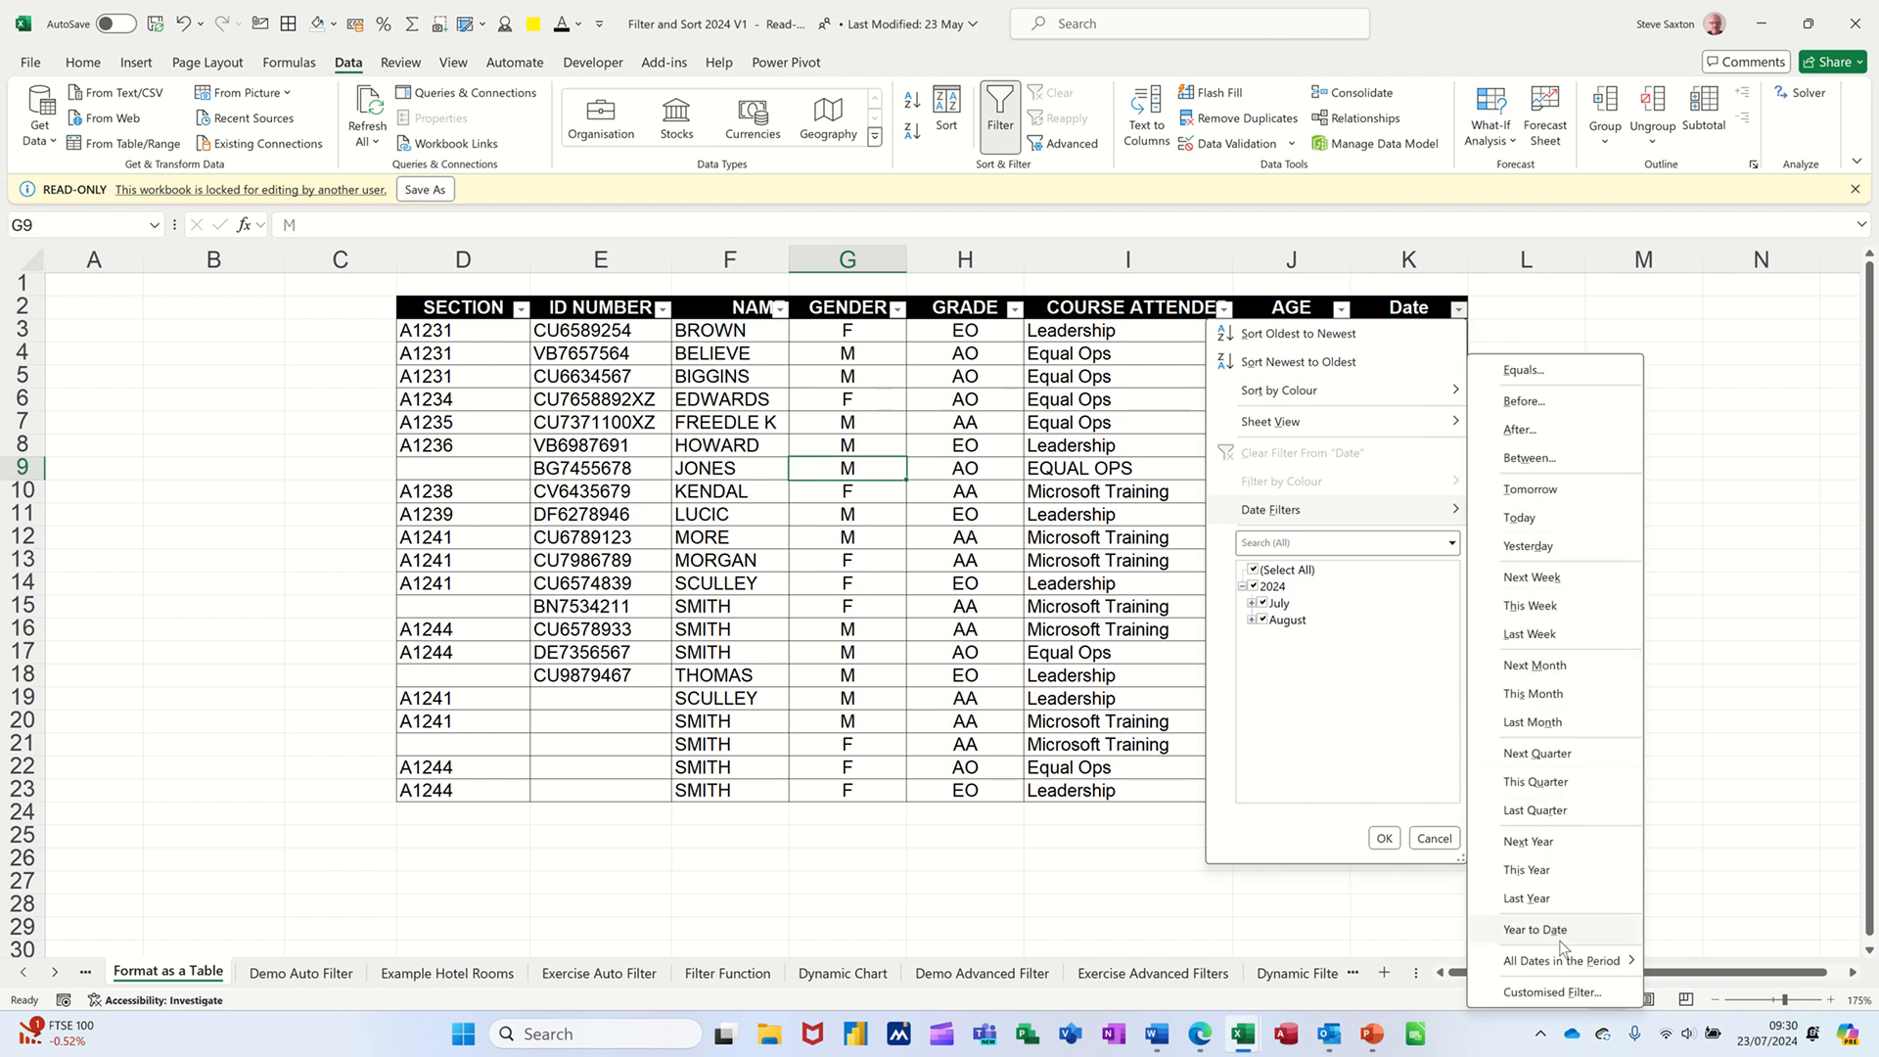
click(1529, 992)
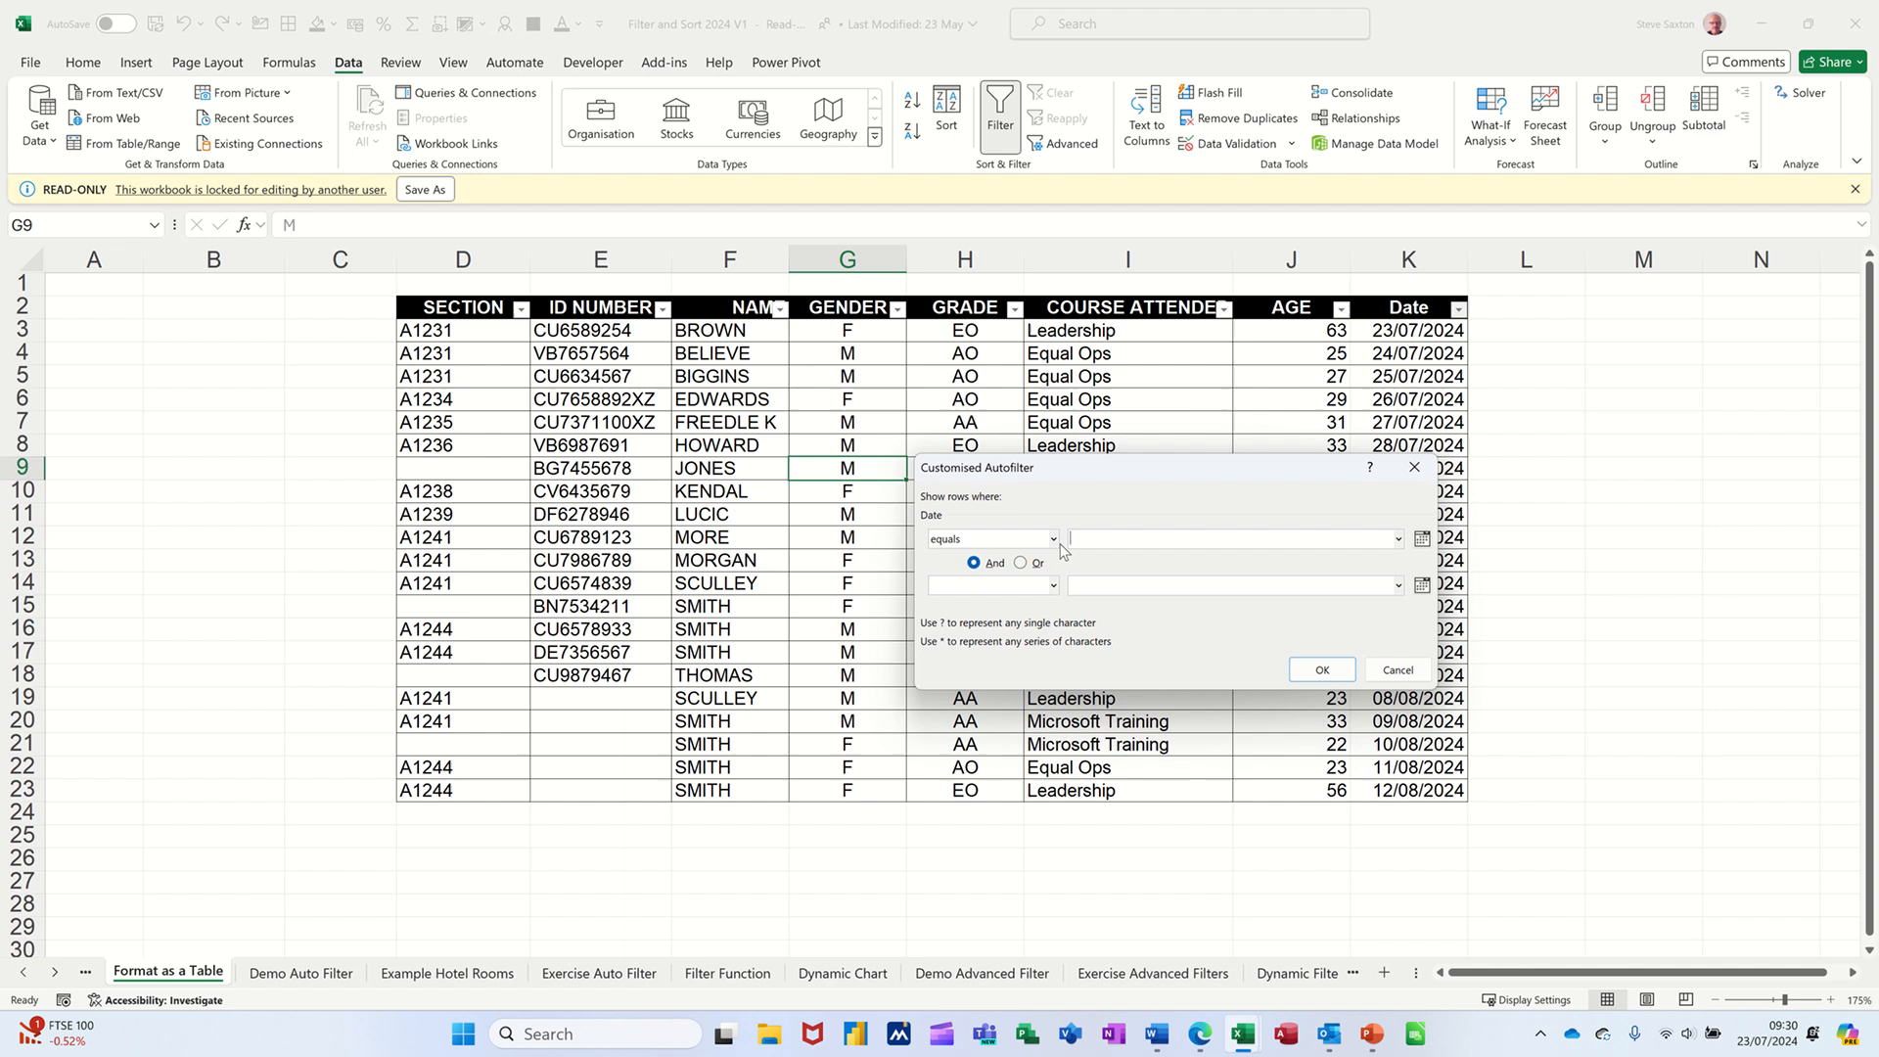
click(1053, 539)
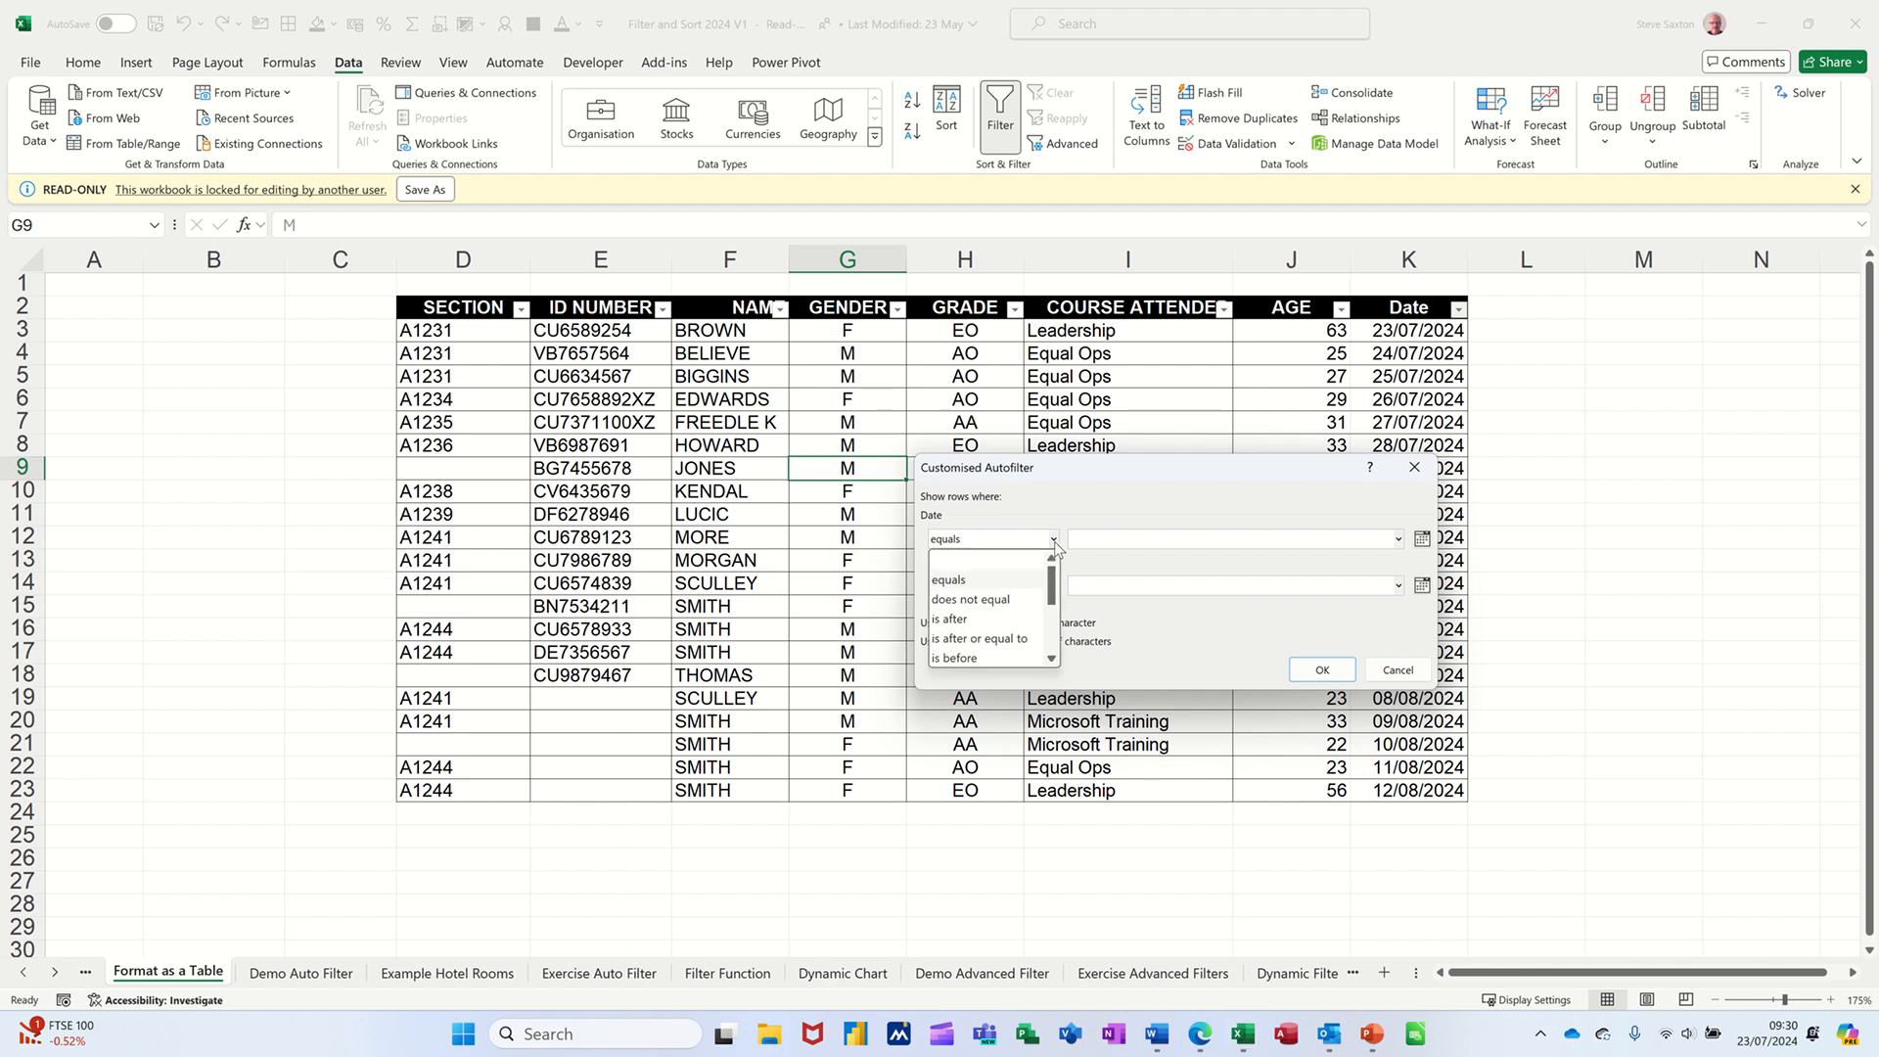
scroll(1054, 605, down, 1)
mouse_move(1055, 605)
mouse_down()
mouse_move(1054, 651)
mouse_move(1046, 583)
mouse_up()
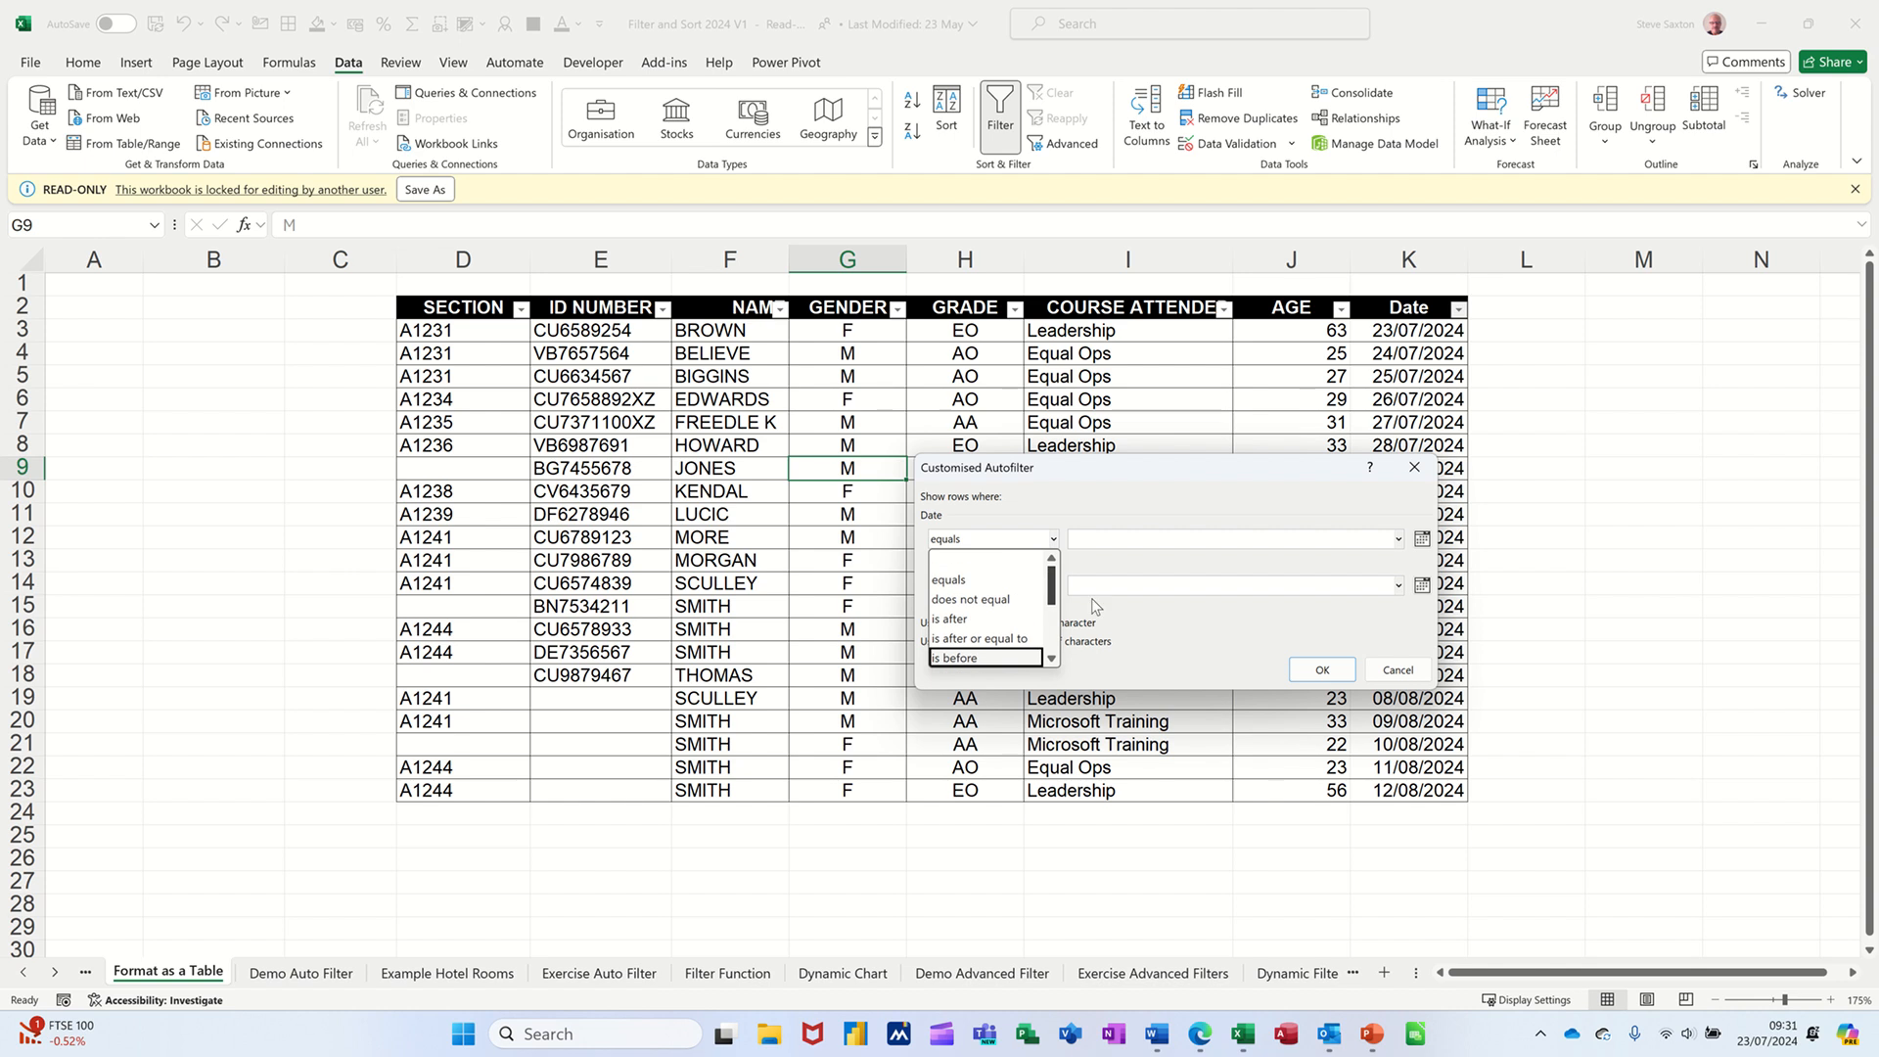
click(1424, 540)
click(1423, 540)
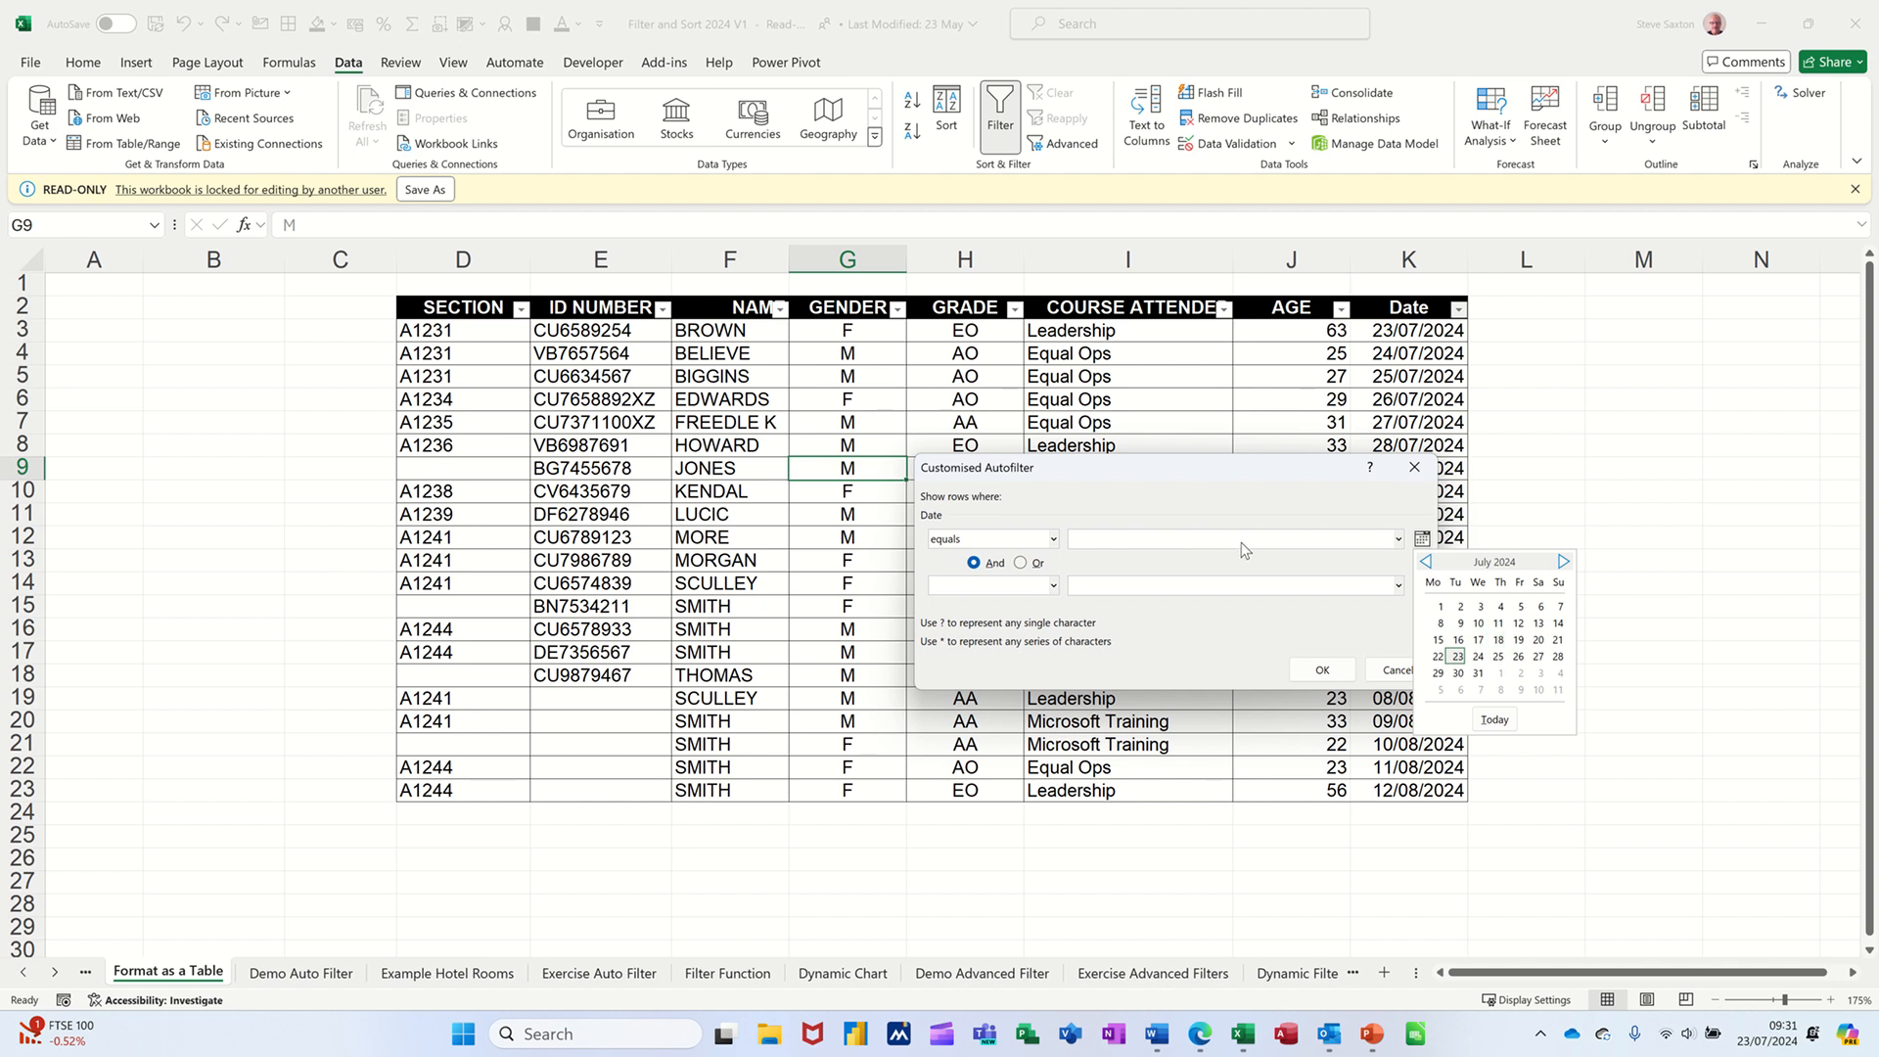
click(1390, 675)
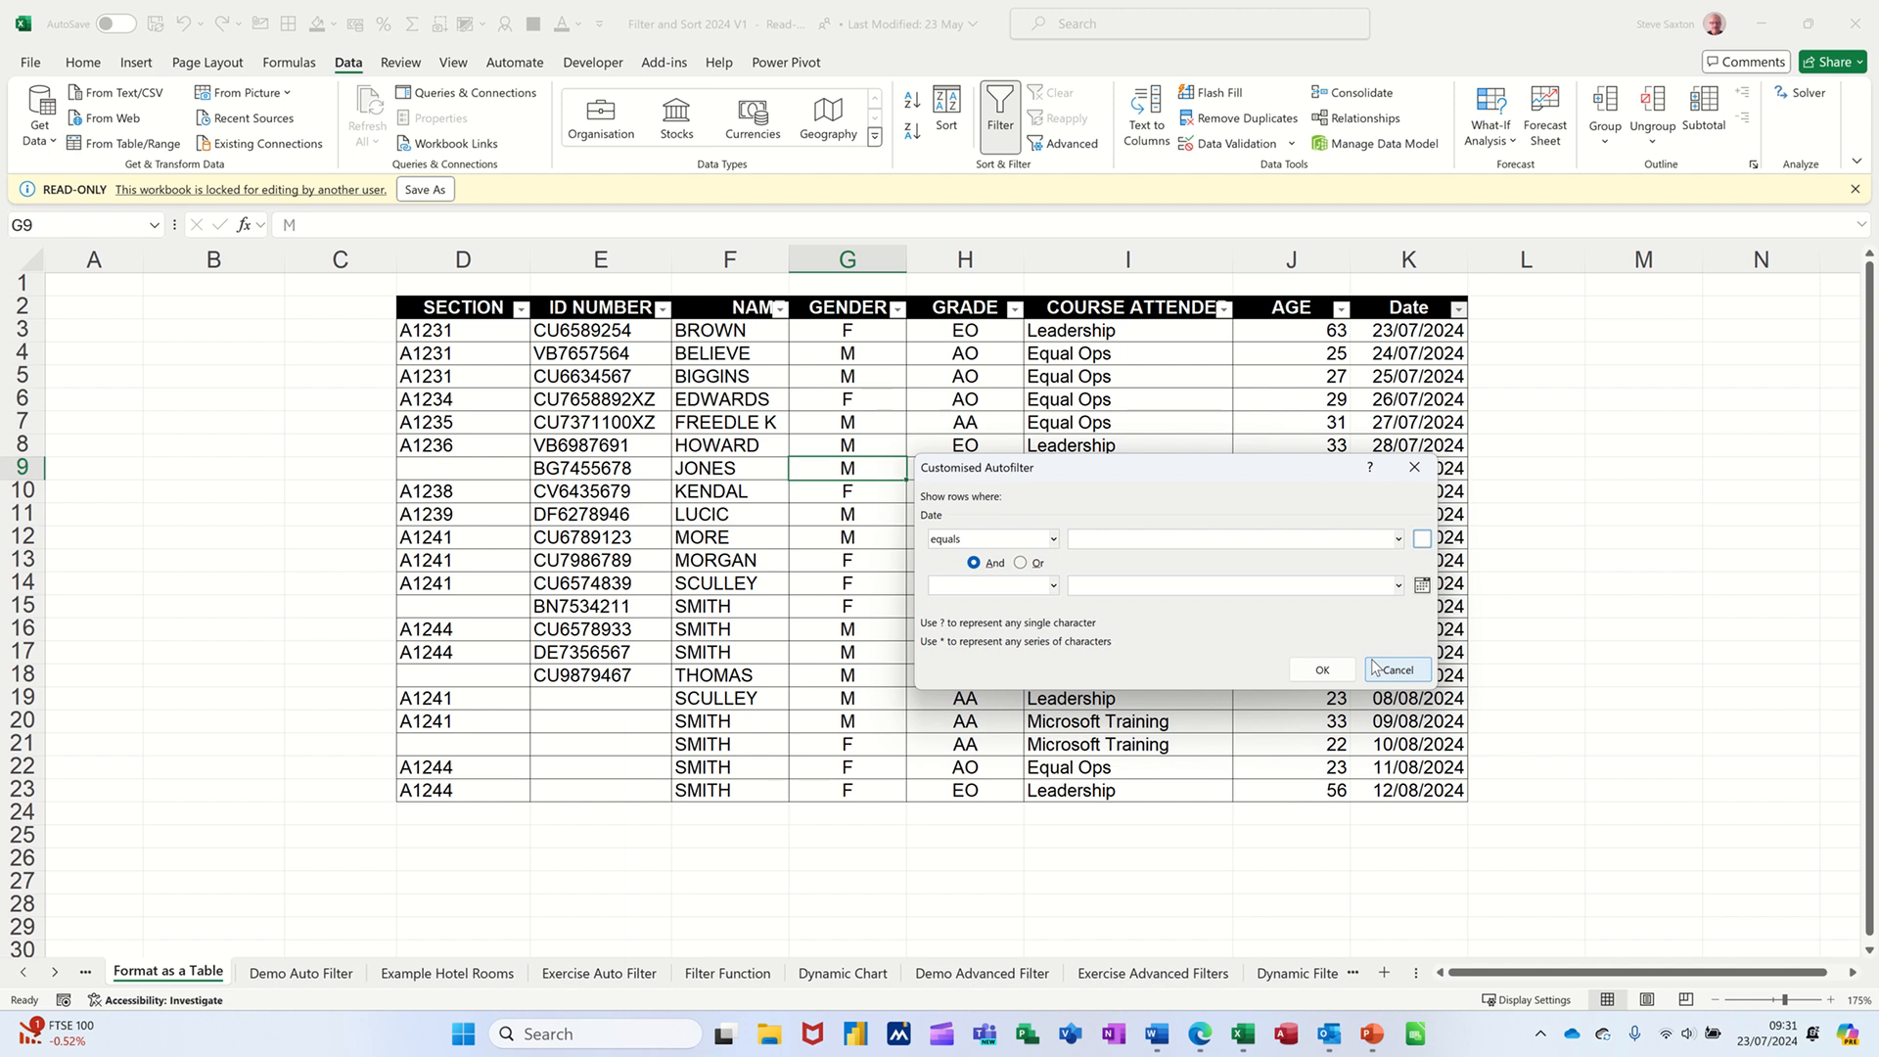
click(1389, 672)
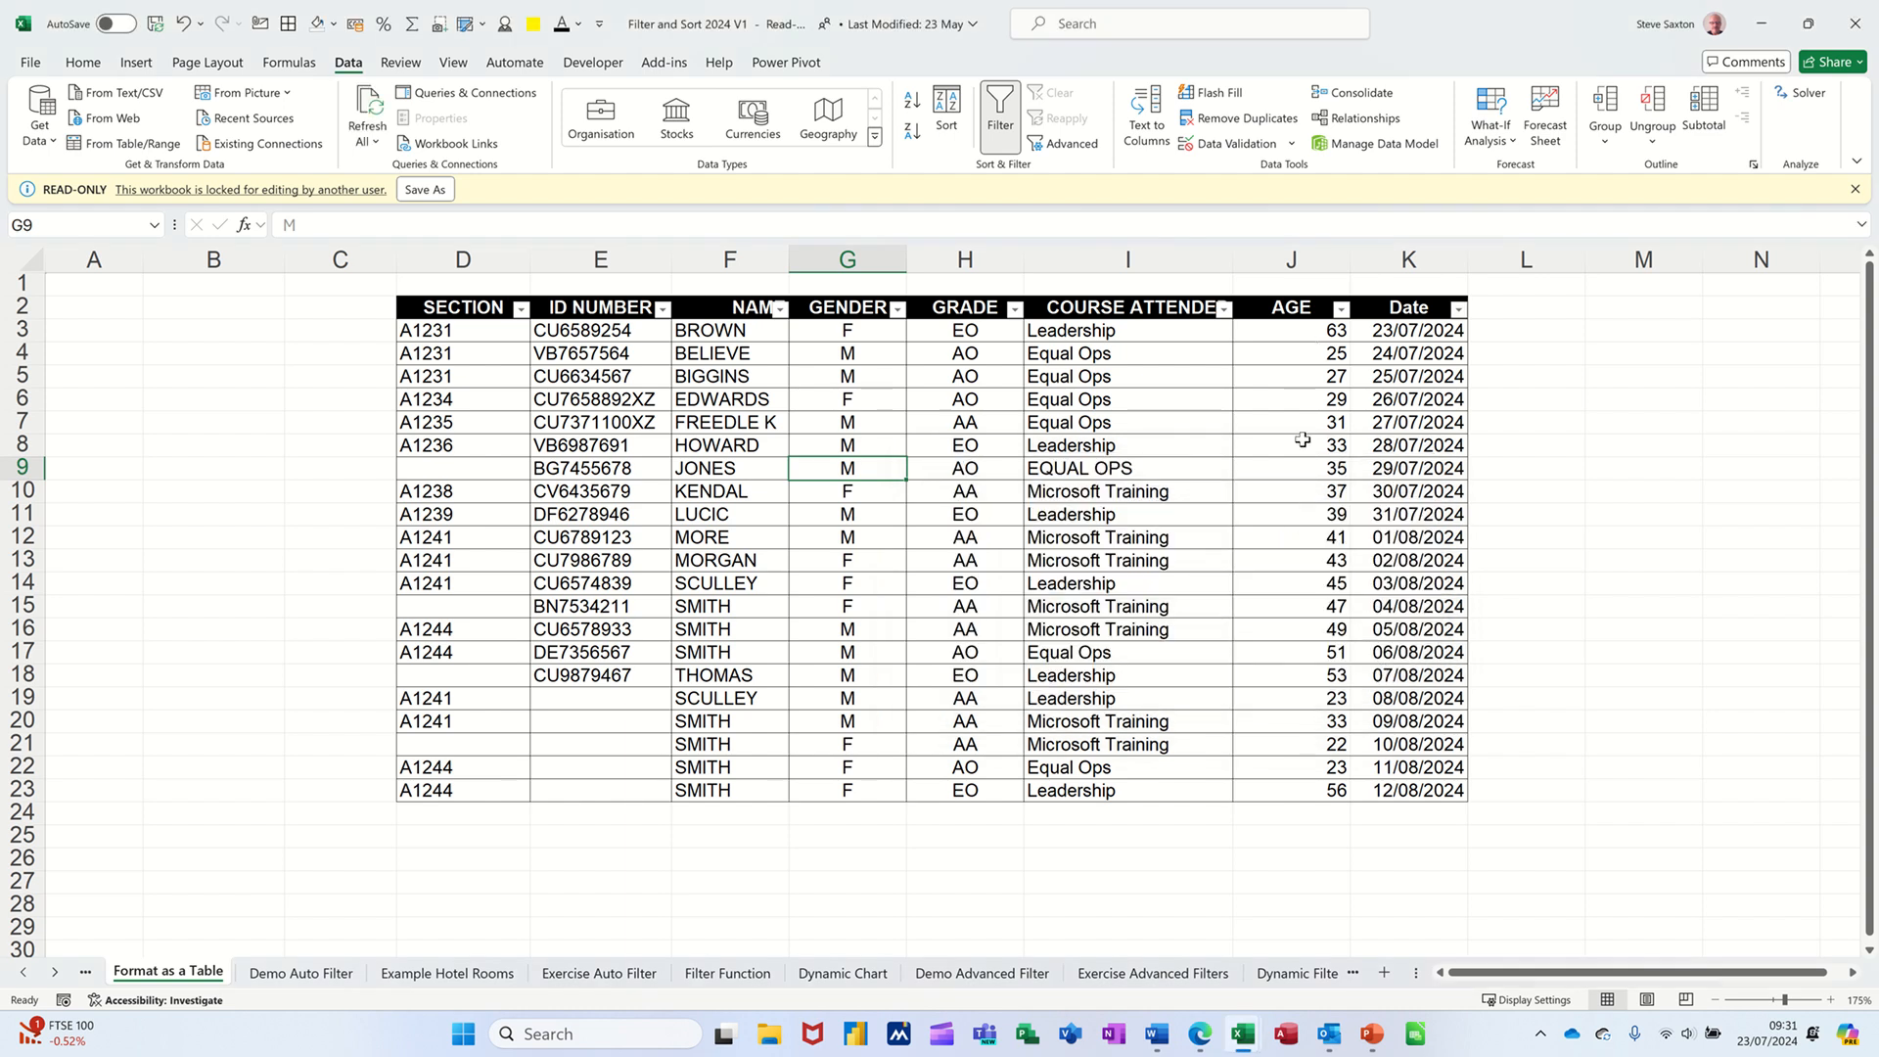
Apply a customised filter to the AGE column for values greater than 50 and less than 60, and clear it.
click(1342, 309)
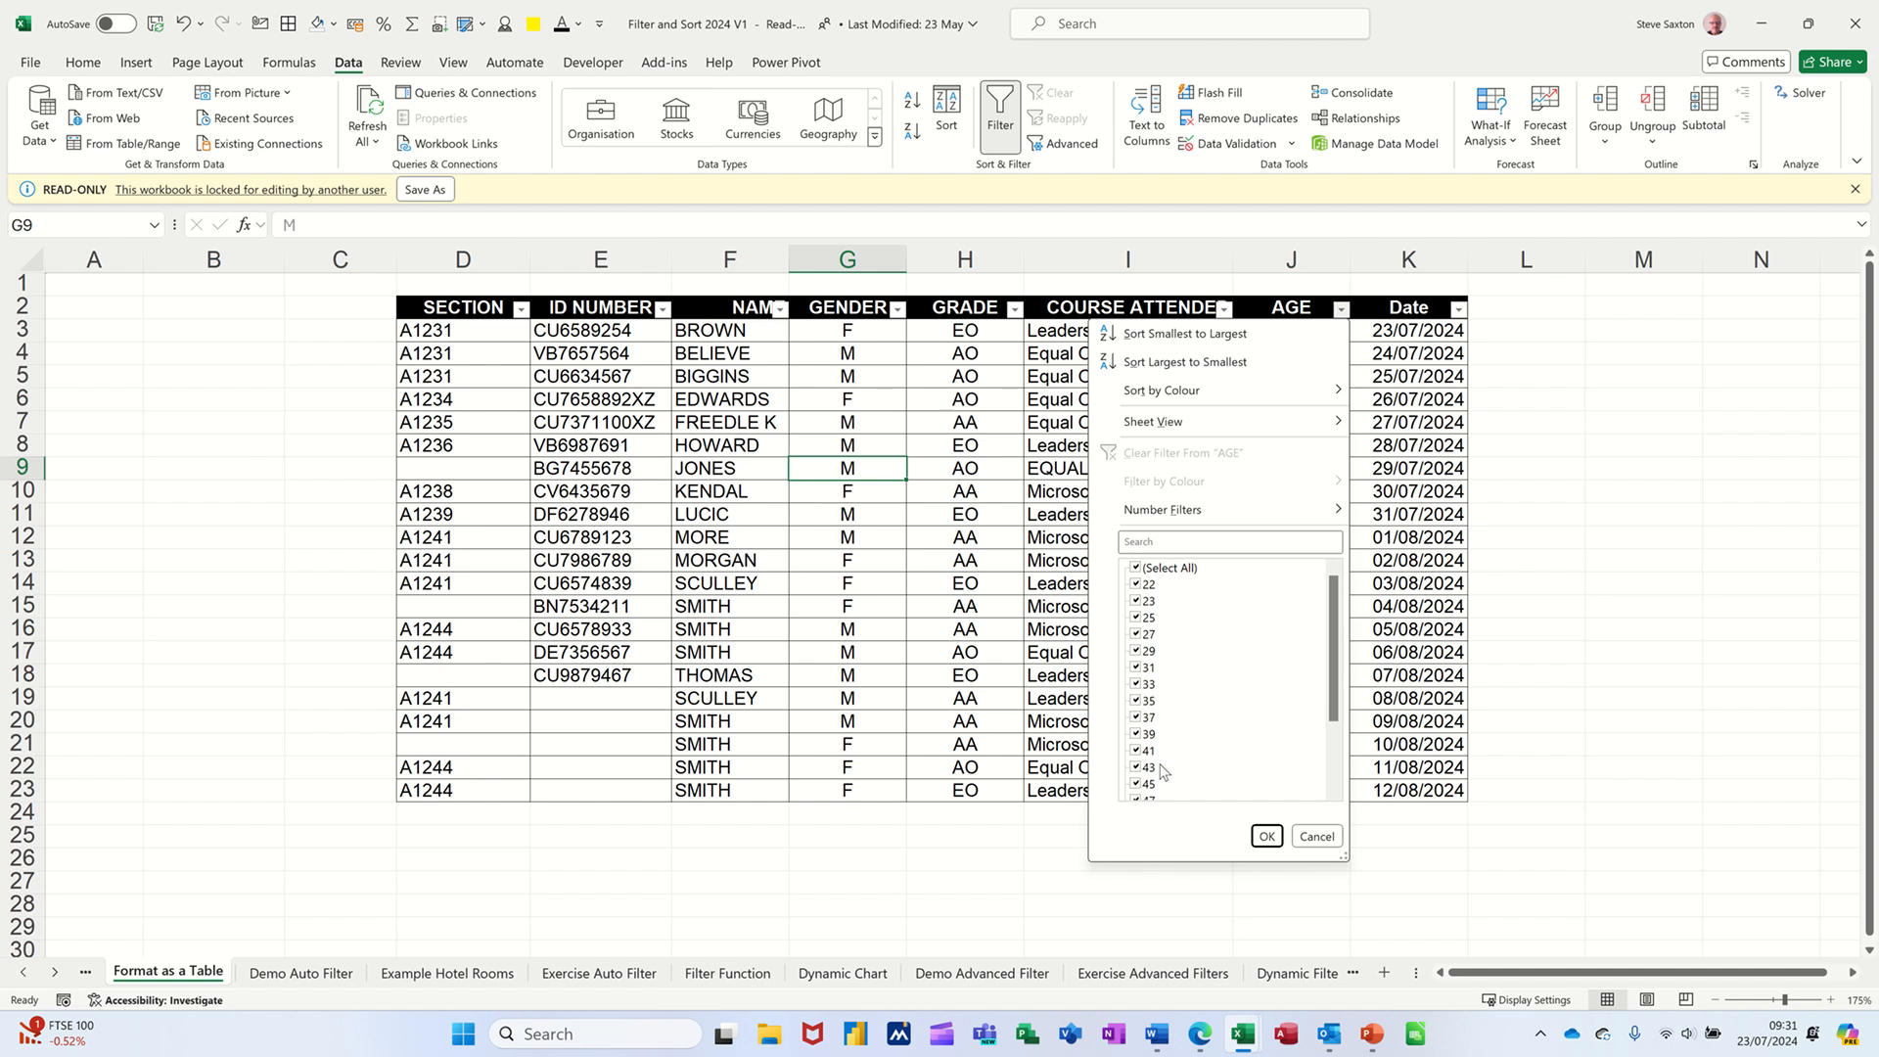
mouse_move(1140, 510)
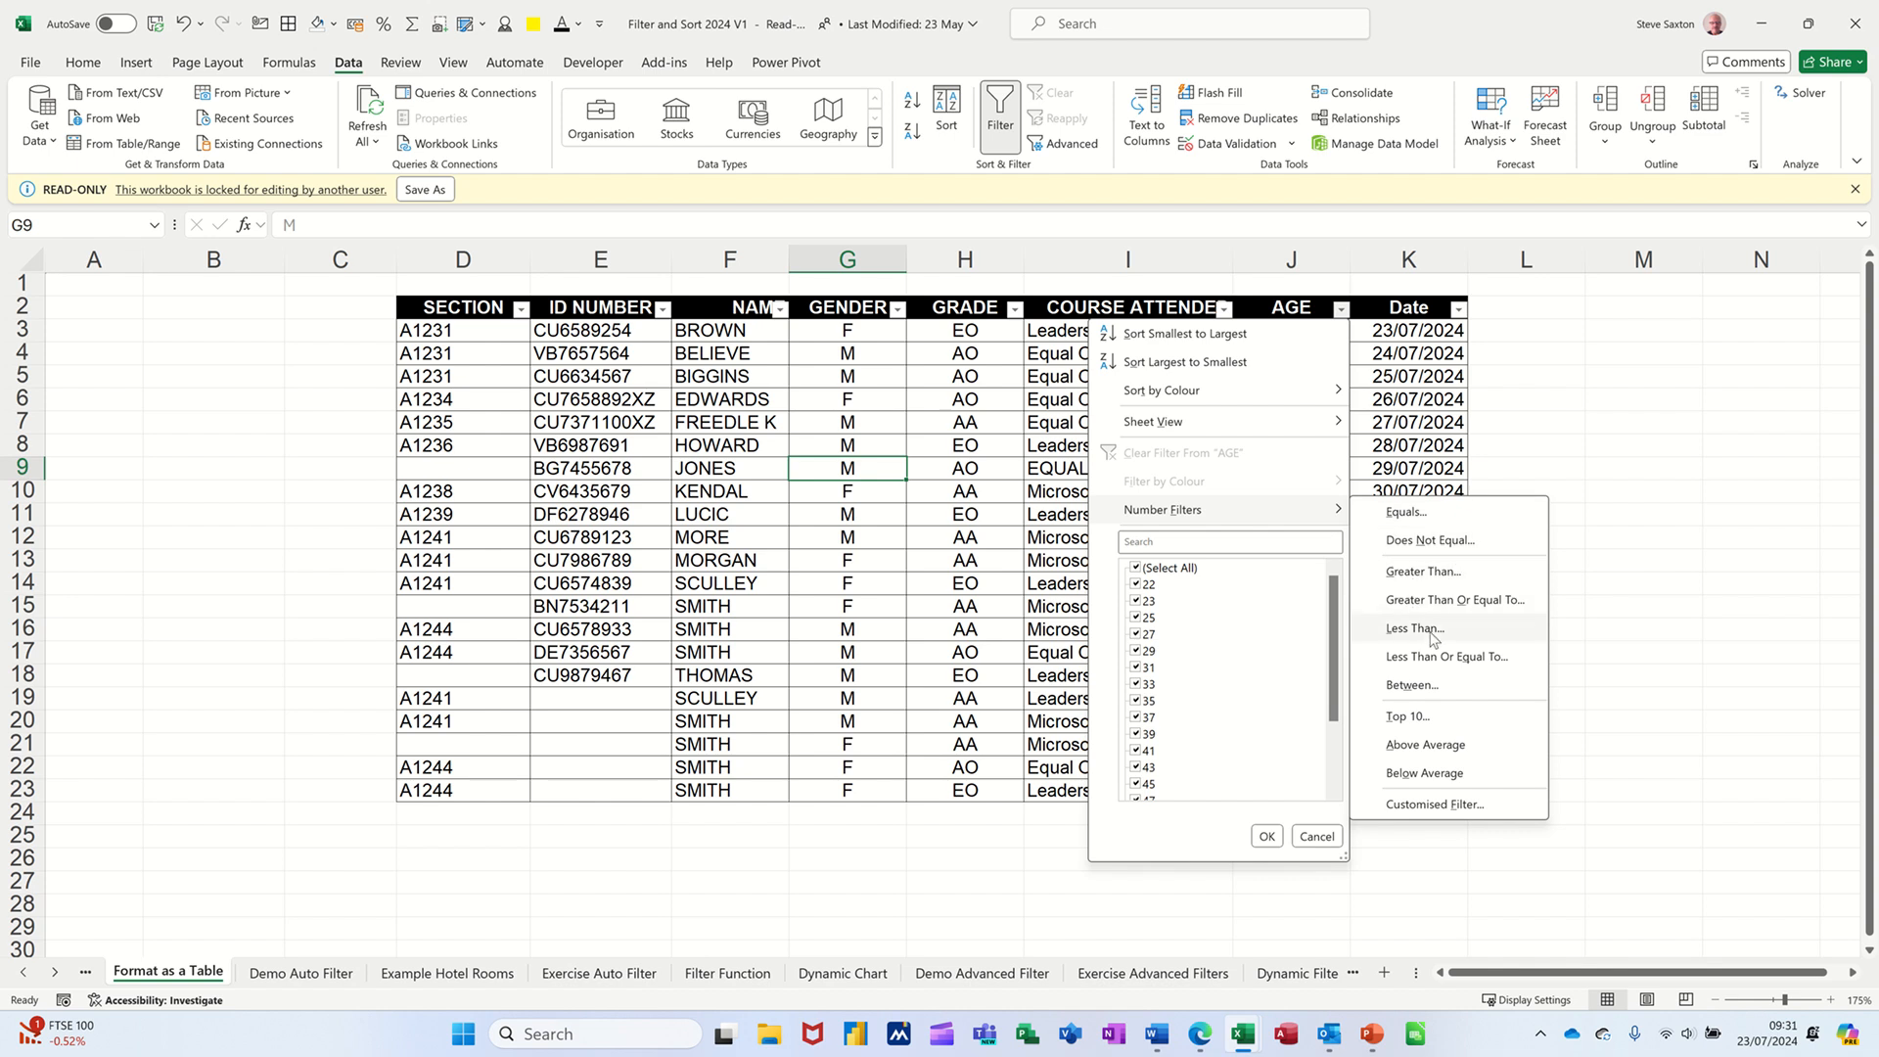
click(1438, 804)
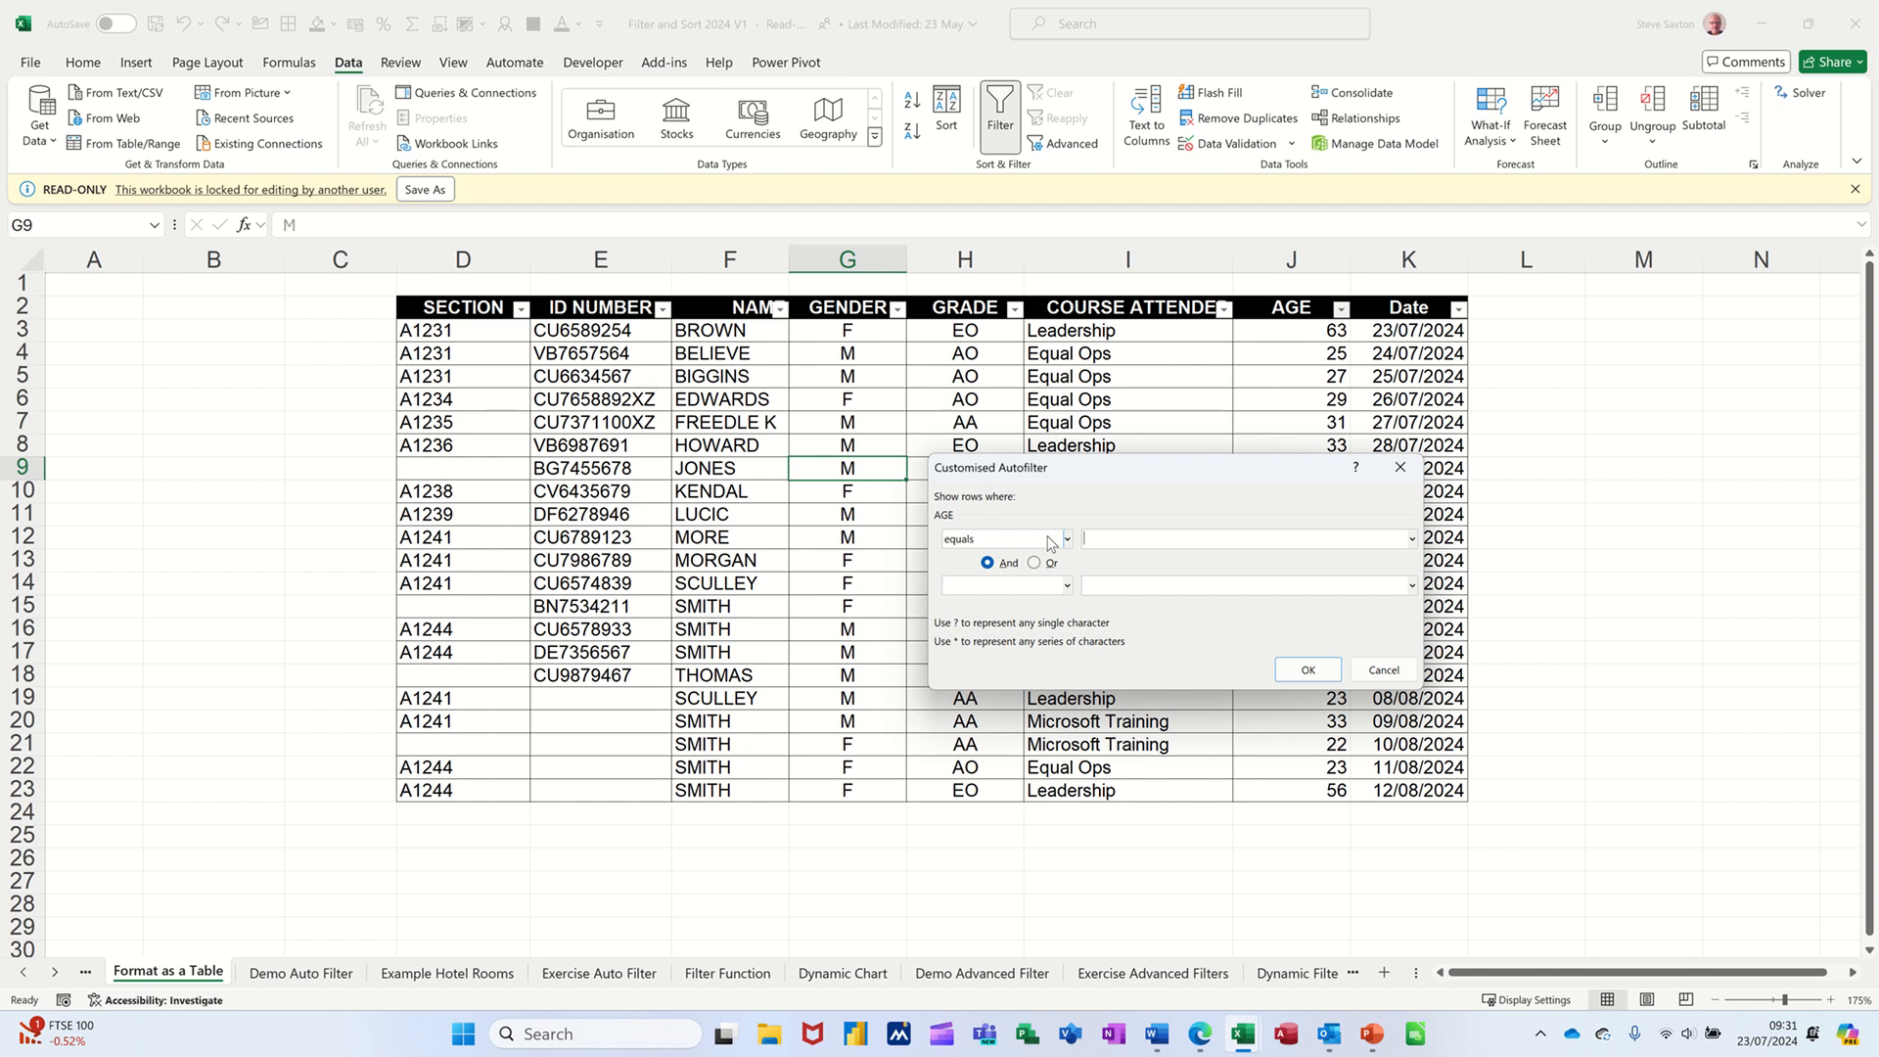
click(1066, 539)
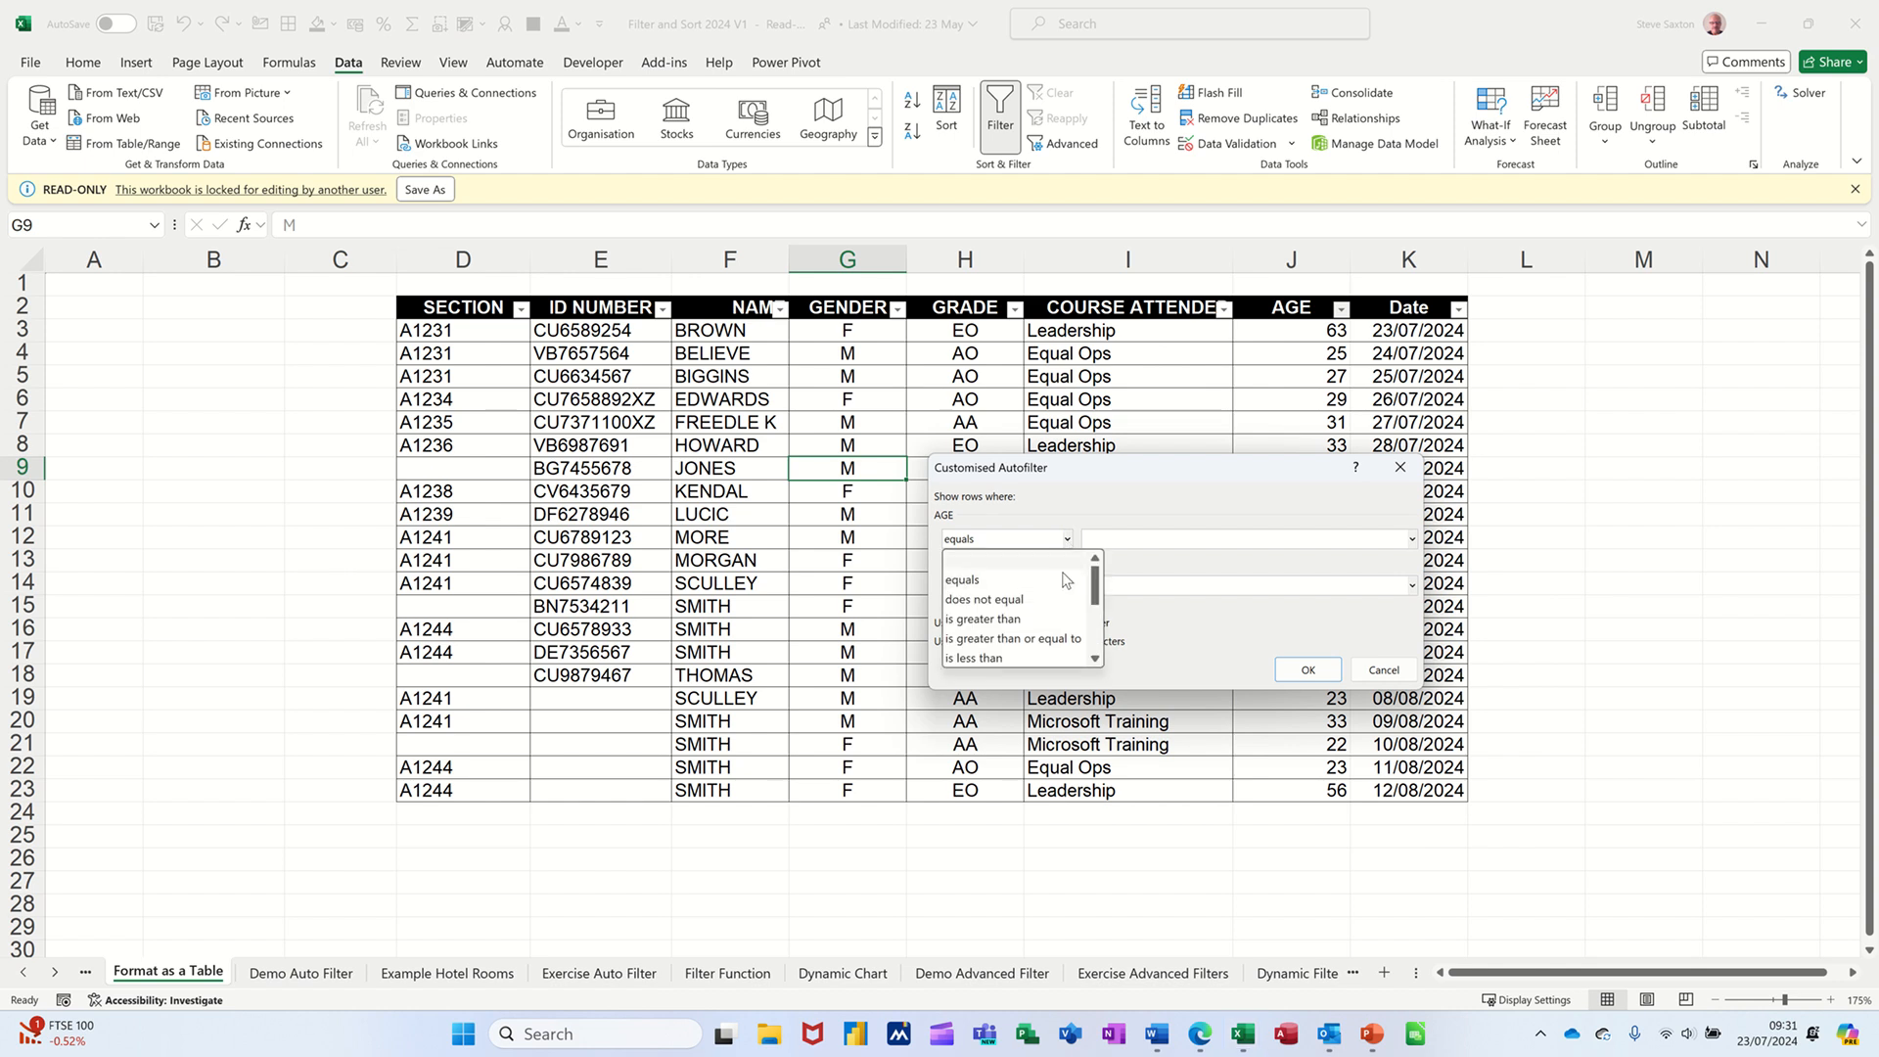
click(981, 619)
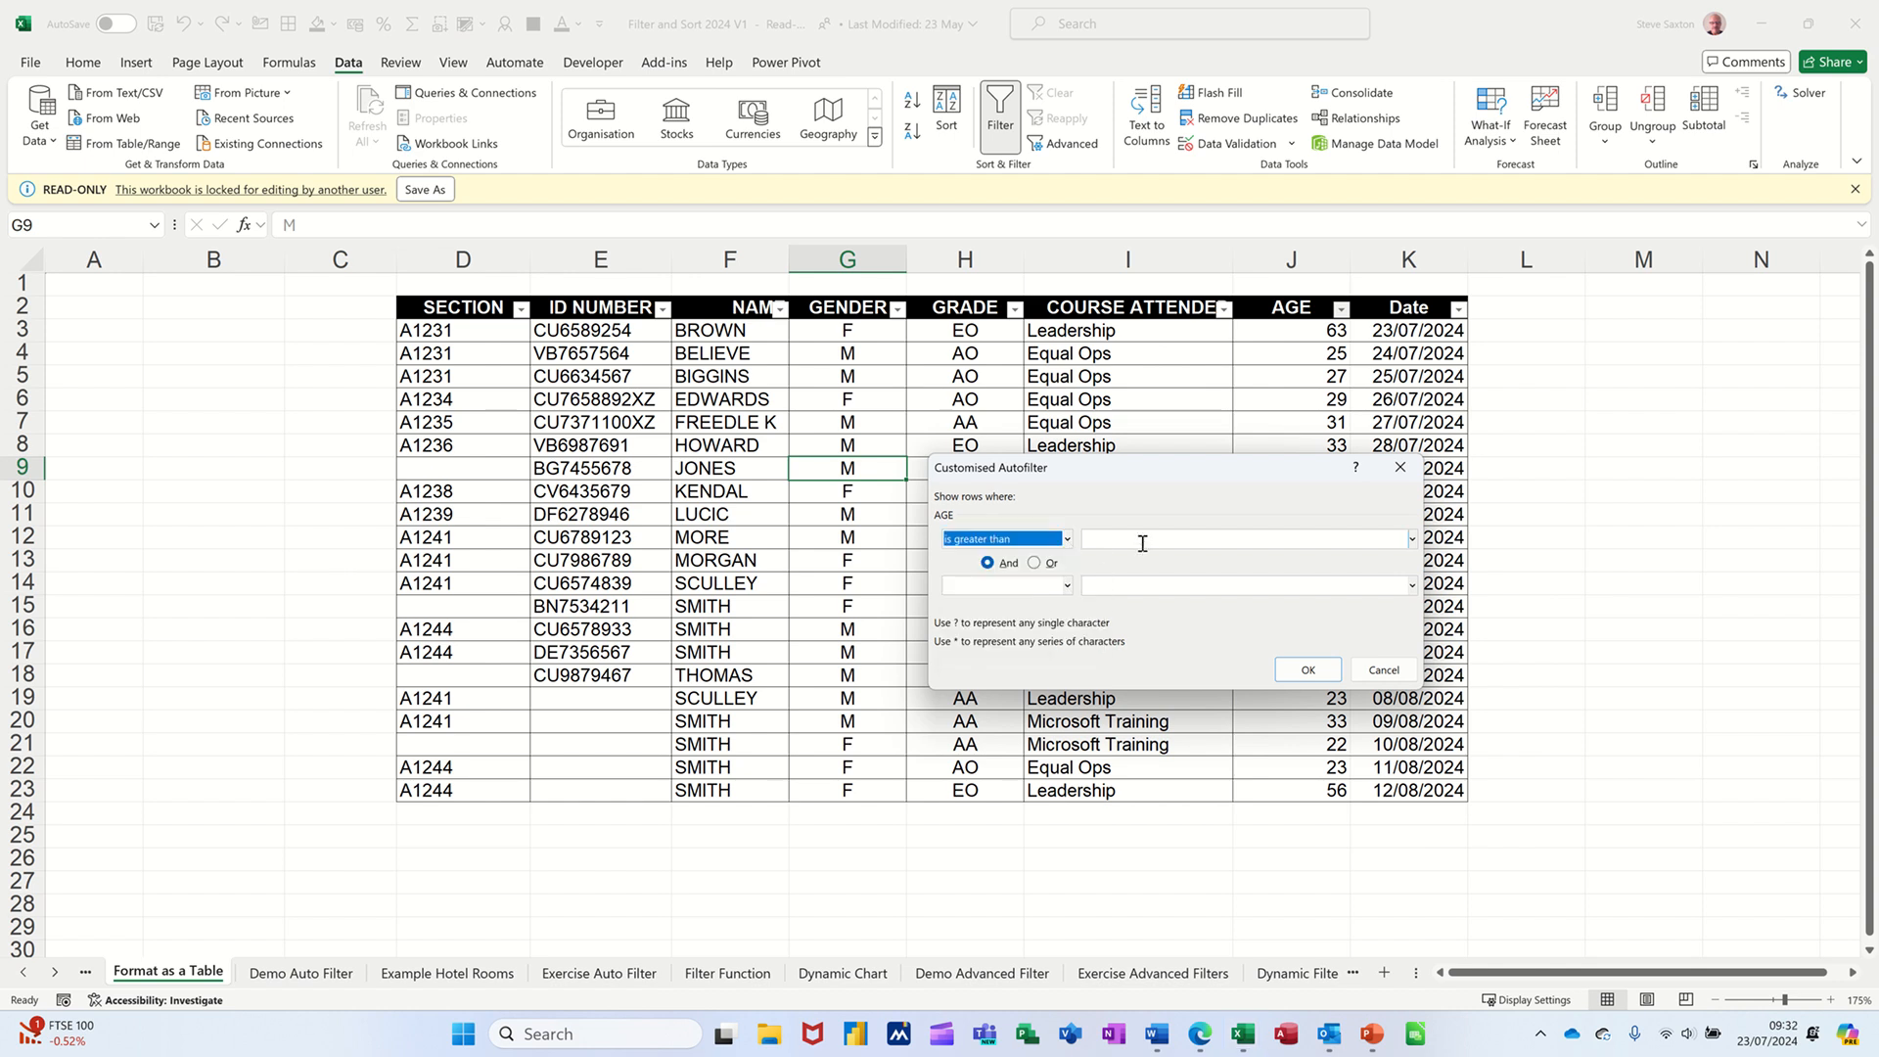
click(1142, 541)
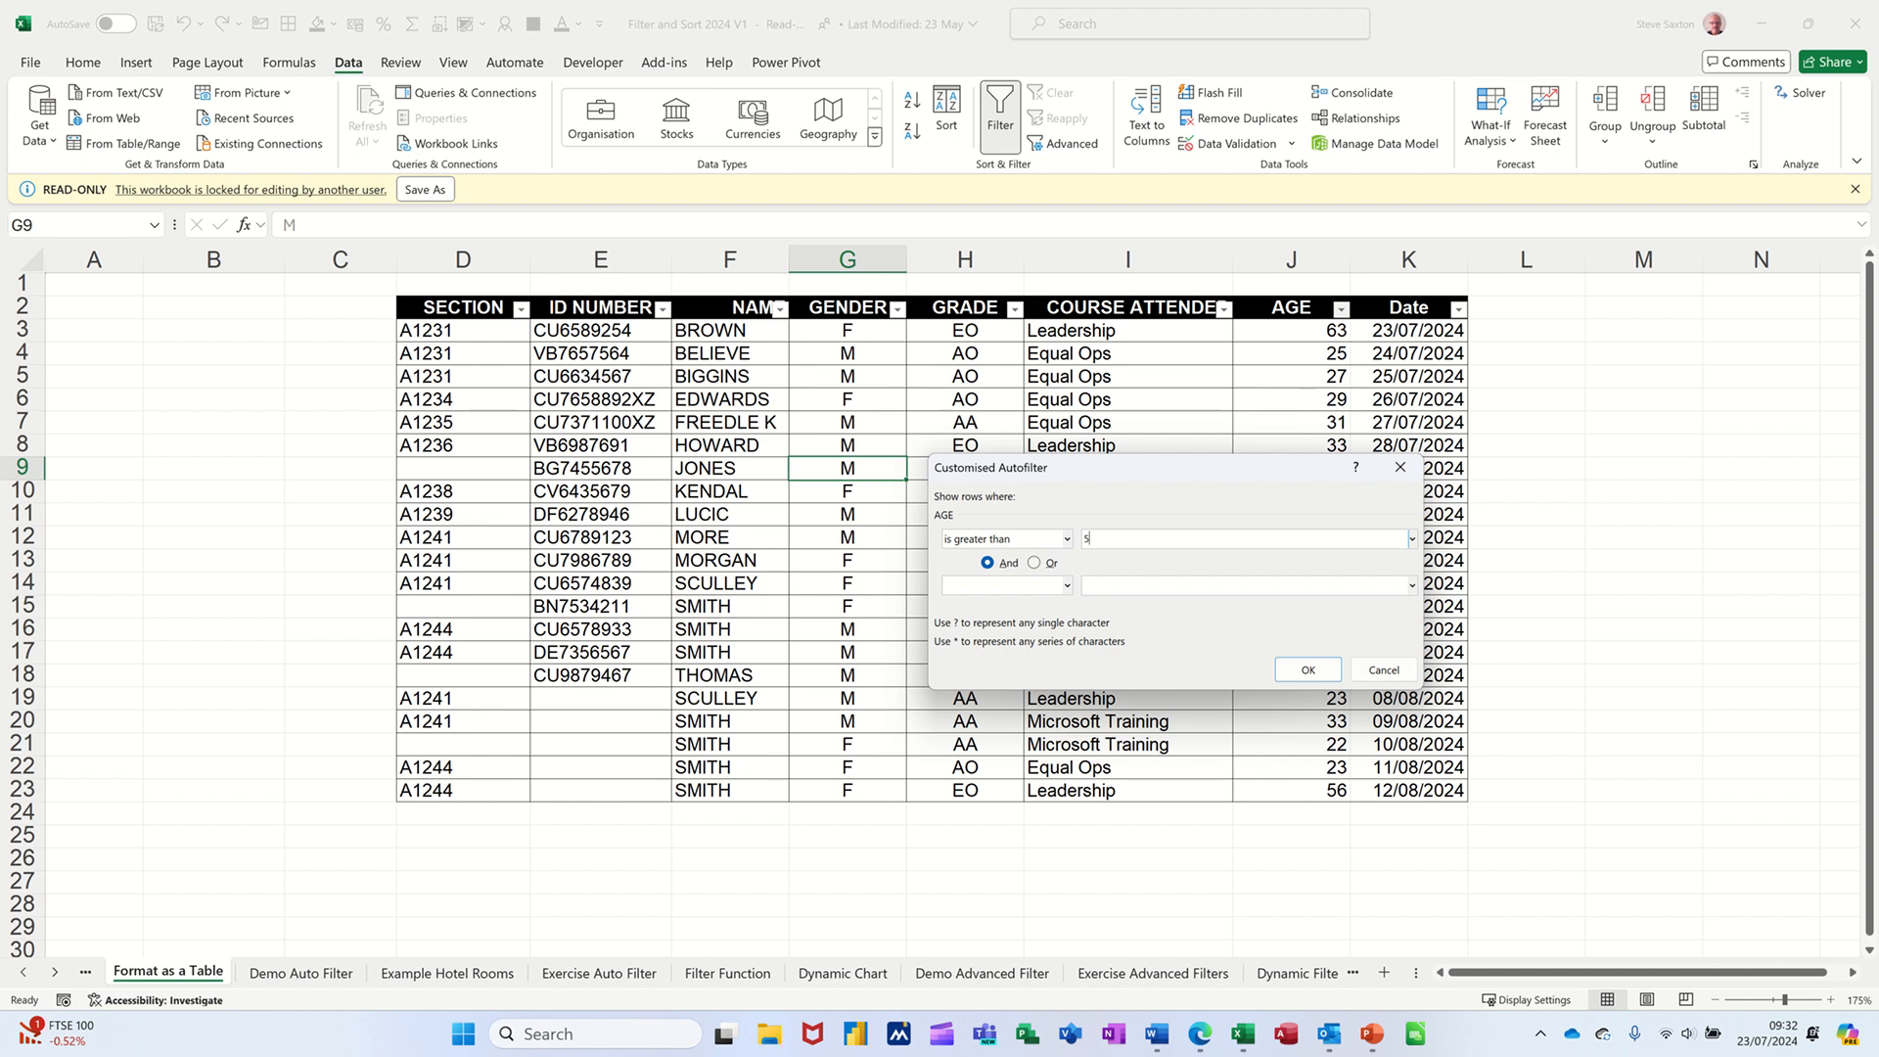
click(1069, 586)
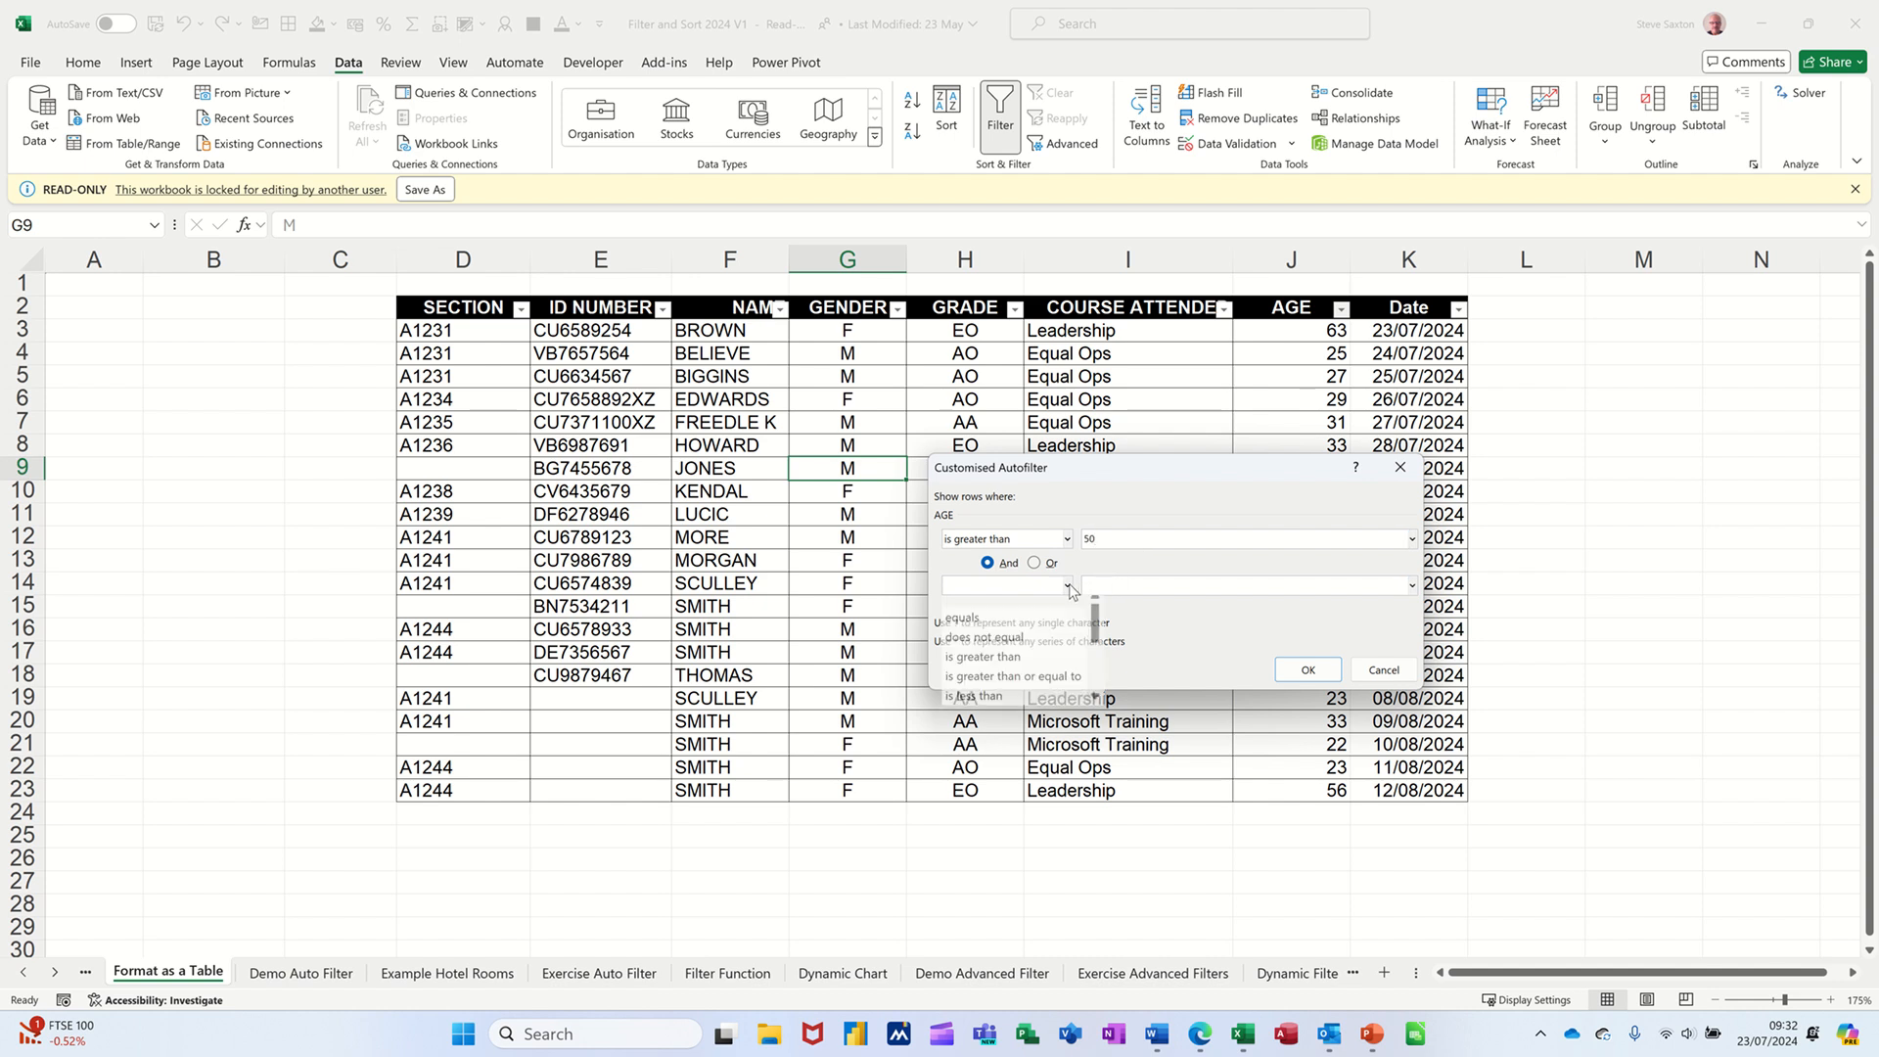
click(991, 706)
click(1133, 584)
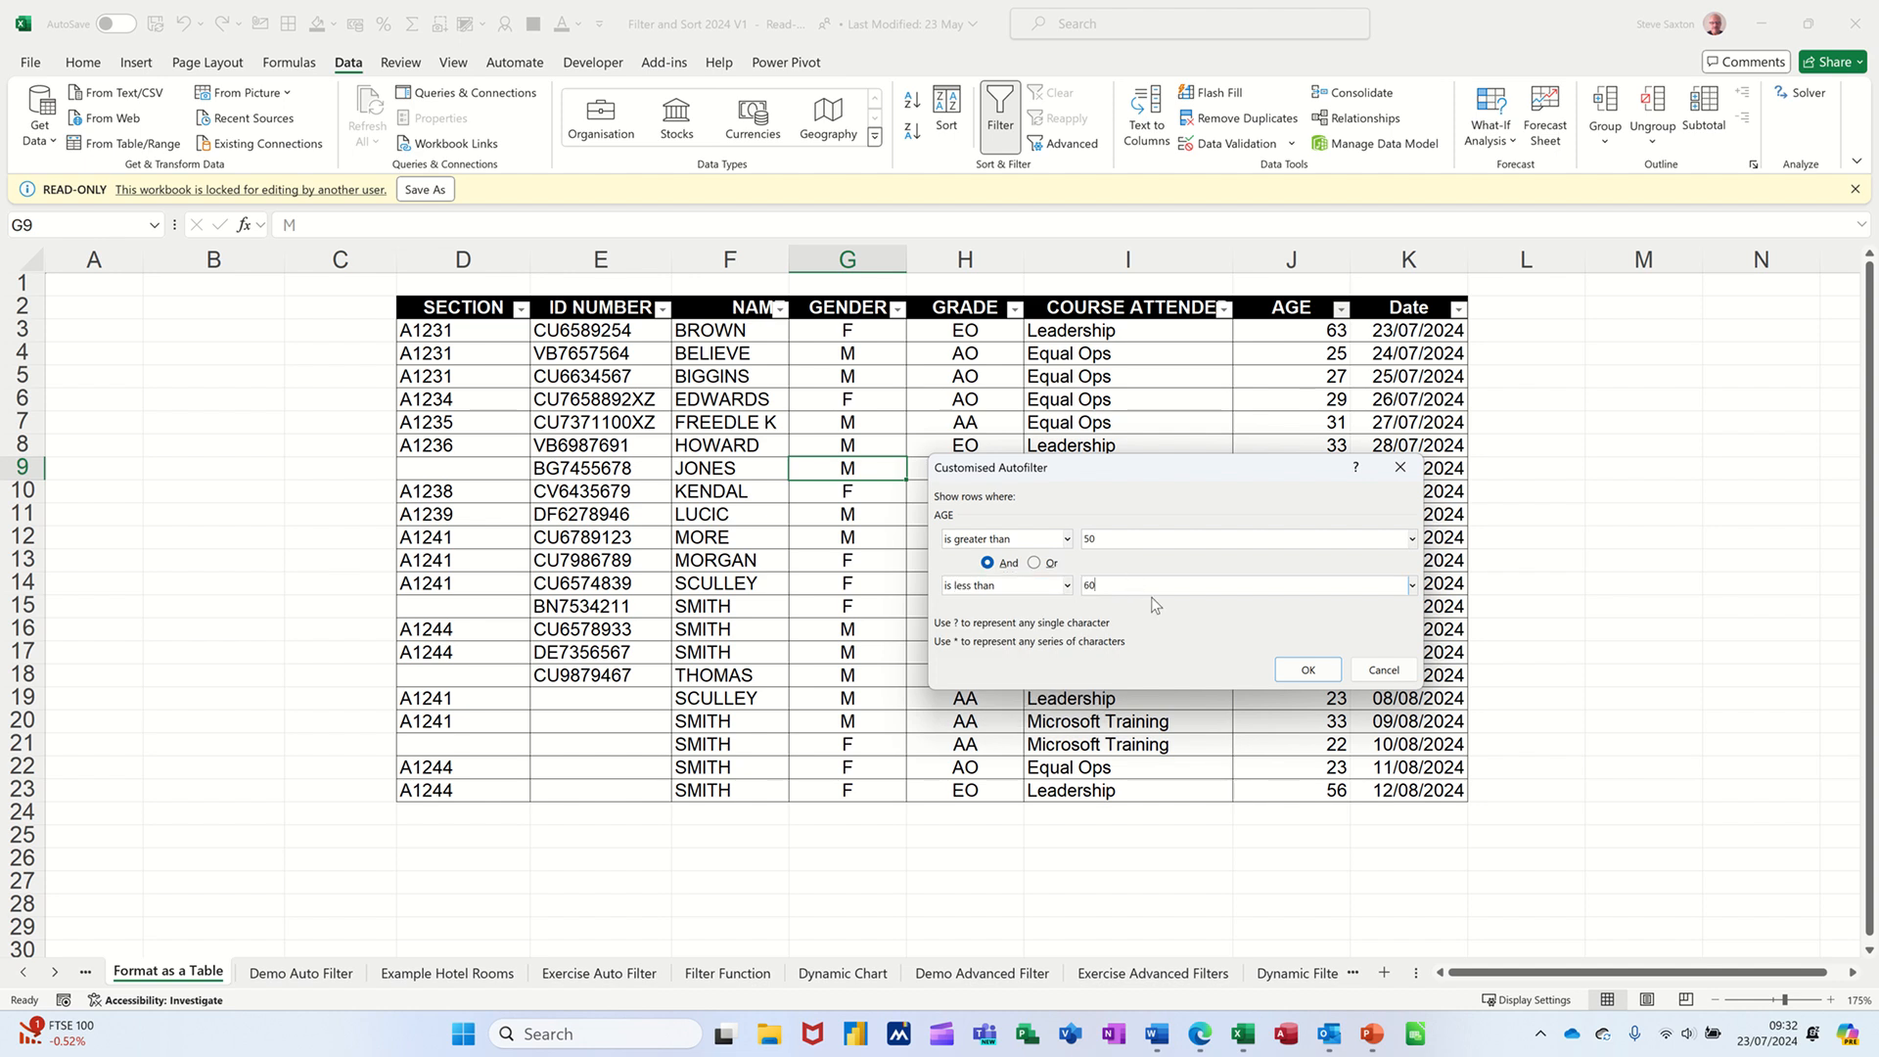
click(1299, 668)
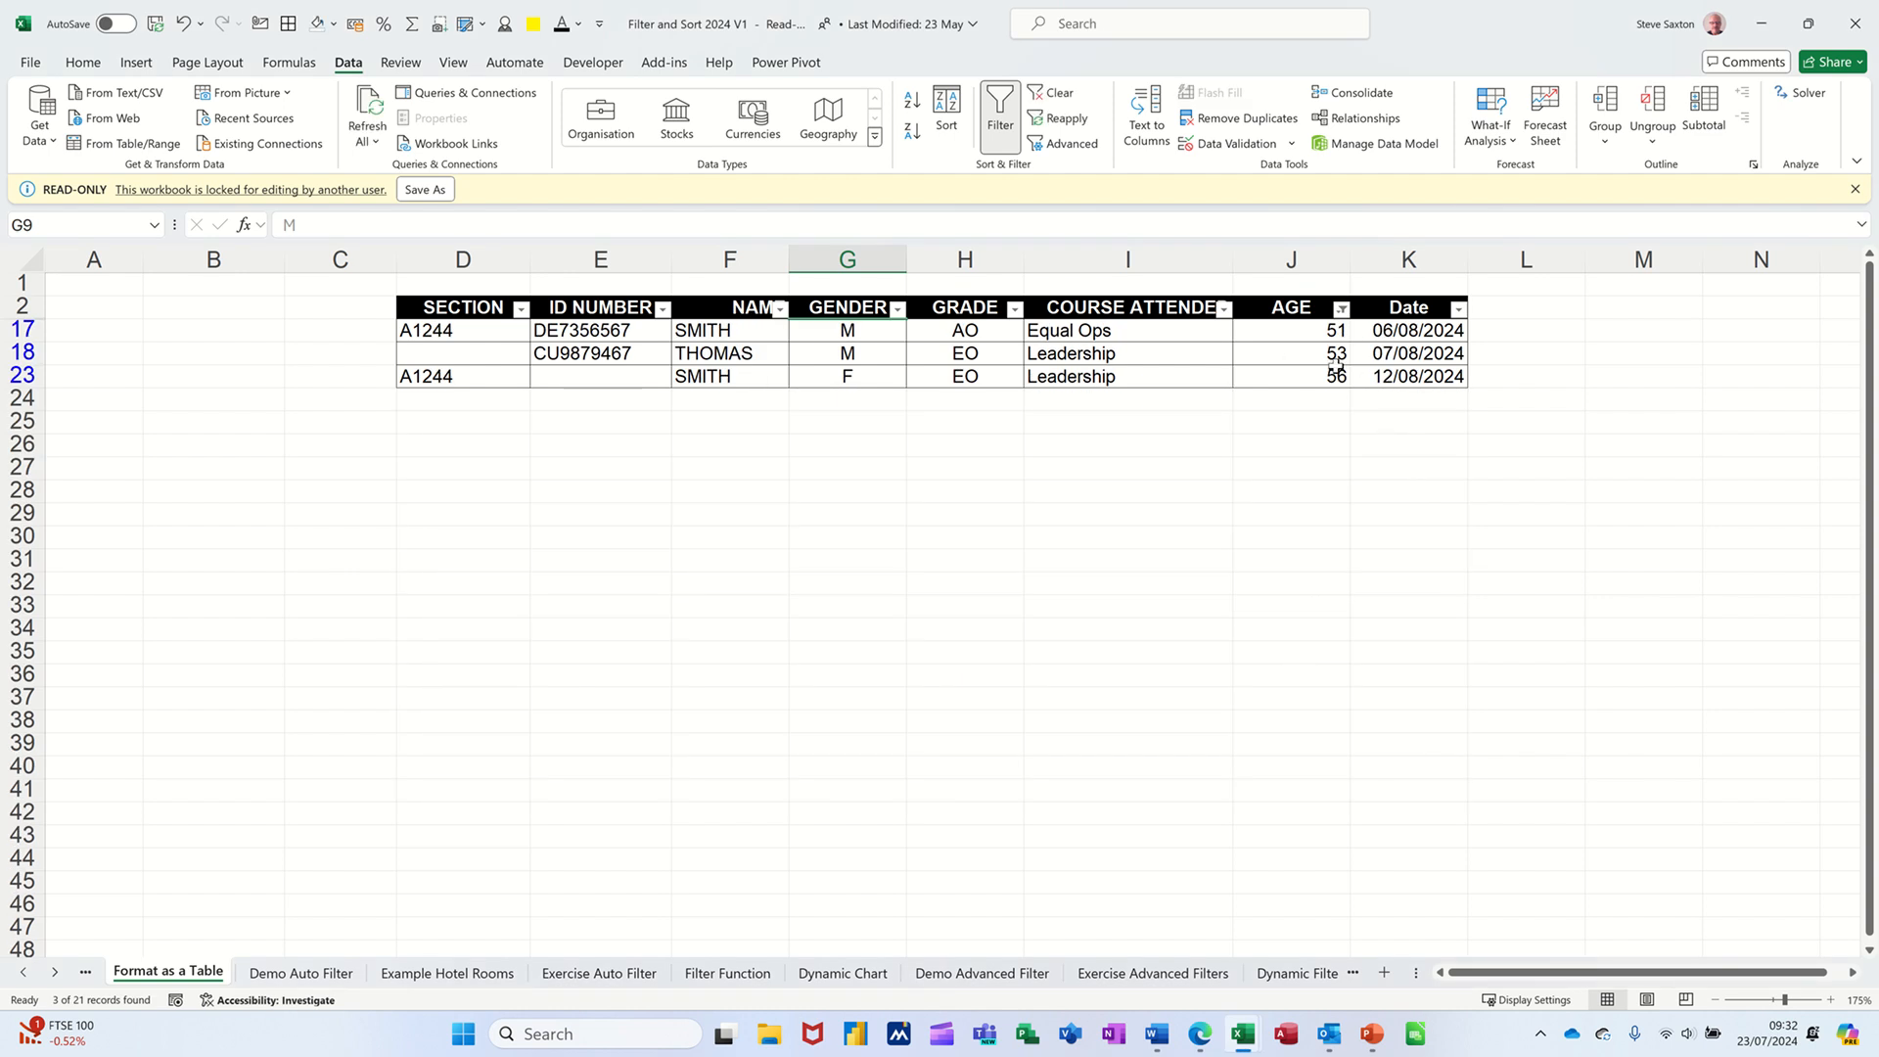
click(1056, 99)
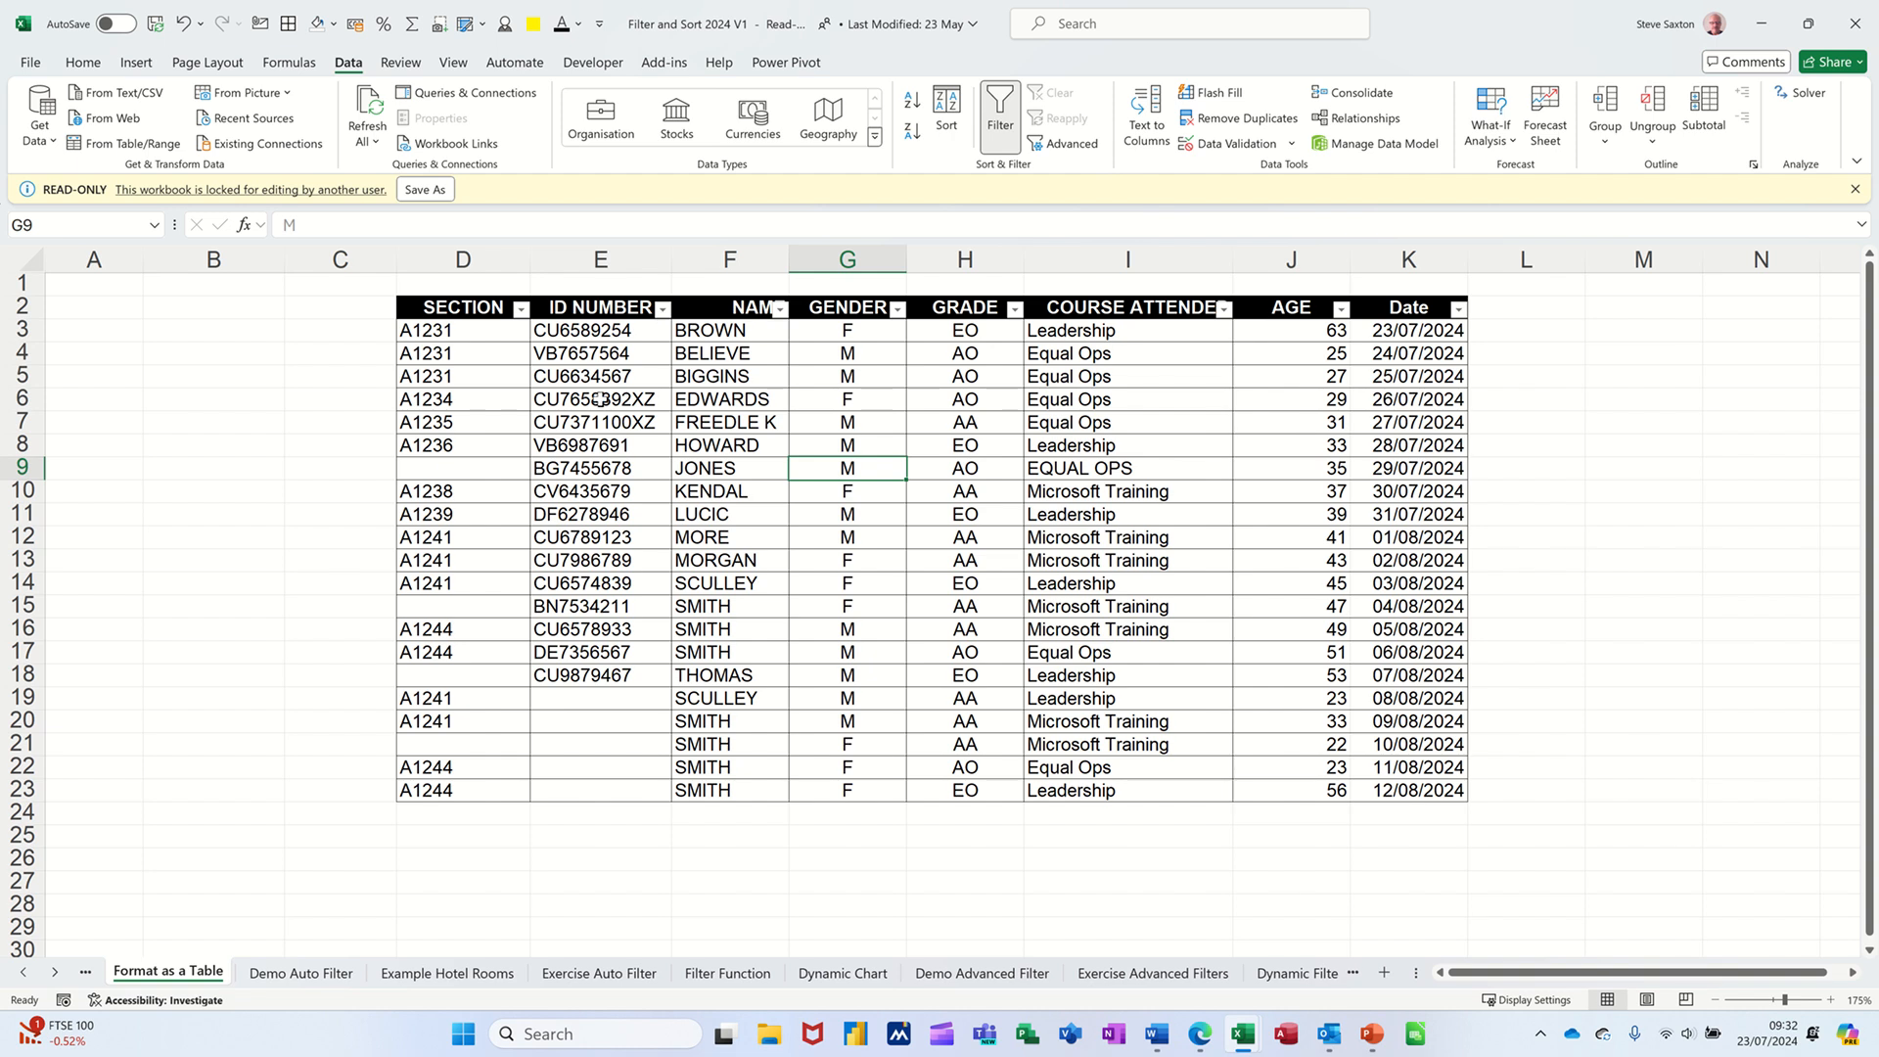
Start a customised filter on the ID NUMBER column with the first condition set to begins with cu.
drag(600, 399, 599, 418)
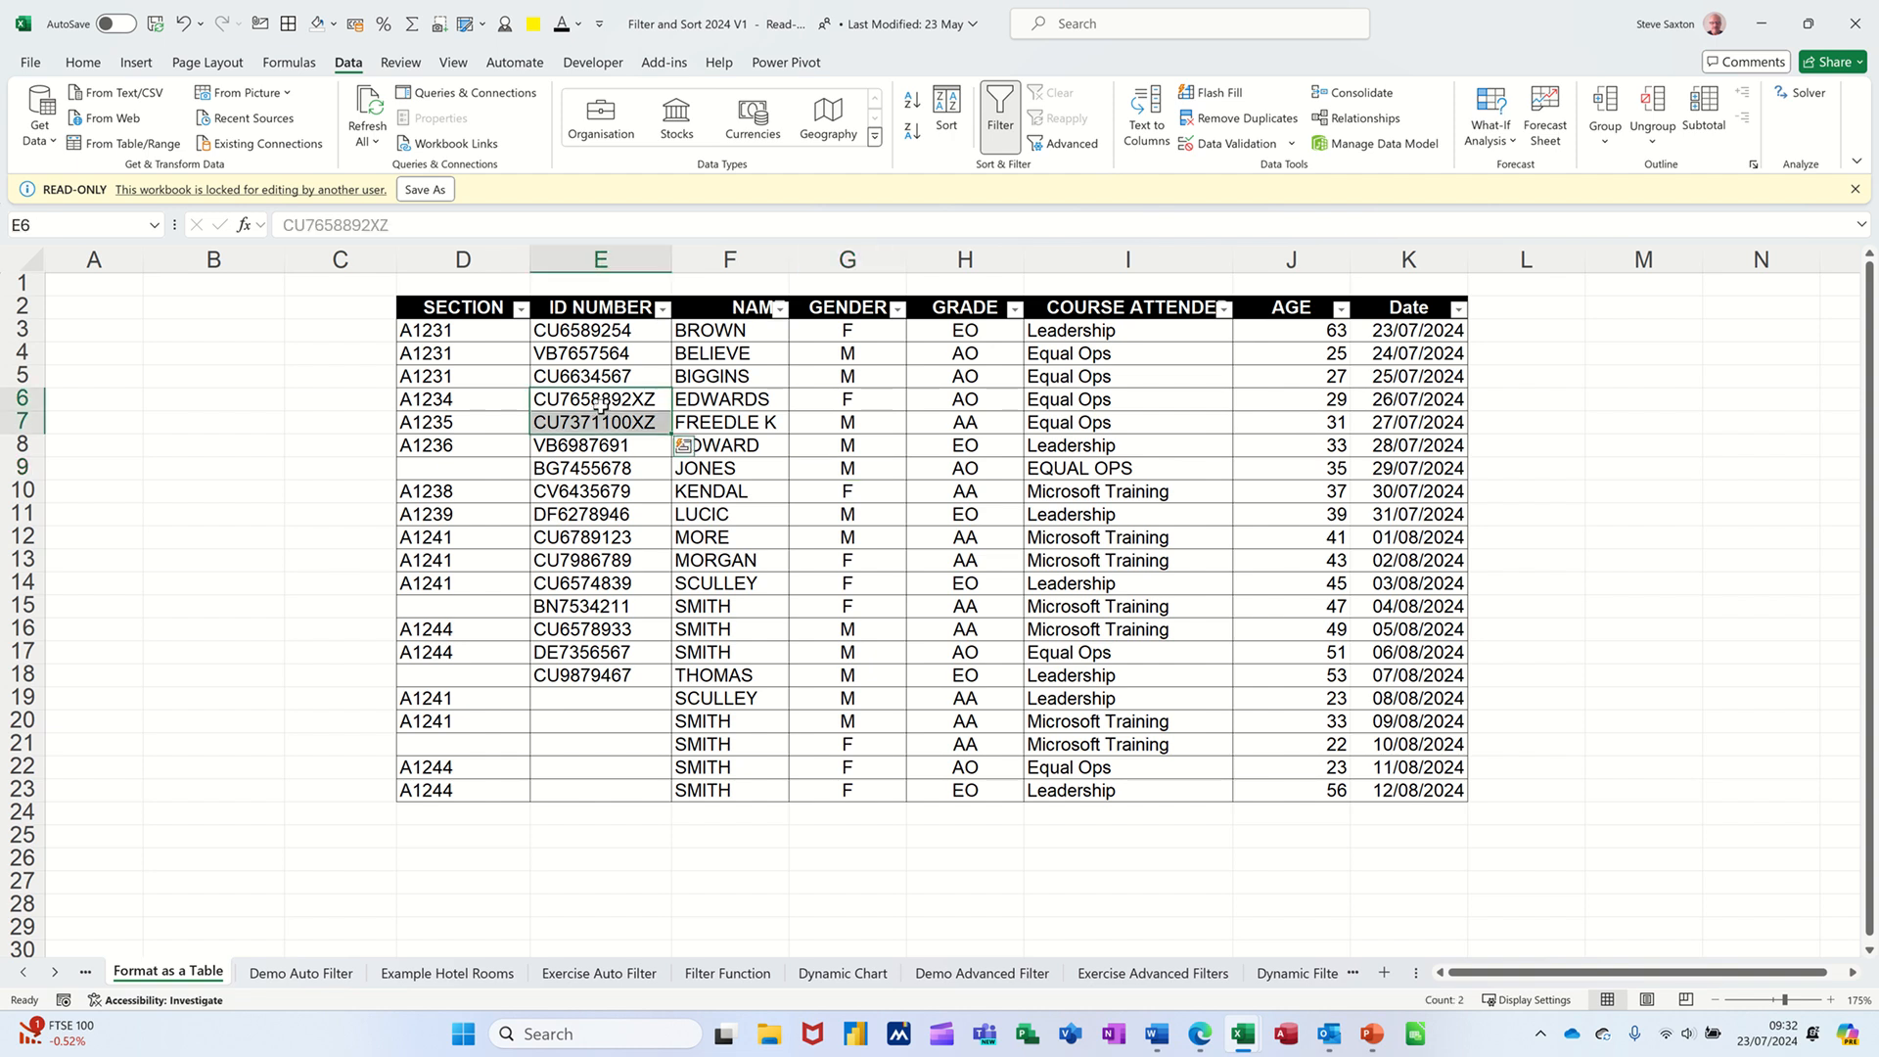
click(641, 399)
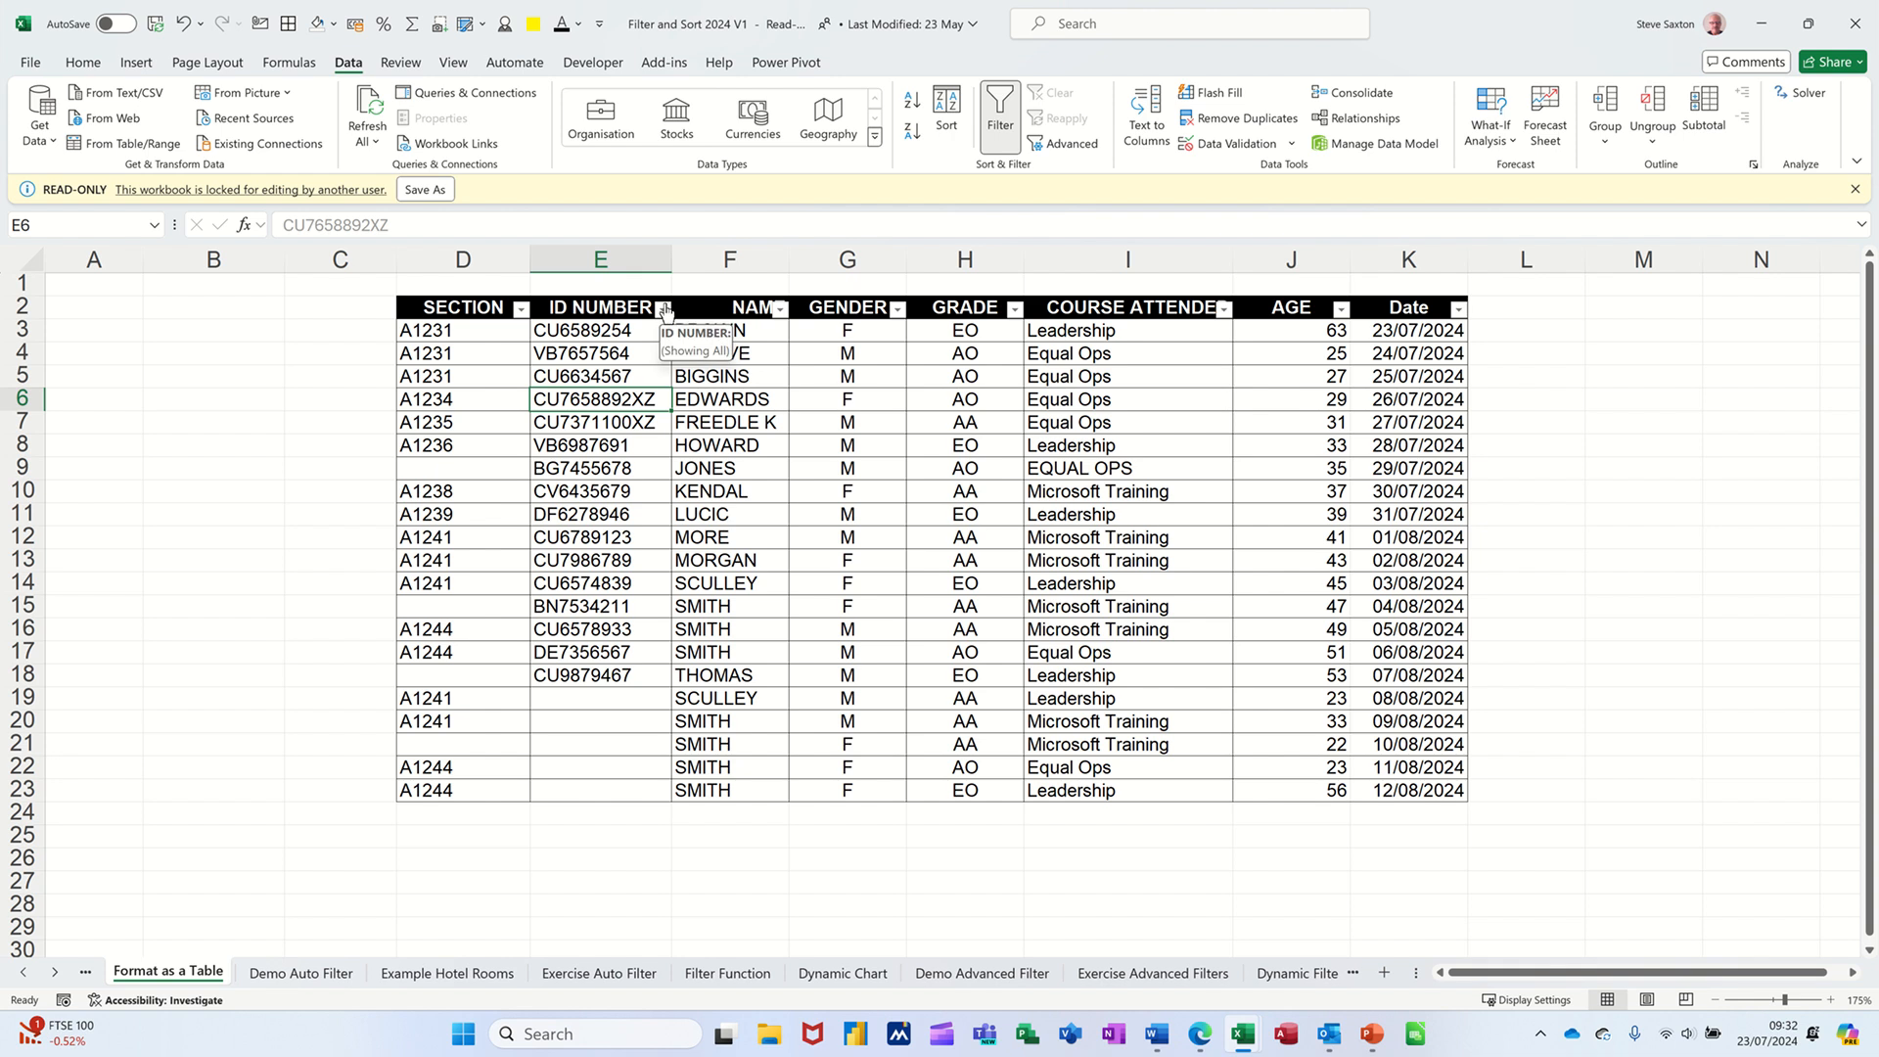
click(663, 309)
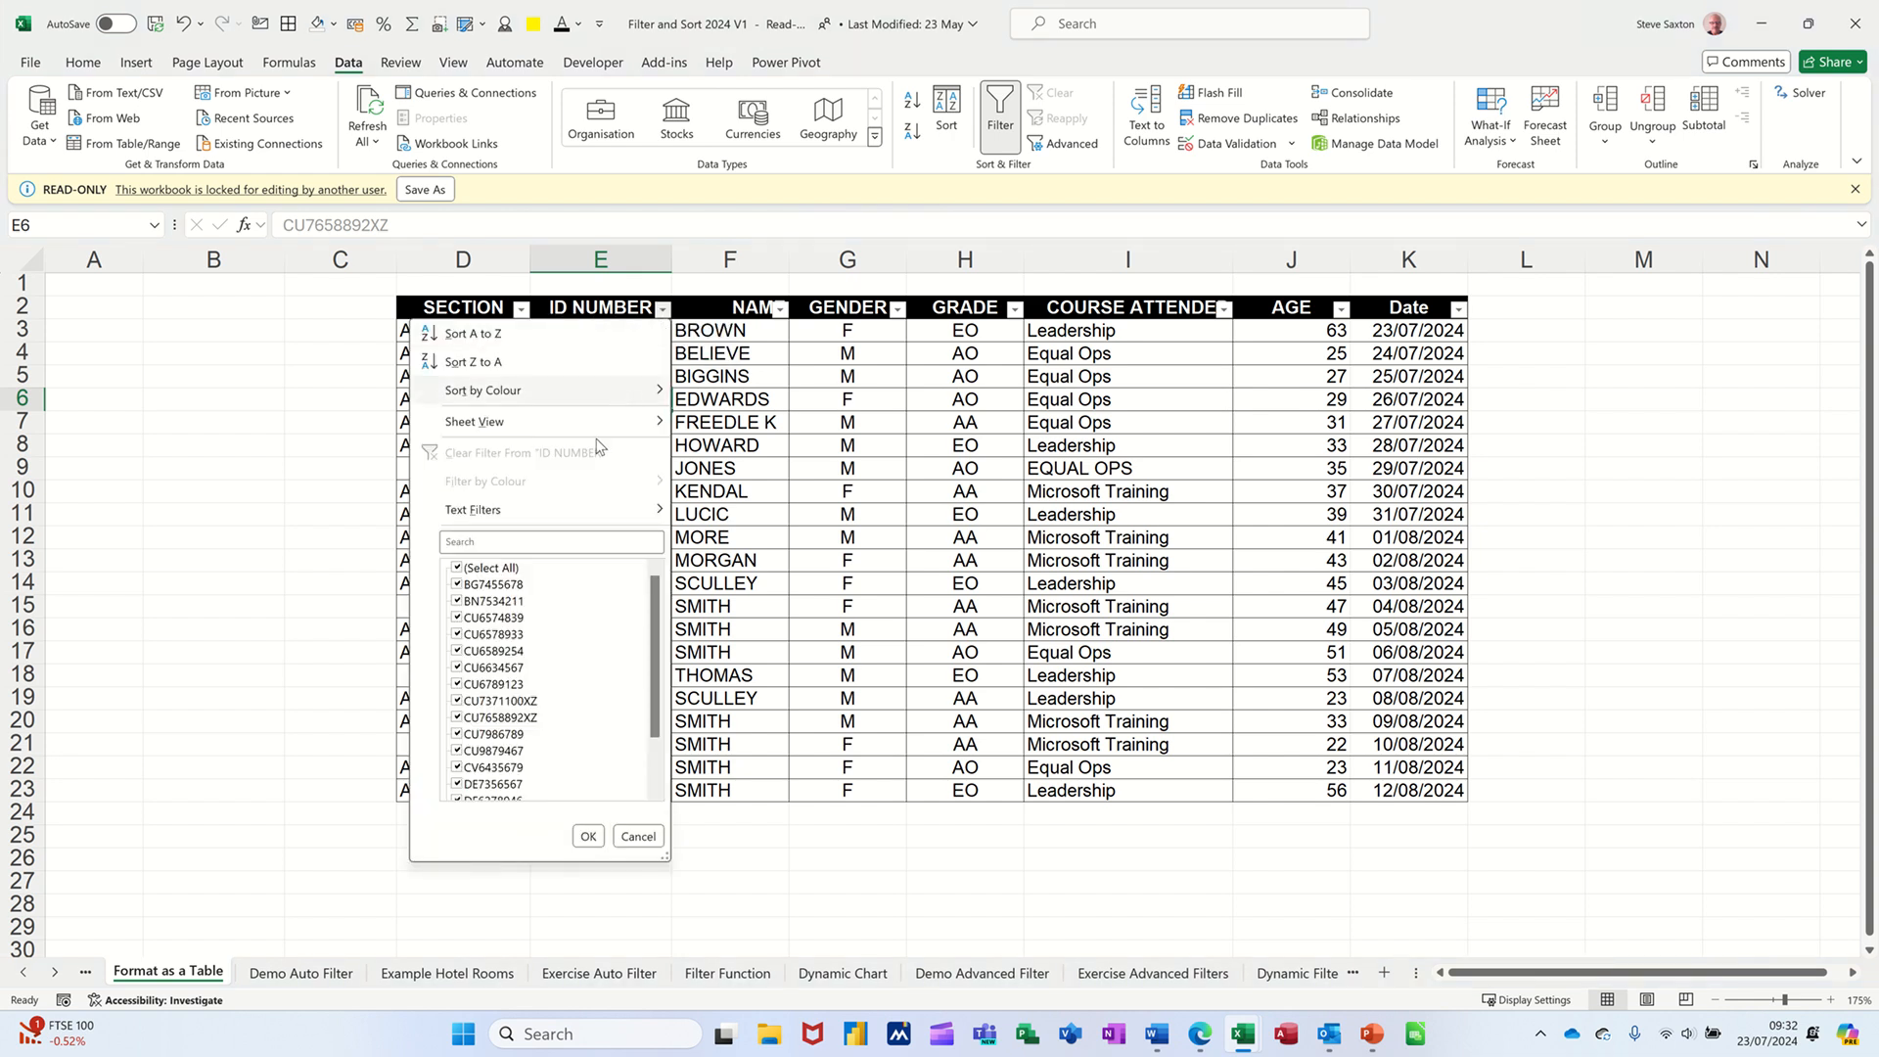
mouse_move(588, 516)
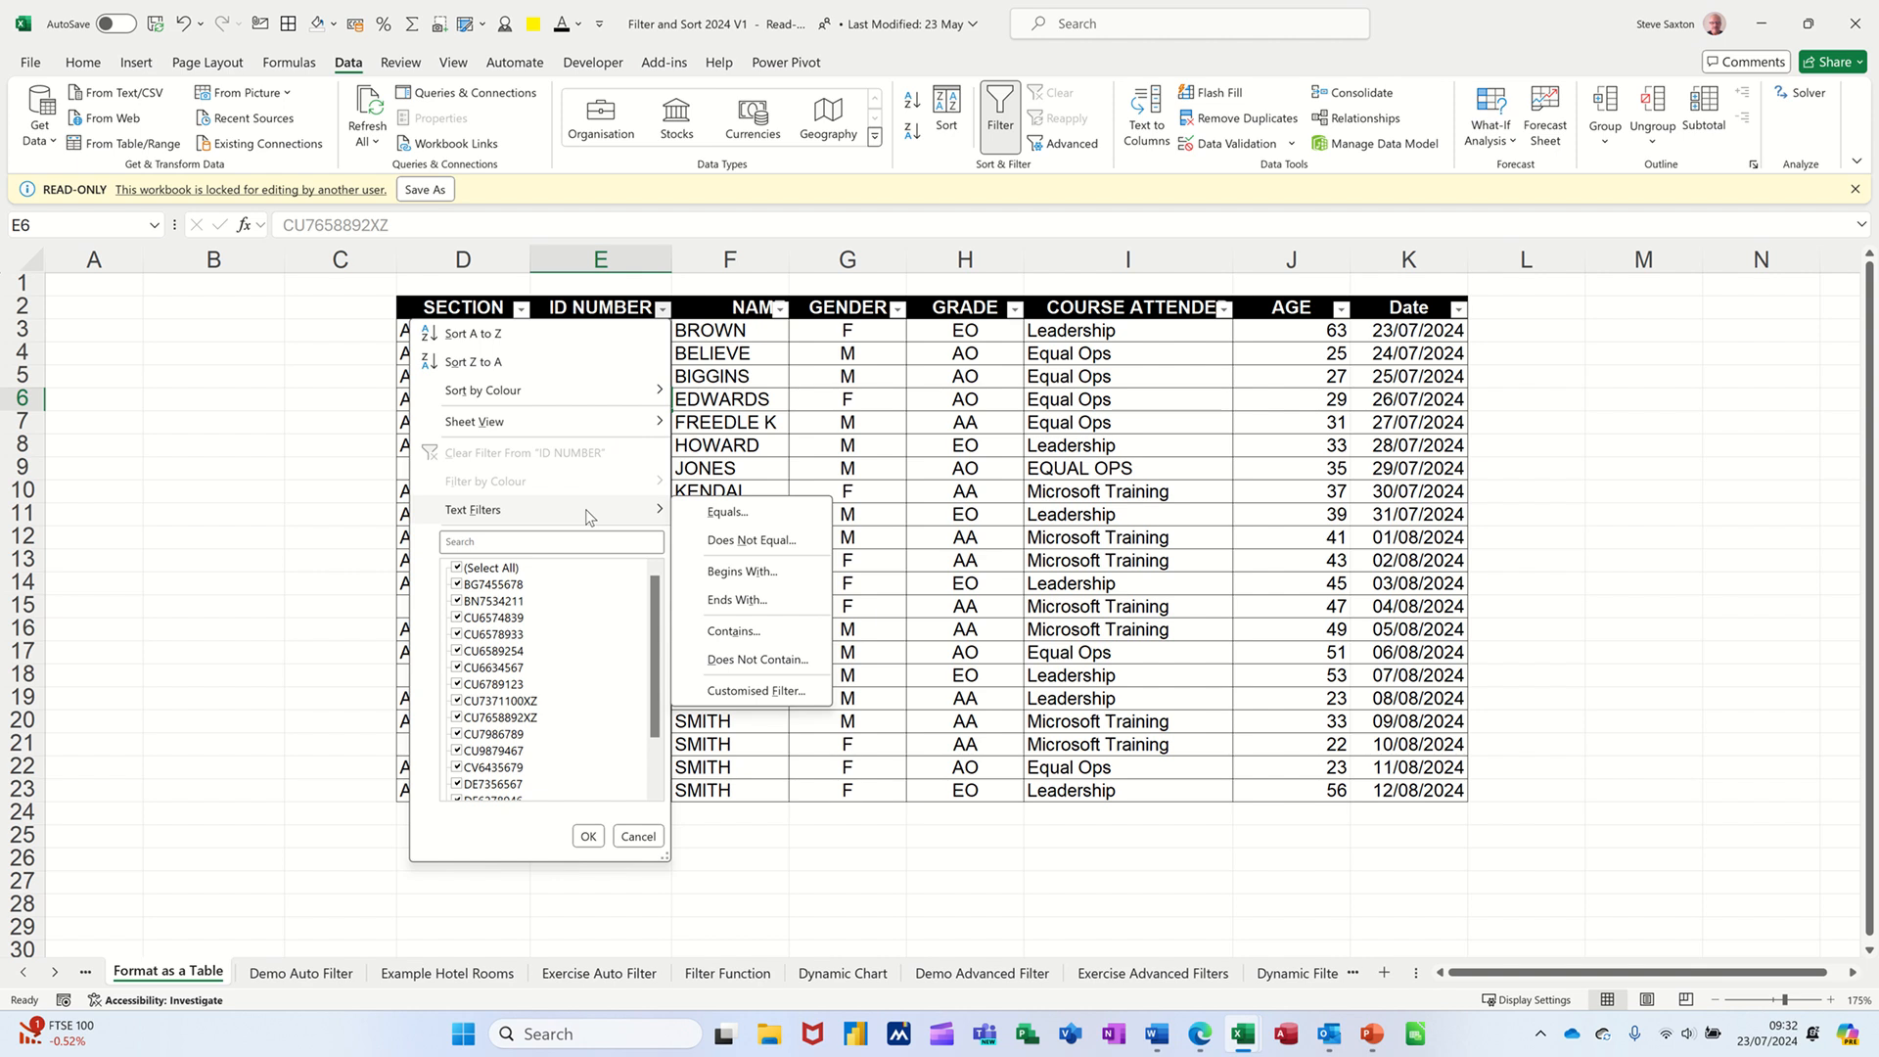
click(735, 691)
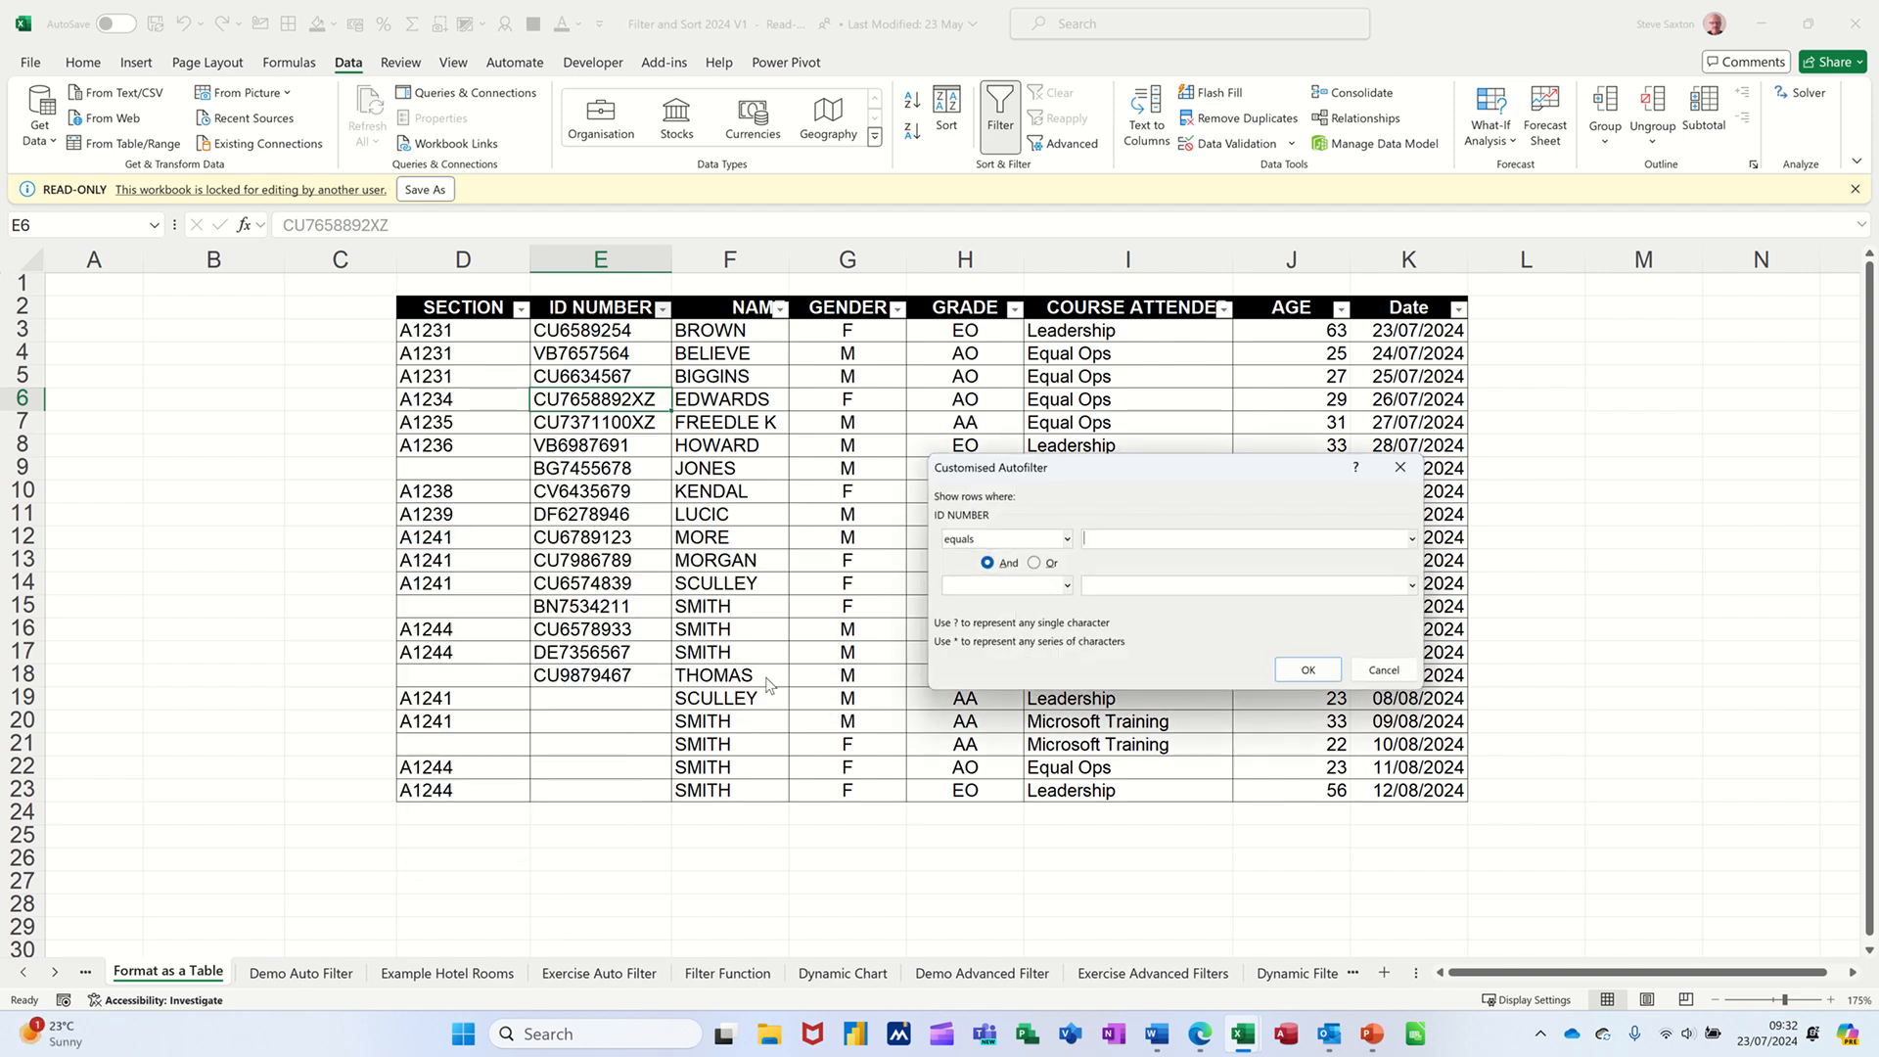
click(1067, 539)
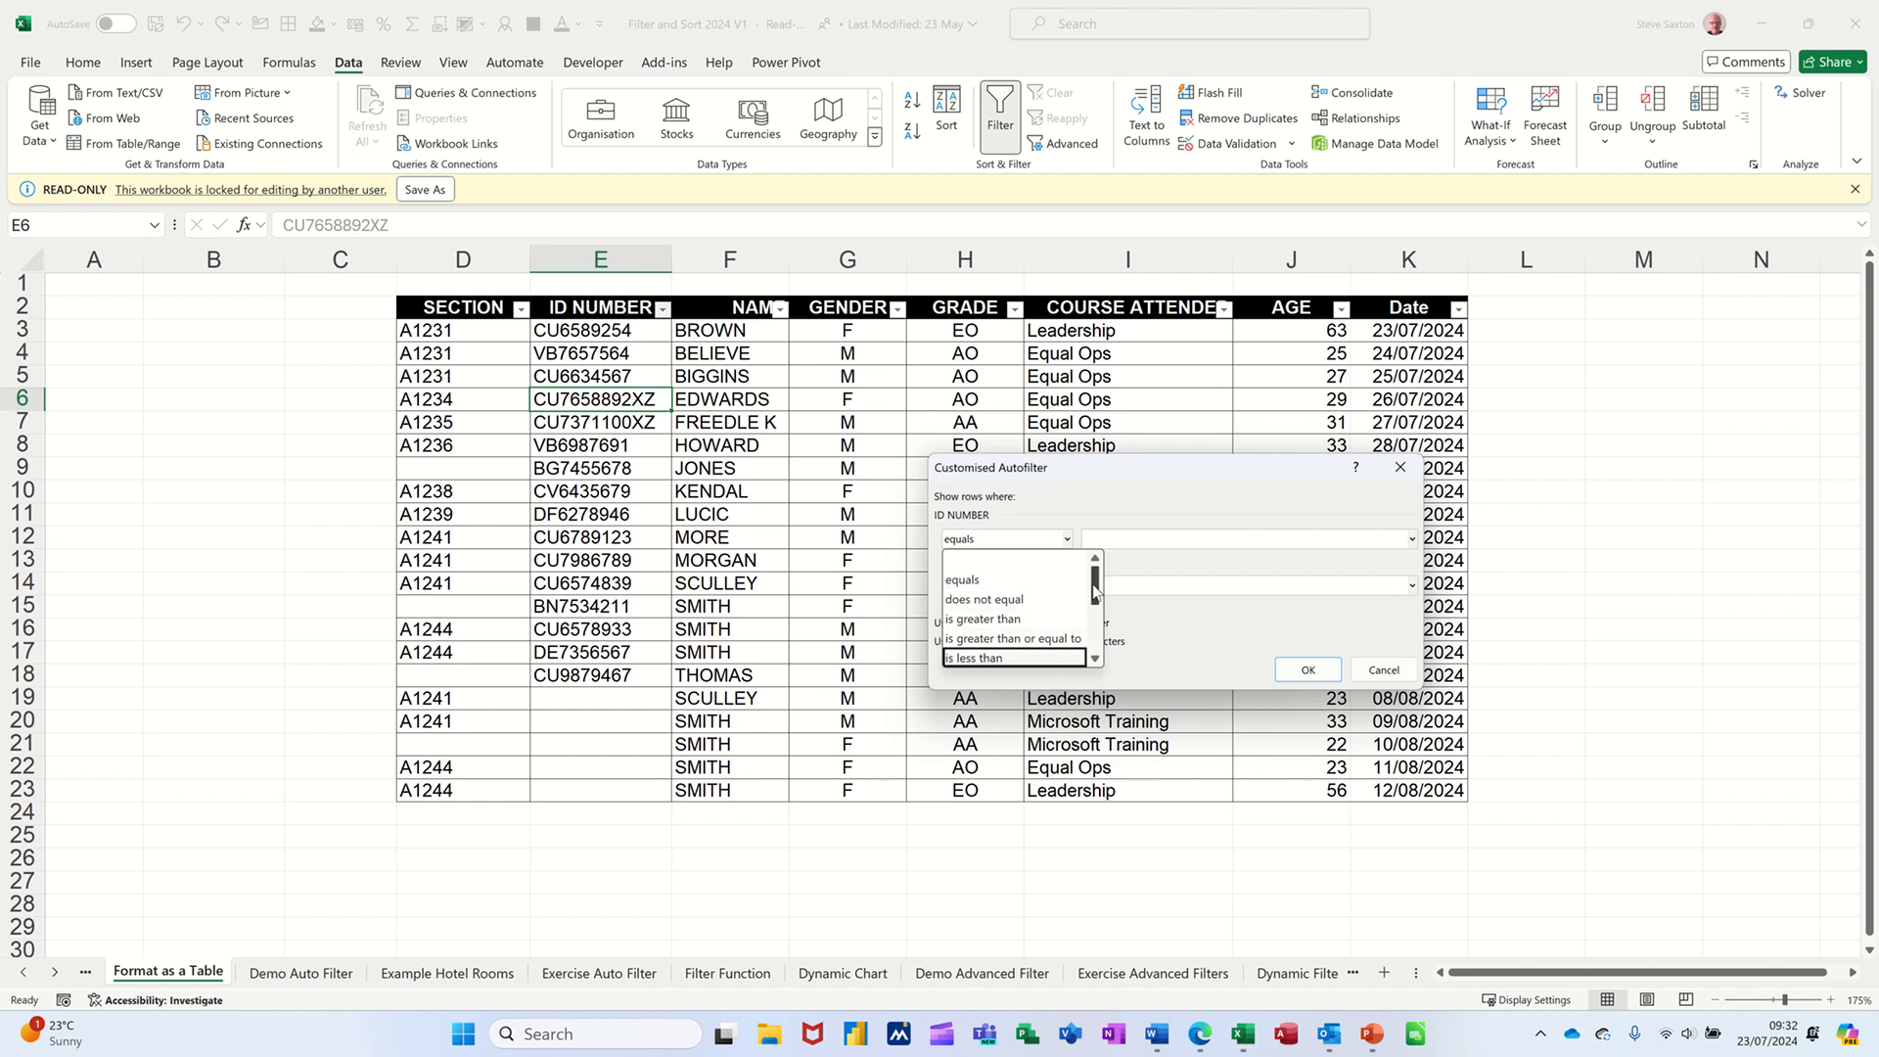
drag(1095, 587, 1095, 613)
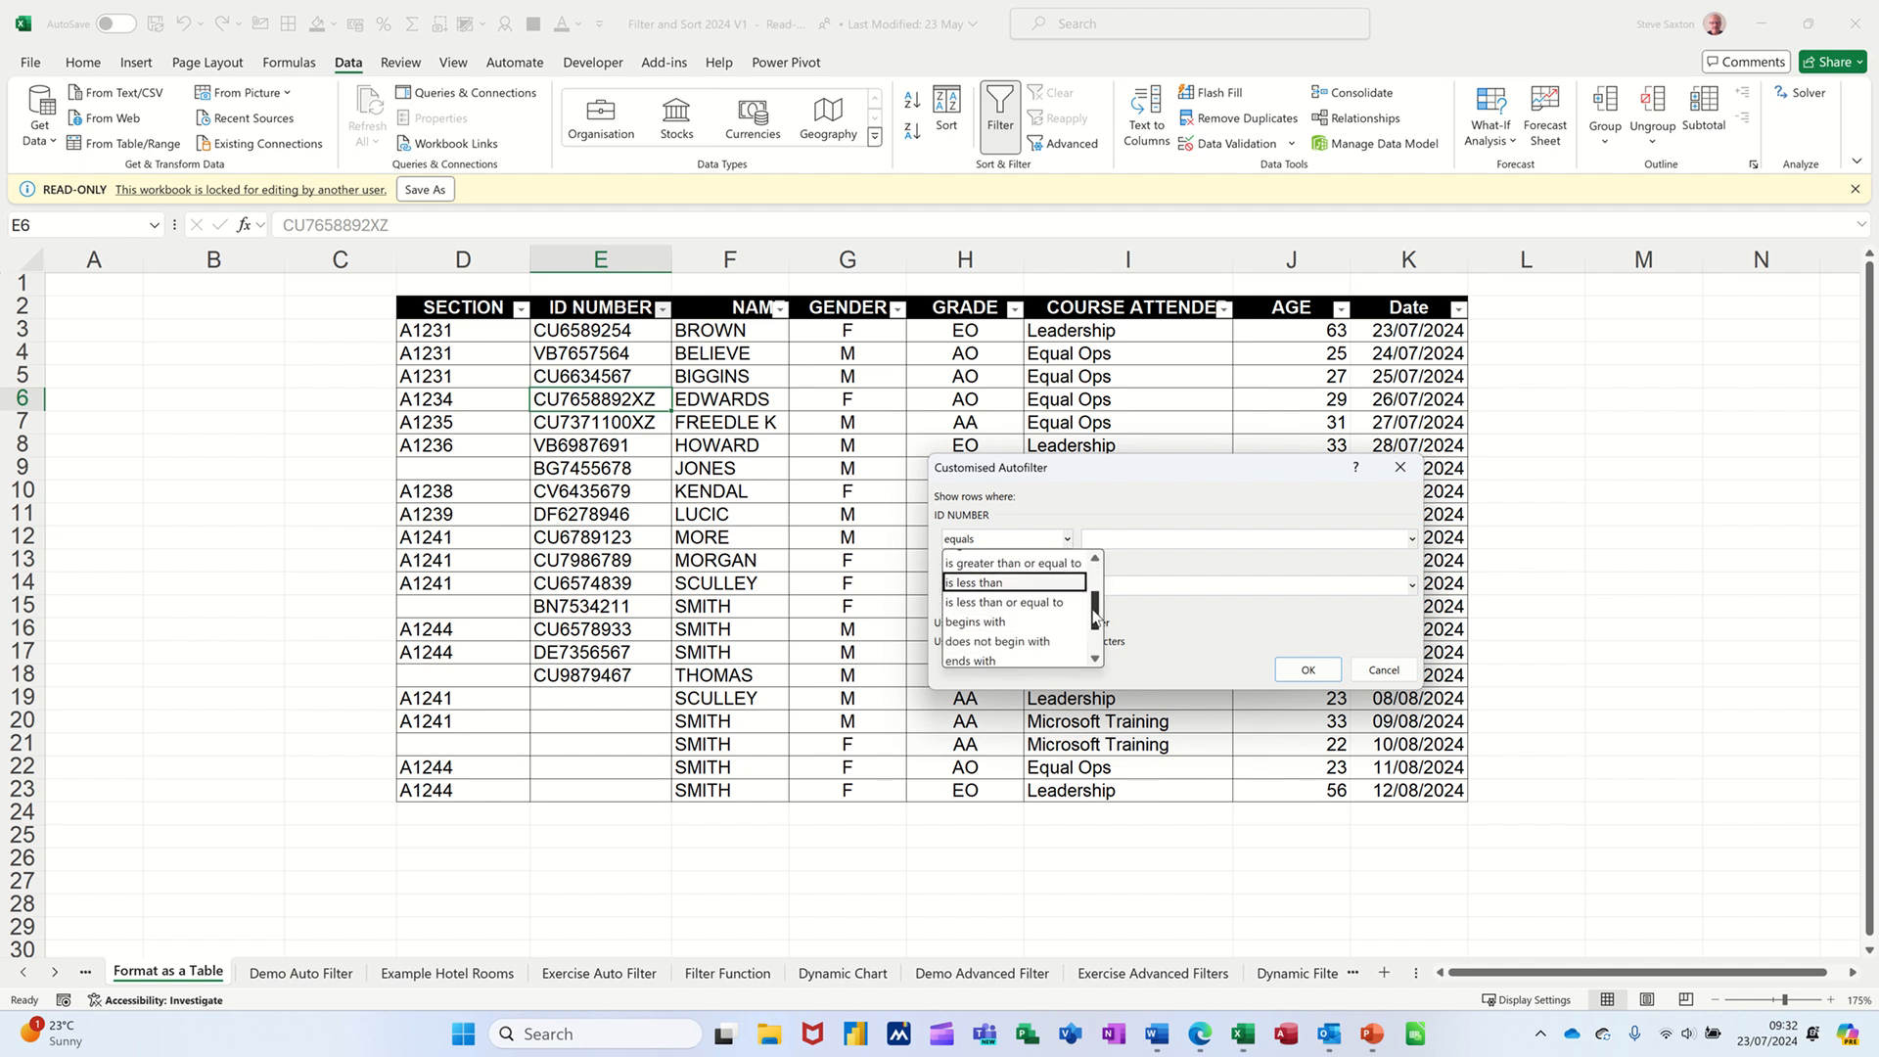
click(1026, 622)
click(1116, 538)
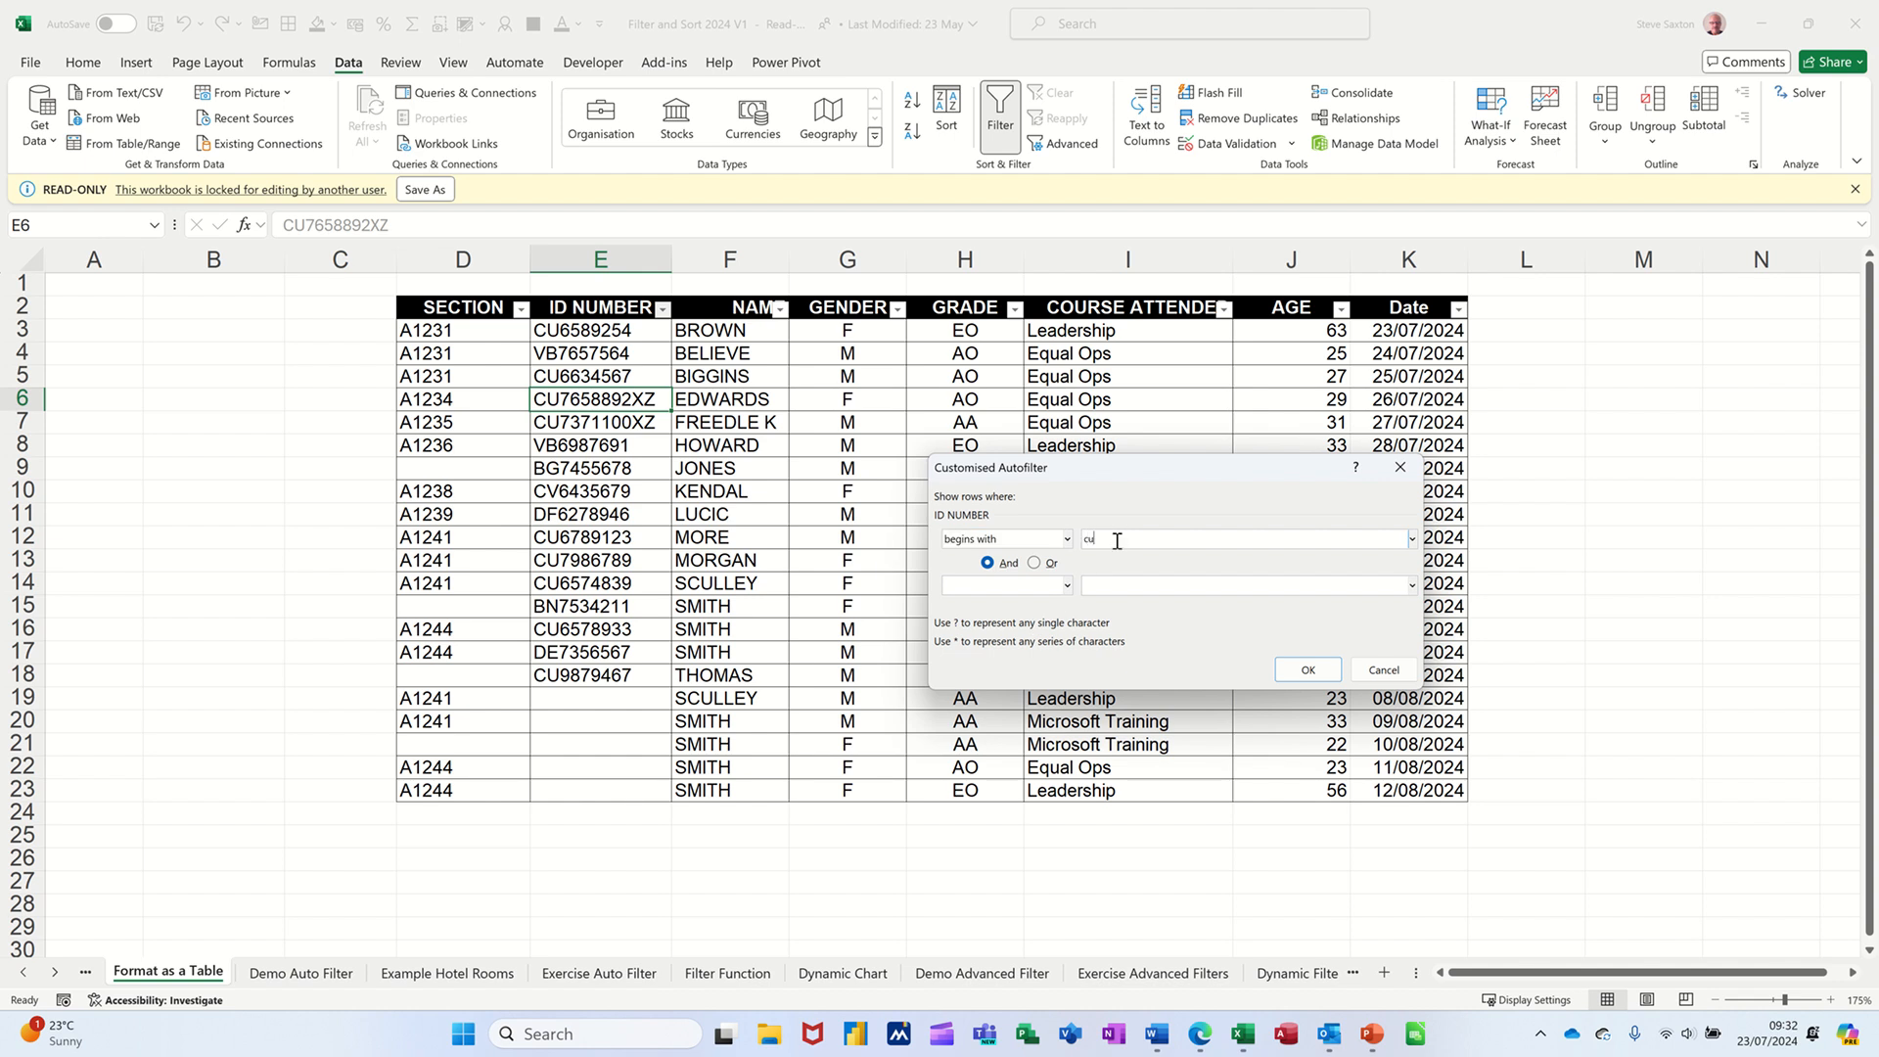
Add an ends with condition matching the XZ suffix to the ID NUMBER filter, apply it, and clear the filter.
click(1067, 586)
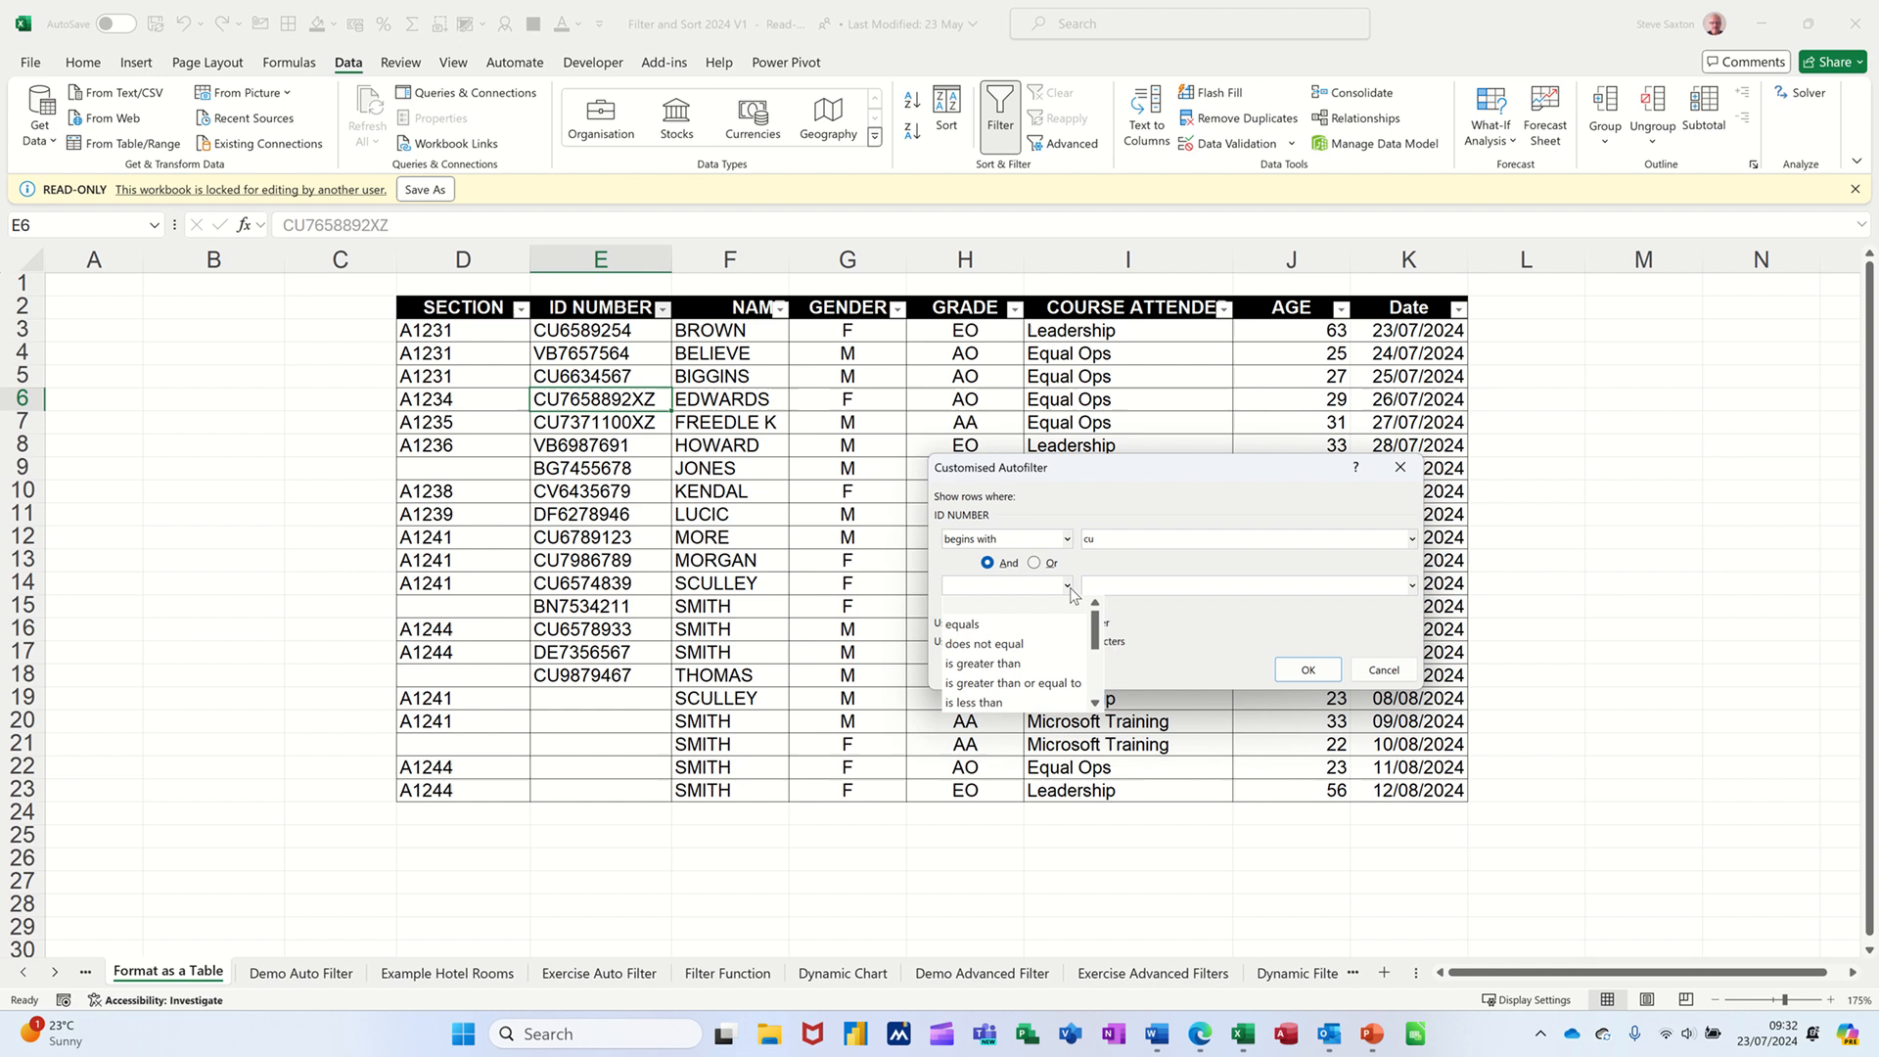
scroll(1052, 646, down, 2)
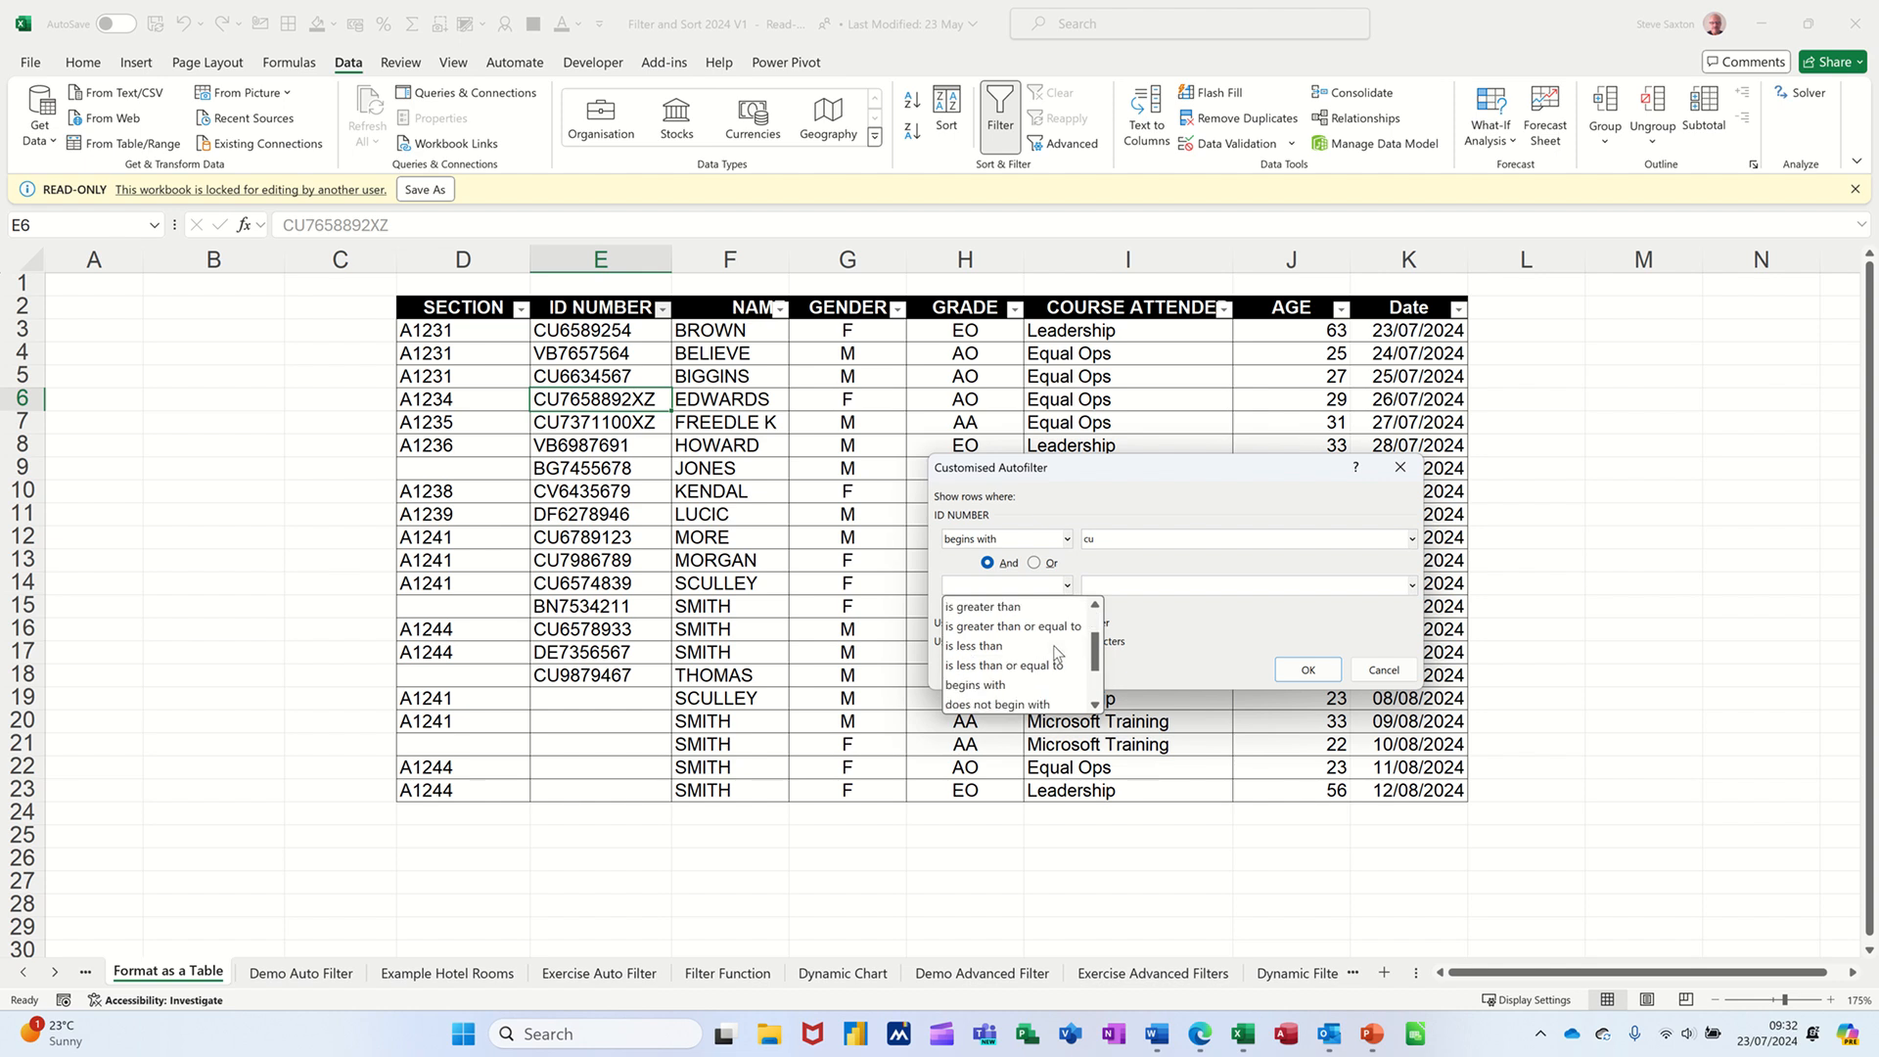
scroll(1057, 652, down, 1)
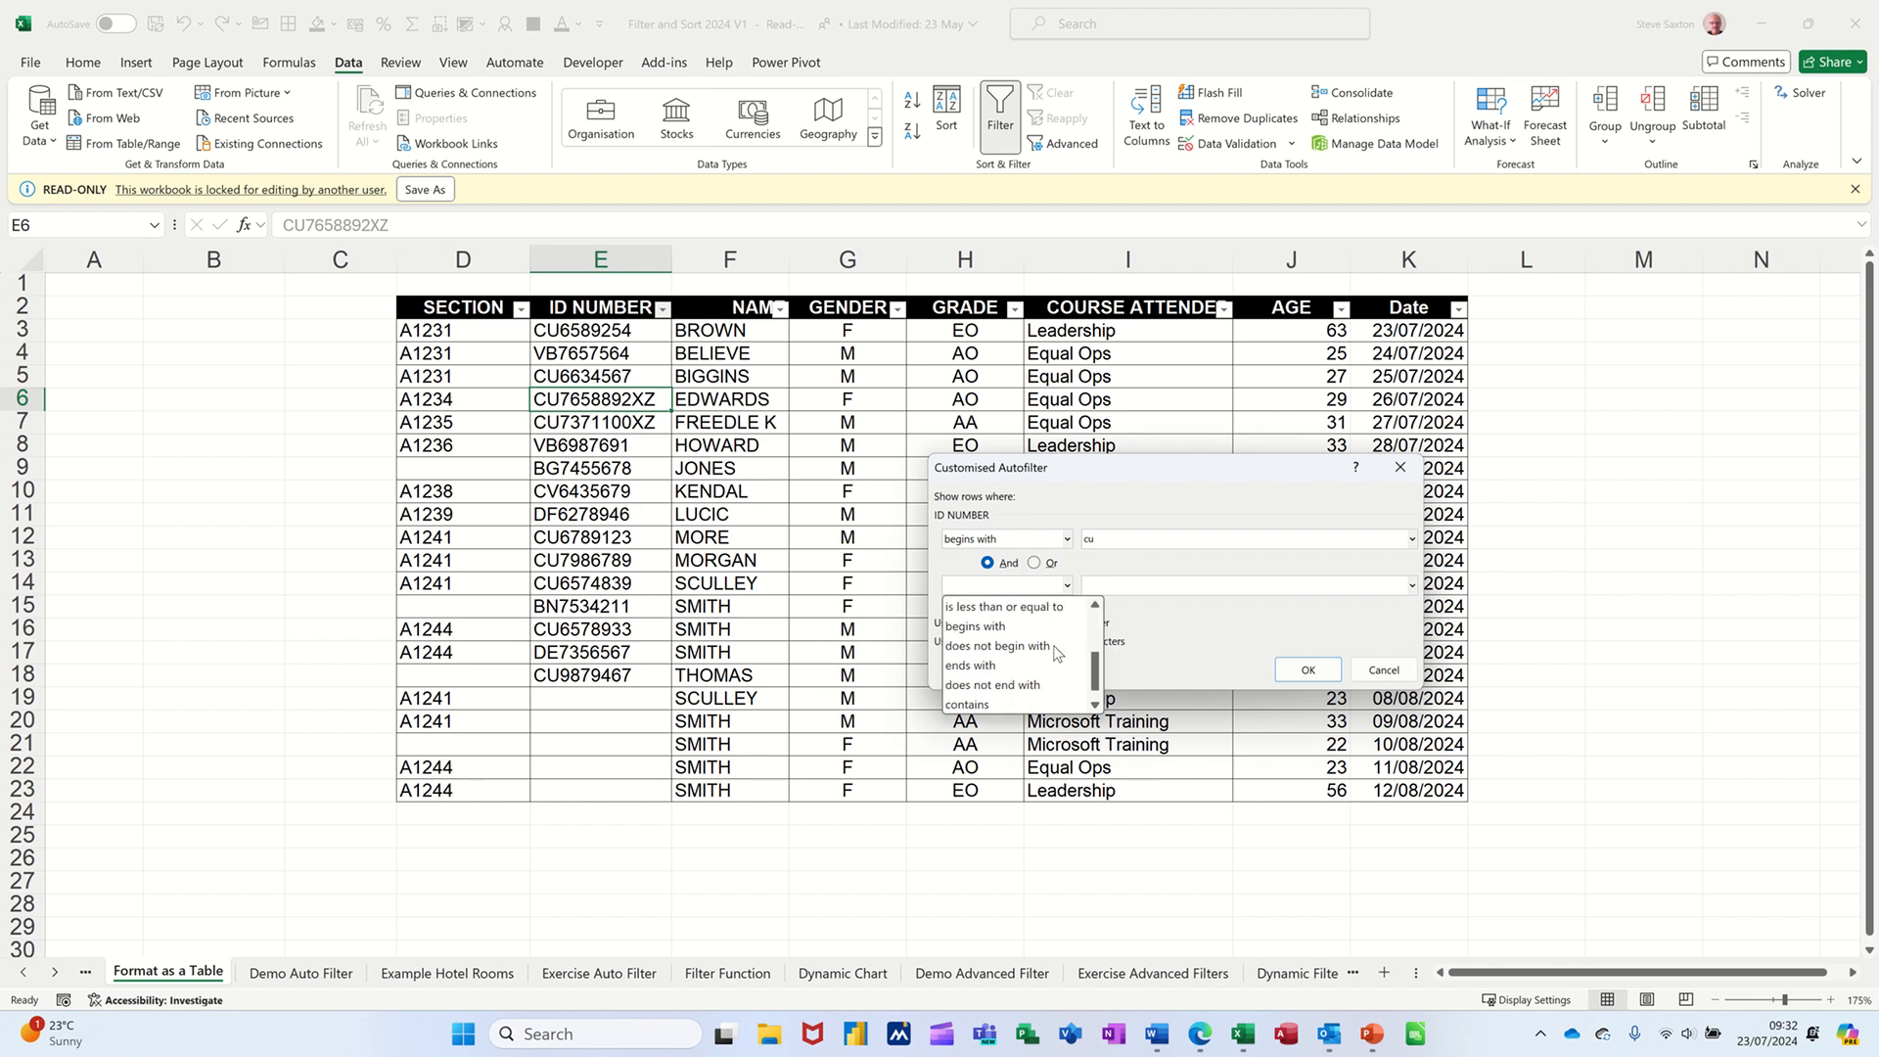
click(995, 665)
click(1141, 585)
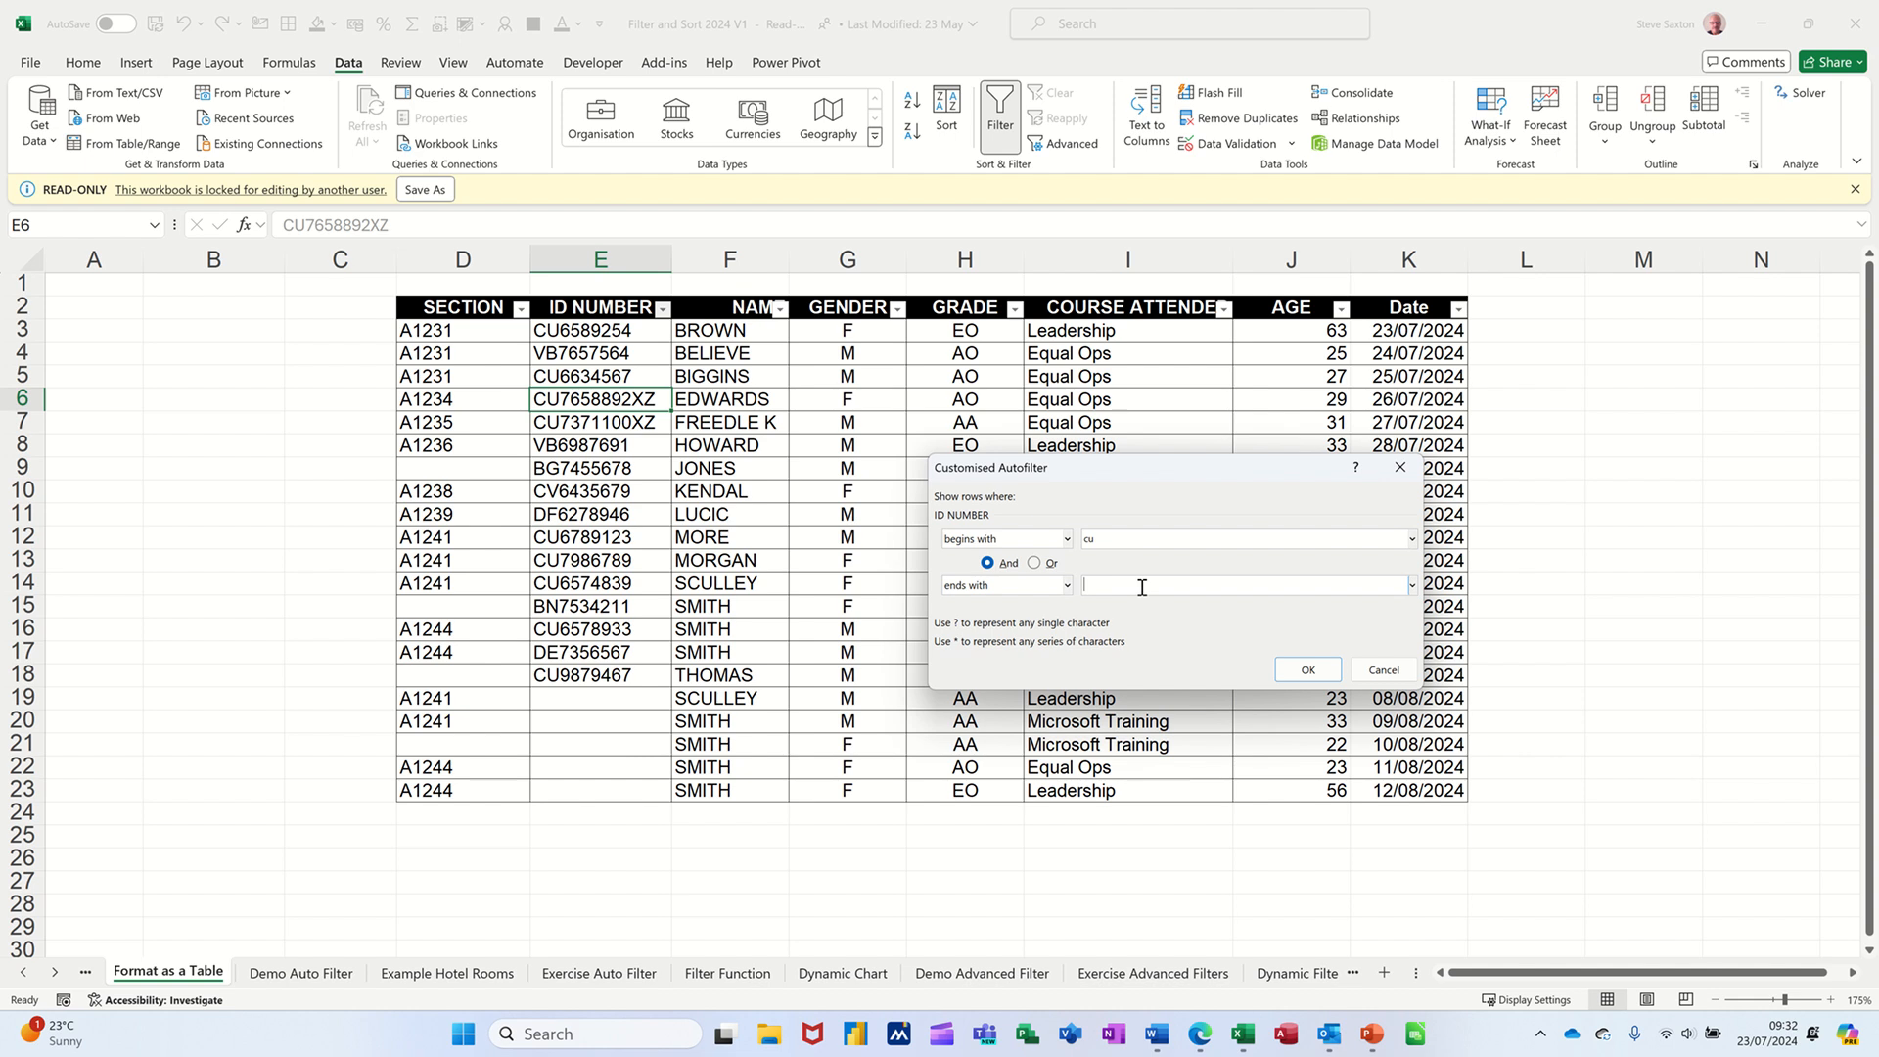
click(1301, 670)
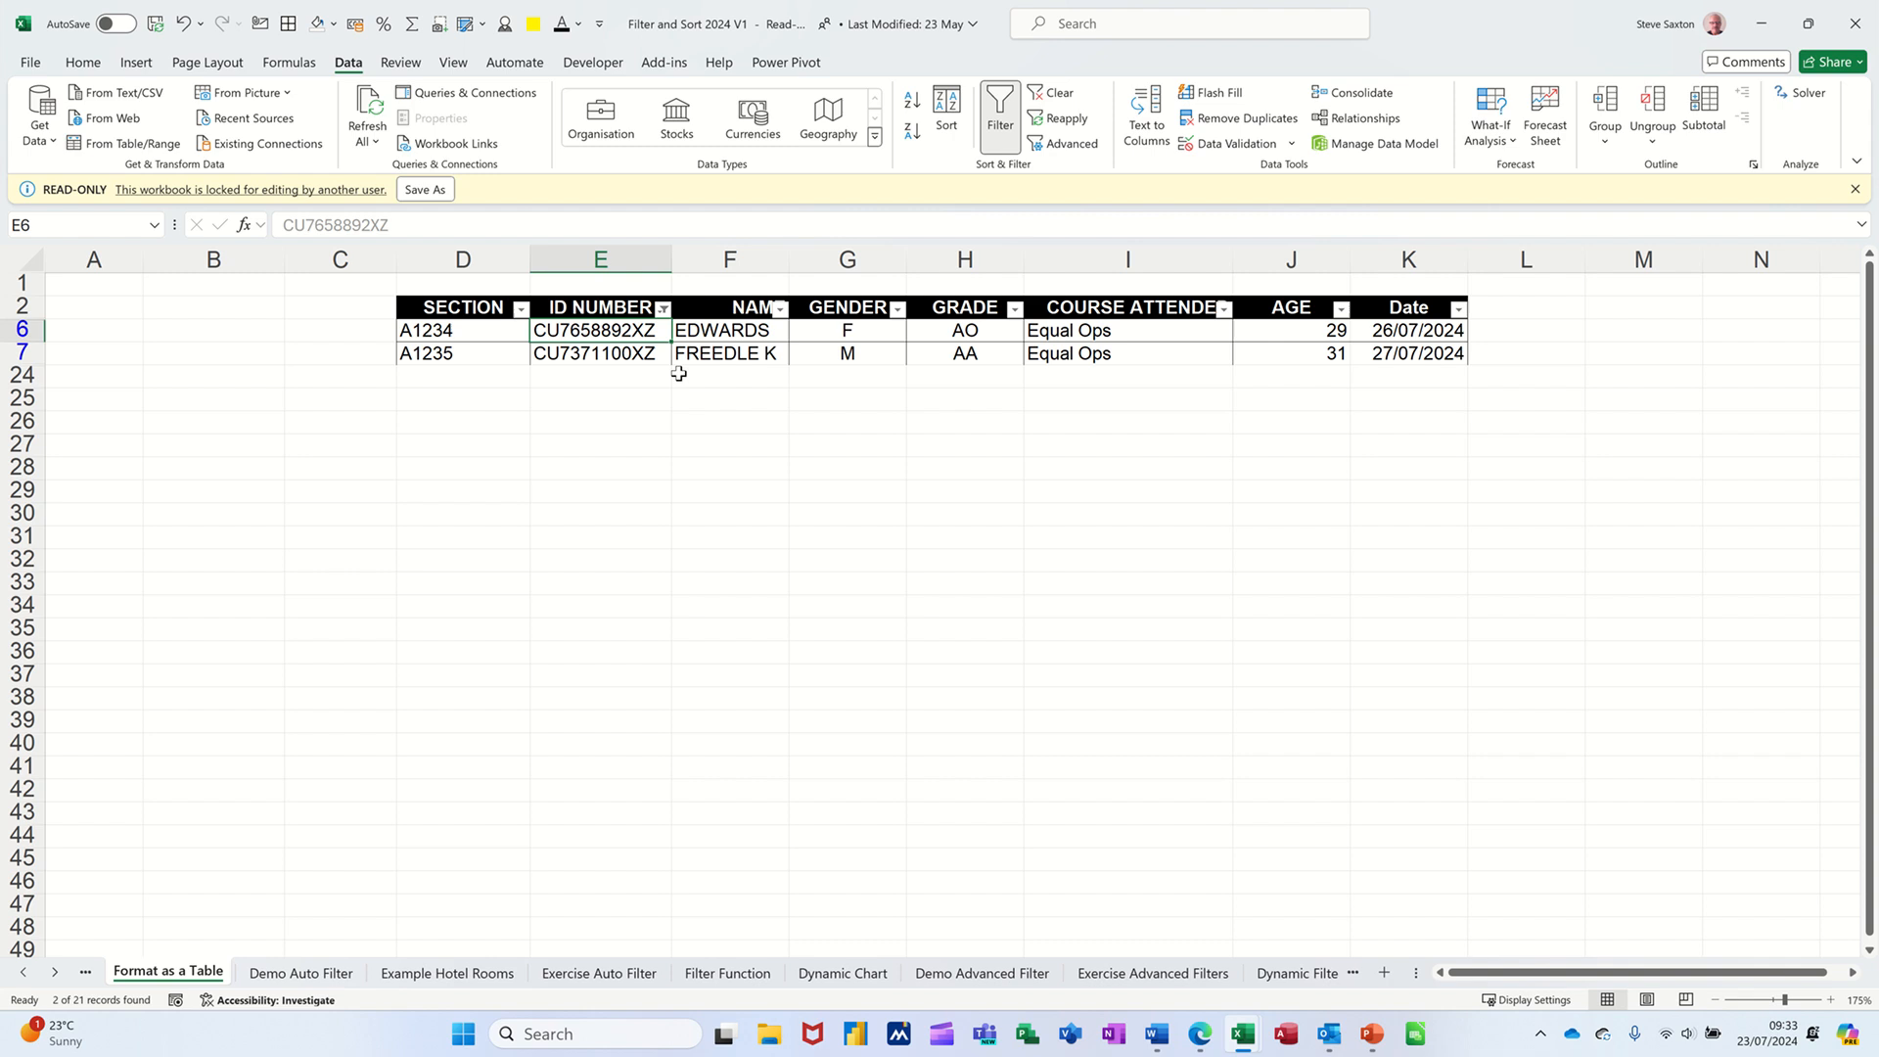
click(1056, 95)
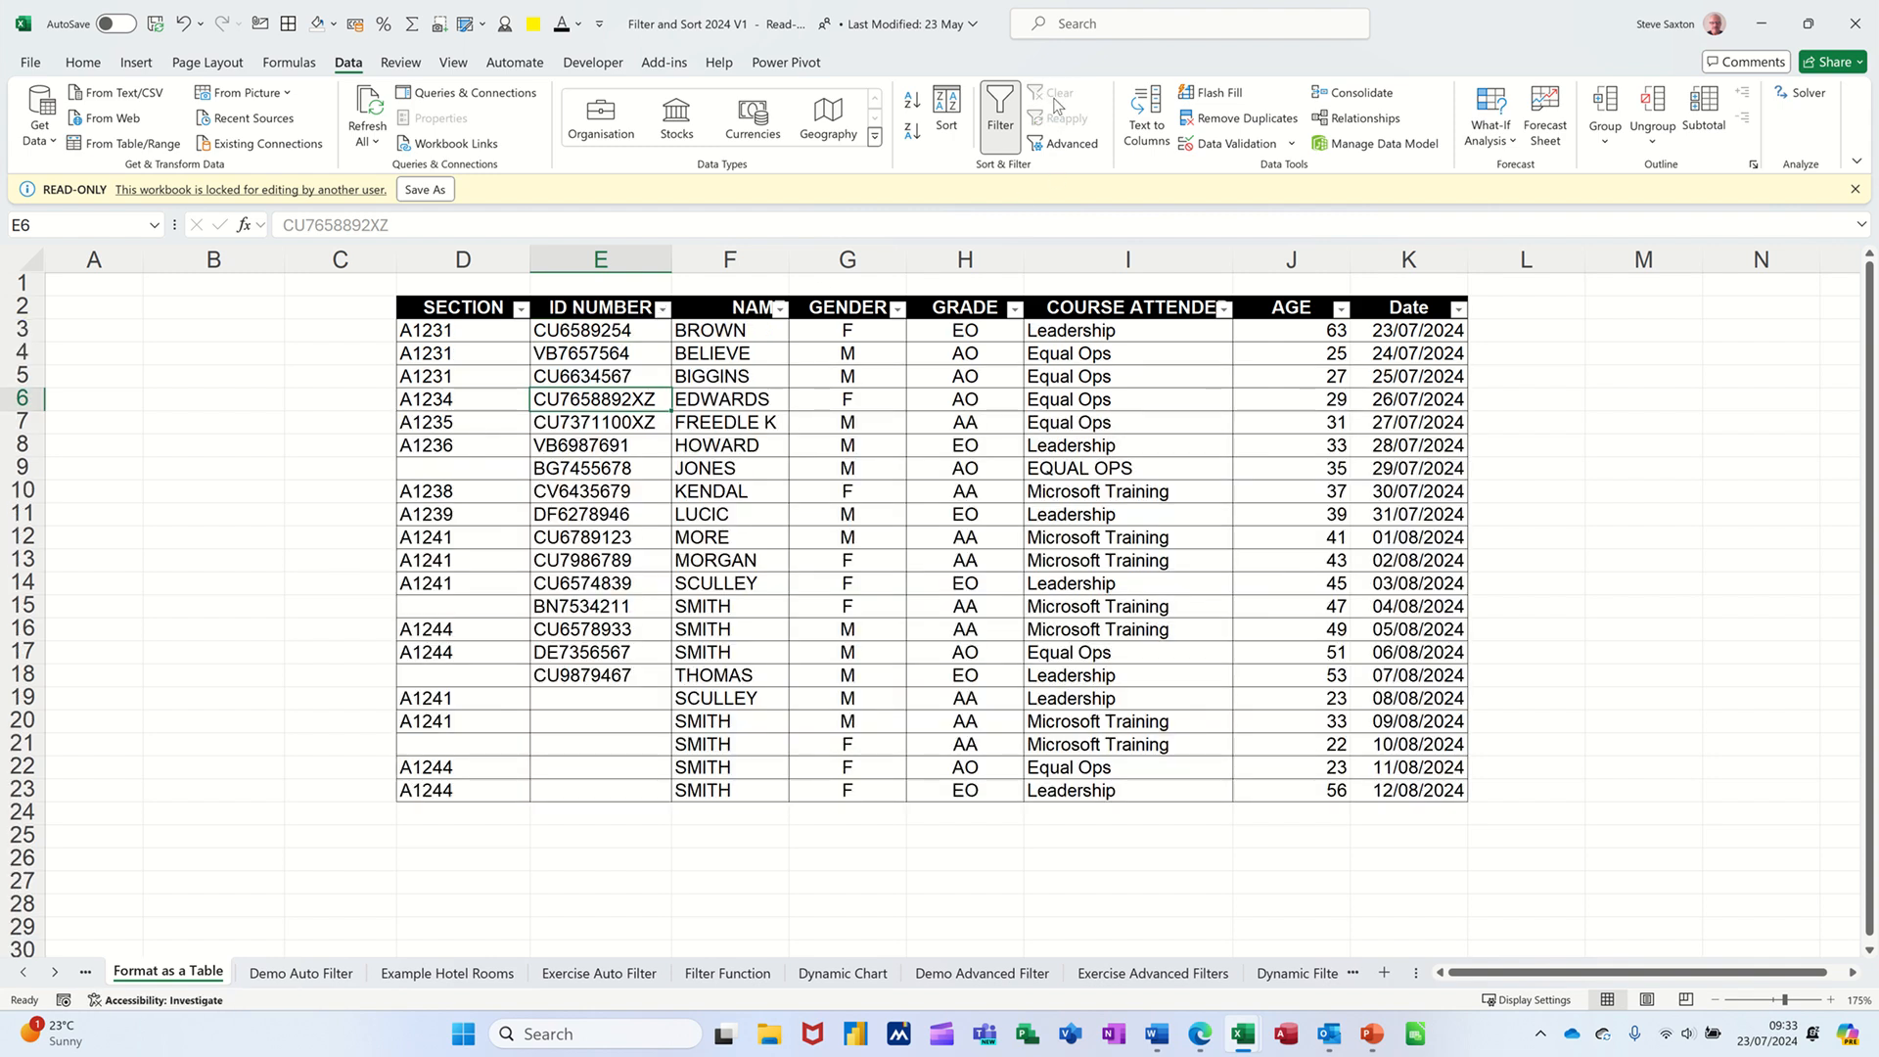
Filter ID NUMBER with an equals wildcard criterion starting cu*x to match IDs ending in XZ, and clear the filter.
click(663, 310)
mouse_move(565, 514)
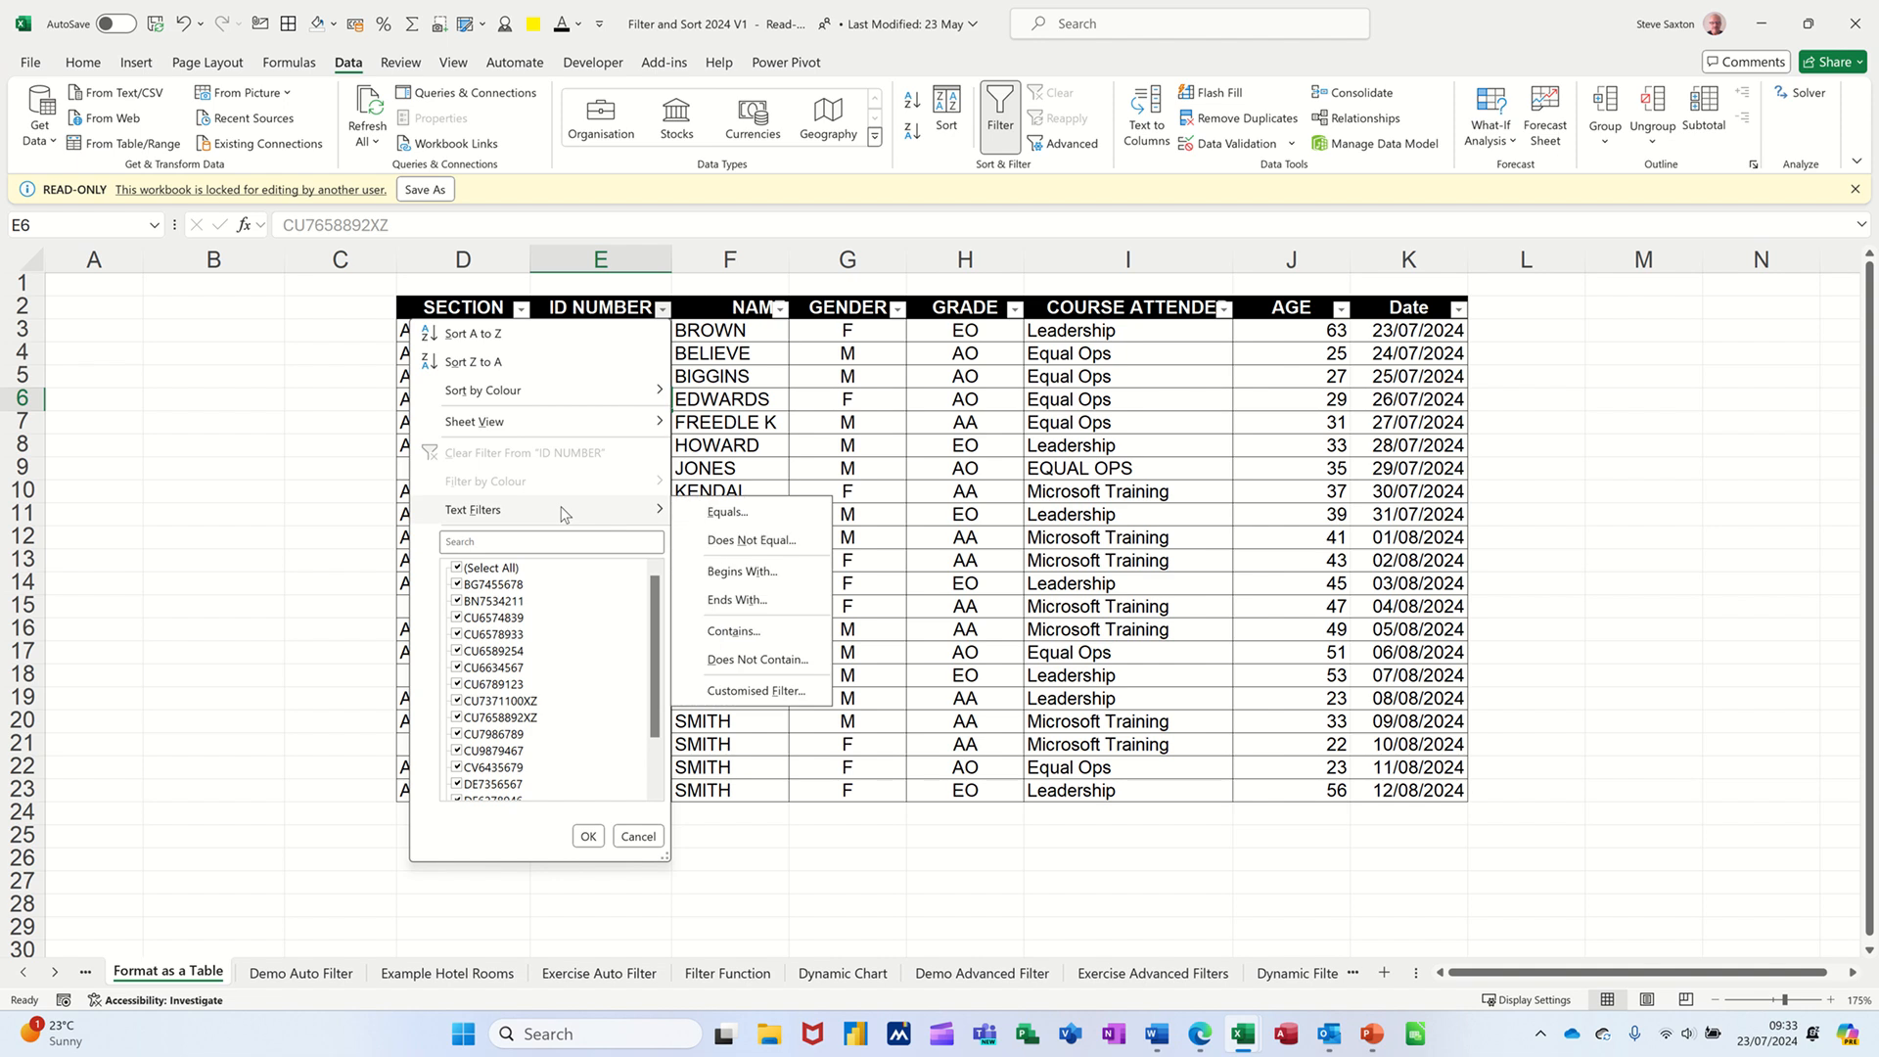
click(738, 691)
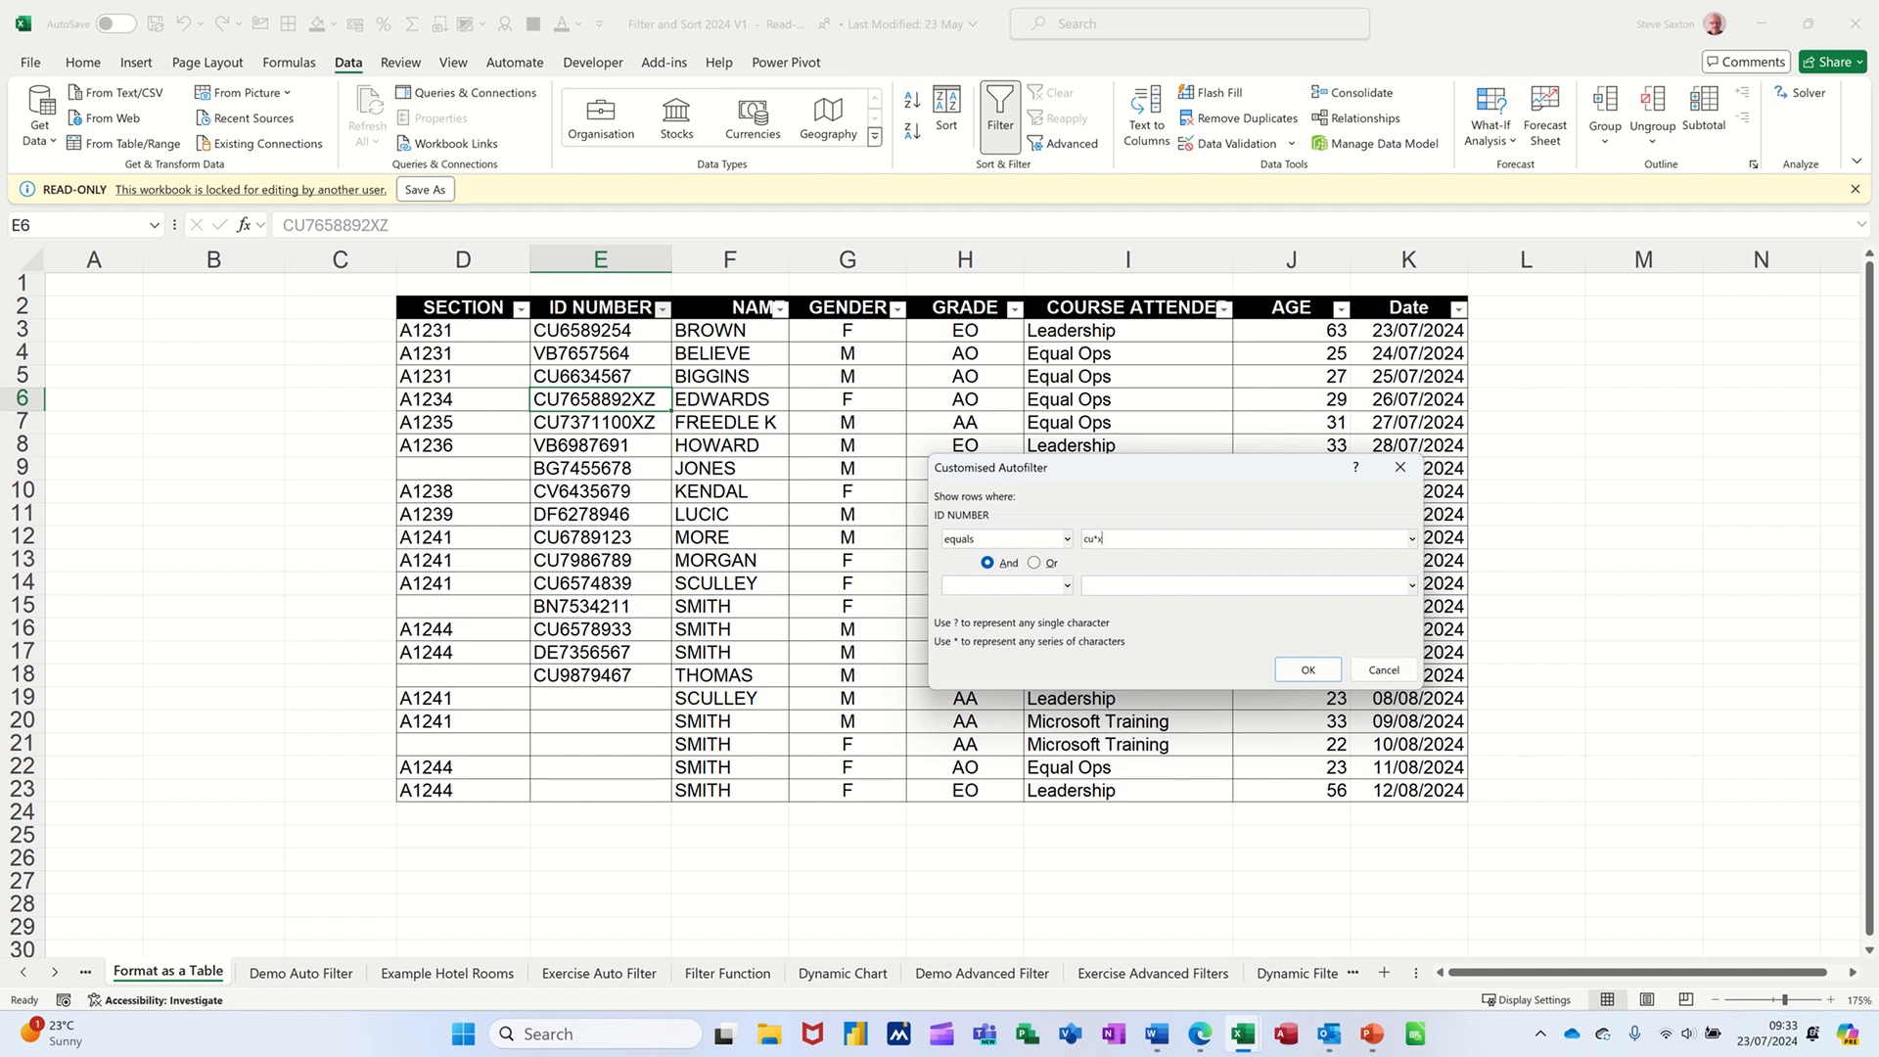
click(1307, 669)
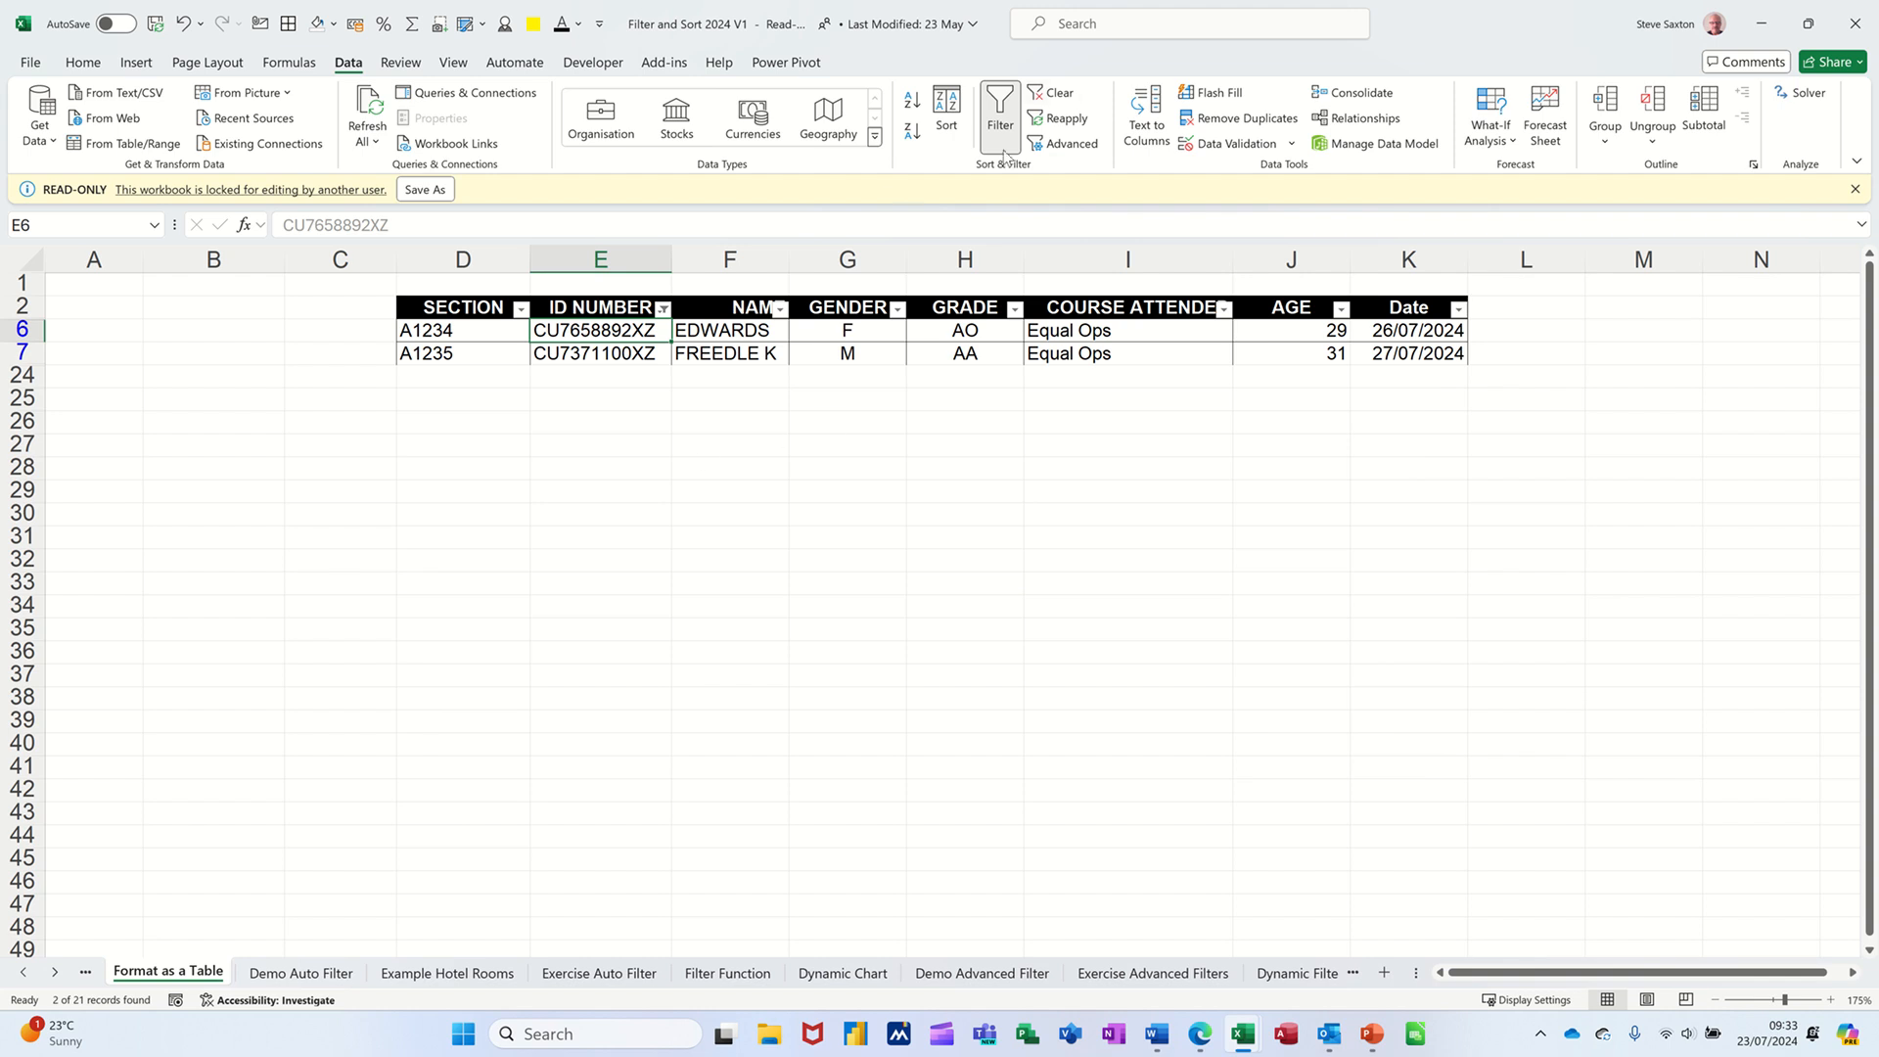
click(1052, 94)
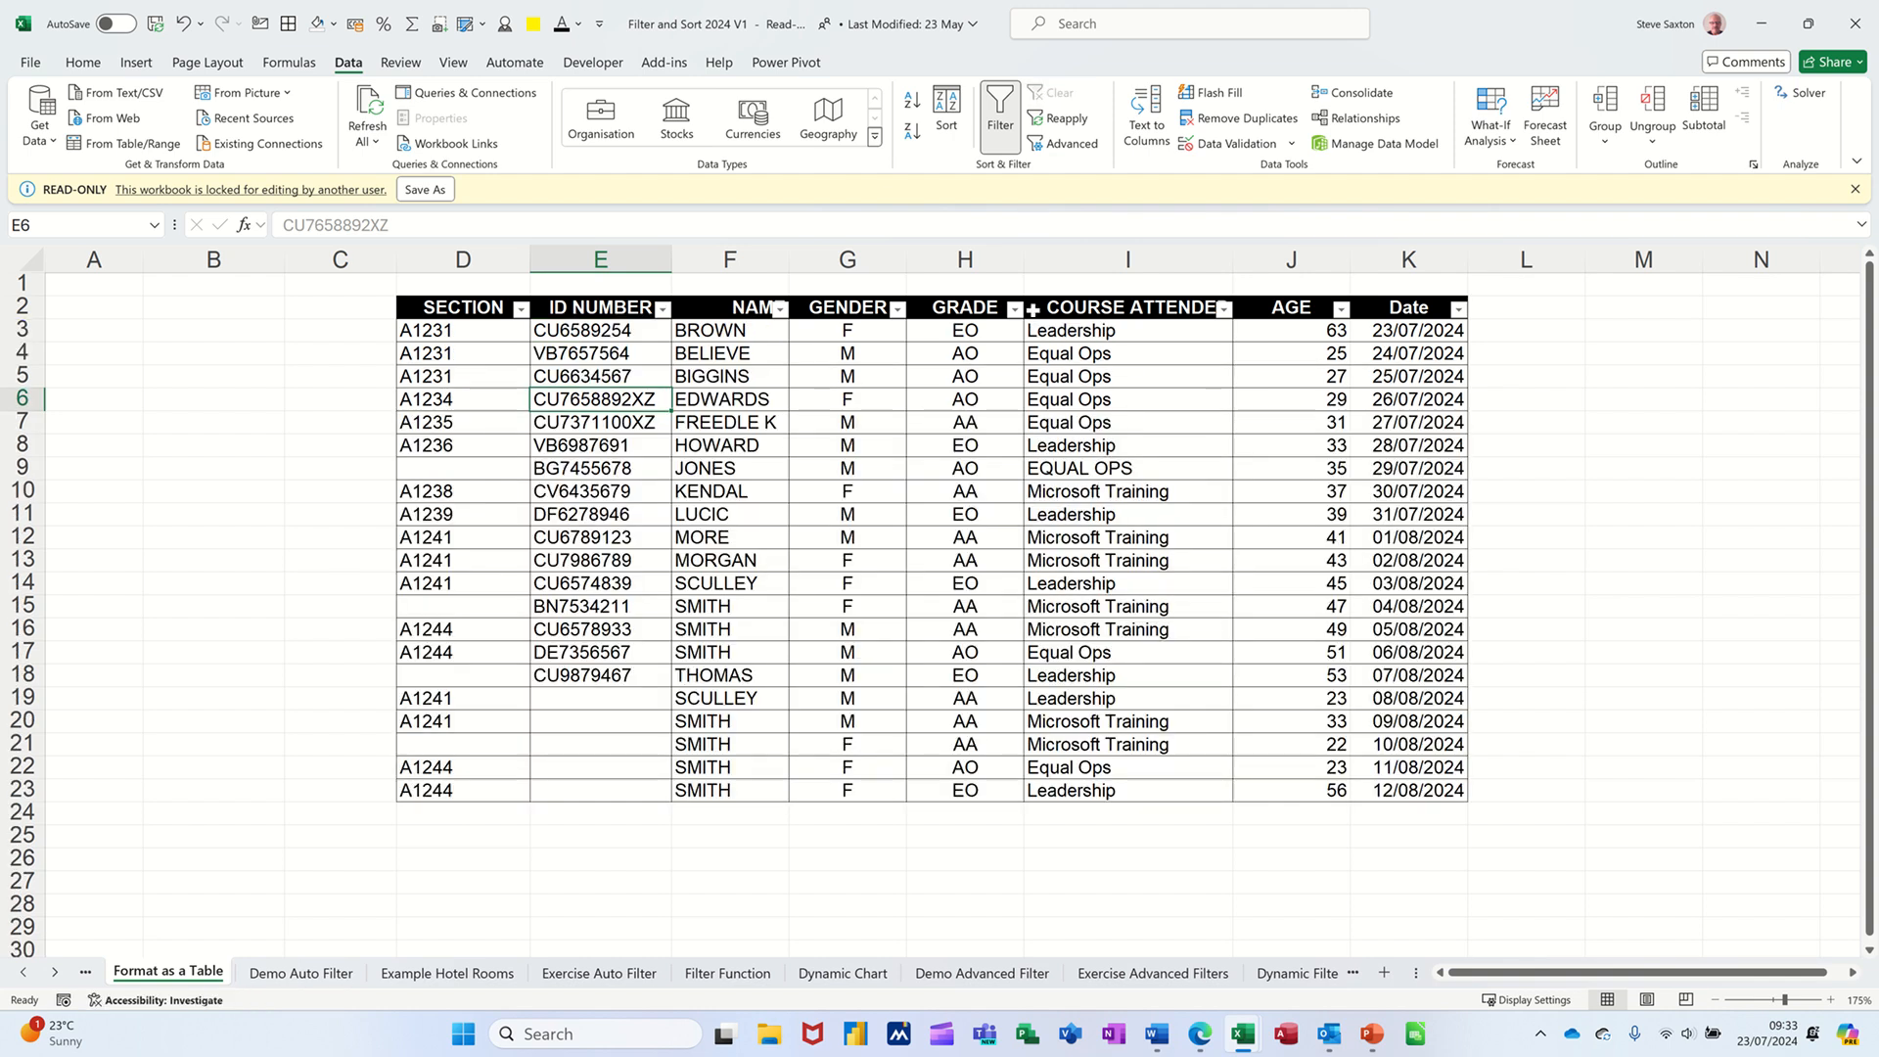
Filter ID NUMBER with an equals wildcard criterion for IDs starting with c, and clear the filter.
click(665, 308)
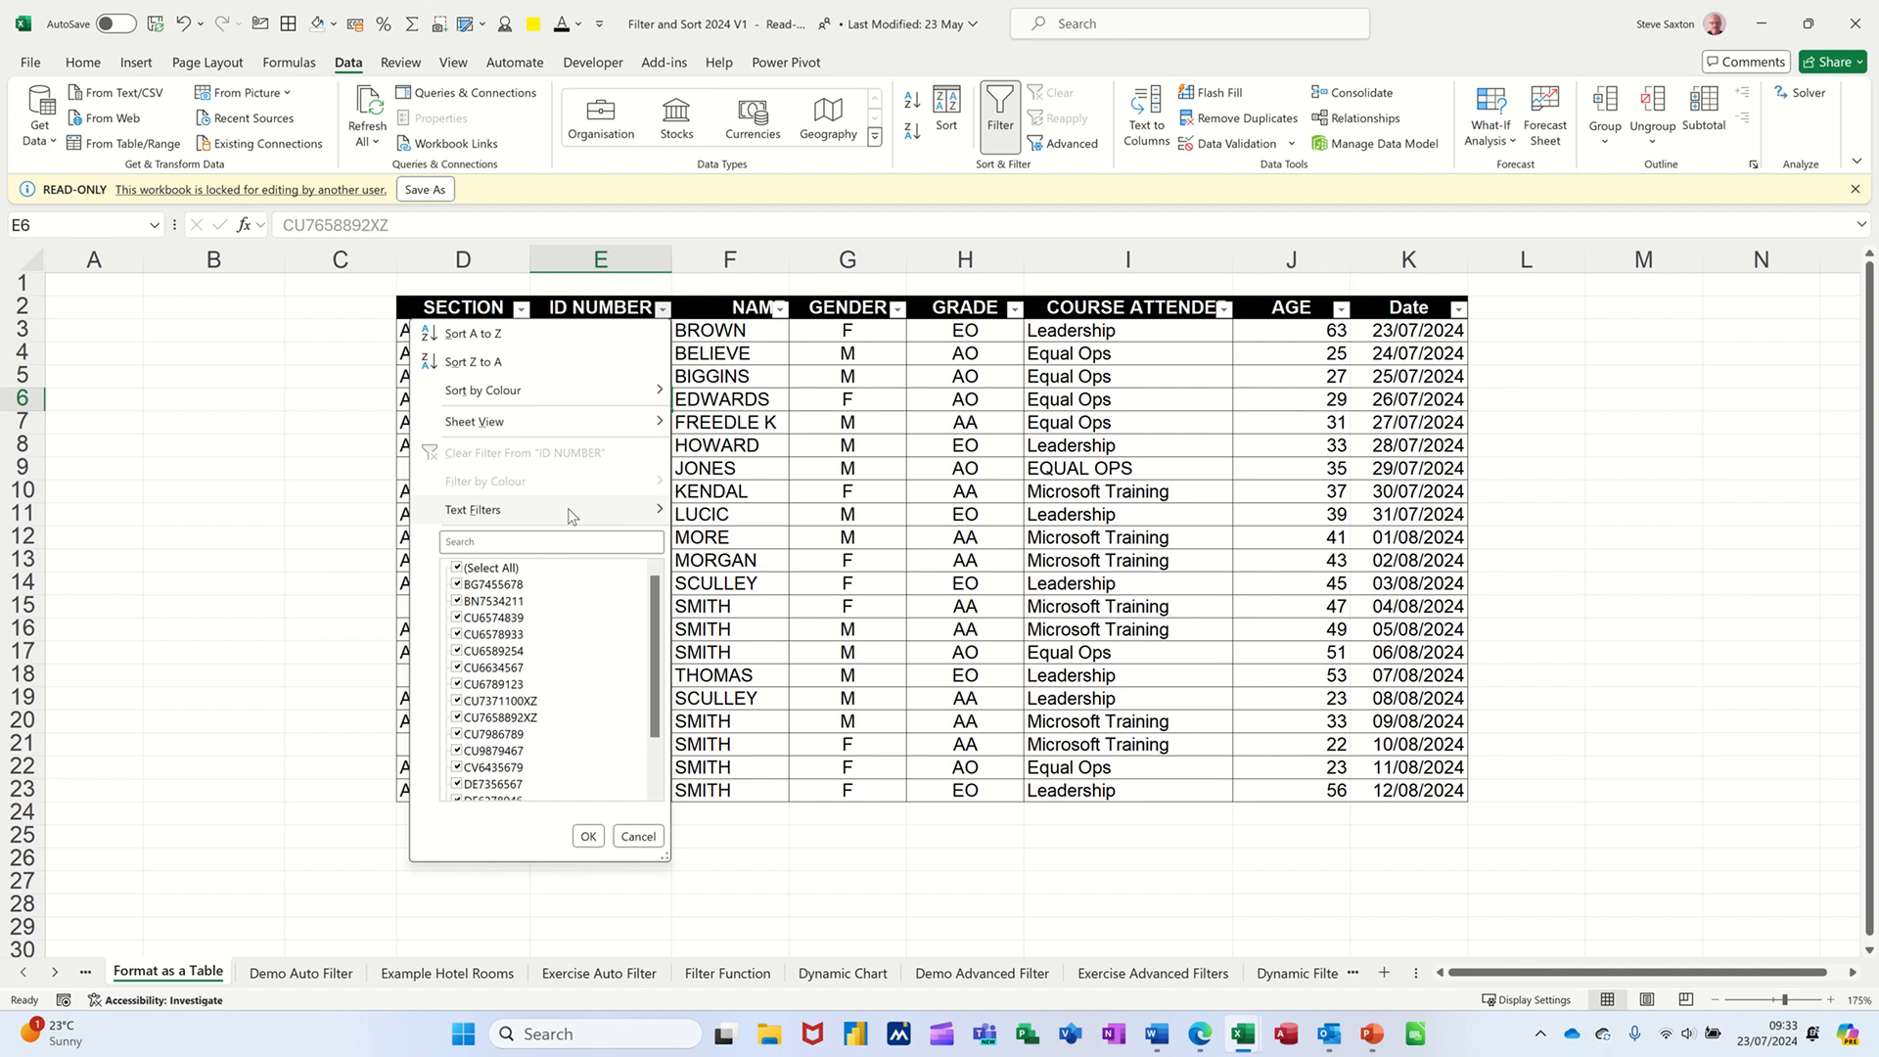
mouse_move(578, 512)
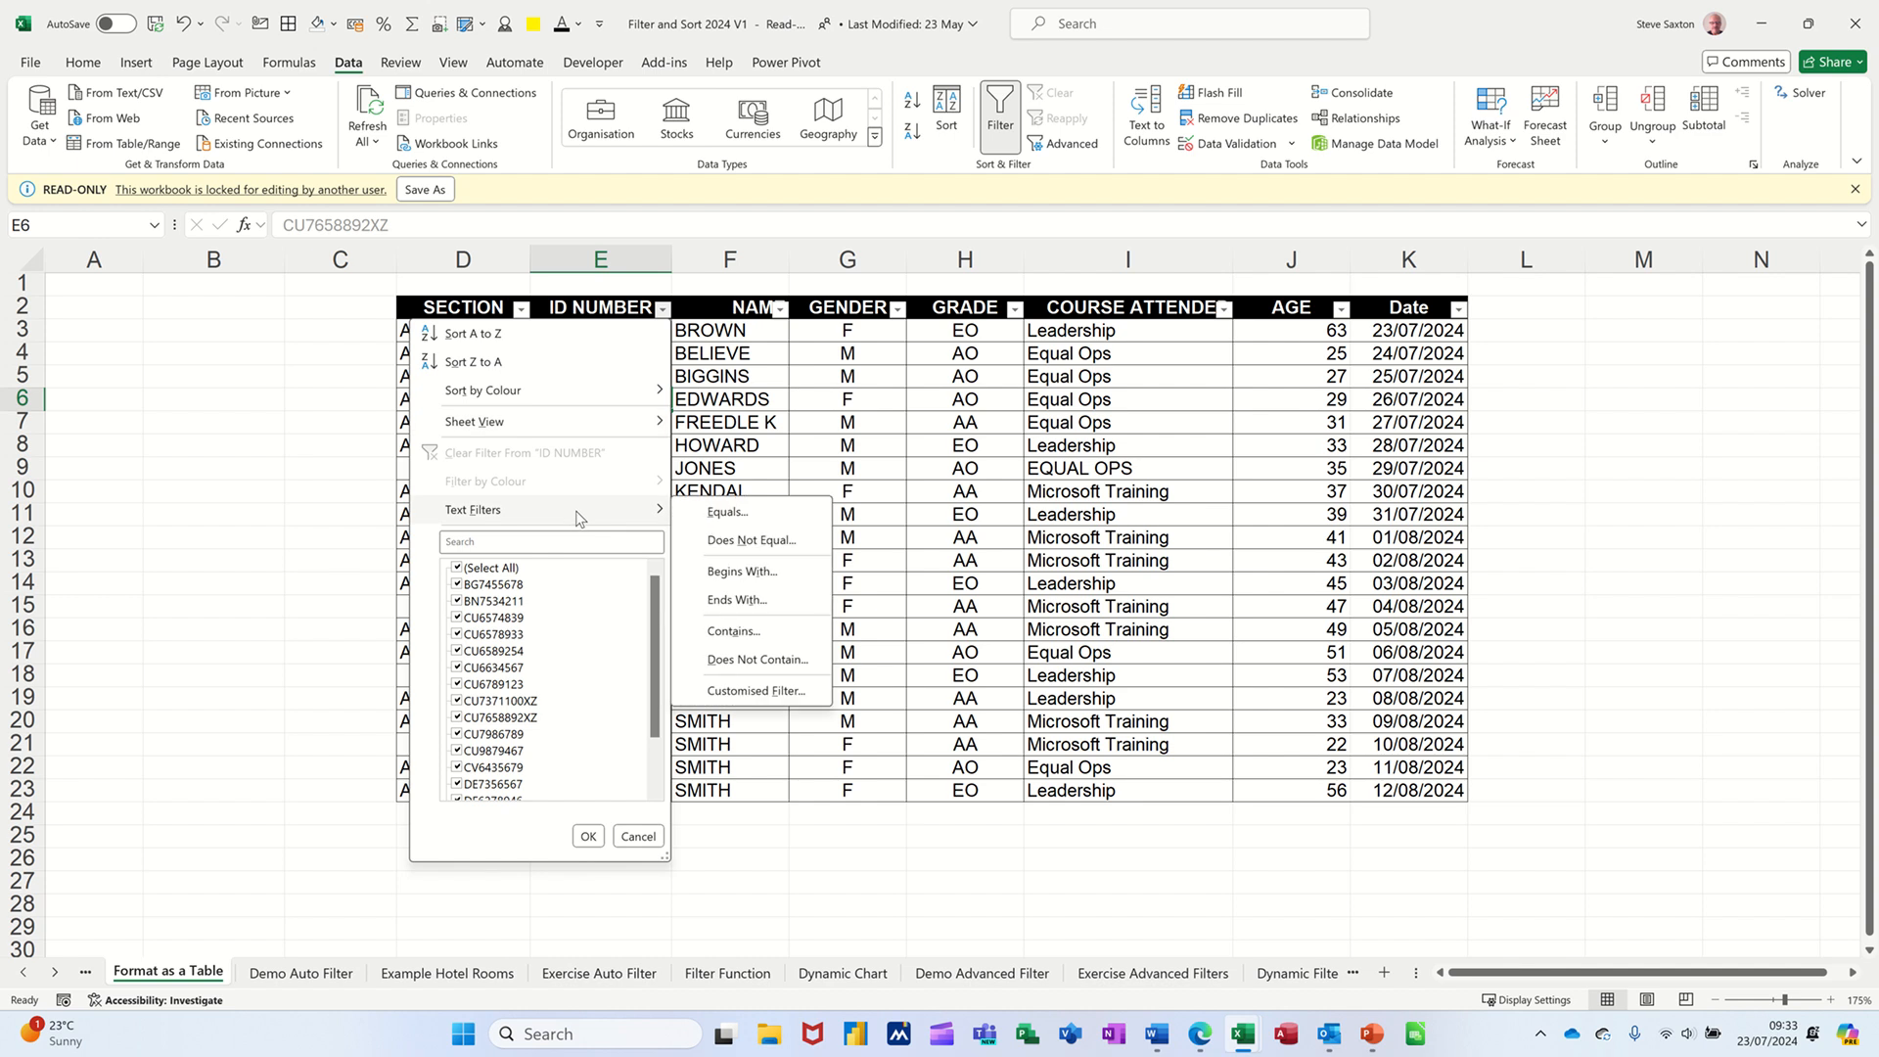
click(738, 691)
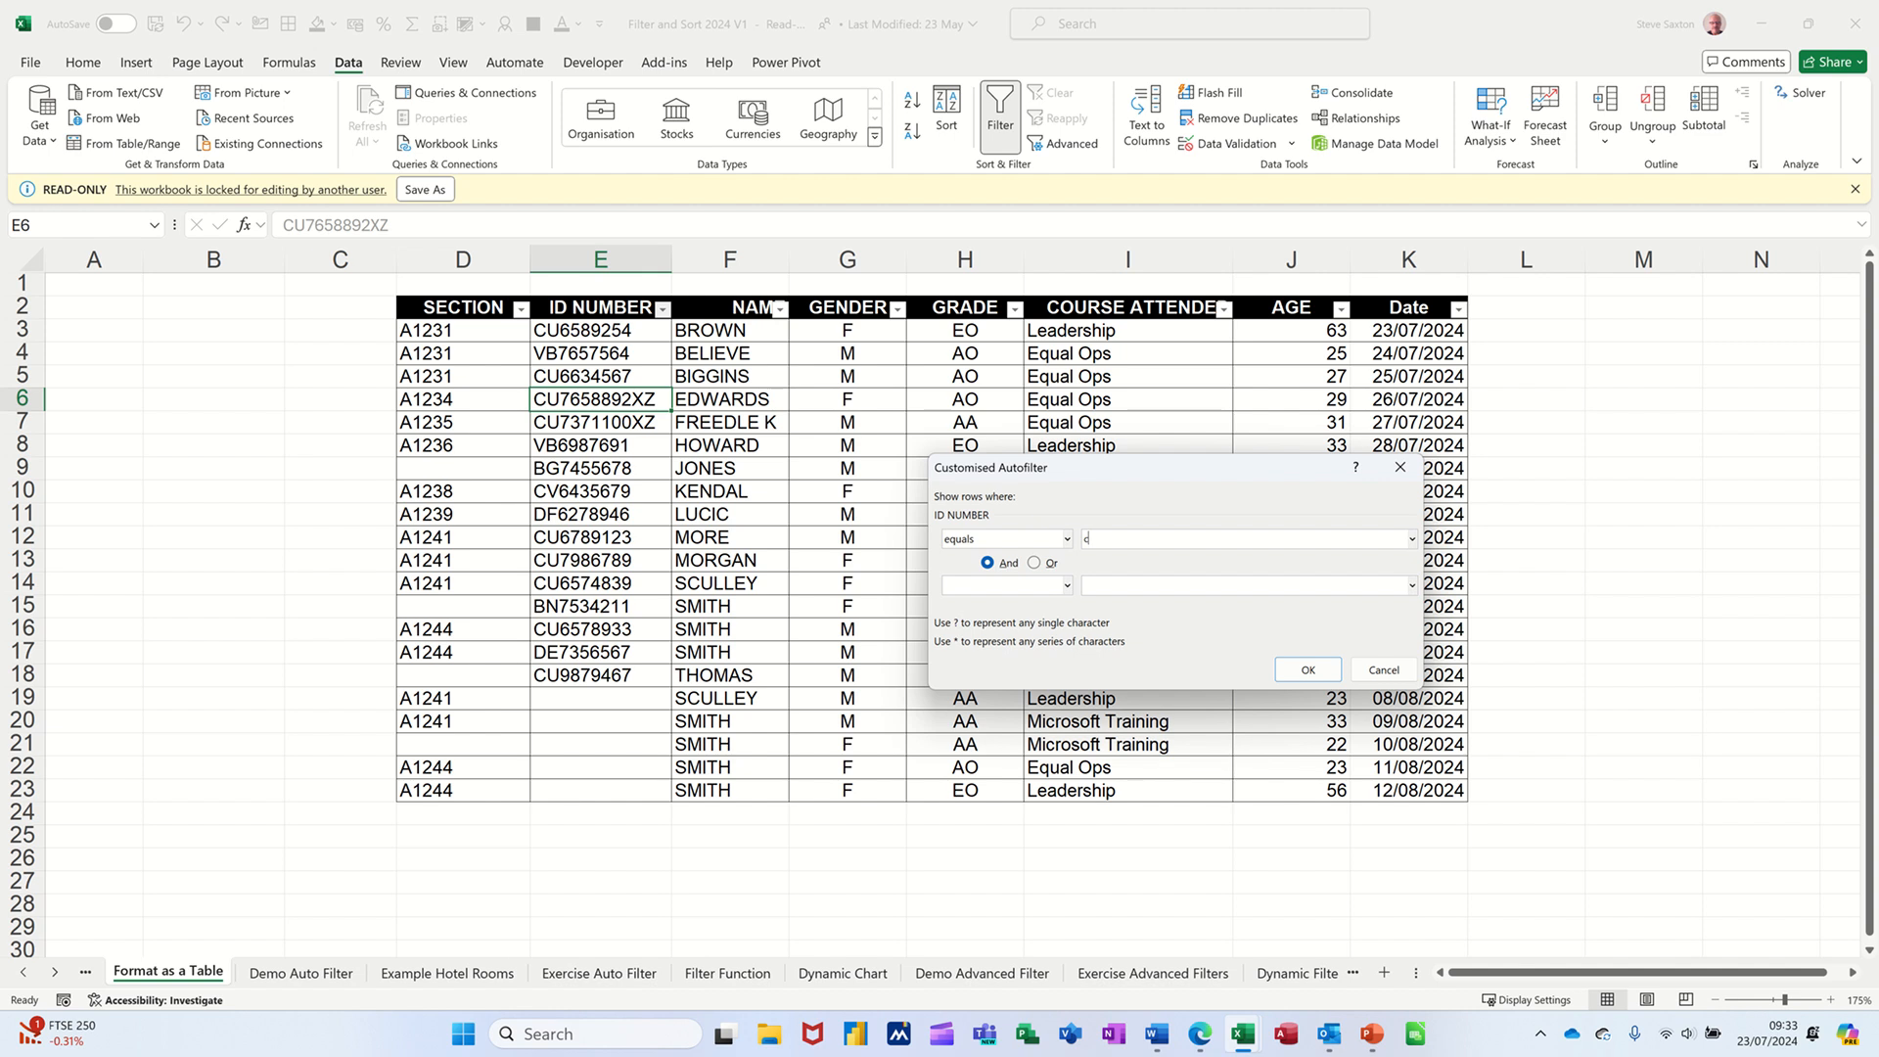
click(1307, 668)
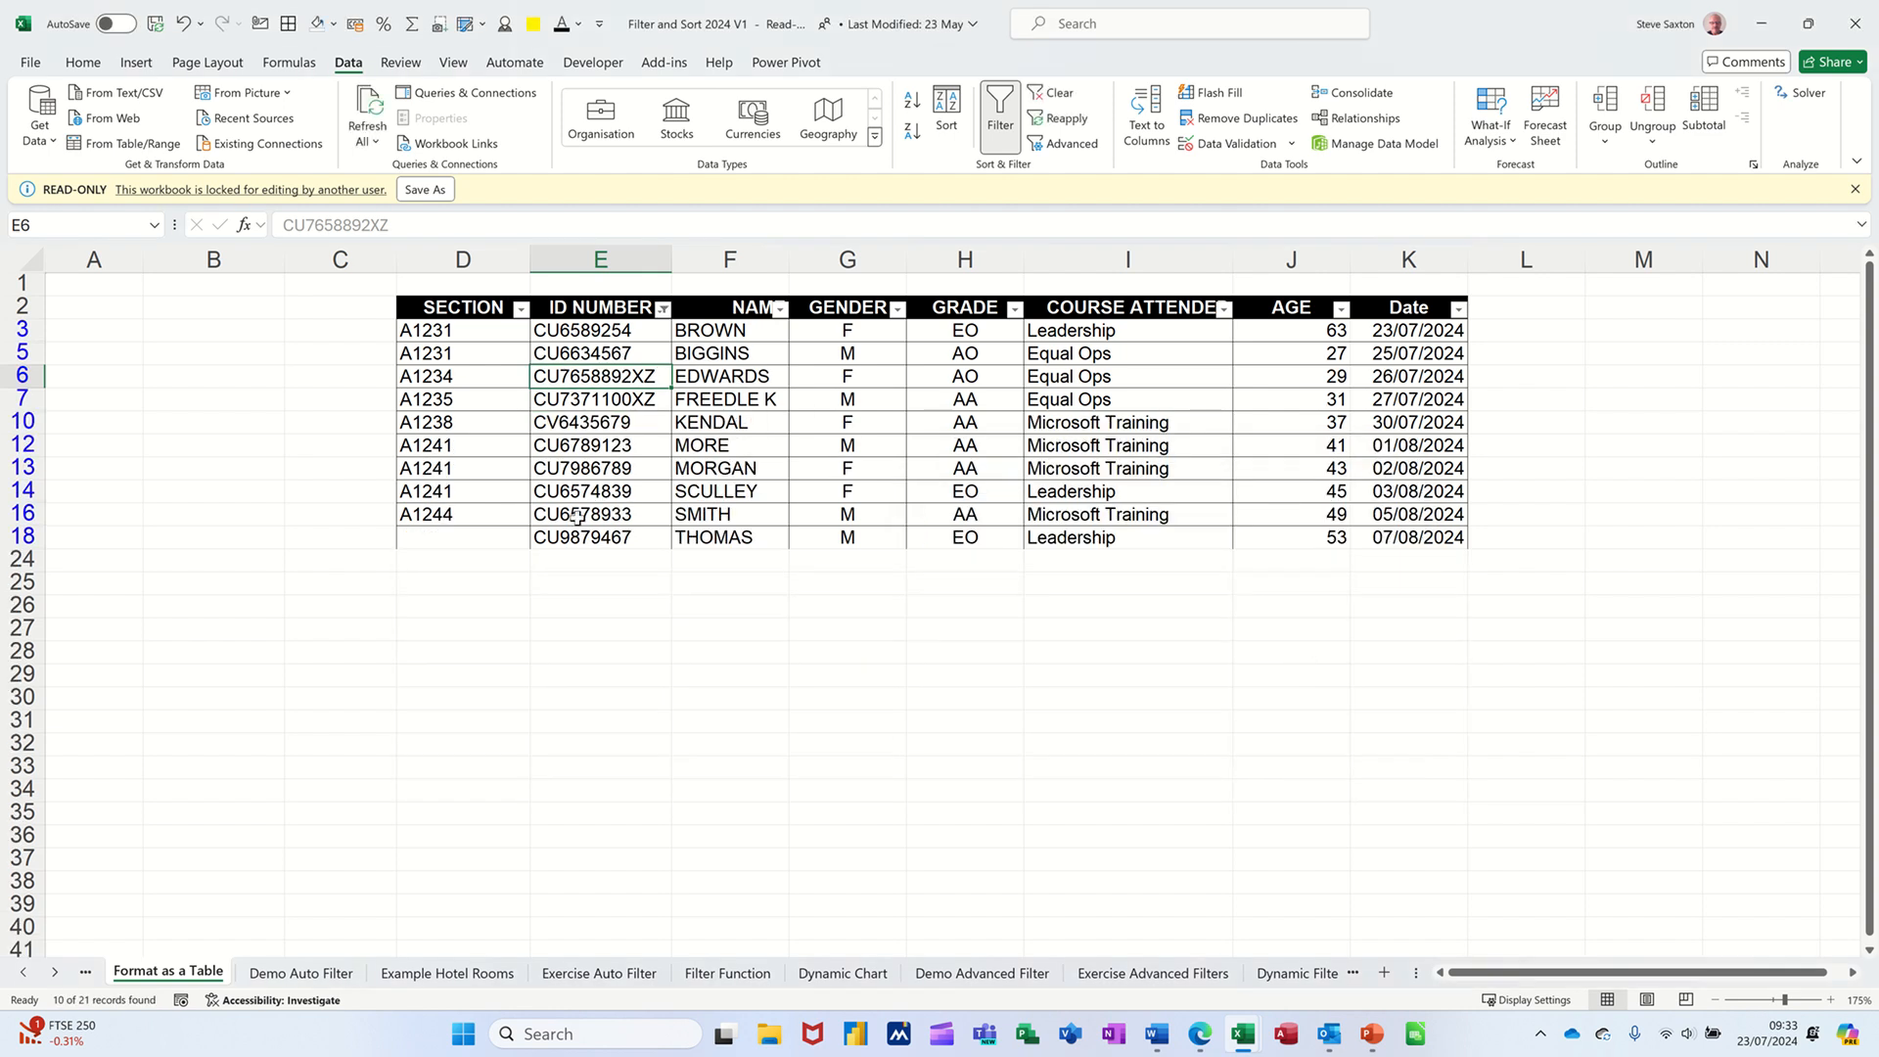
click(1055, 92)
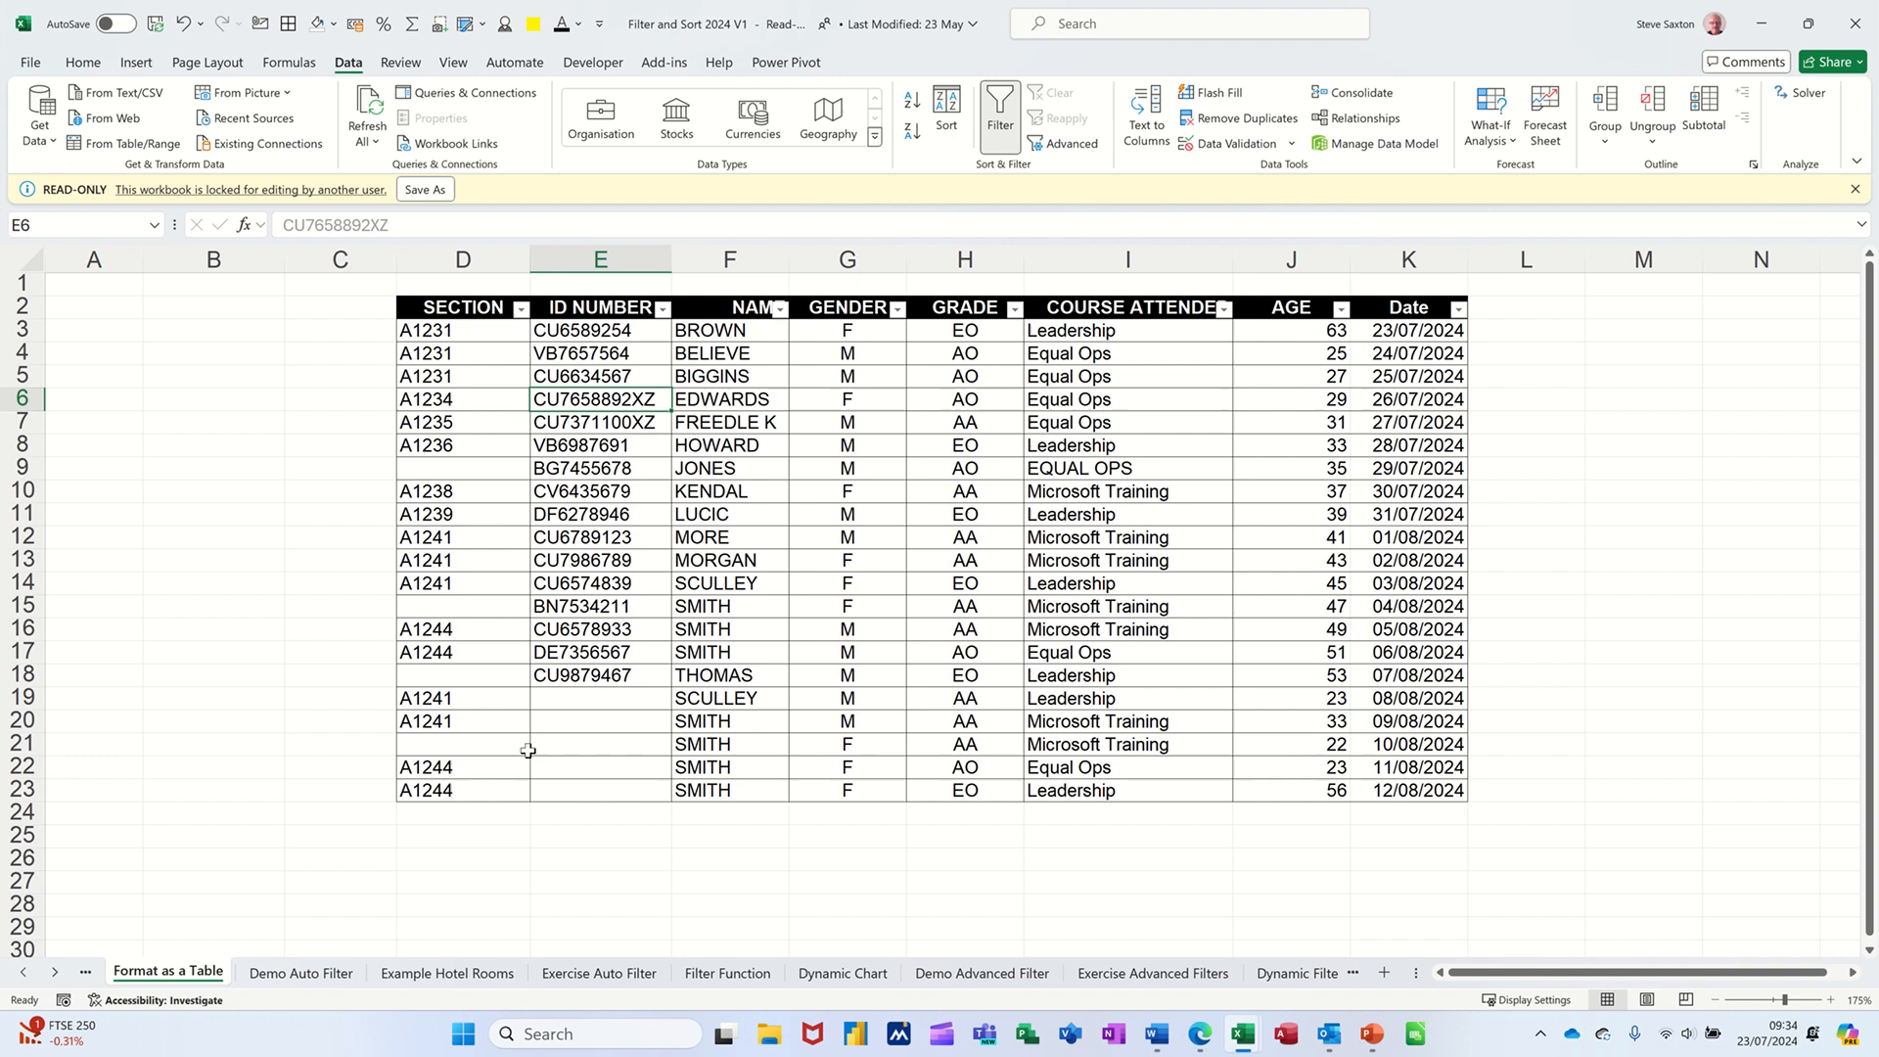
On the Filter Function sheet, change the GRADE criterion in cell K1 to ao.
click(727, 973)
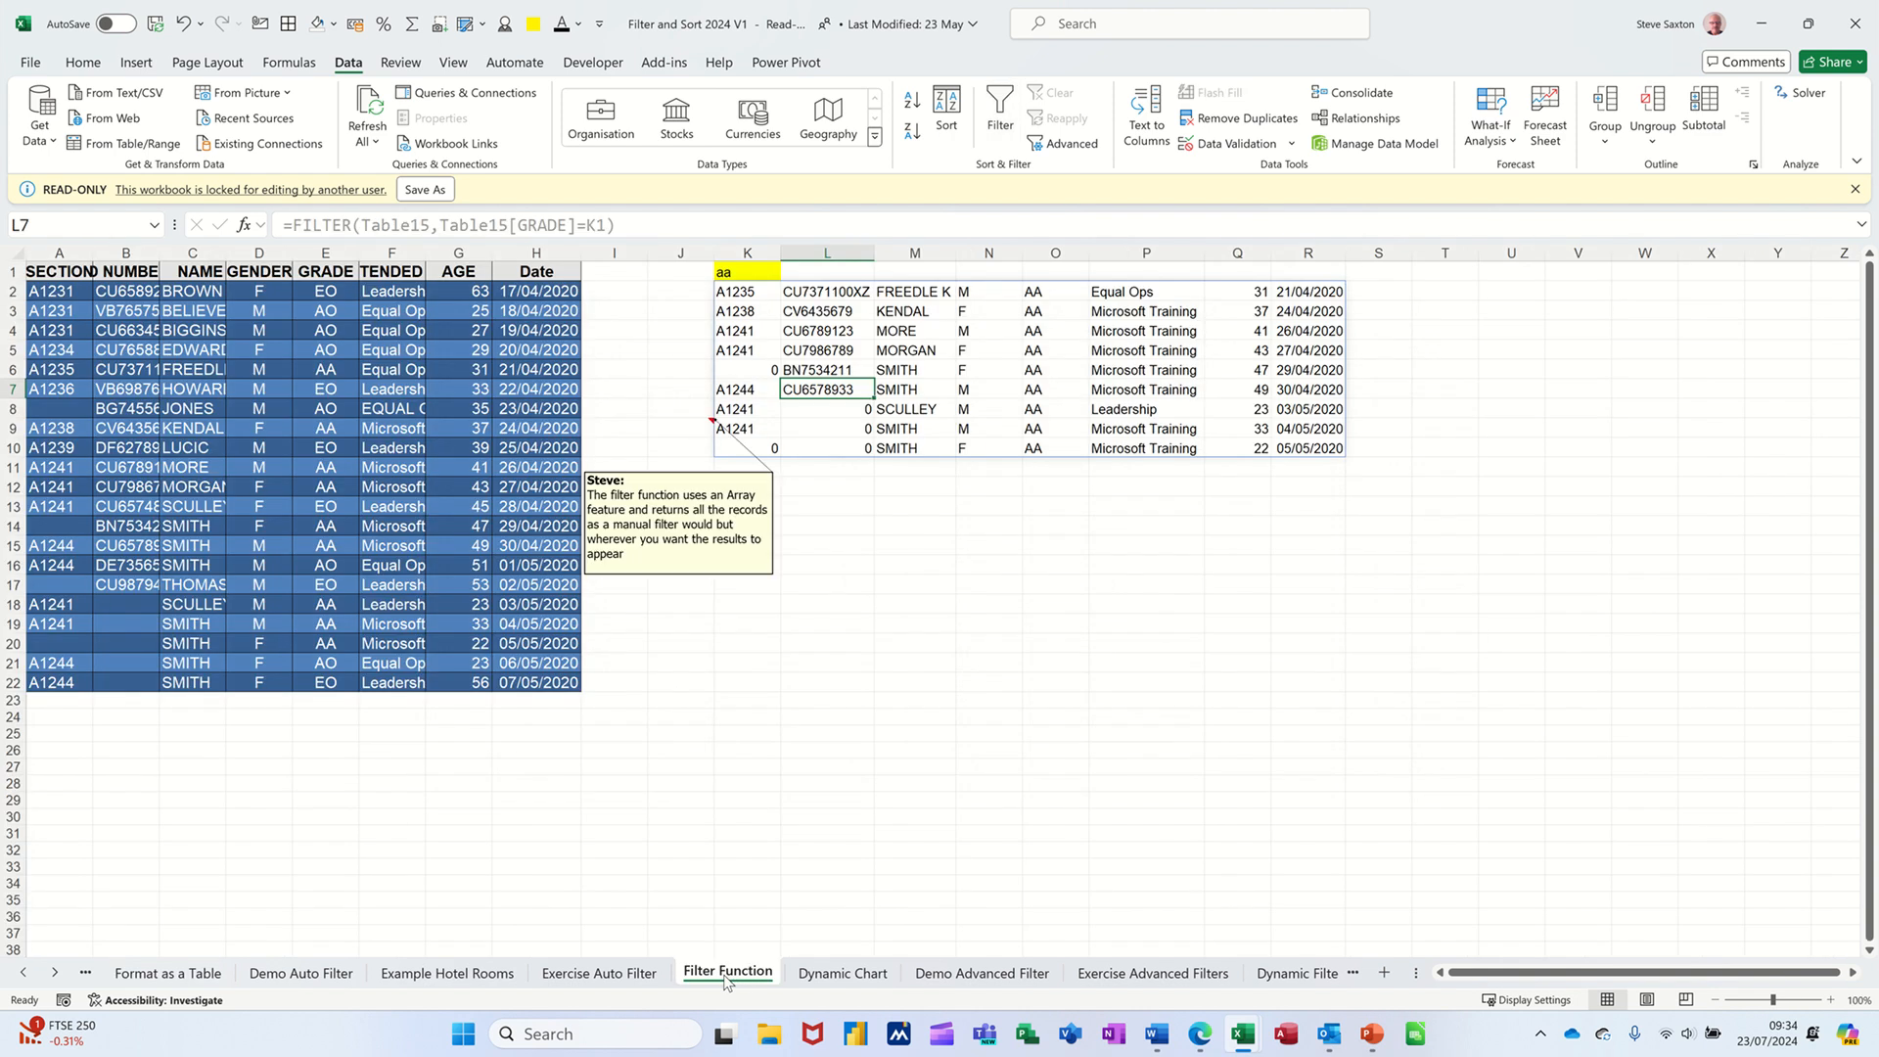
click(739, 269)
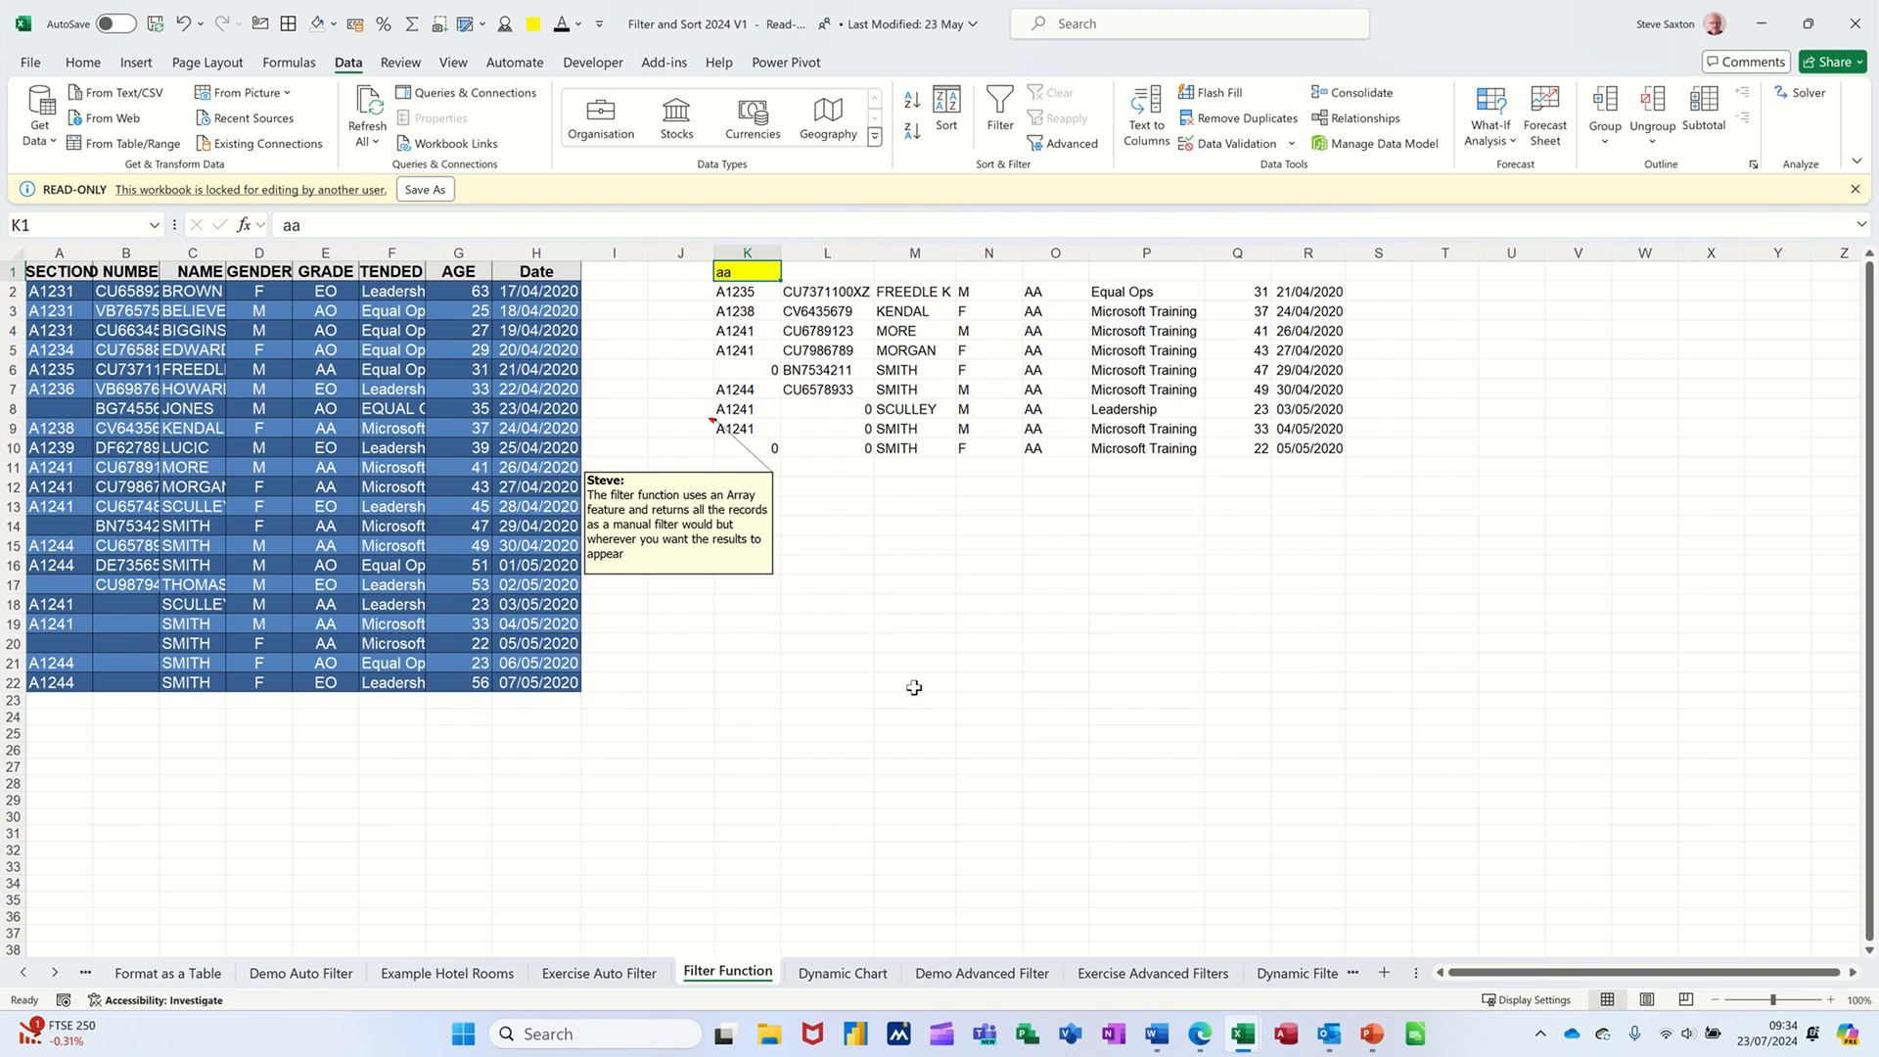
text(a)
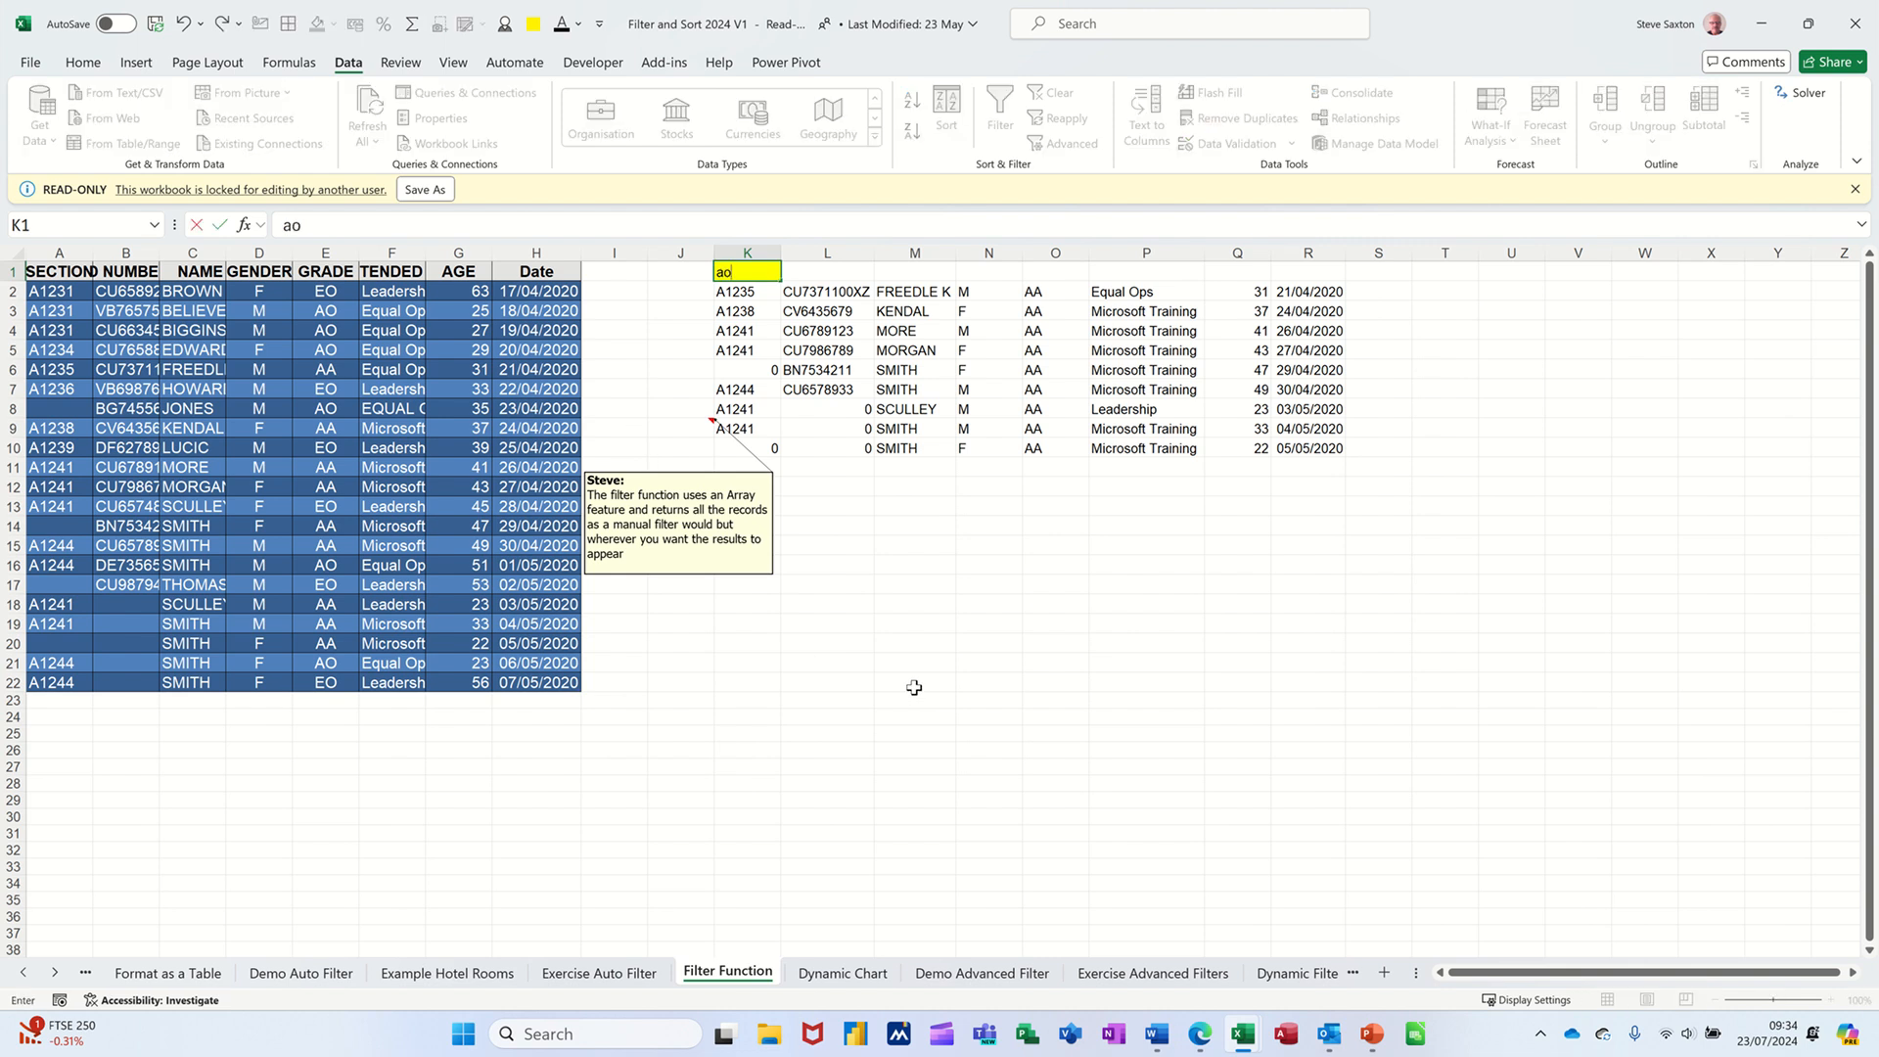
key(Return)
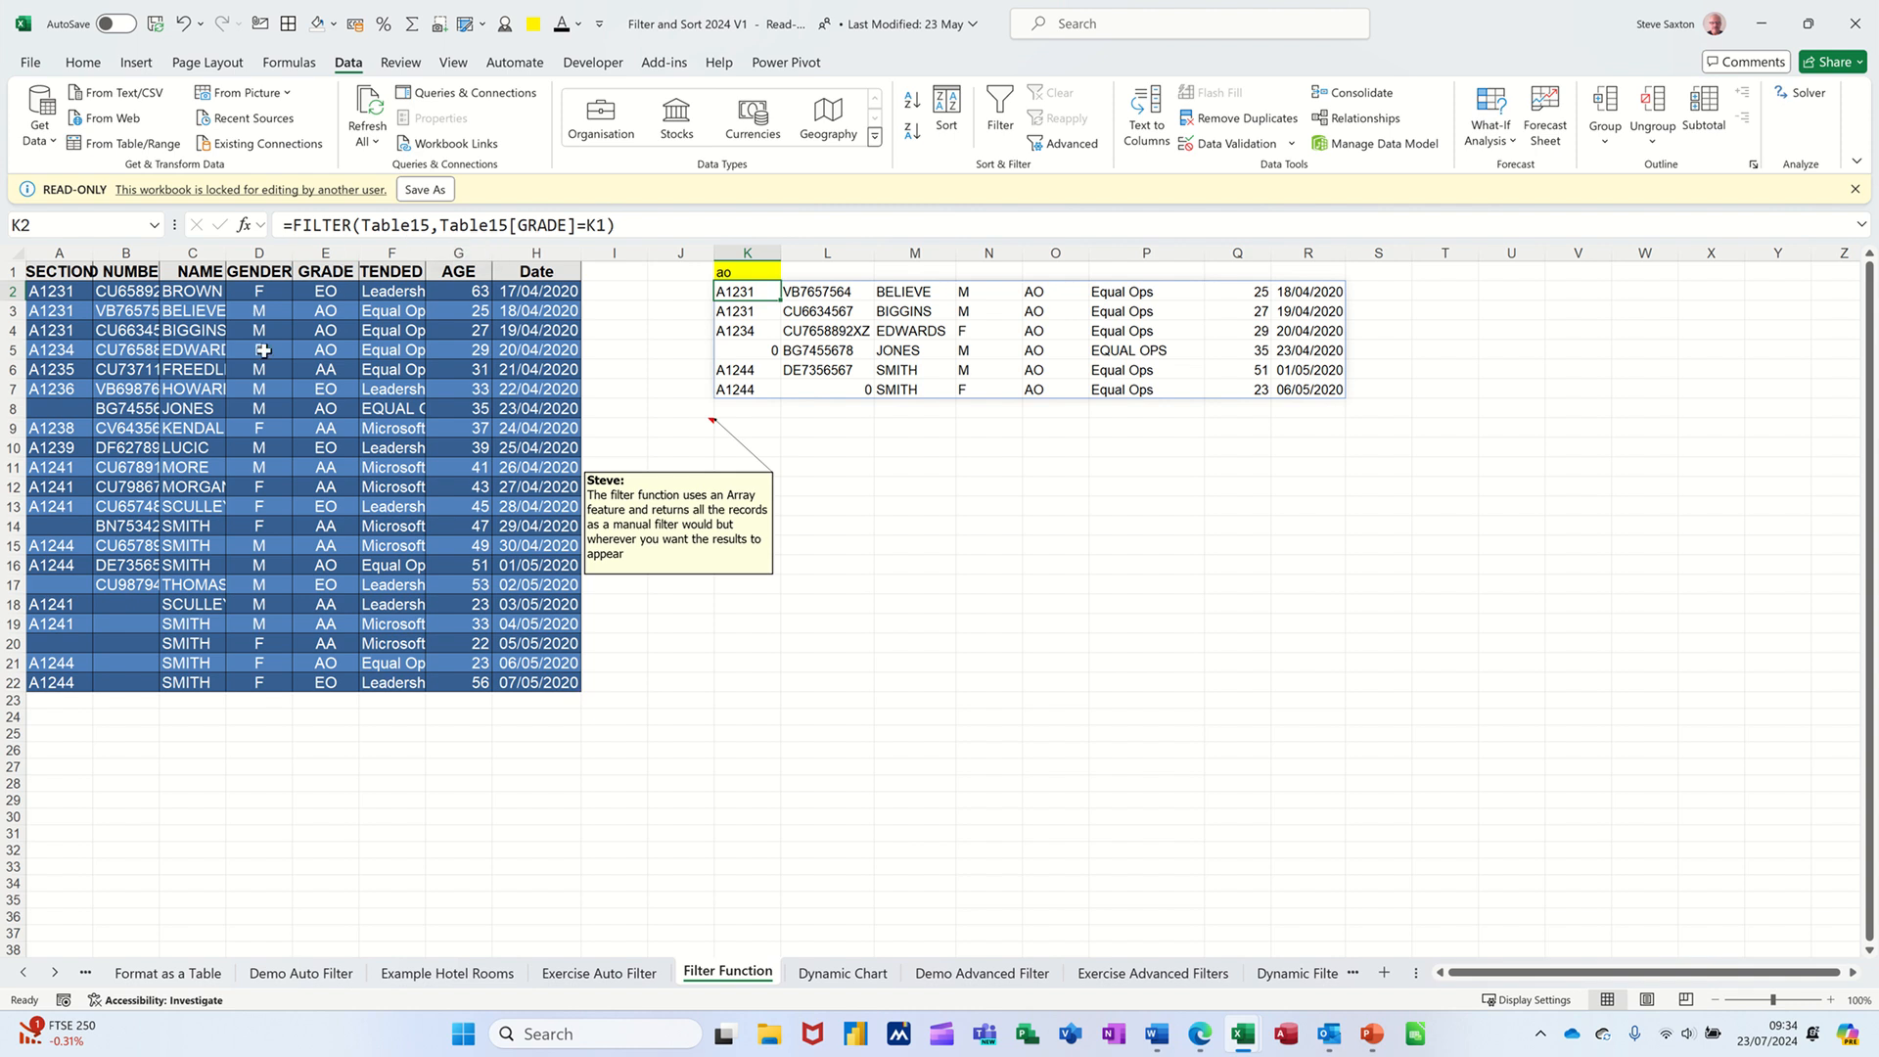
Try to rename the source table on the Filter Function sheet as data.
click(382, 351)
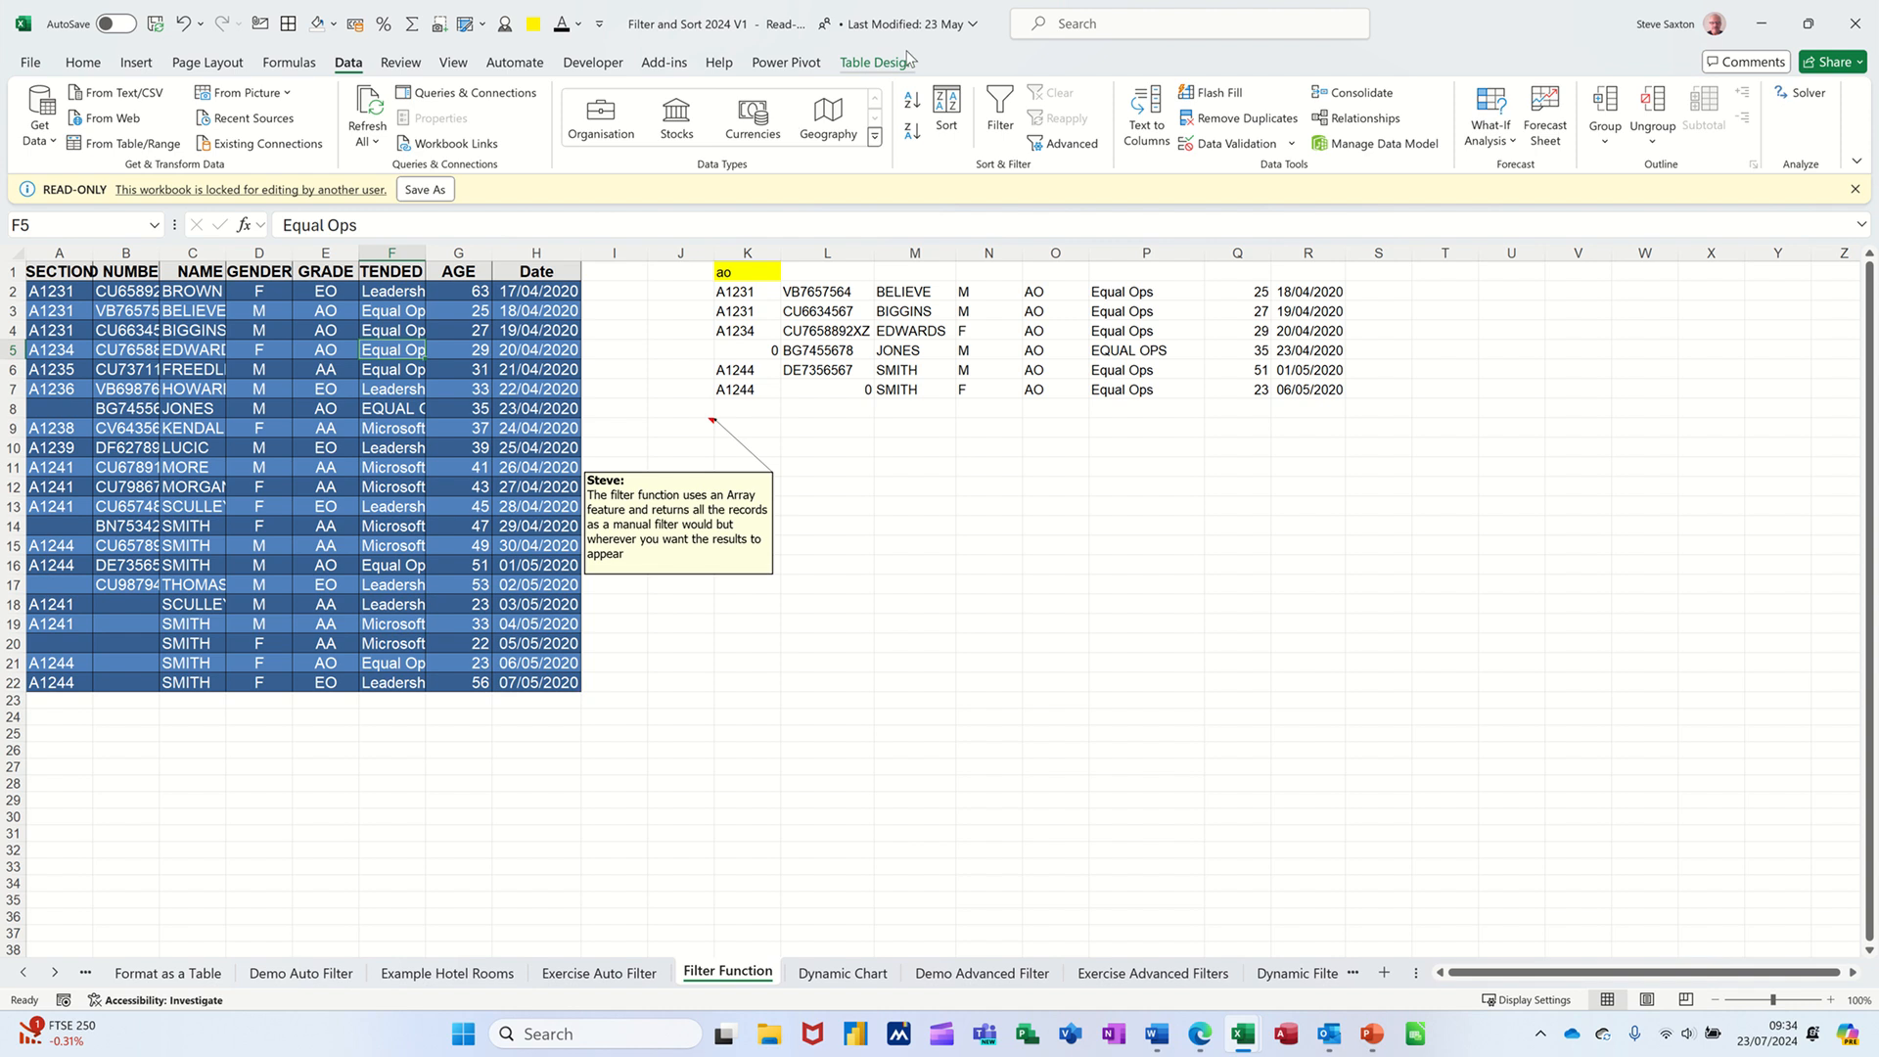
click(879, 63)
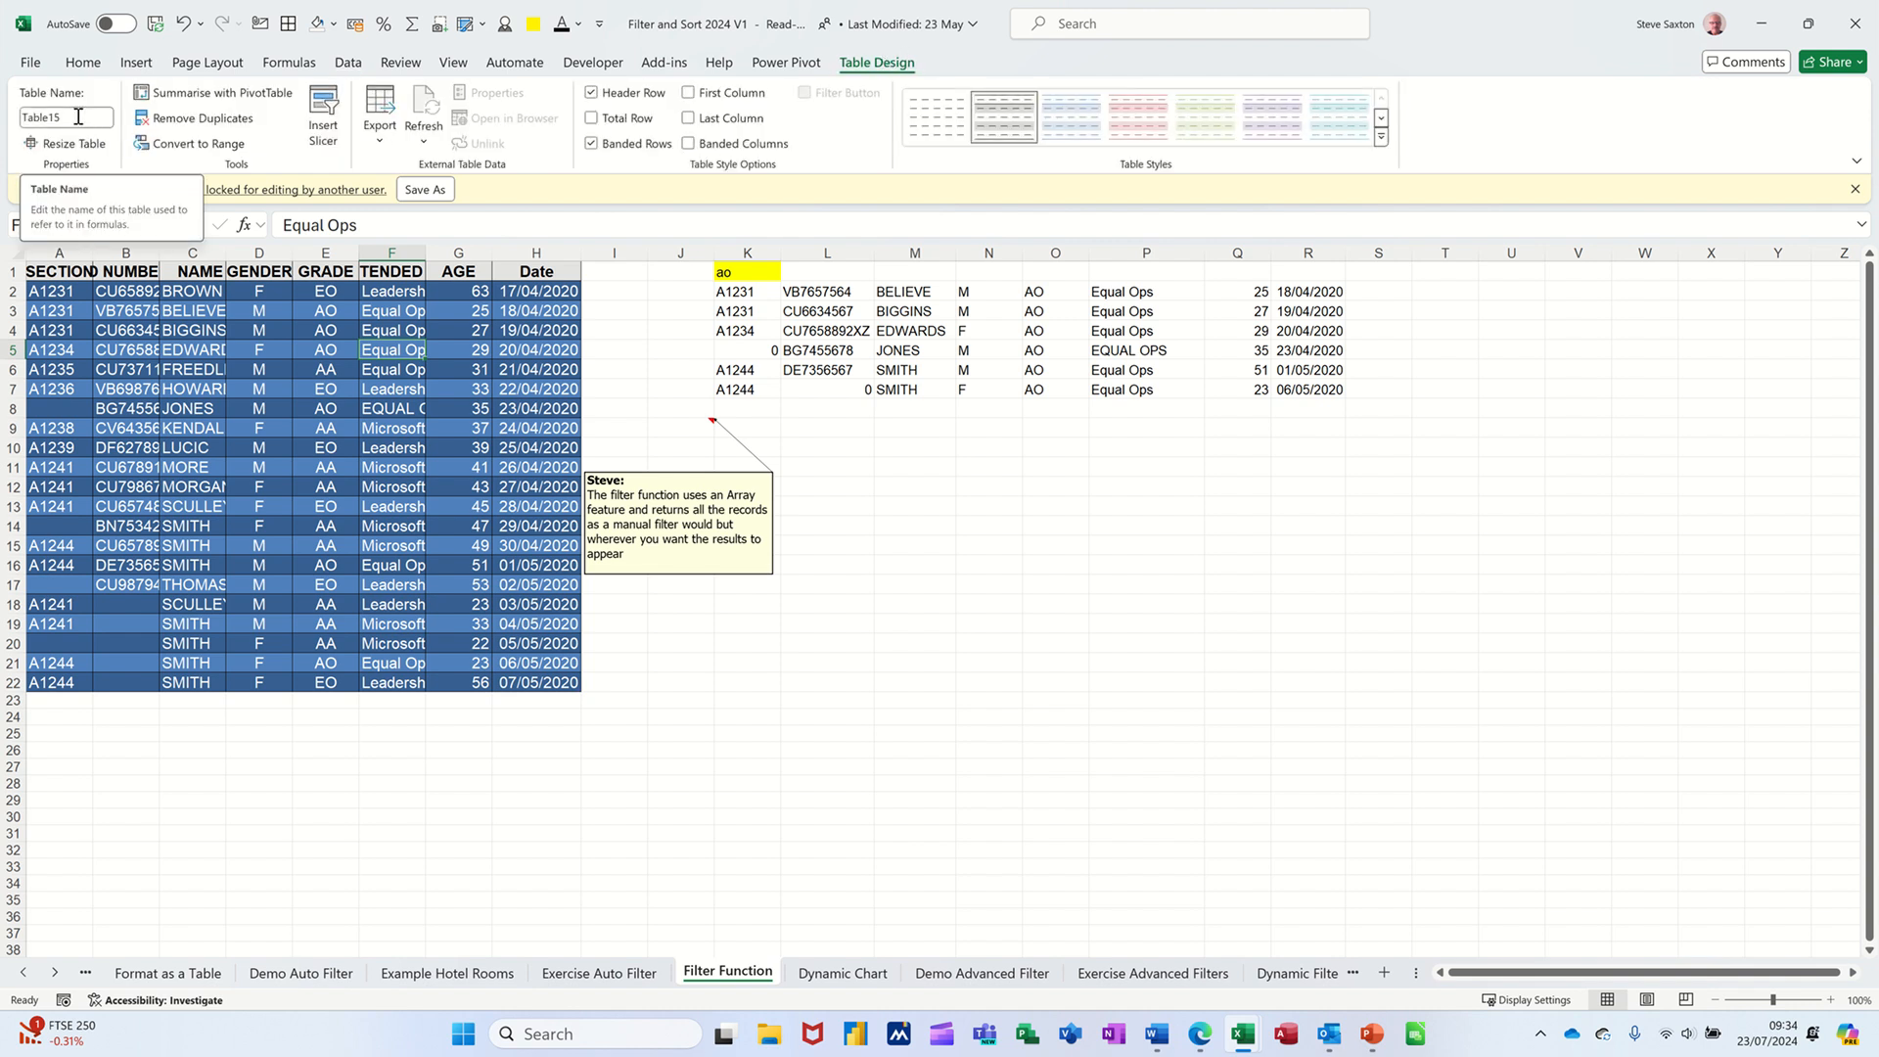
key(Right)
key(Down)
key(Down)
key(Down)
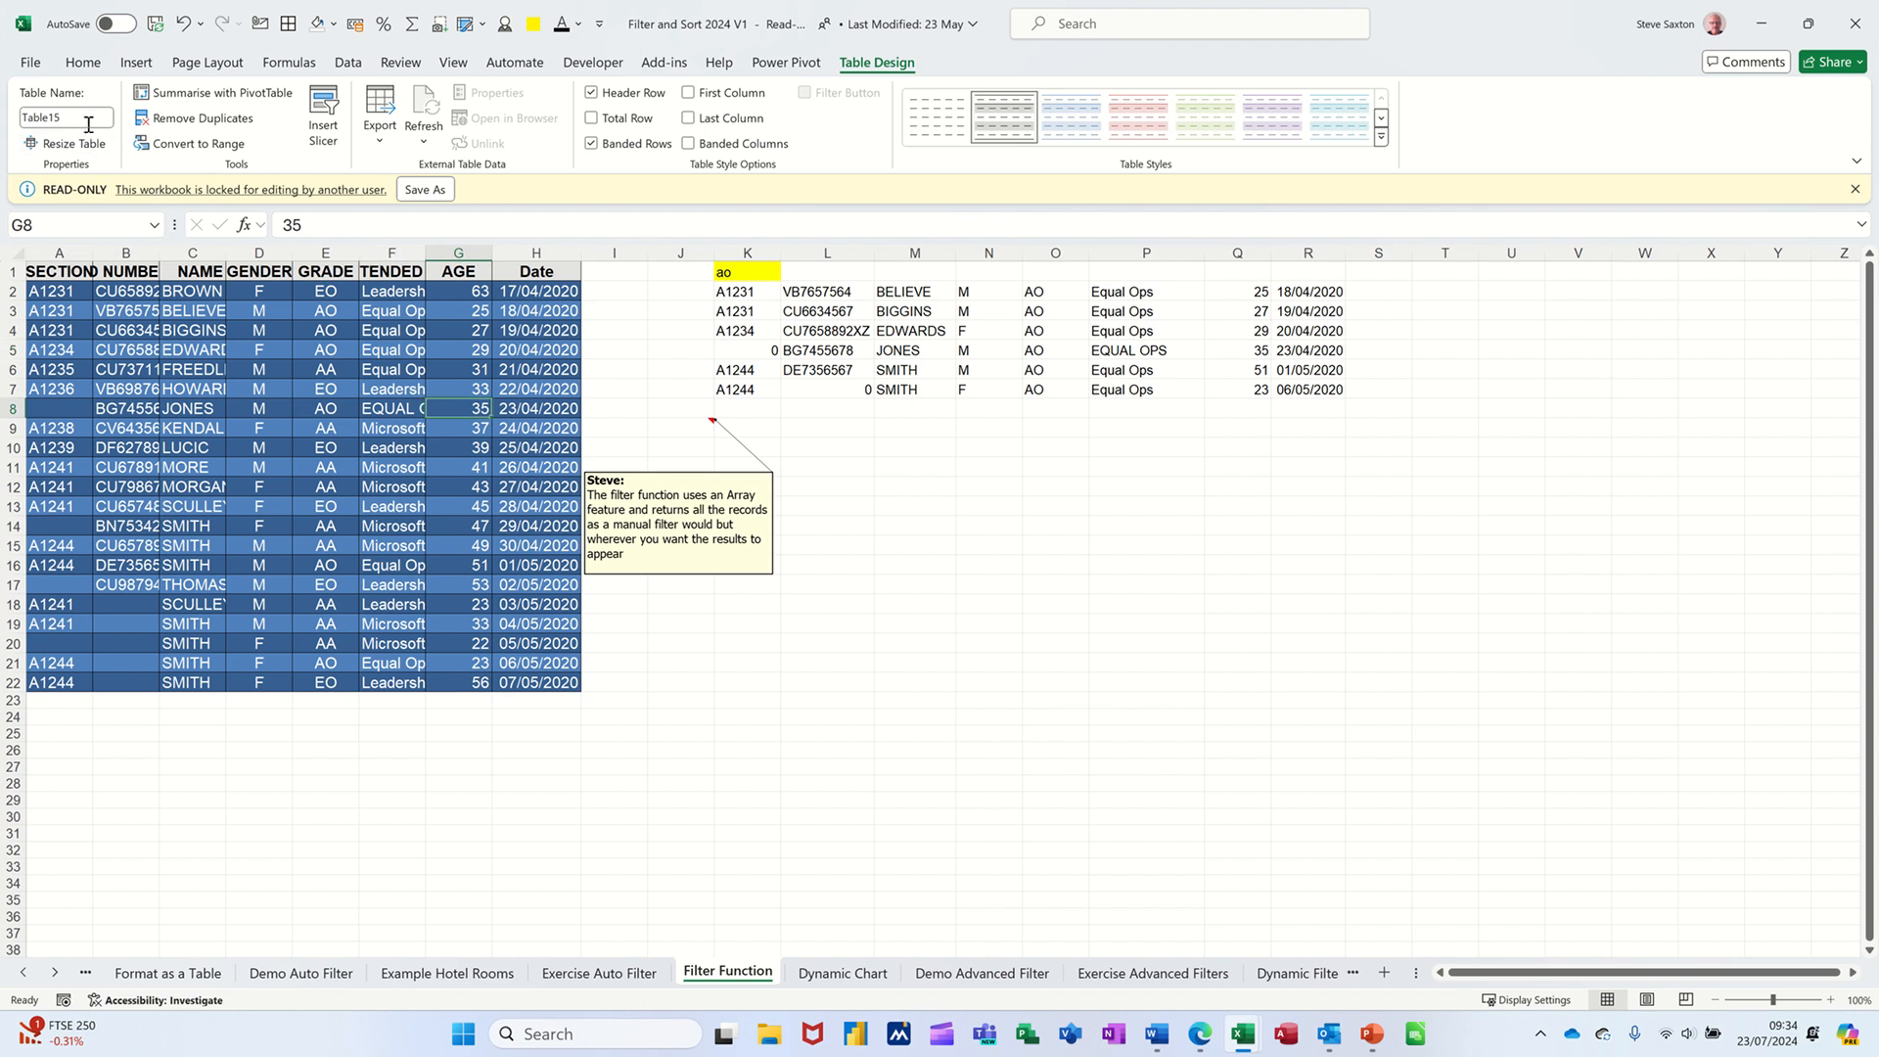
click(80, 121)
text(data)
key(Return)
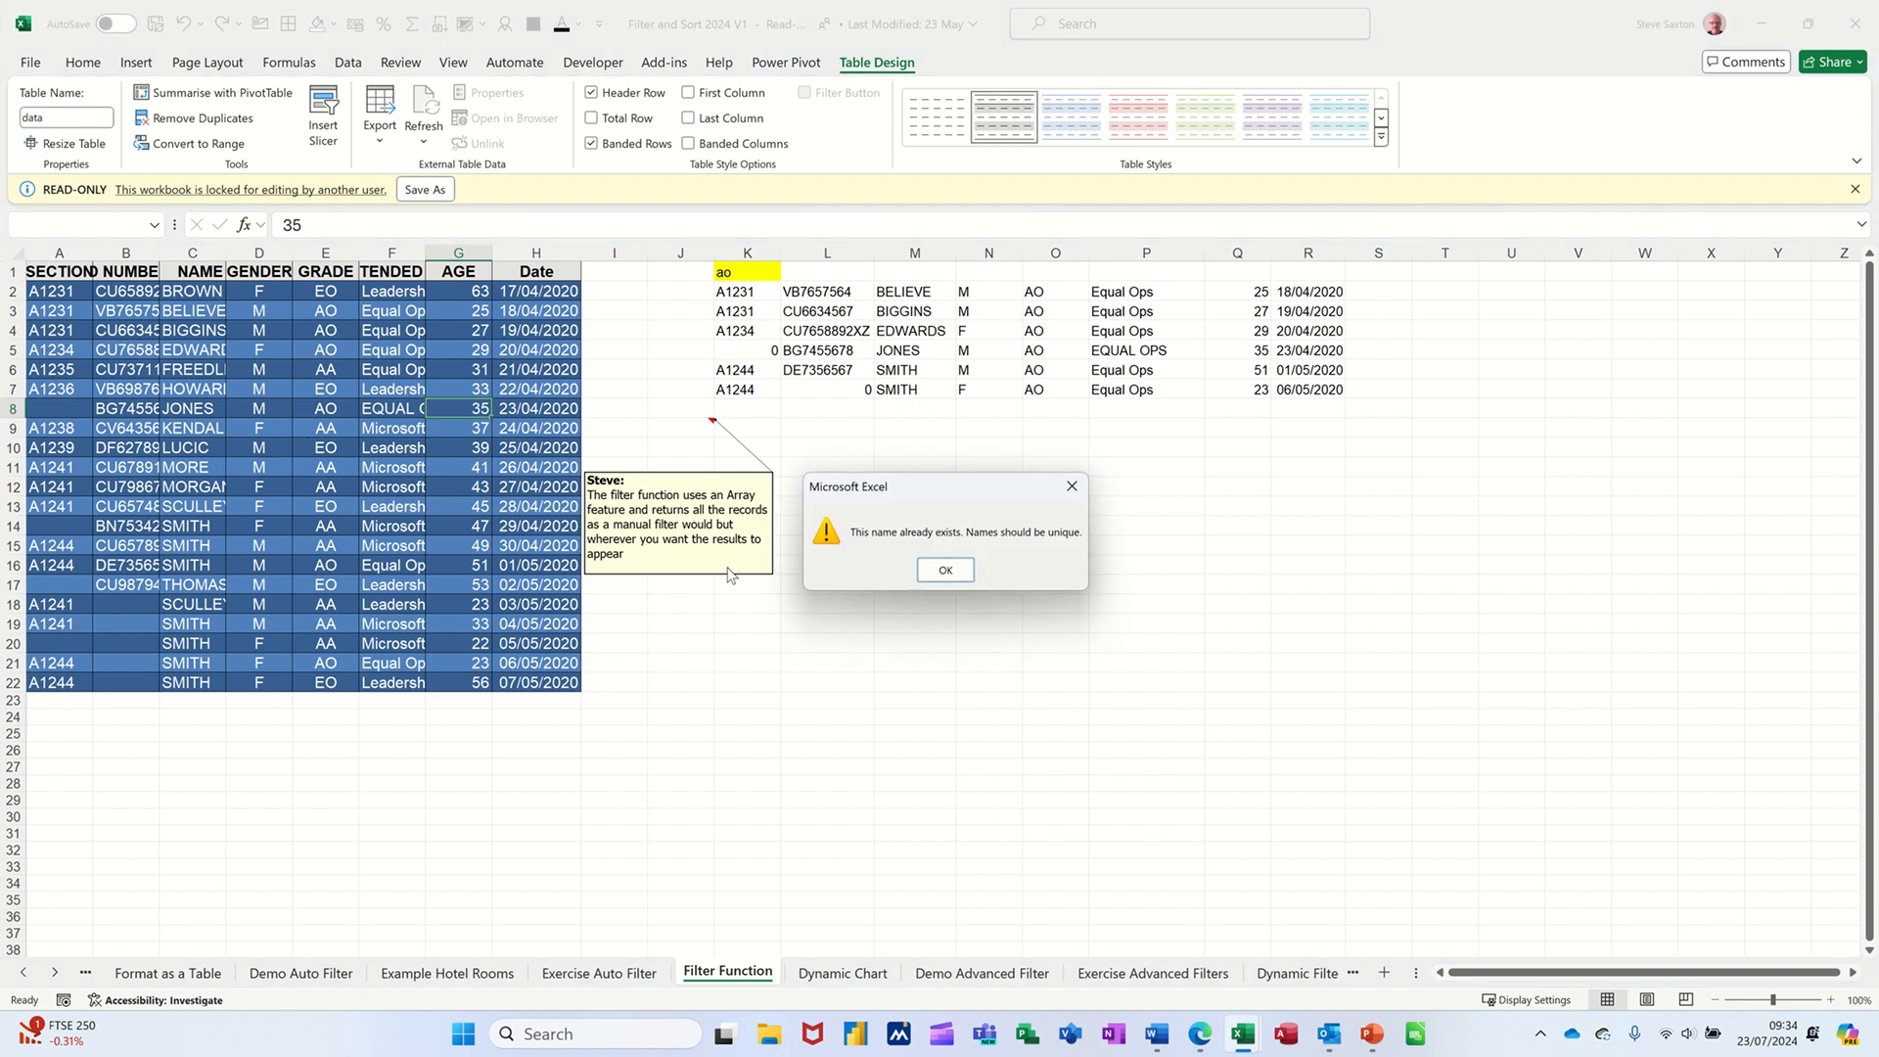
click(926, 571)
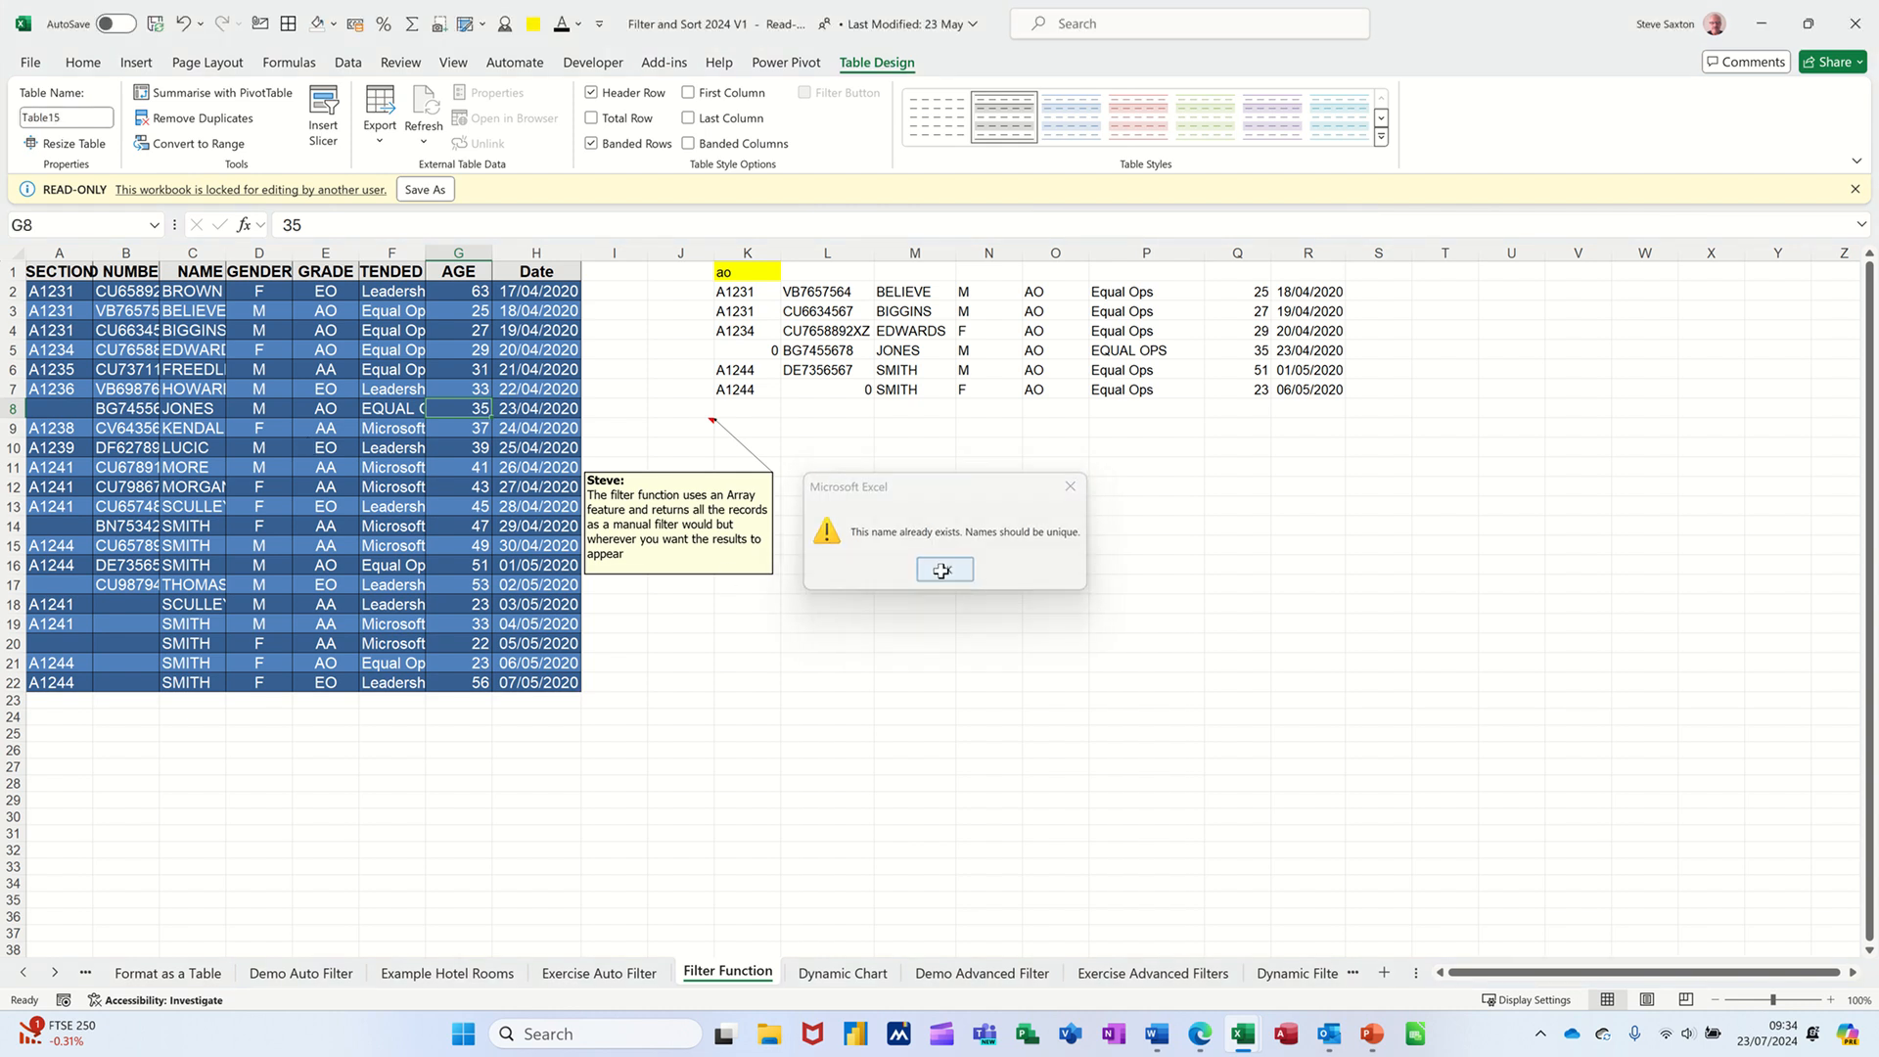
Try to rename the source table using a person's first name.
click(82, 115)
text(s)
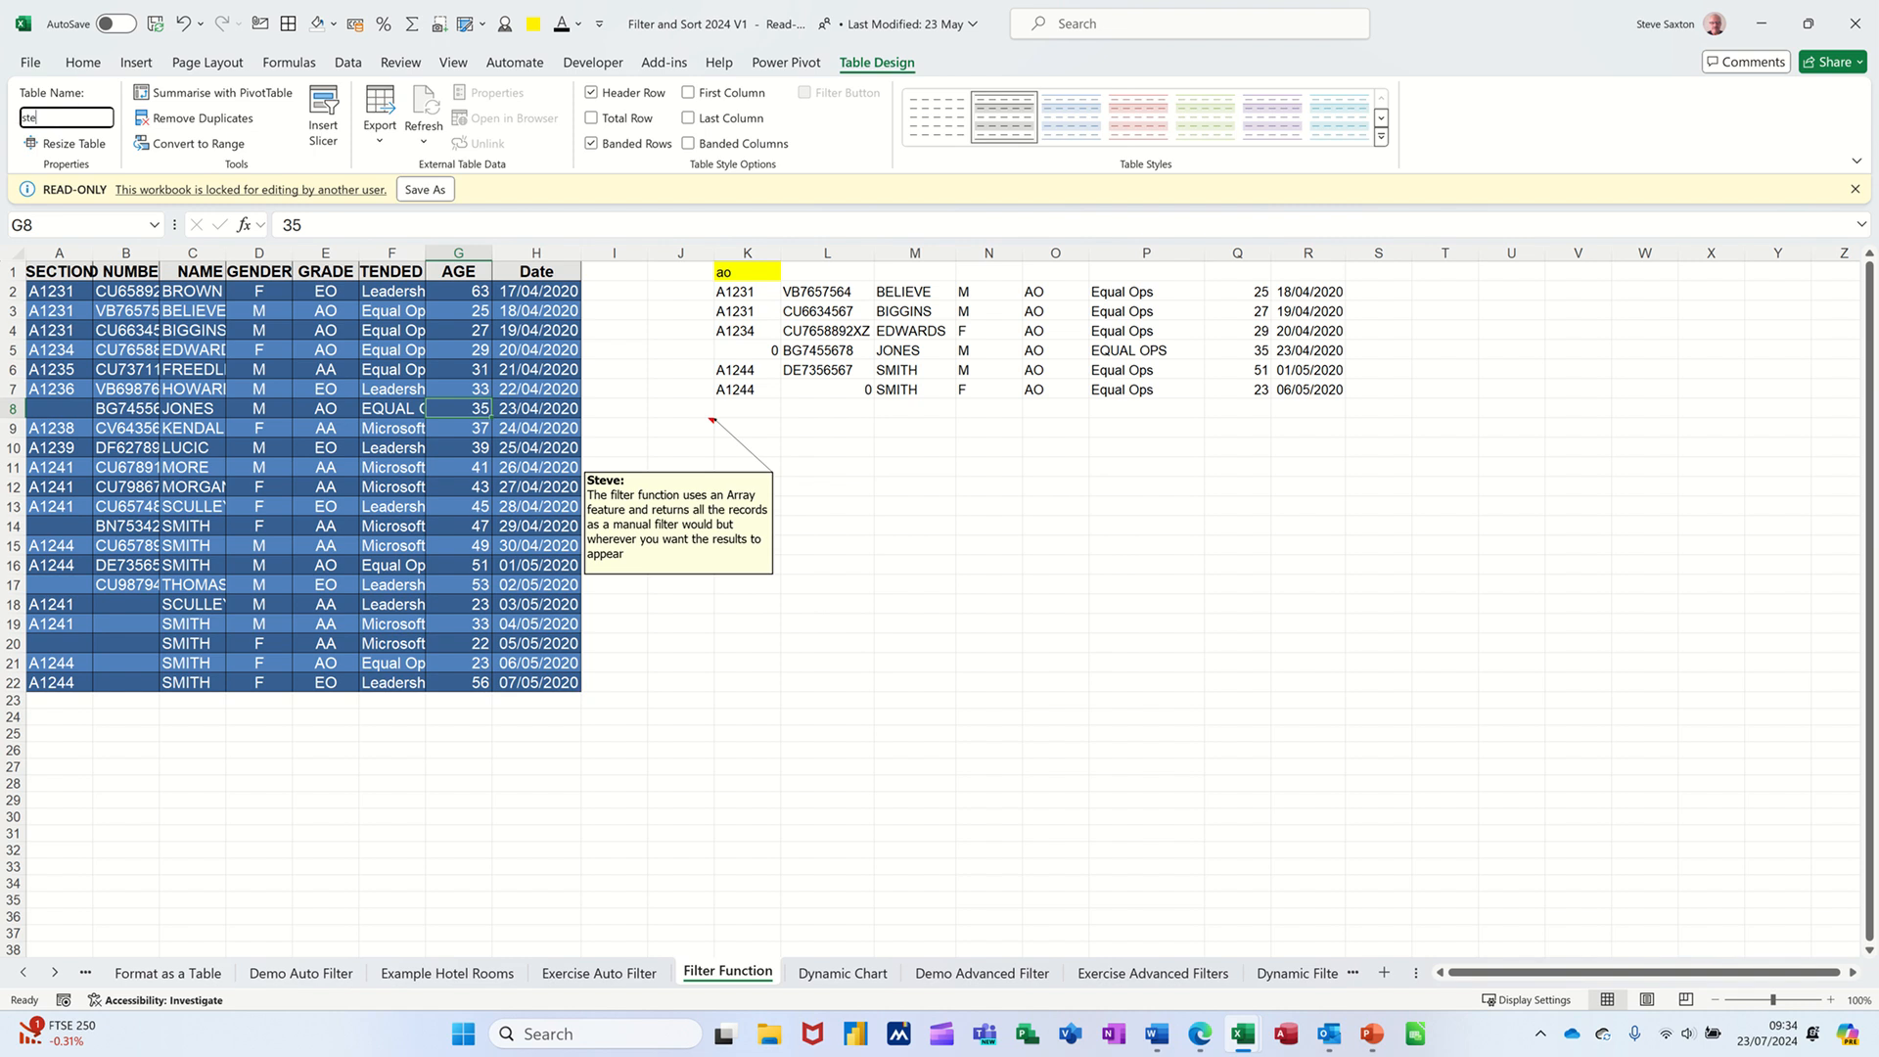
text(teve)
key(Return)
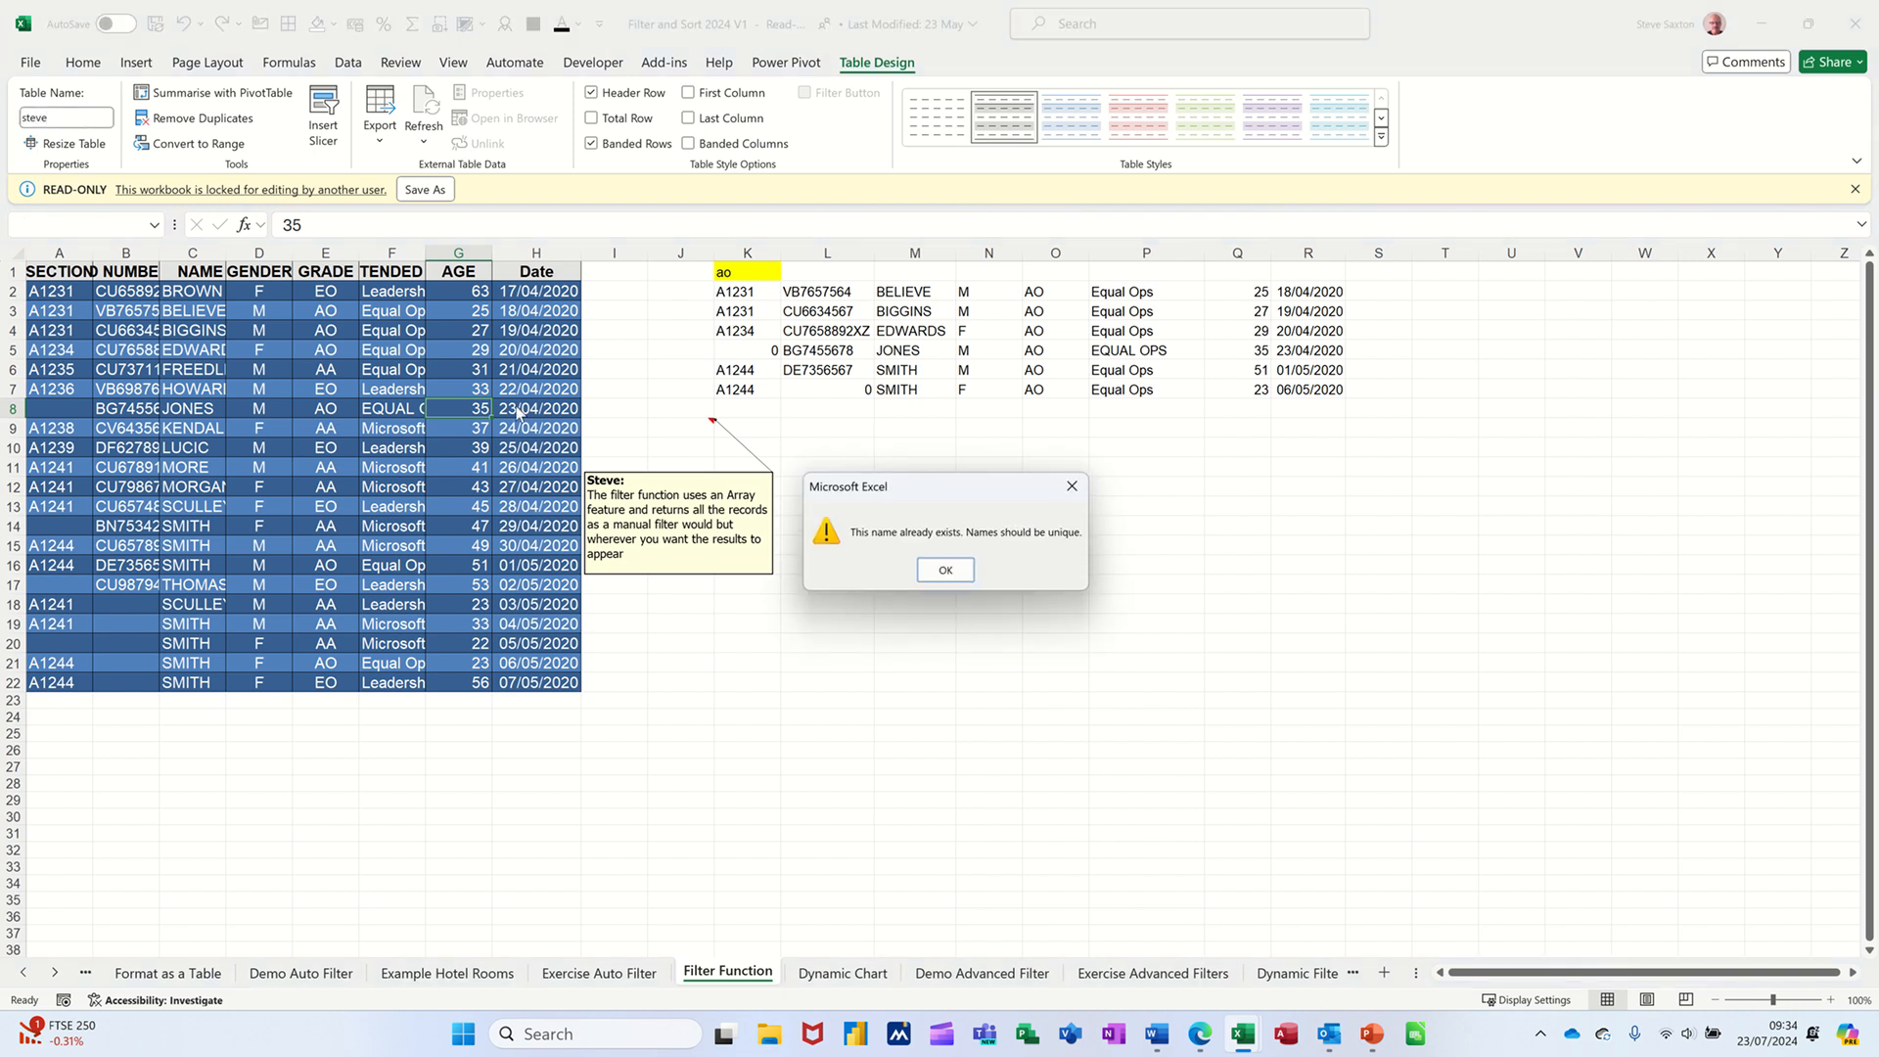
click(945, 571)
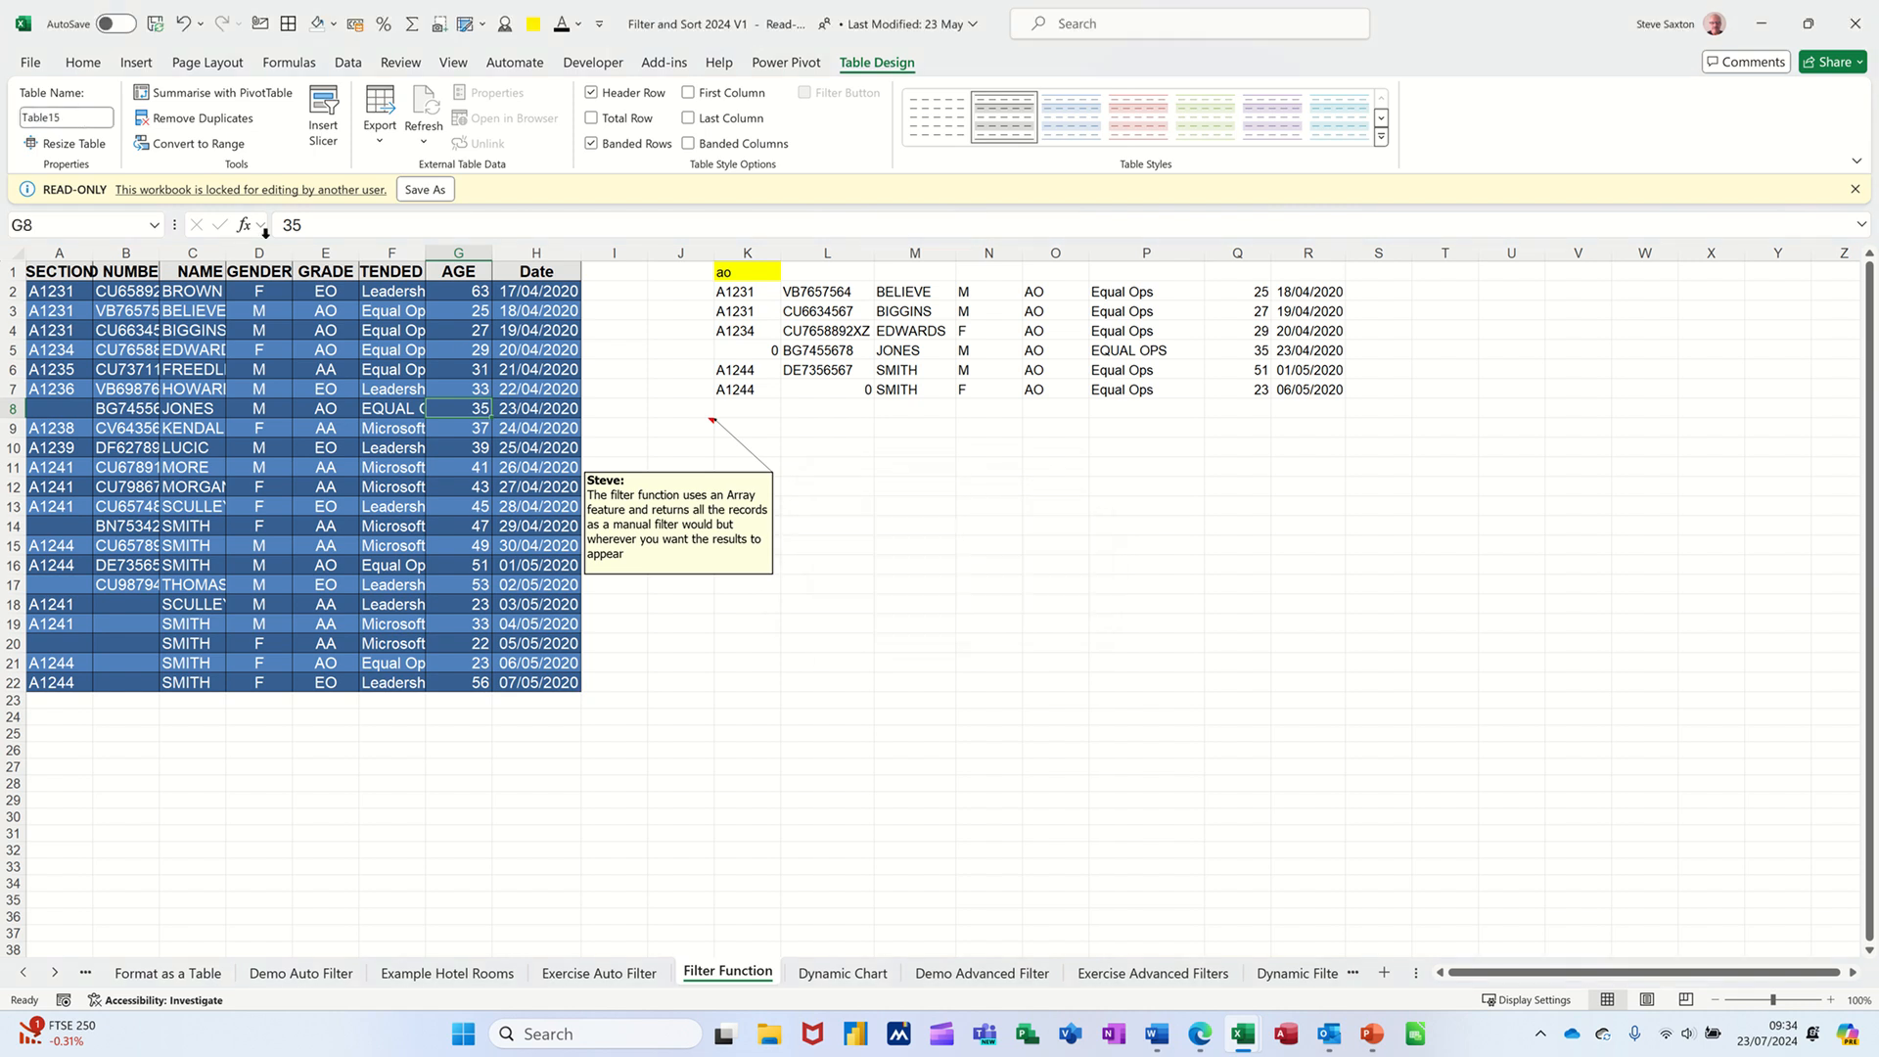
Rename the source table on the Filter Function sheet with a short three-letter first name.
click(85, 117)
text(Bob)
key(Return)
click(419, 369)
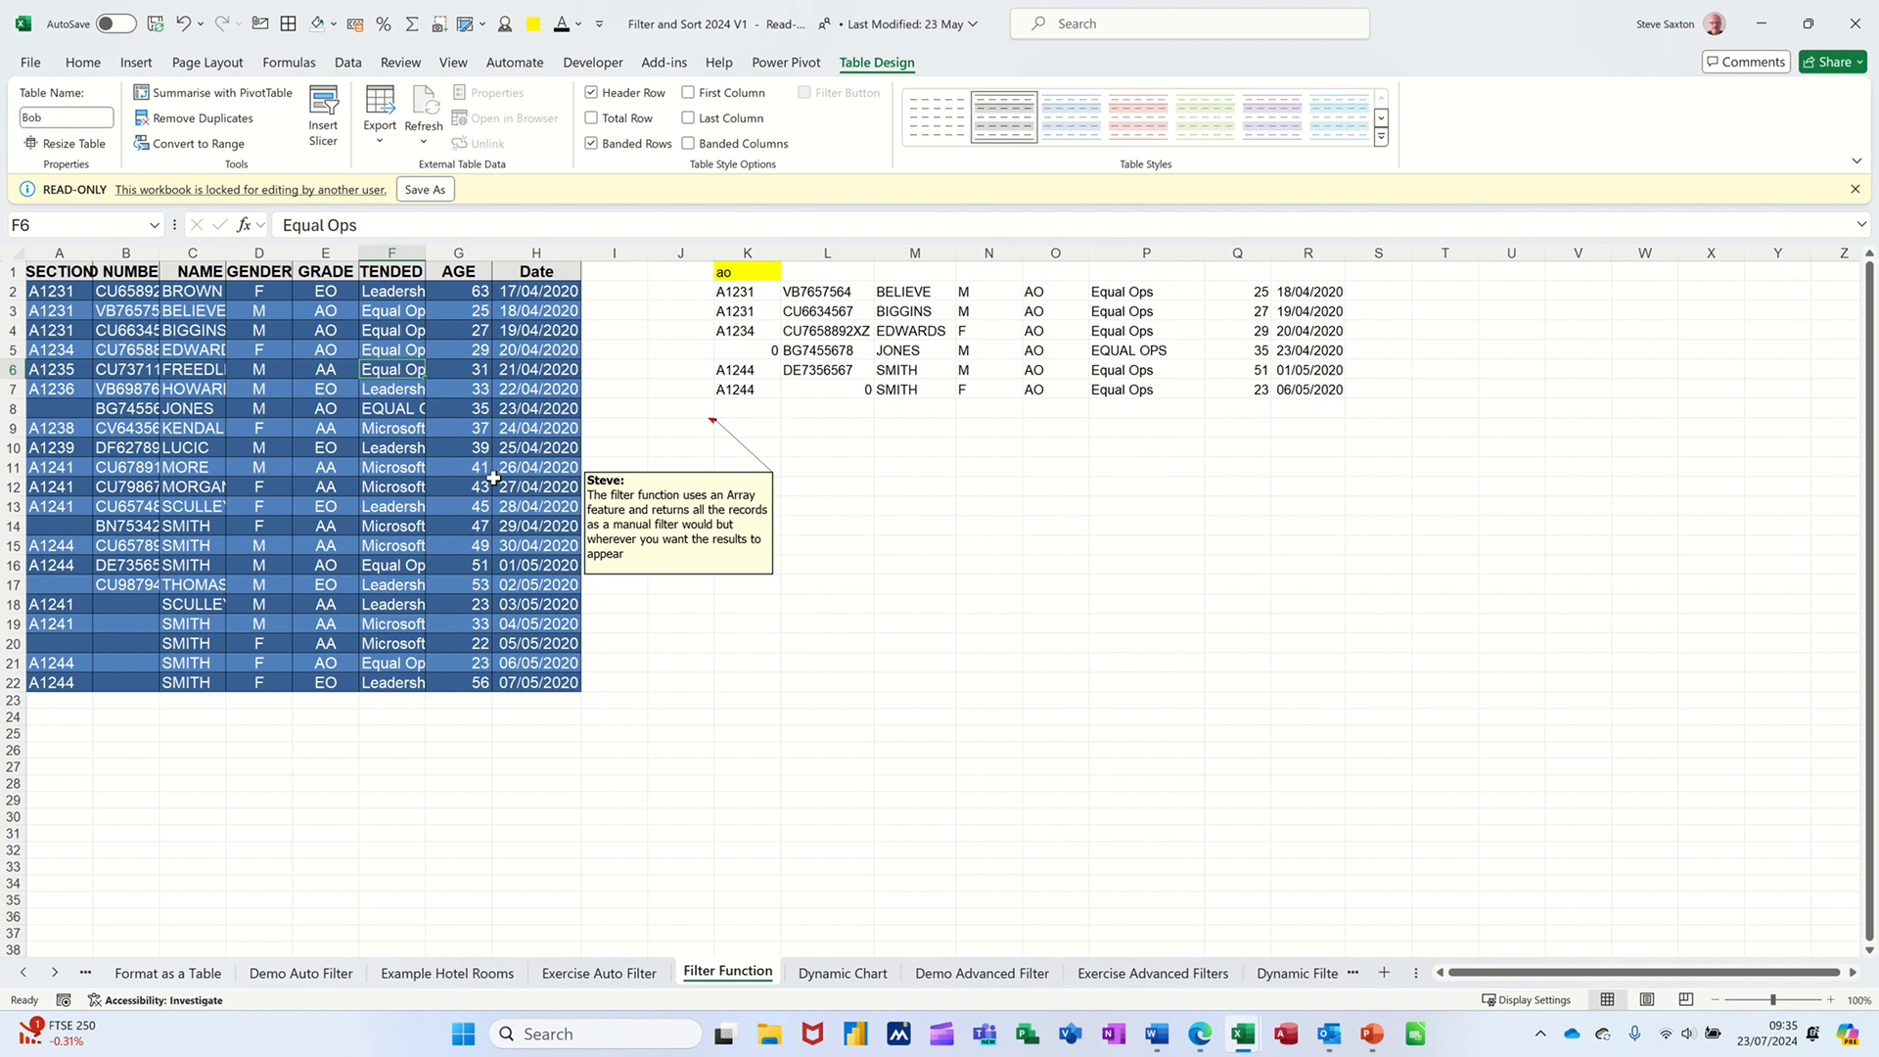
Fill cell K18 with the standard orange colour to mark it as a second criterion cell.
click(746, 608)
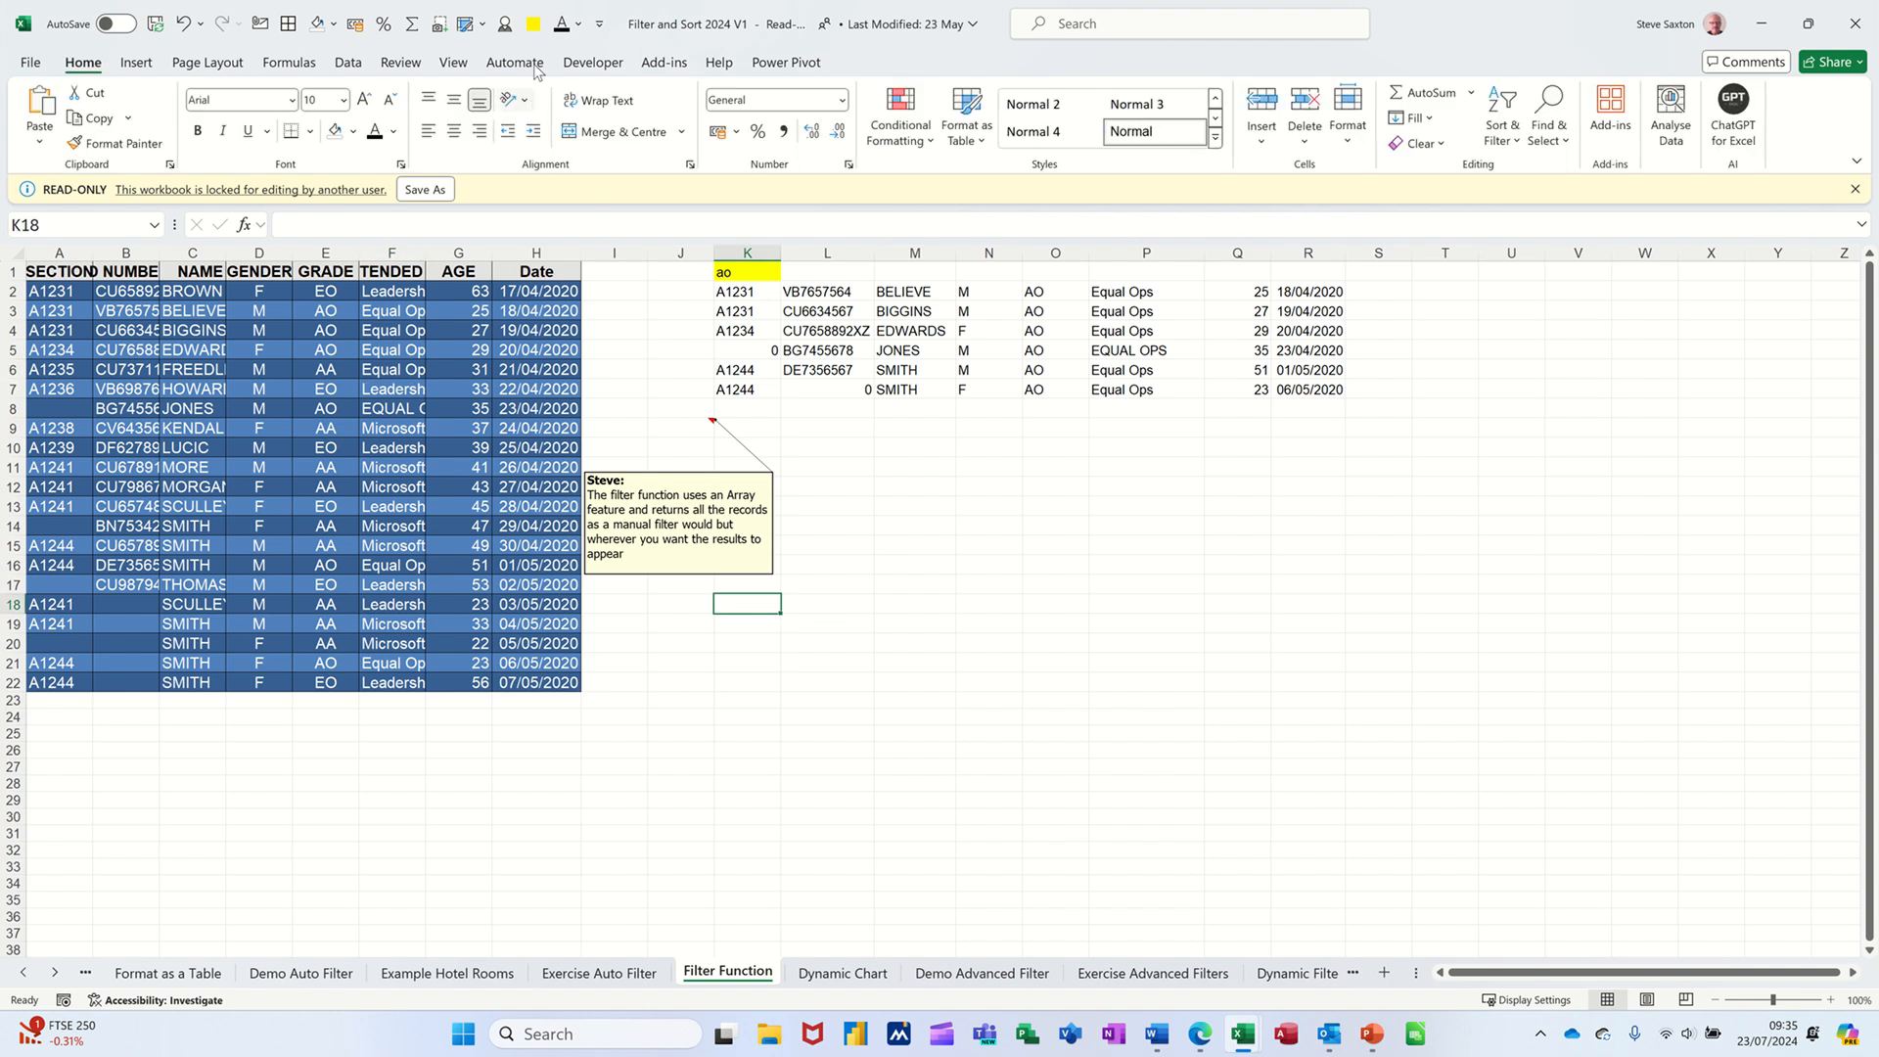
click(353, 133)
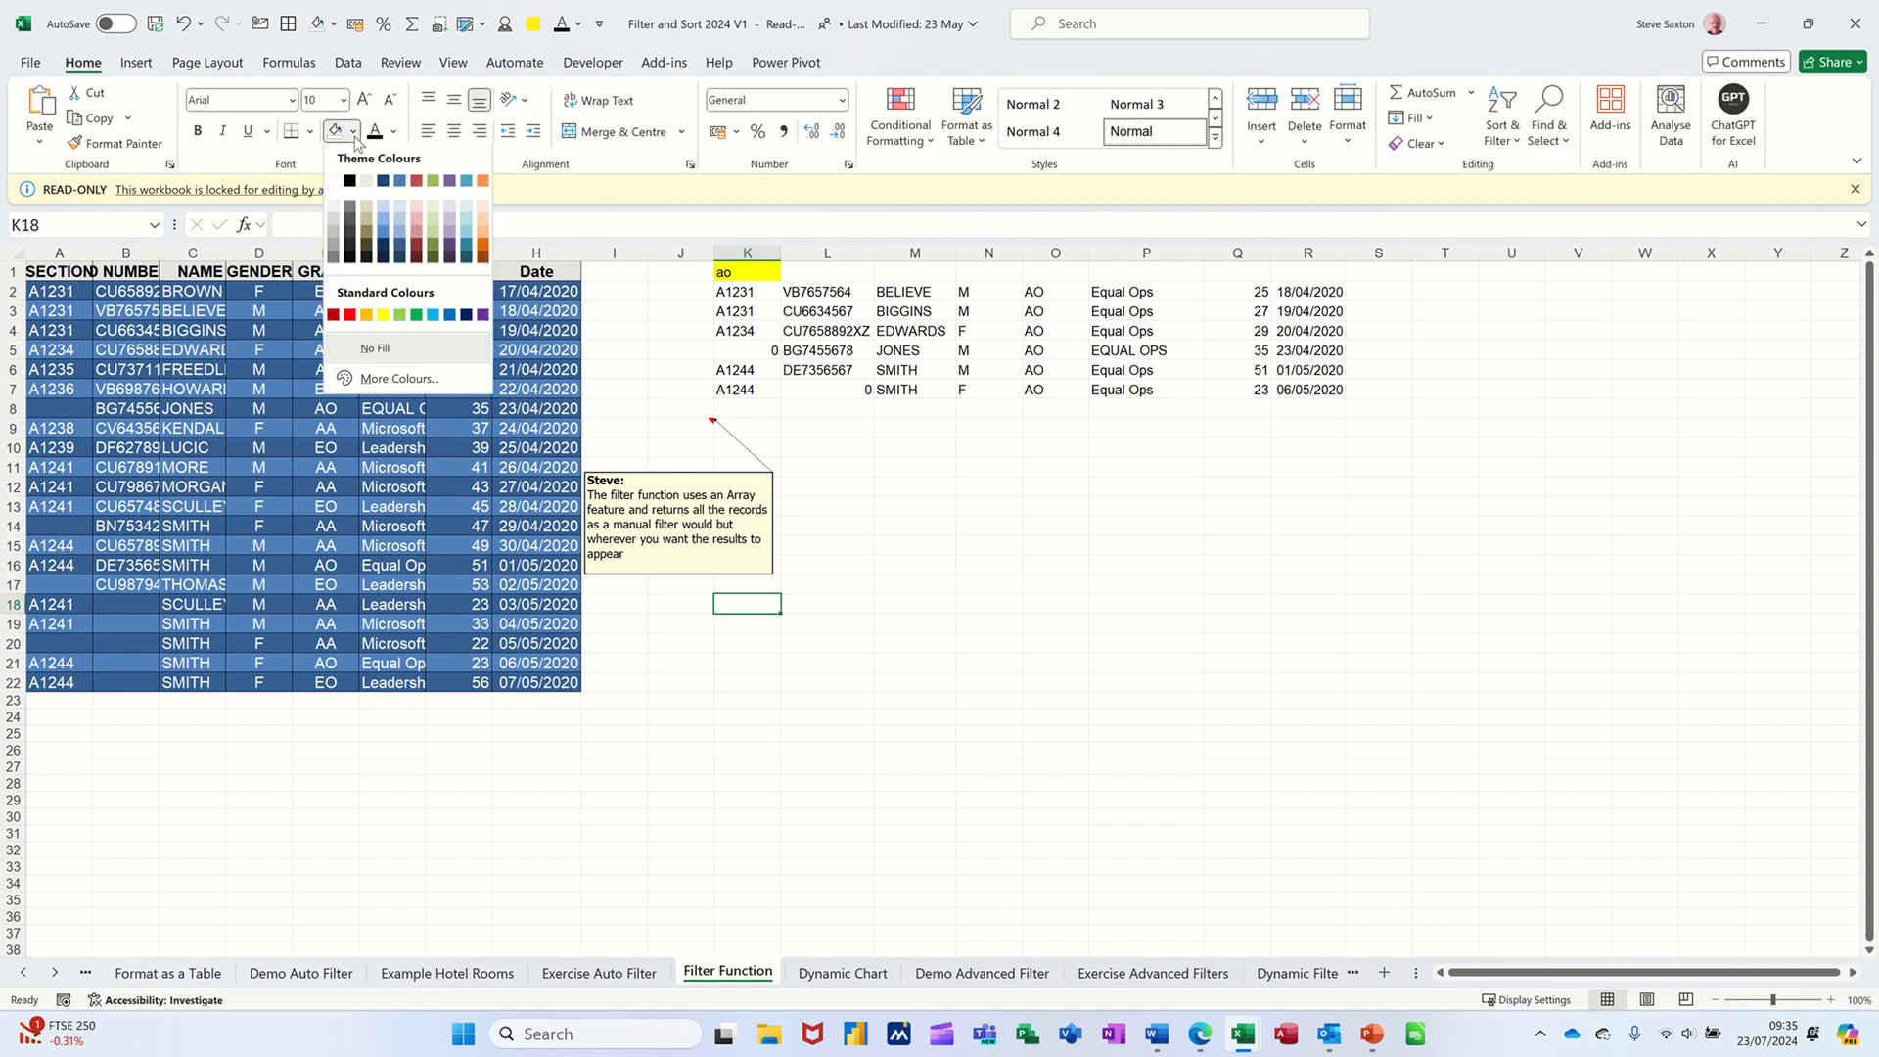
click(365, 317)
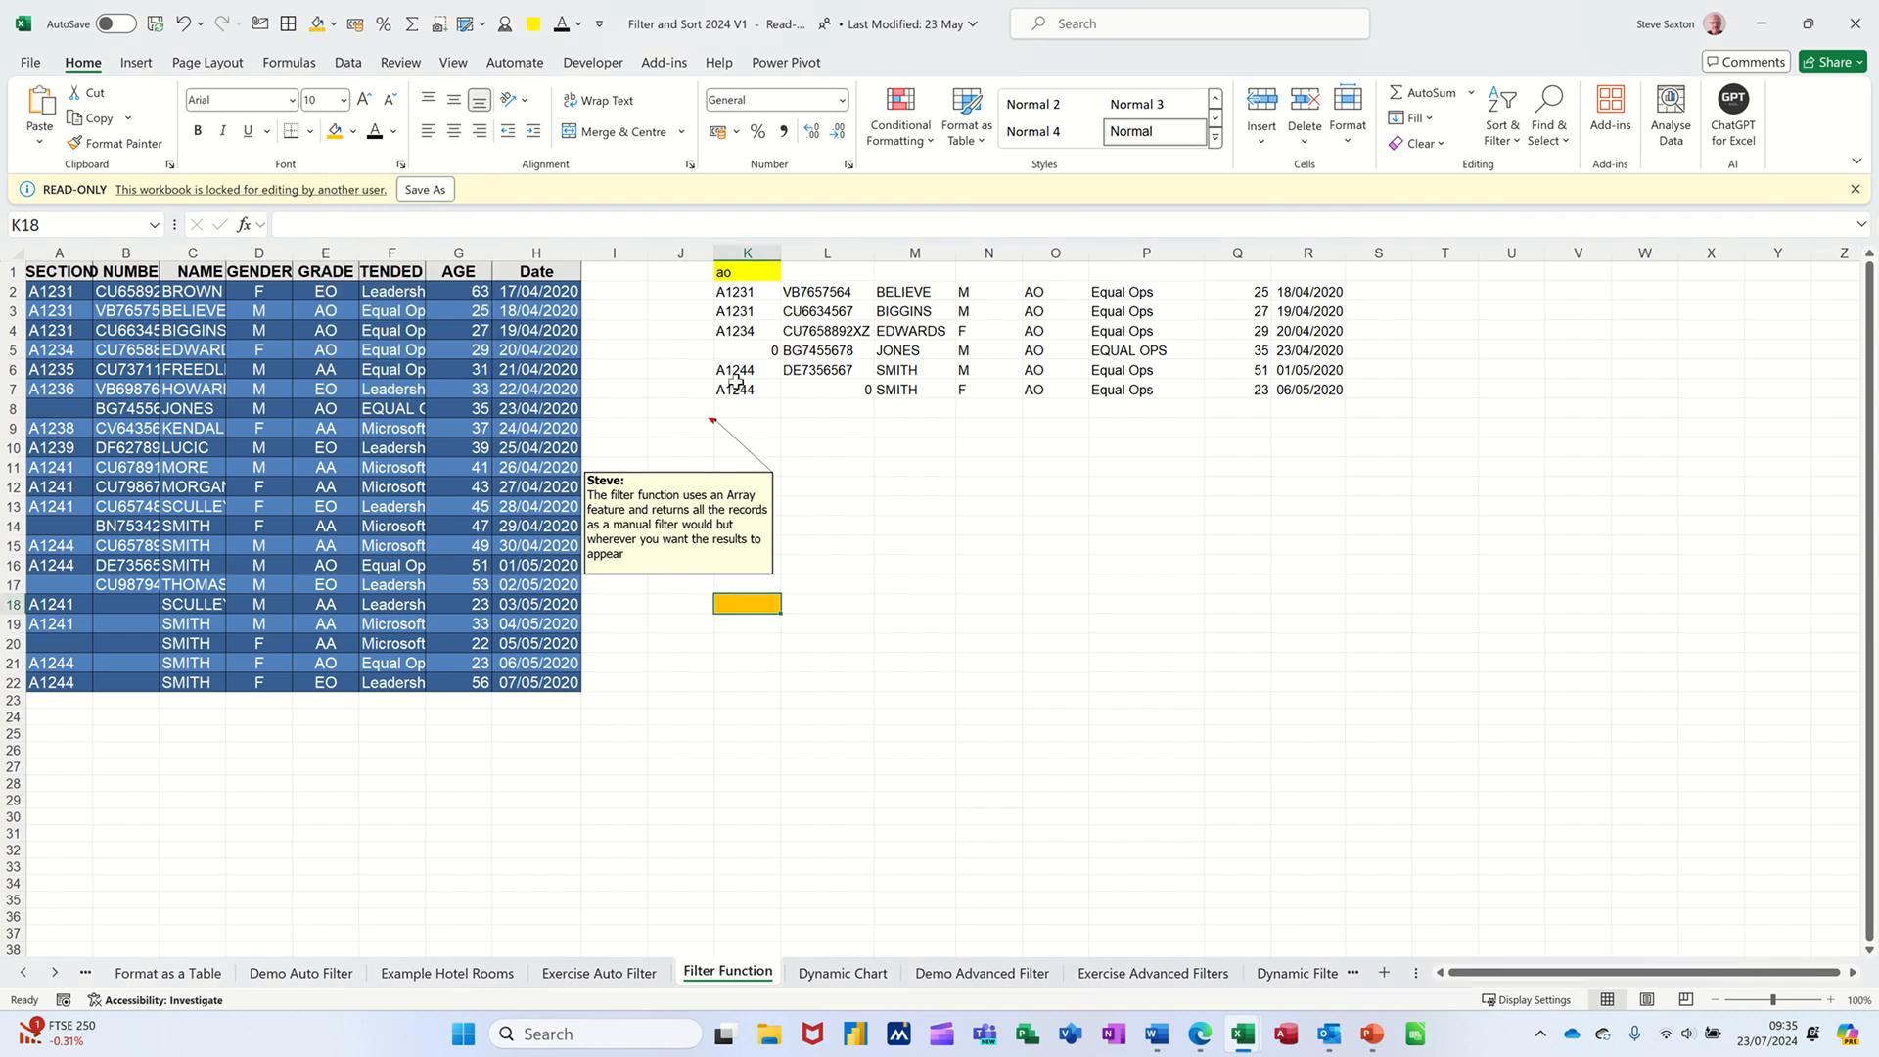
click(745, 279)
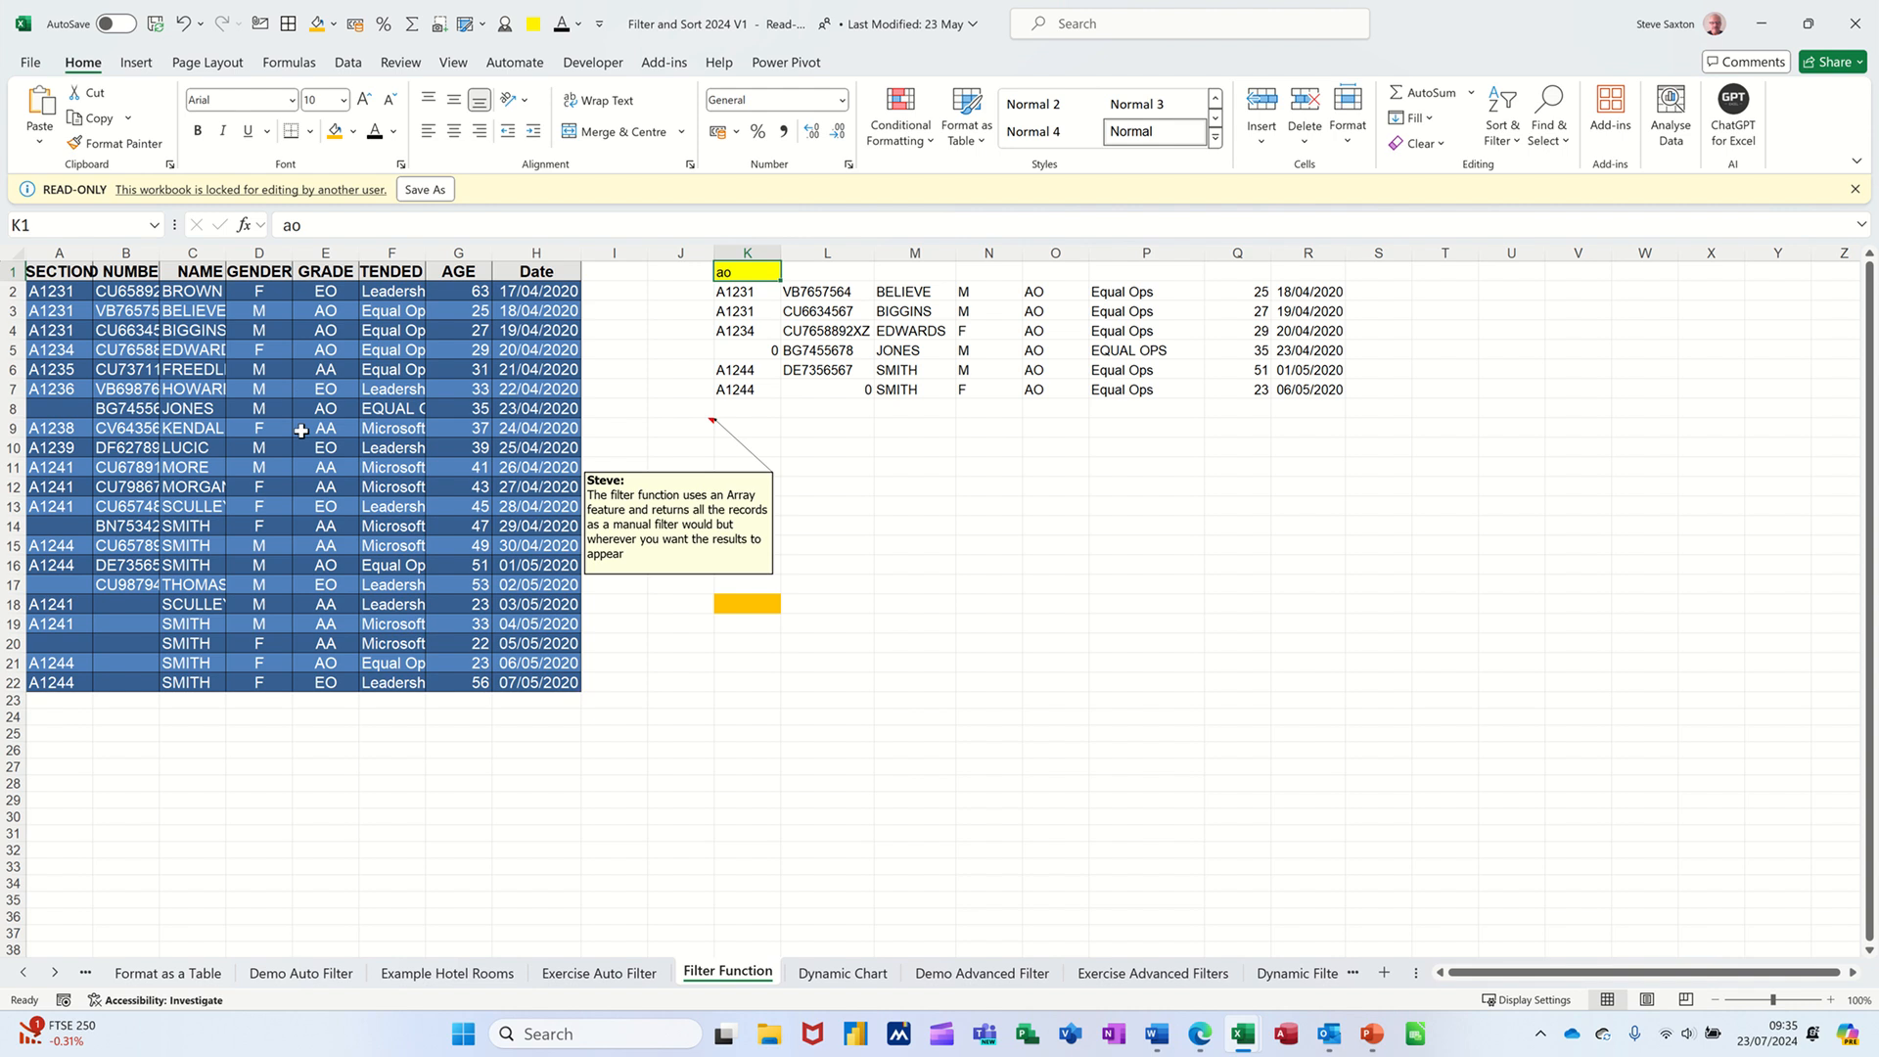
Add a list validation with the source AA,AO,EO to cell K18 and choose AA from it.
click(749, 609)
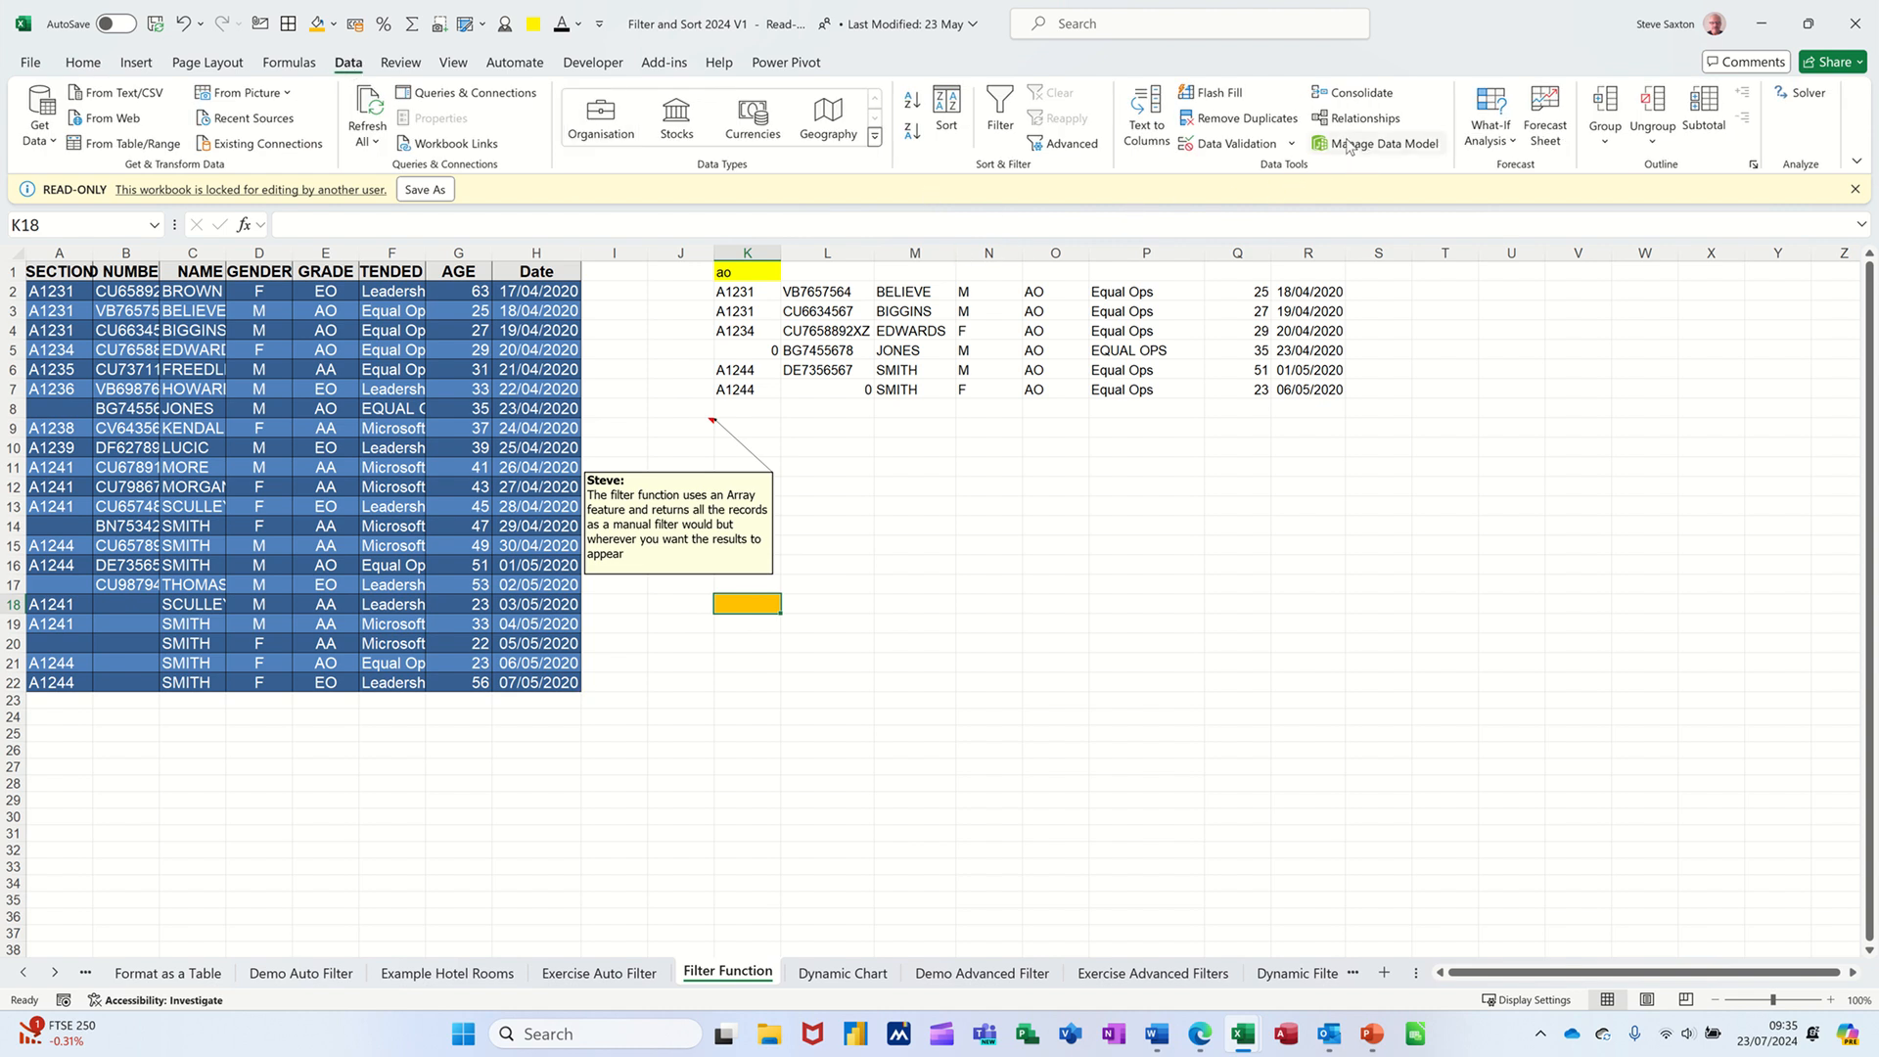
click(1238, 144)
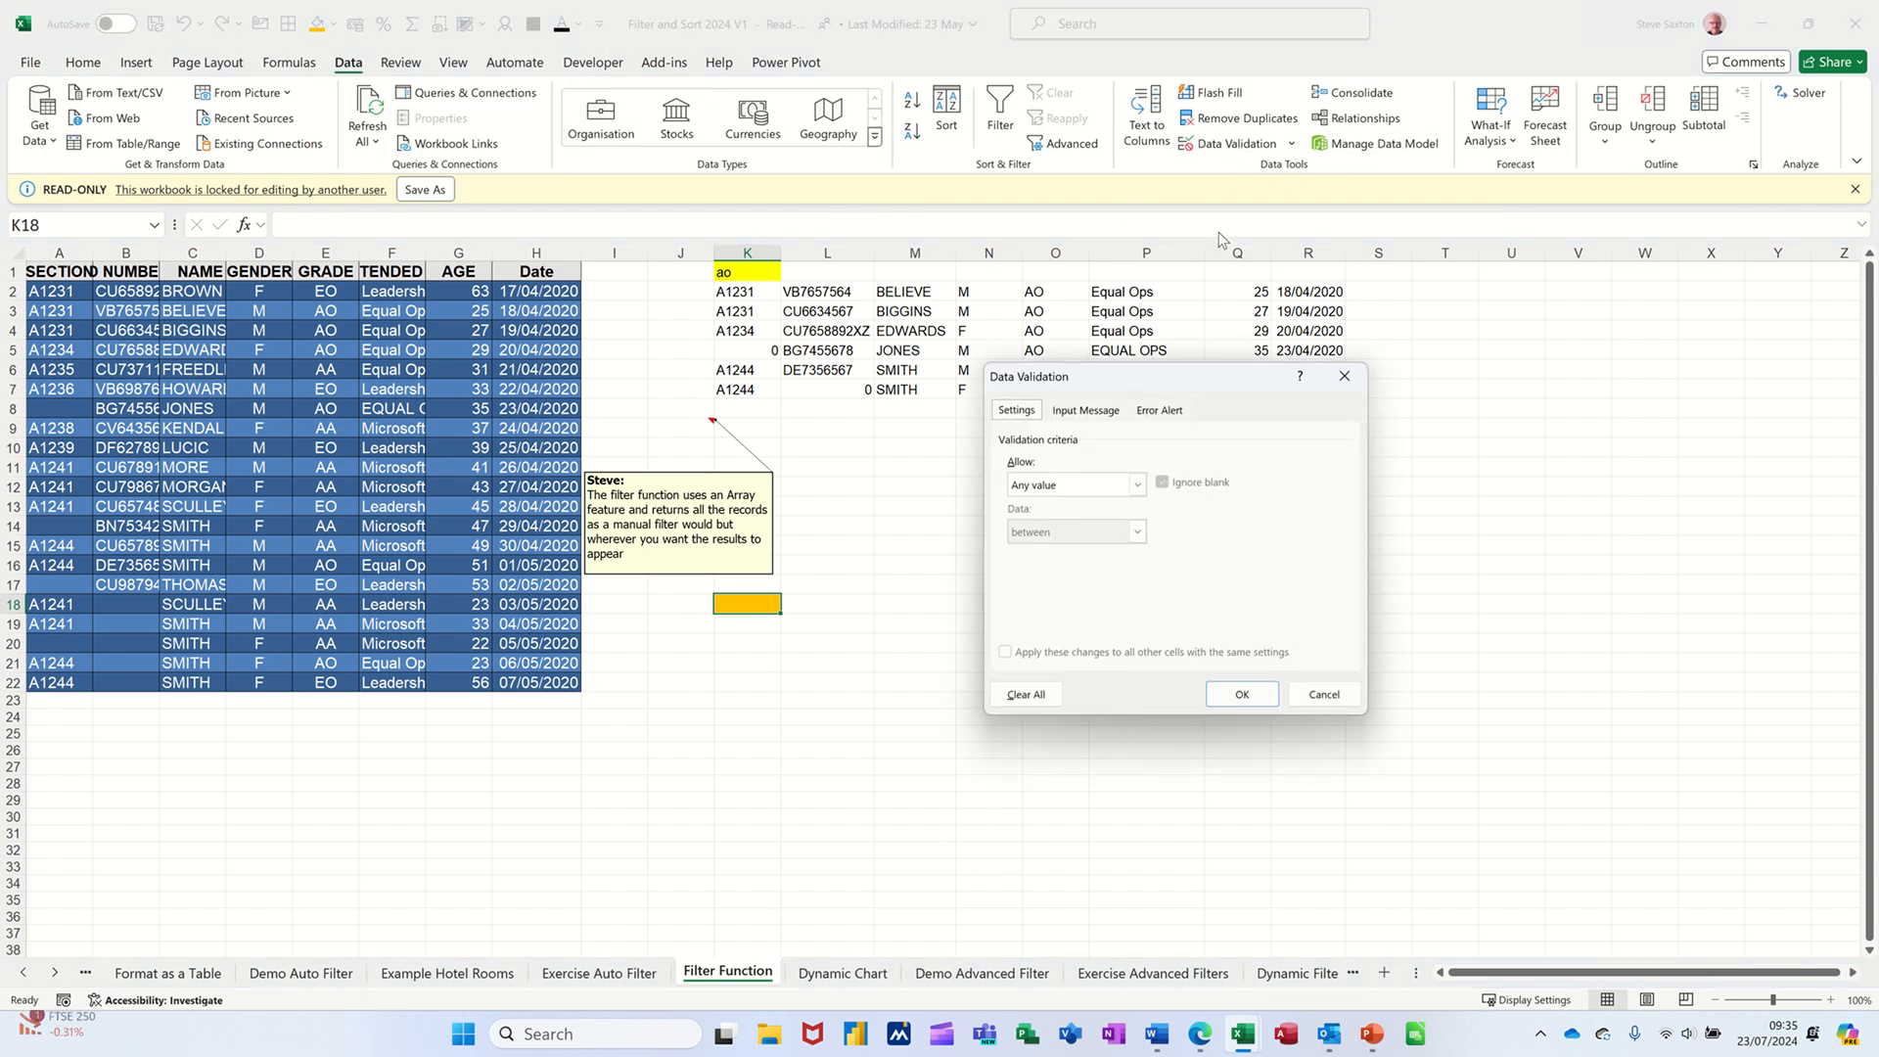
click(1137, 485)
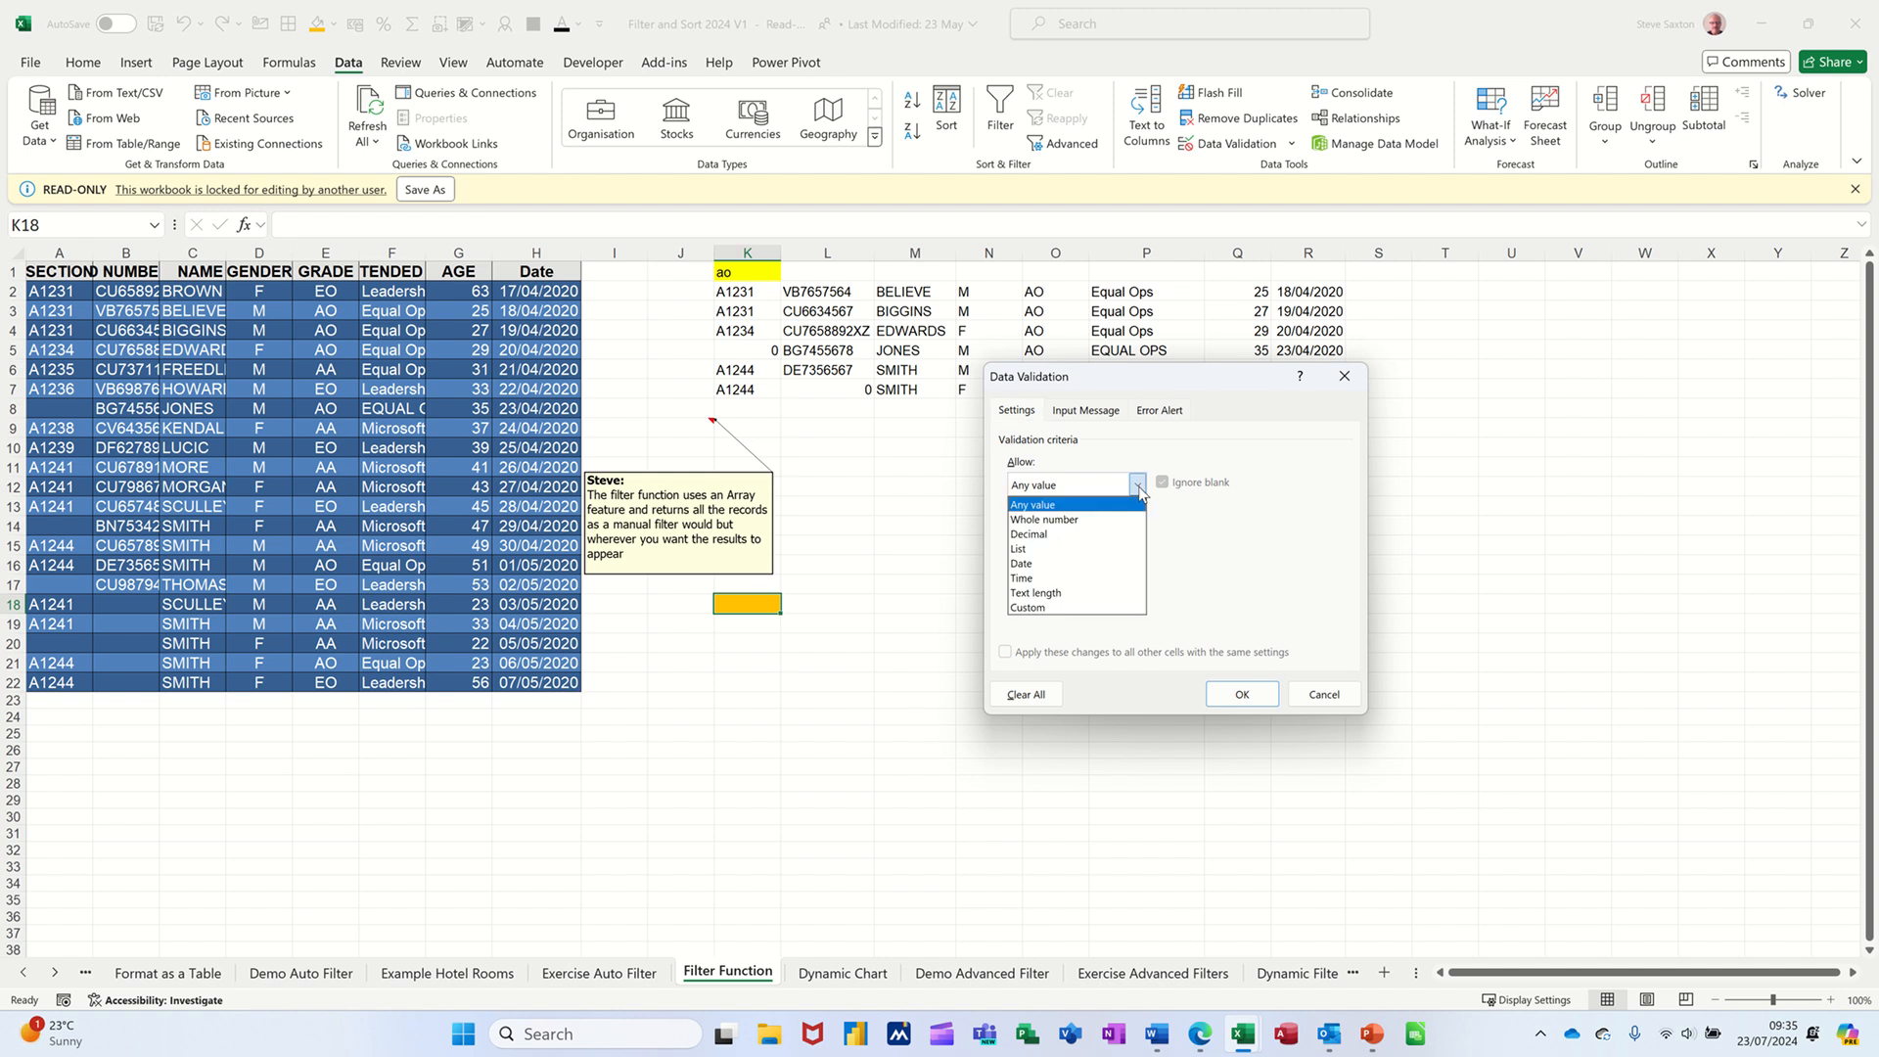
click(1091, 549)
click(1084, 575)
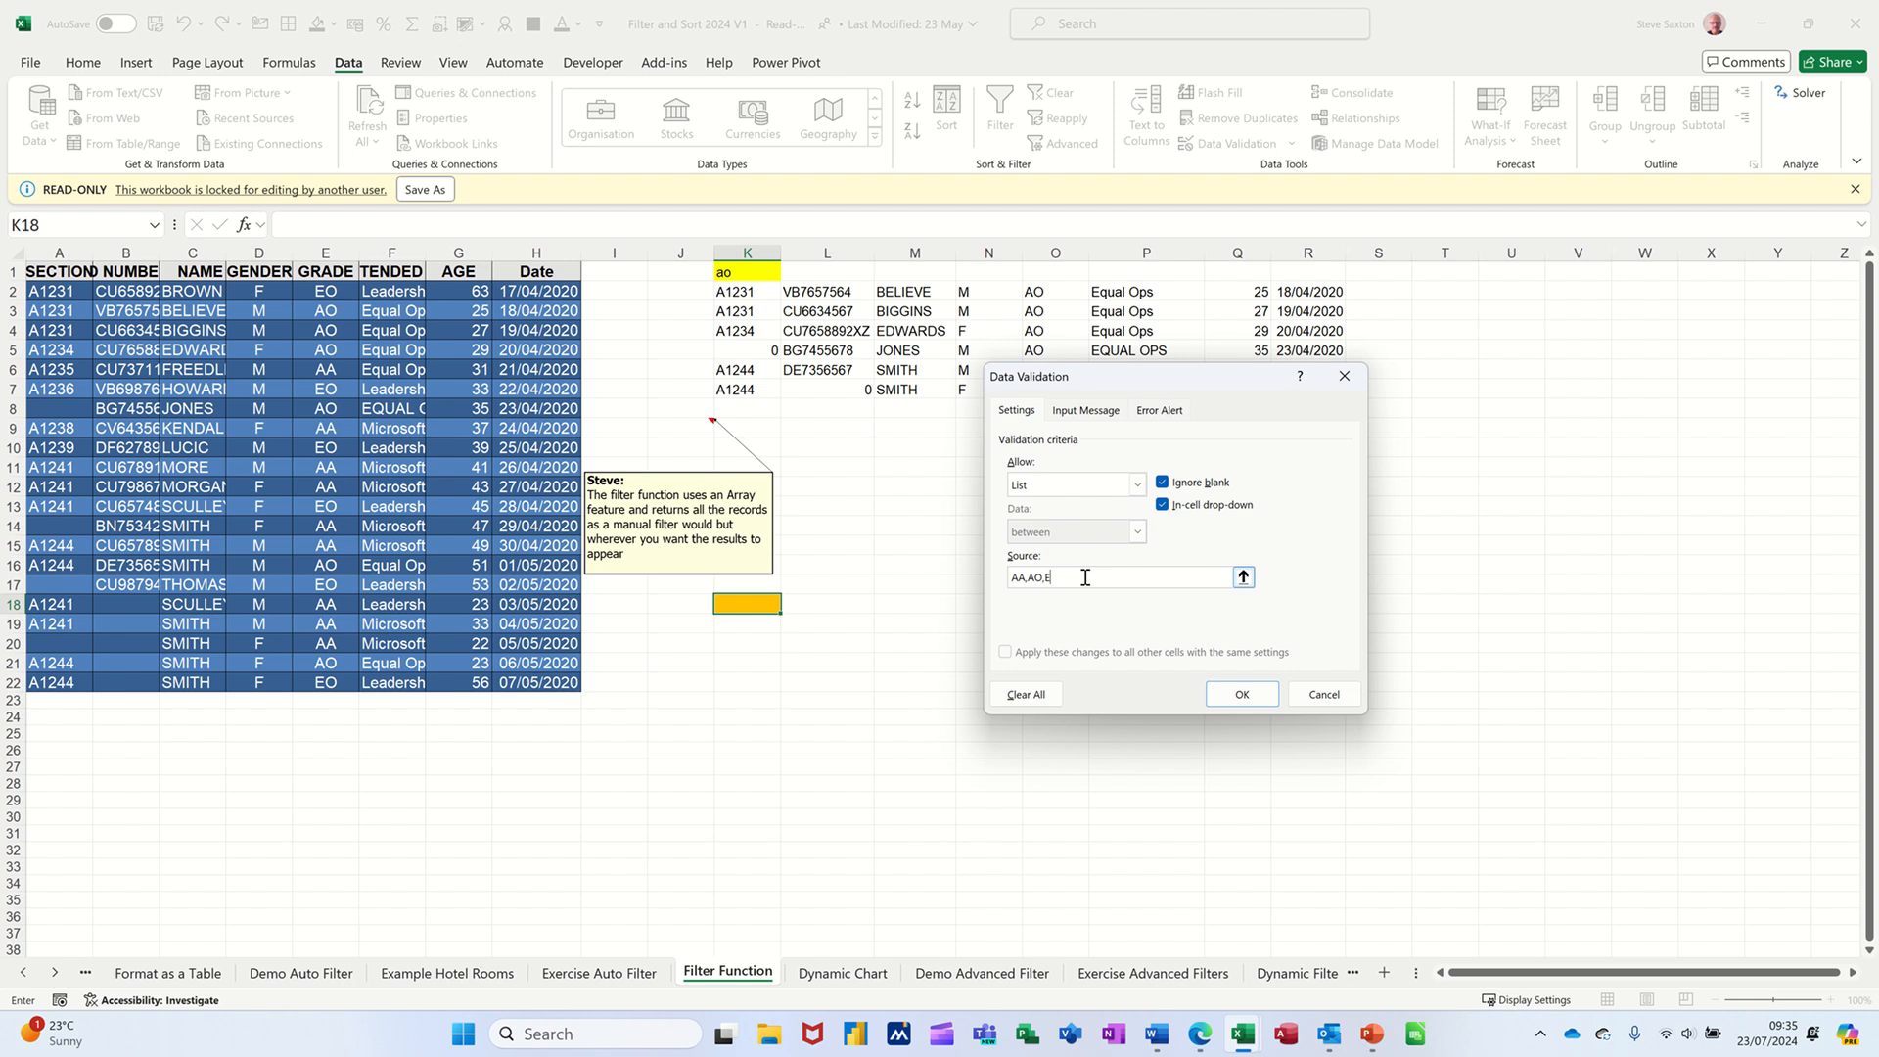
click(1242, 694)
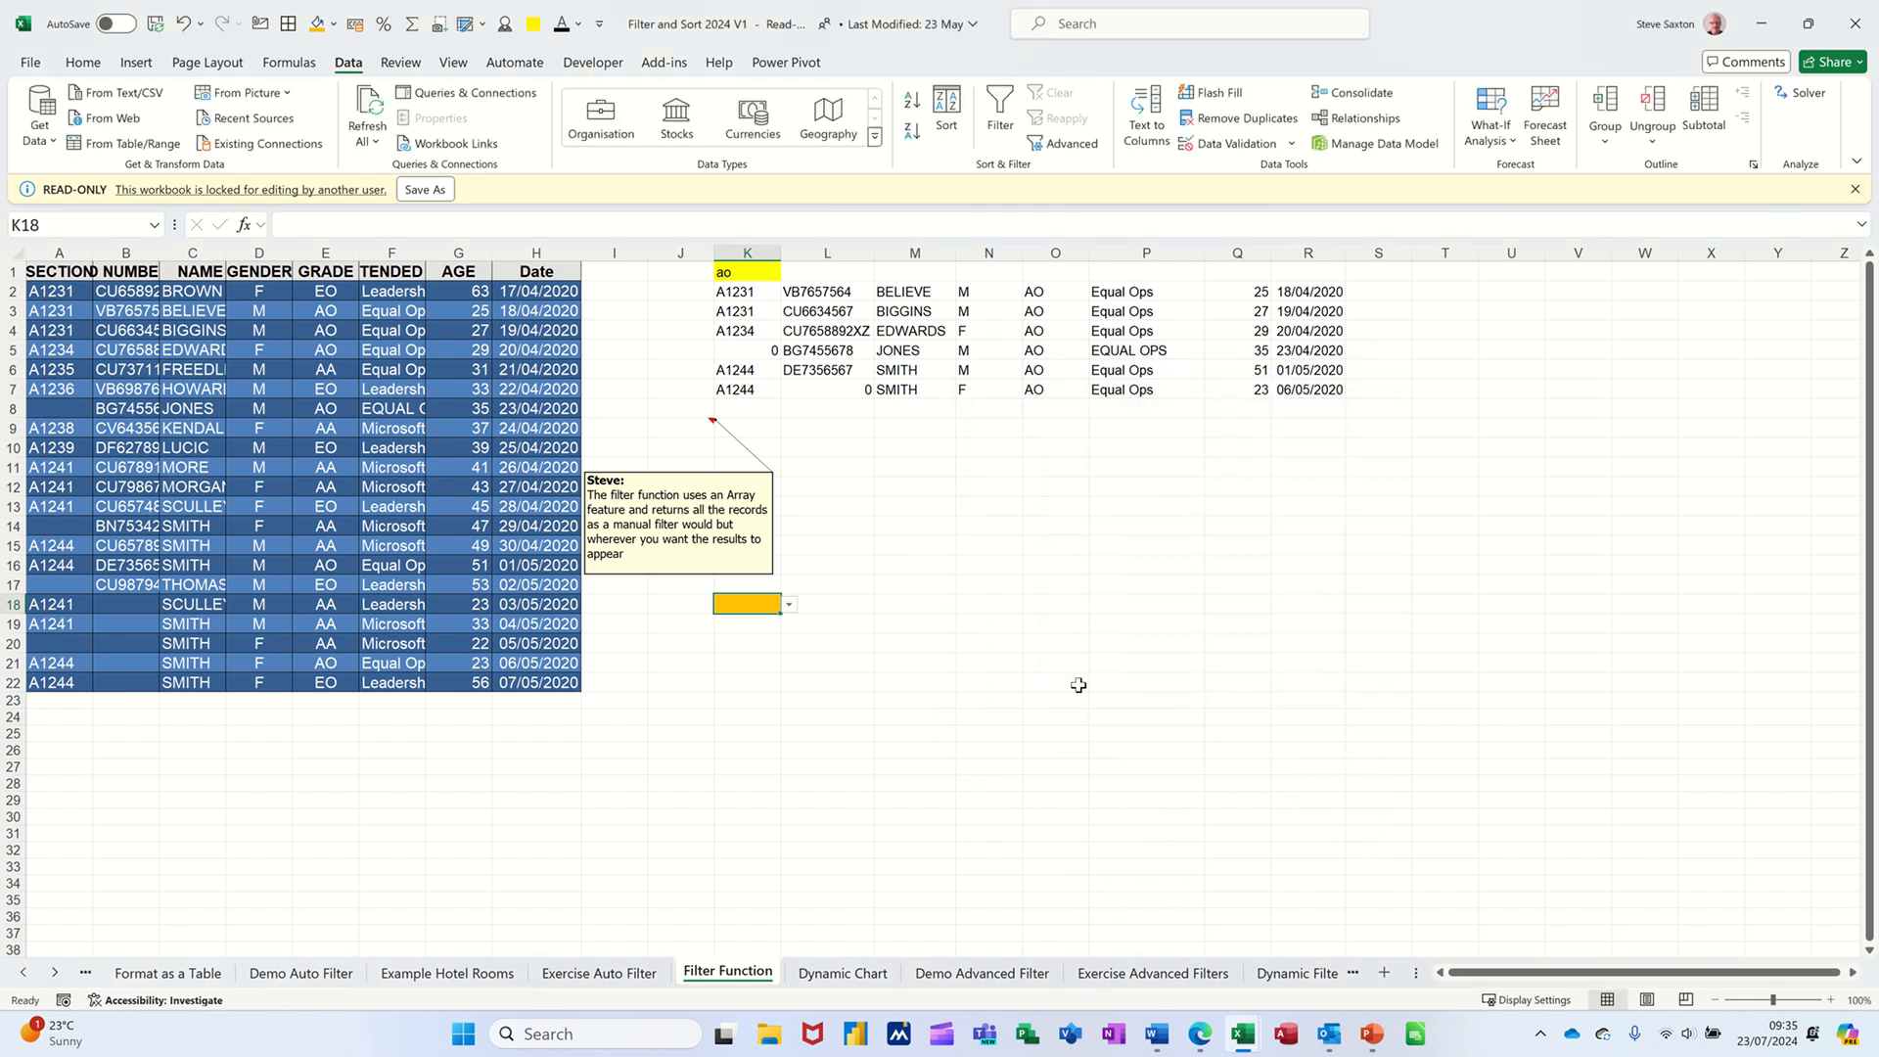
click(791, 607)
click(761, 624)
In K19, enter a FILTER formula returning the whole named source table where its GRADE column equals K18.
click(751, 626)
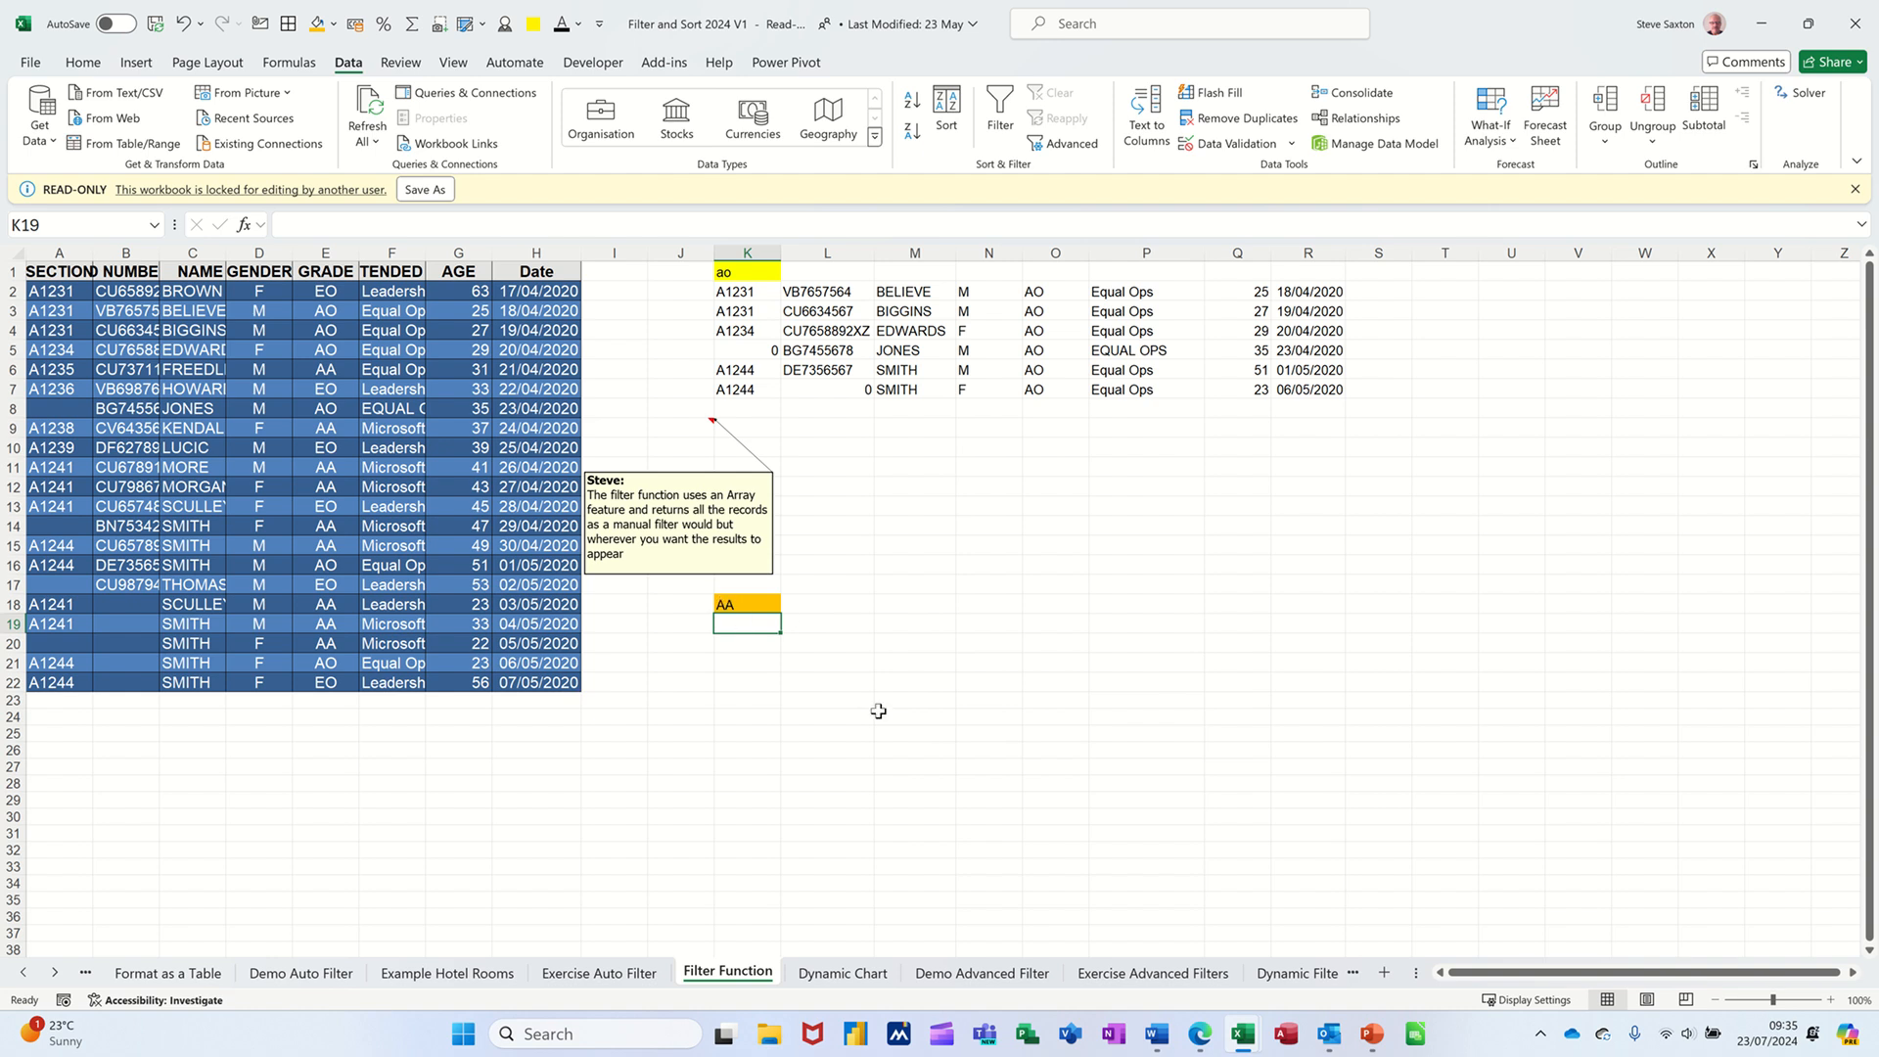
text(=f)
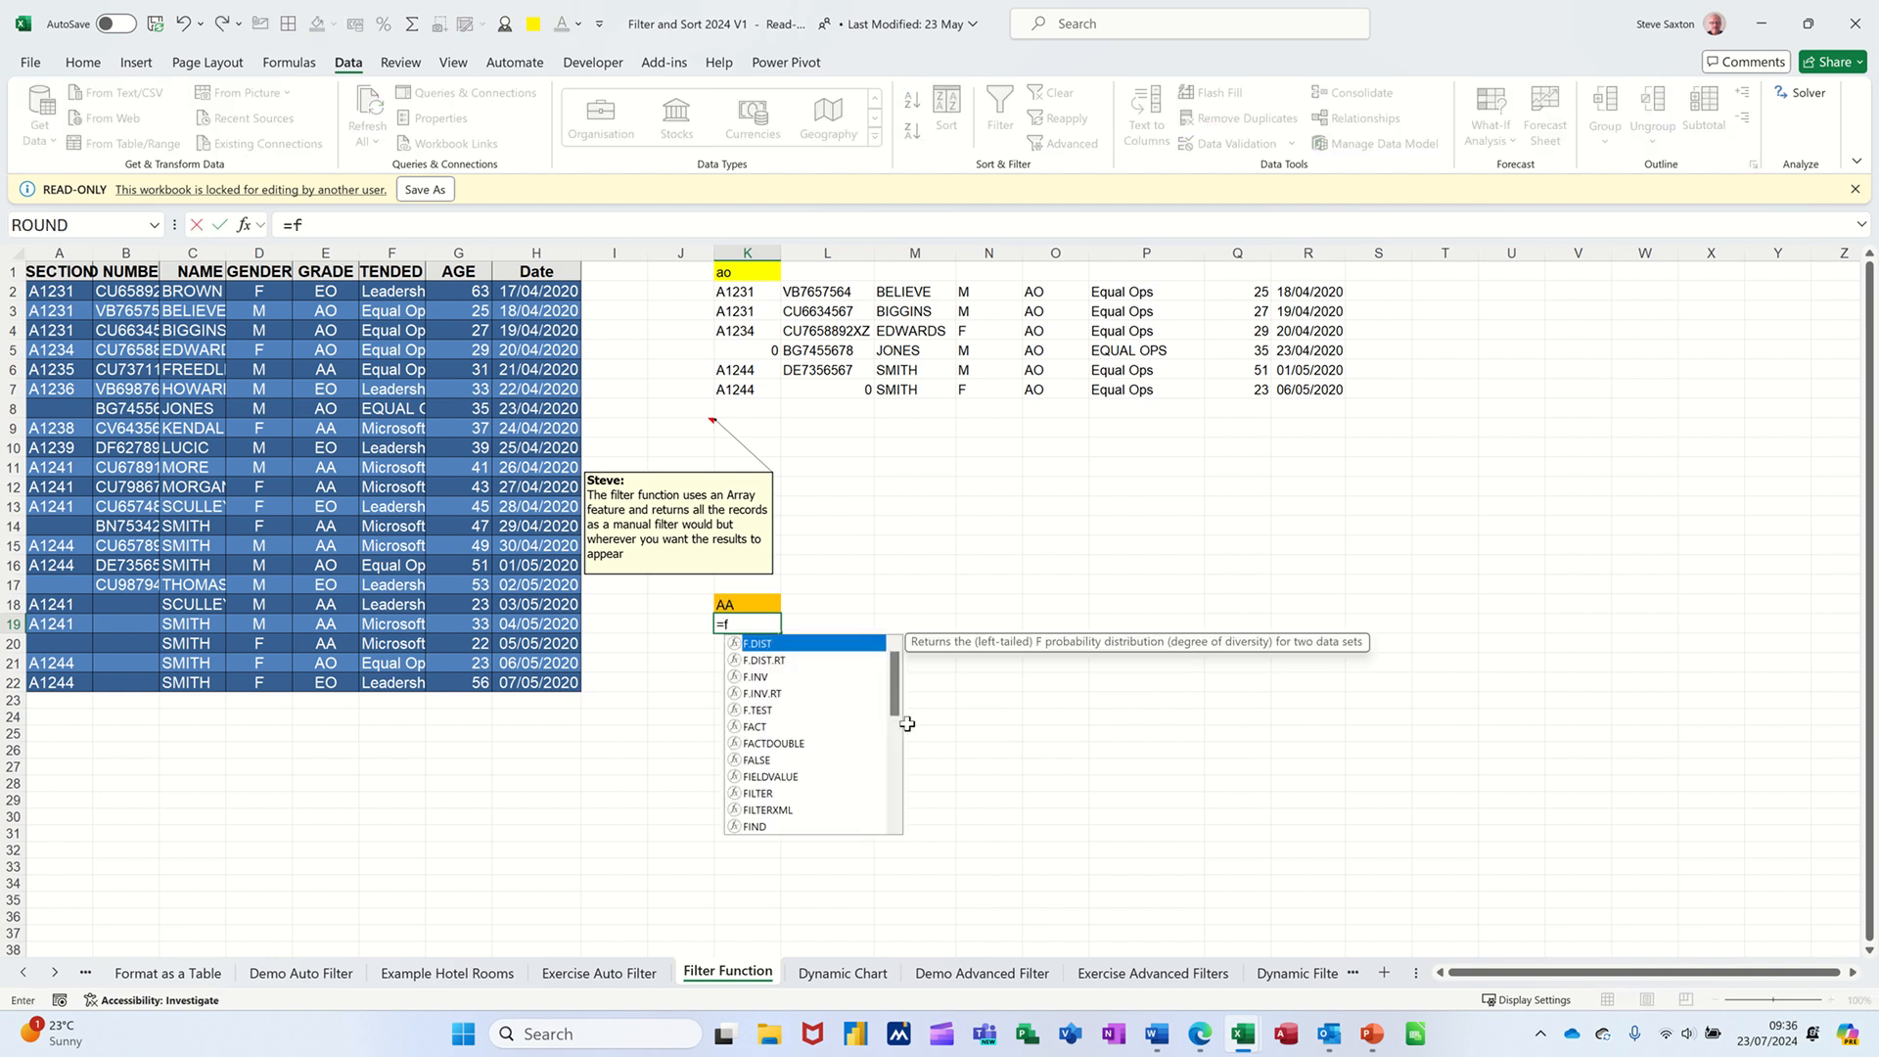
text(ilter()
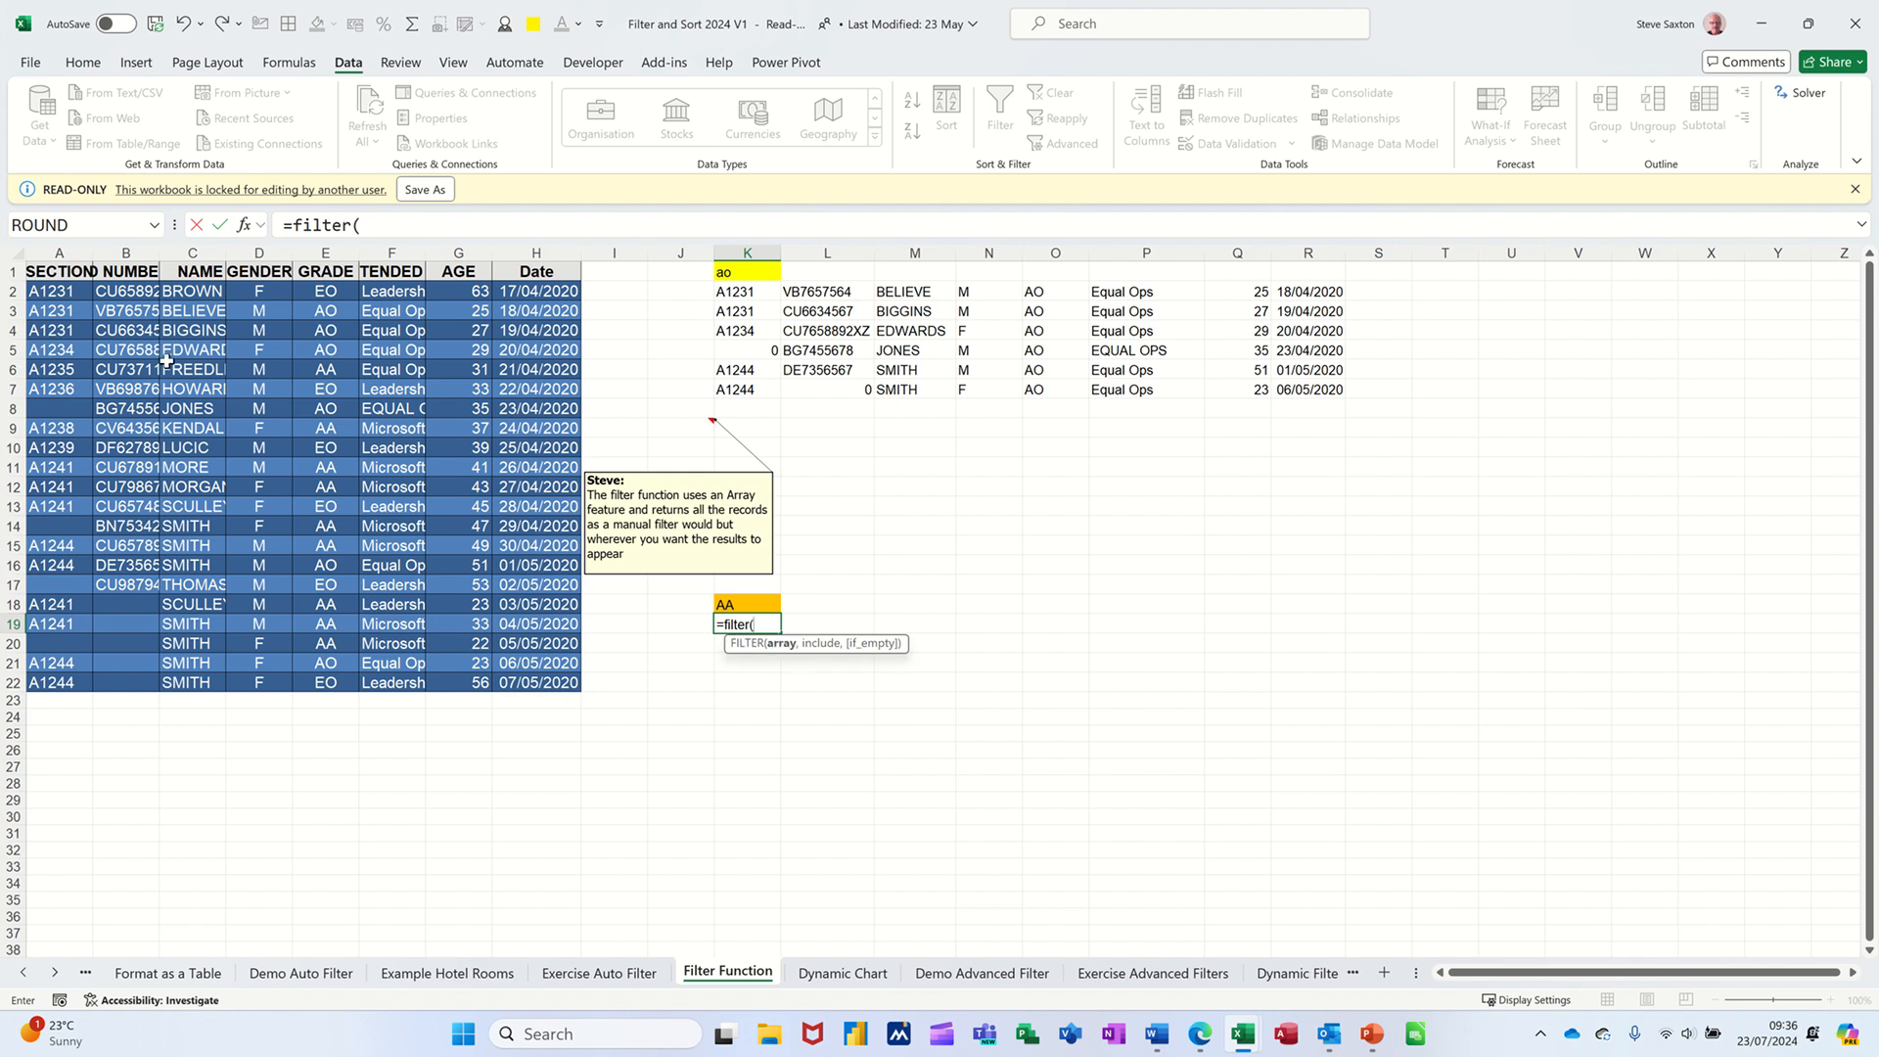
drag(43, 290, 535, 681)
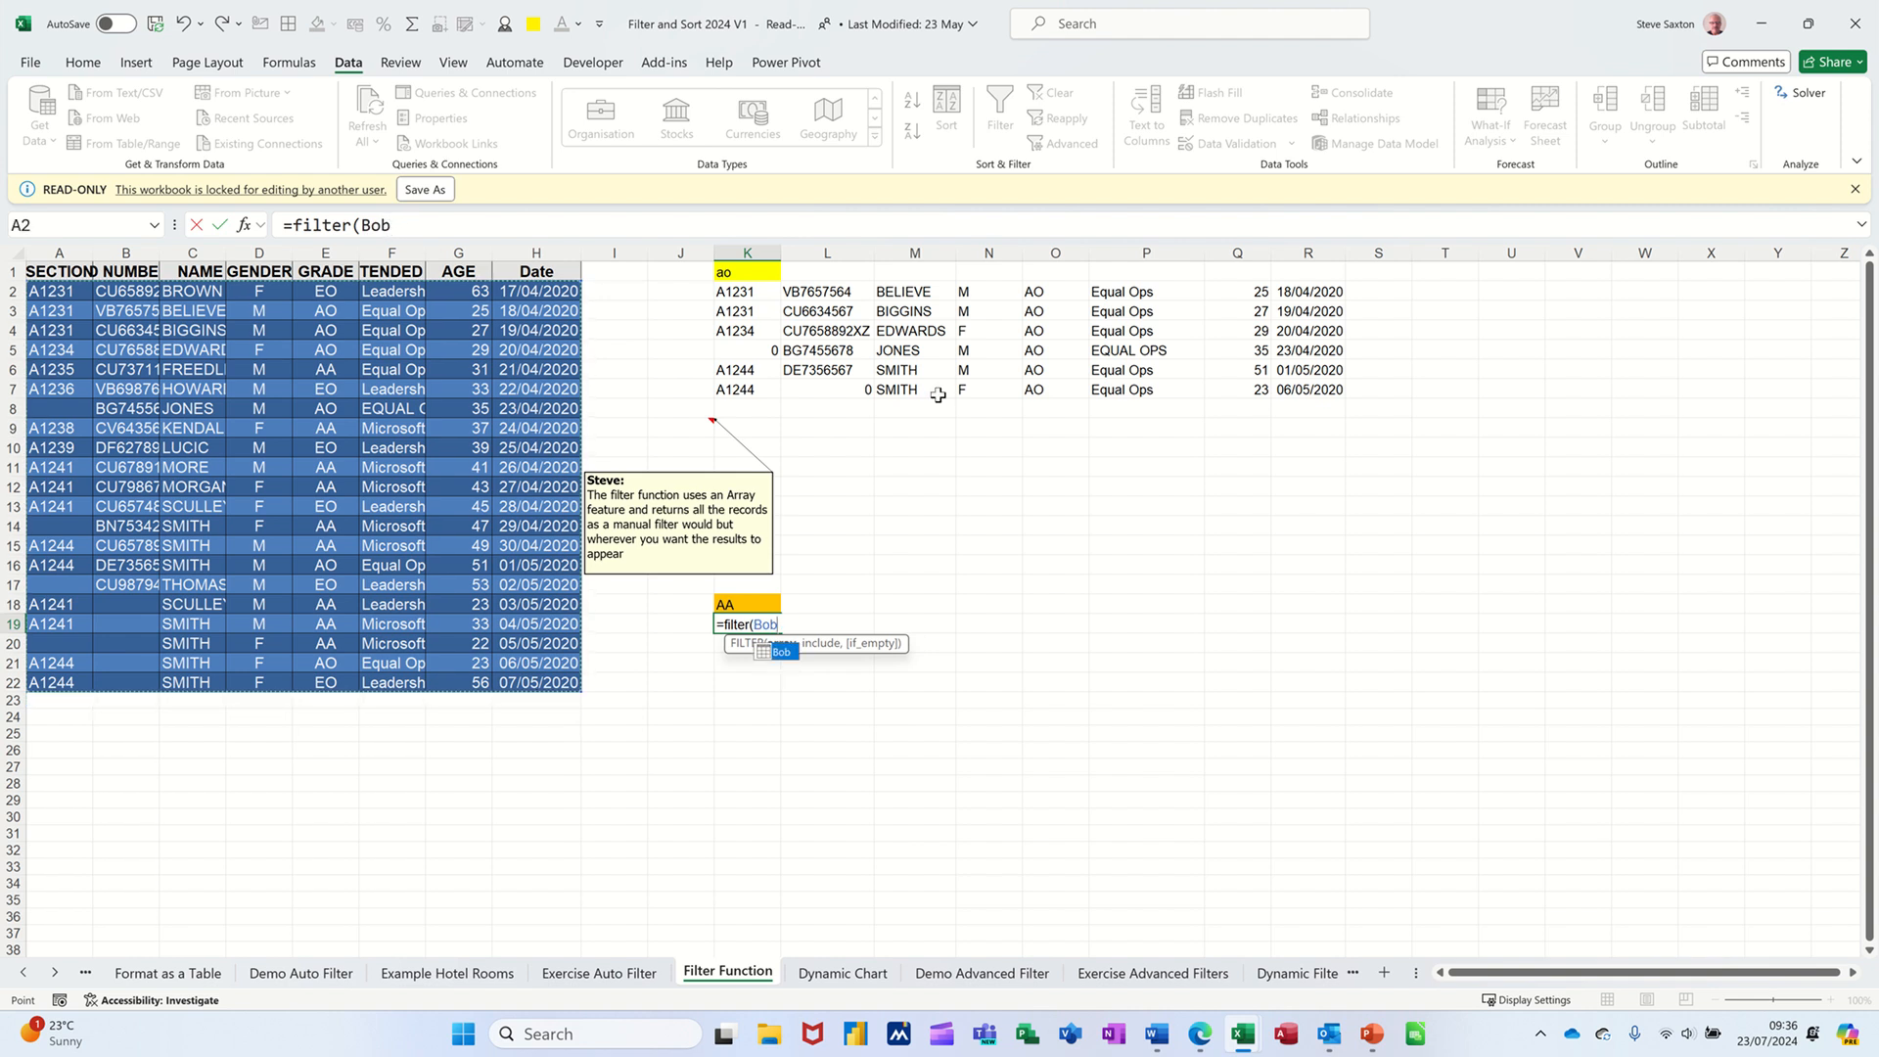
text(,)
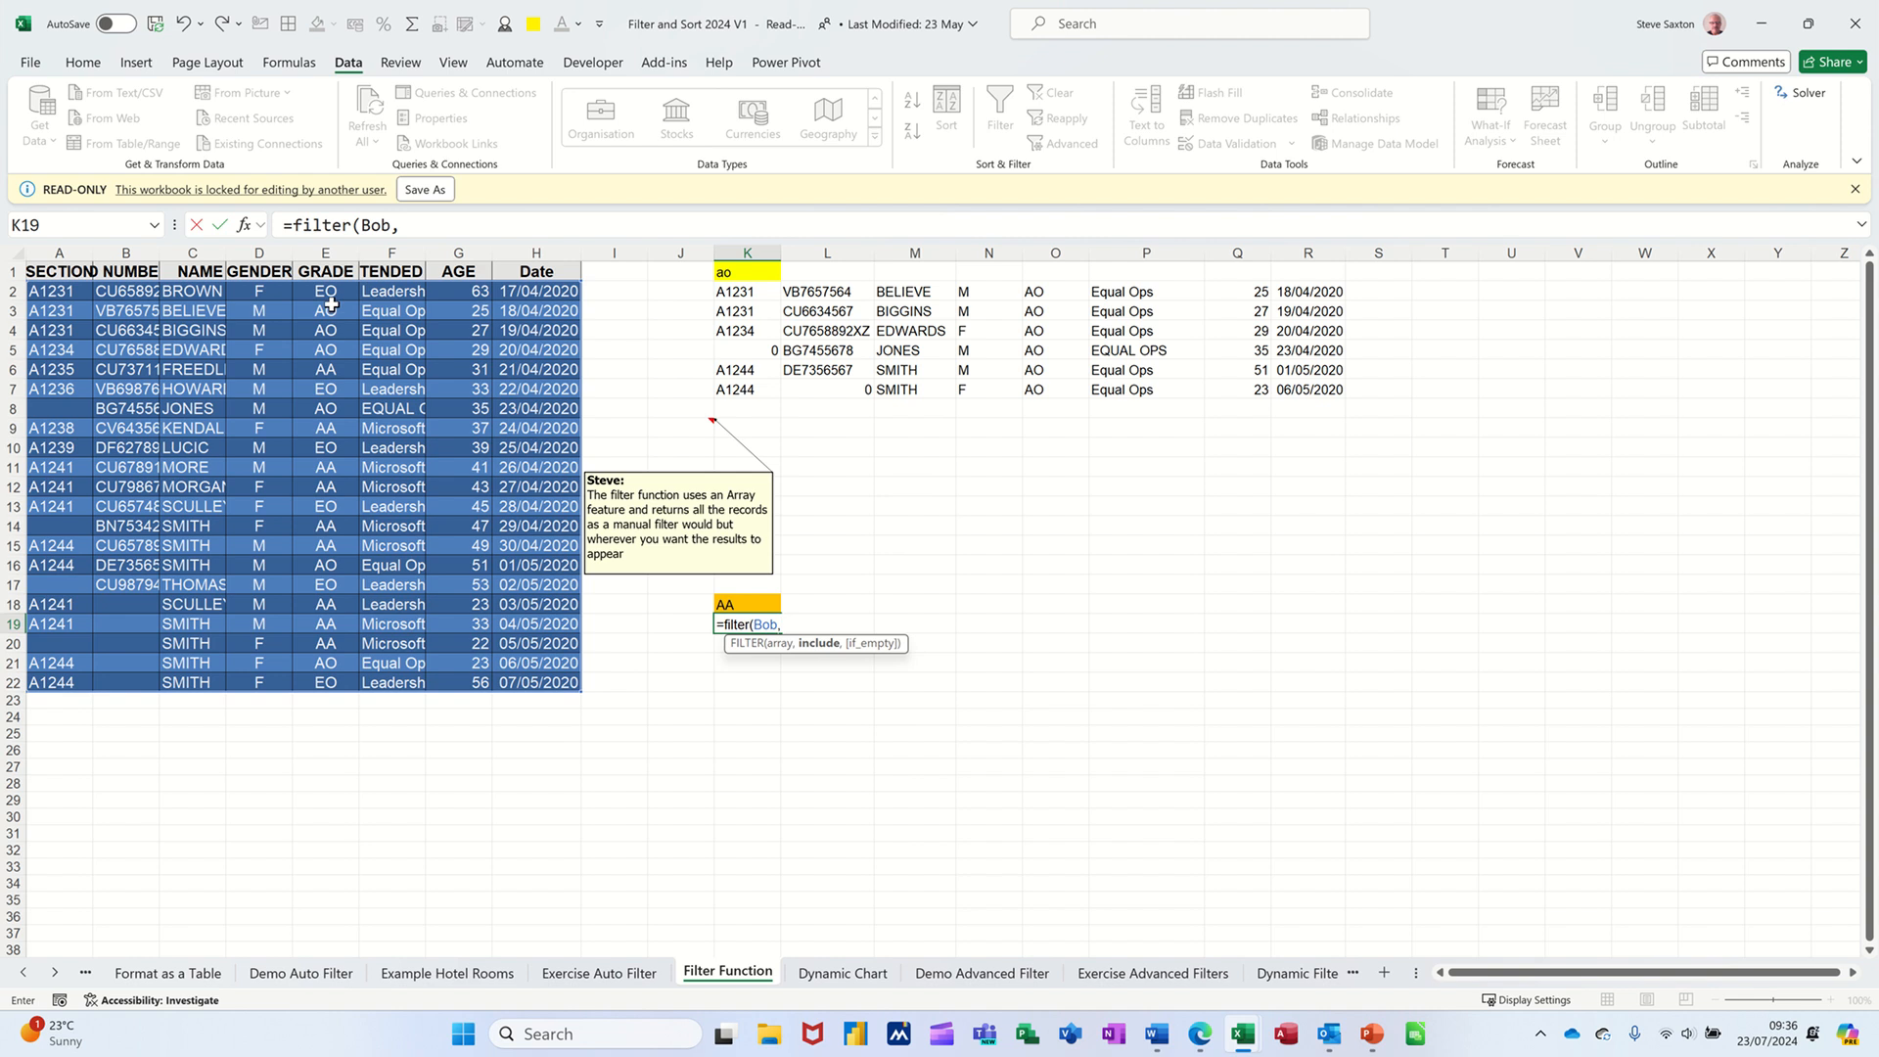
drag(326, 291, 330, 682)
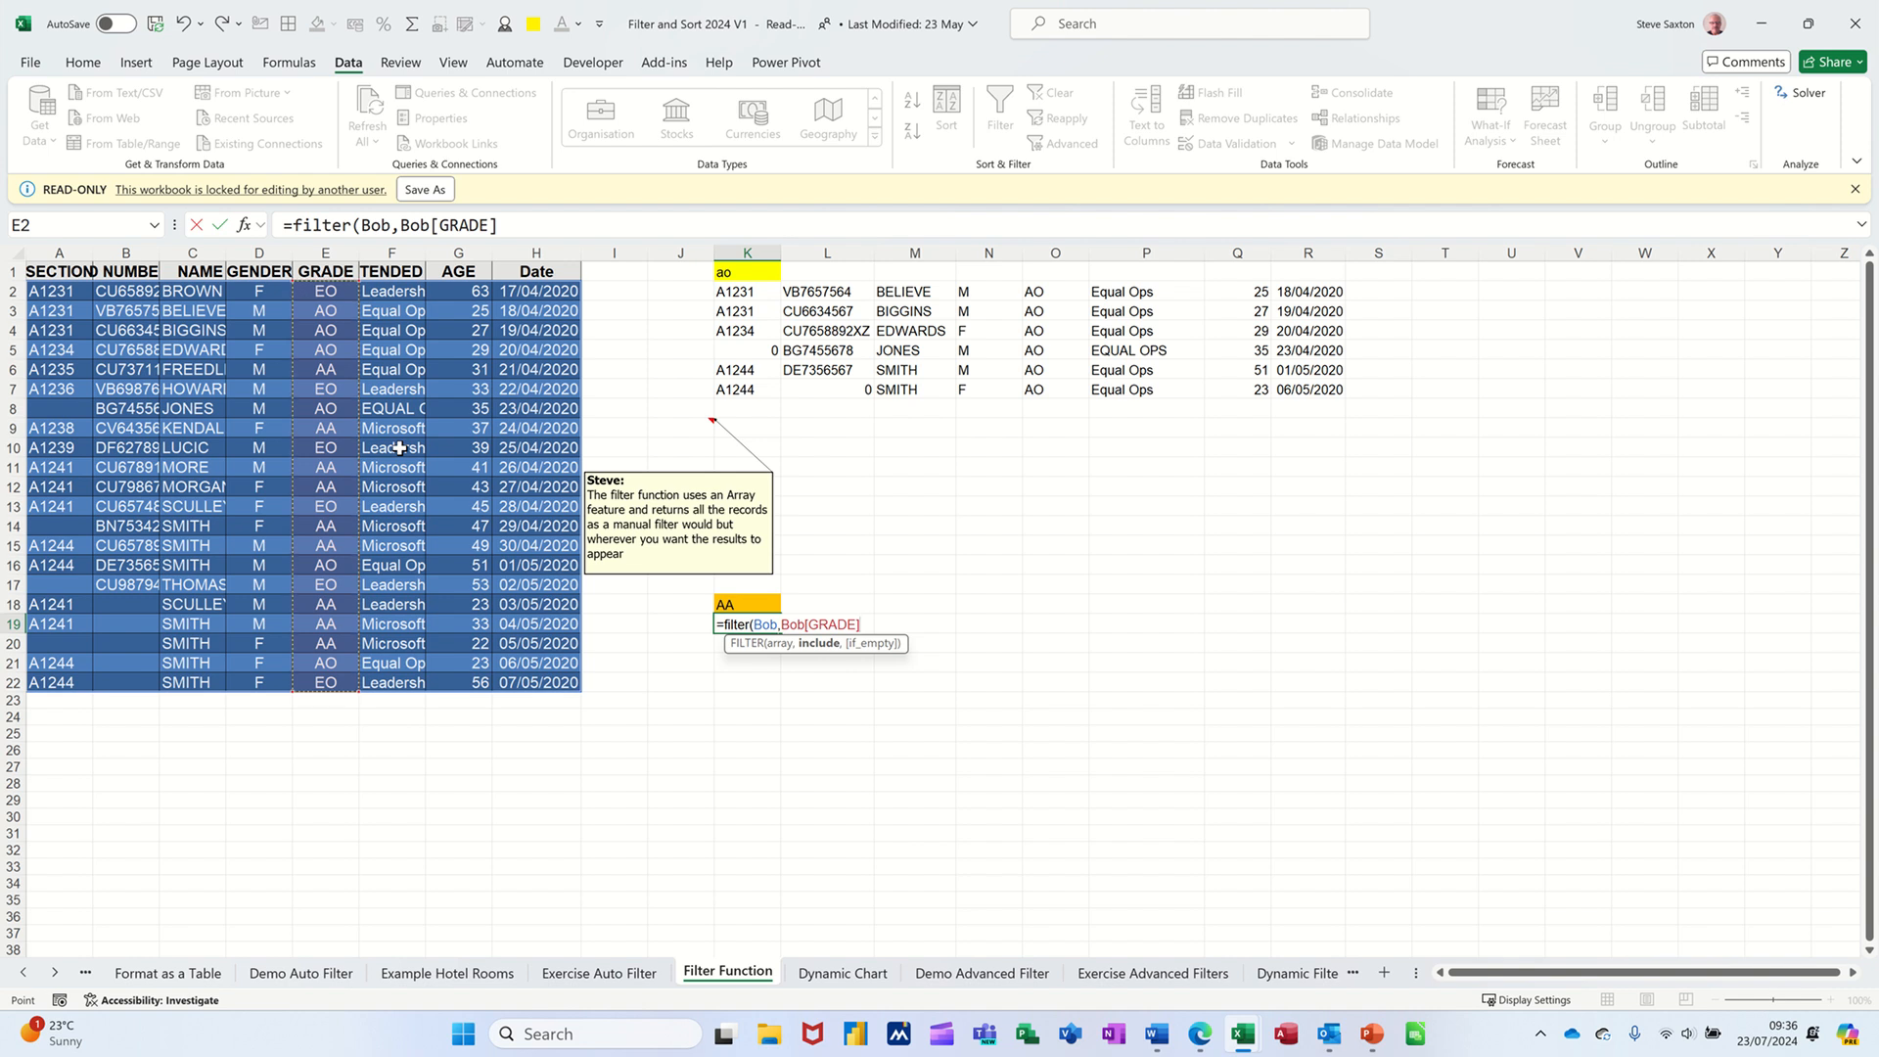
text(=)
click(740, 600)
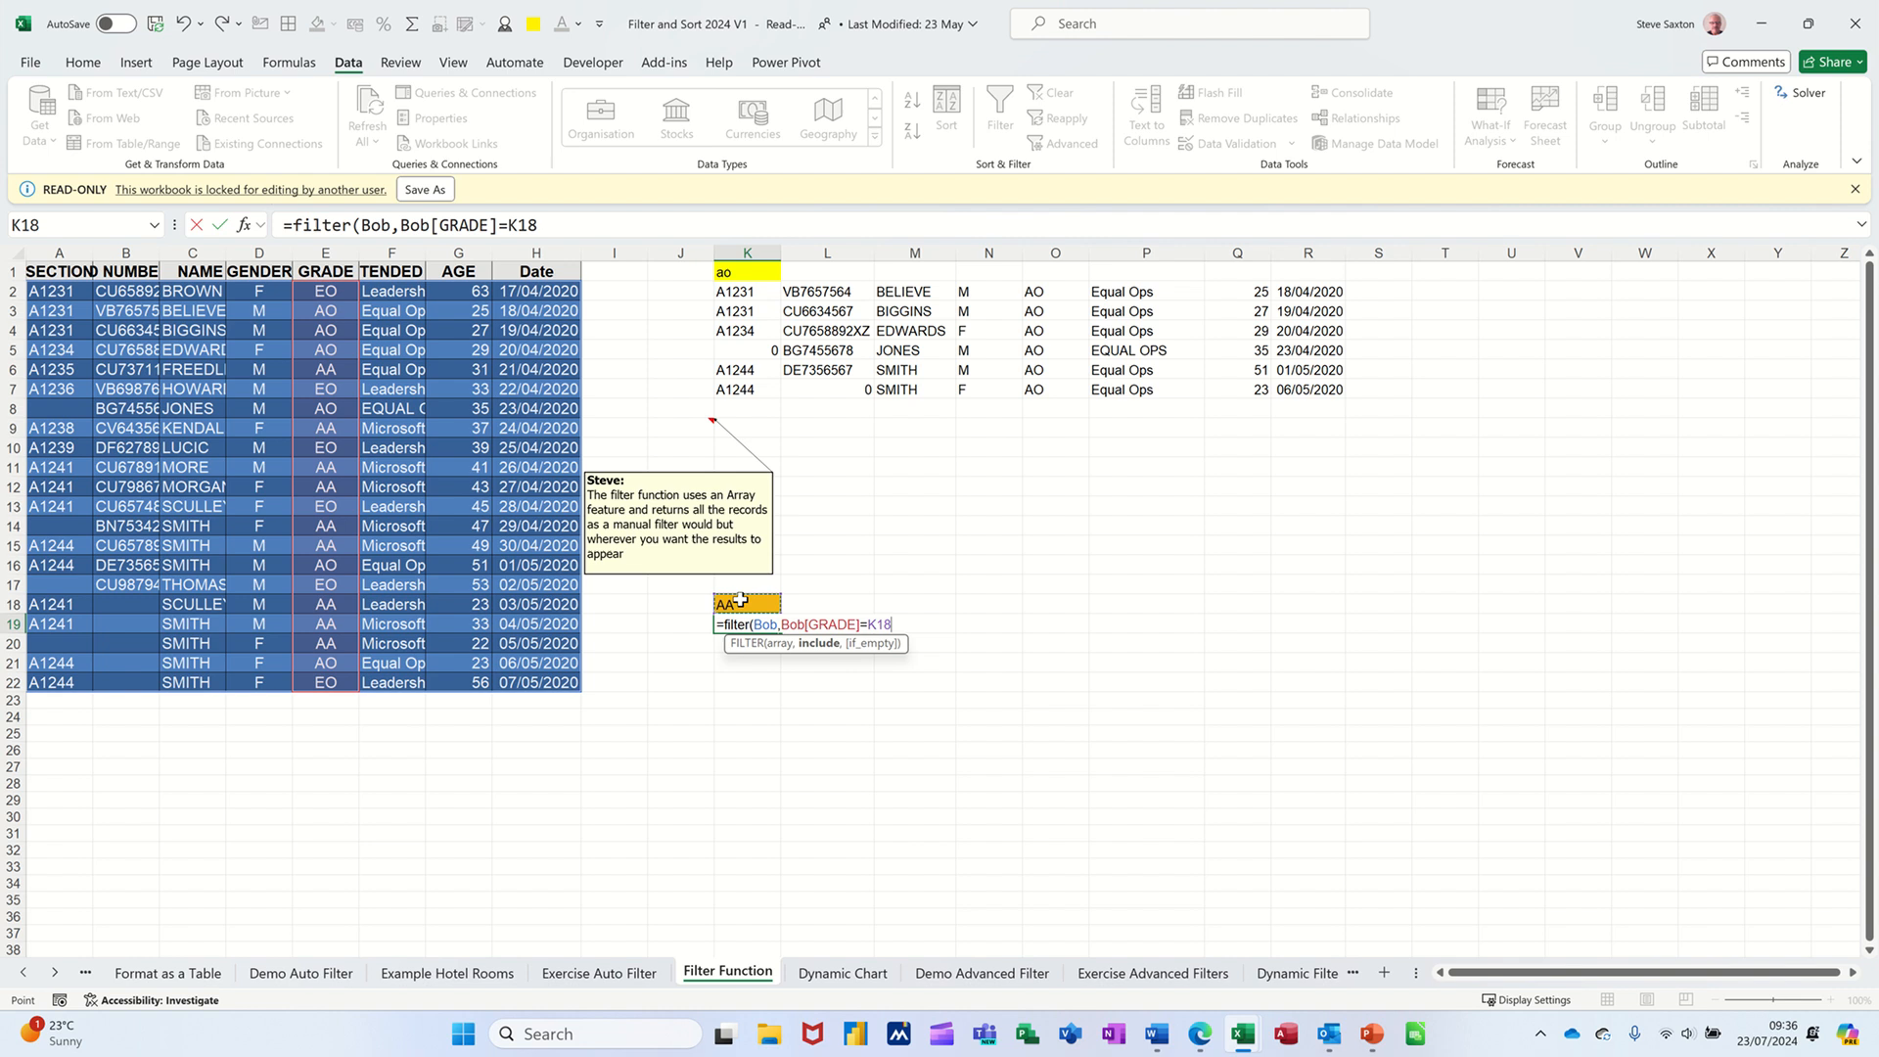
click(221, 226)
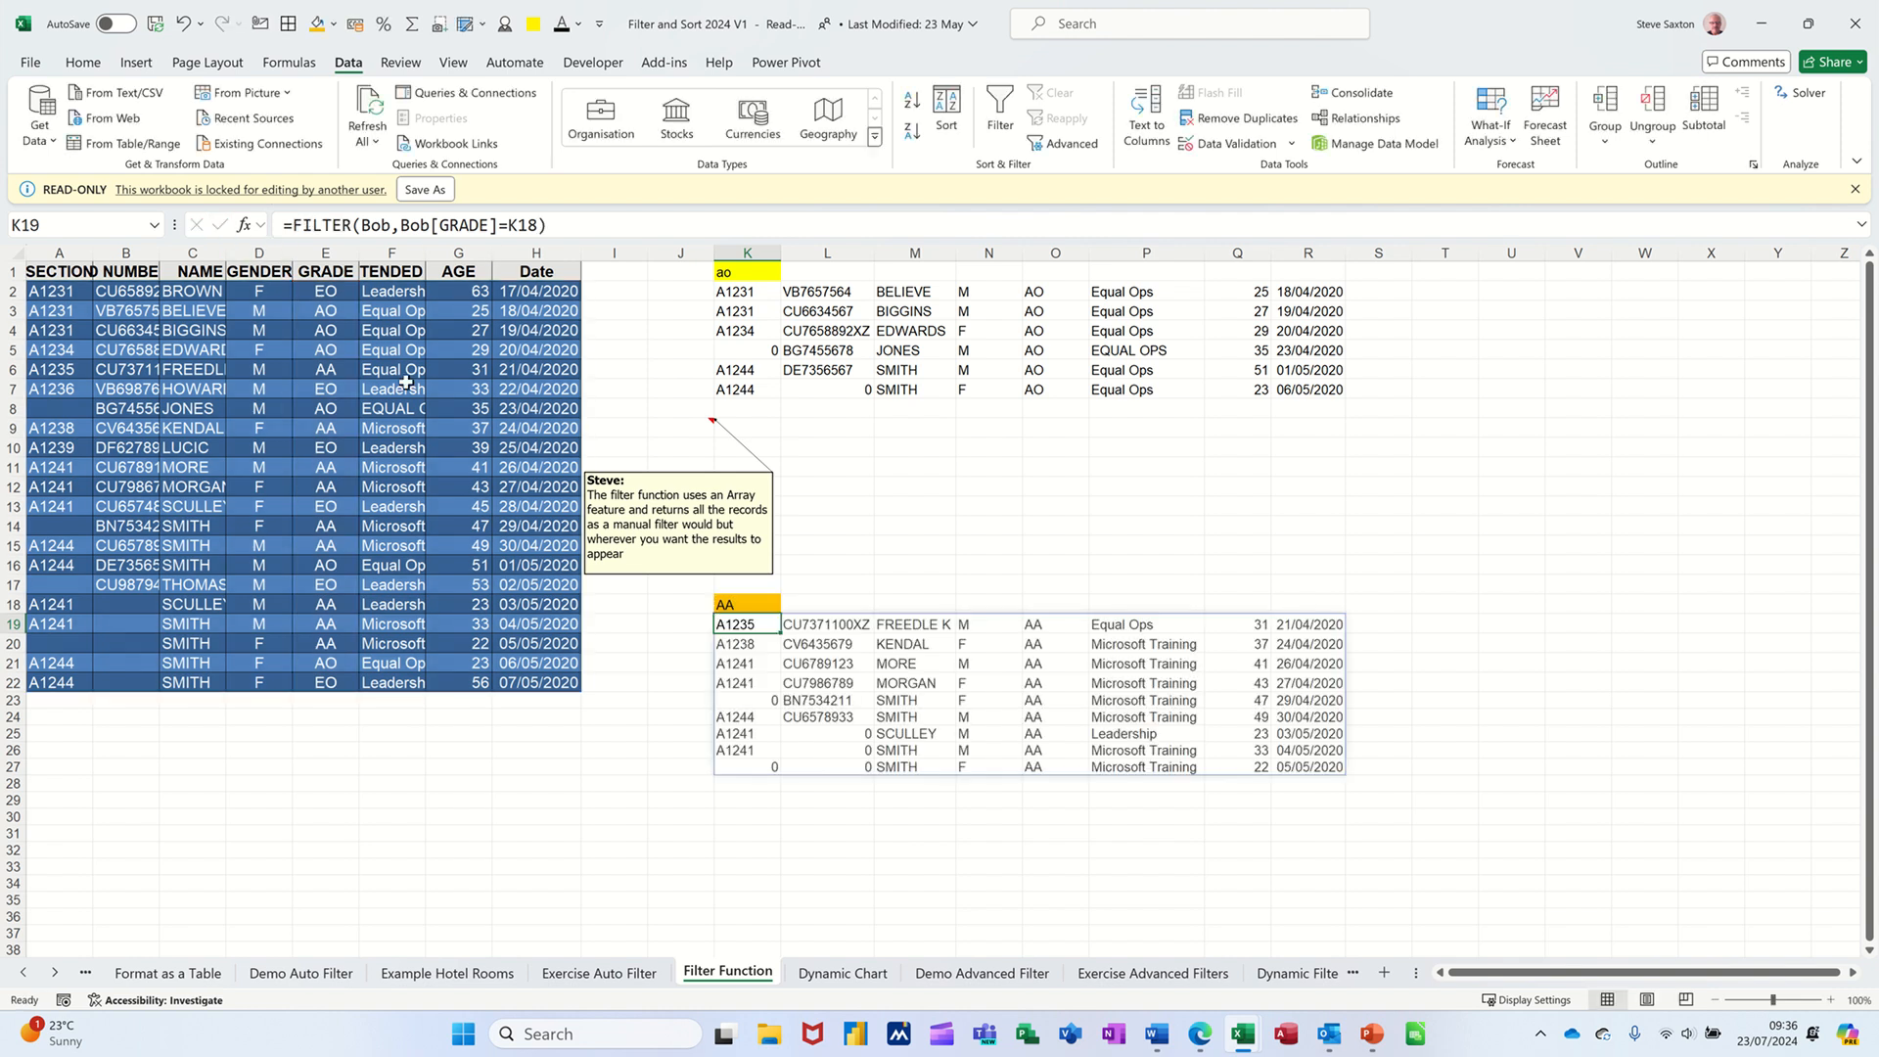
Test the grade list in K18 by choosing AO, followed by EO.
click(756, 601)
click(788, 604)
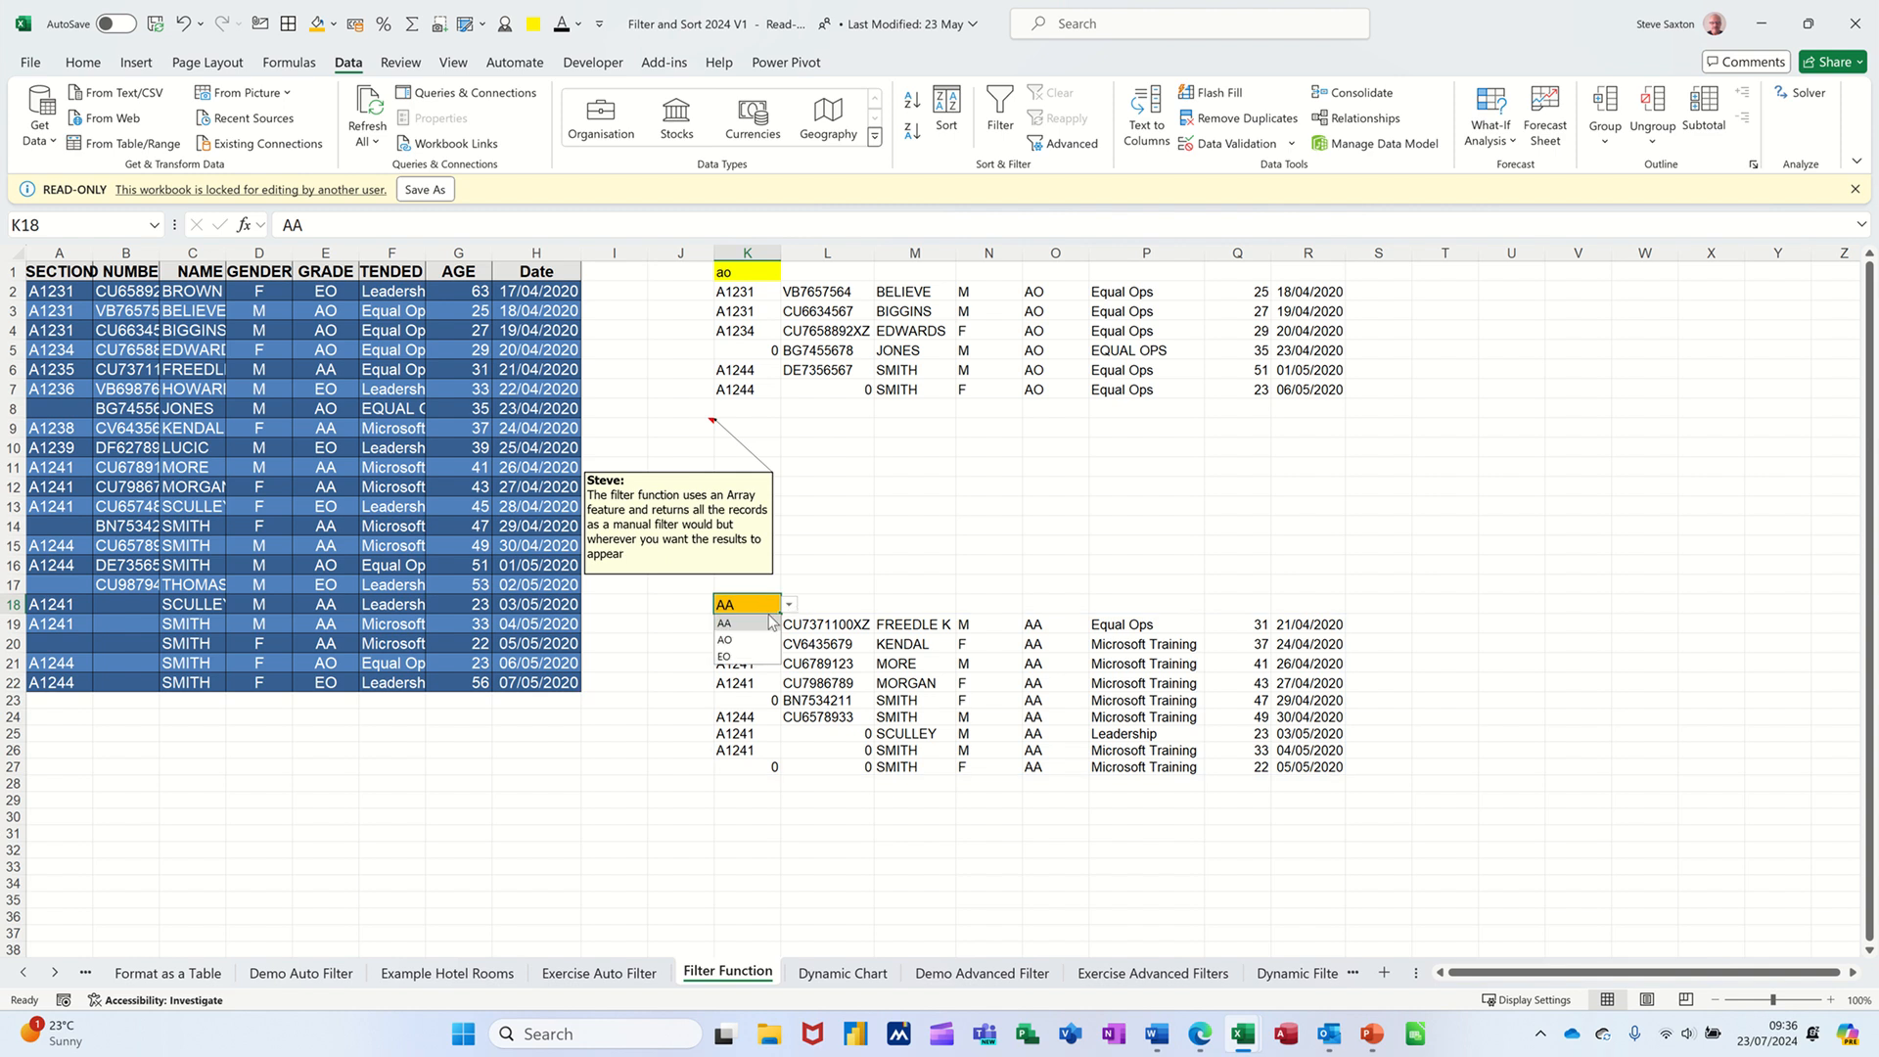
click(744, 641)
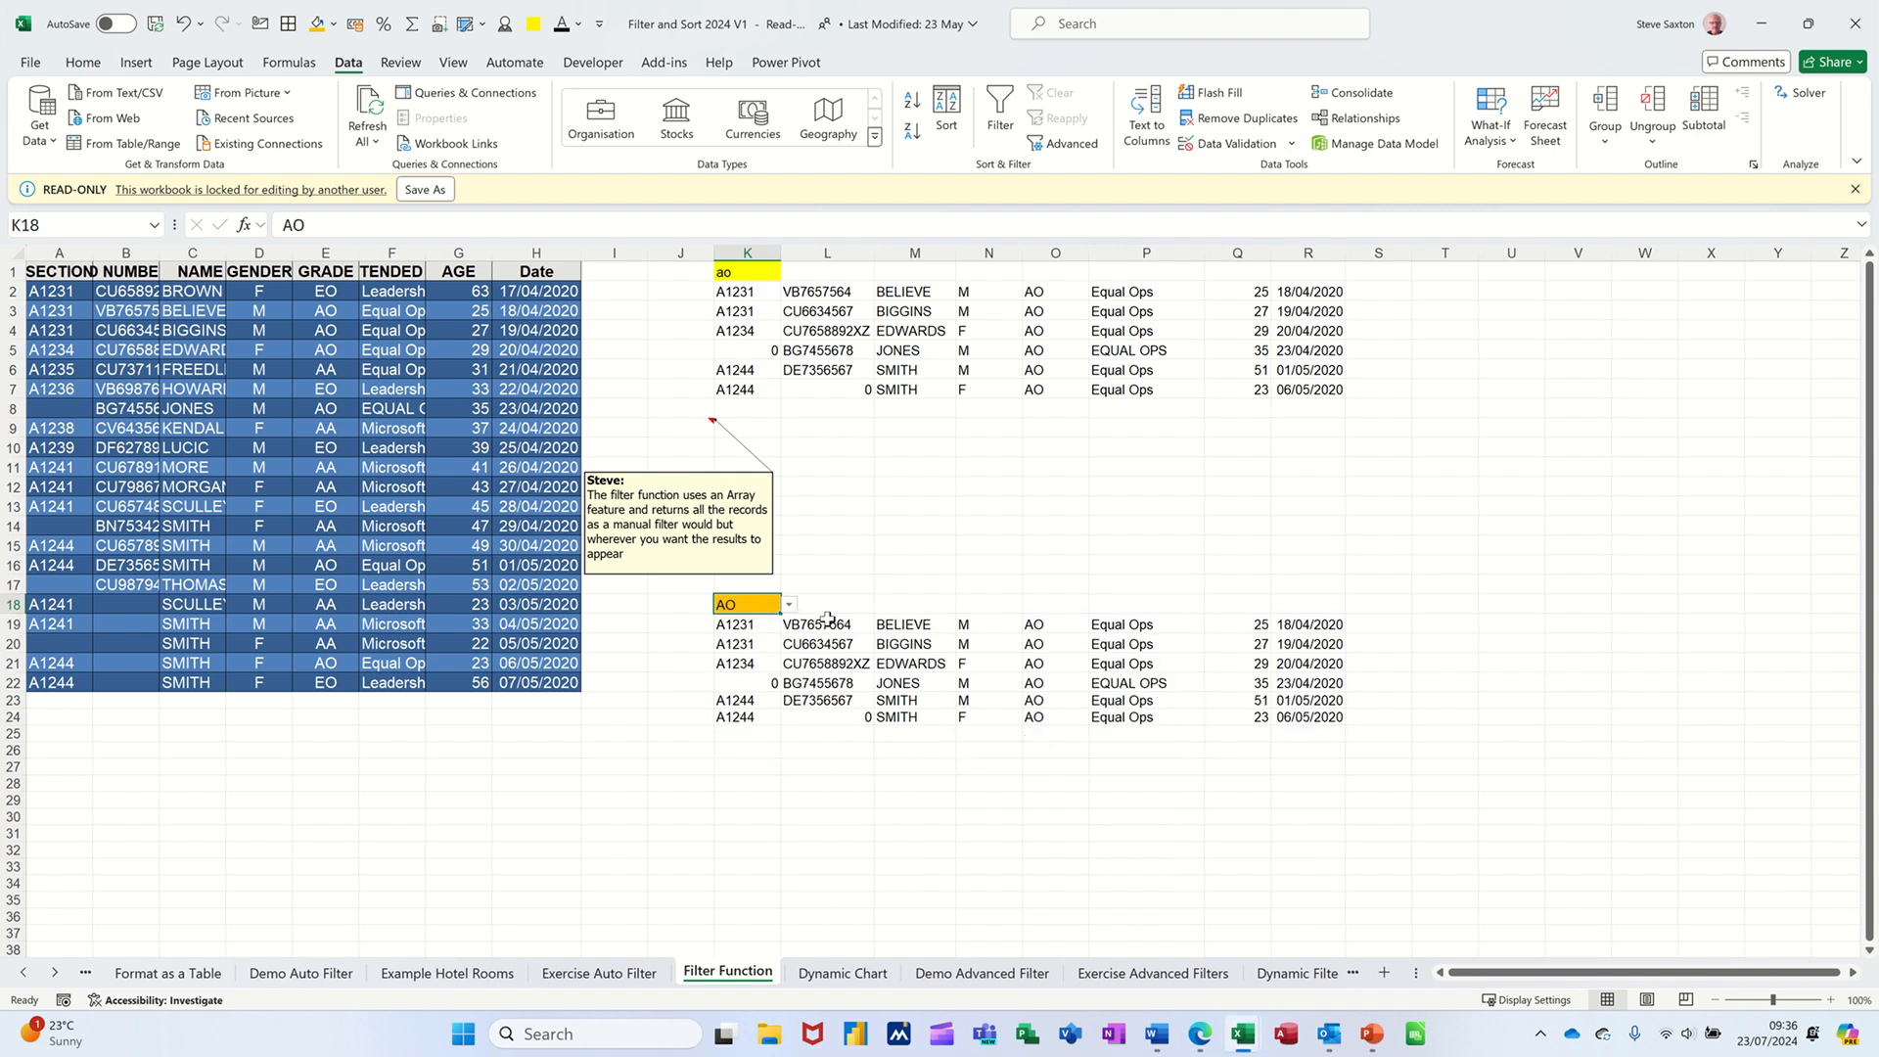
click(789, 606)
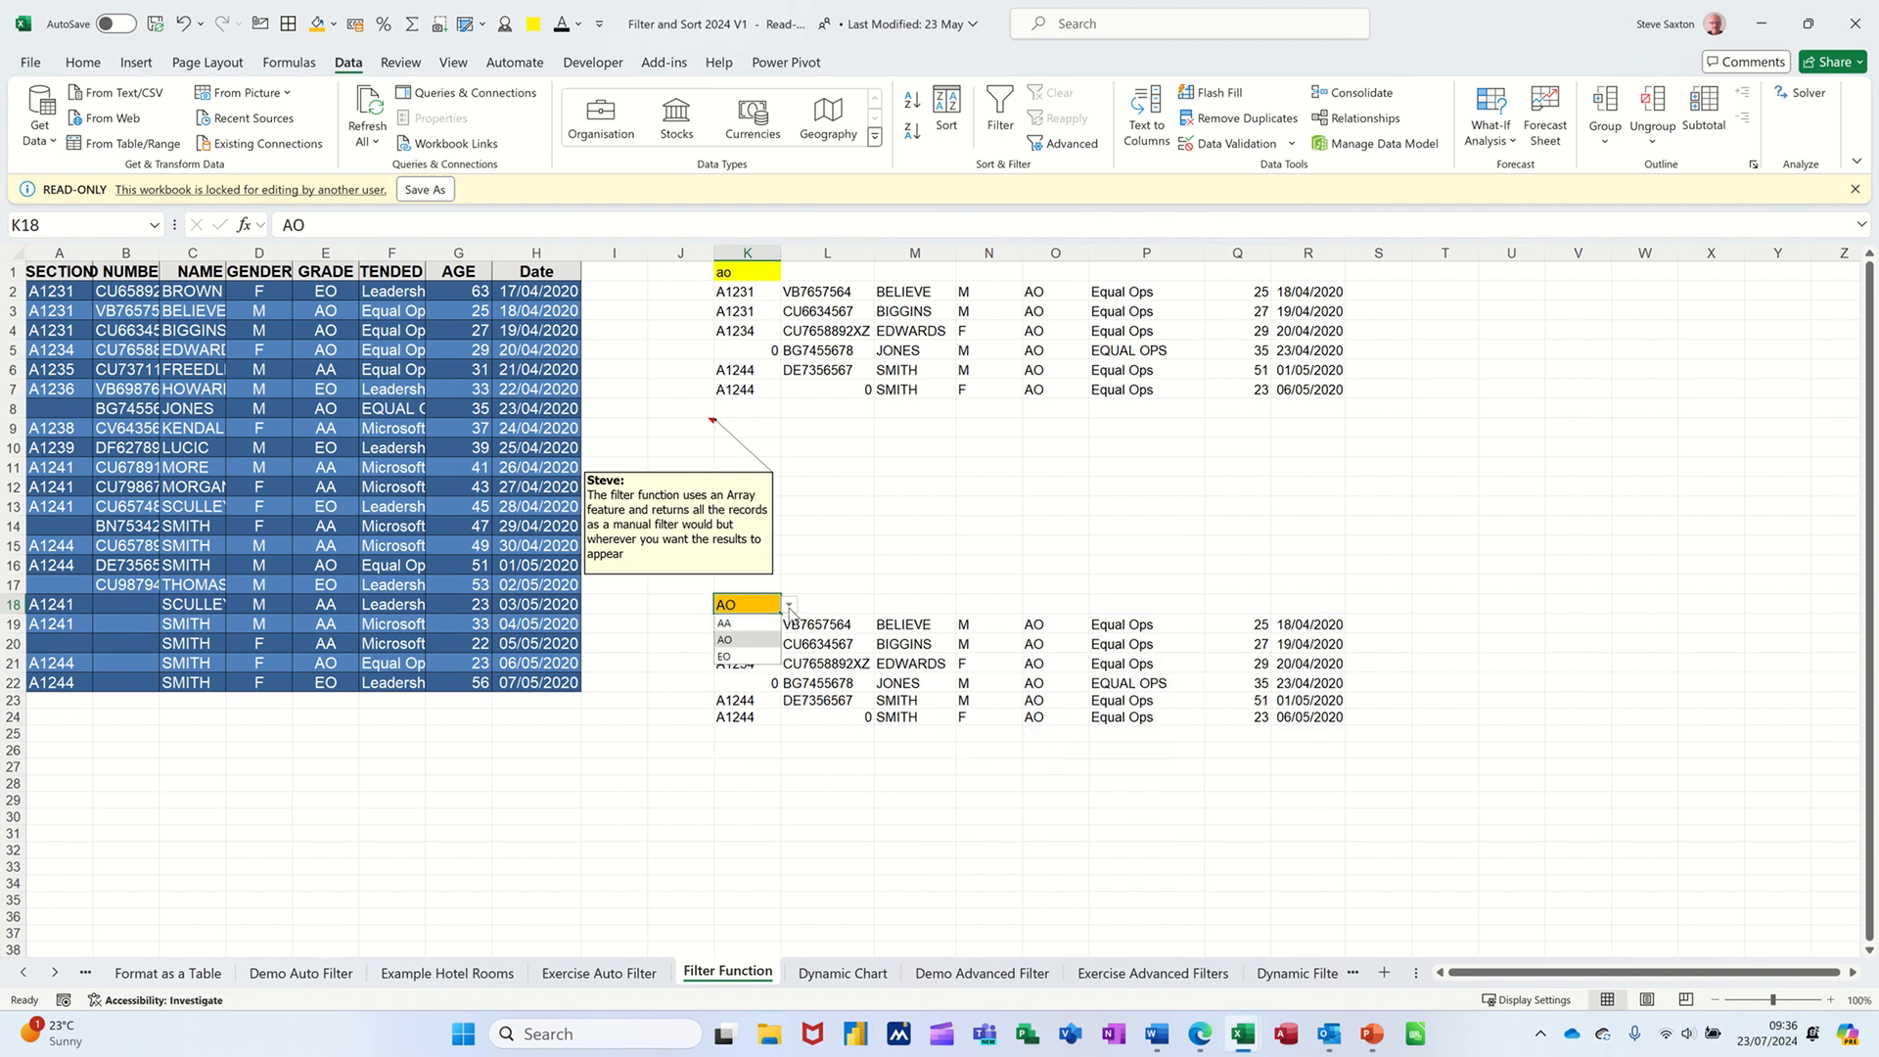
click(743, 656)
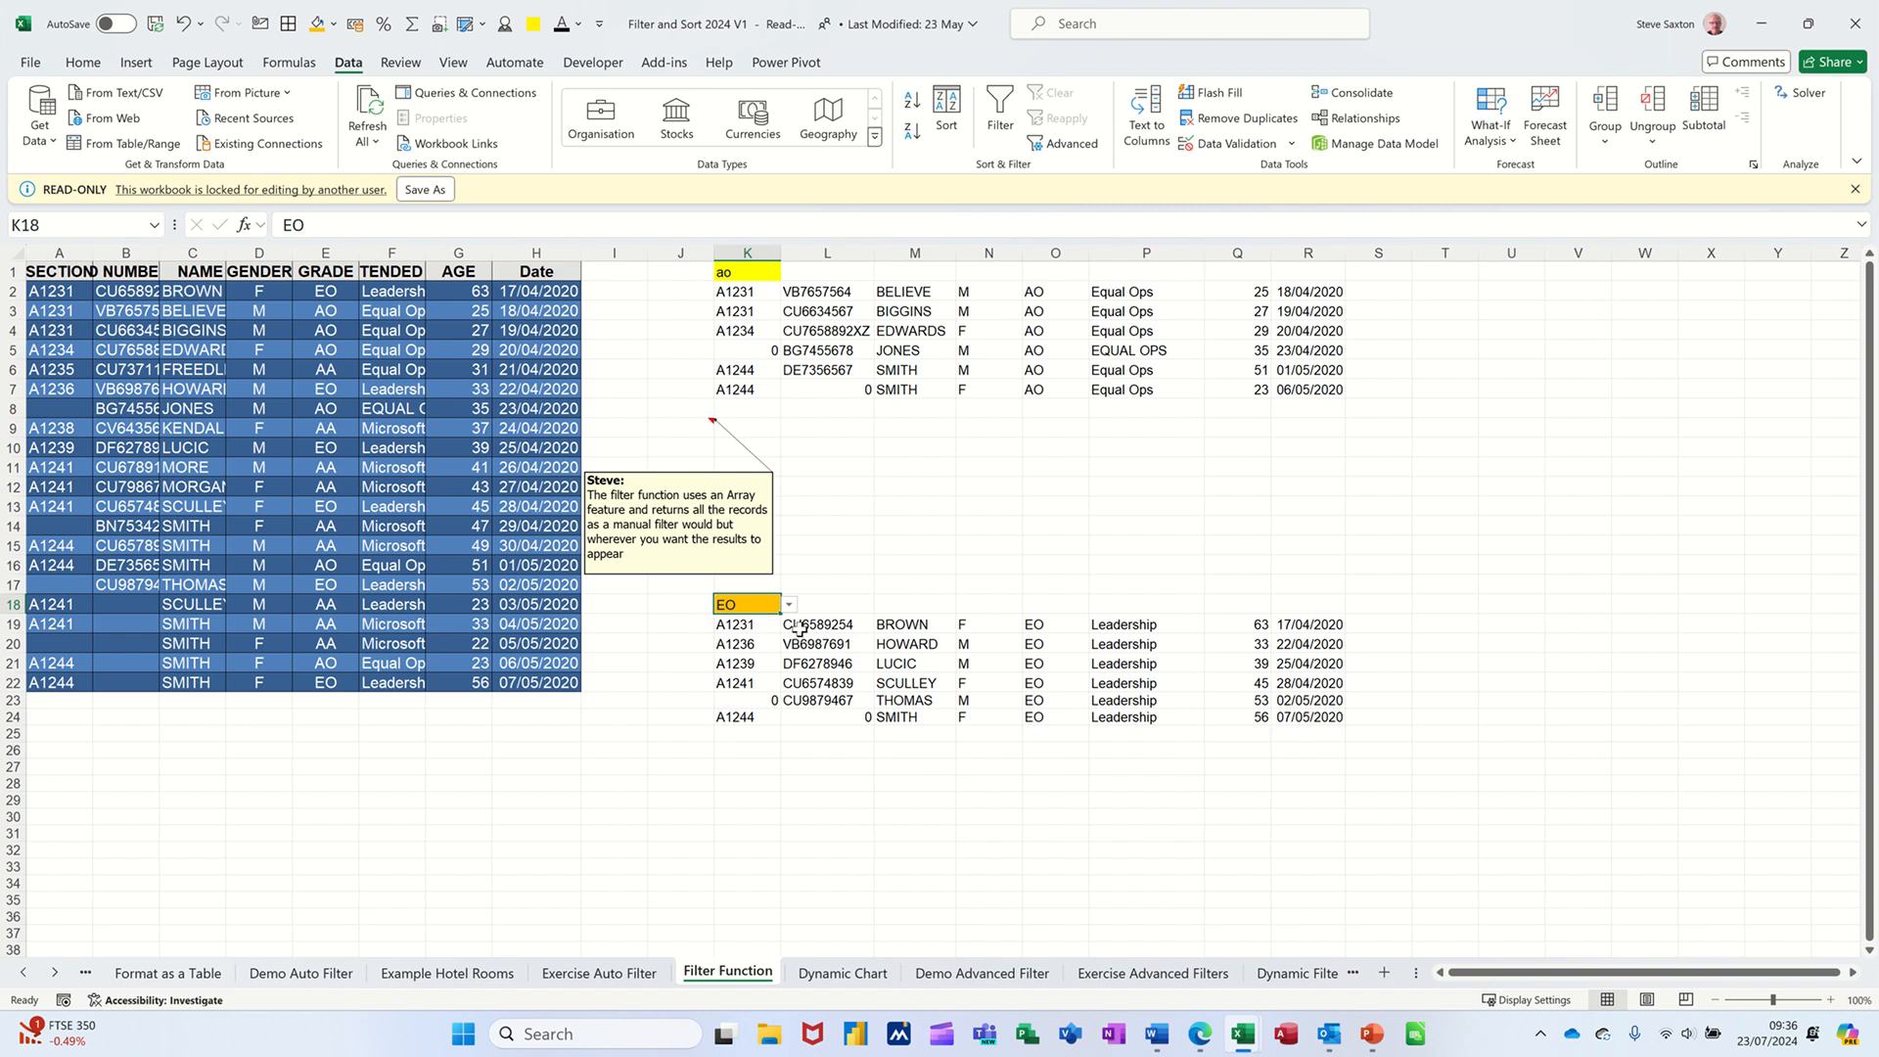
On the Dynamic Chart sheet, switch the region option through South, East and West, finishing on North.
click(839, 978)
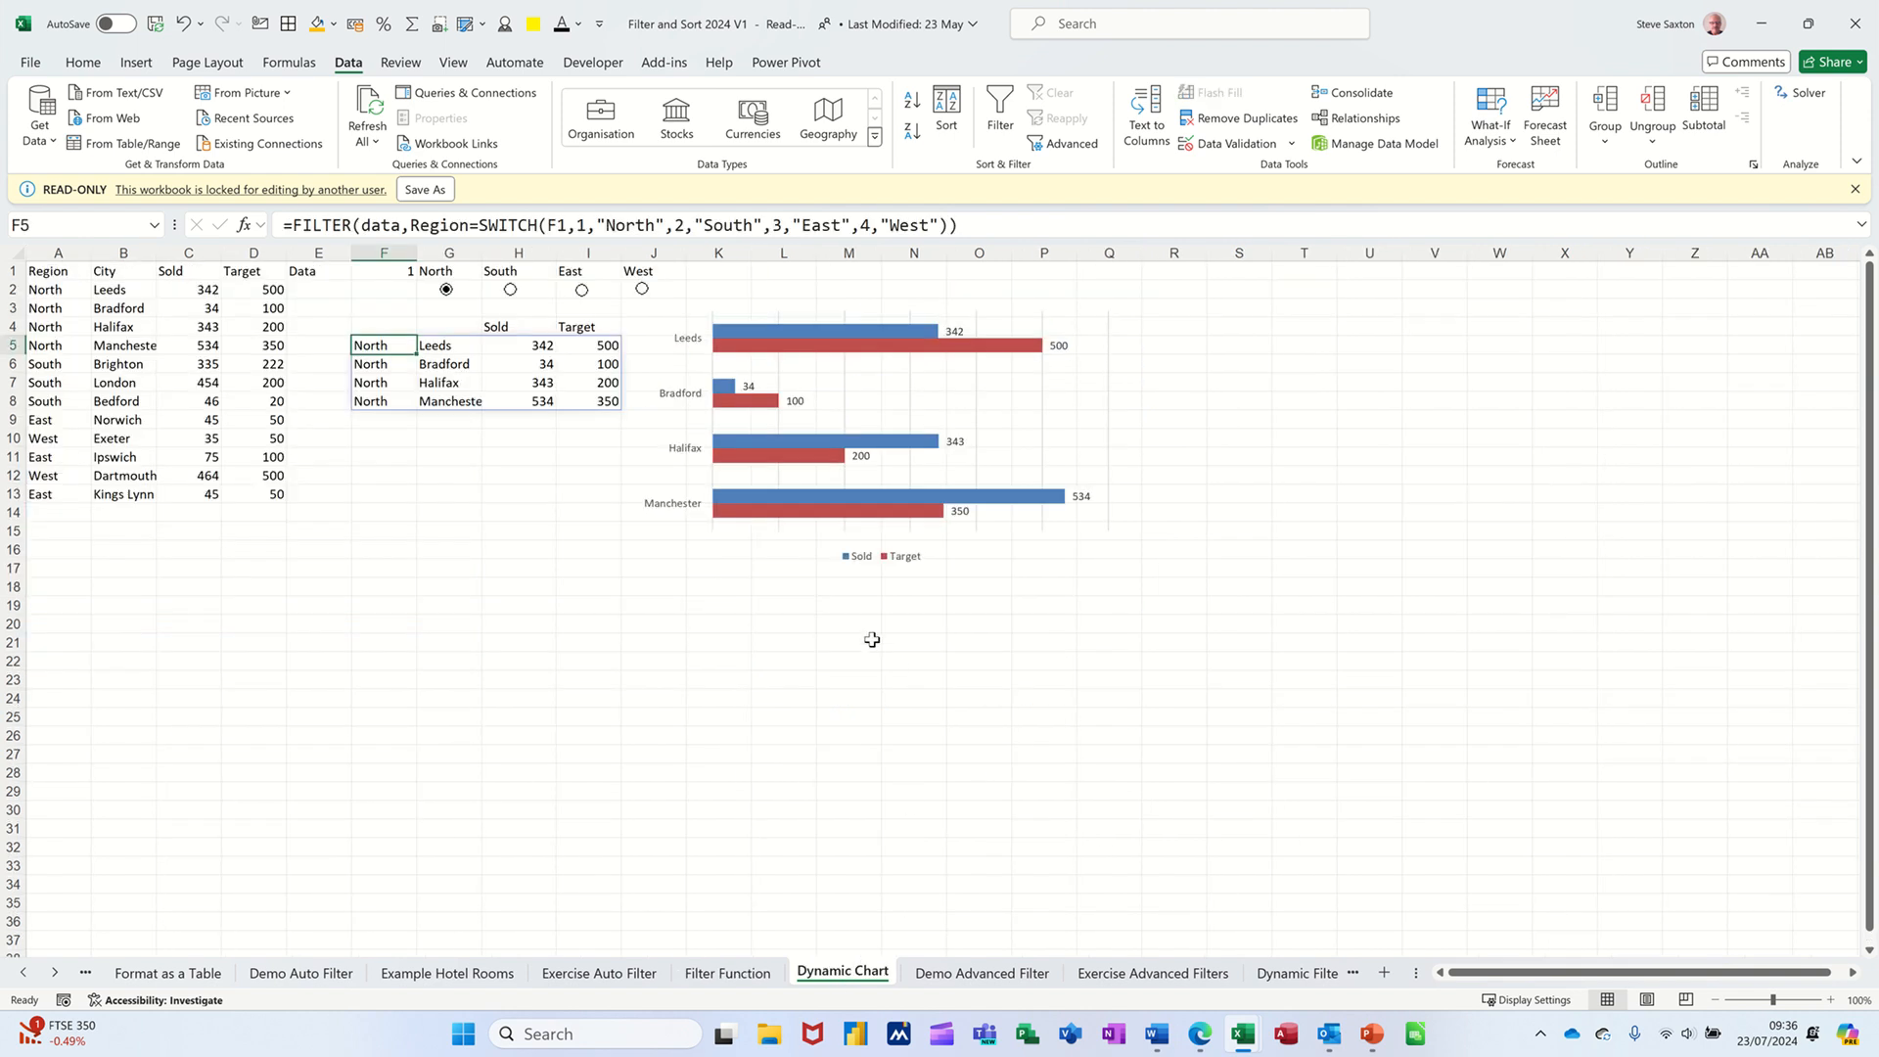
click(510, 292)
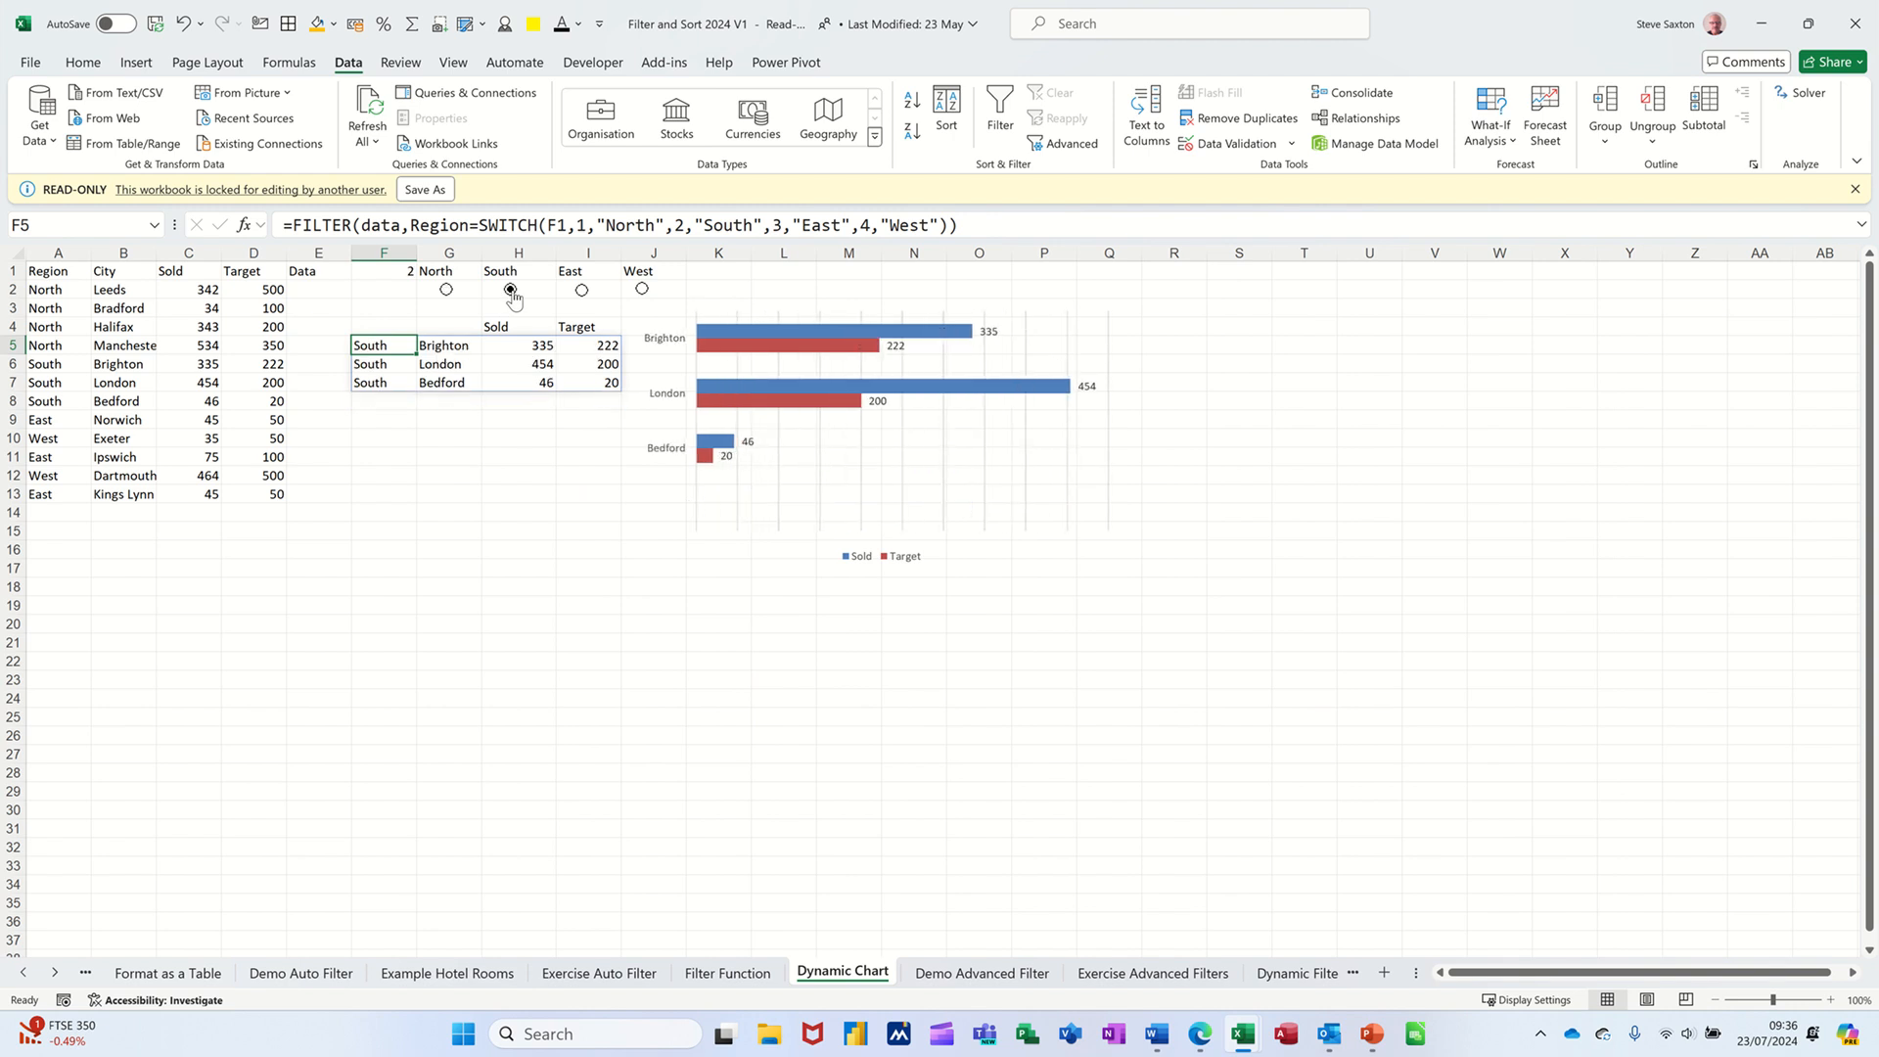
click(581, 290)
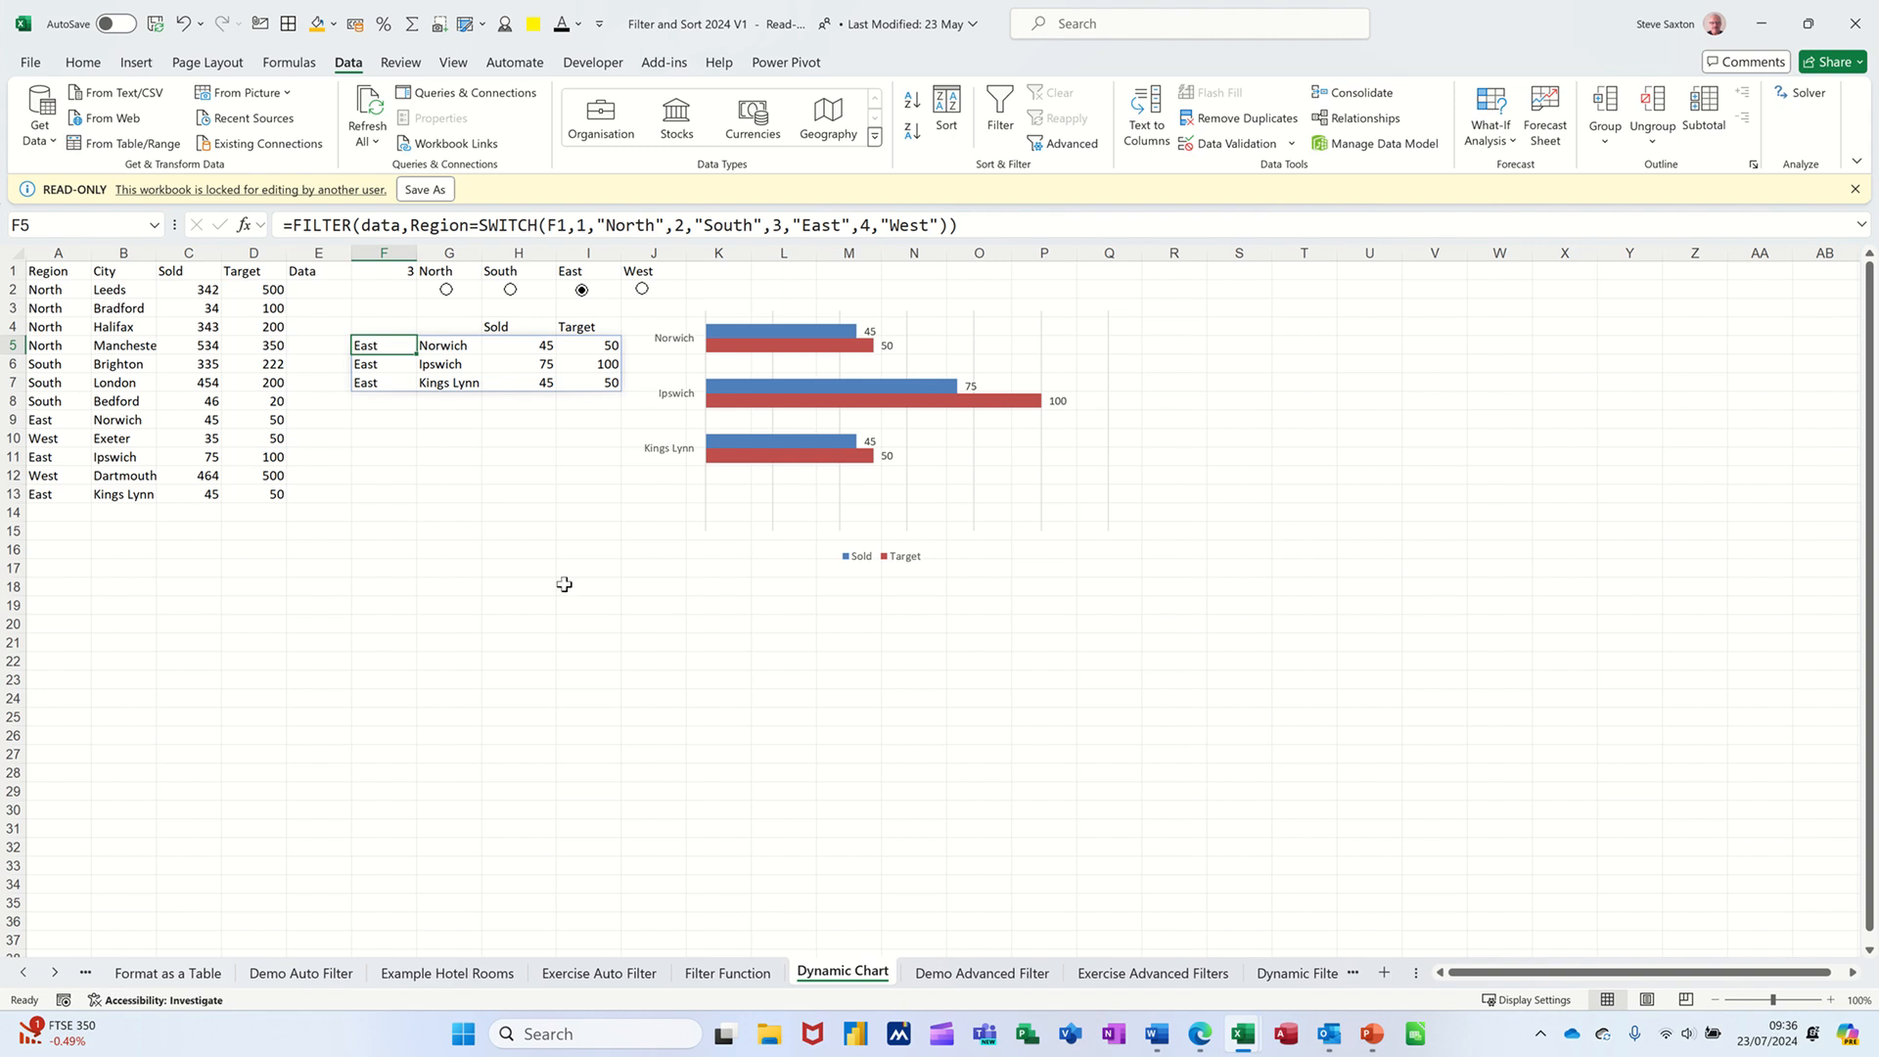
scroll(1713, 526, up, 2)
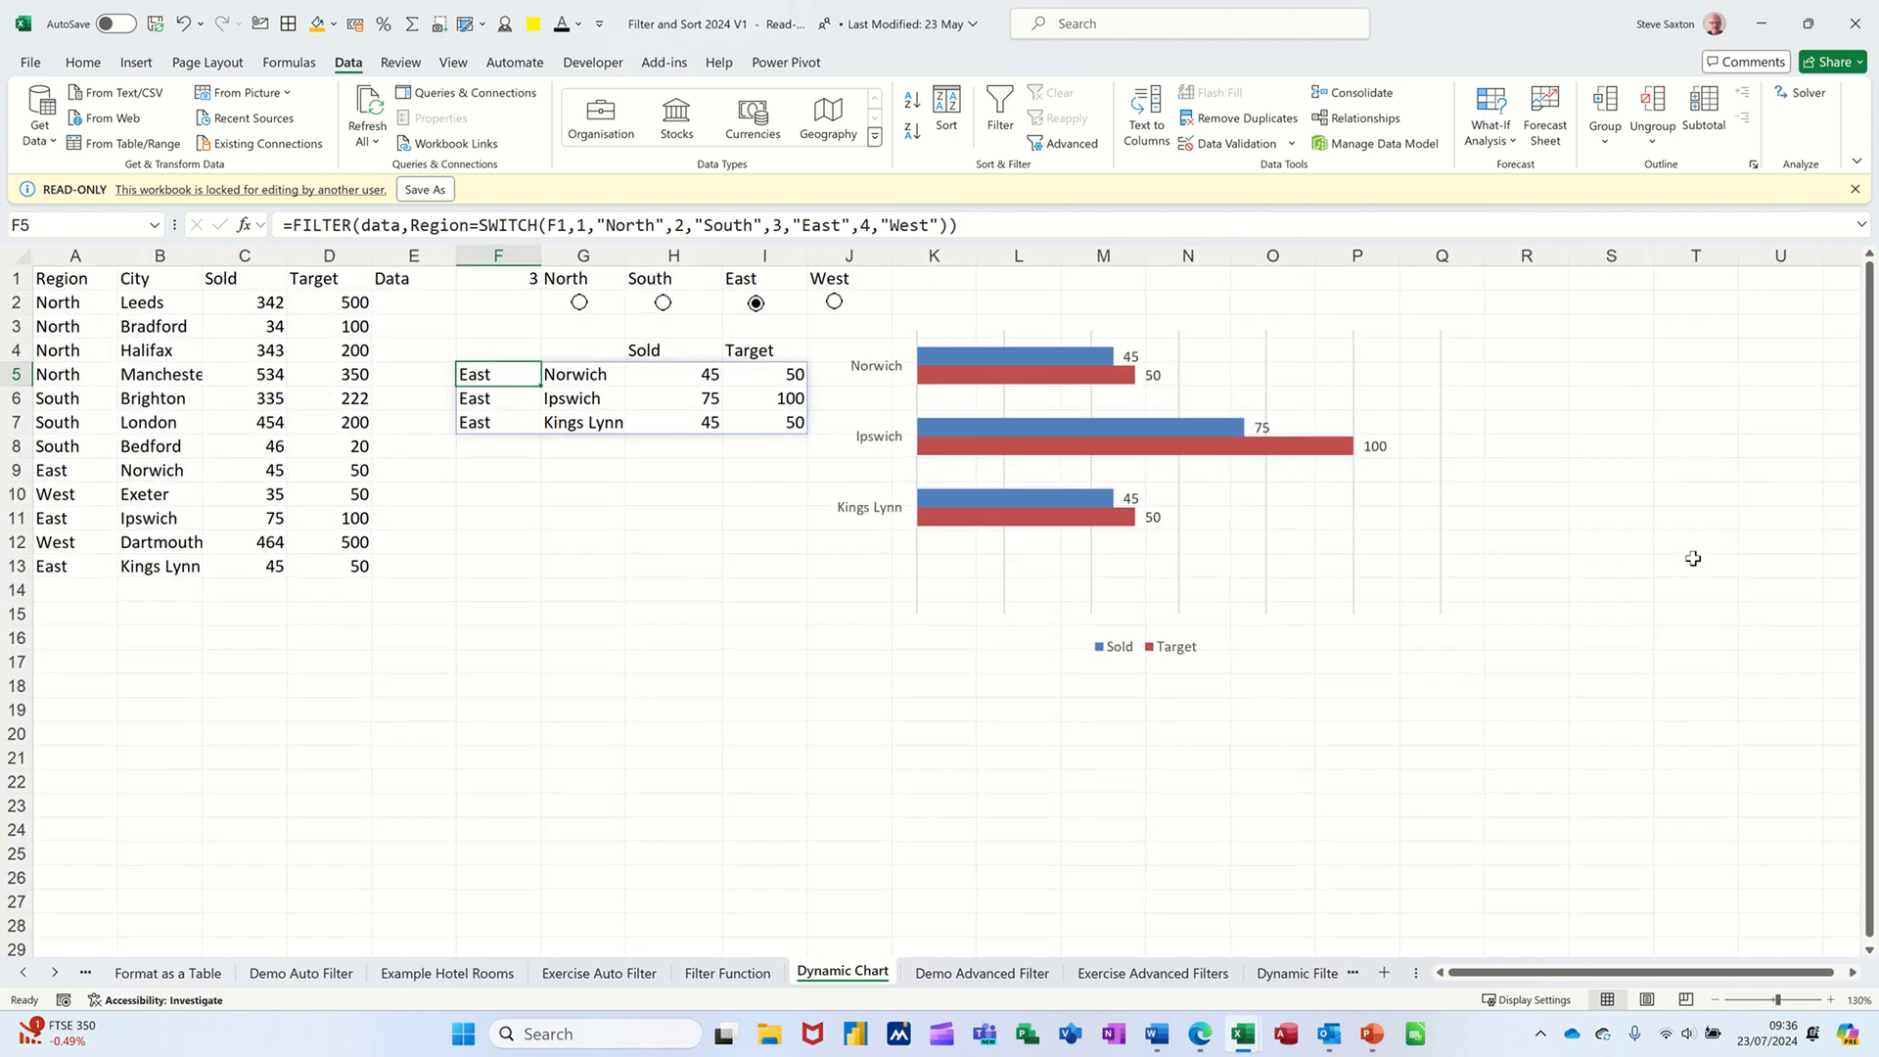
scroll(1693, 558, up, 1)
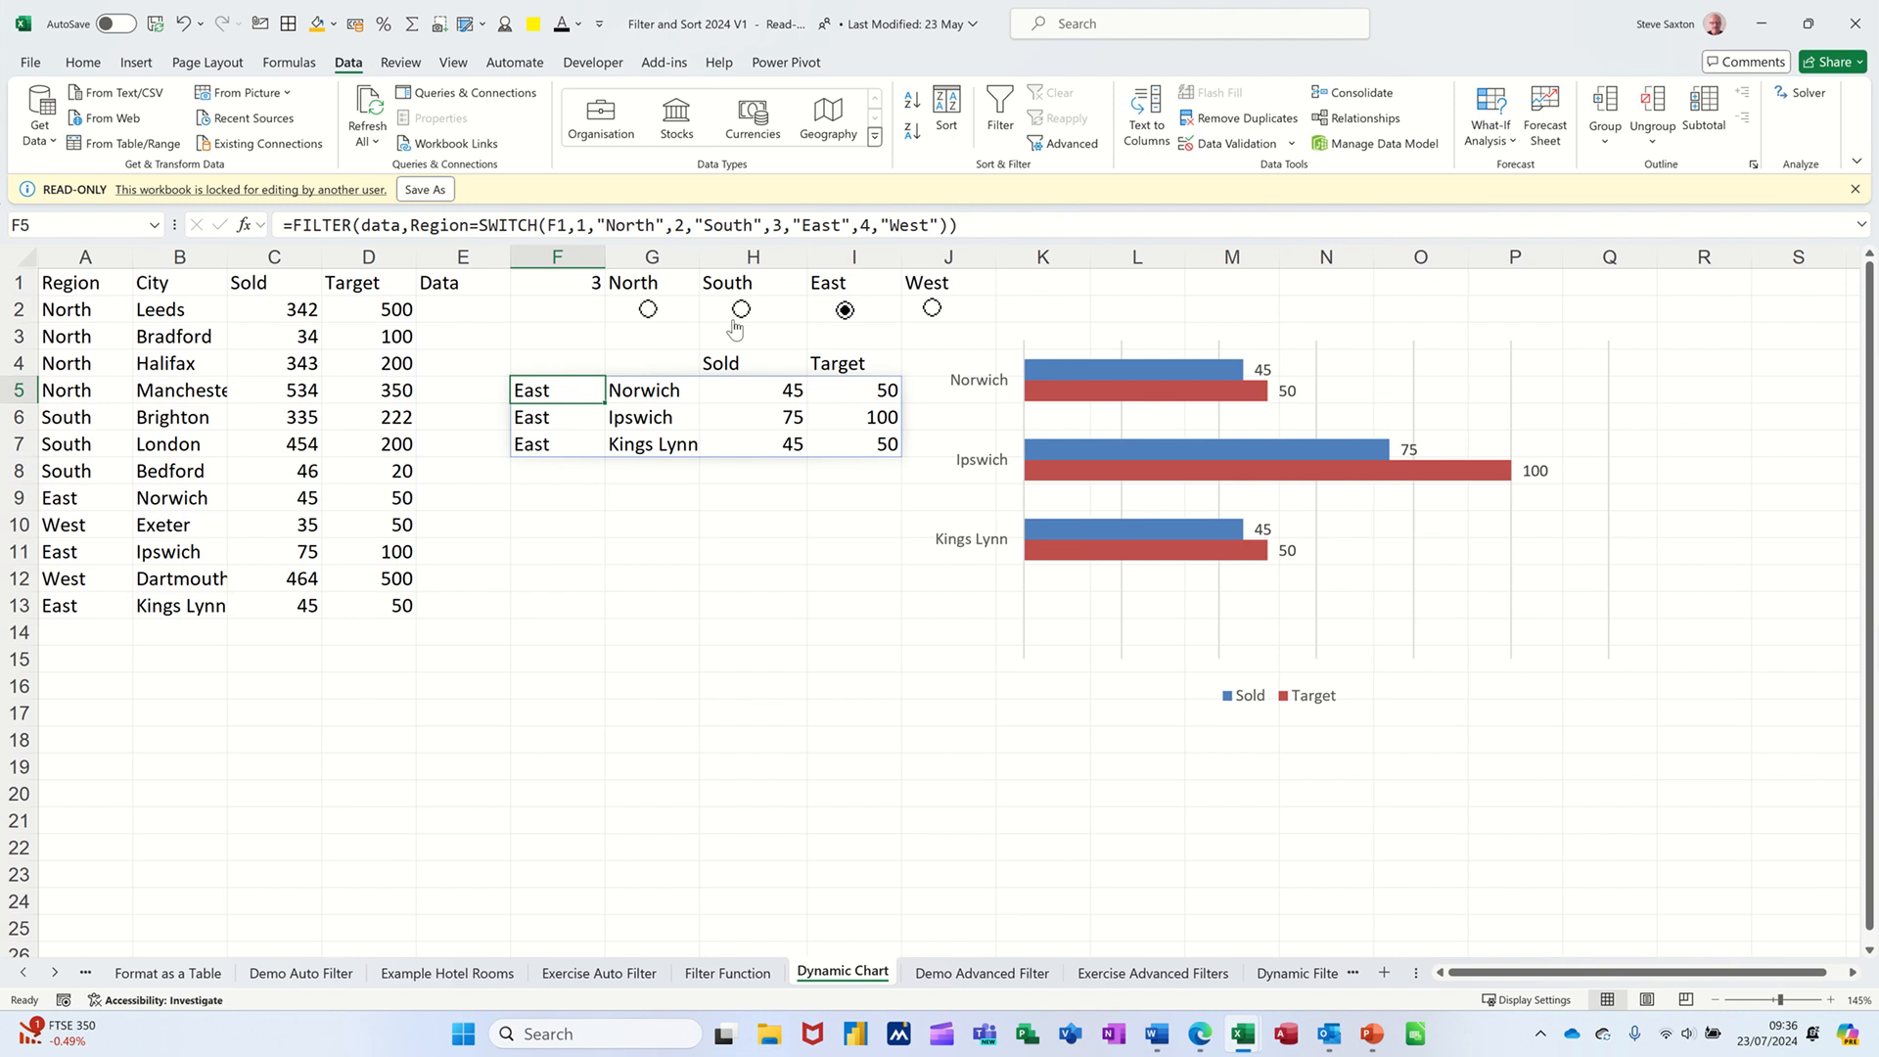
click(930, 309)
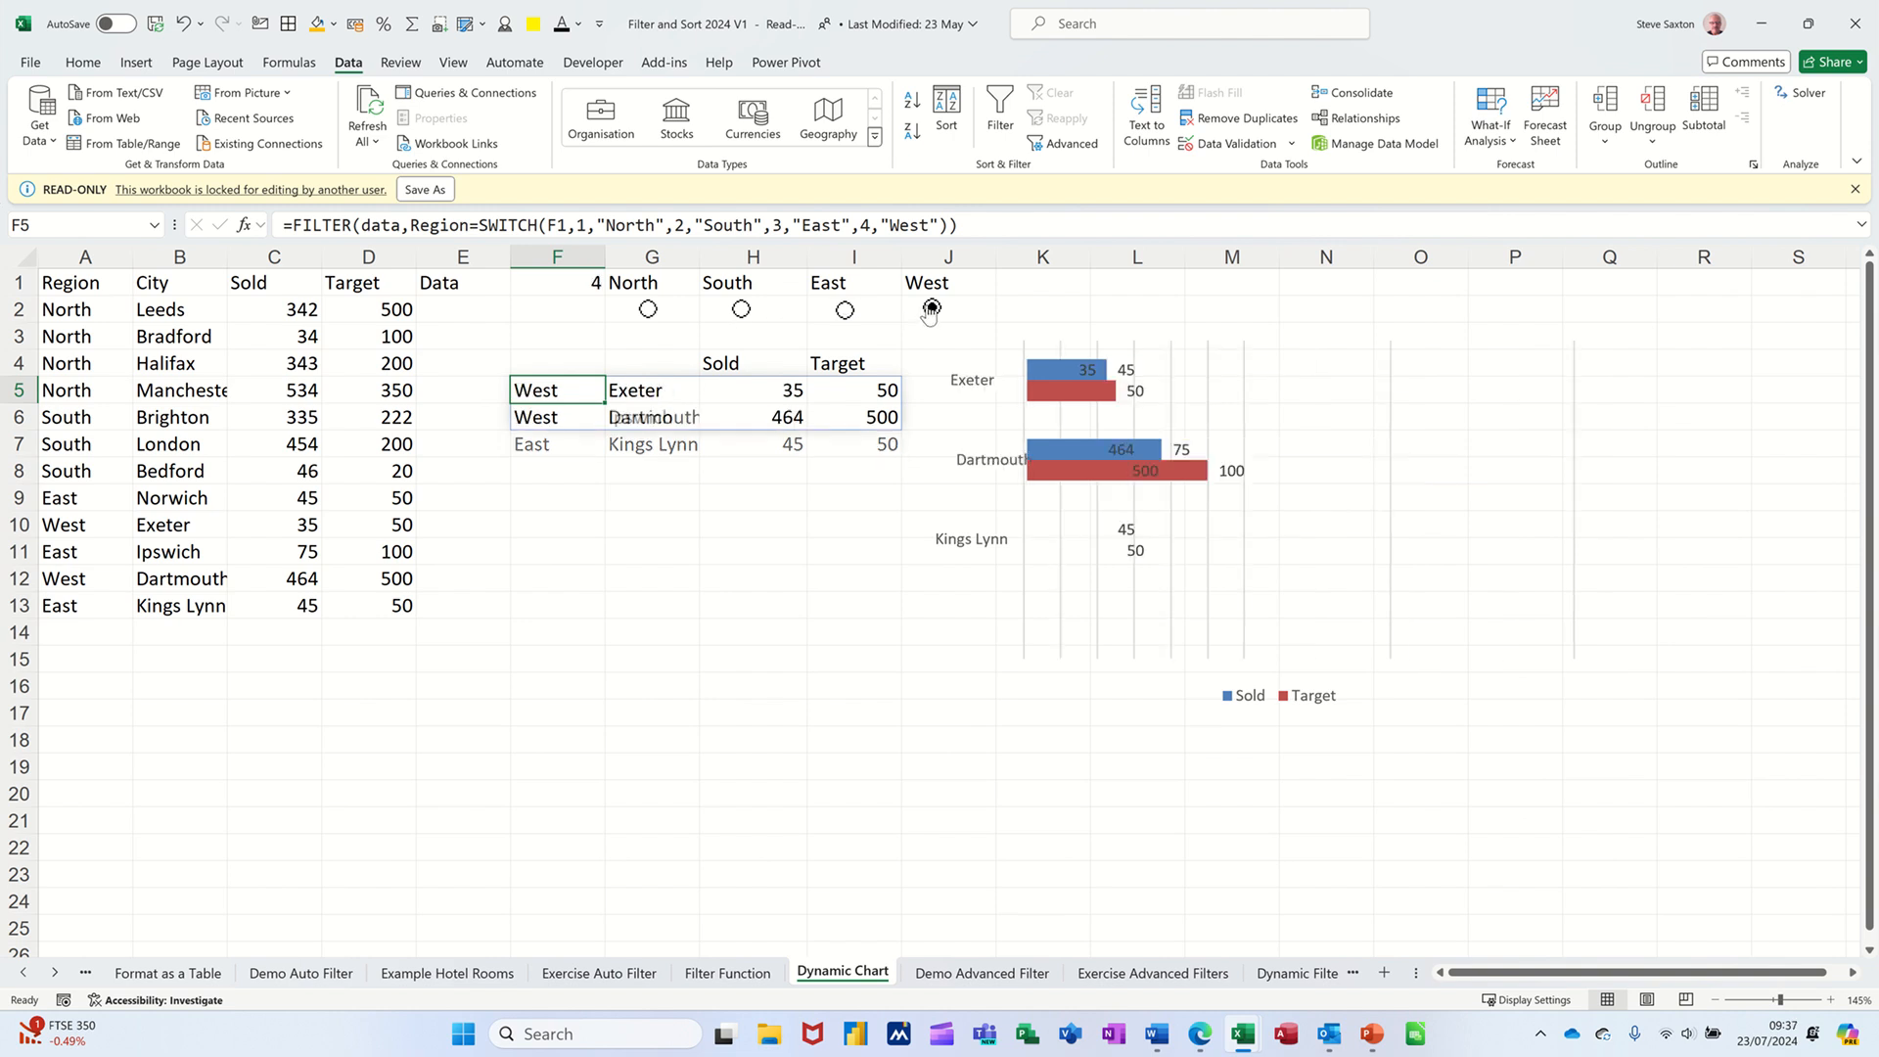
click(646, 309)
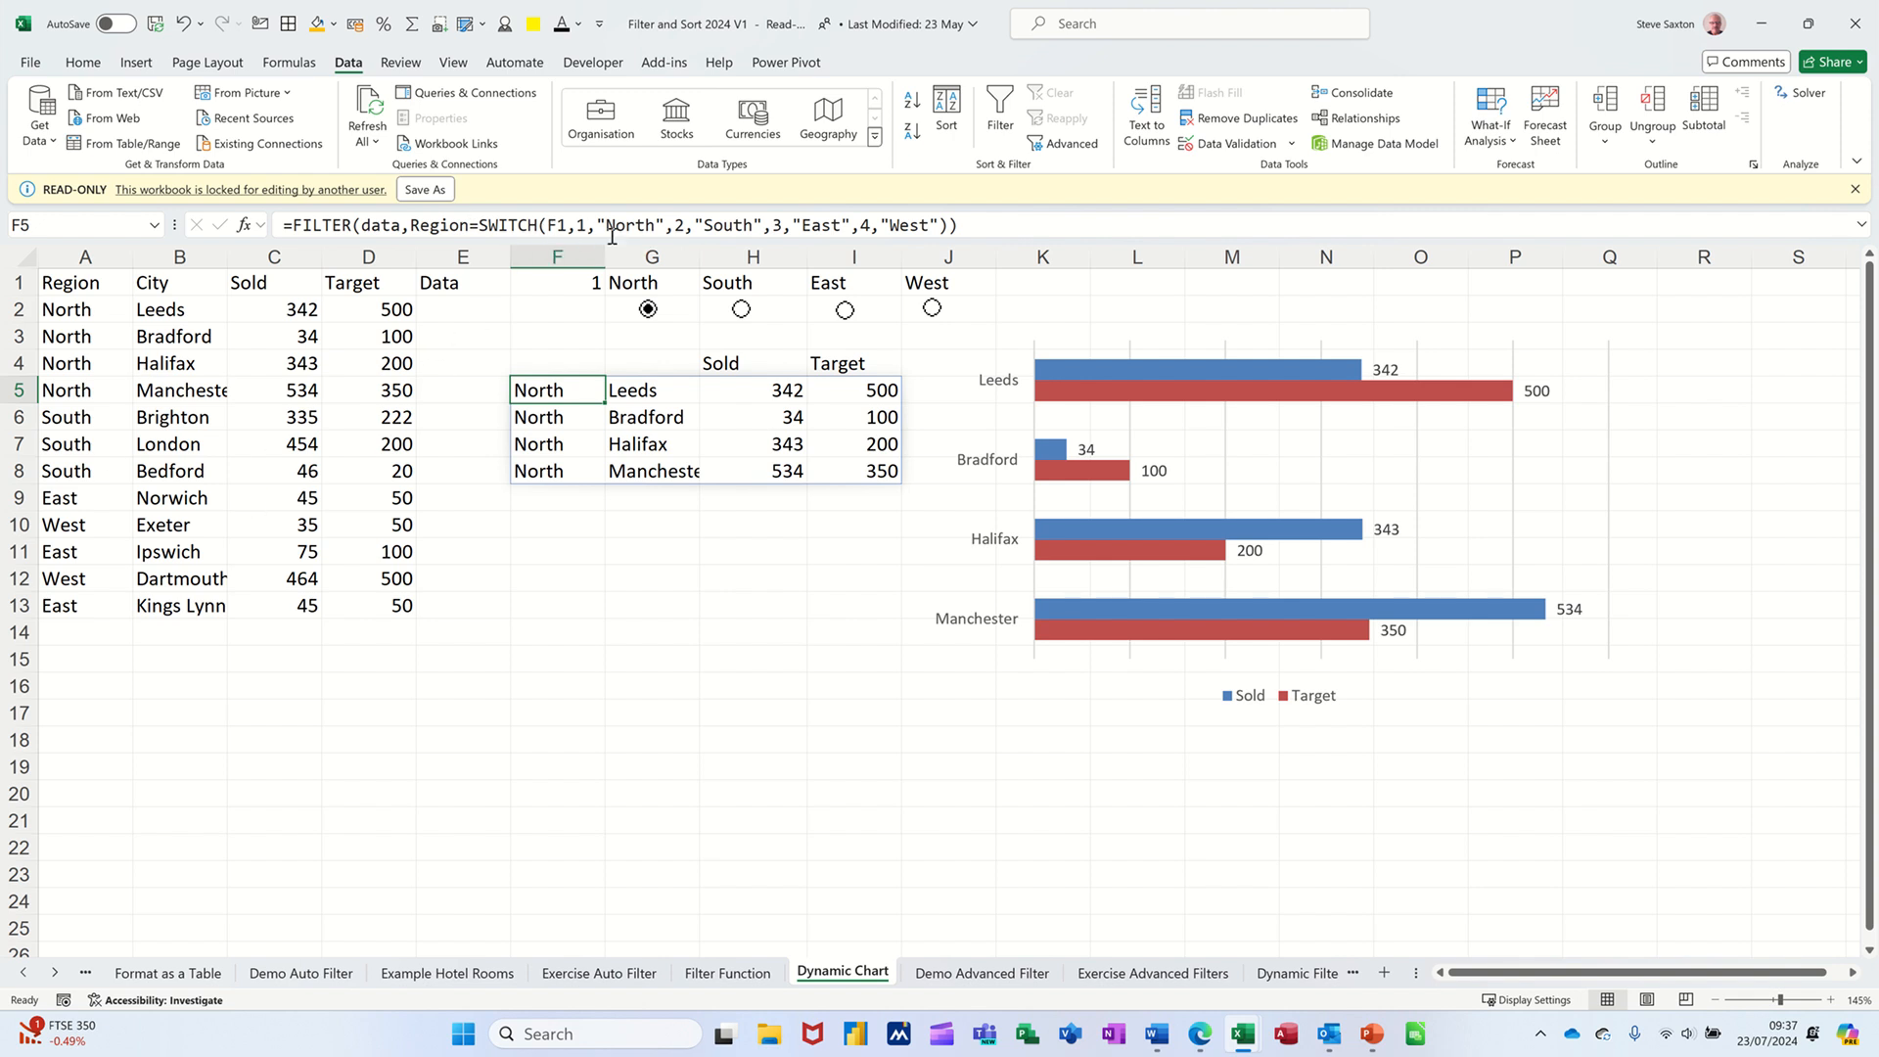
Examine the linked cell F1 and the FILTER and SWITCH formula in F5, and set the region option to South.
click(557, 283)
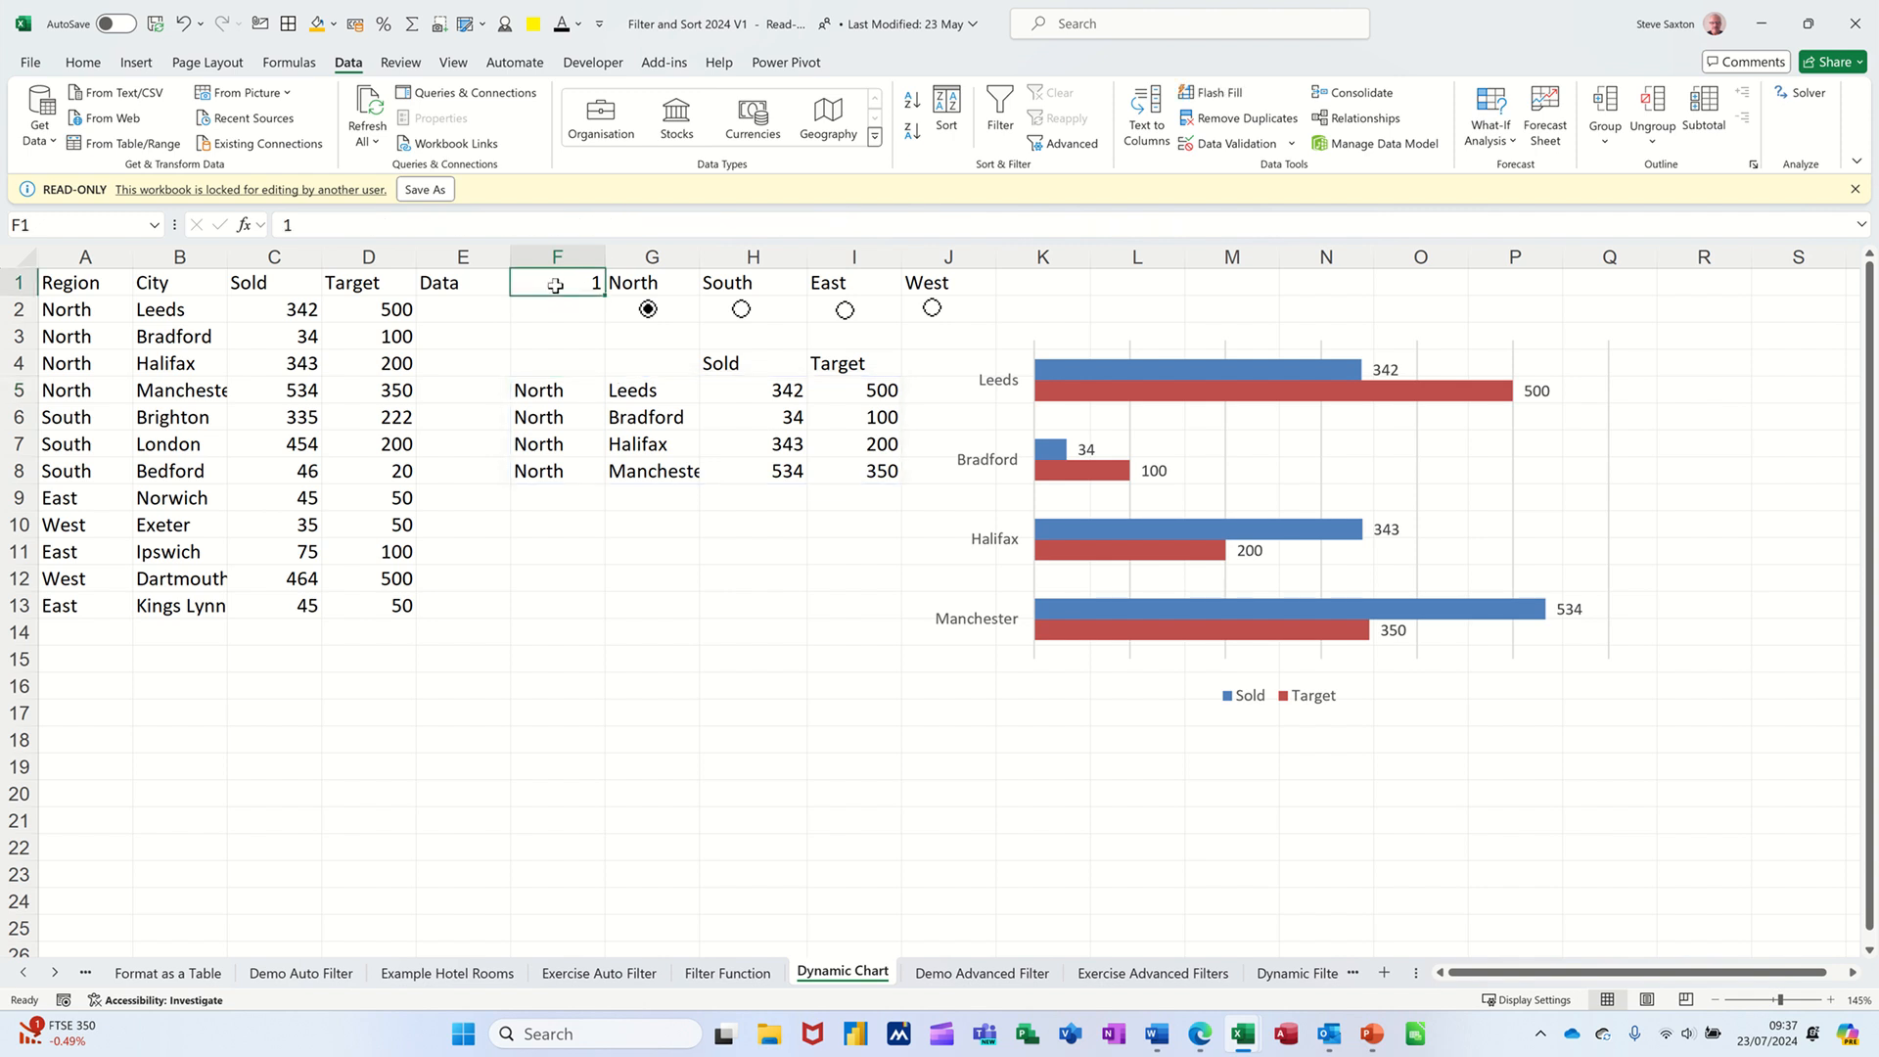
click(555, 391)
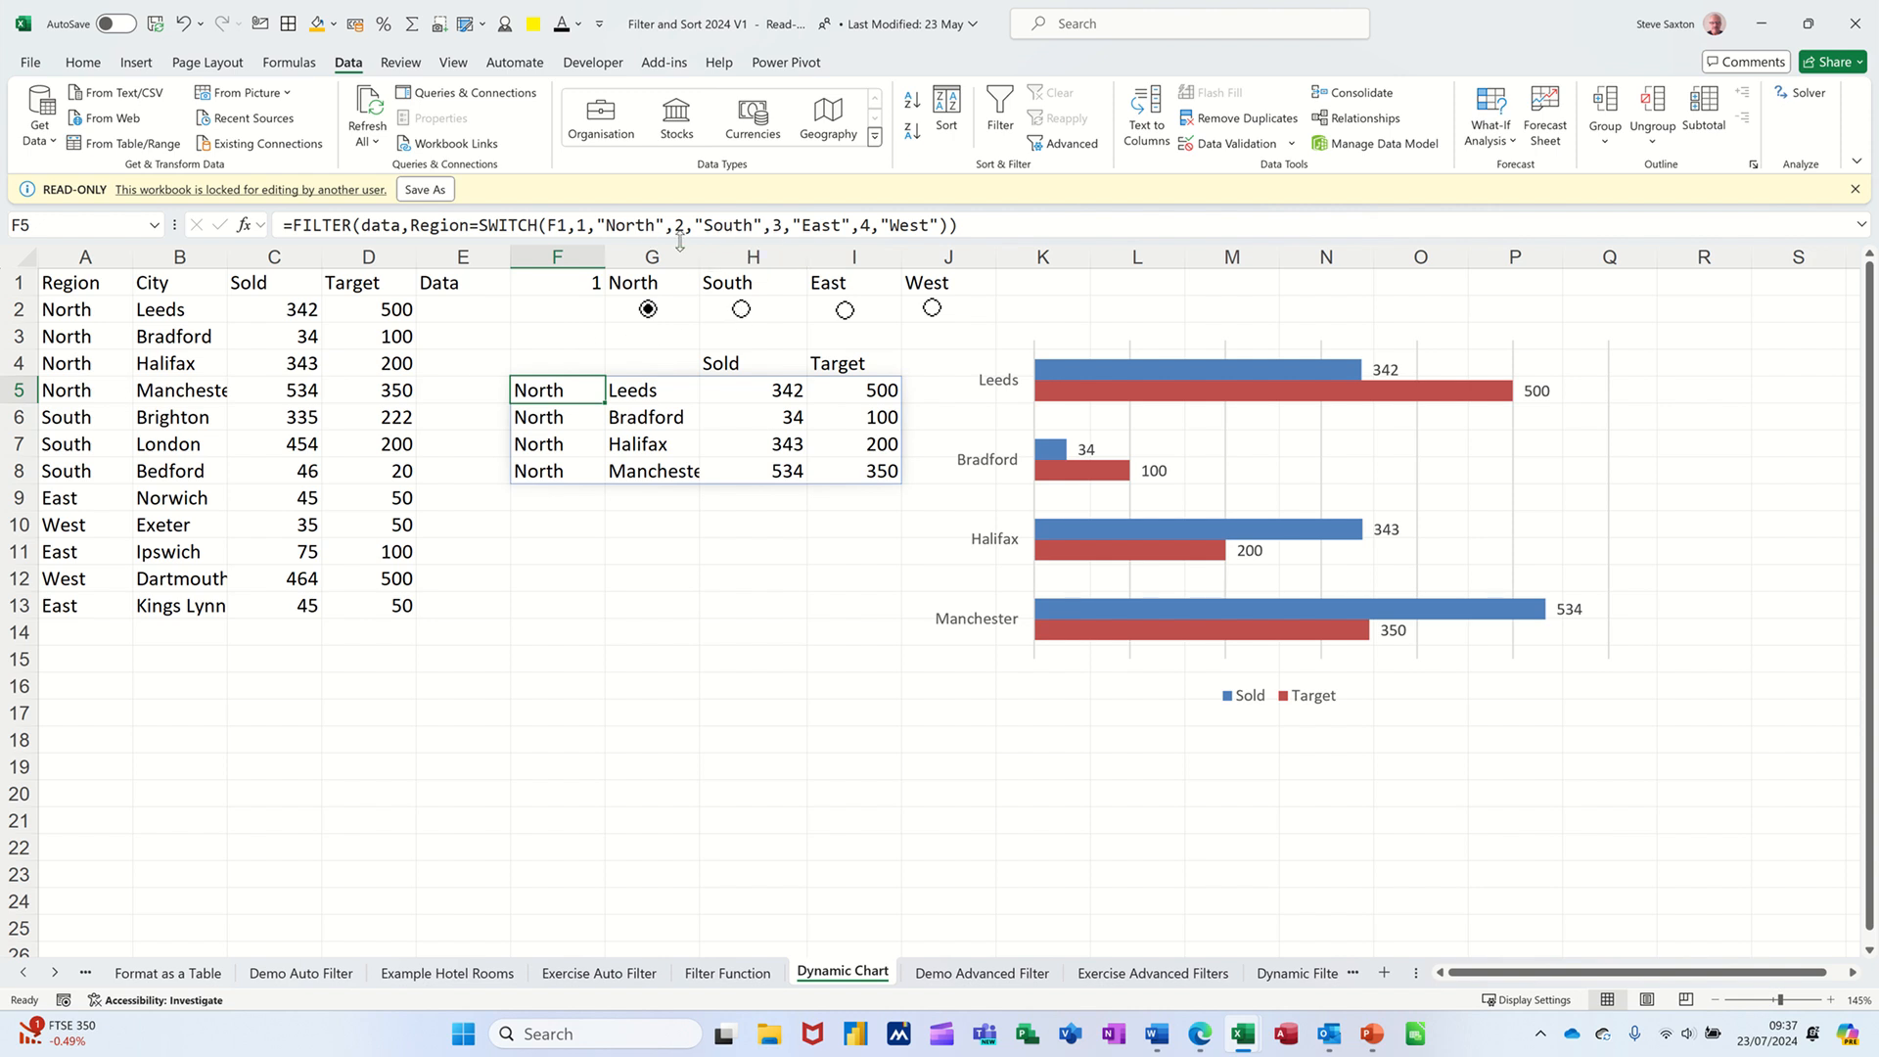
click(742, 311)
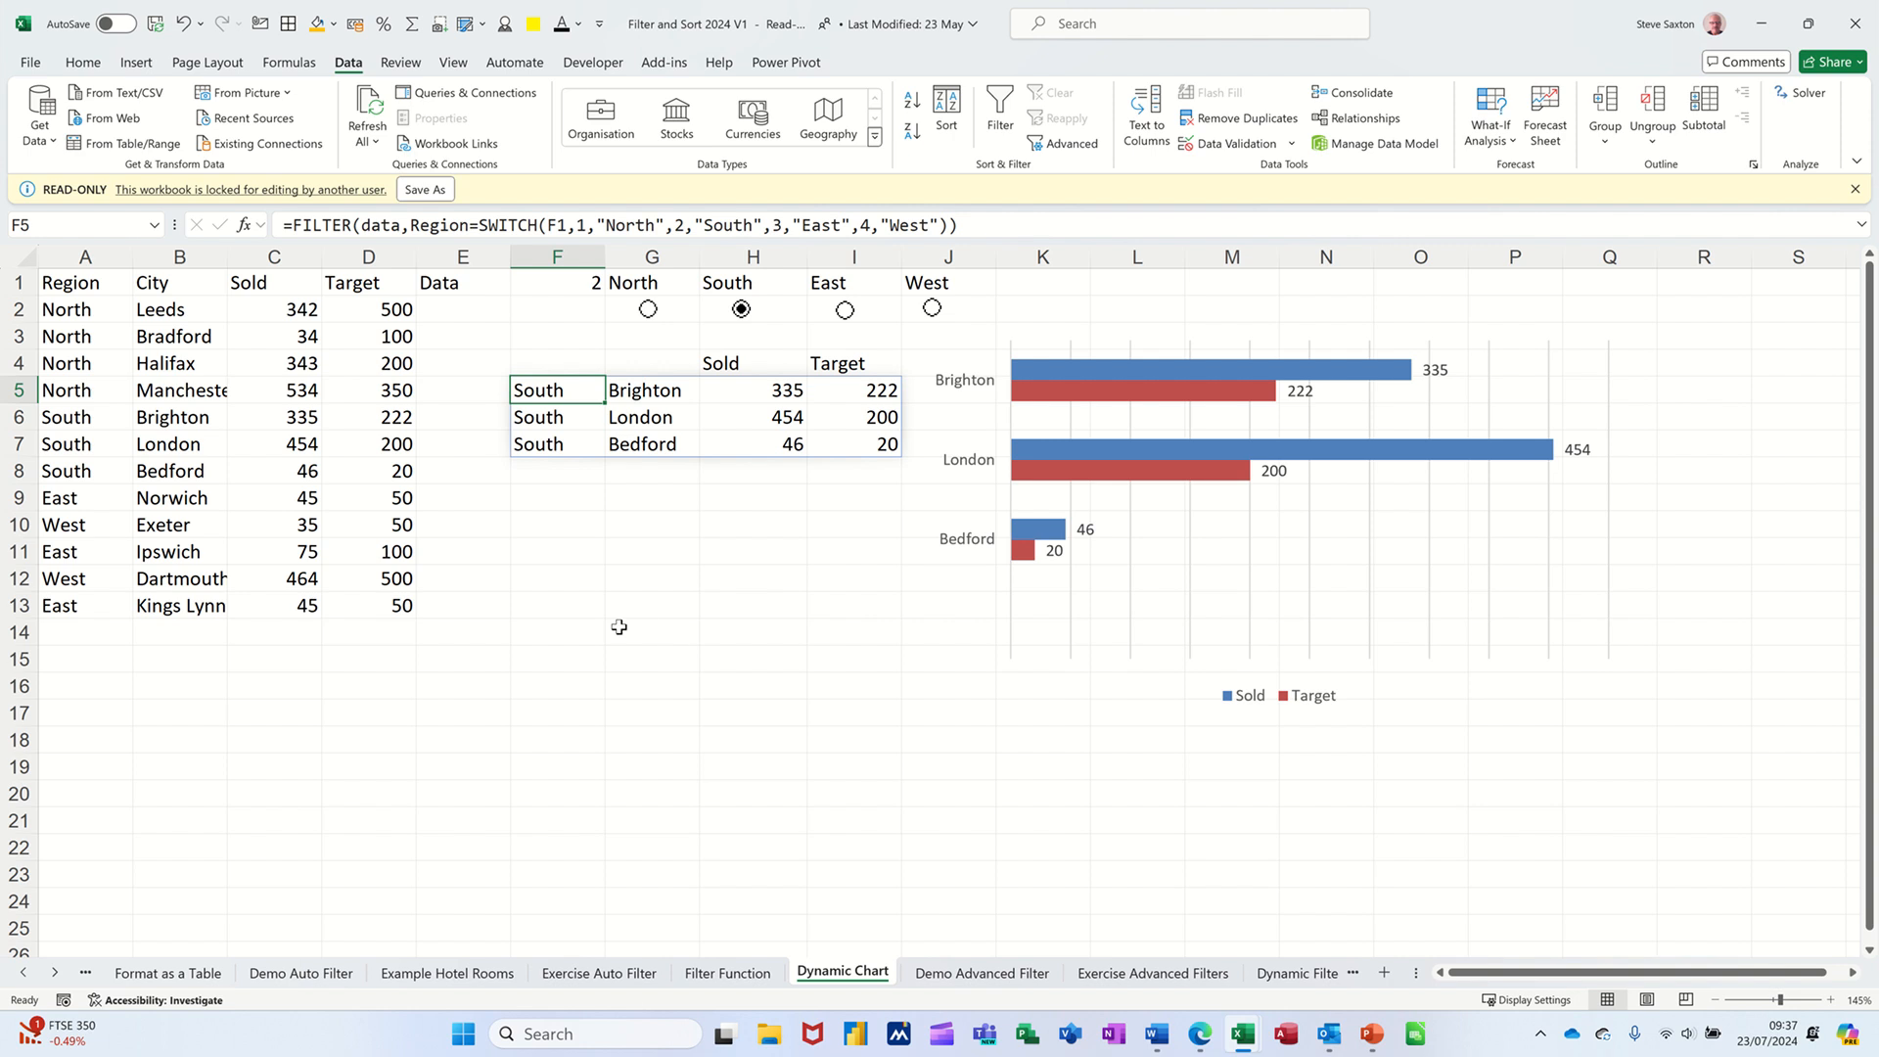
Check in the ribbon customisation options that Developer is enabled among the main tabs, leaving the settings as they are.
click(570, 634)
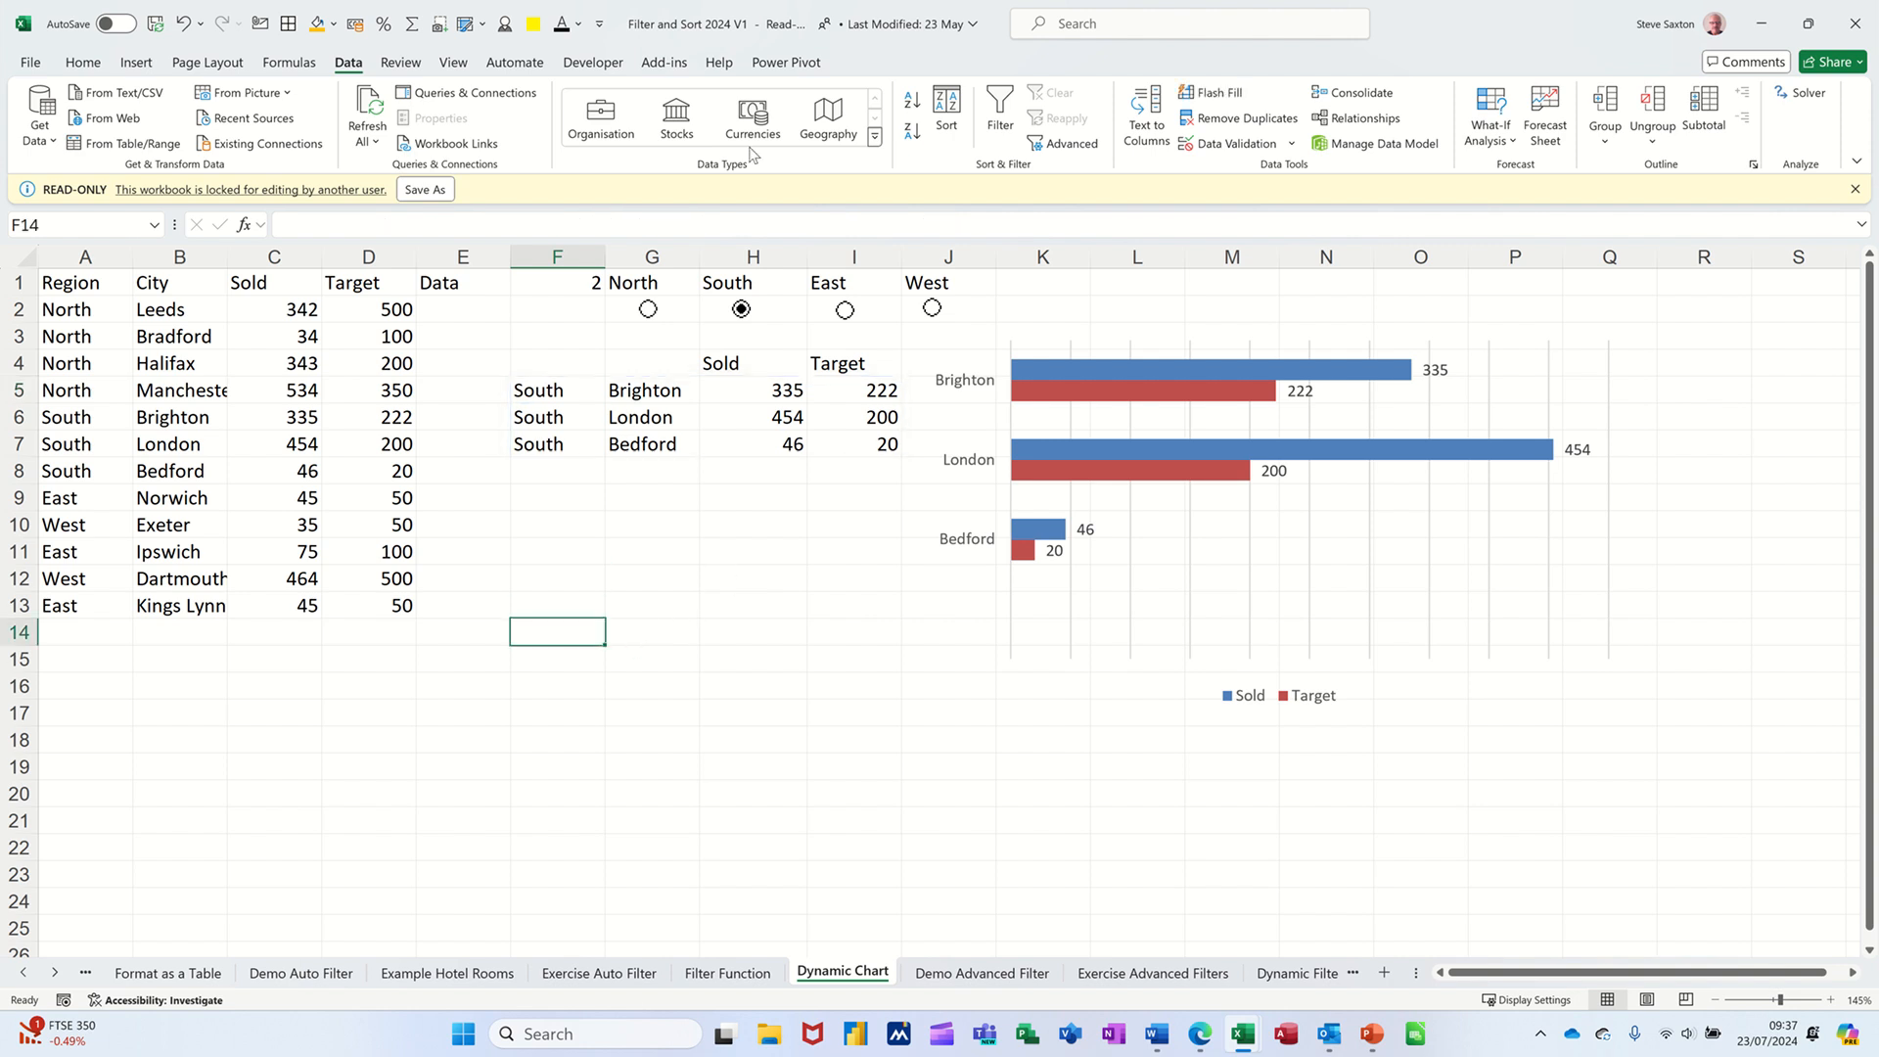
click(588, 65)
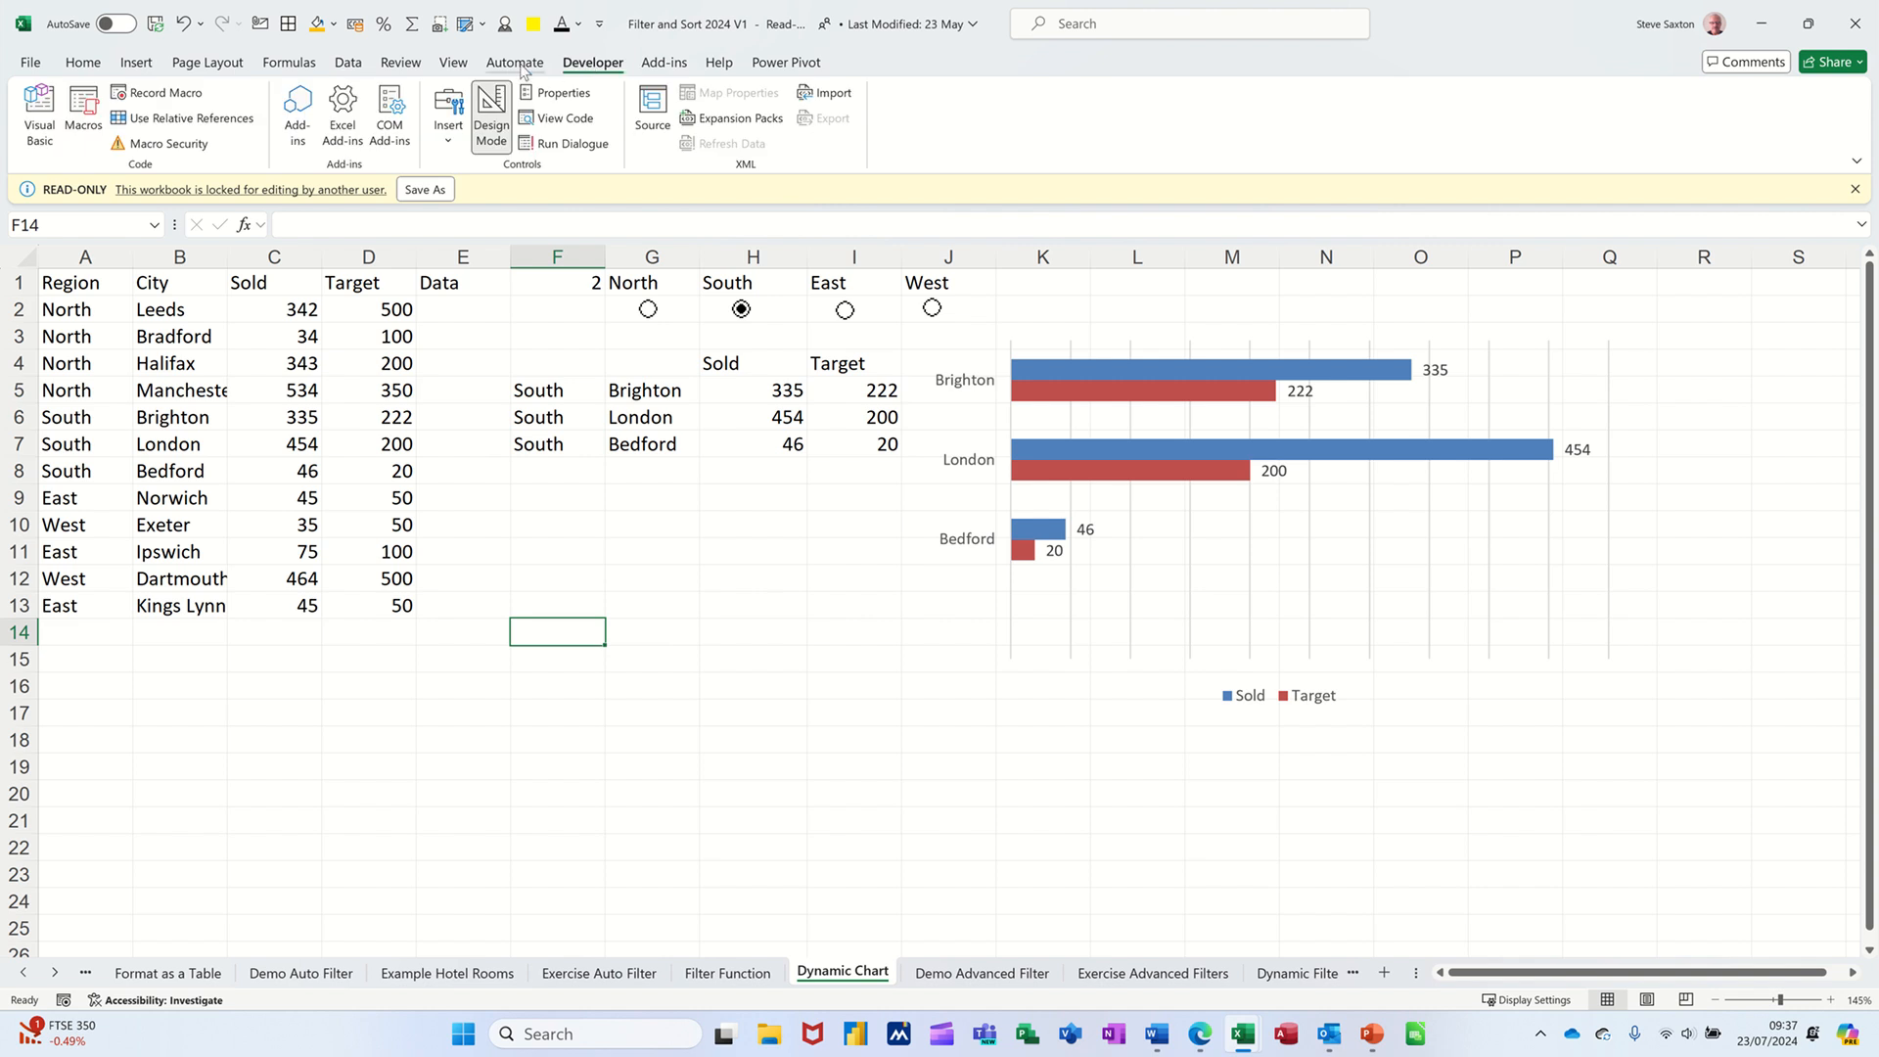
right_click(521, 71)
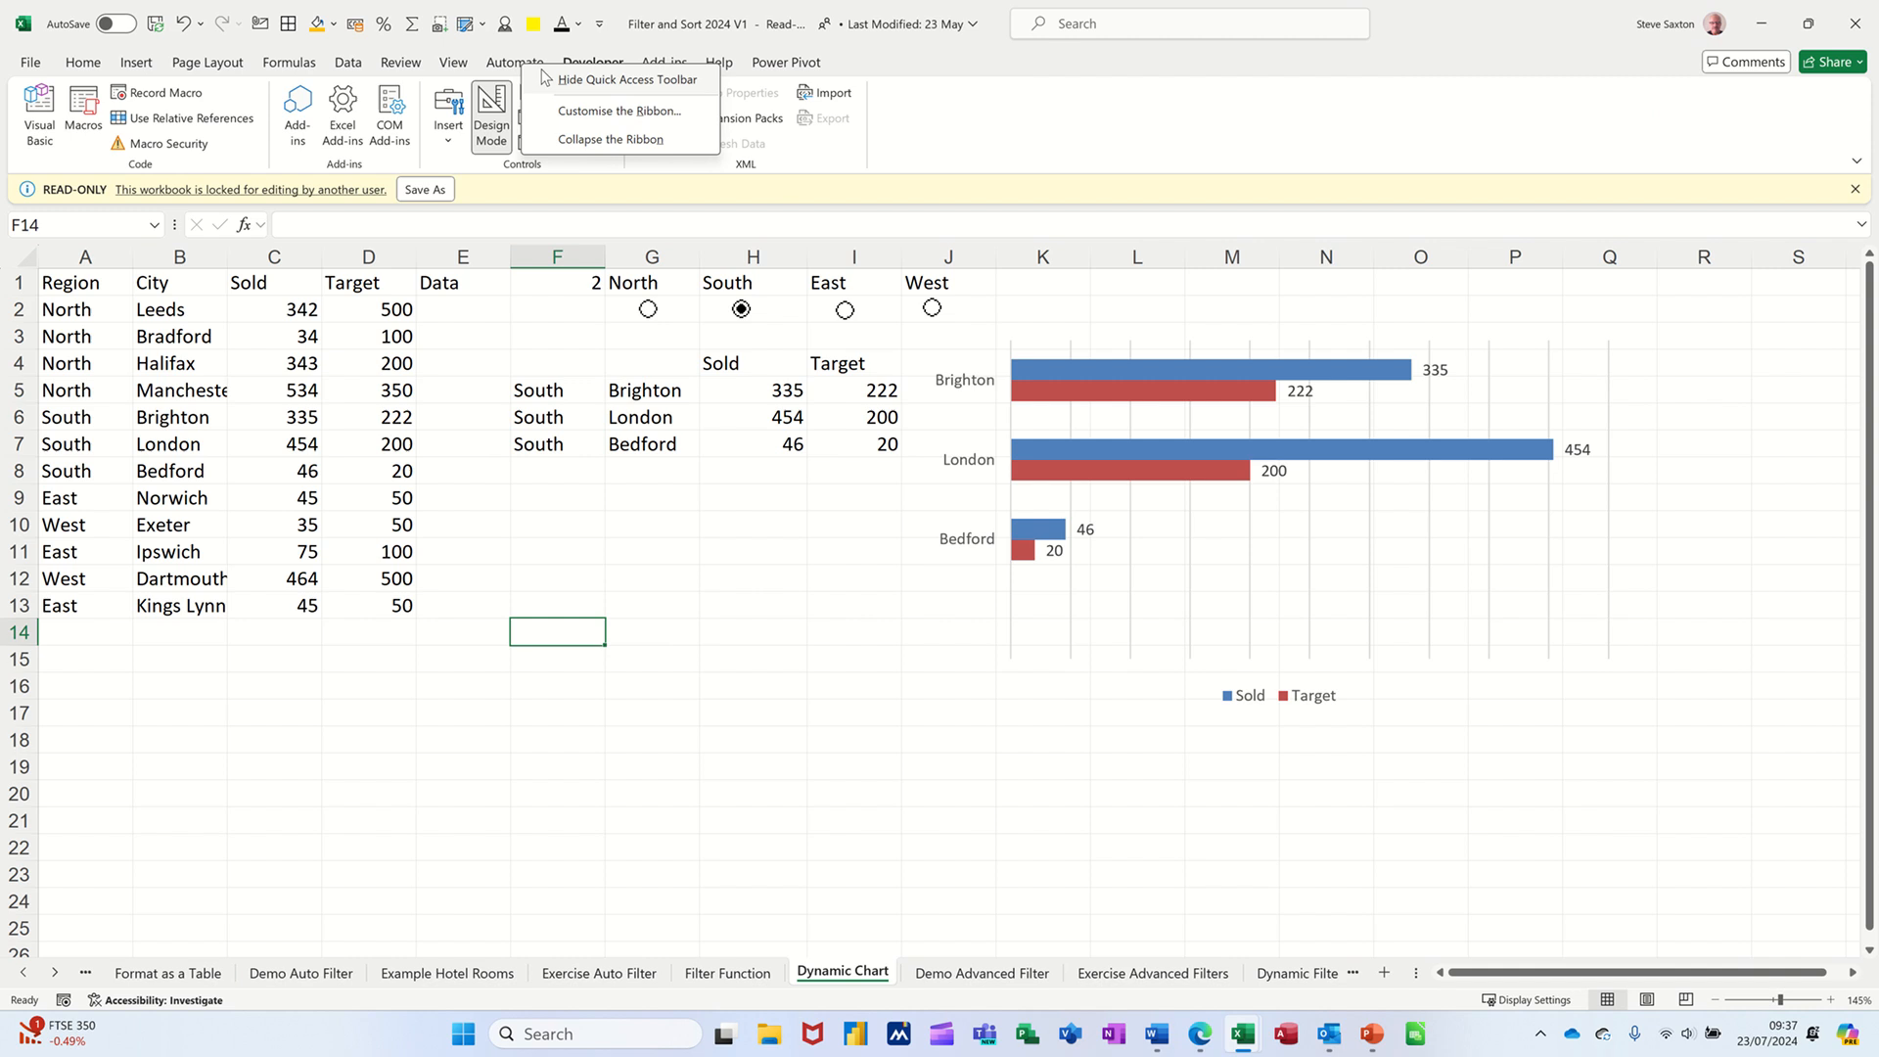
click(628, 115)
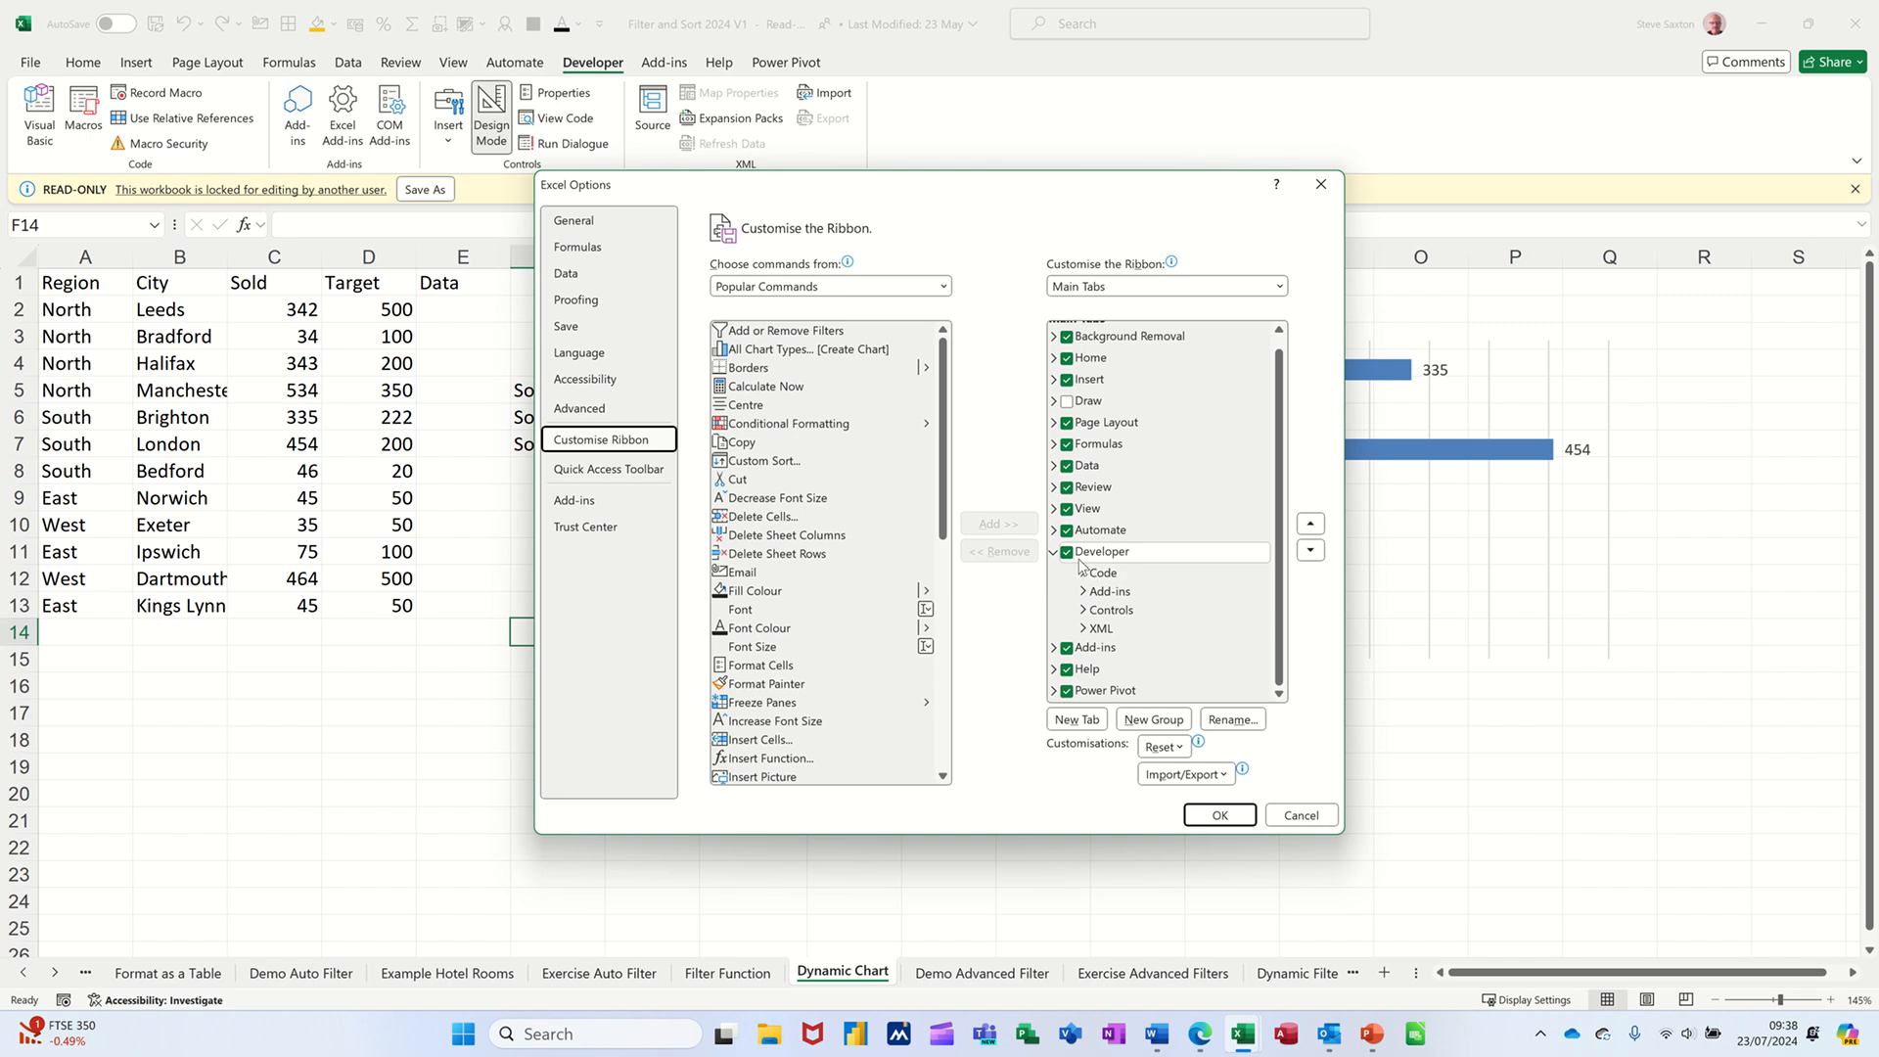
click(1291, 825)
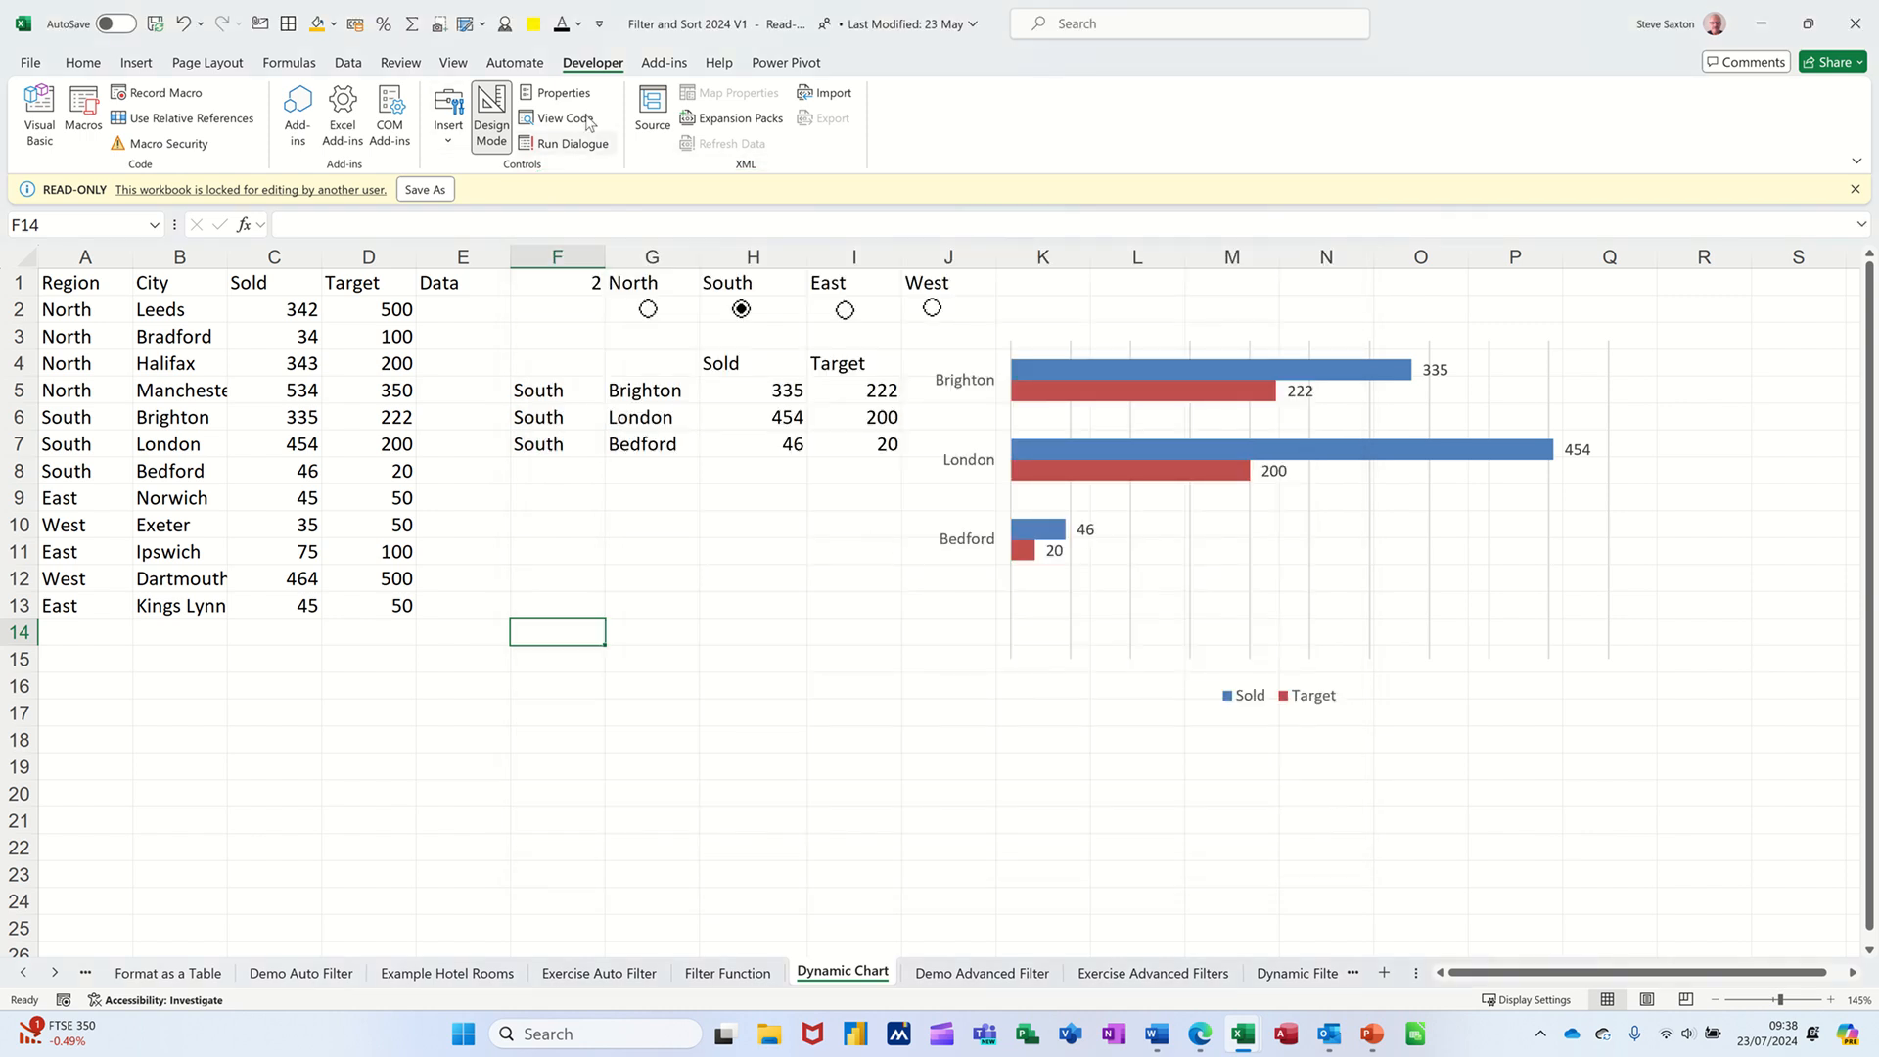
Draw a new option button form control around cell F14.
click(447, 139)
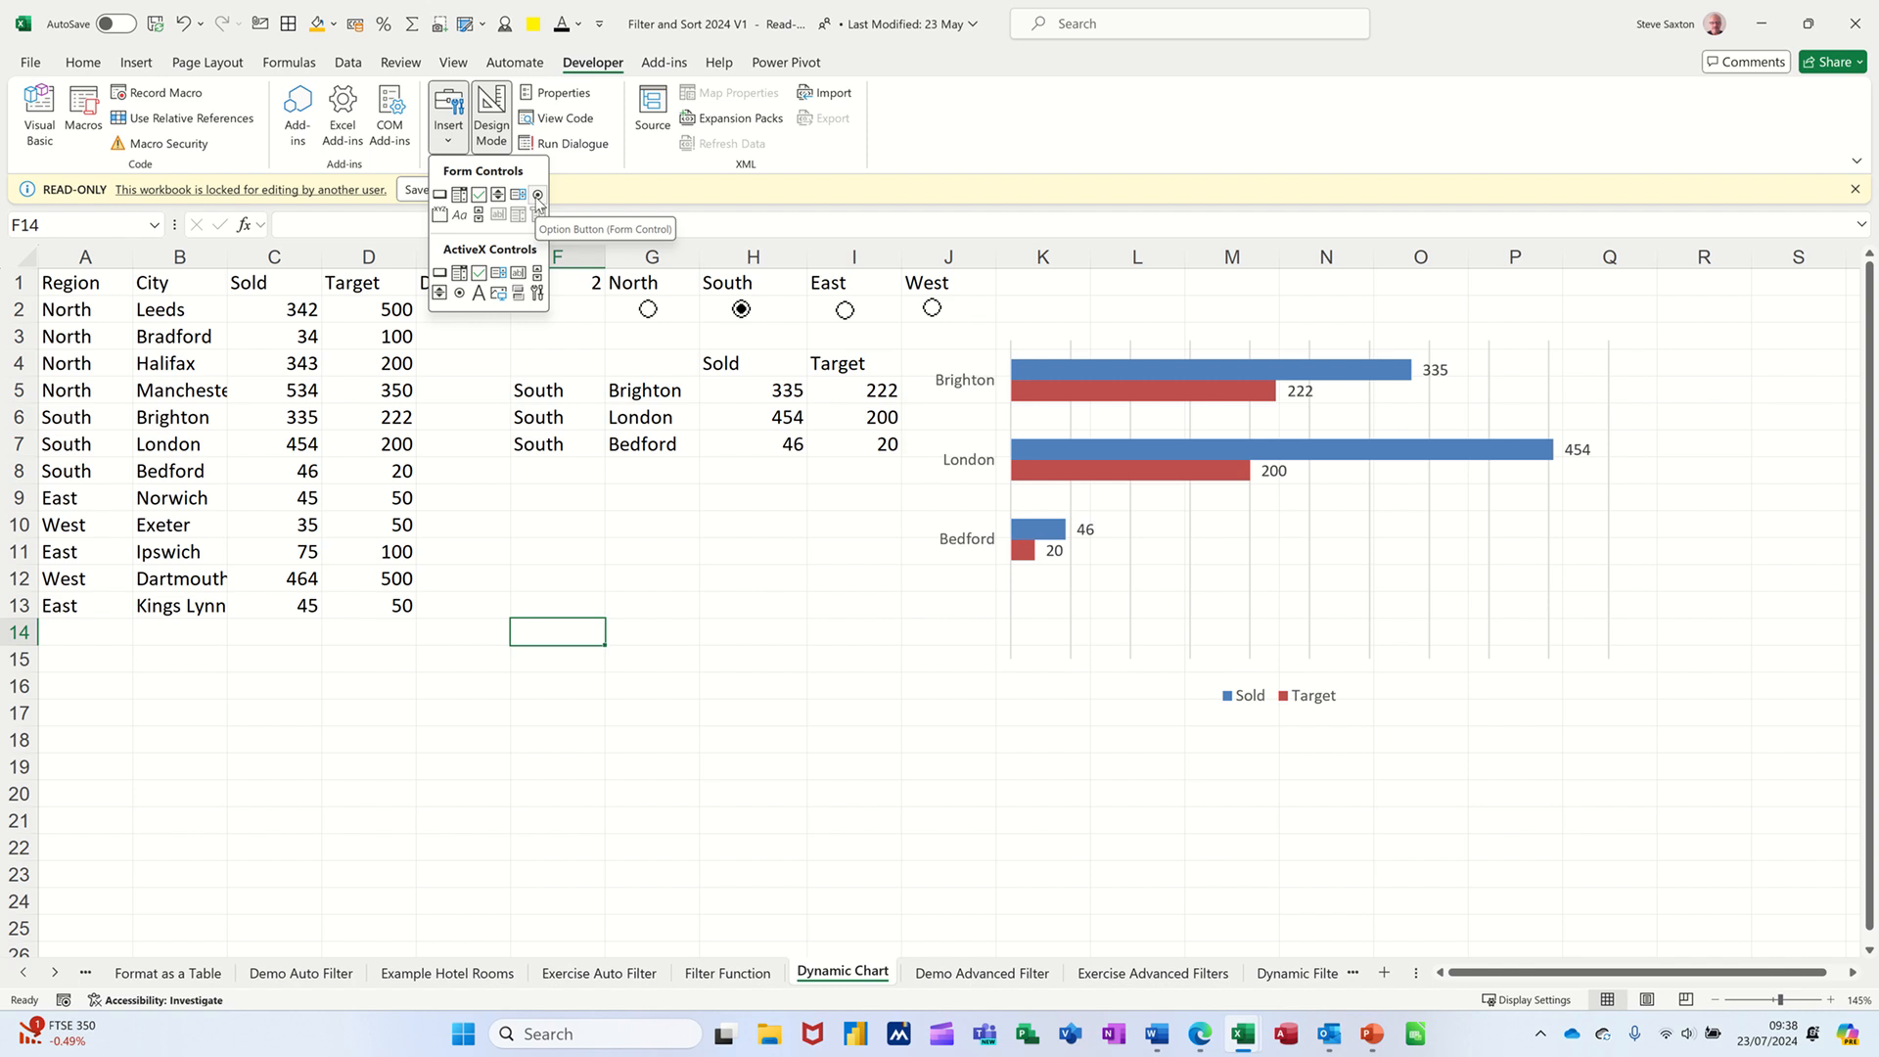
click(537, 195)
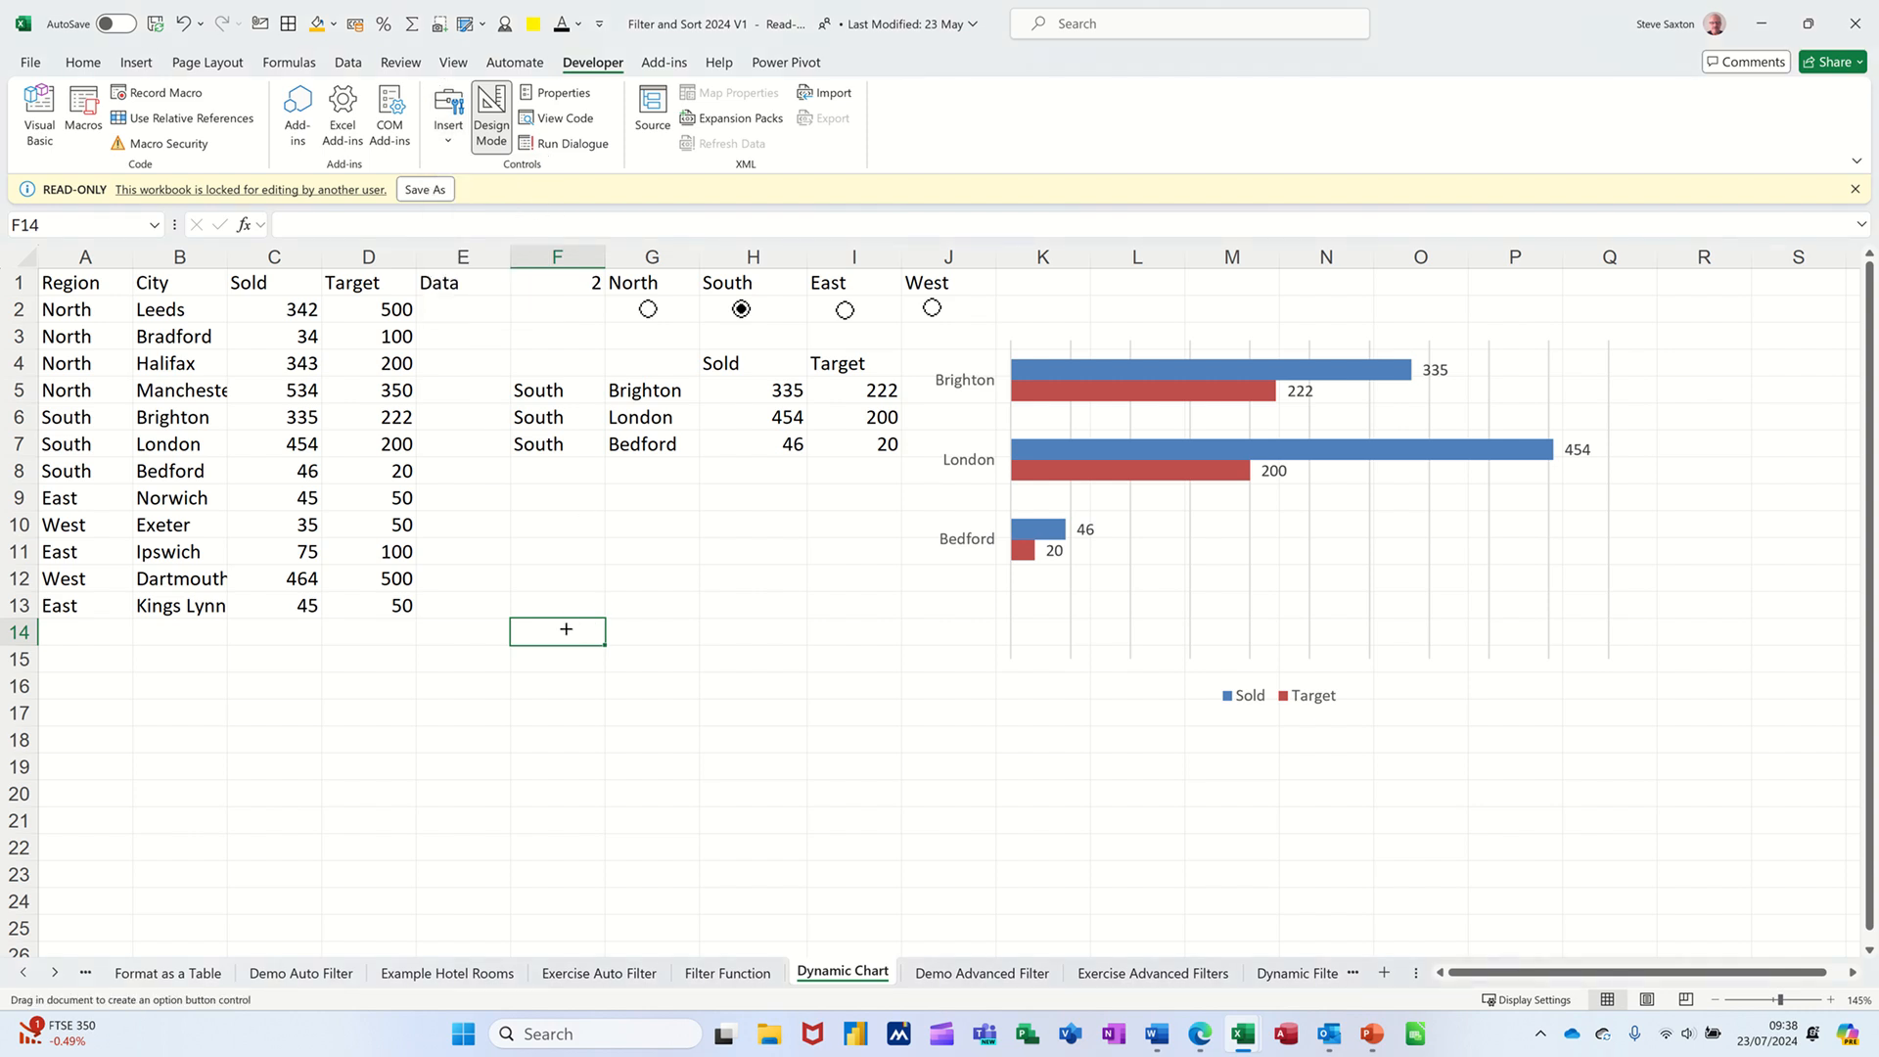
drag(550, 620, 635, 662)
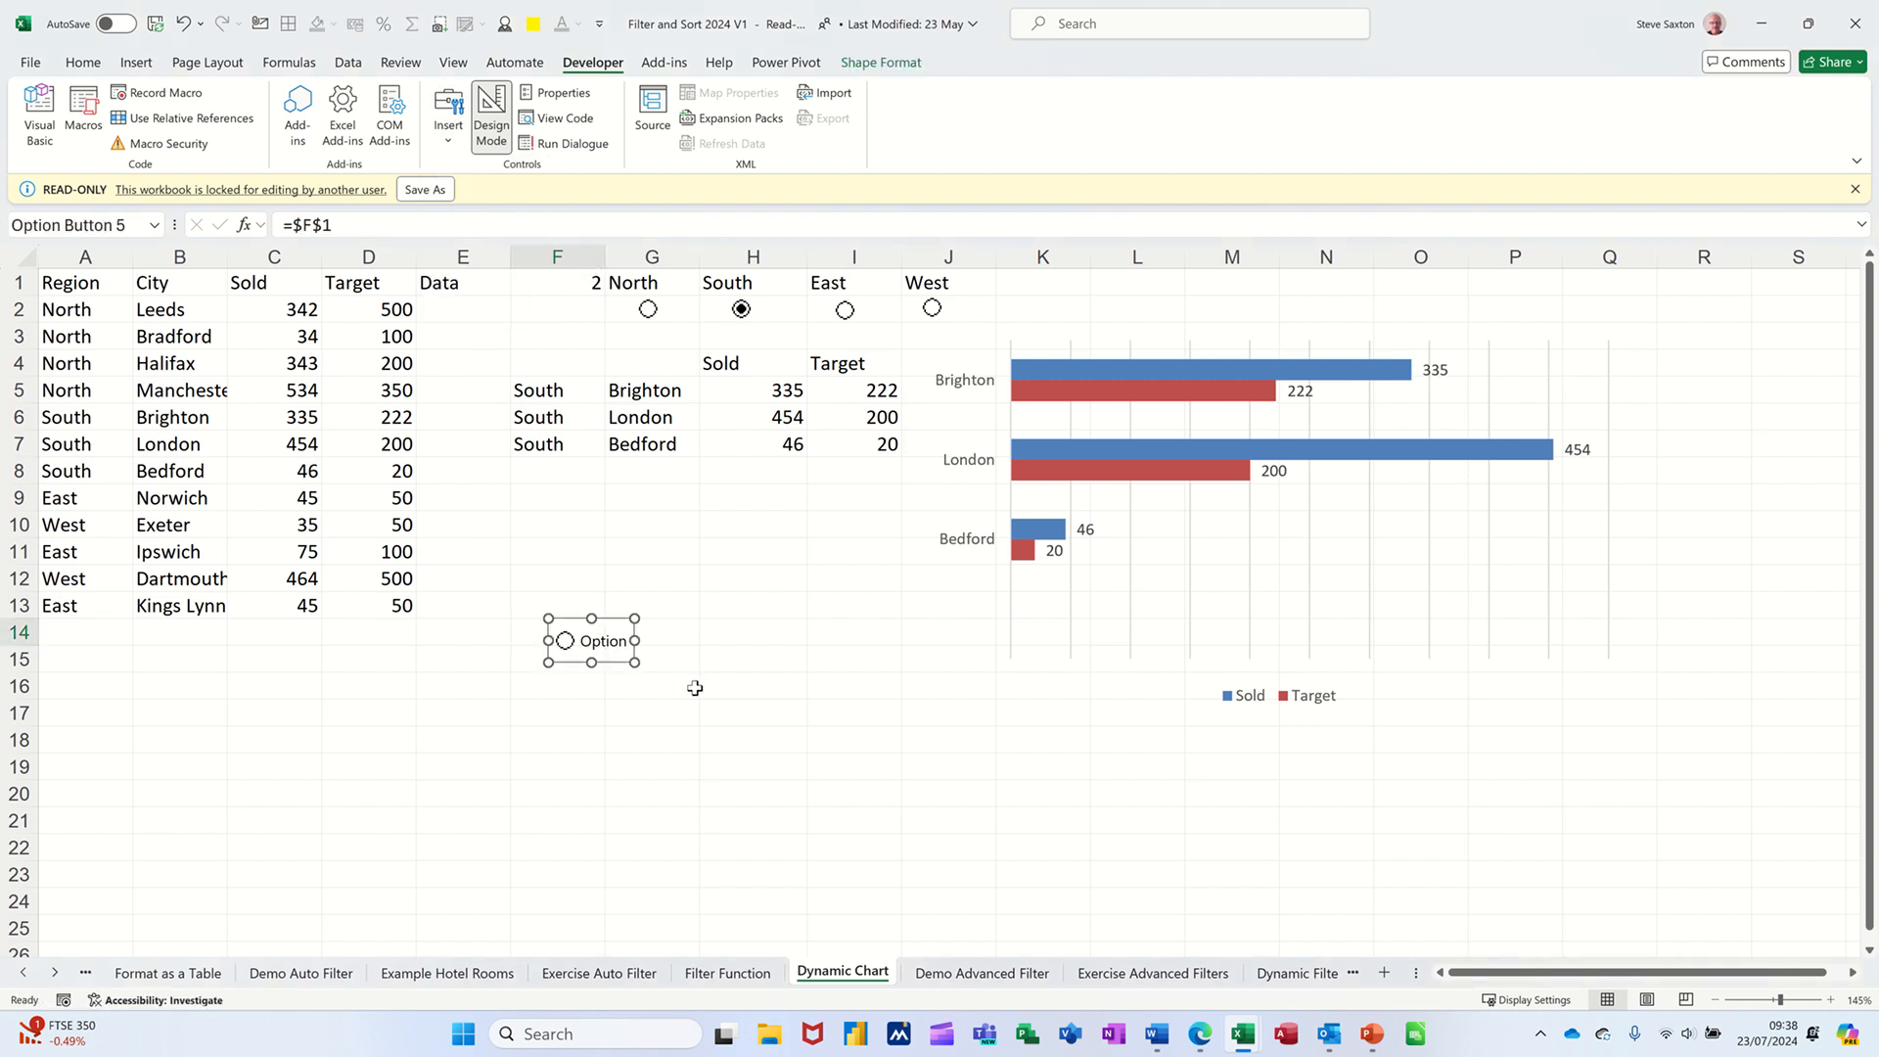
Review the new option button's control settings with cell link $F$1, and test it before setting the region option to North.
right_click(606, 661)
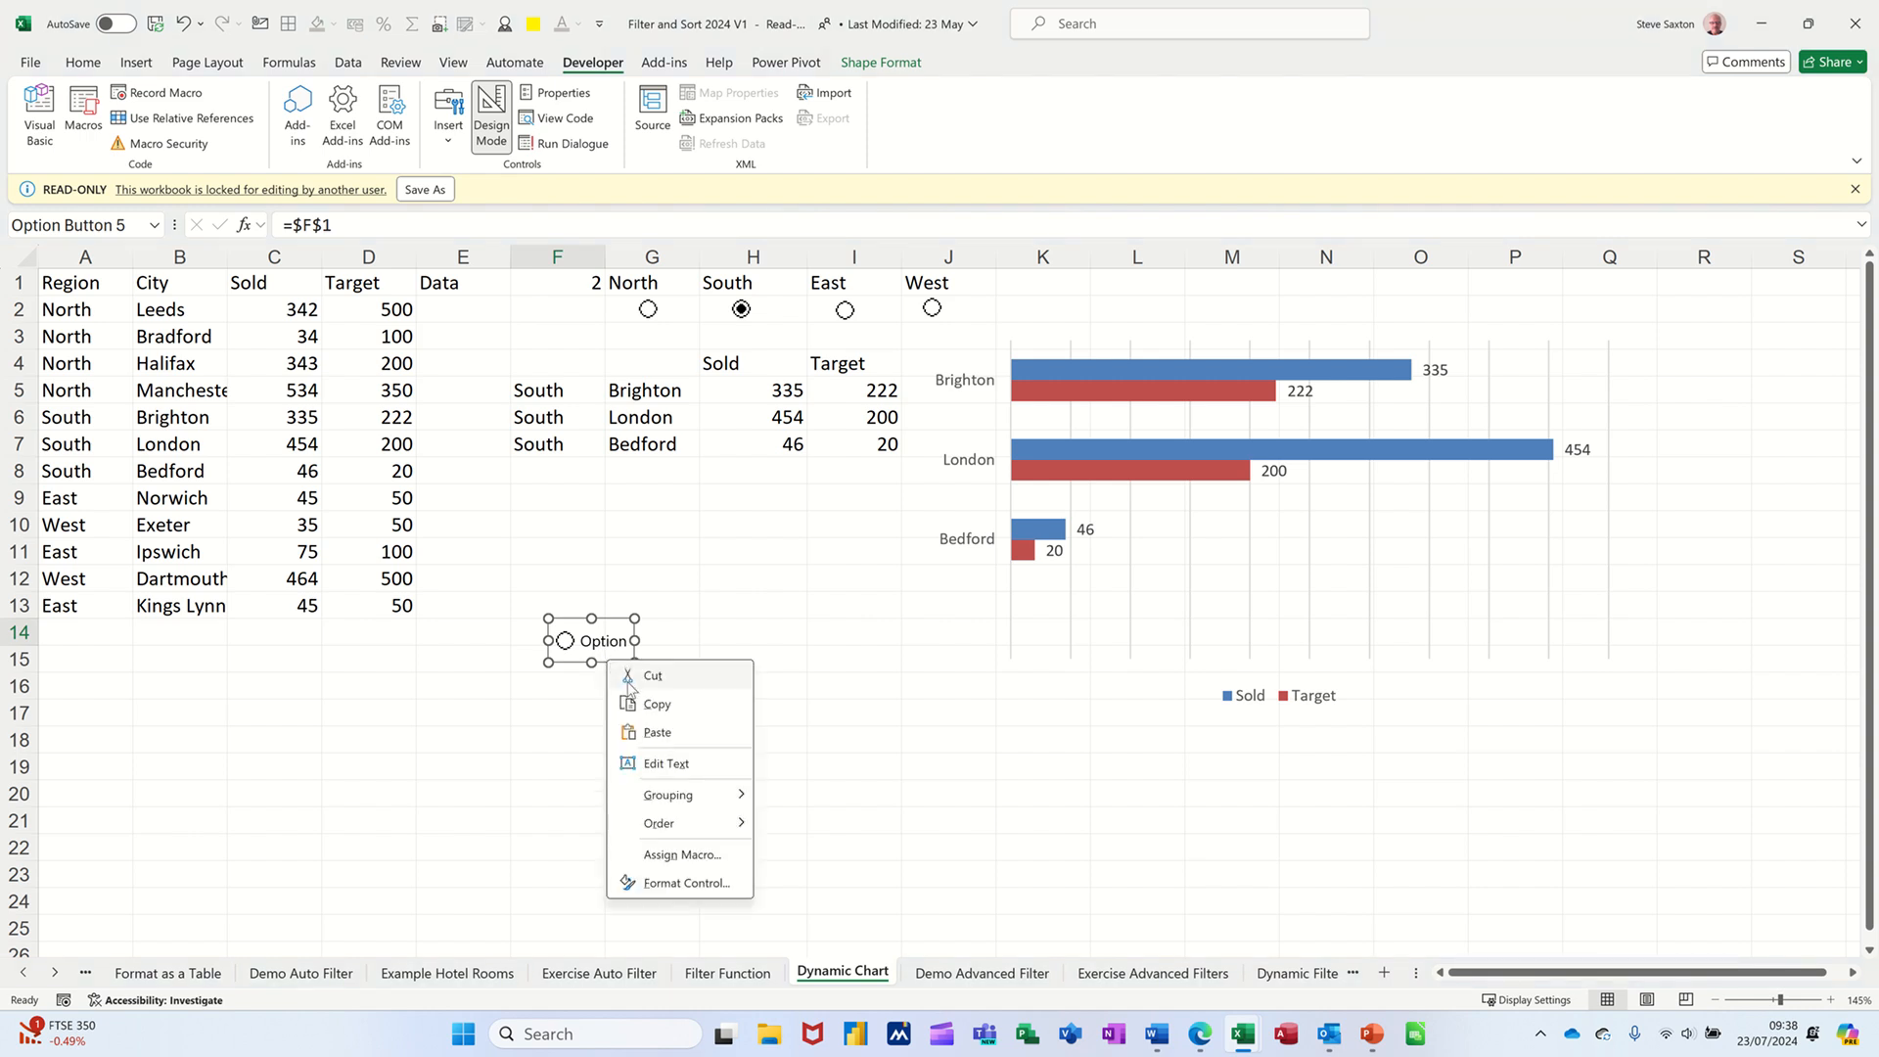
click(674, 882)
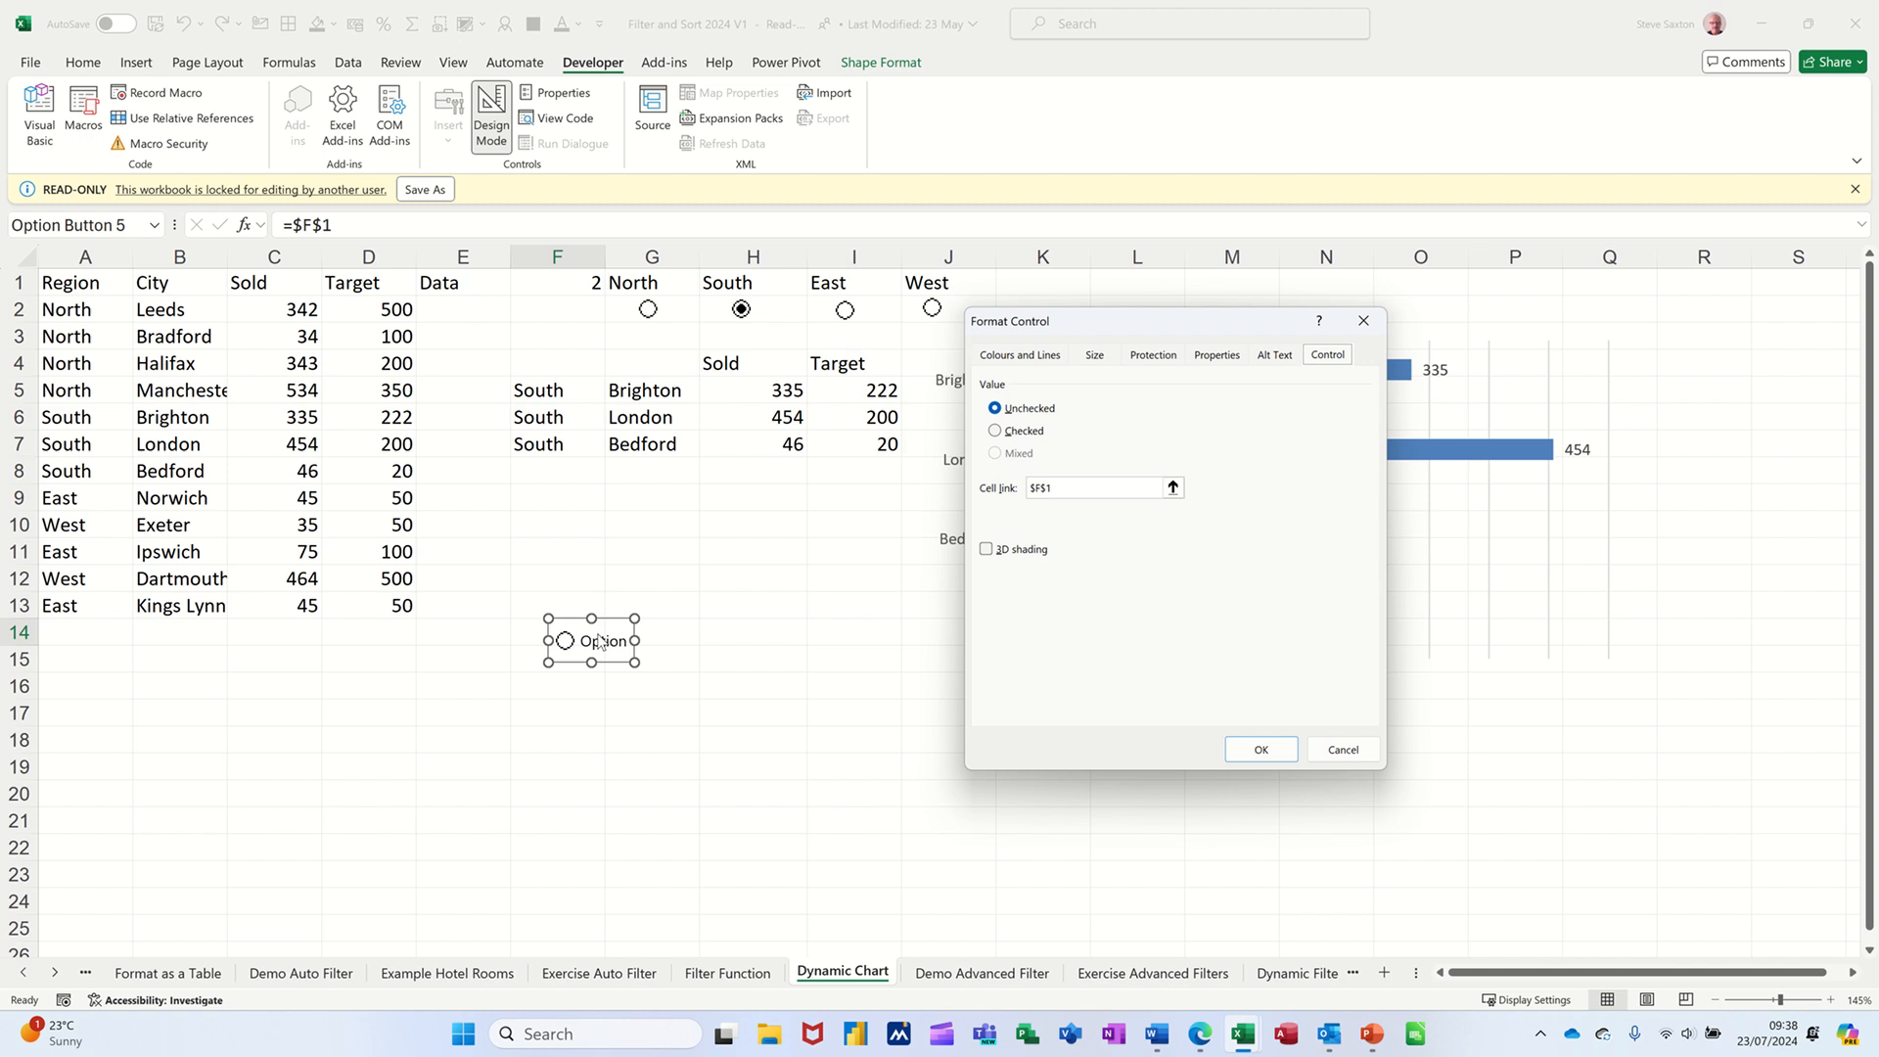
click(1260, 749)
click(741, 685)
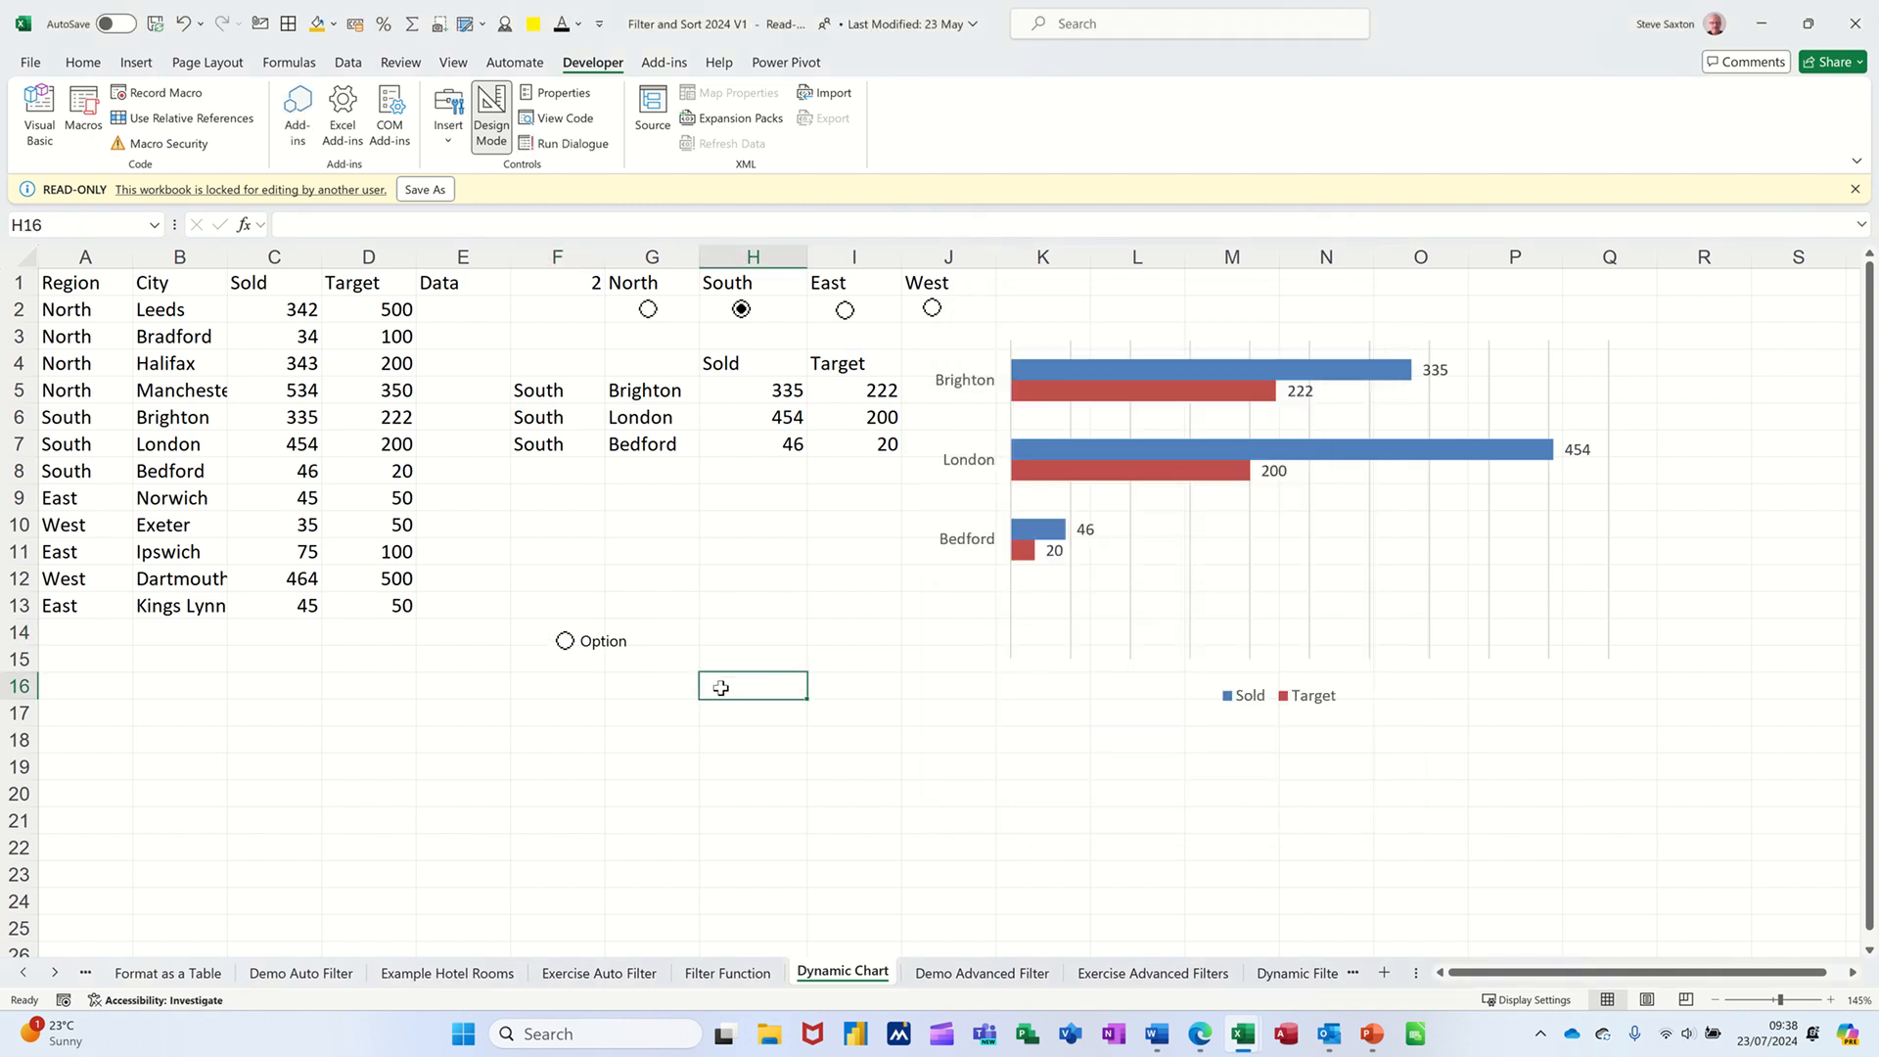
click(564, 643)
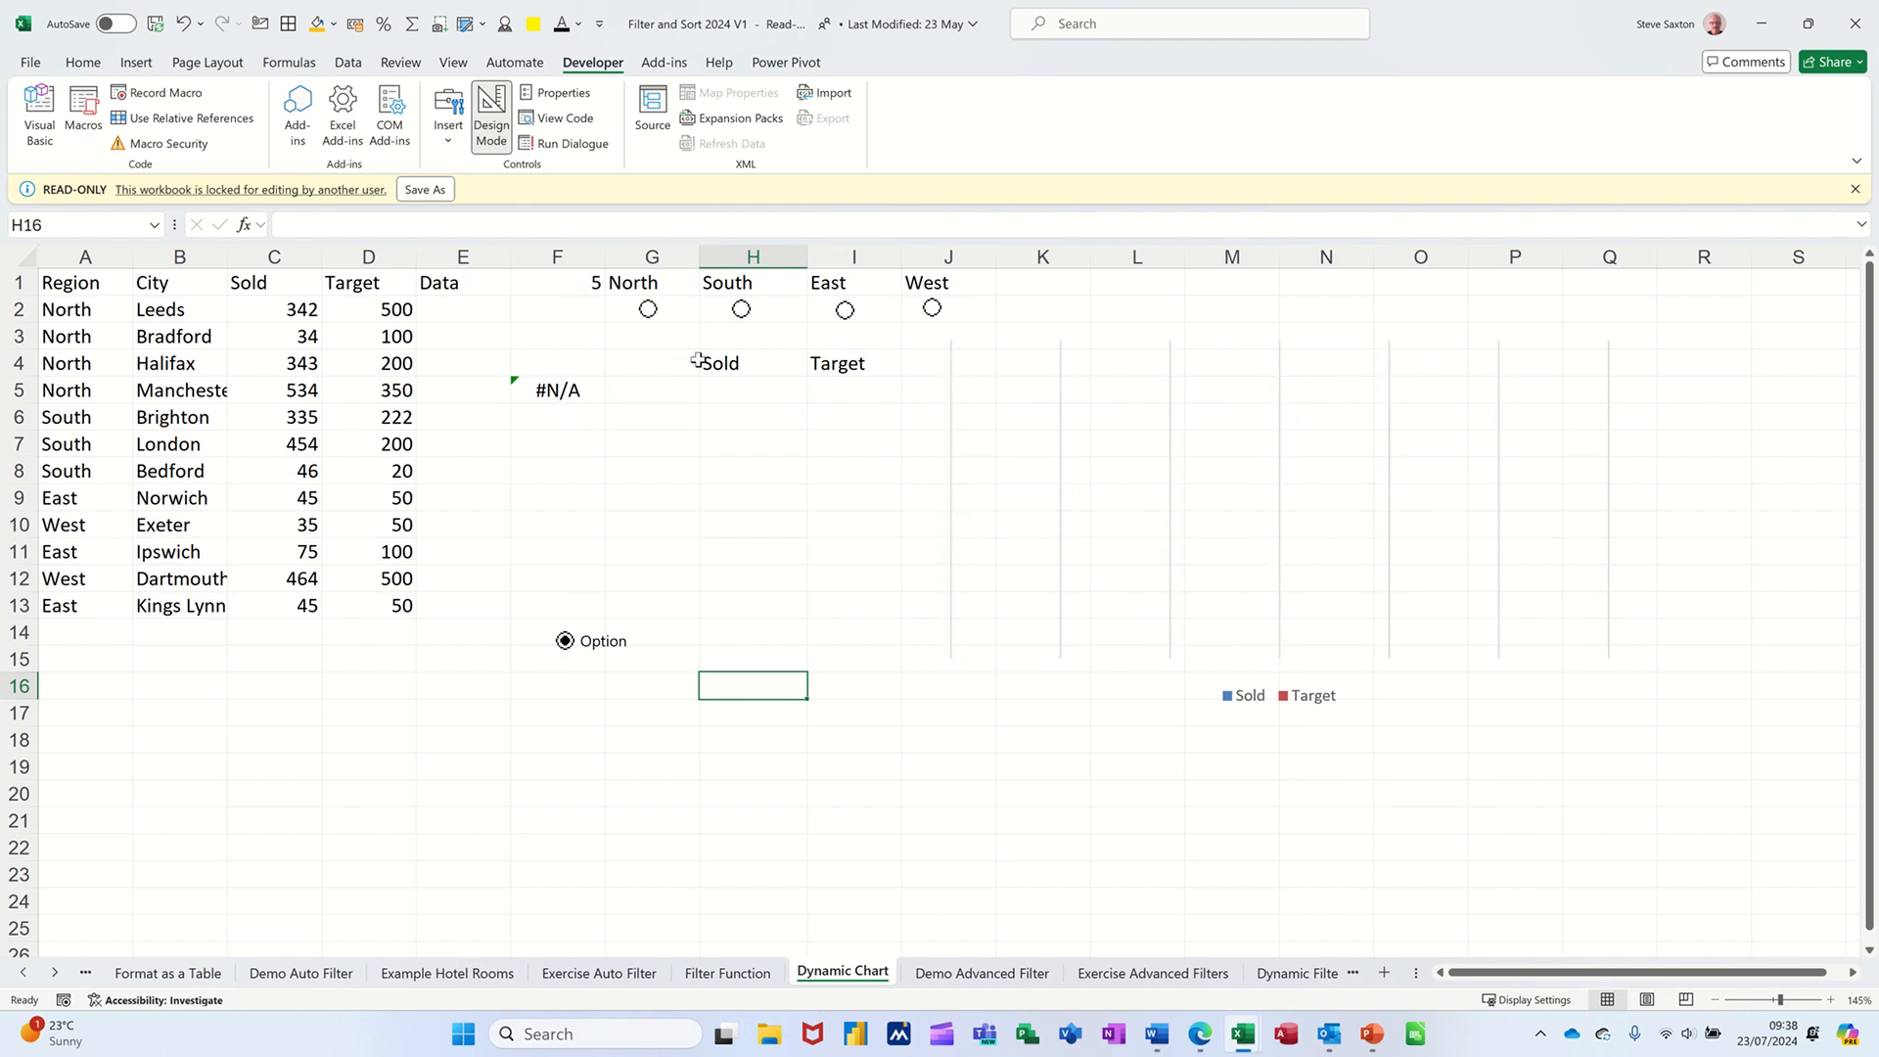
click(649, 309)
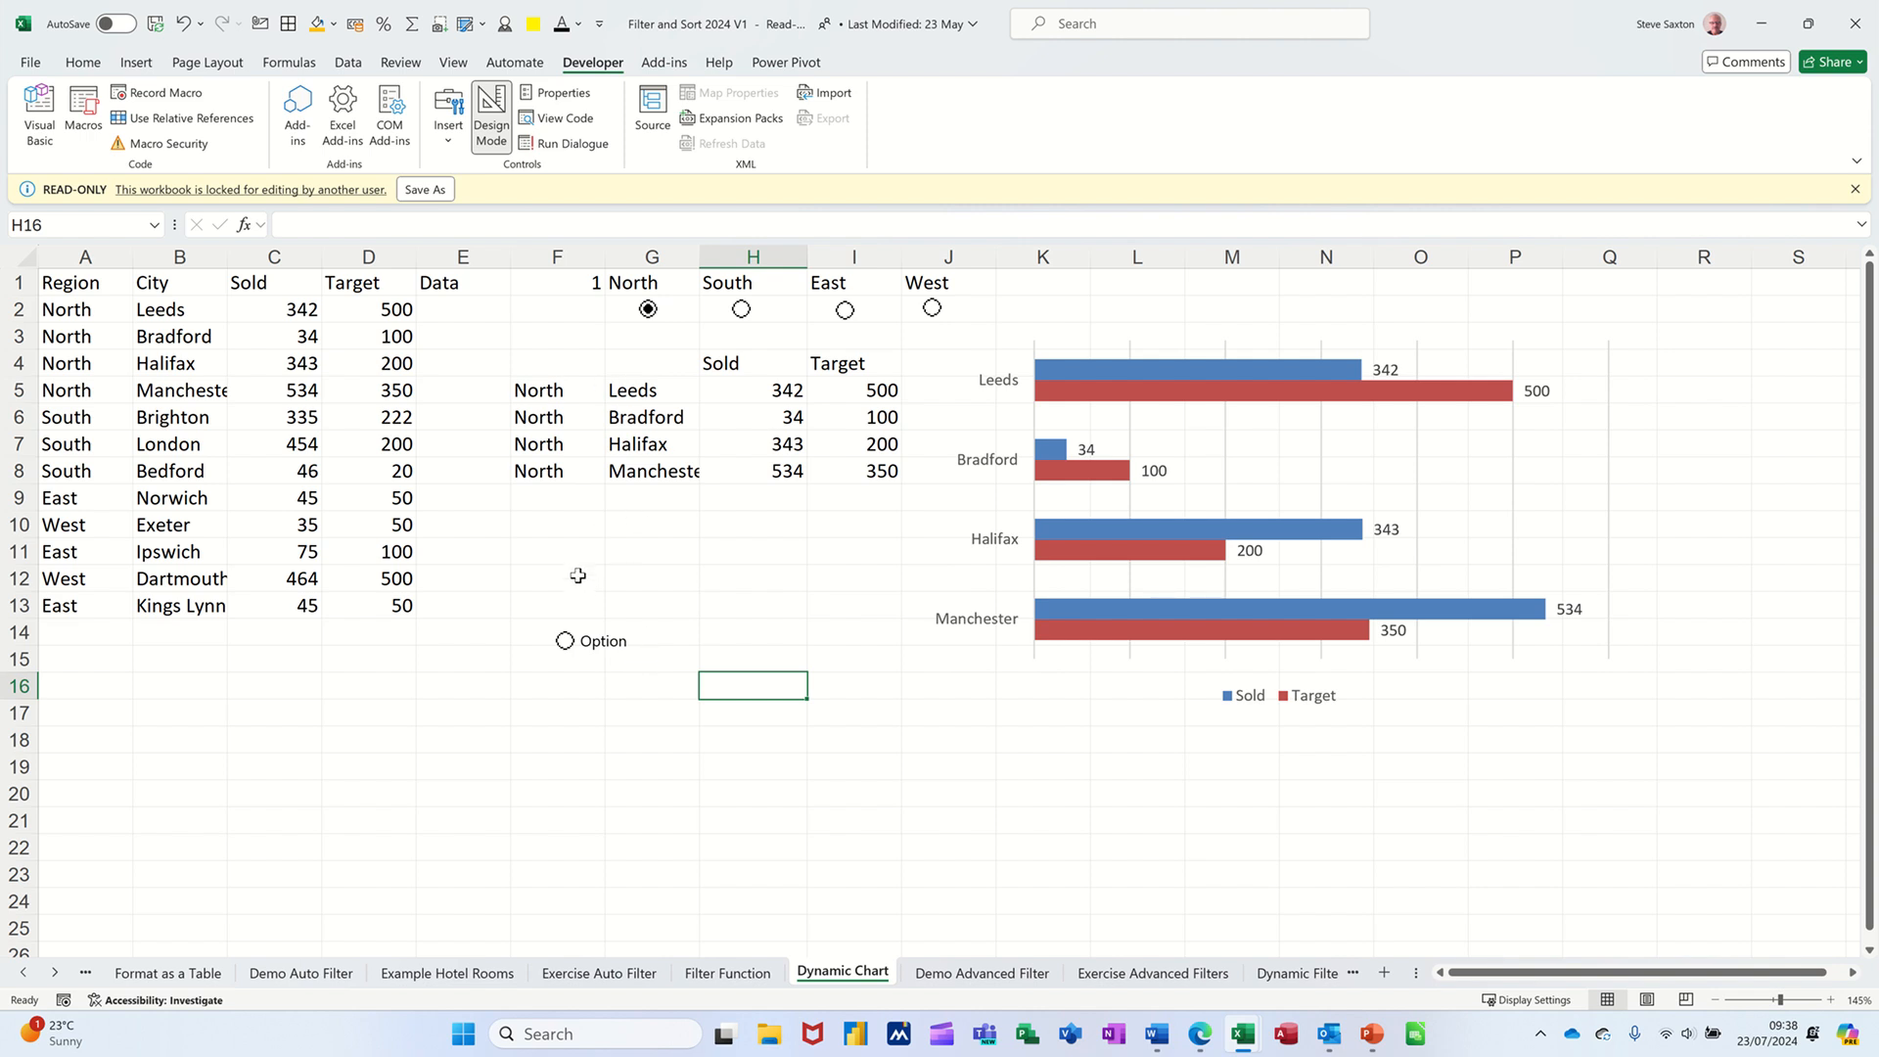
Delete the new option button at F14.
right_click(570, 642)
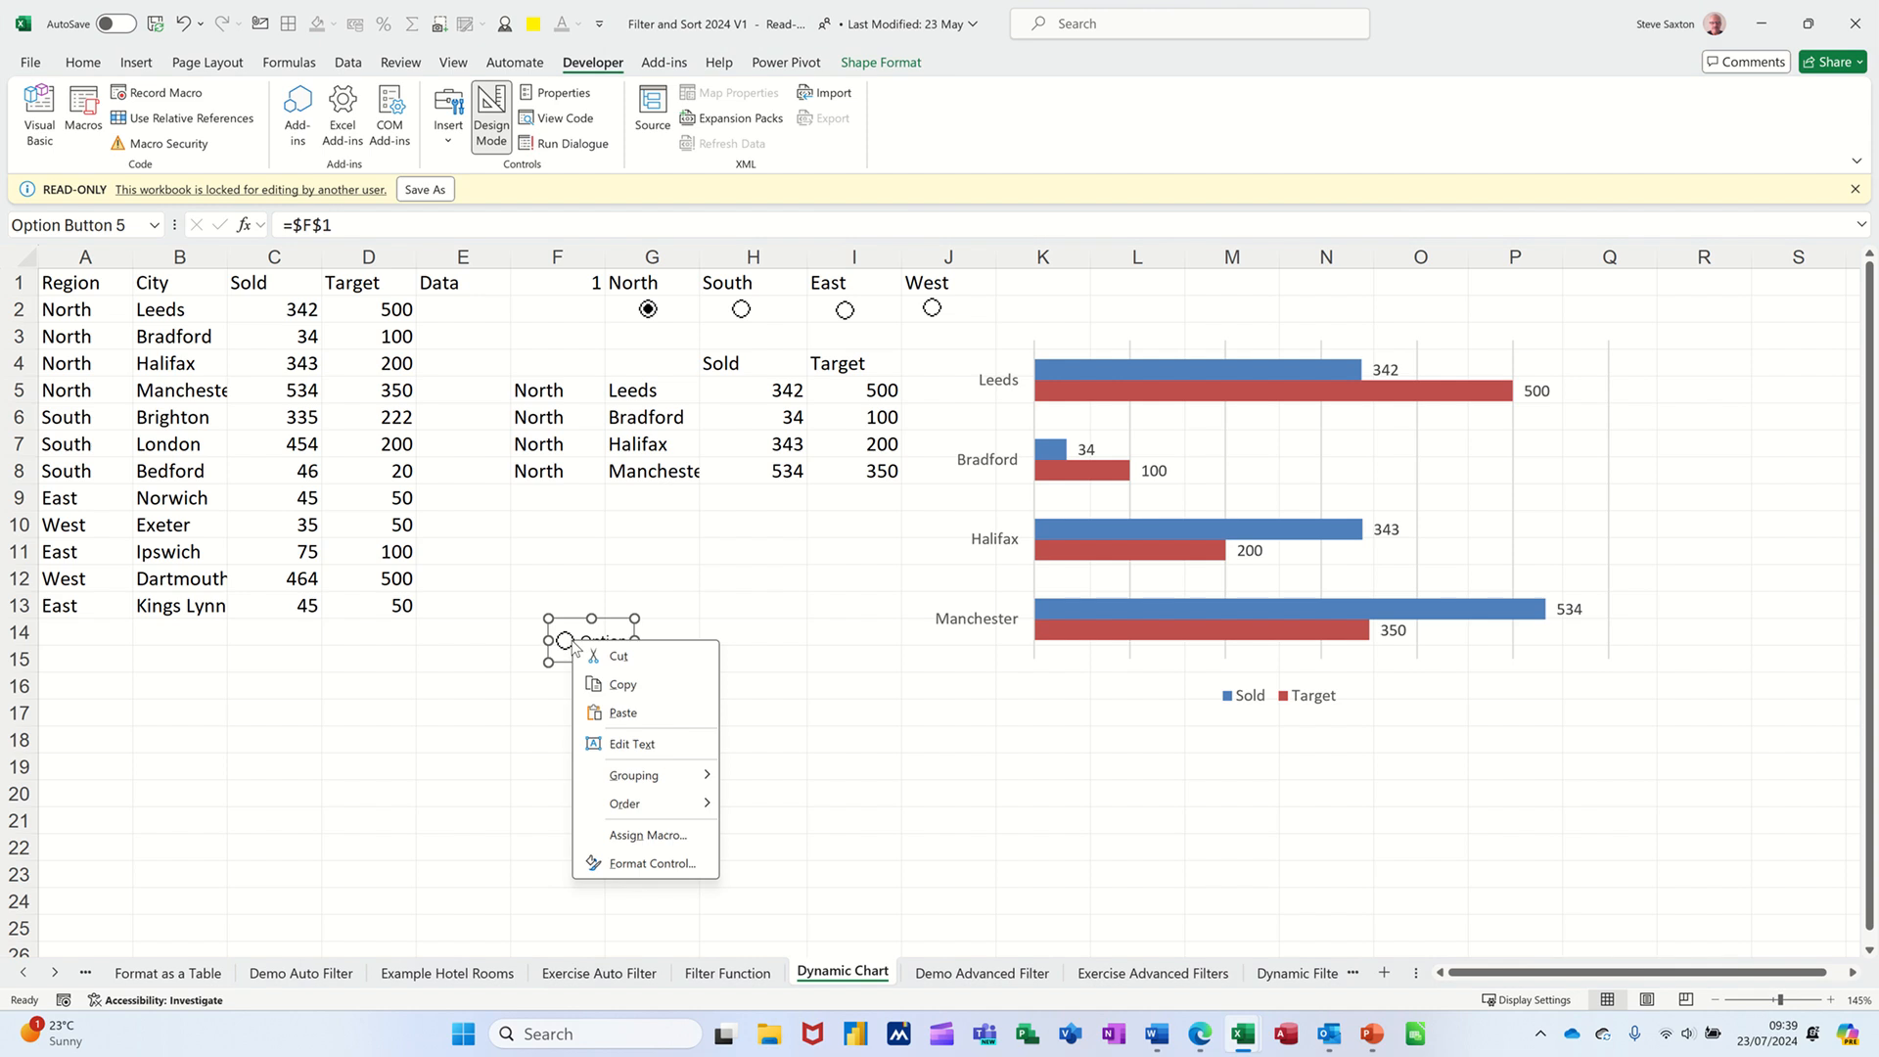
click(529, 678)
key(Delete)
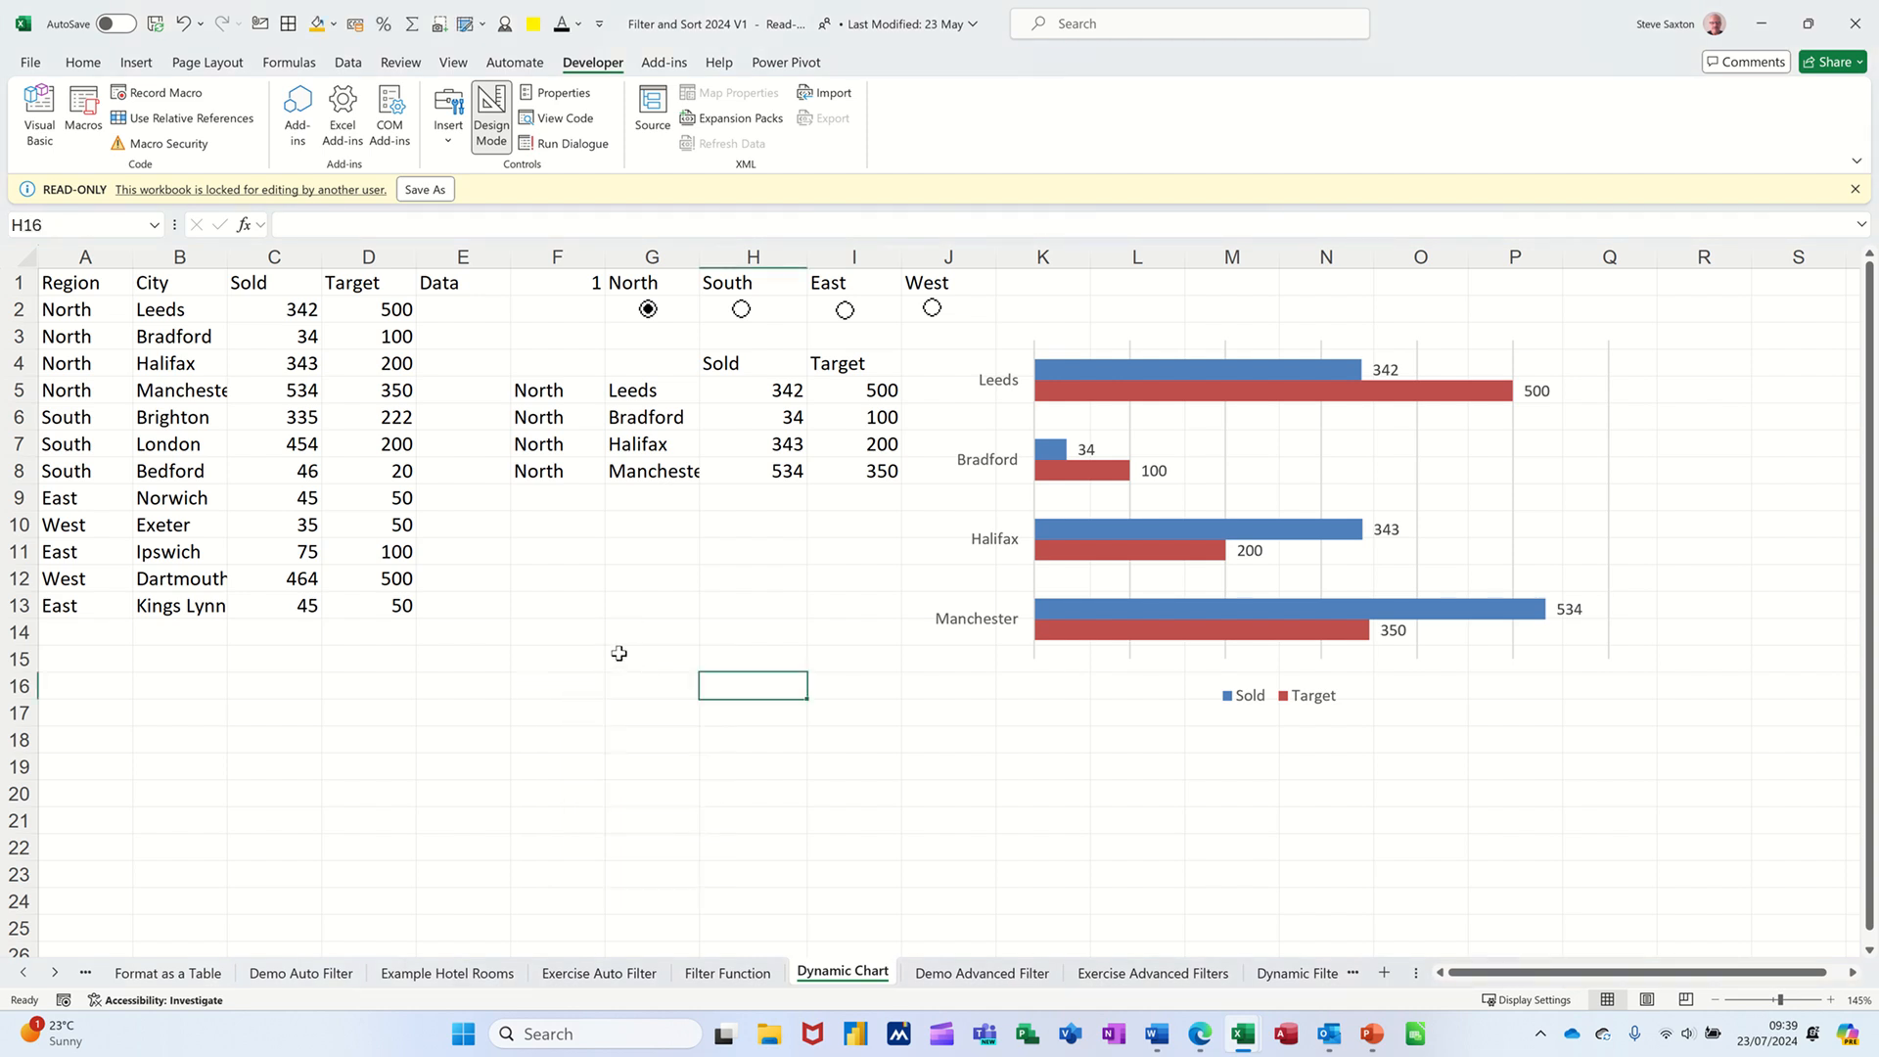
Enter 1 in F14 and a SWITCH formula in G14 that returns one first name for 1 and another for 2.
click(551, 637)
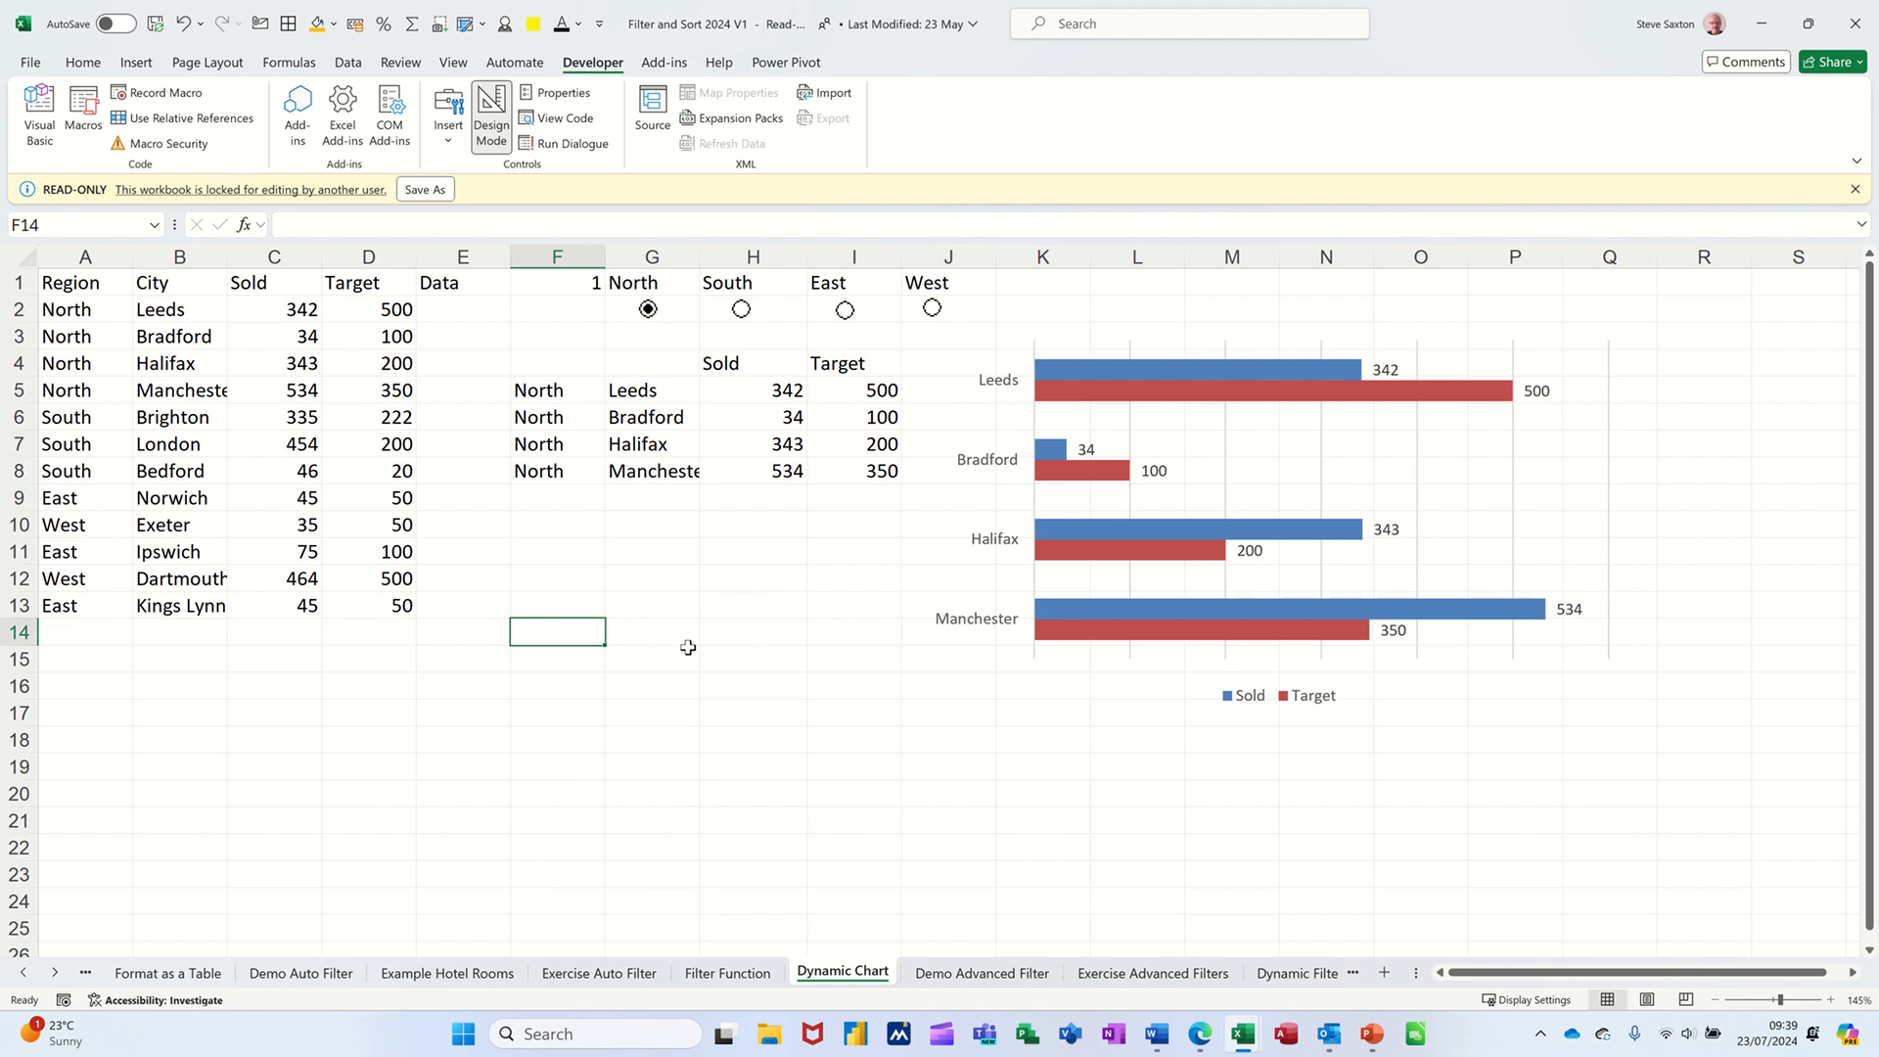
text(1)
key(Tab)
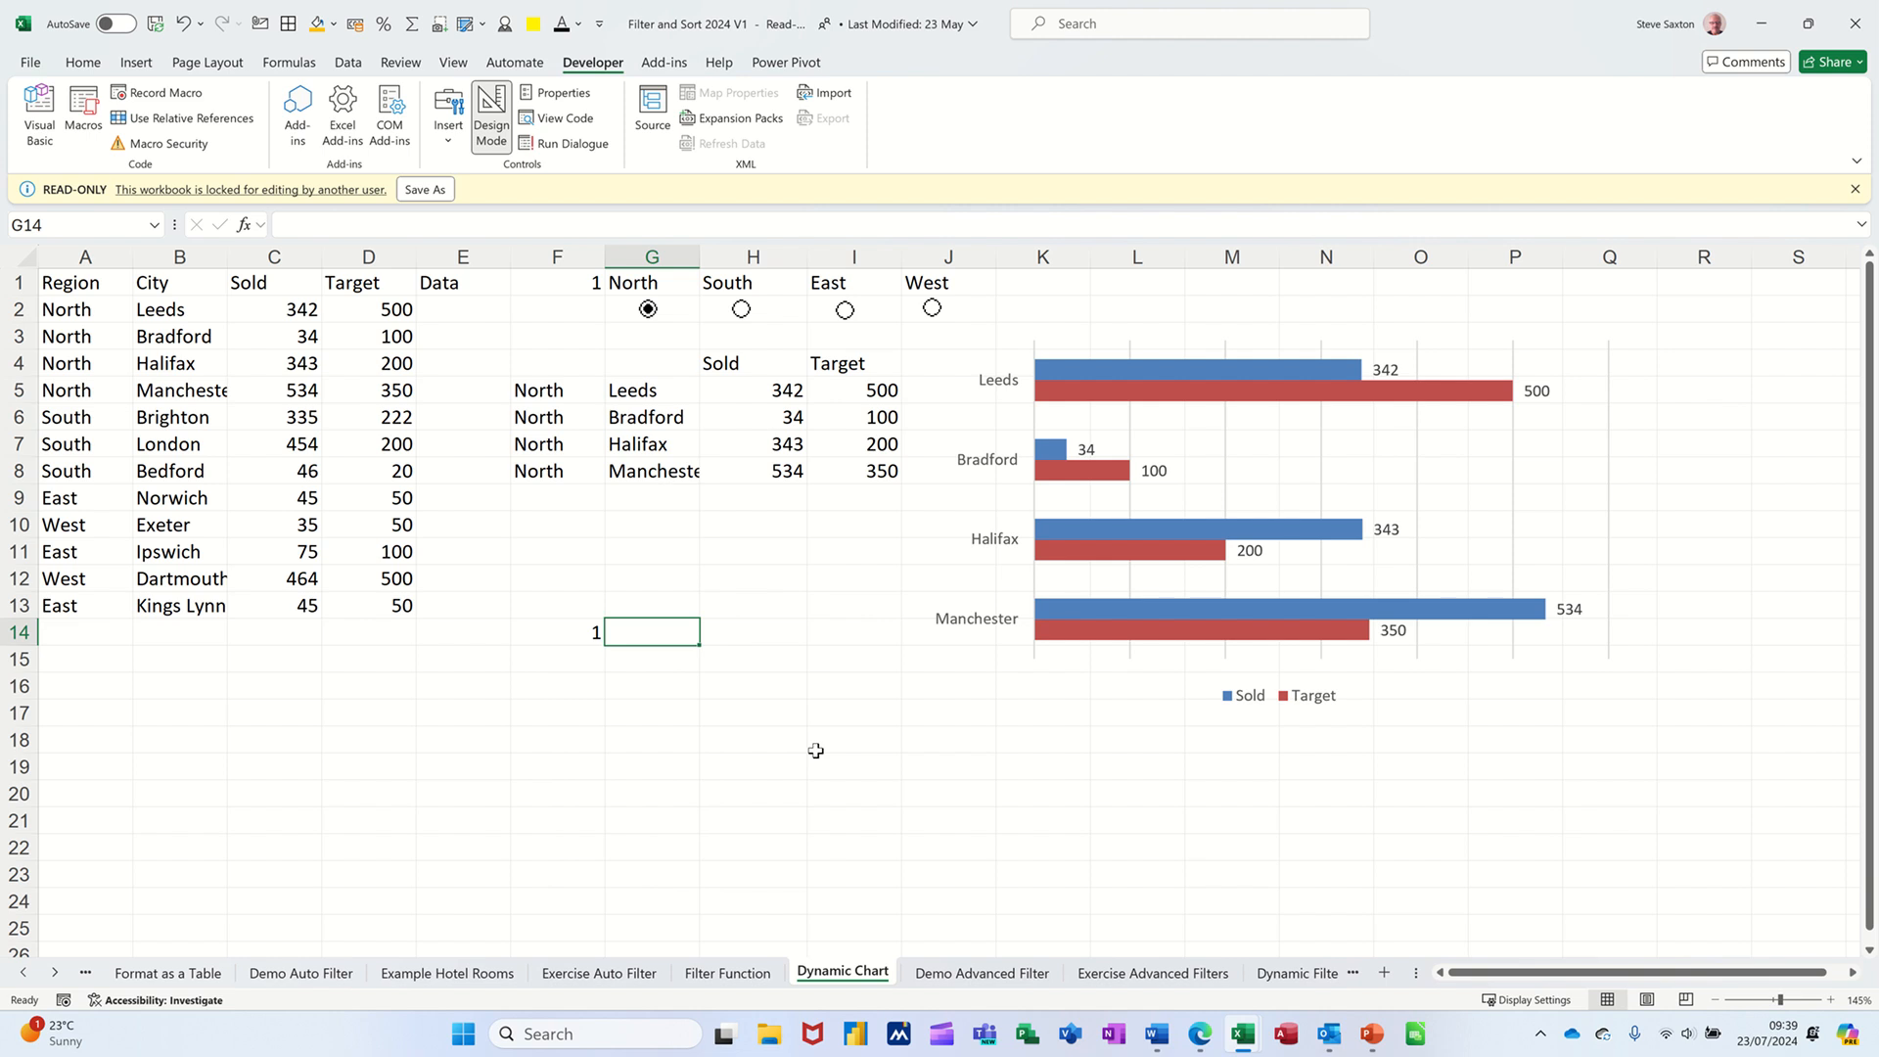
text(=swi)
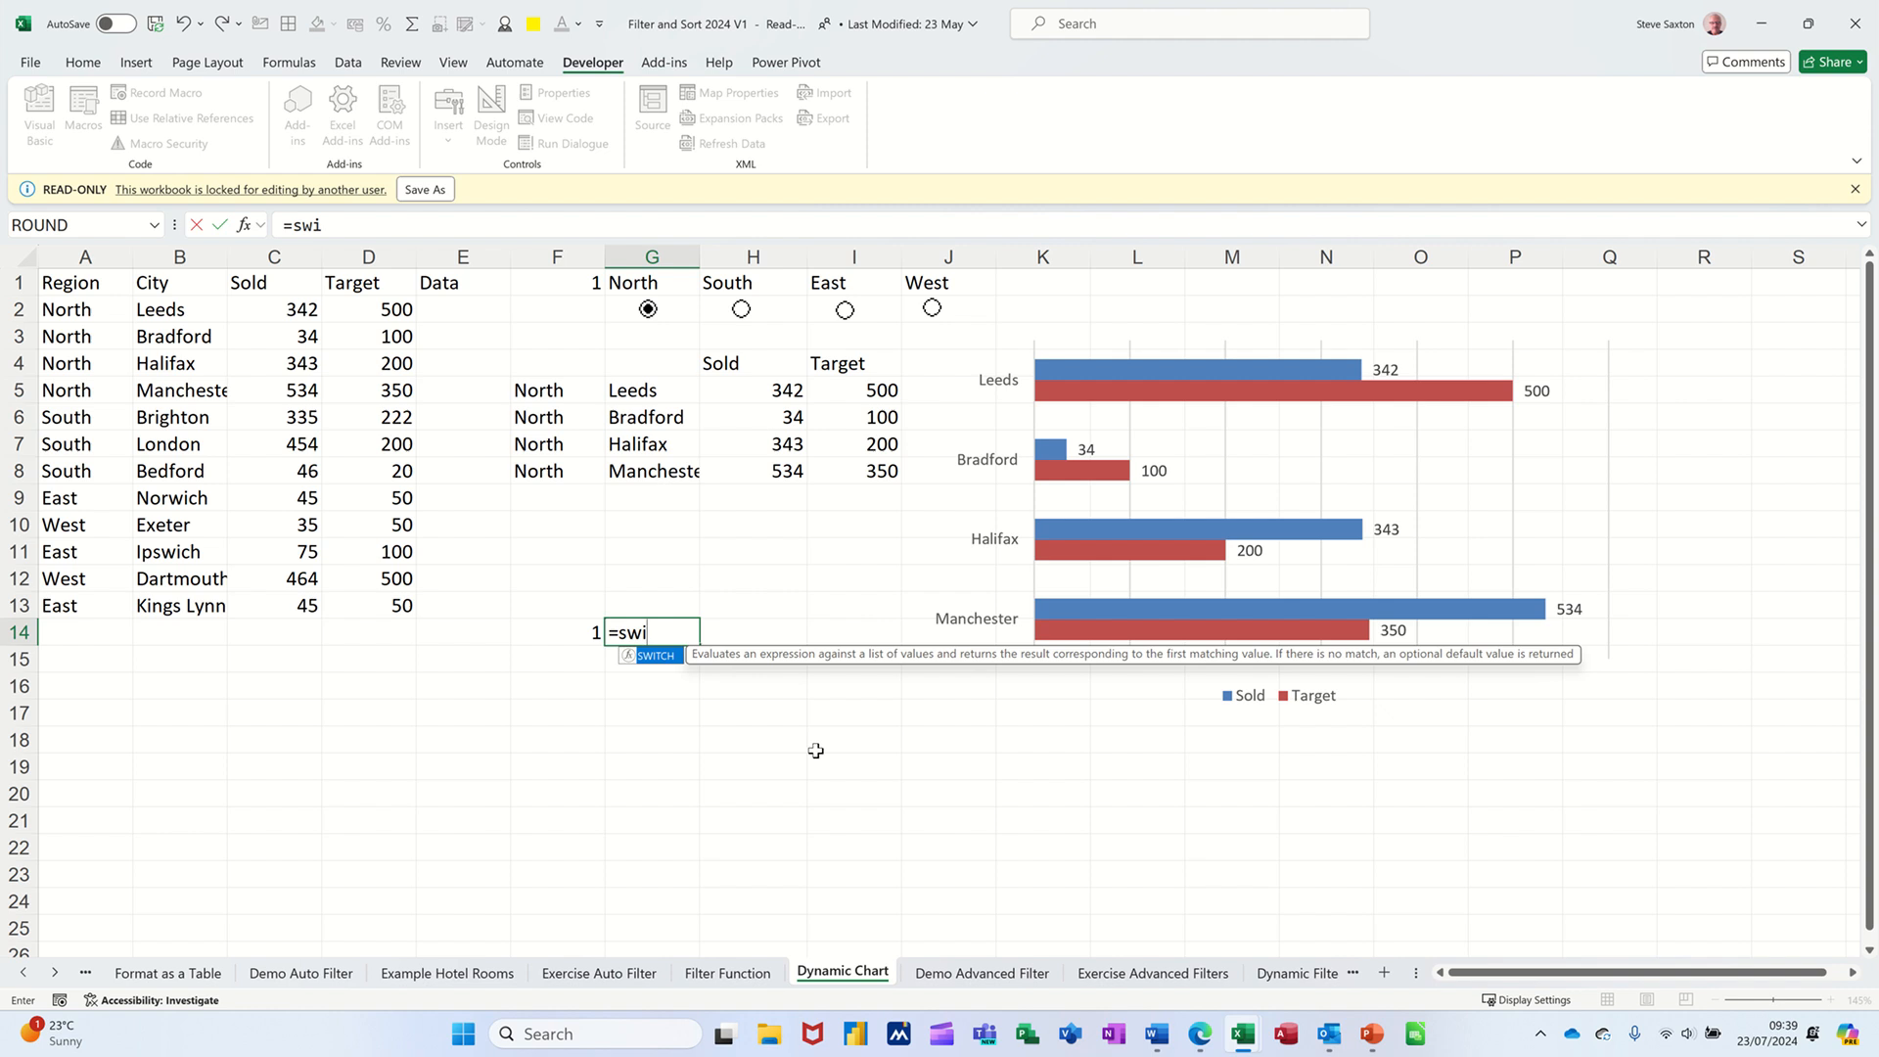
text(tch()
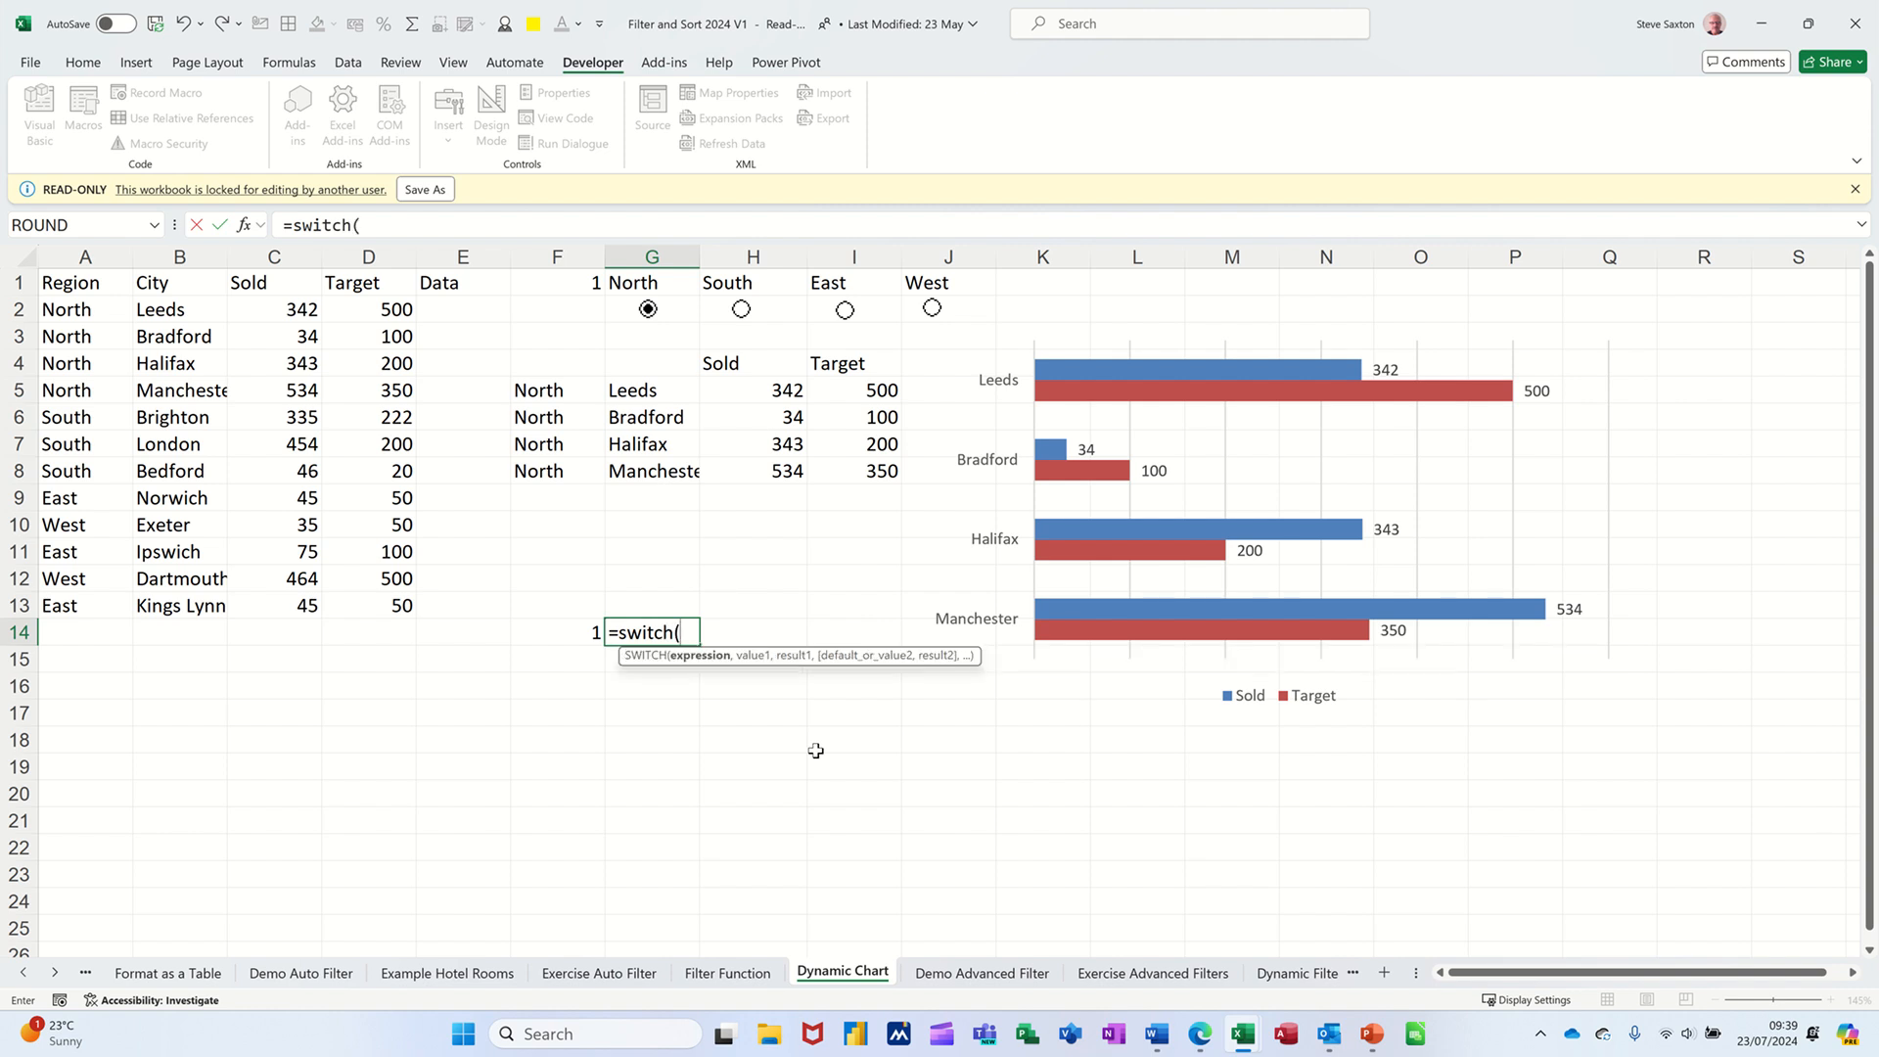
click(539, 633)
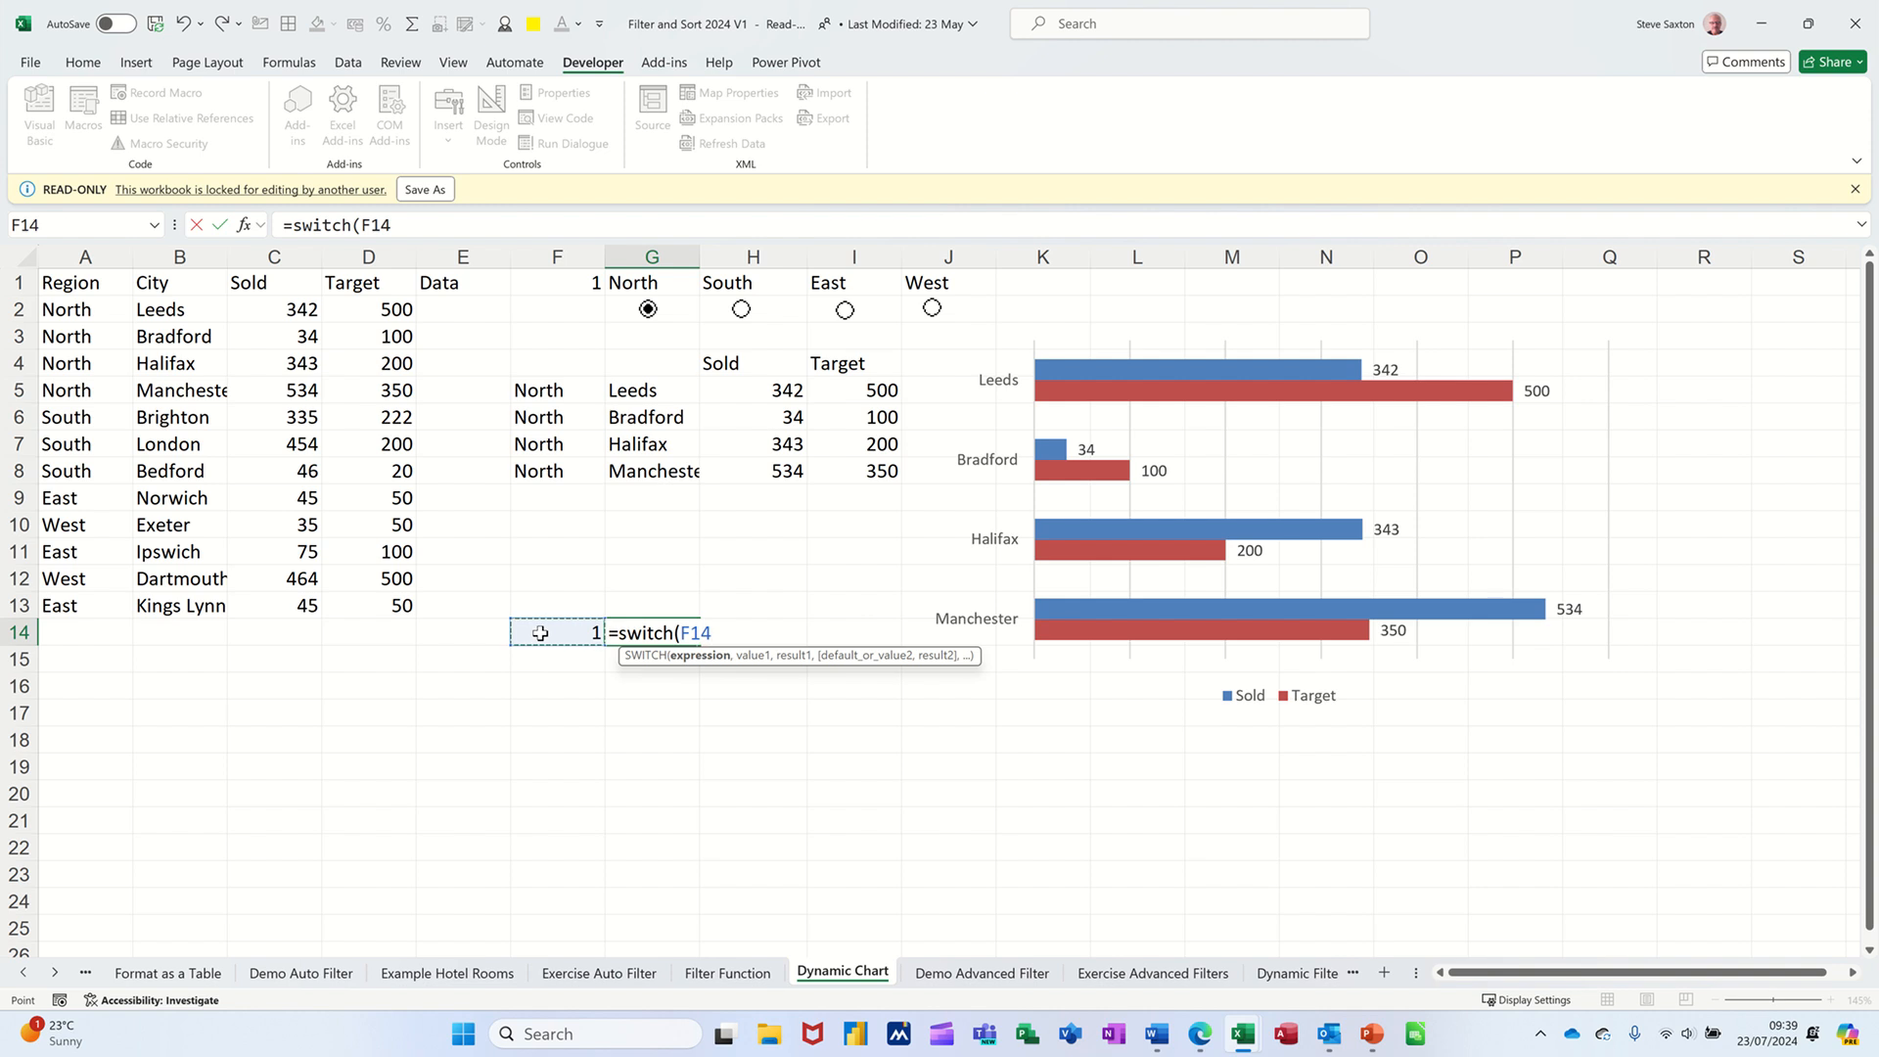
text(,1)
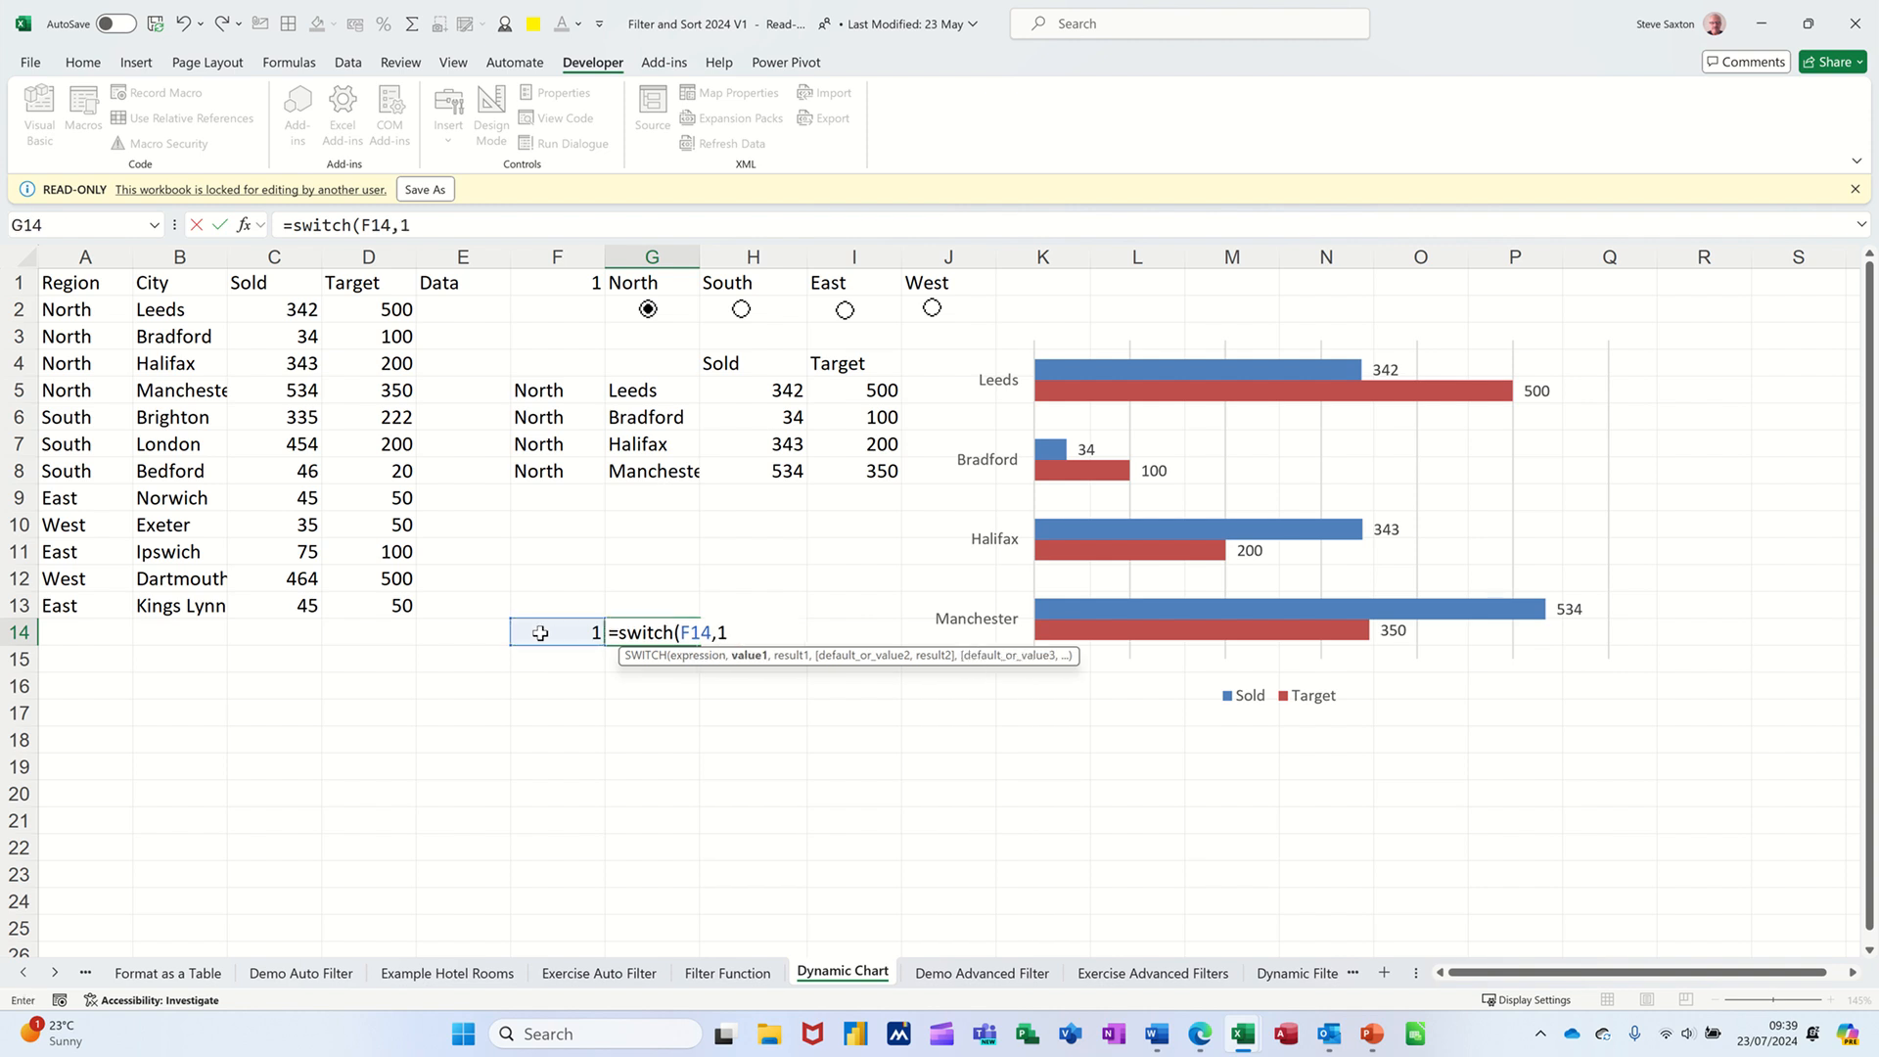
text(,)
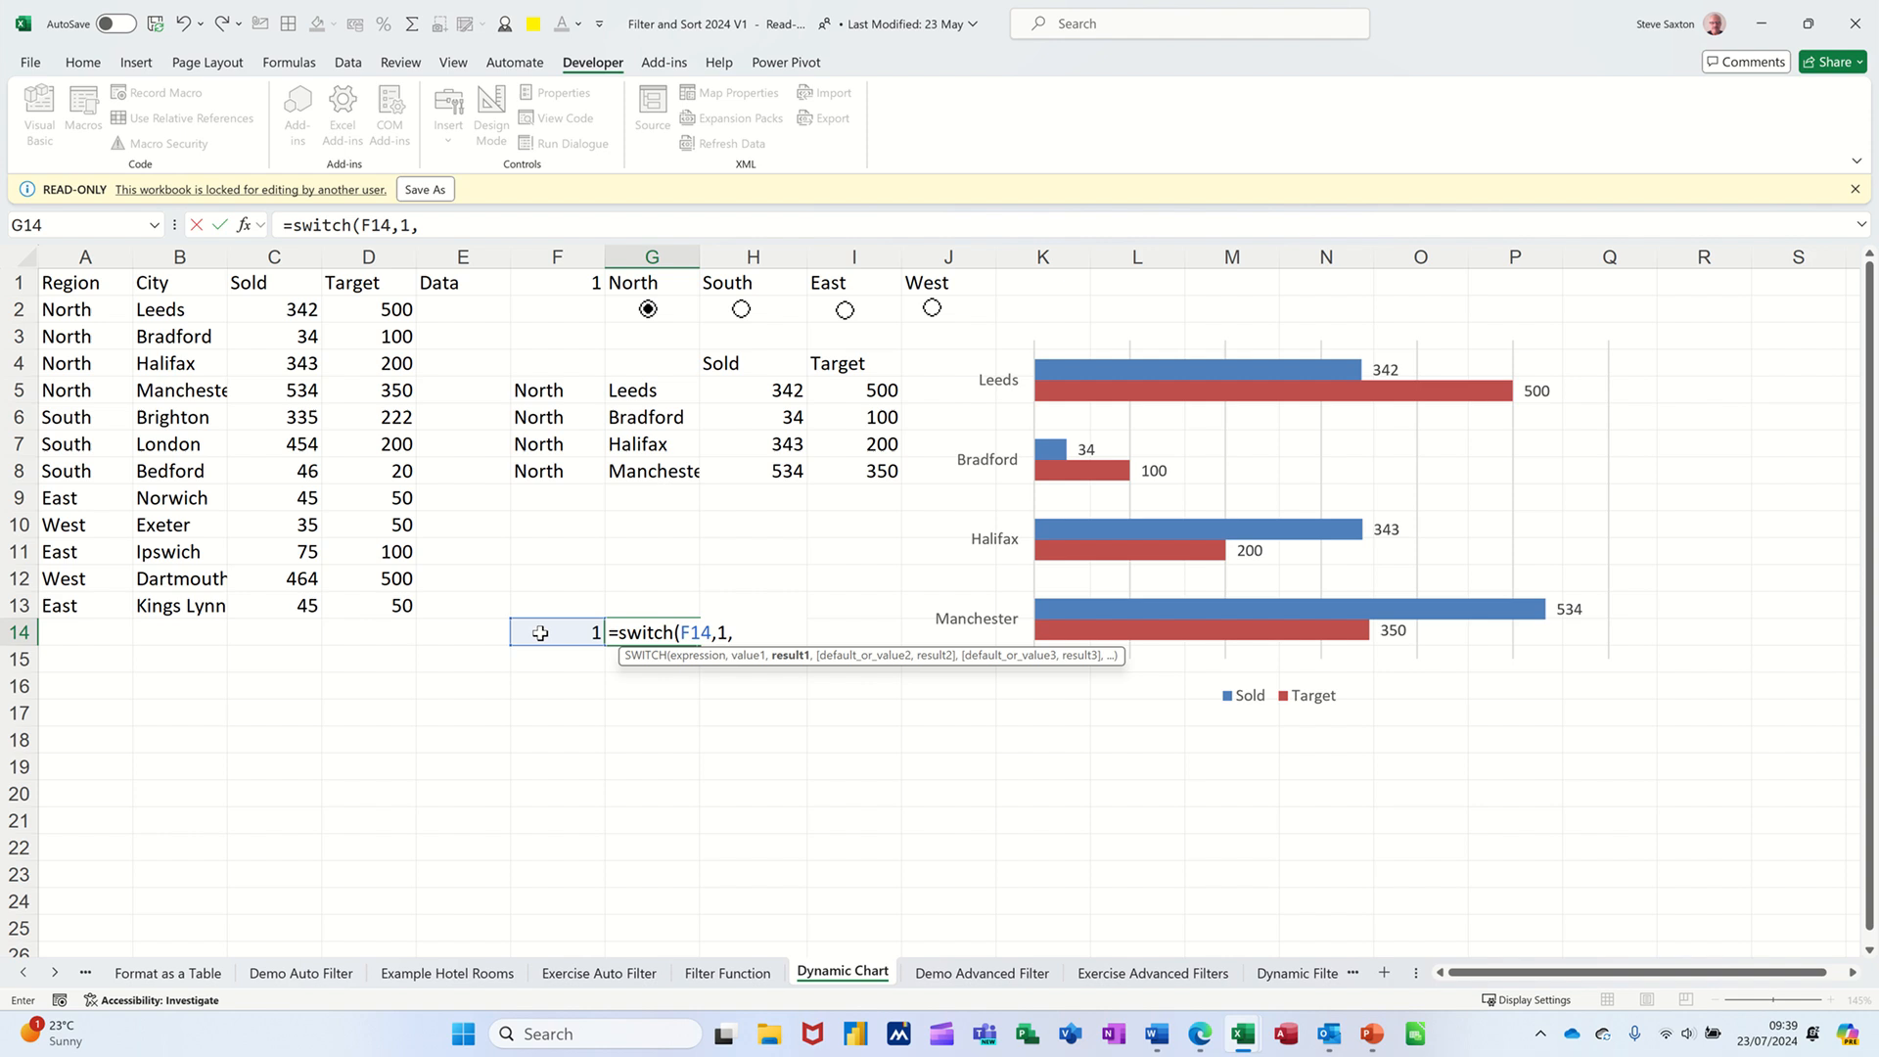
text("Steve",)
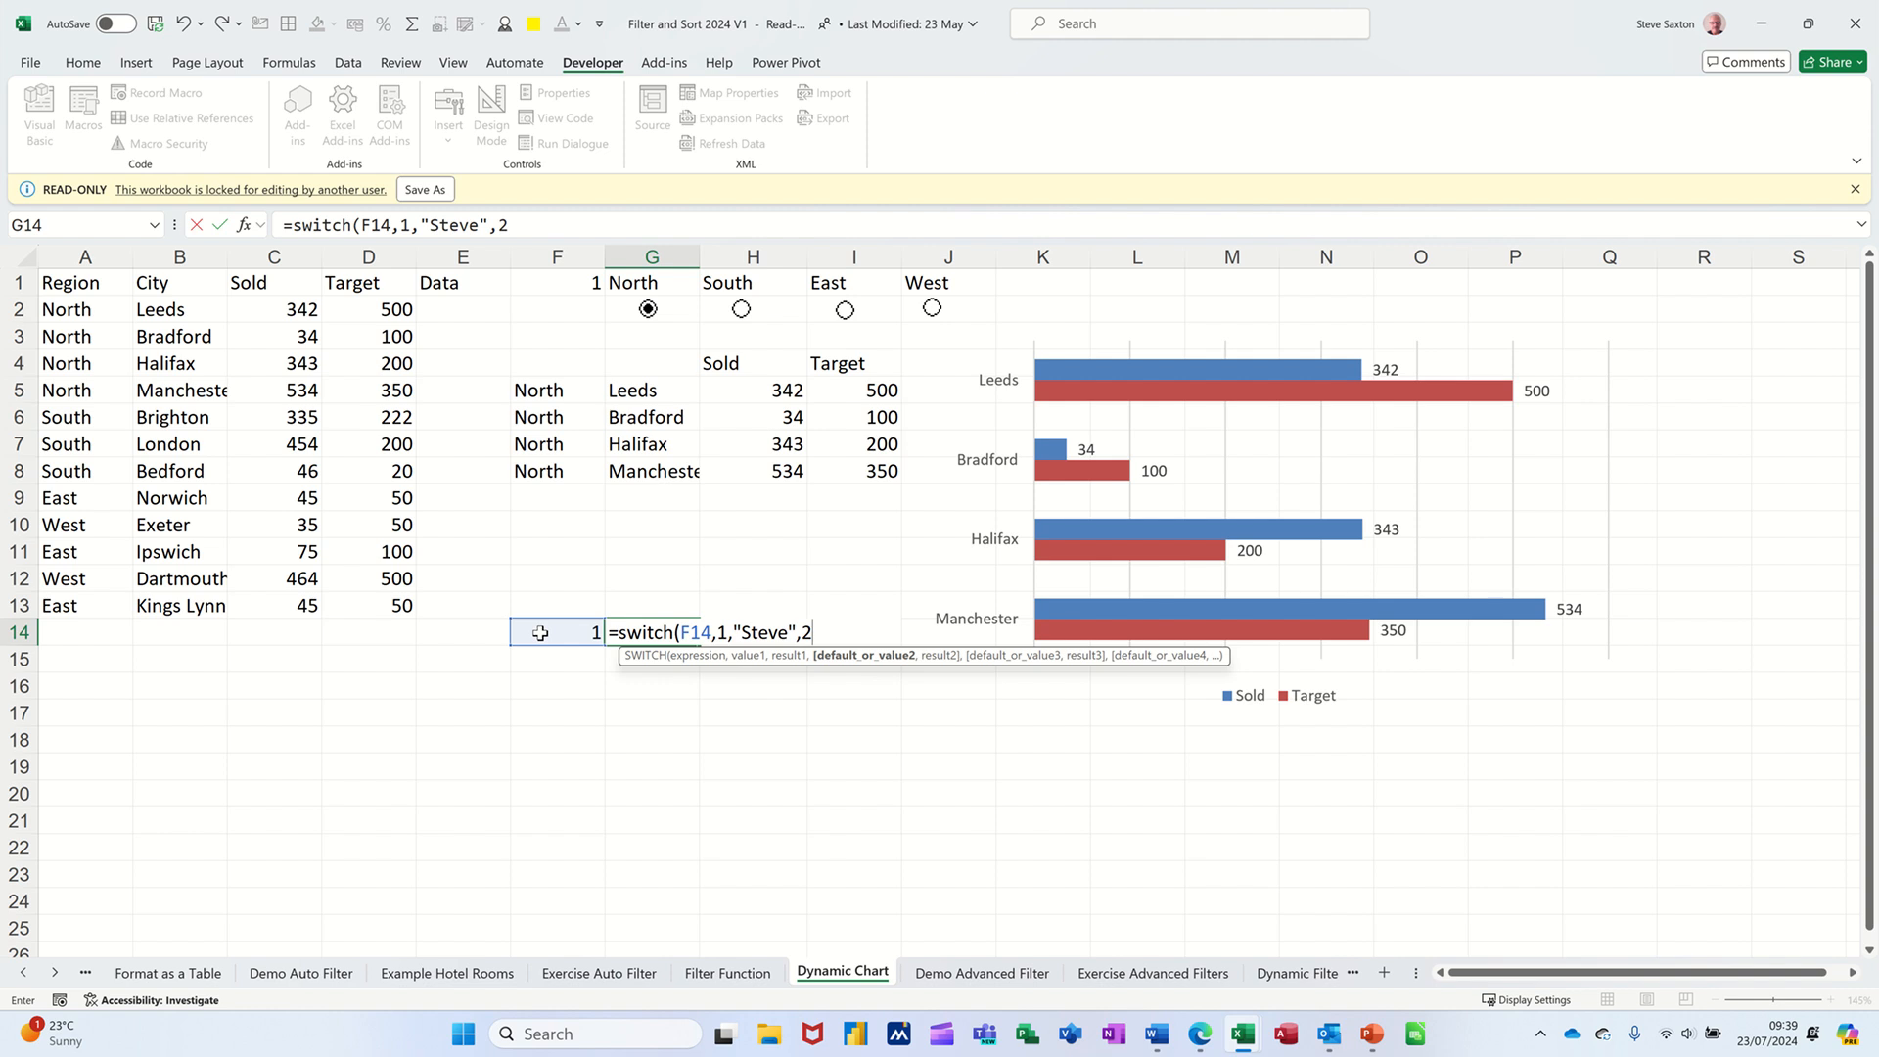
text(2,)
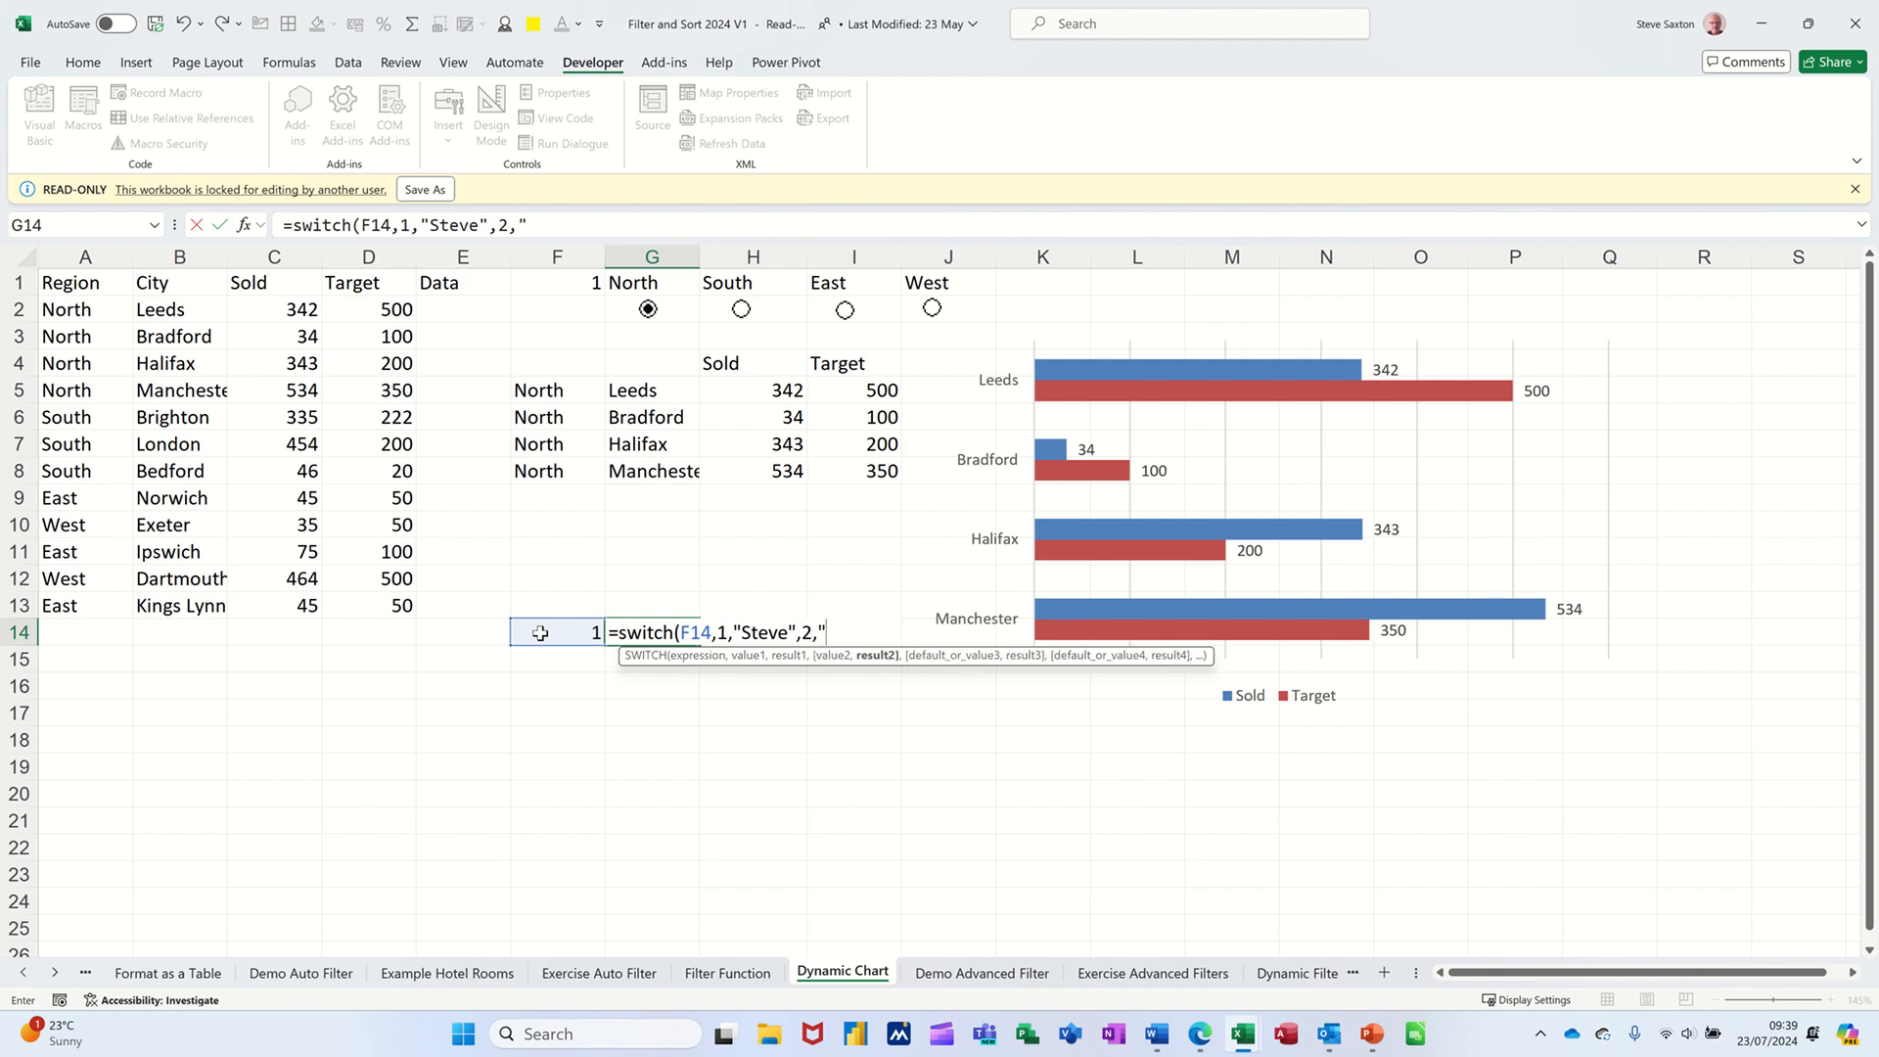
text("Bill"))
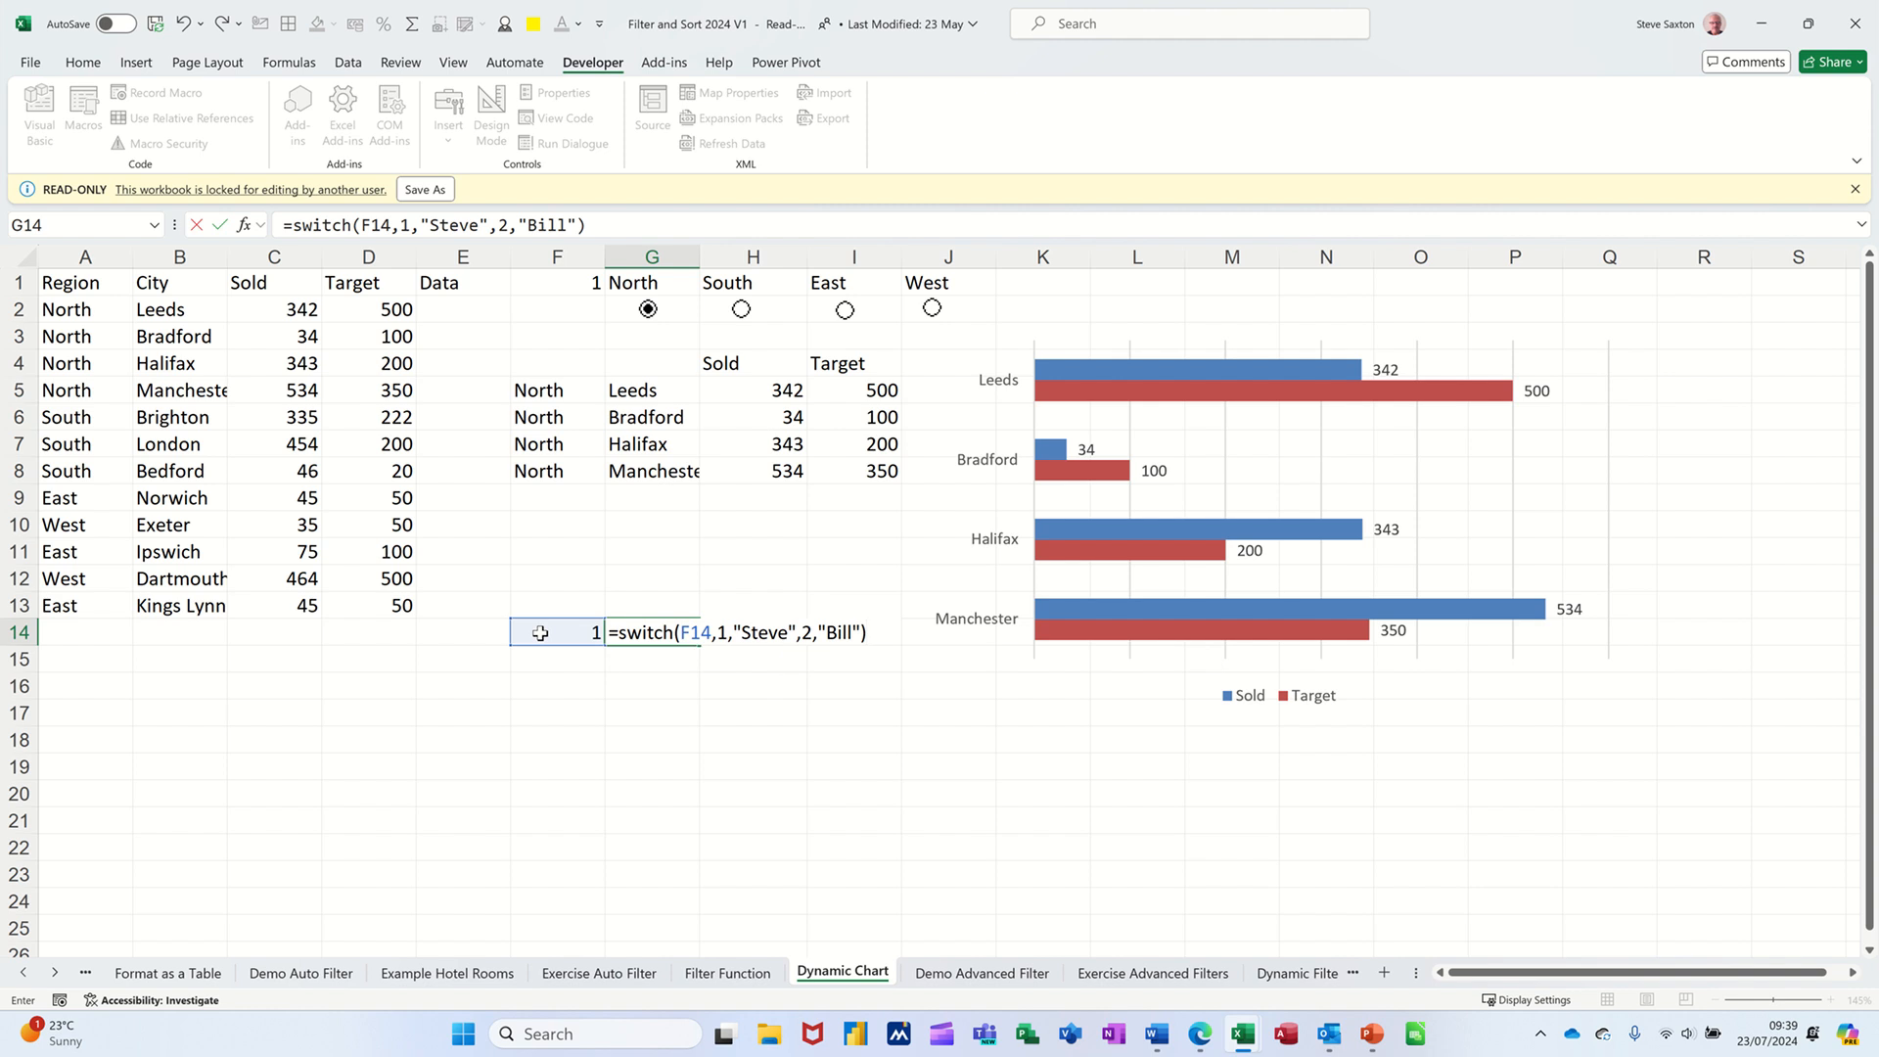
click(219, 225)
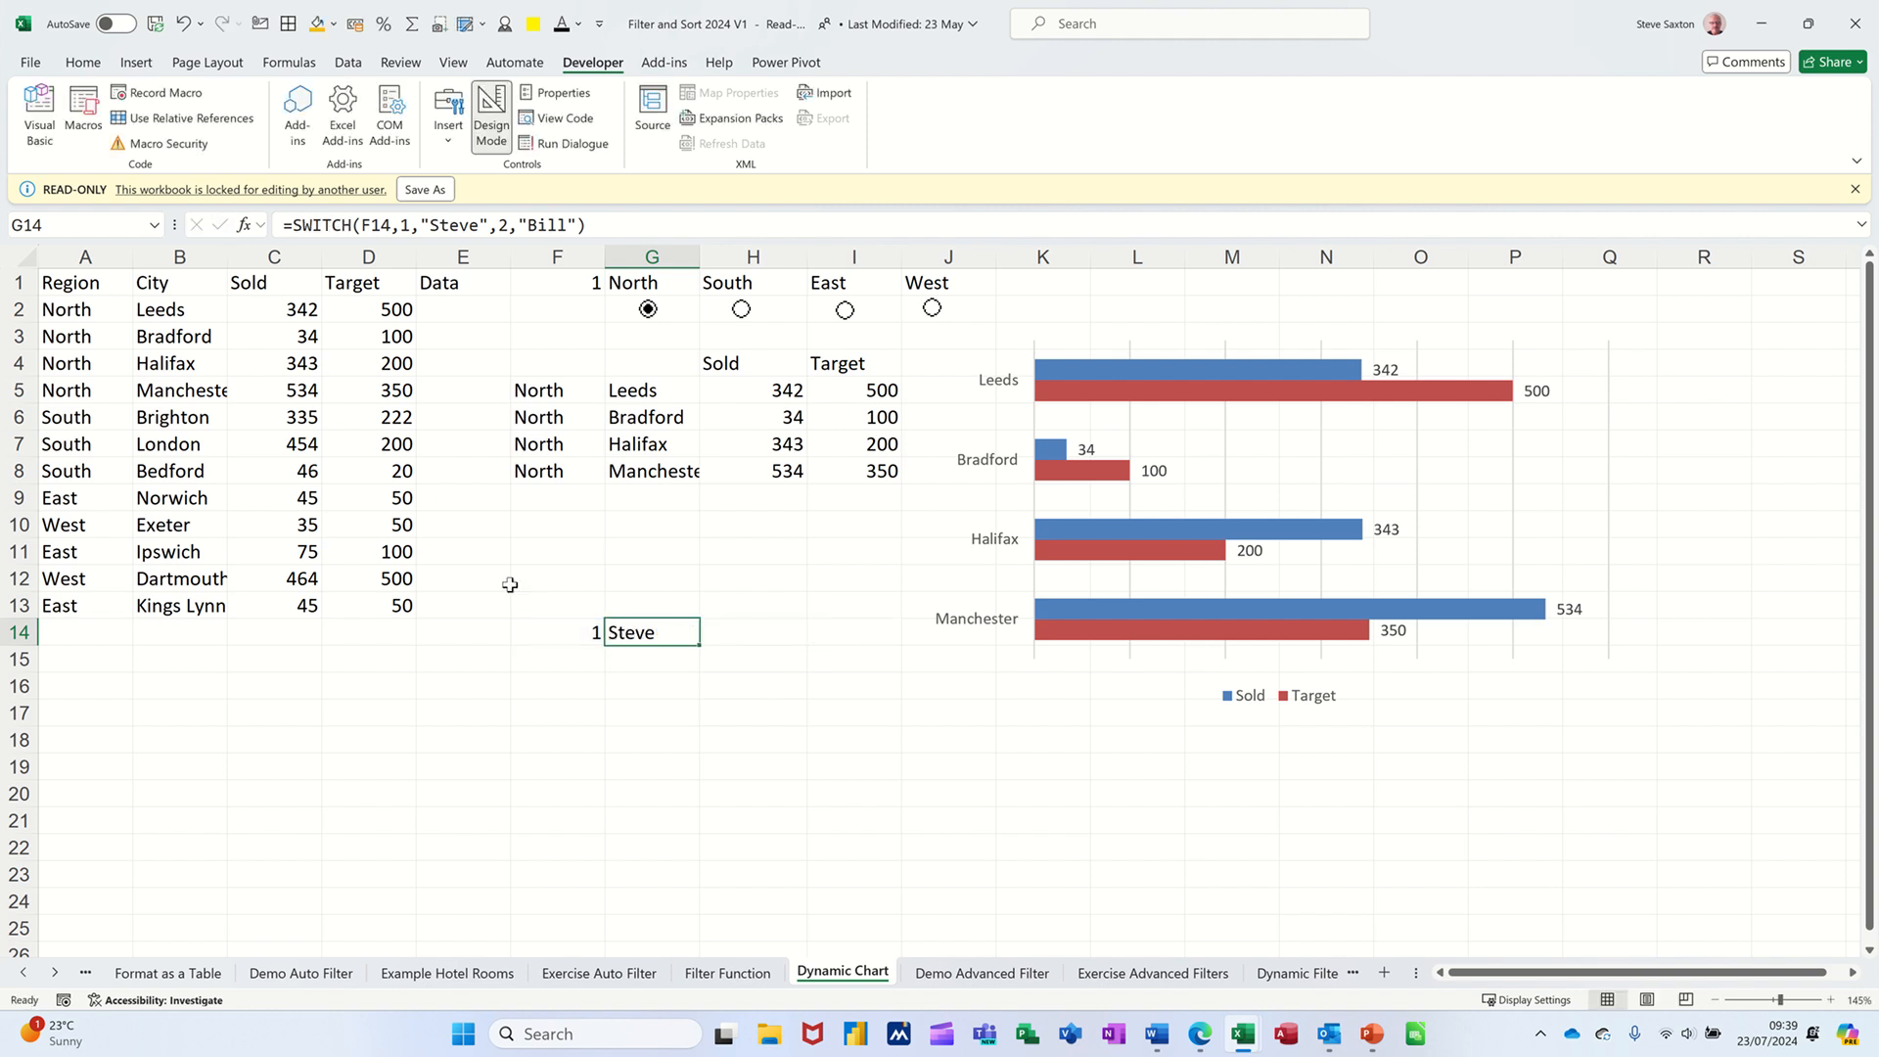
Test the SWITCH formula by setting F14 to 2, and clear the trial cells F14:G14.
click(549, 633)
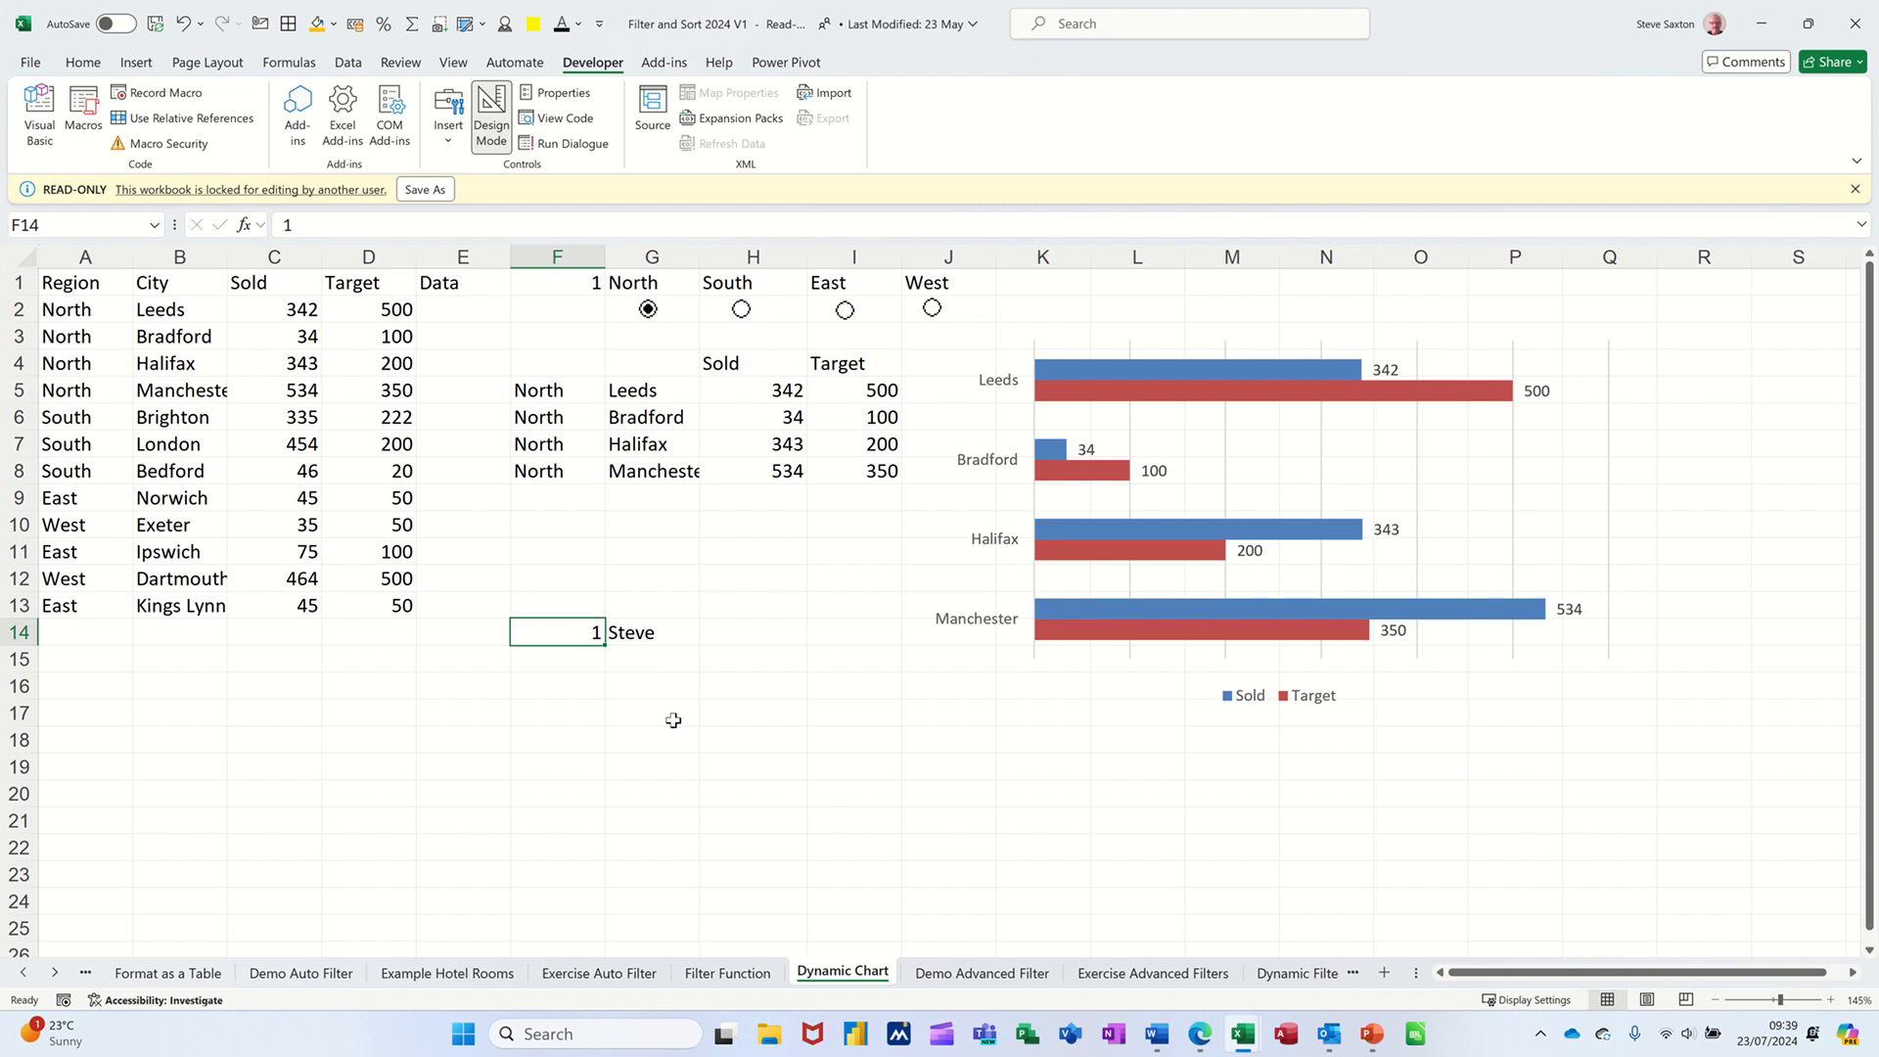
text(2)
key(Return)
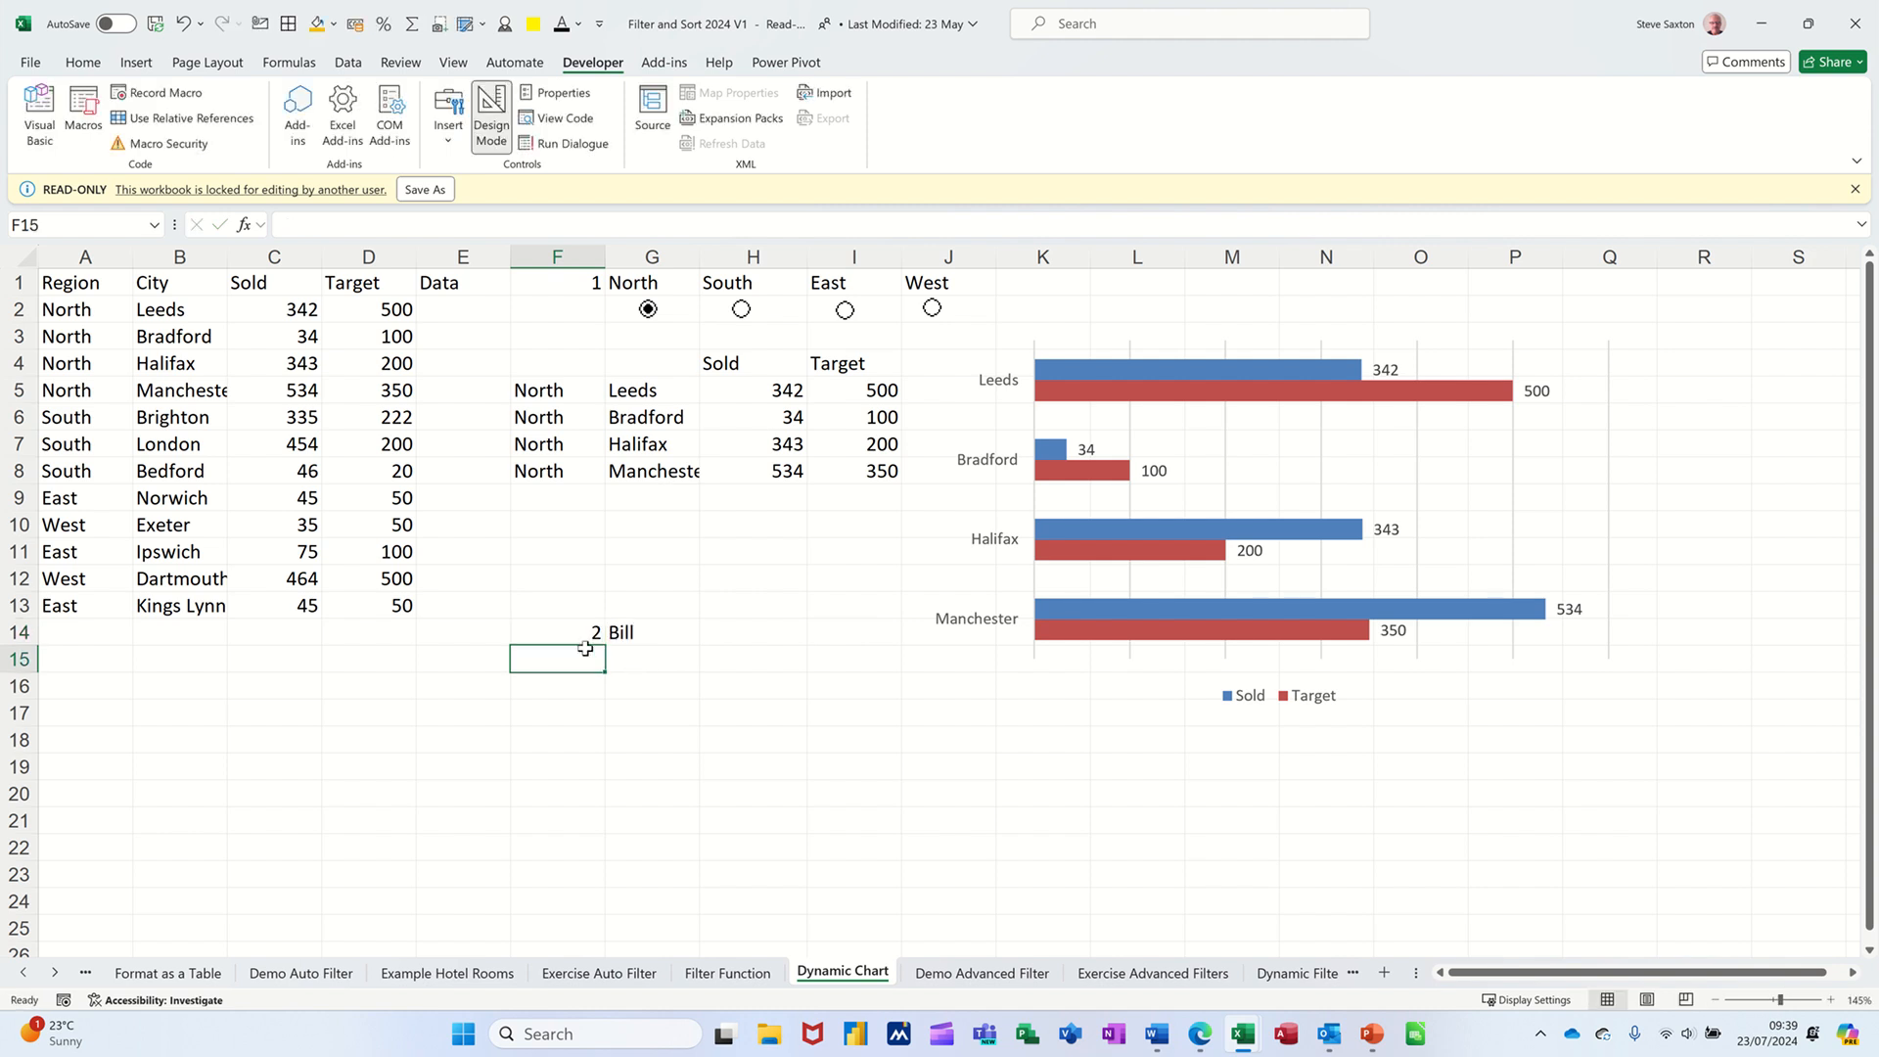
drag(582, 634, 665, 634)
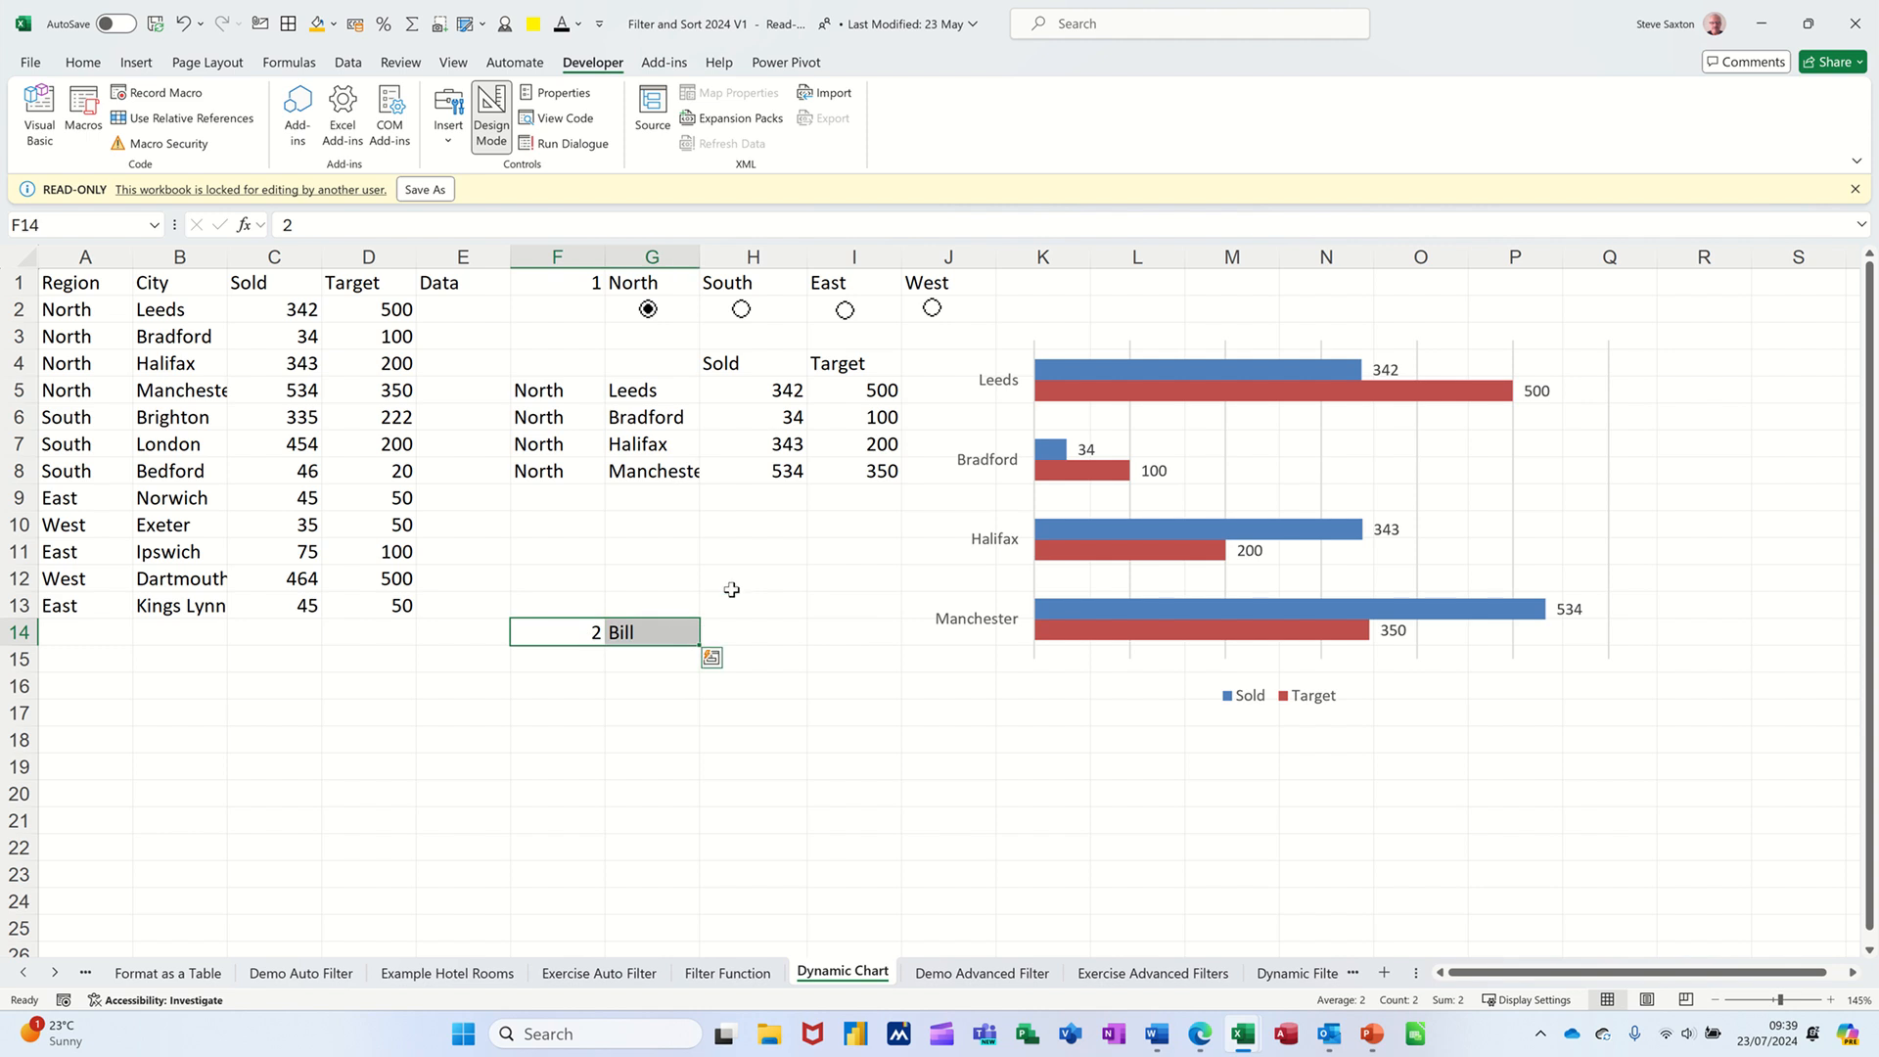
key(Delete)
Examine the FILTER formula in F5 together with the City column and the Region named column it refers to.
click(554, 390)
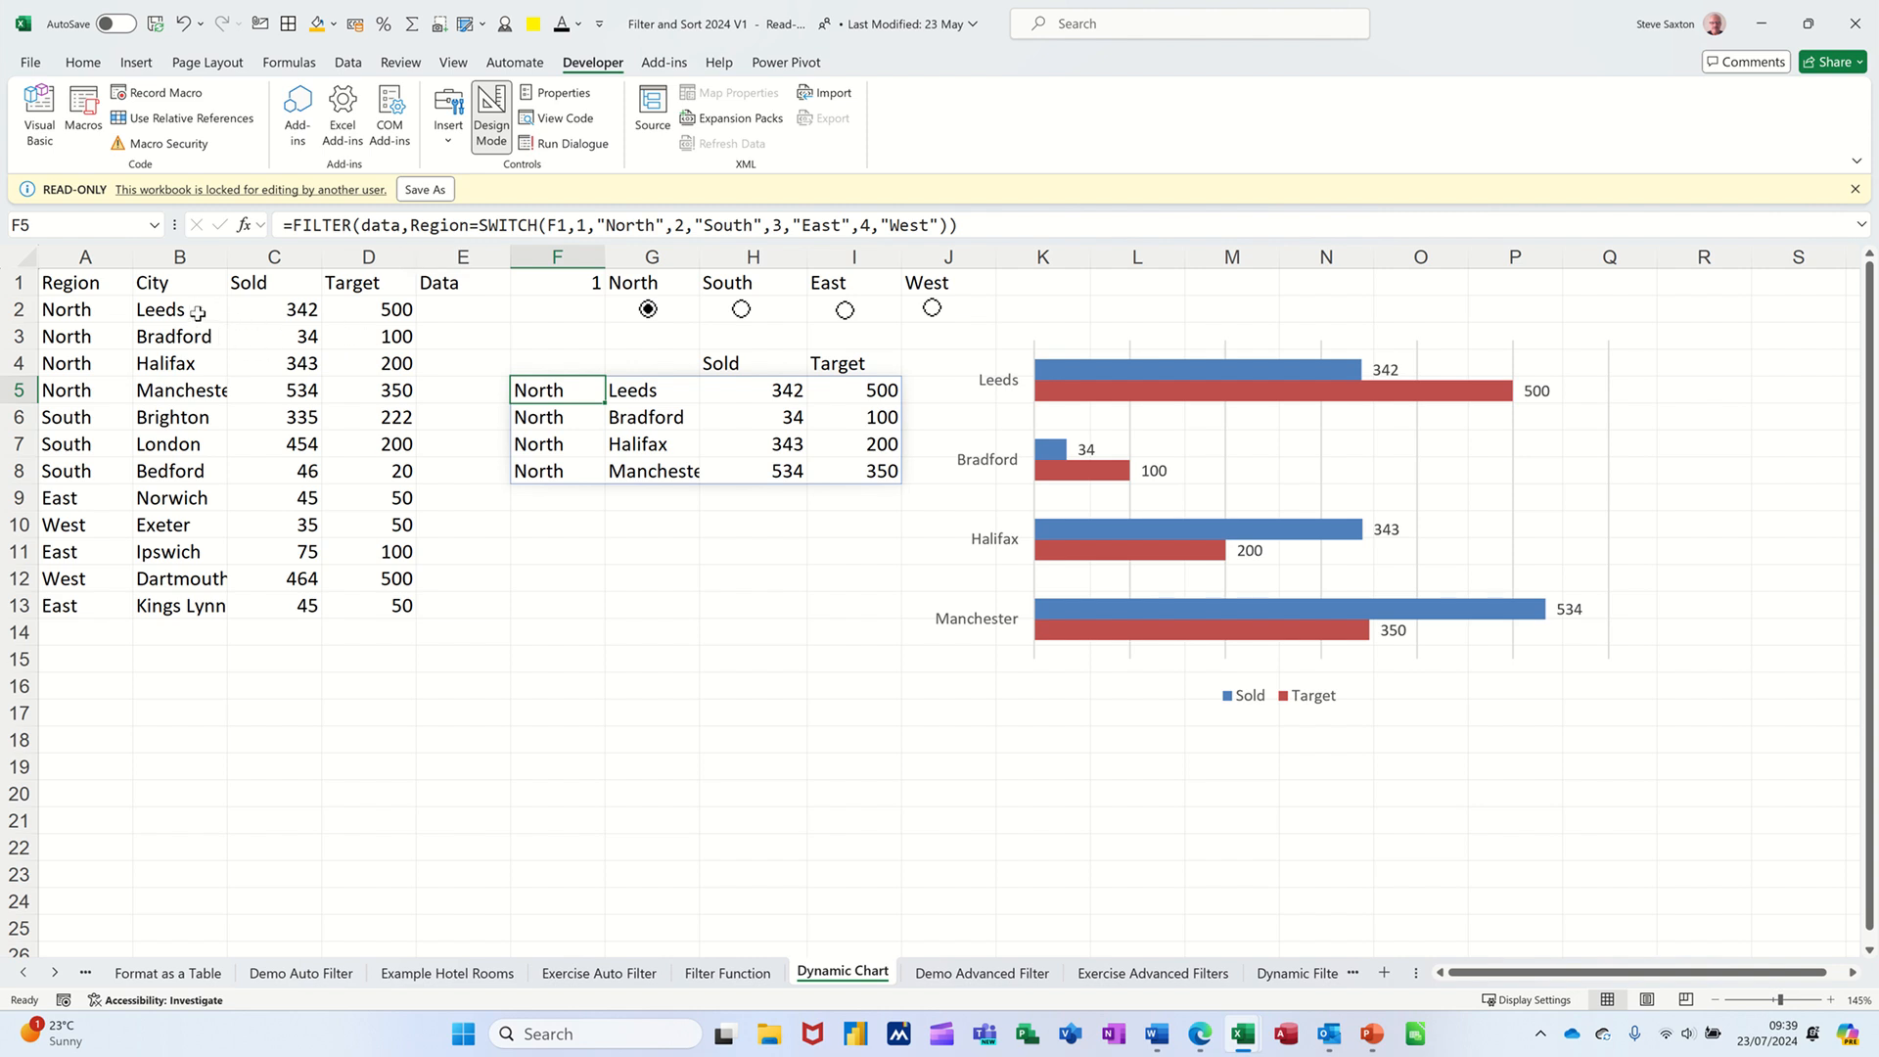
drag(193, 312, 170, 608)
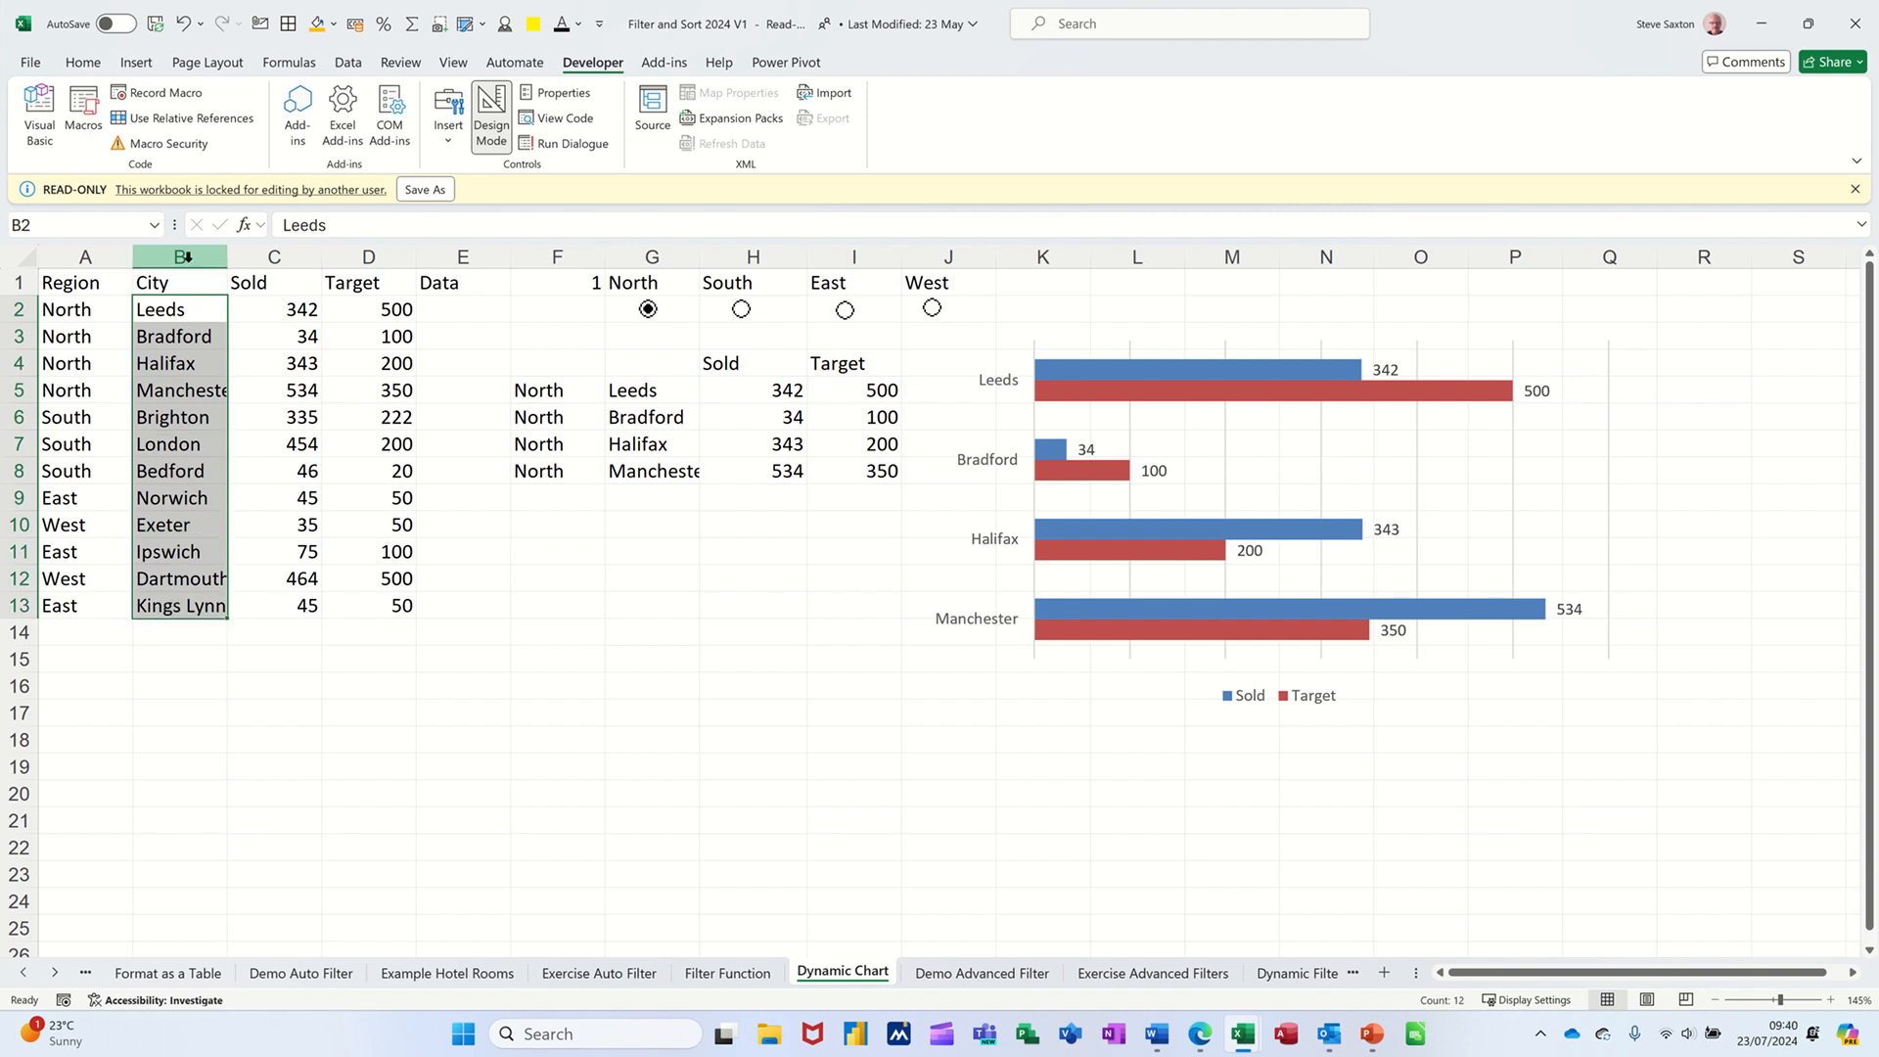
click(182, 257)
click(188, 332)
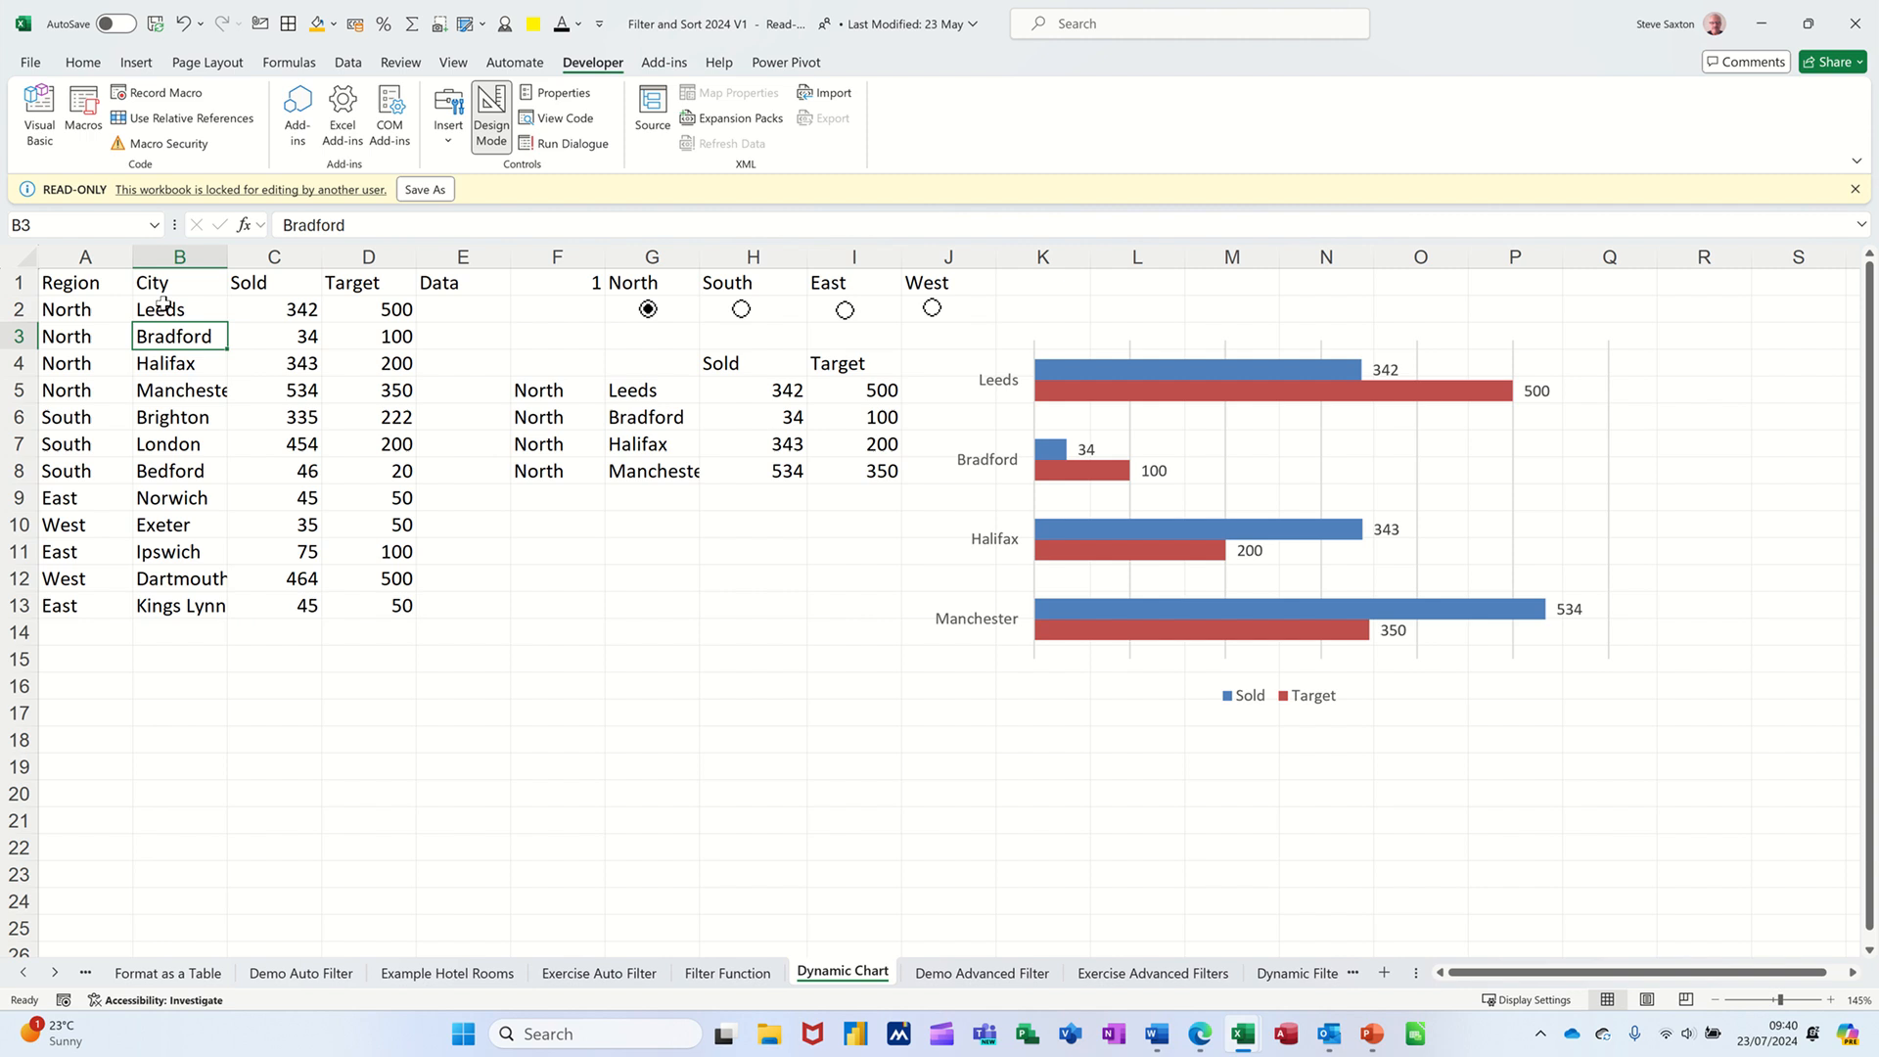
drag(100, 308, 80, 604)
click(93, 256)
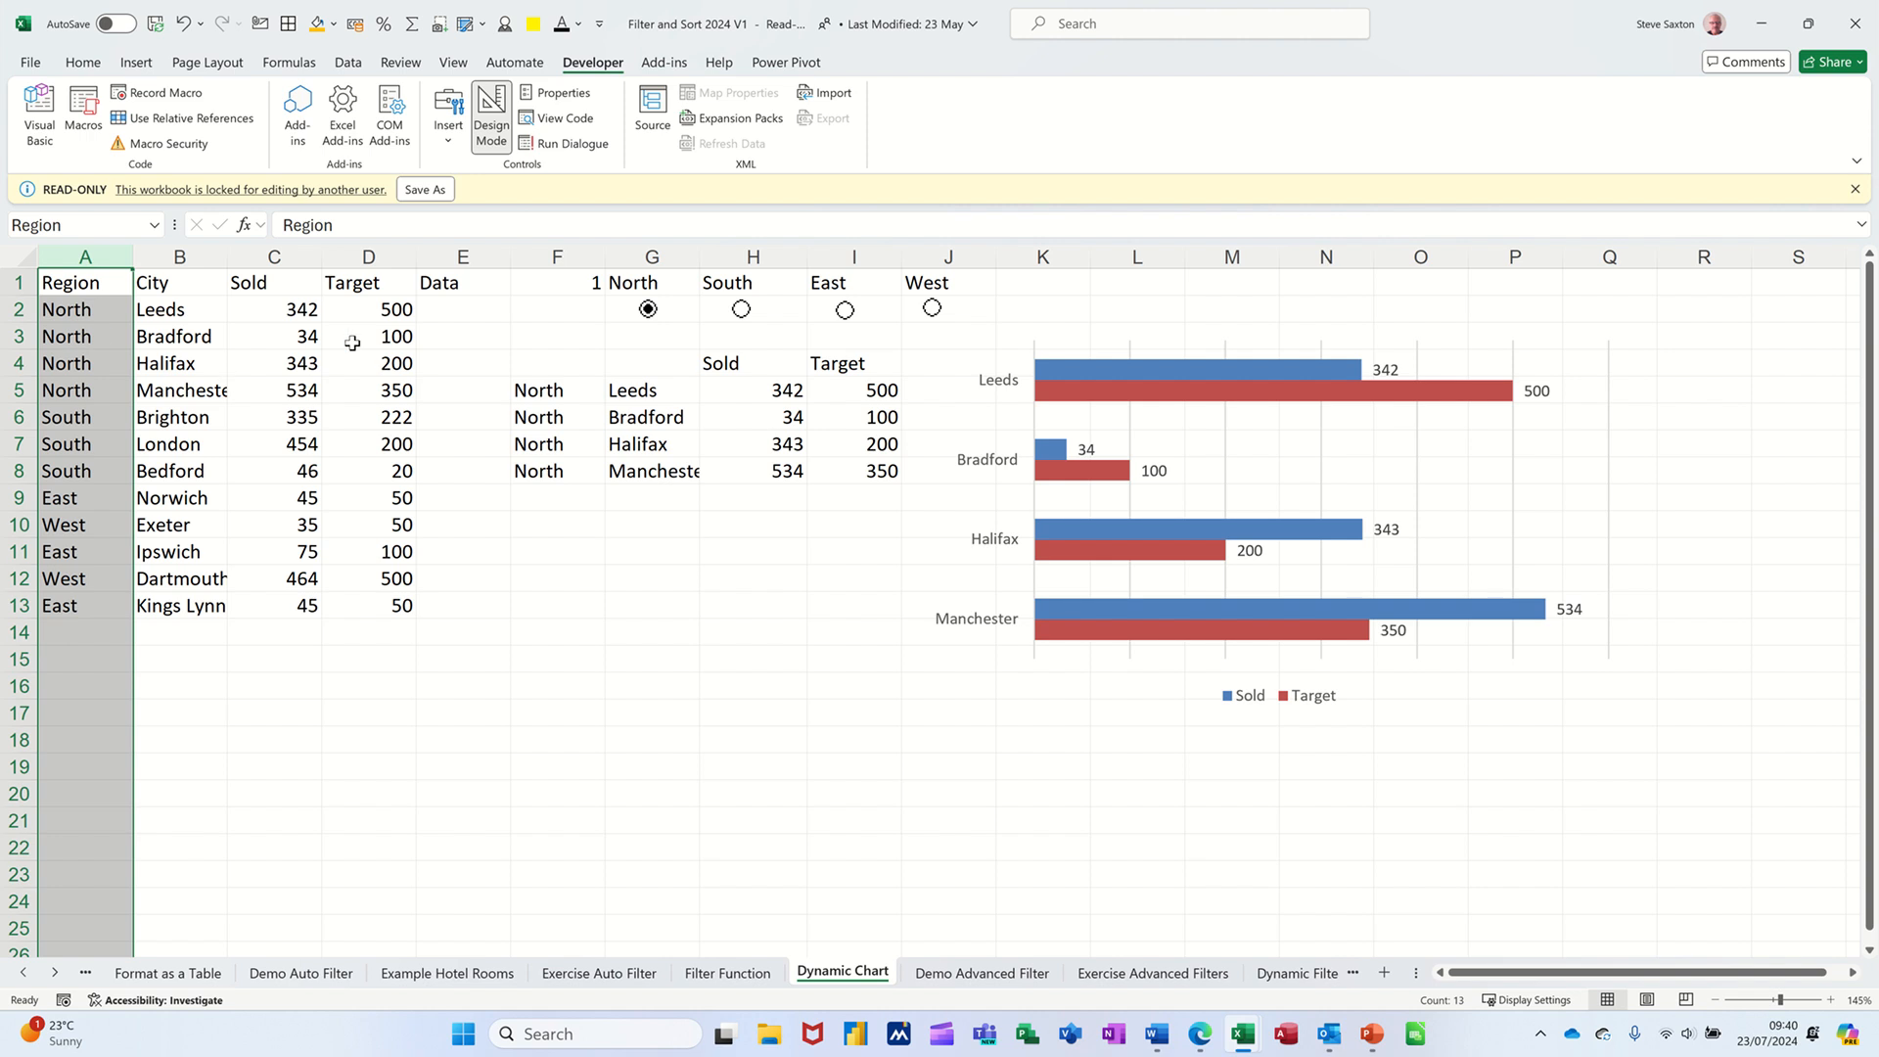
click(563, 395)
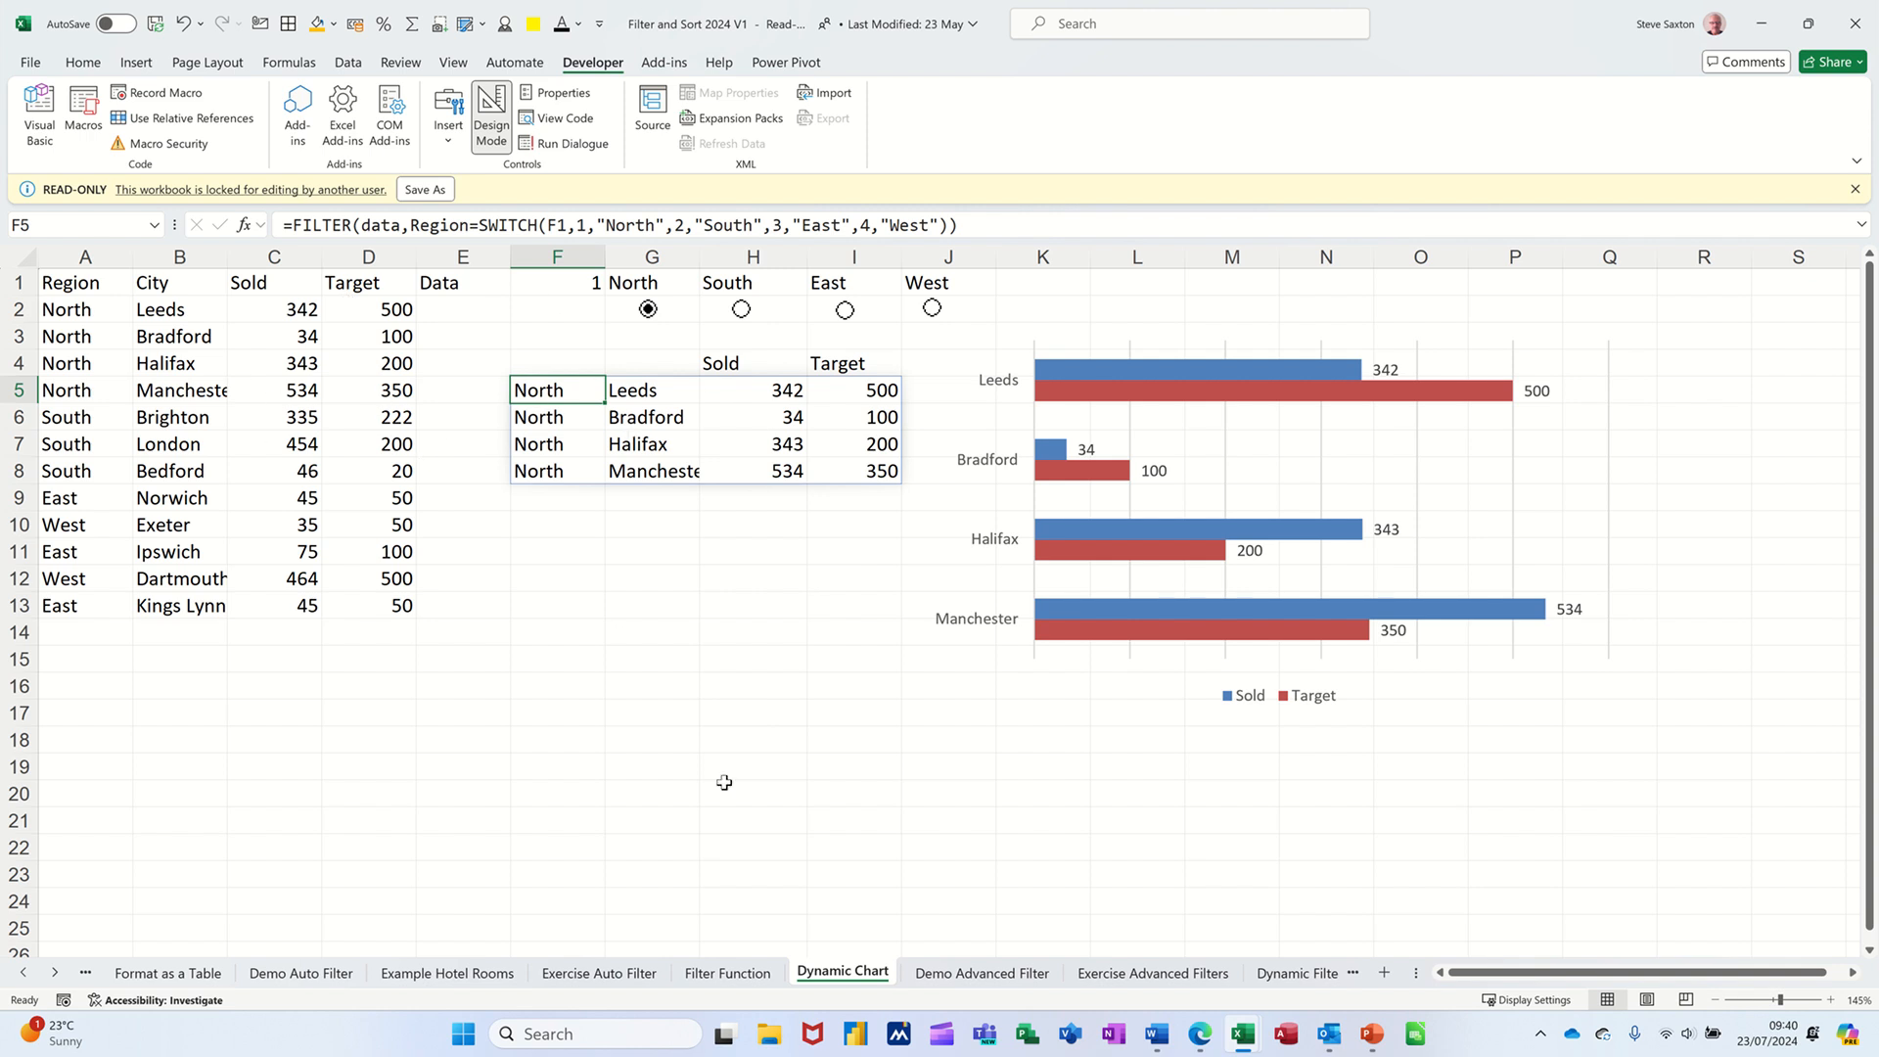
Open the Demo Advanced Filter sheet and examine the data range A6:G27 and the criteria range A1:G4.
click(925, 980)
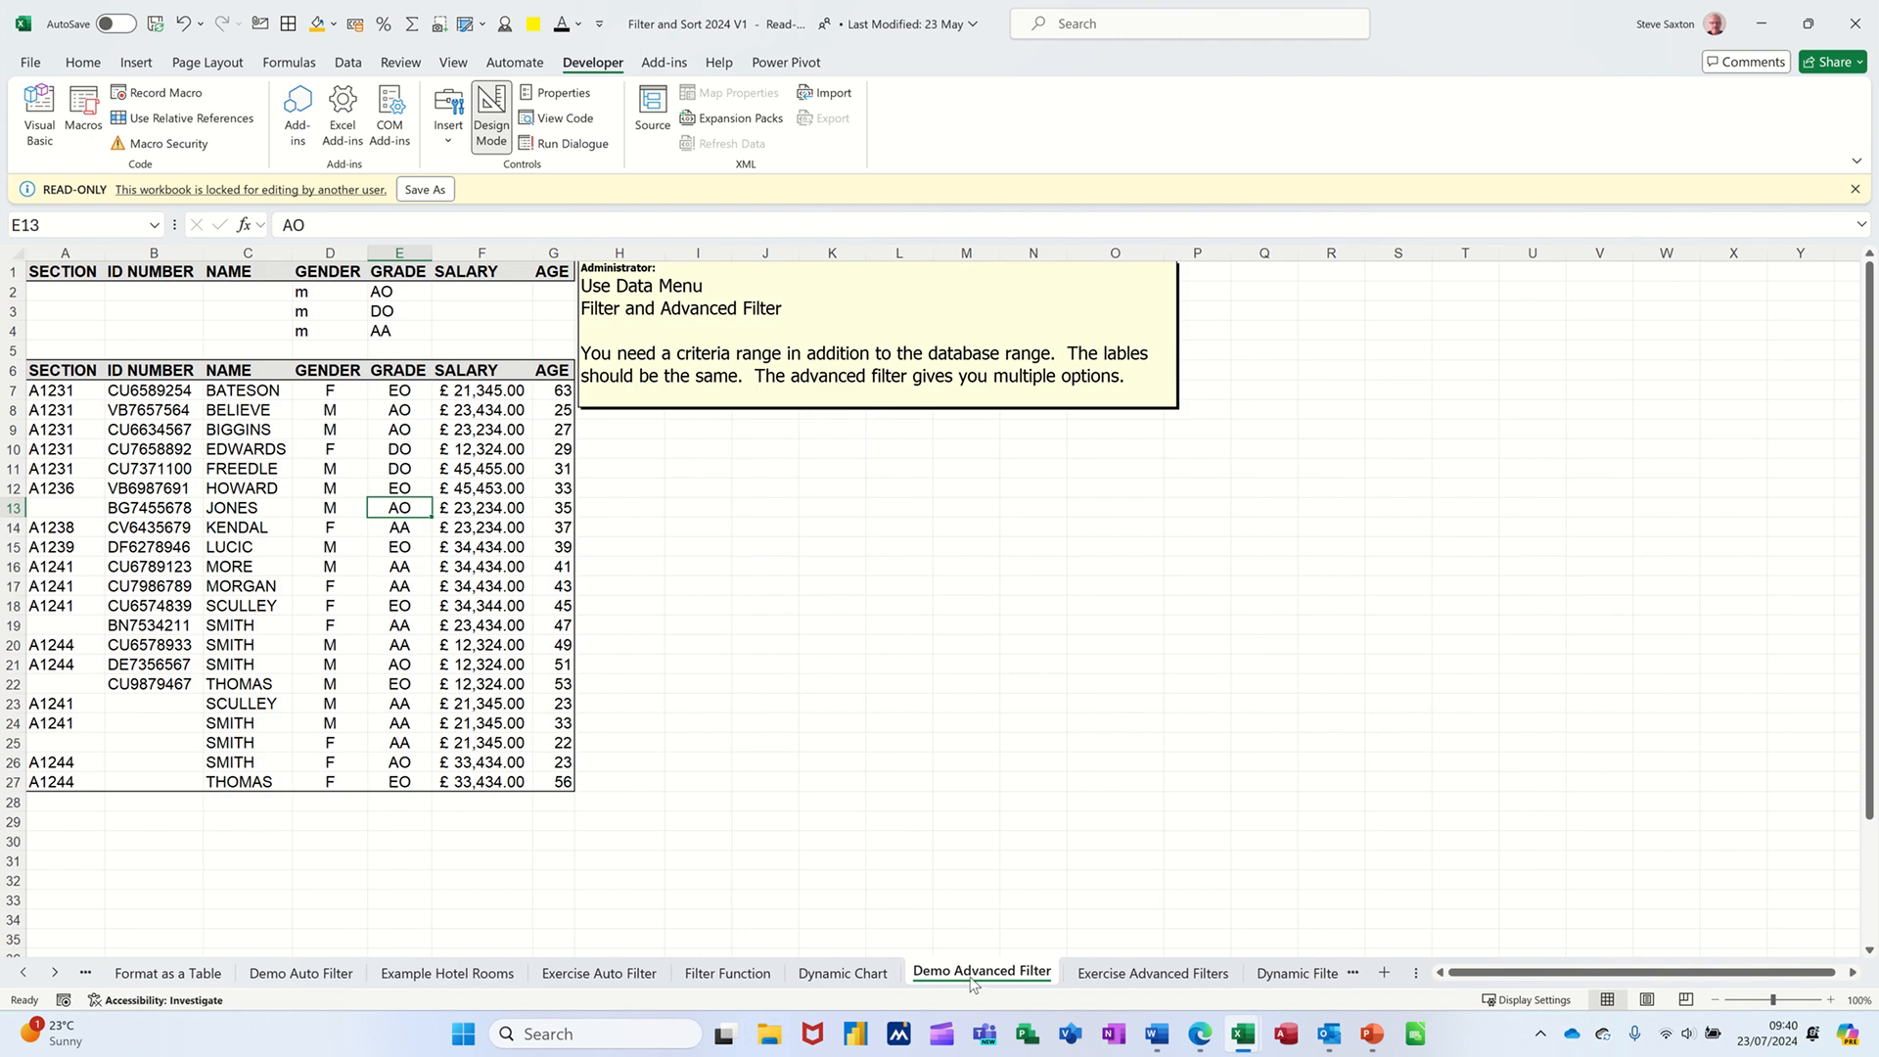
click(147, 431)
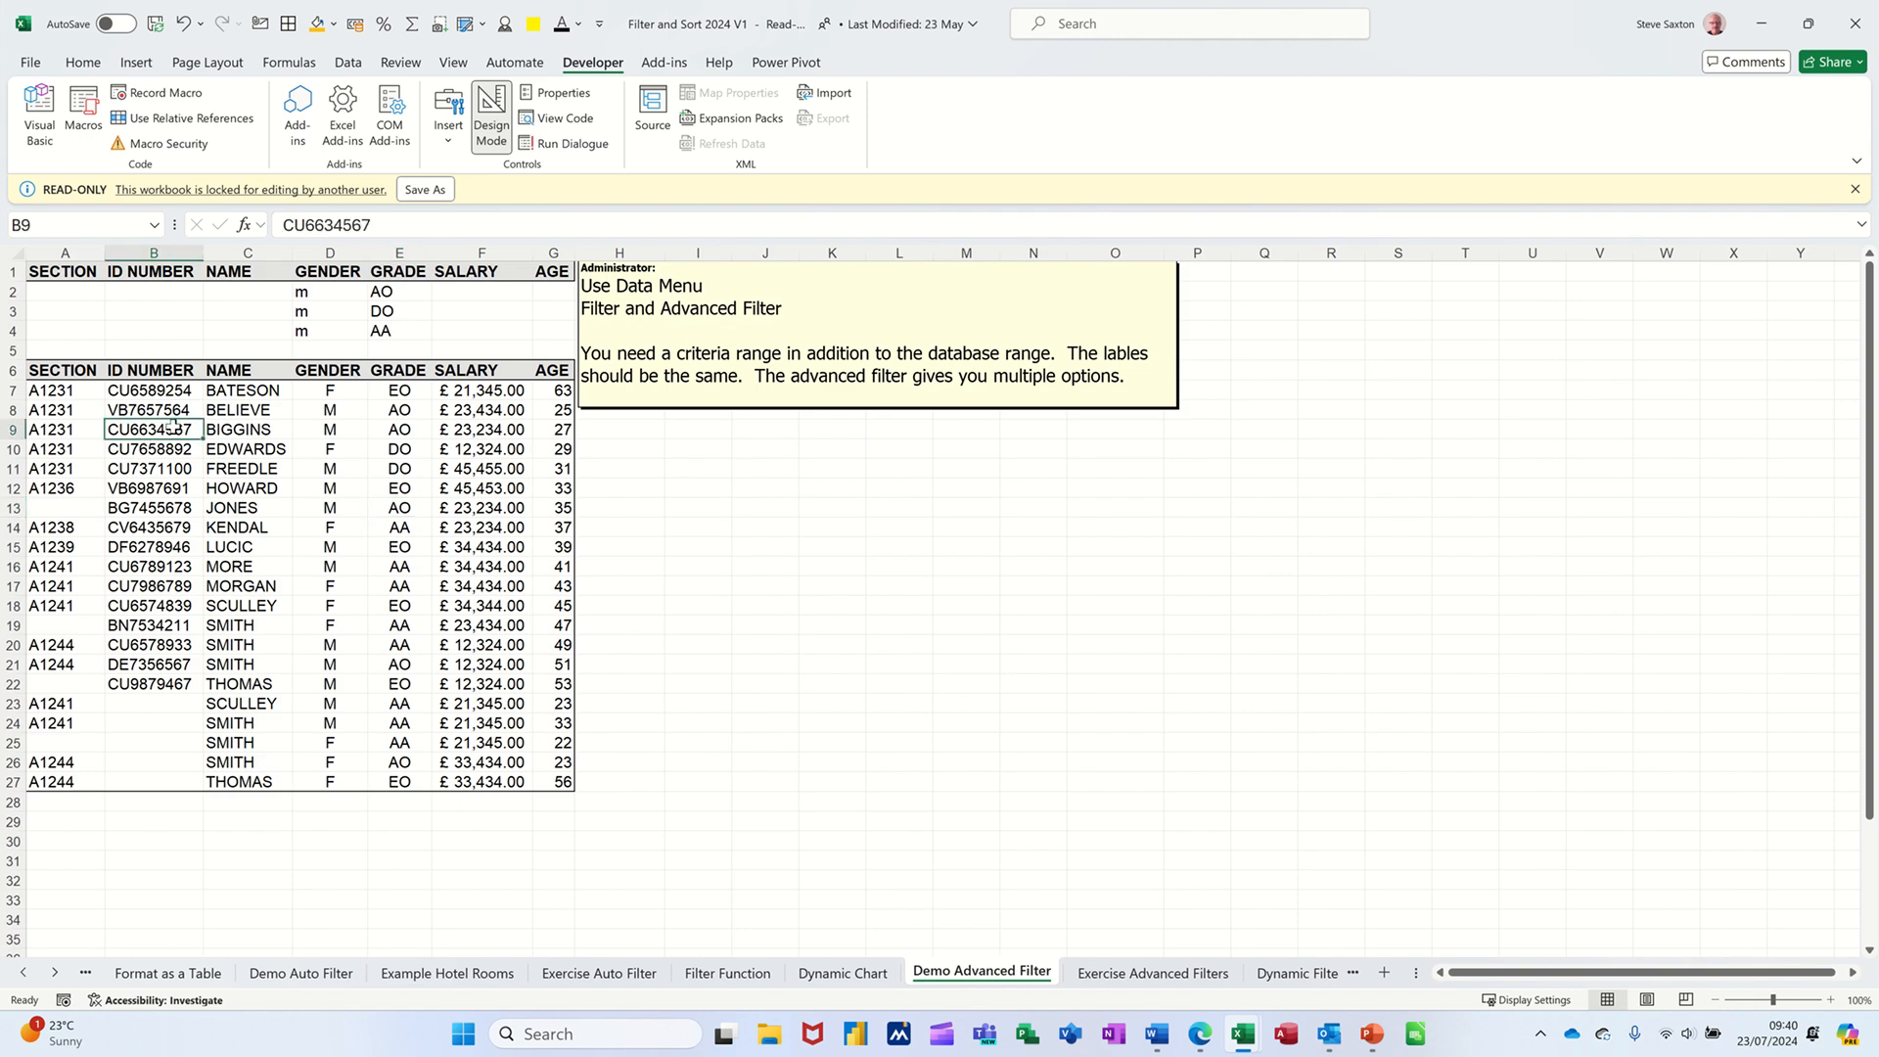
drag(55, 377, 533, 789)
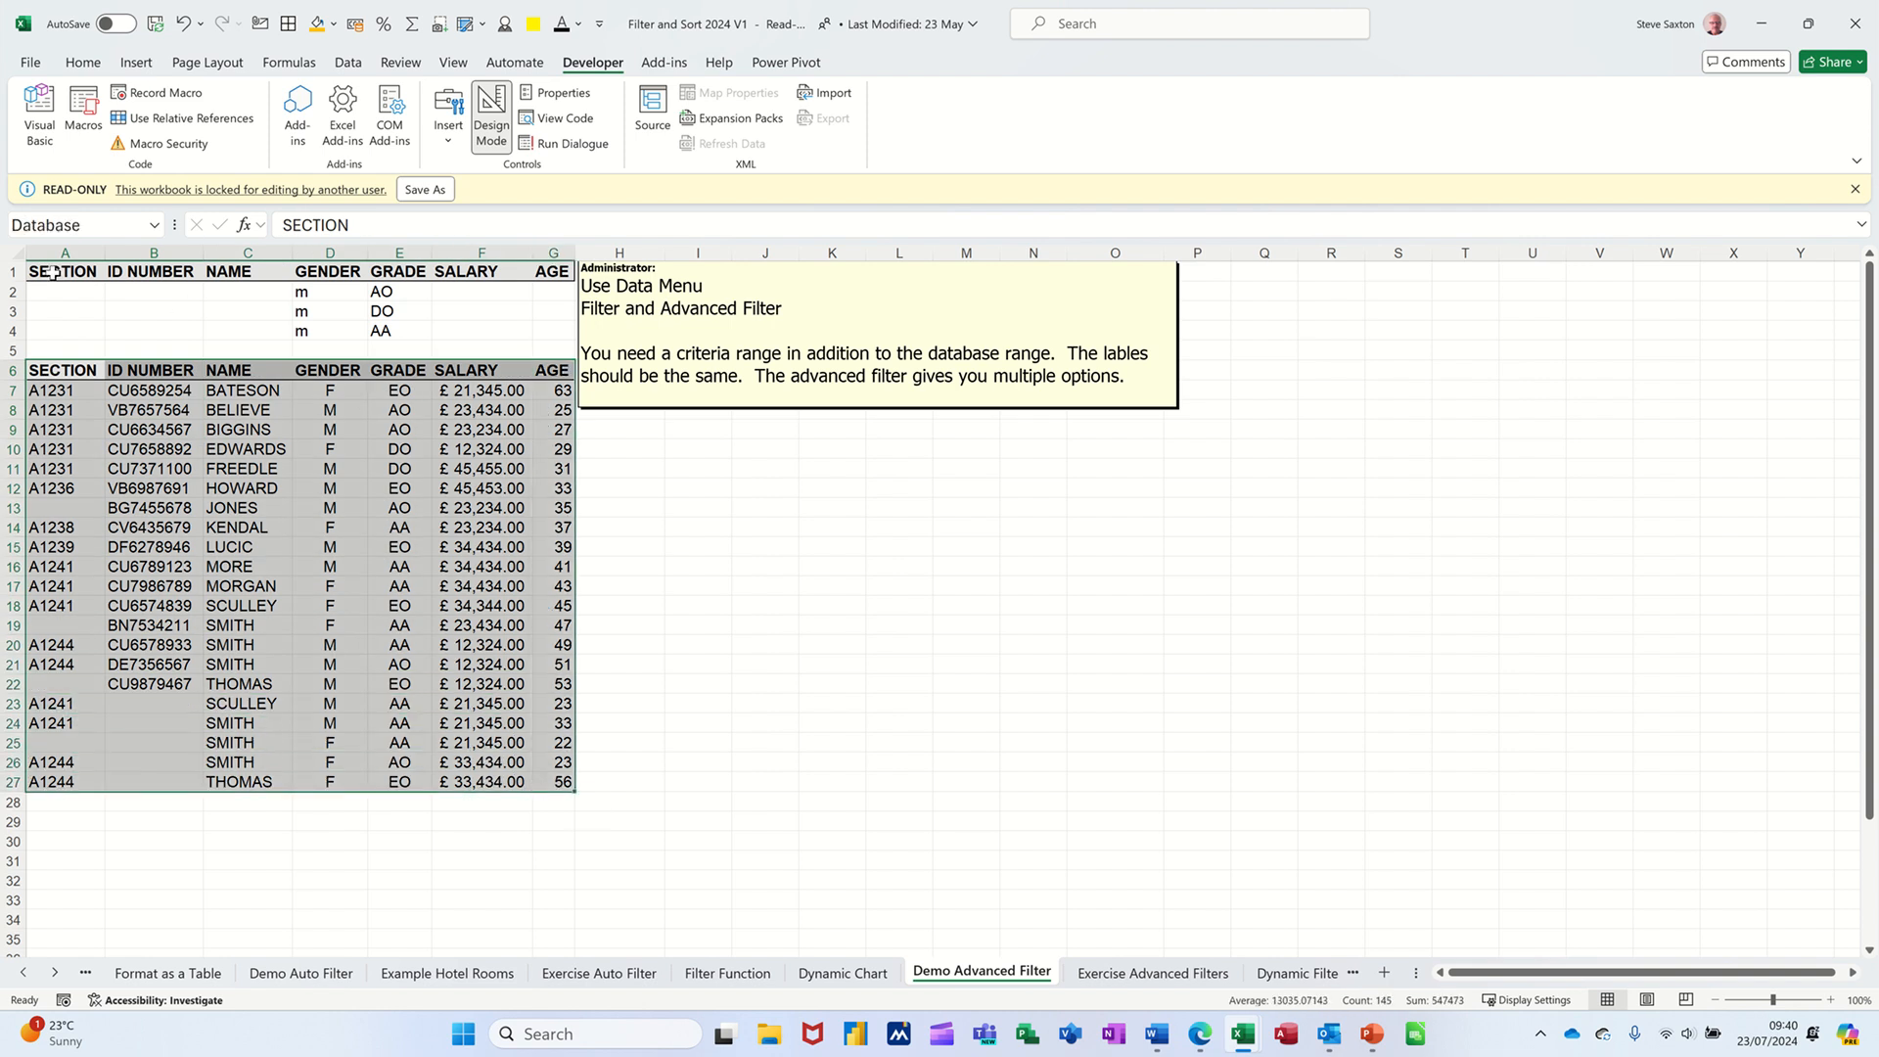
drag(64, 274, 553, 333)
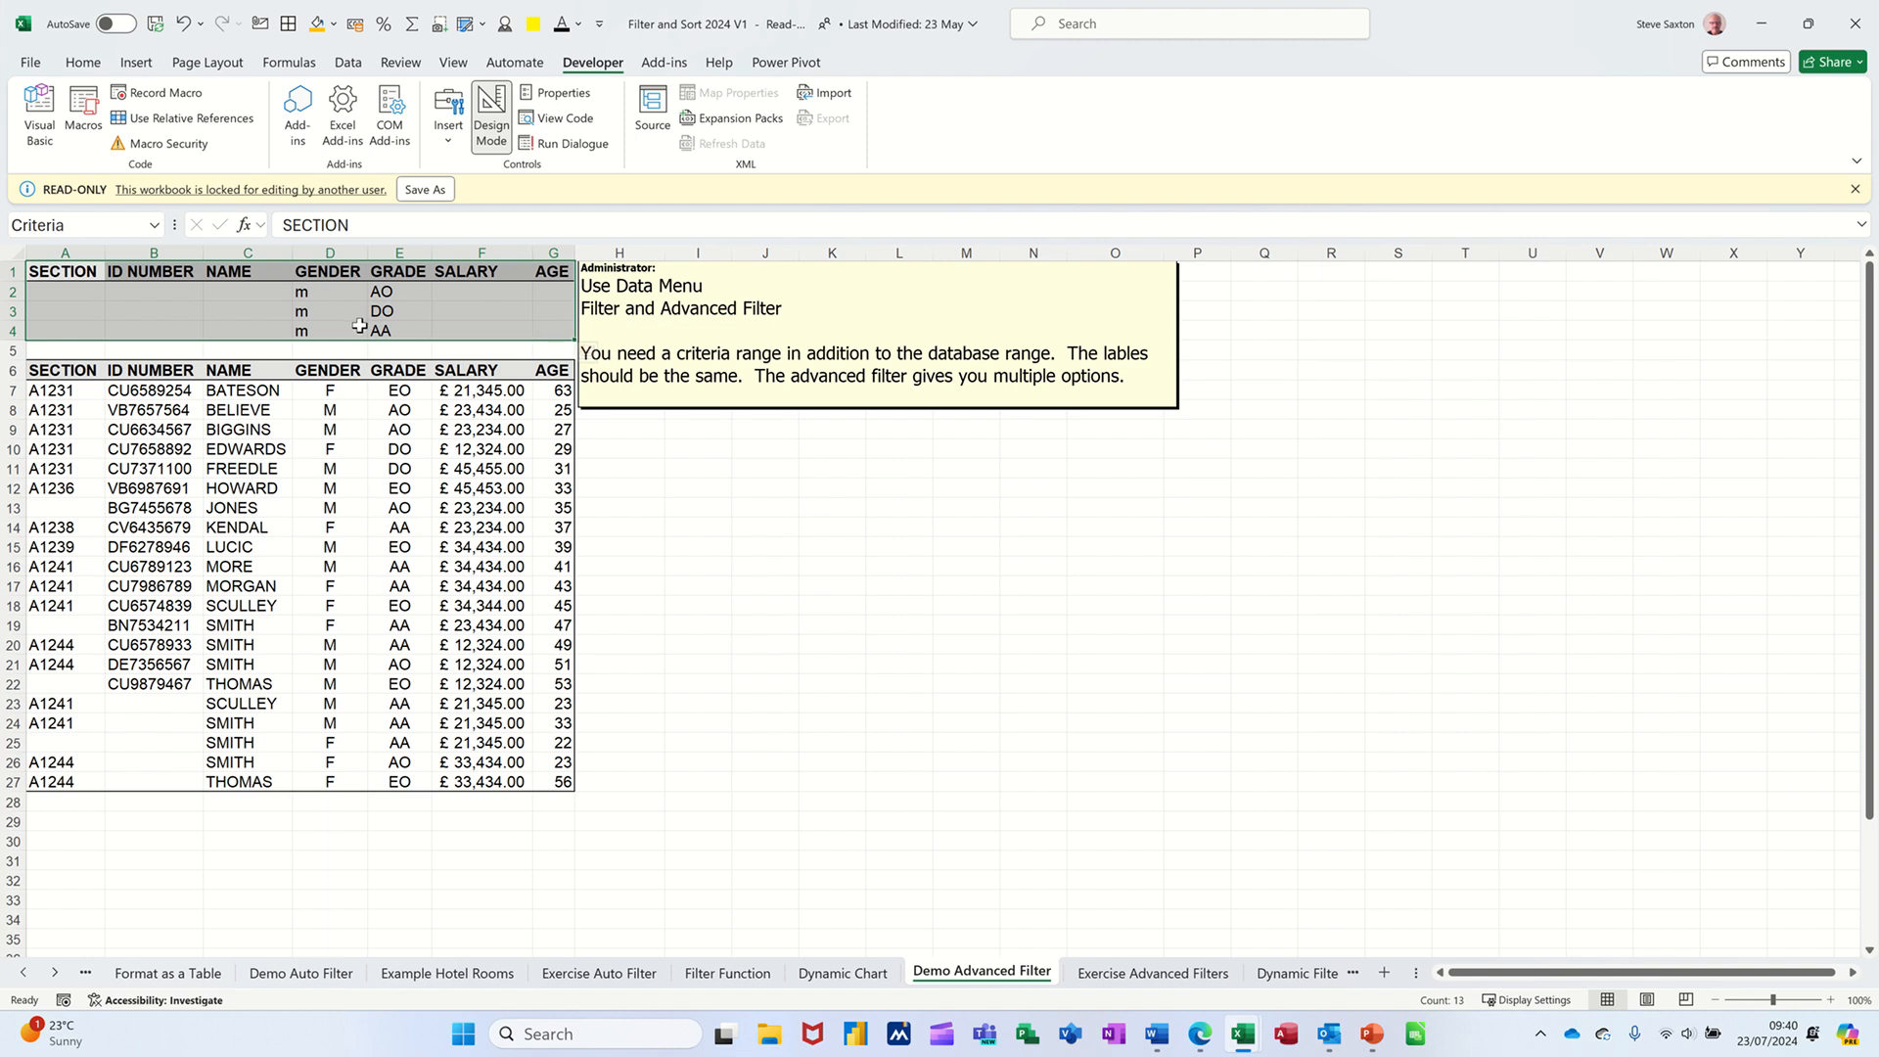
click(394, 488)
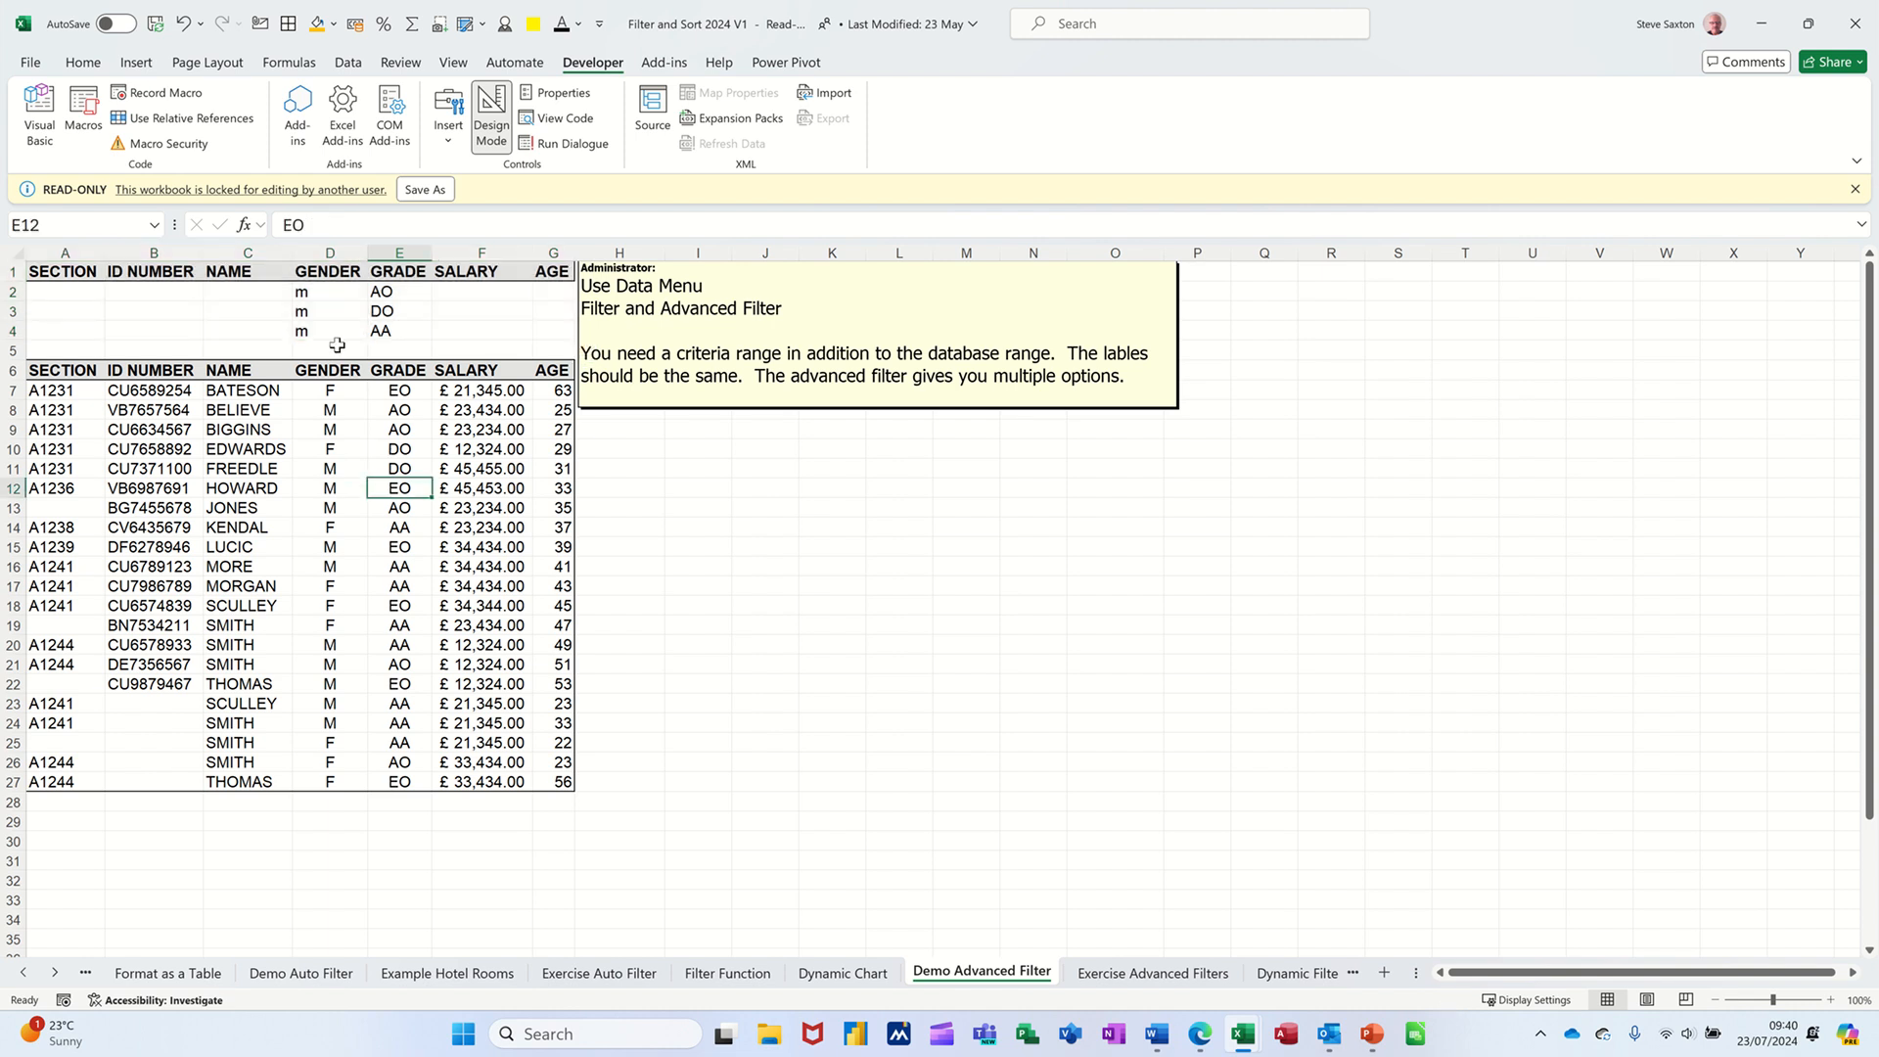
click(309, 292)
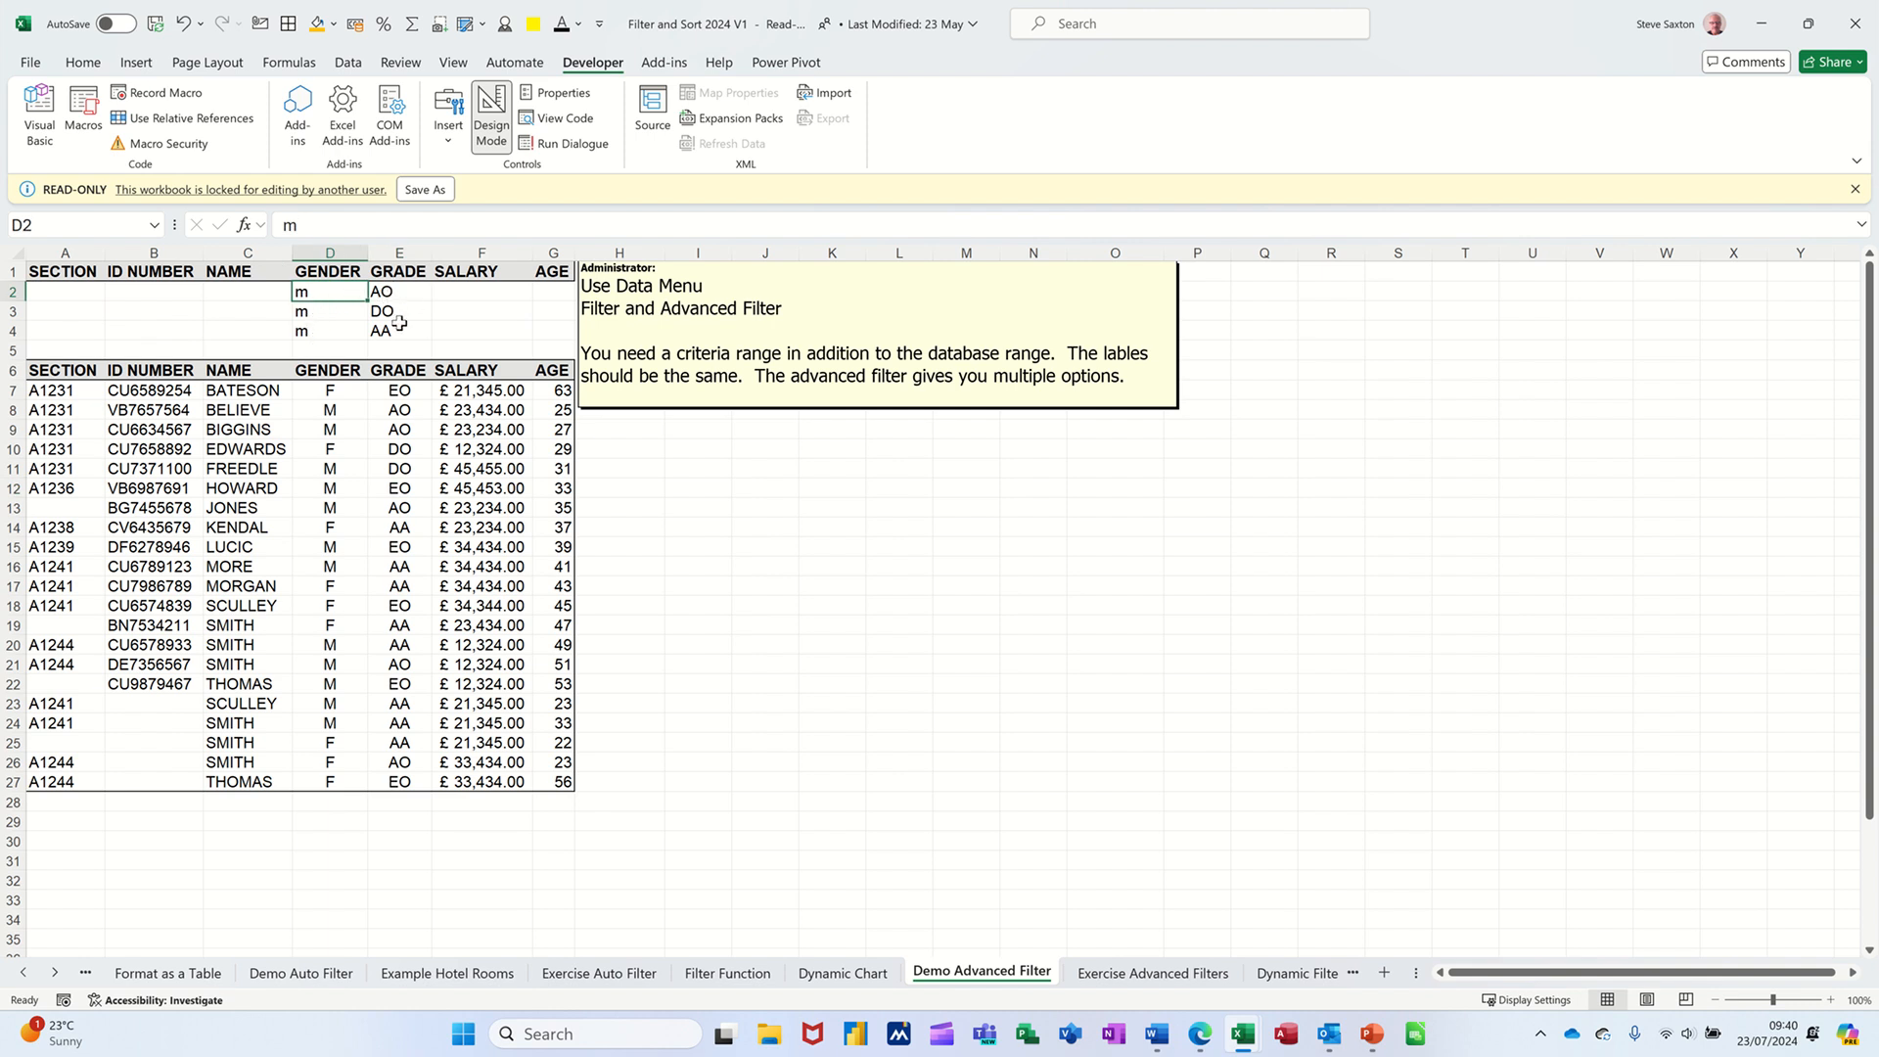
Apply an advanced filter in place to list range A6:G27 using criteria range A1:G4.
click(362, 445)
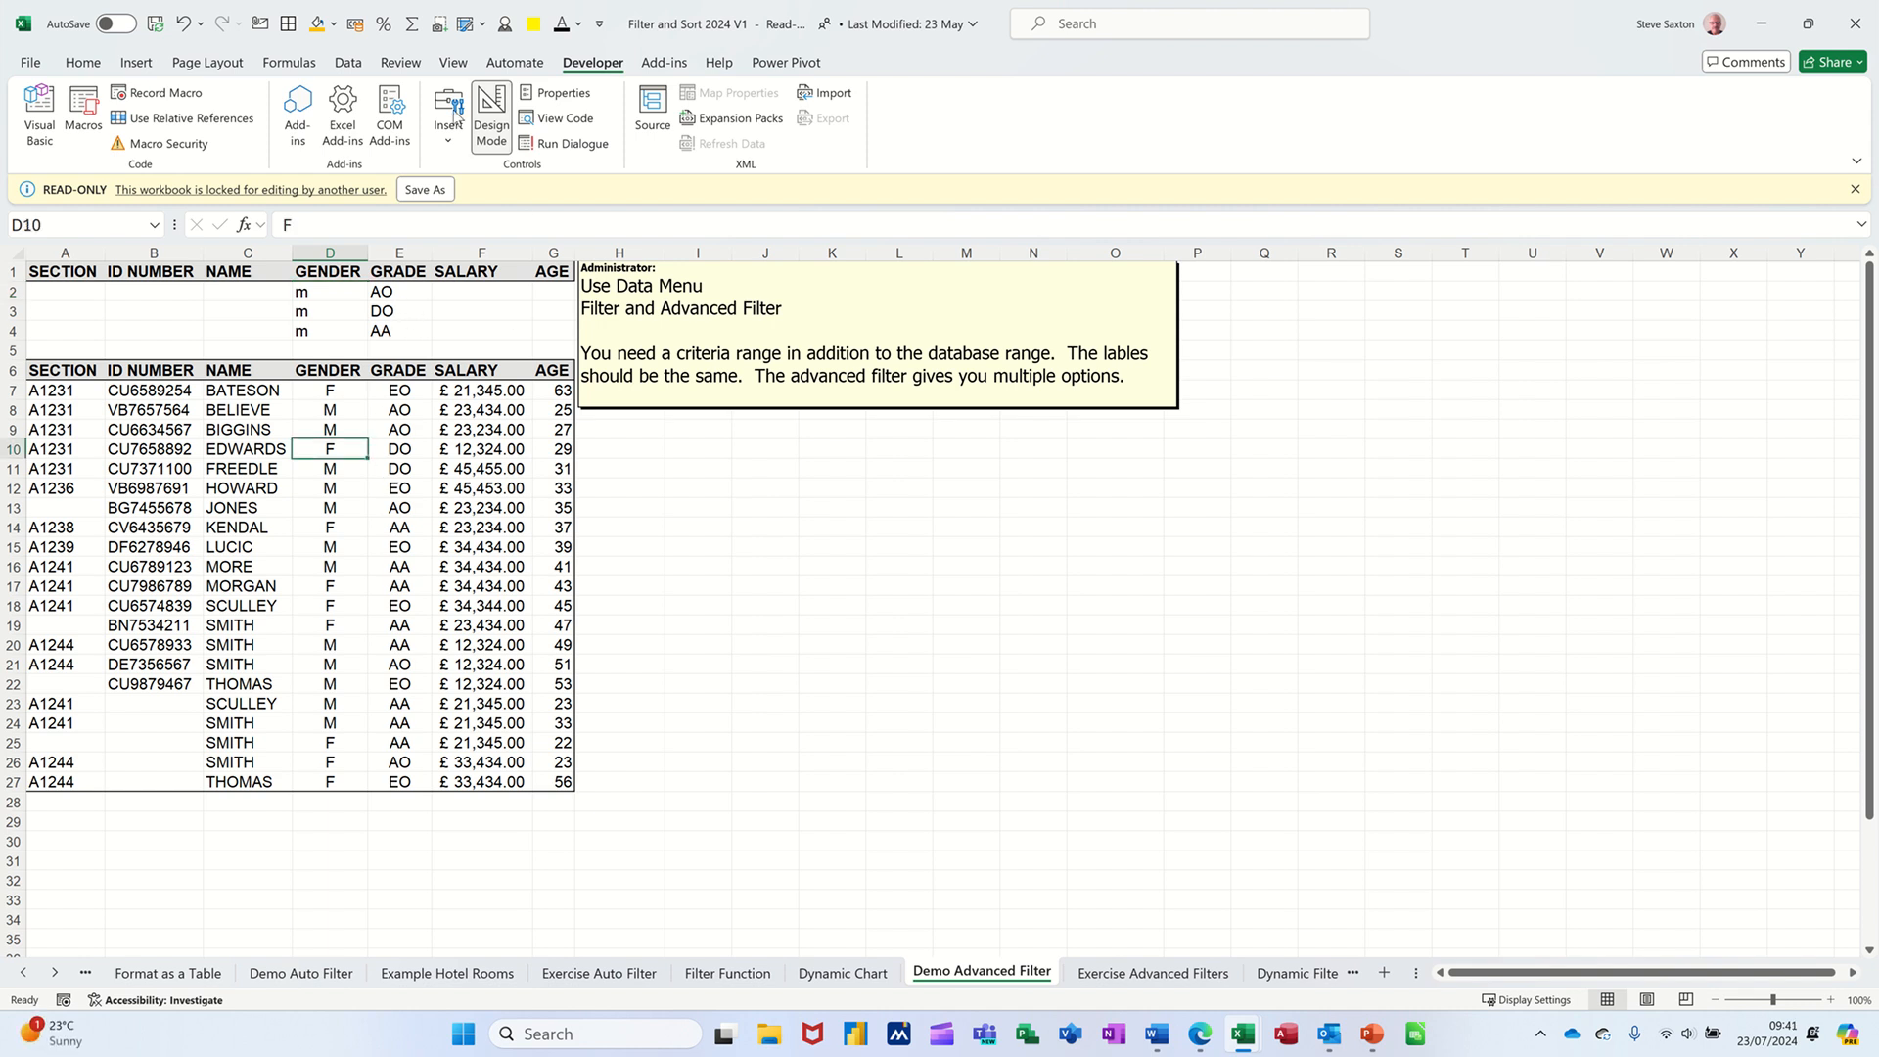
click(349, 65)
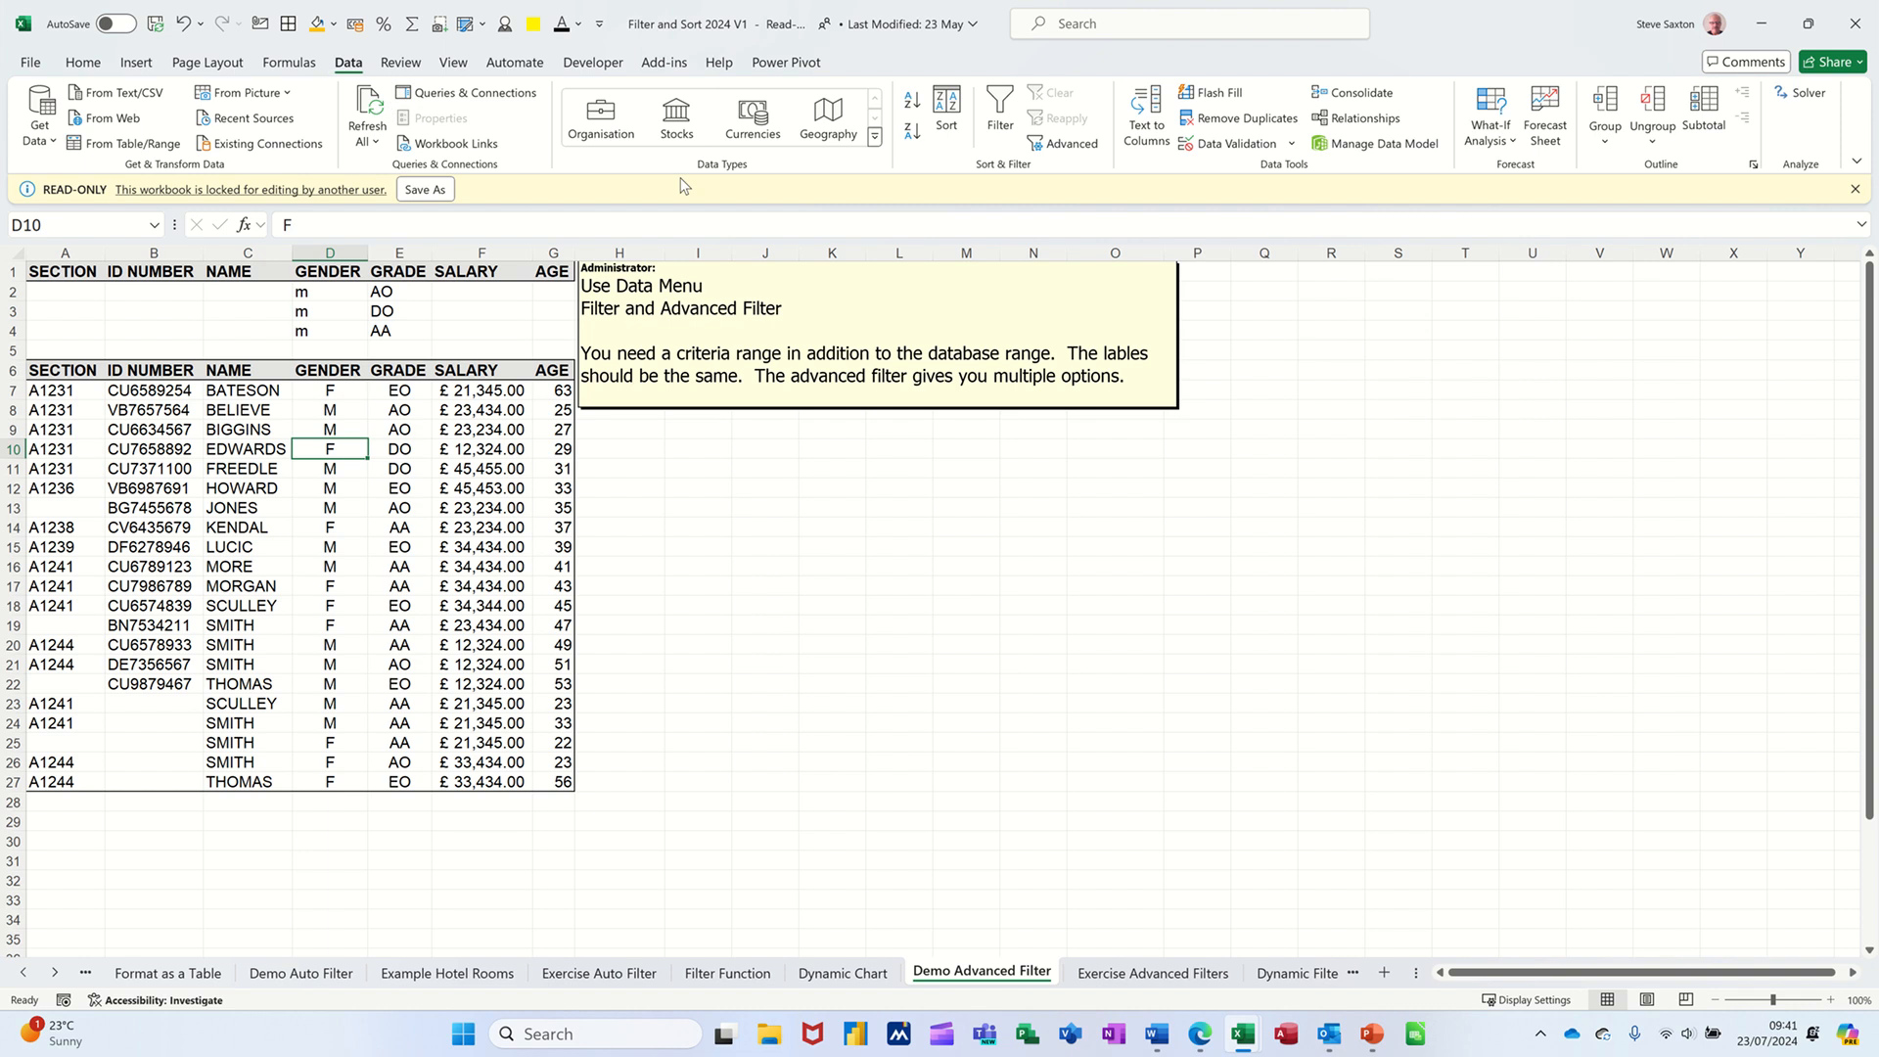
click(1059, 147)
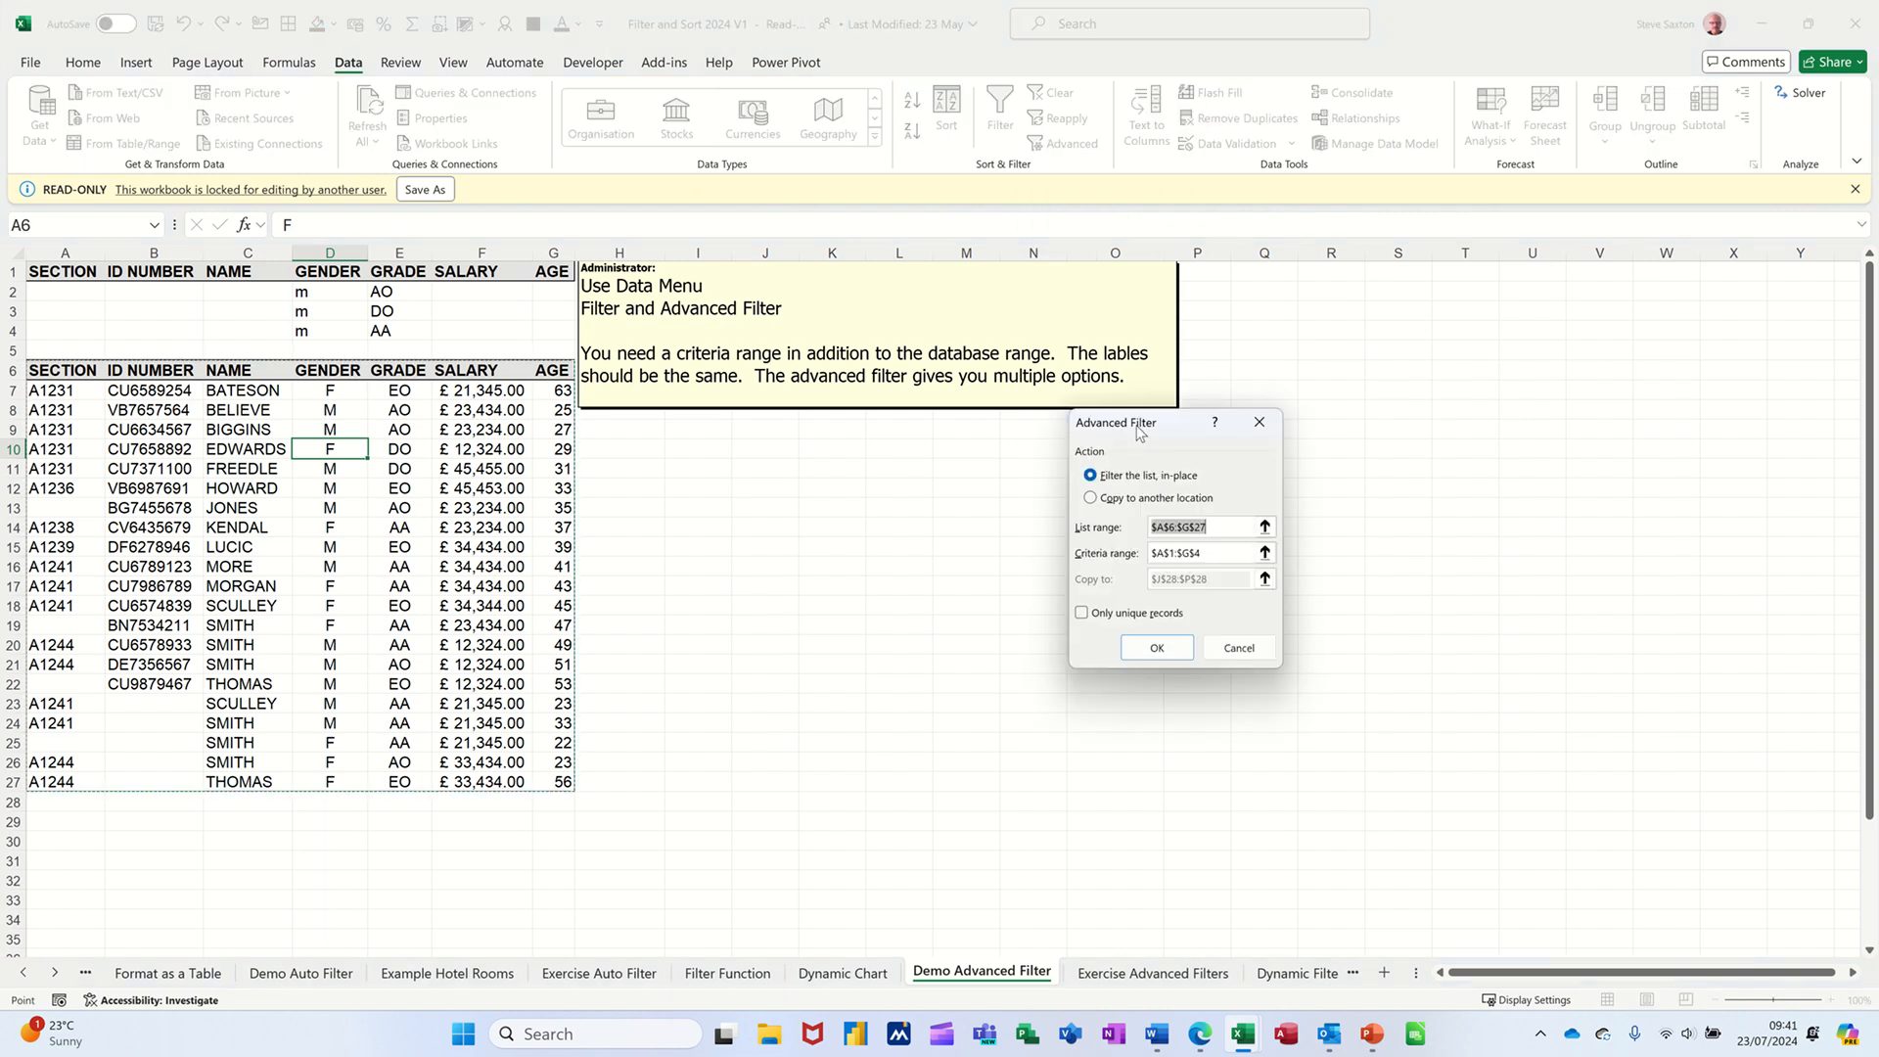
drag(1126, 430, 778, 439)
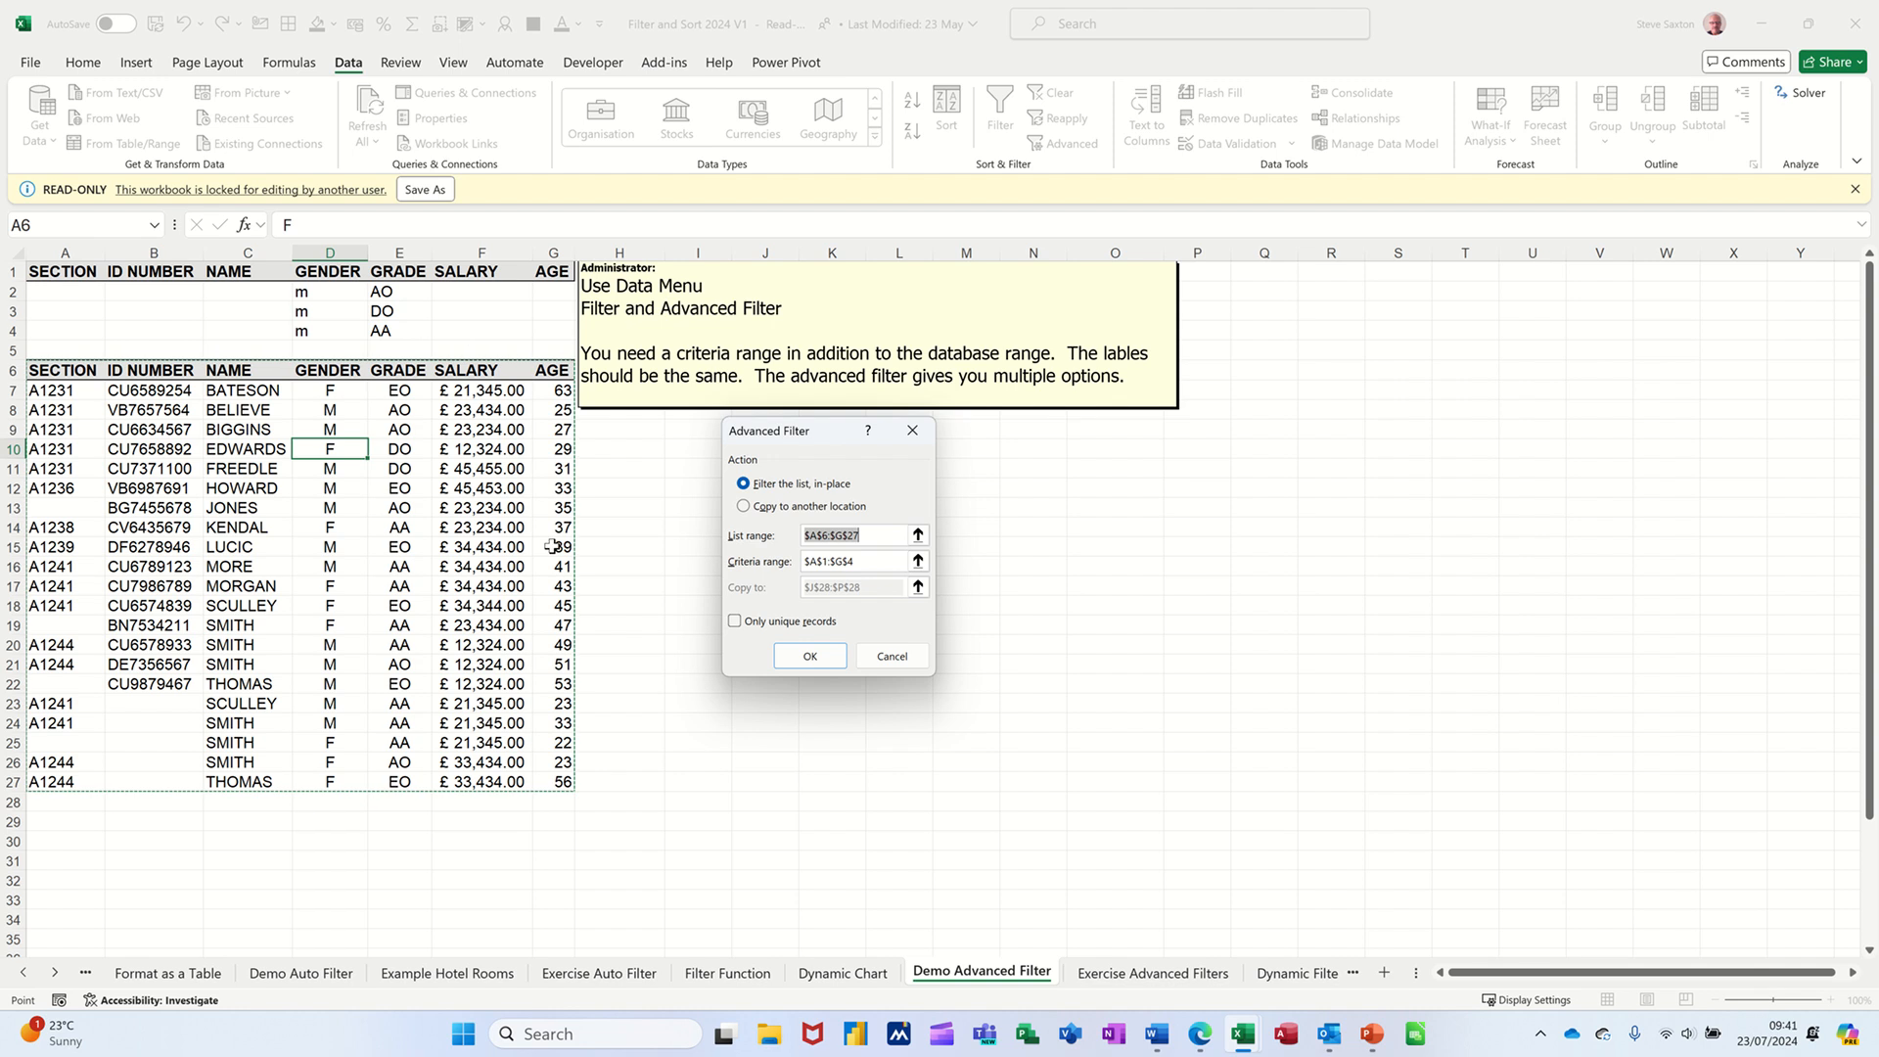
click(809, 656)
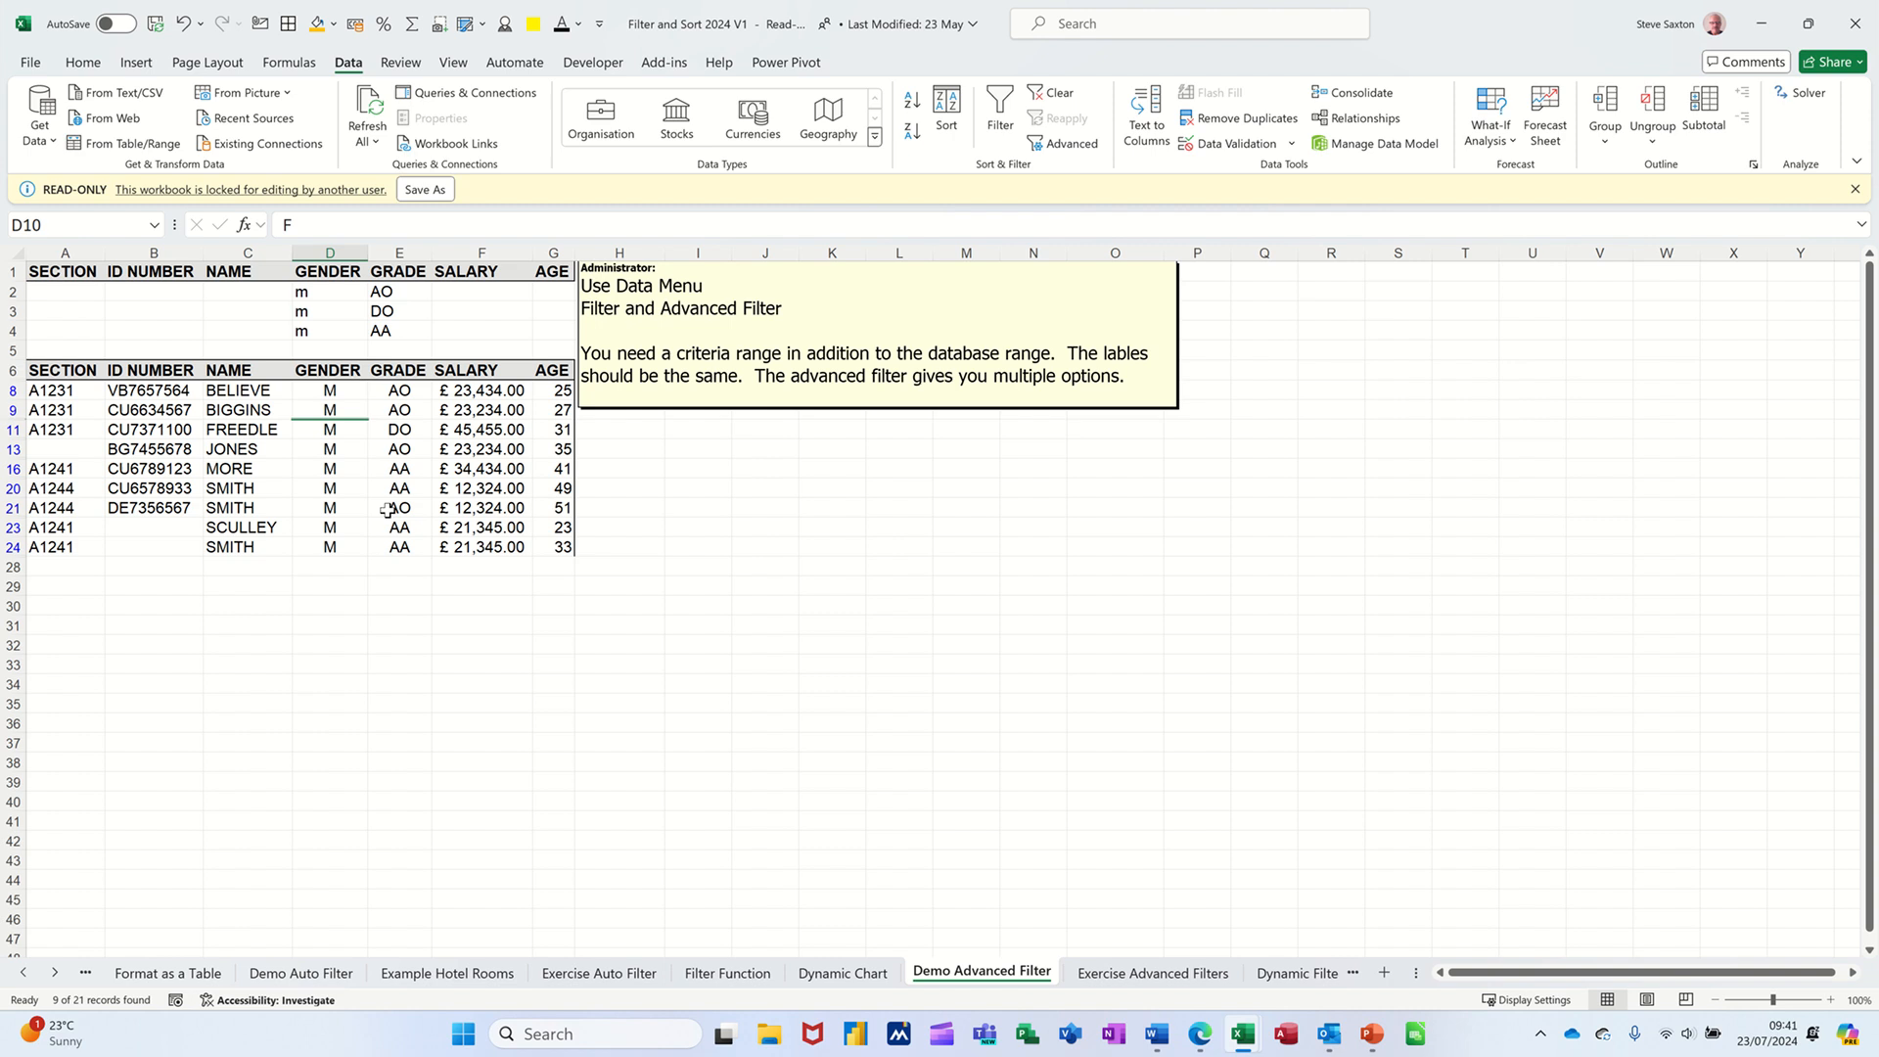
Enter the age criterion >30 in G2, G3 and G4 of the criteria range.
click(545, 292)
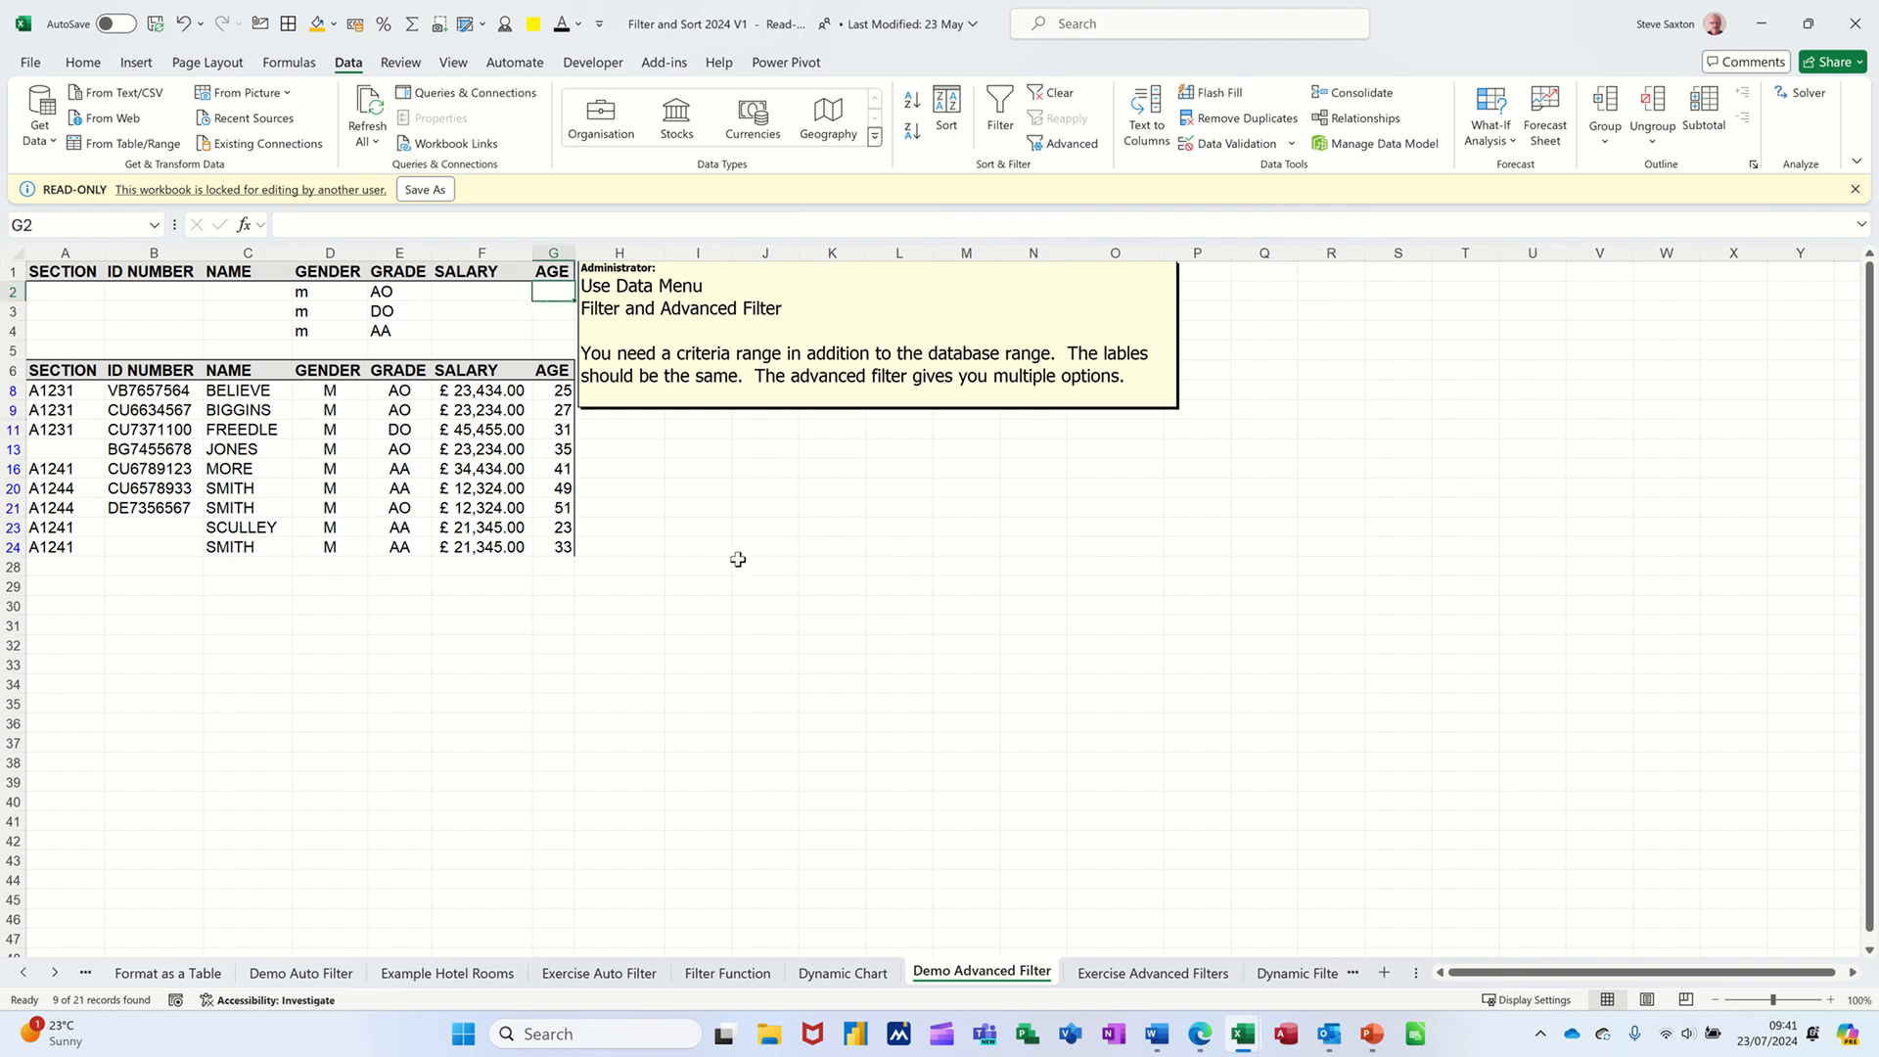
text(>30)
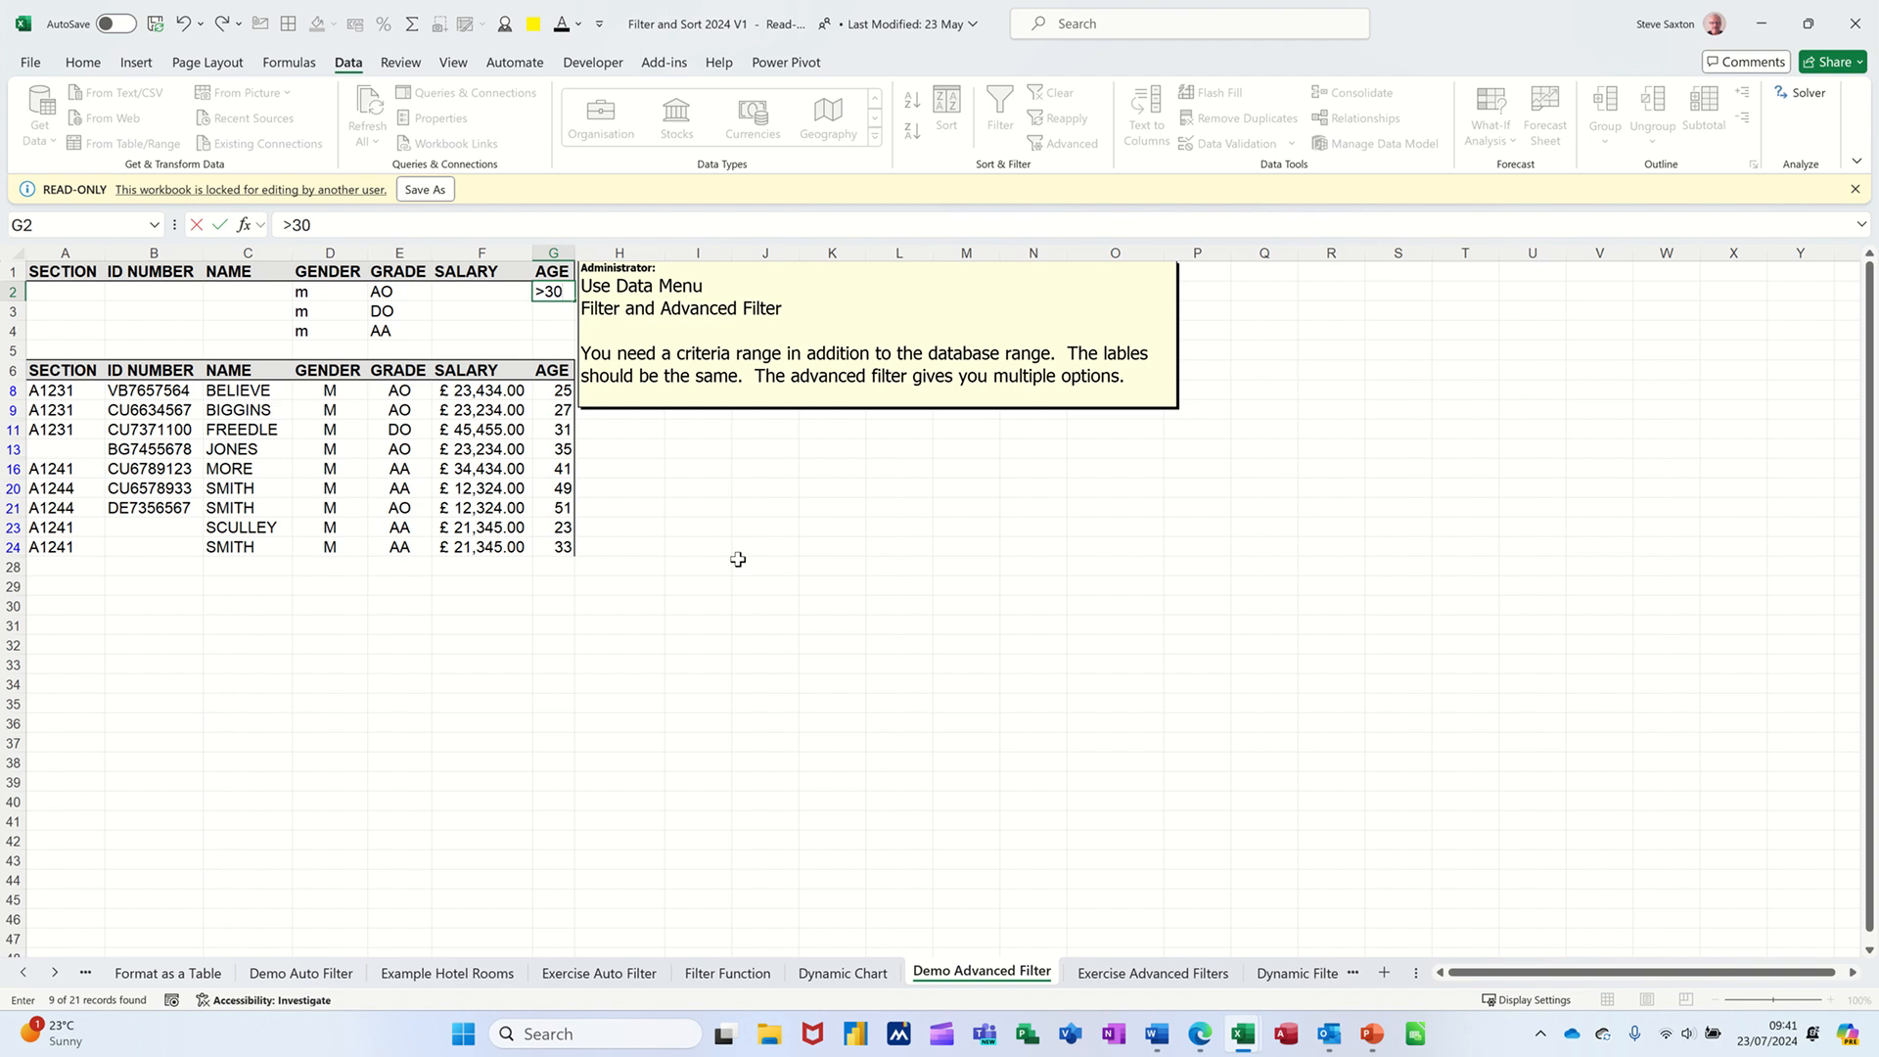
key(Return)
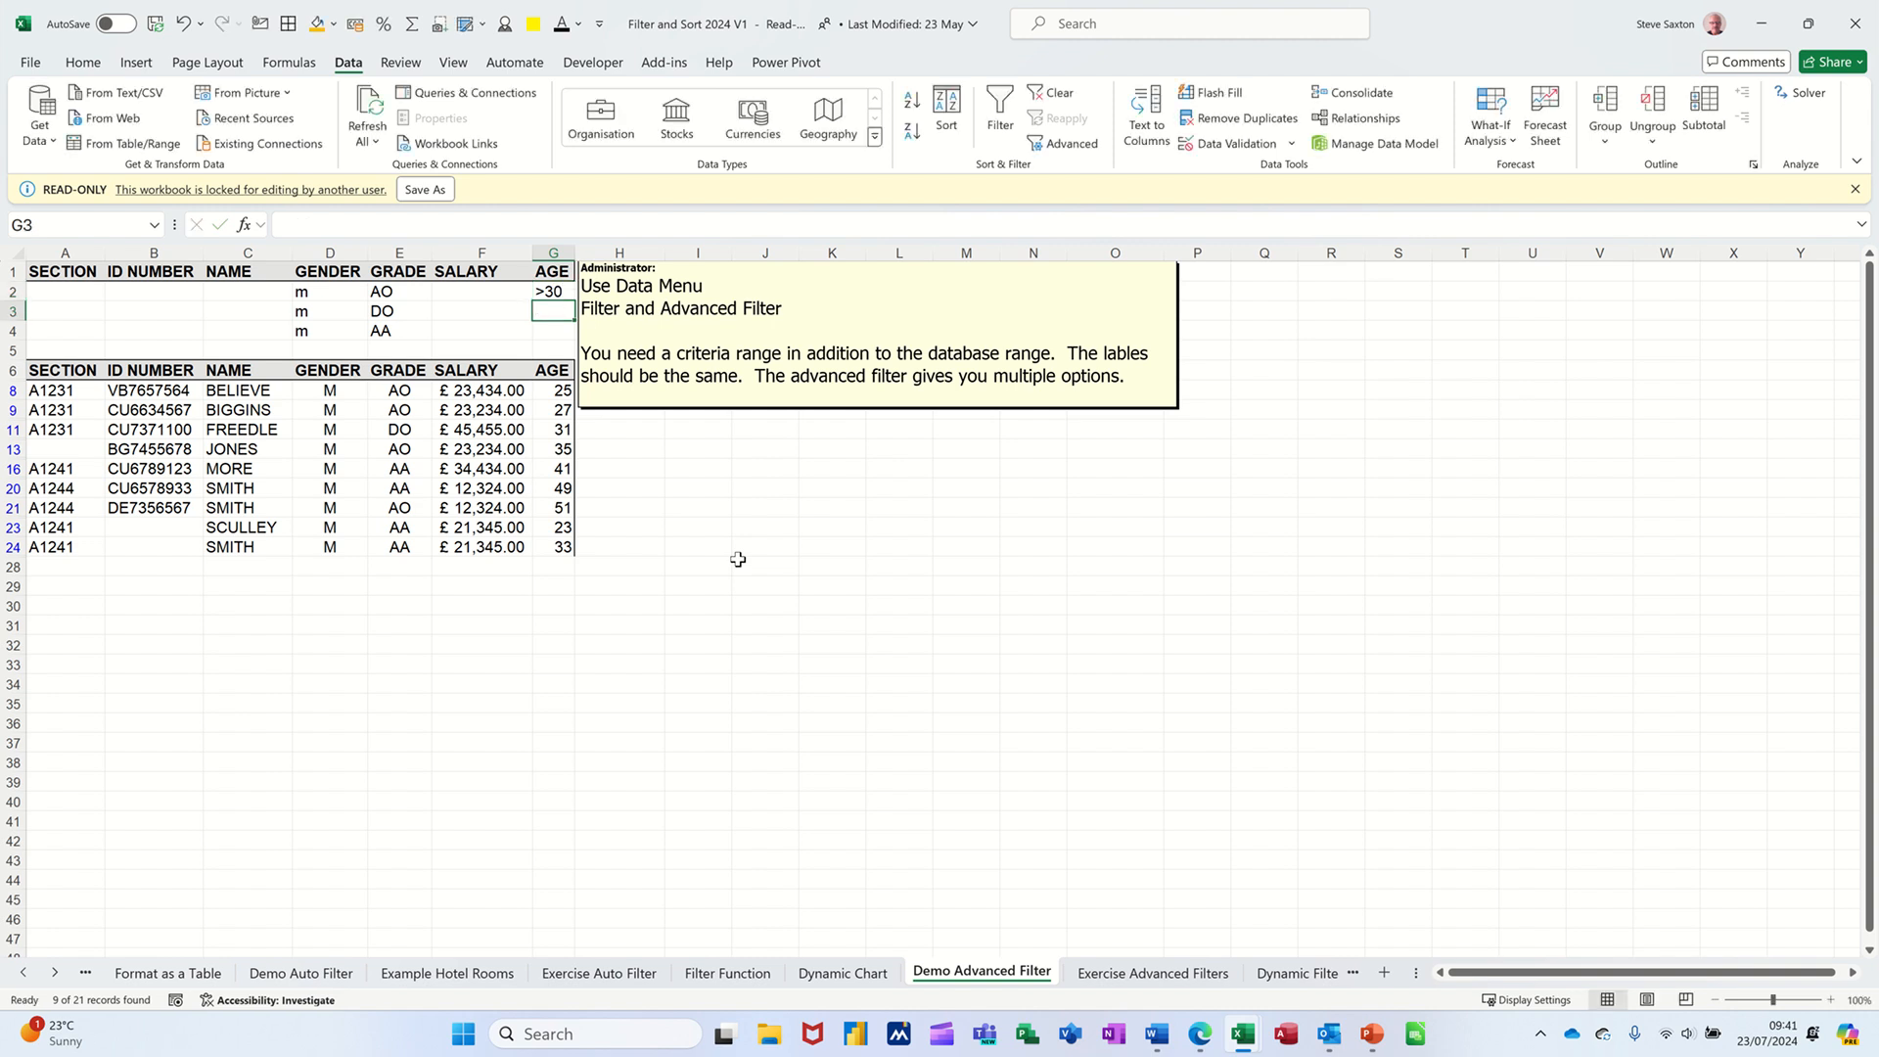
text(>30)
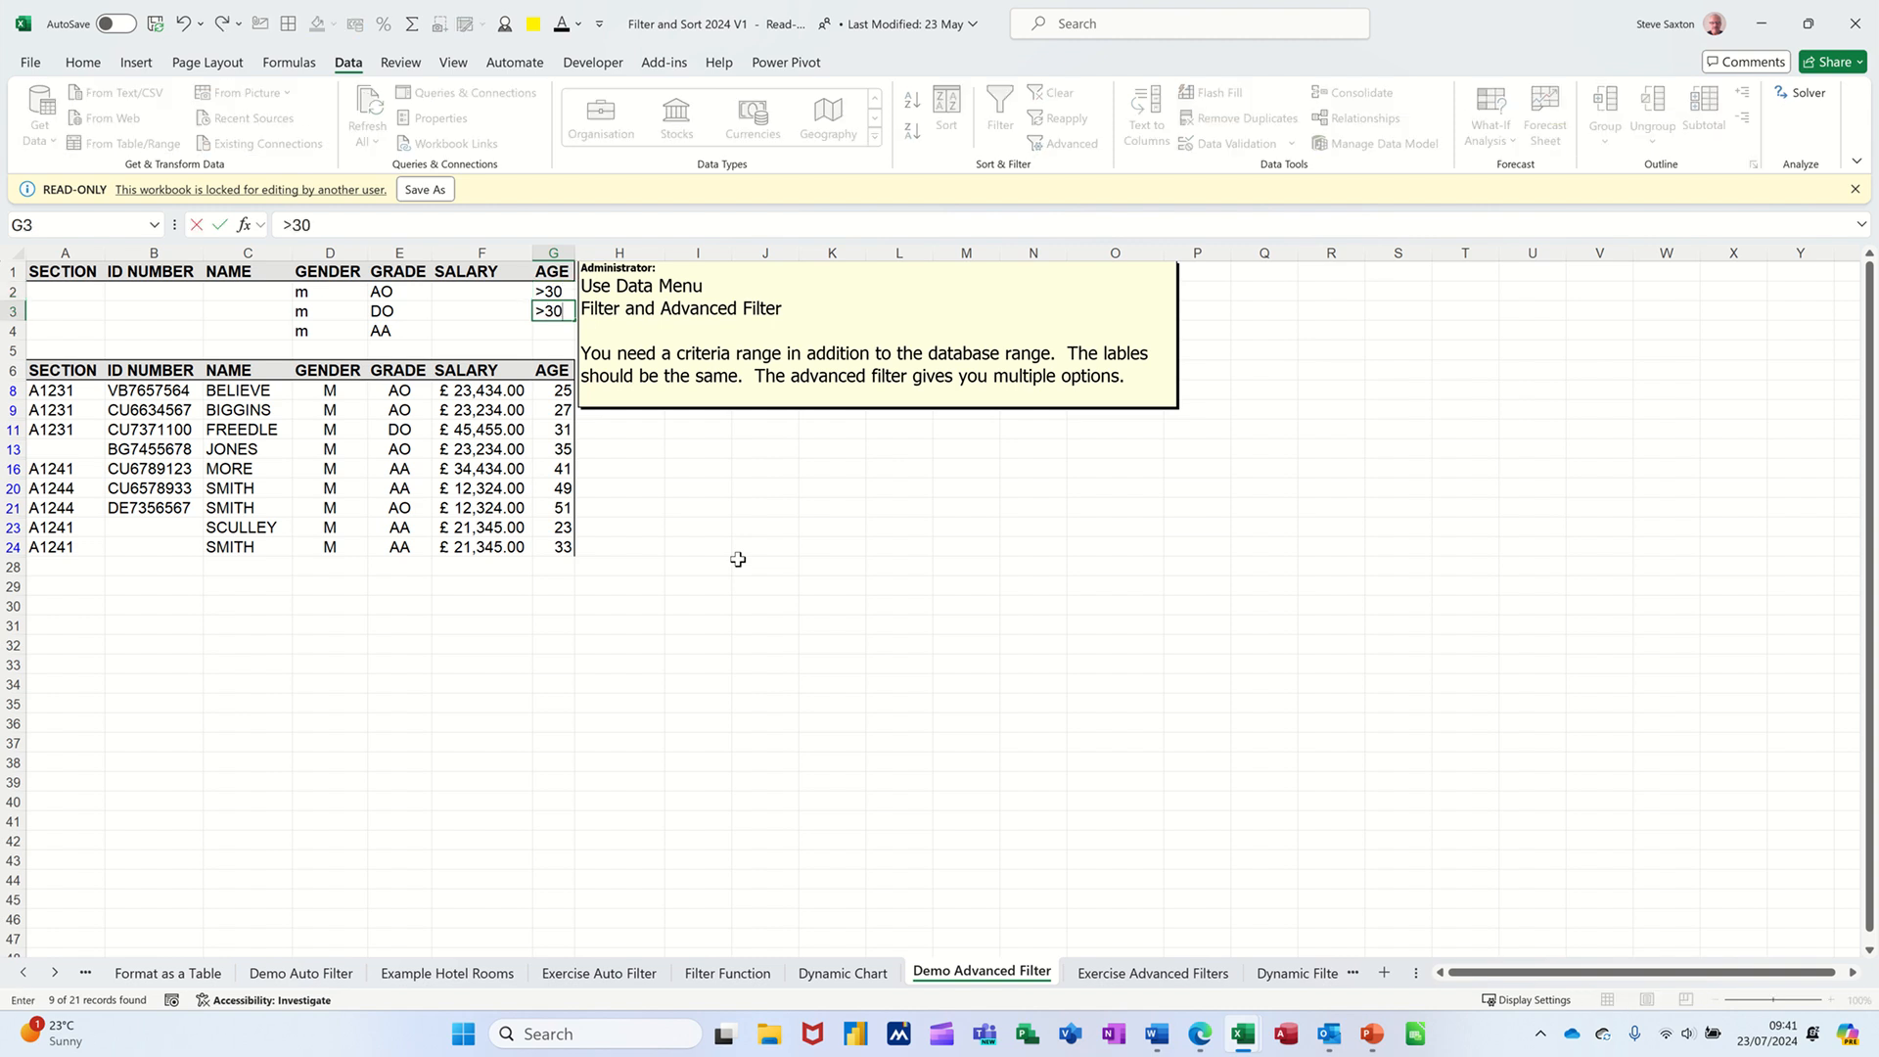
key(Return)
text(>30)
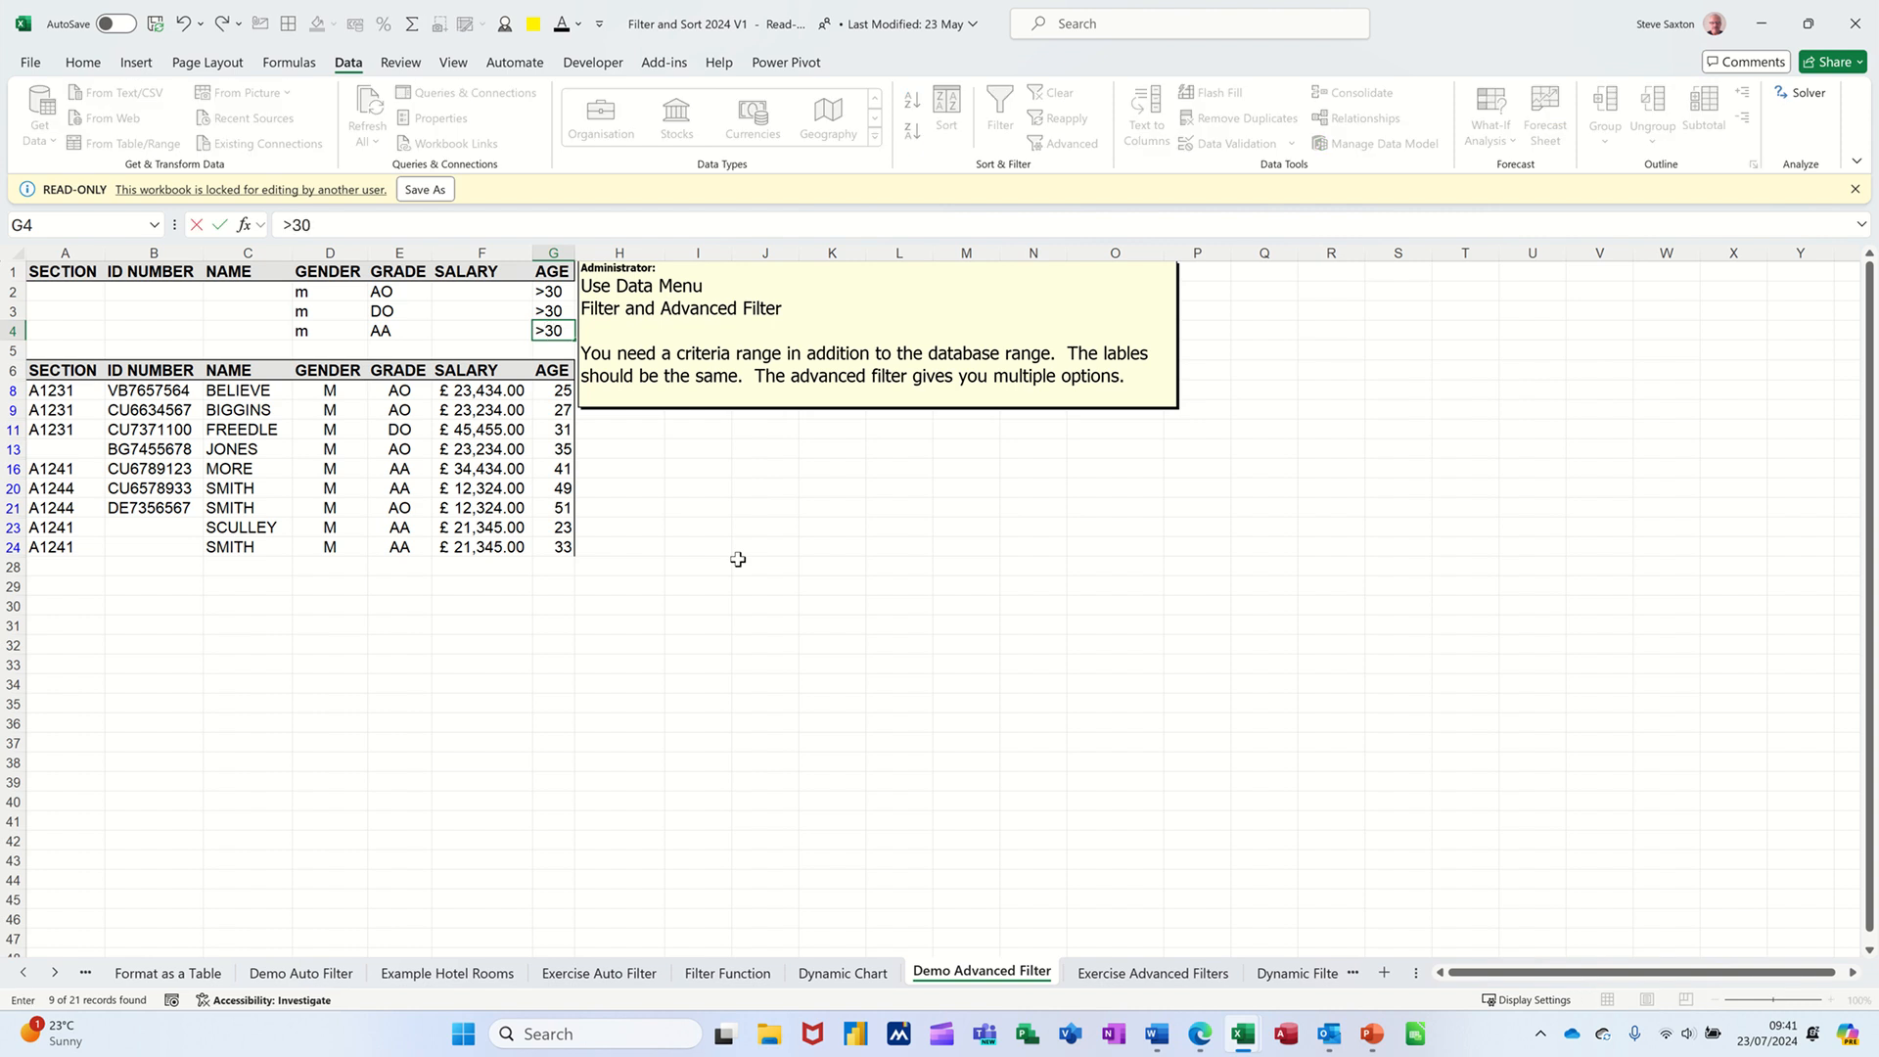
key(Return)
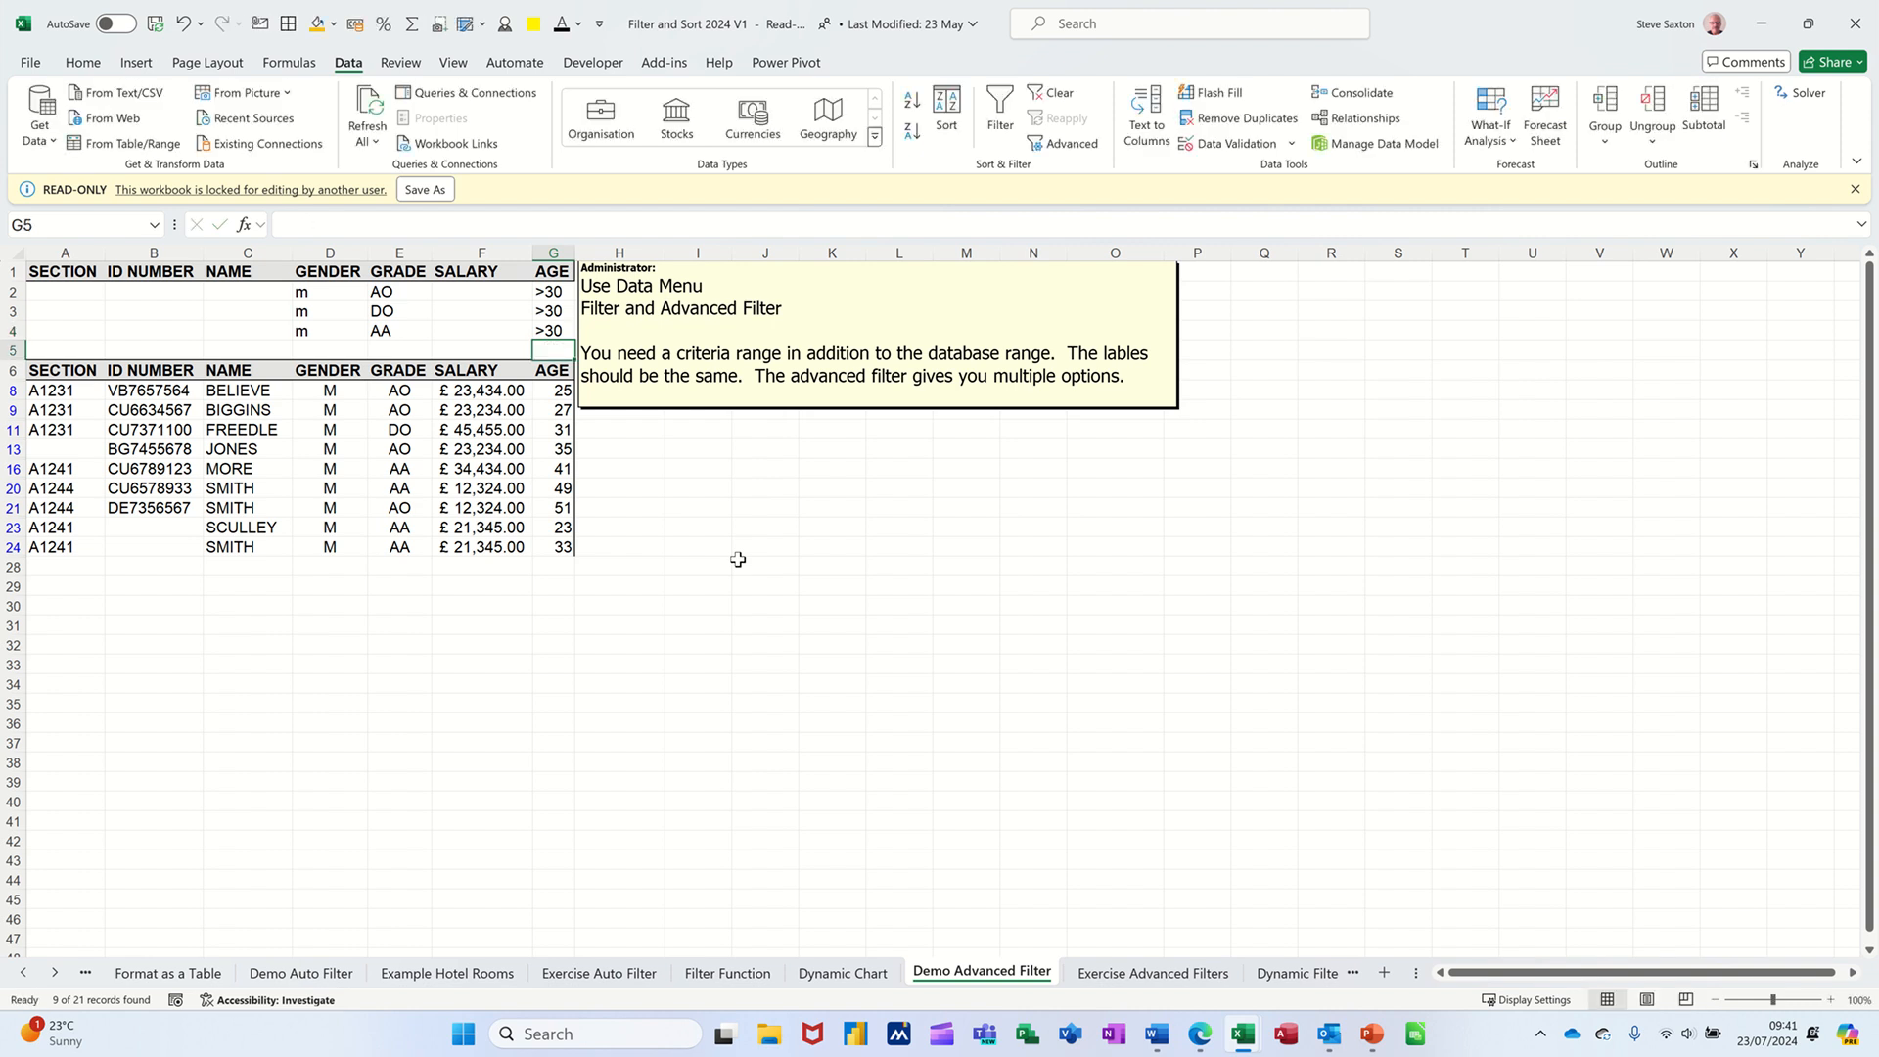
Reapply the in-place advanced filter with criteria range A1:G4, and clear the filter to show all records.
click(435, 450)
click(1062, 143)
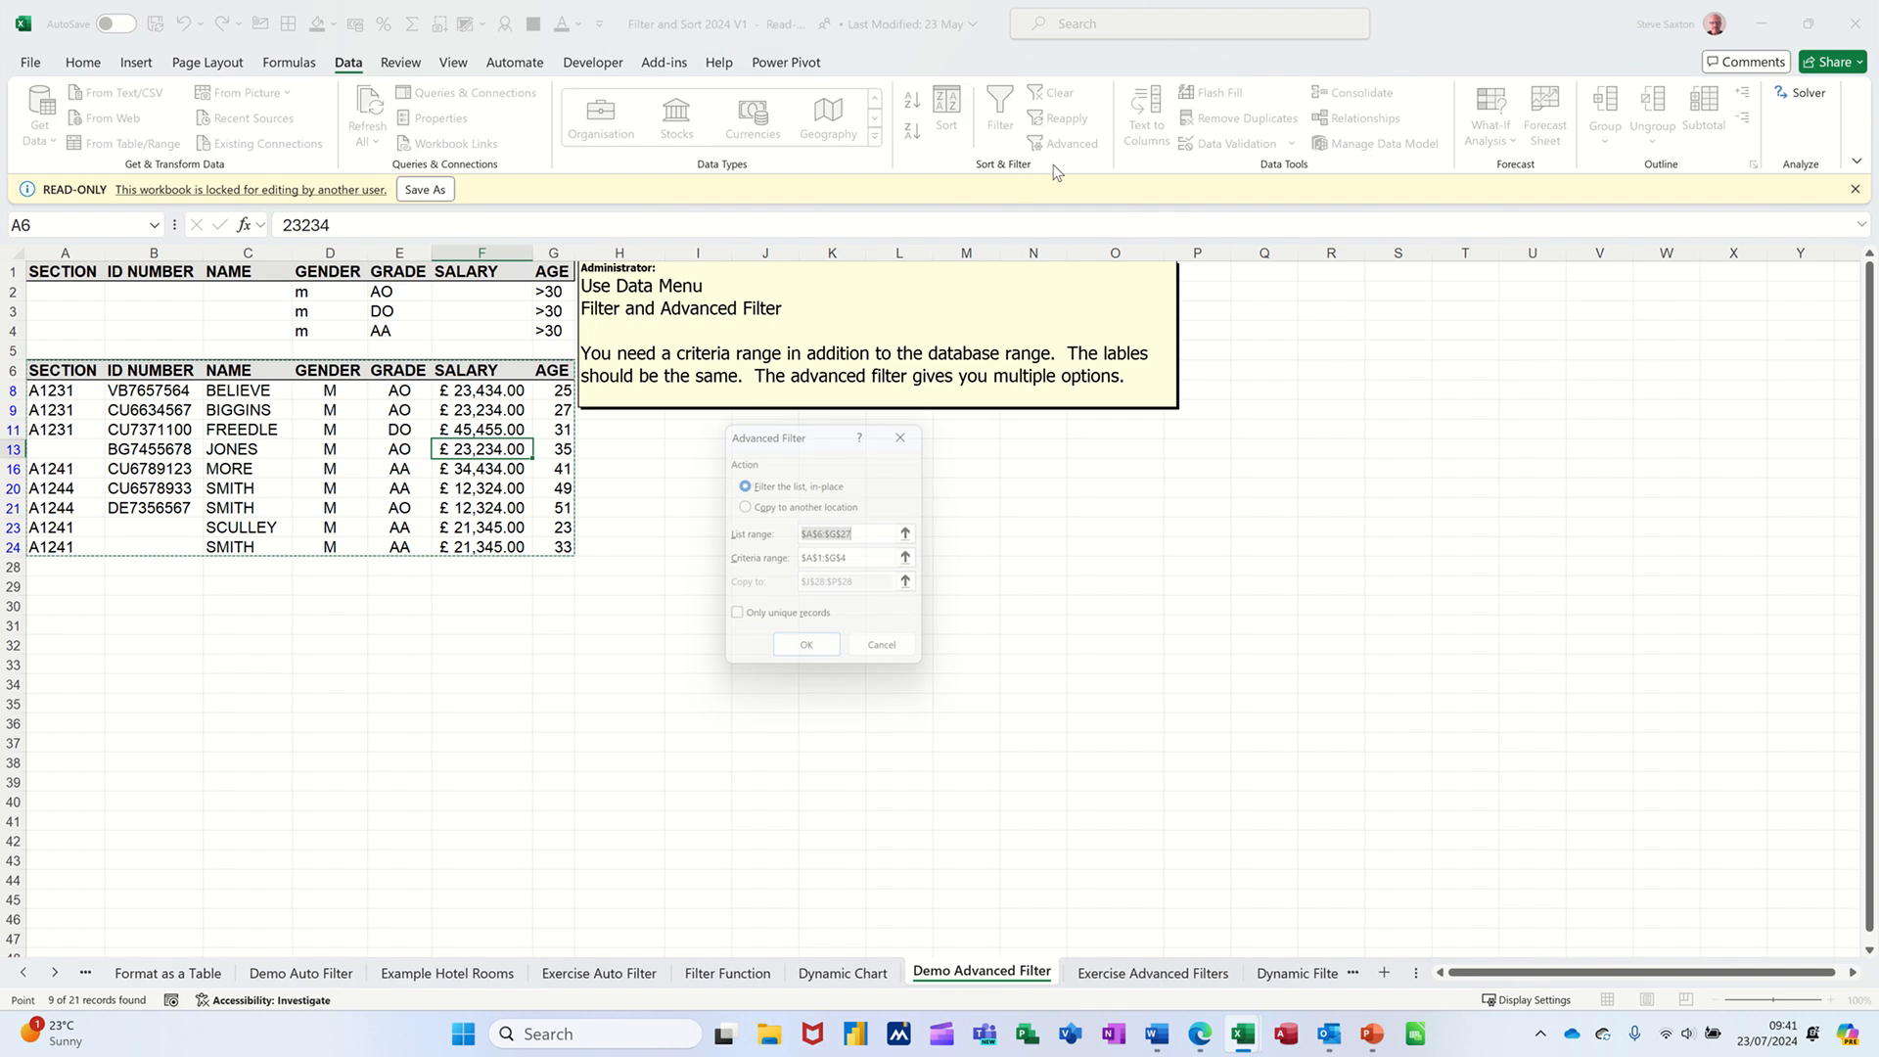
click(810, 658)
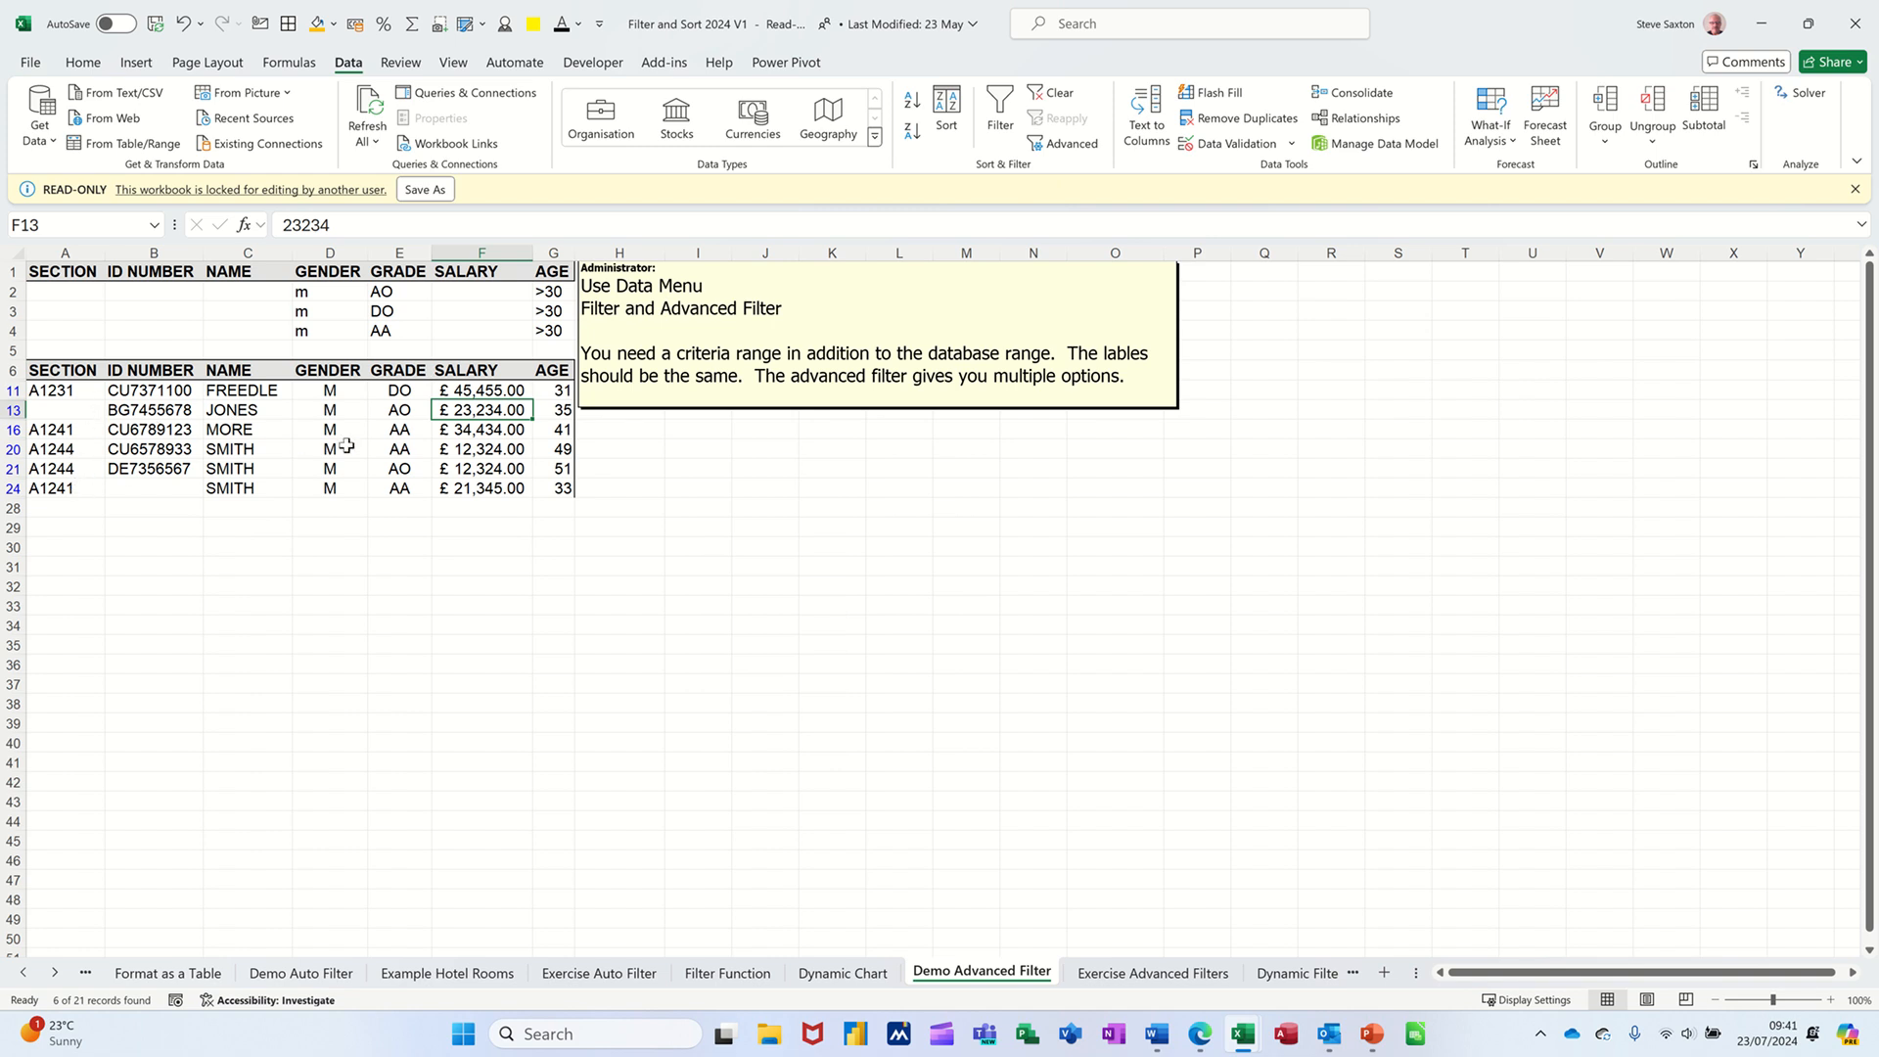
click(1070, 99)
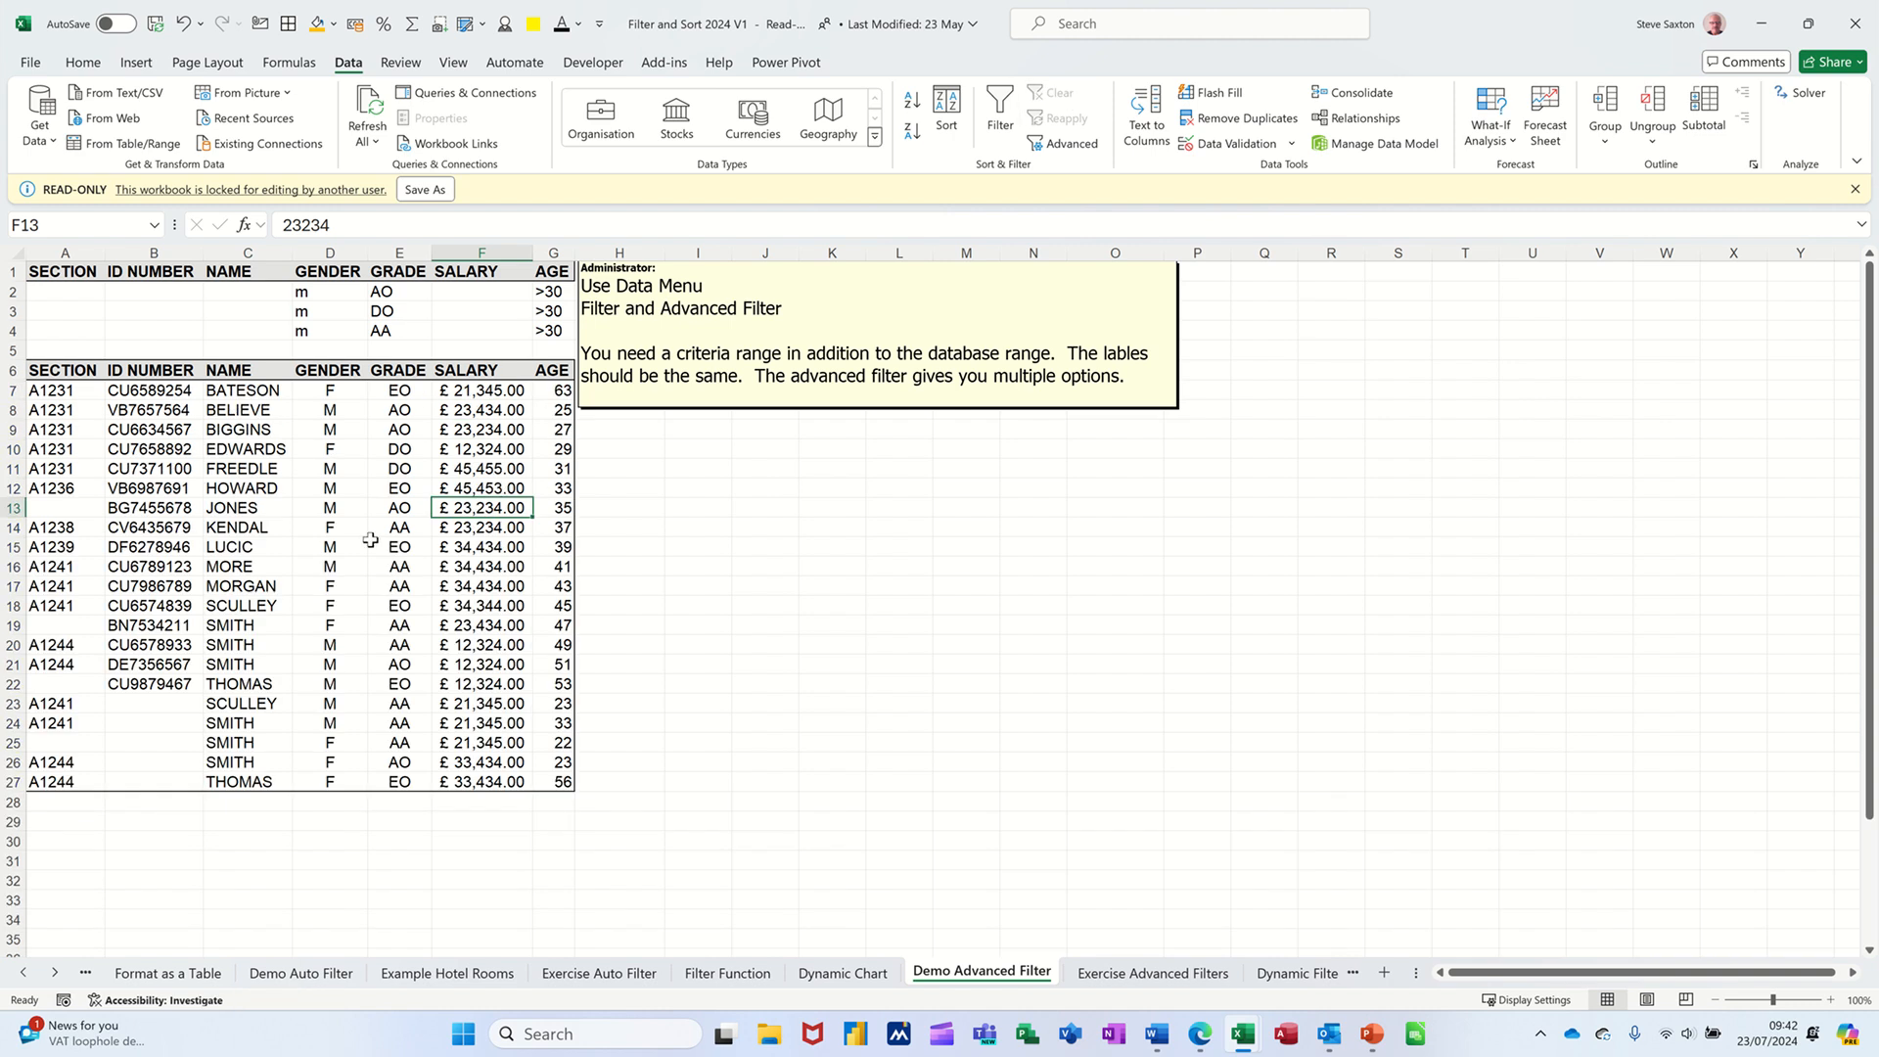
Run the advanced filter on A6:G27 with criteria A1:G4, copying the matching records to J28:P28, and inspect the extract.
click(1062, 144)
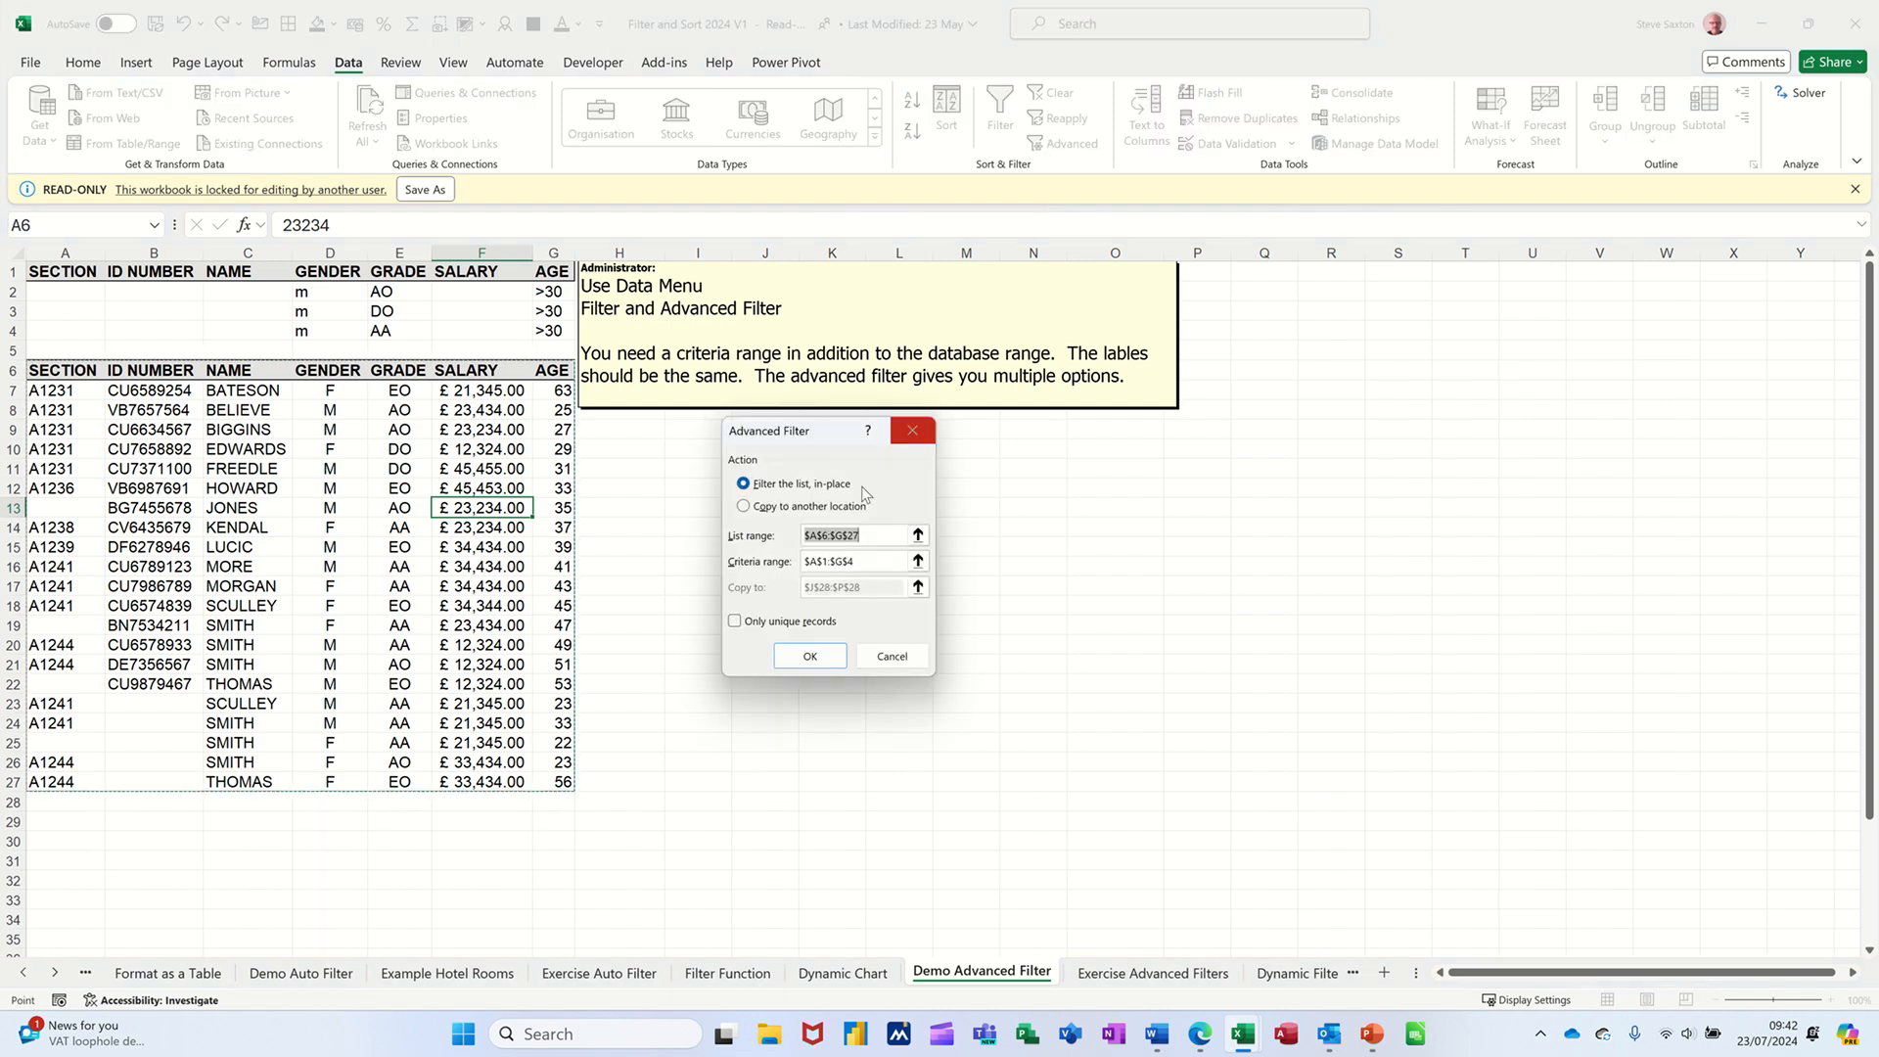
click(743, 506)
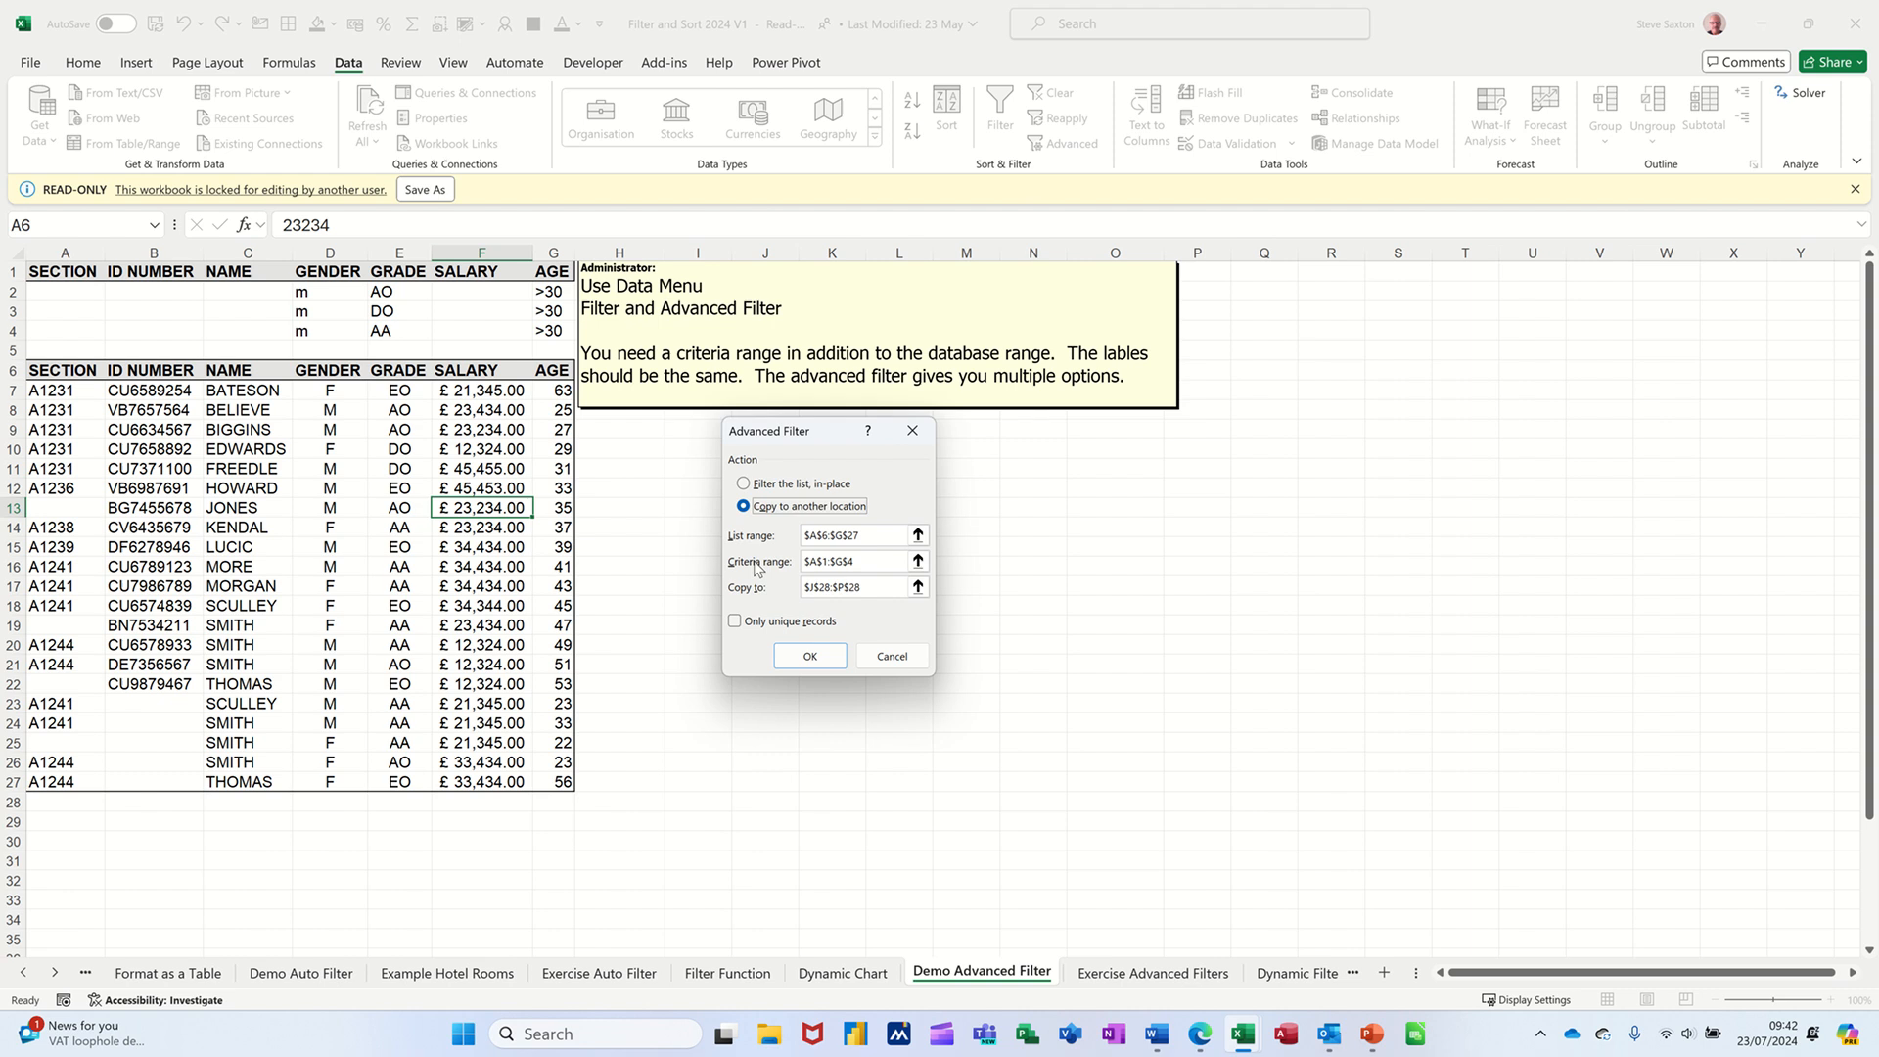
click(917, 587)
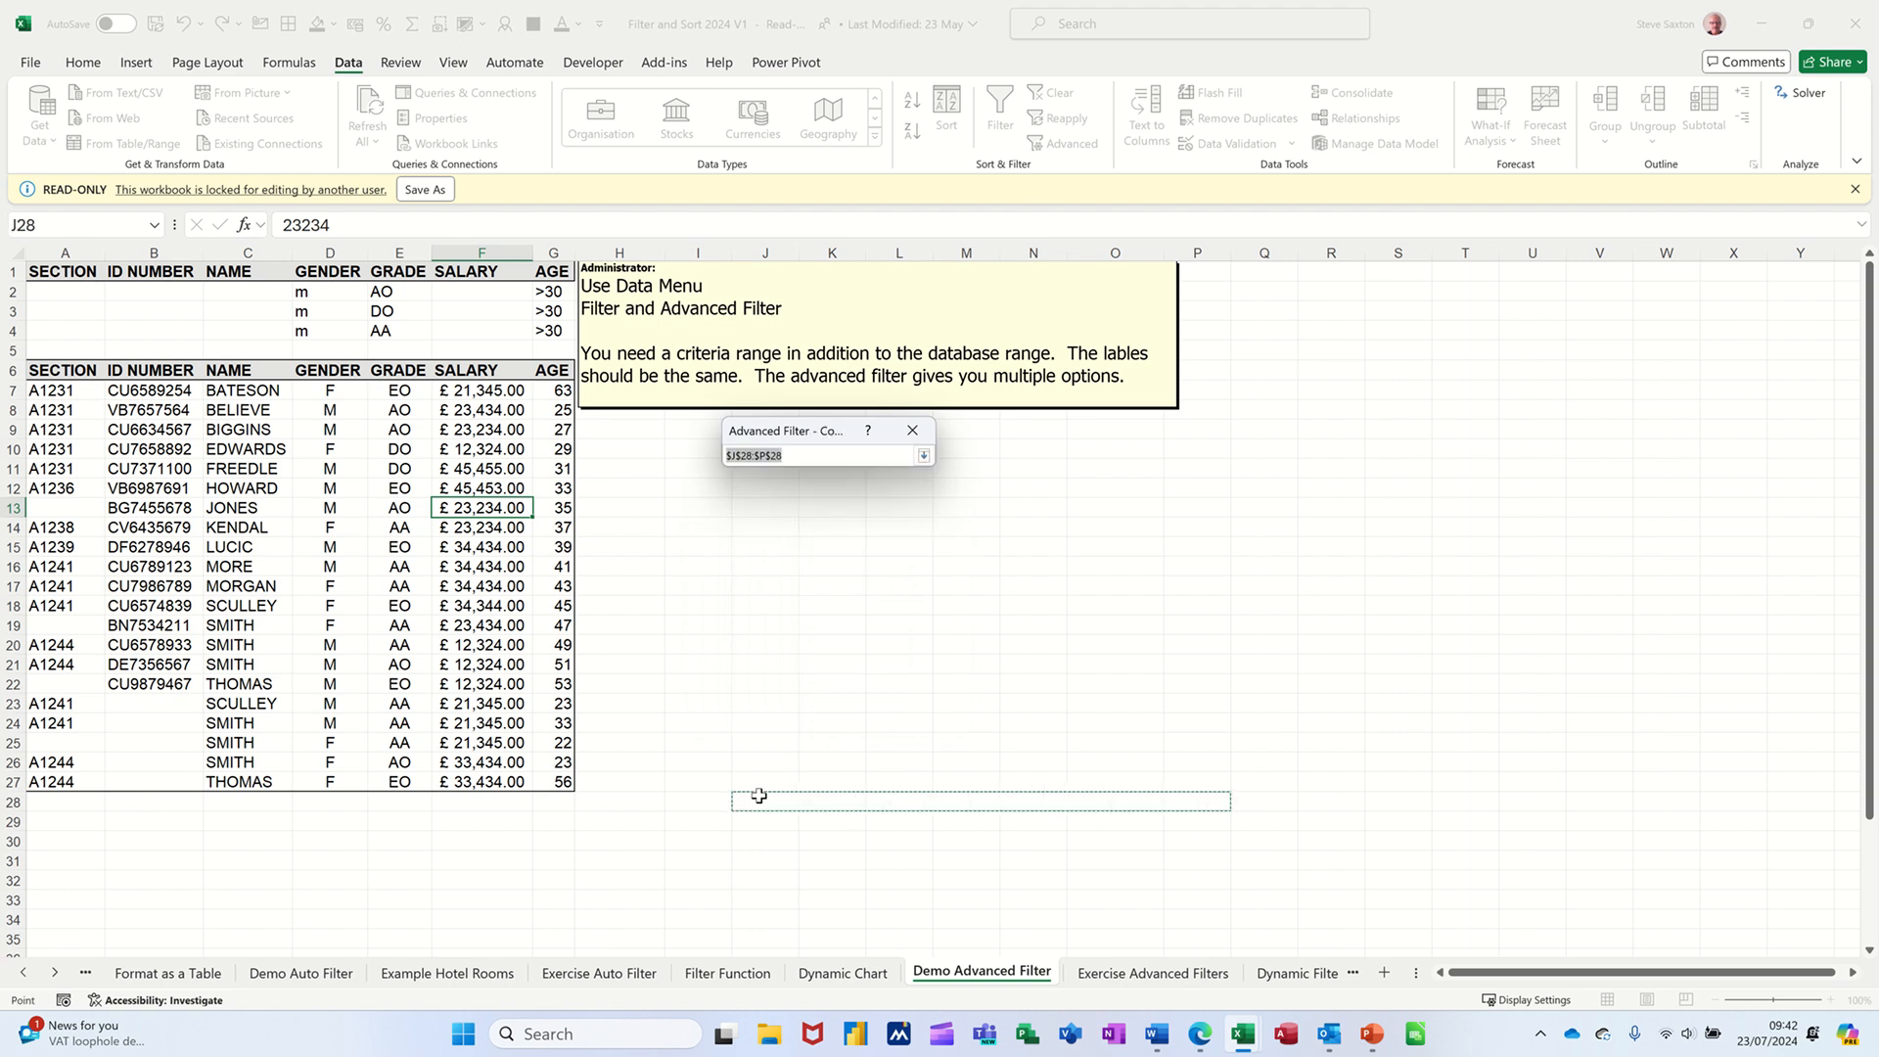
click(923, 455)
click(810, 657)
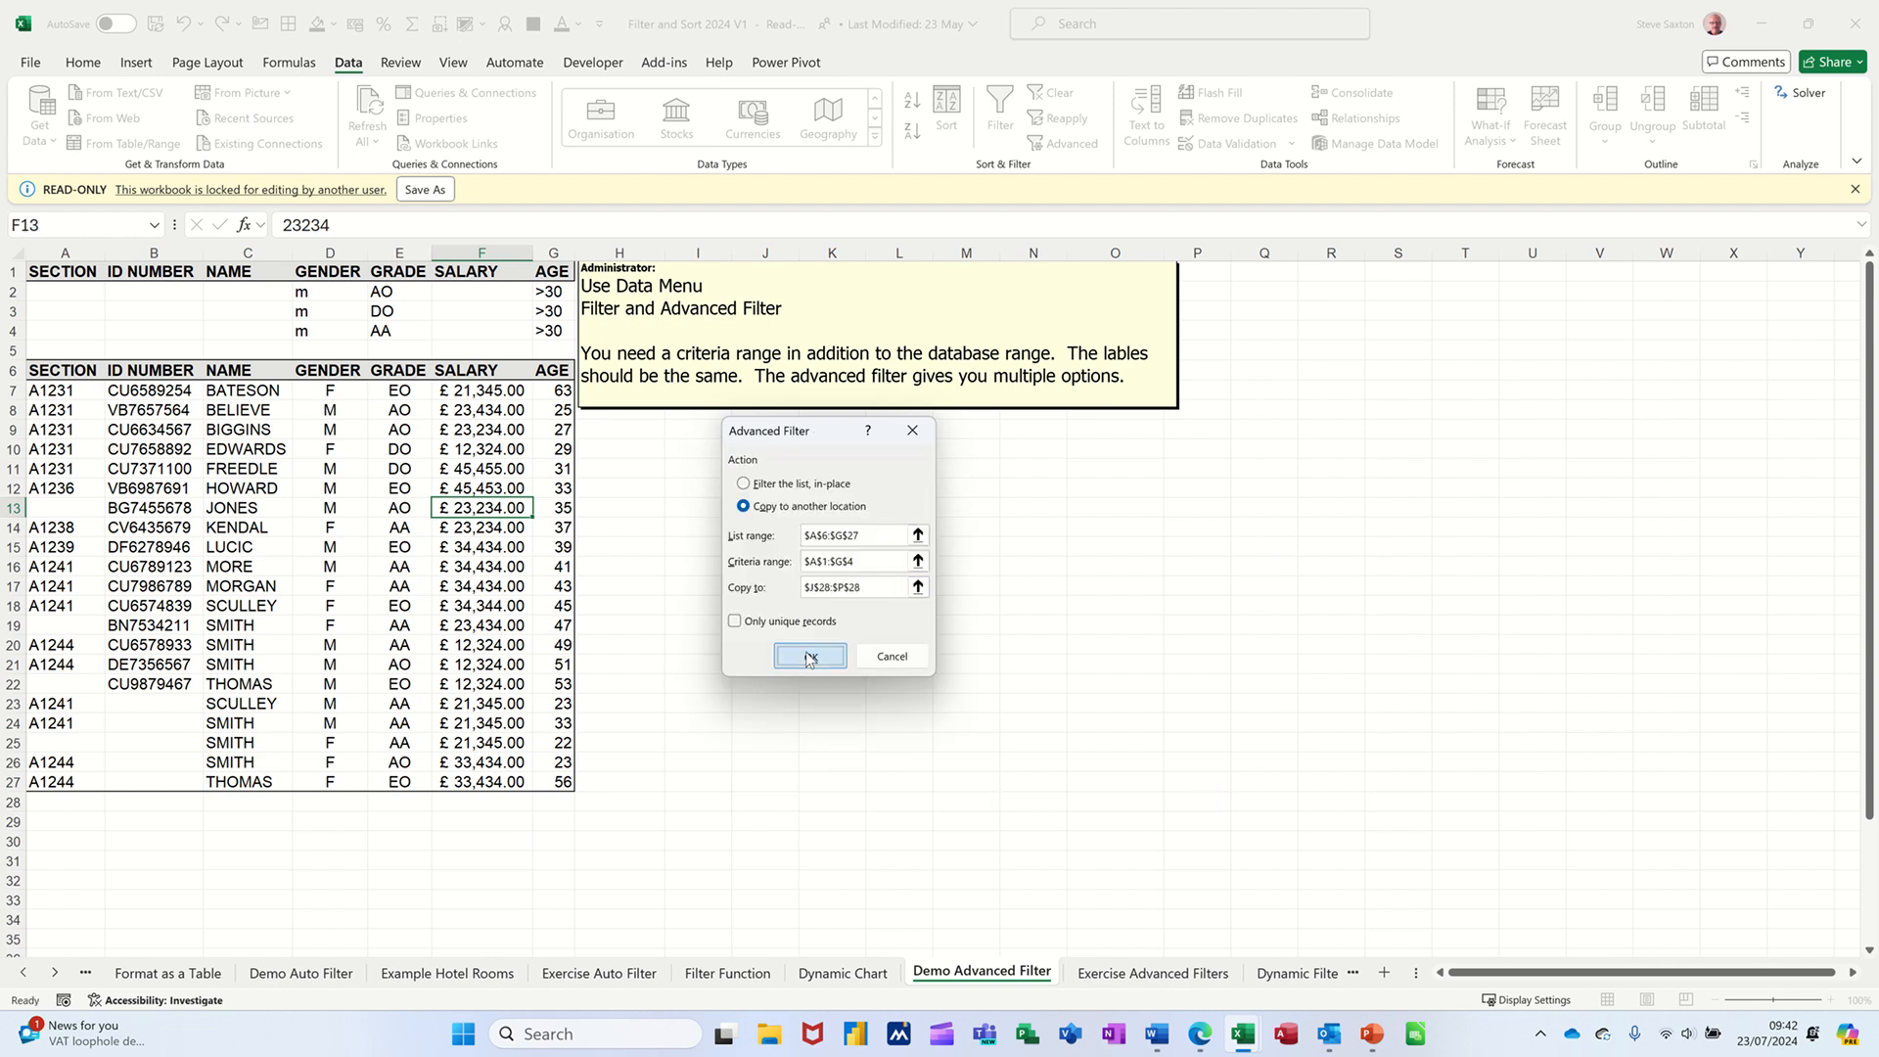
scroll(830, 776, down, 3)
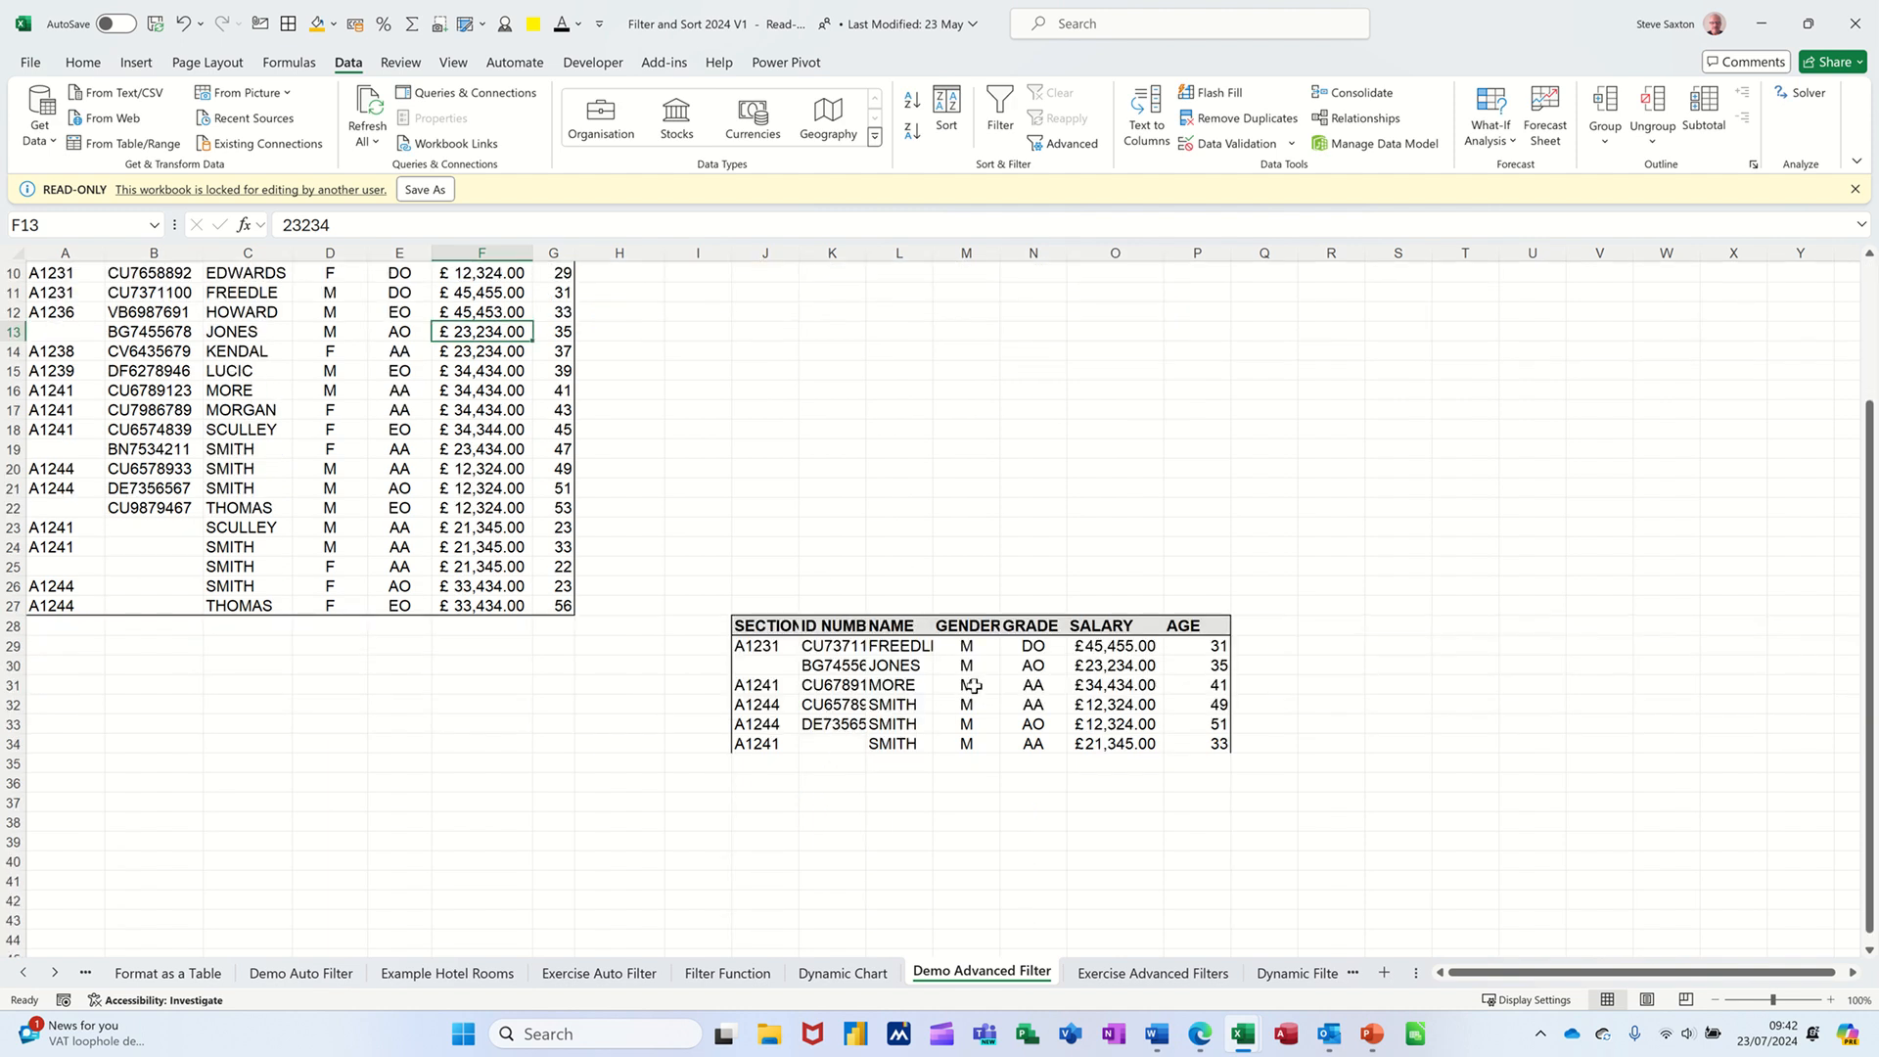
scroll(863, 739, up, 3)
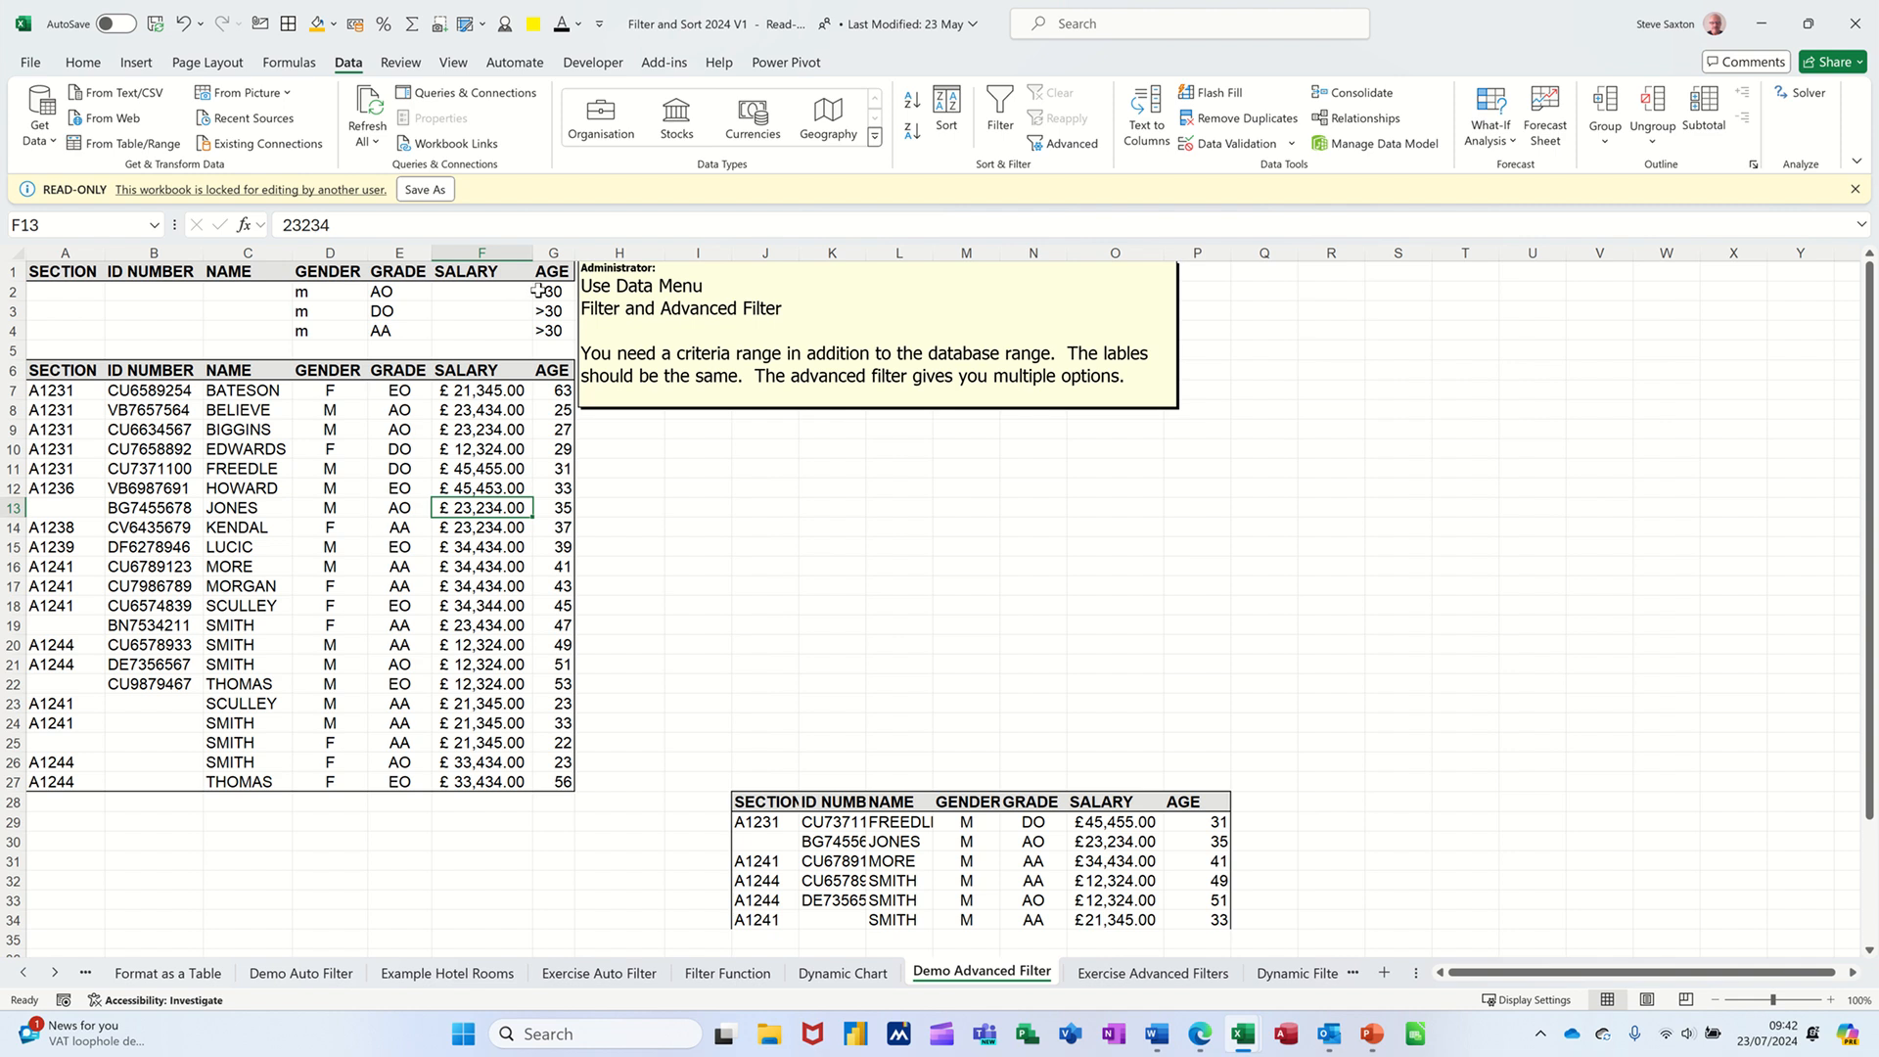
Delete the age, grade and gender criteria from rows 2 to 4 of the criteria range.
drag(528, 293, 535, 329)
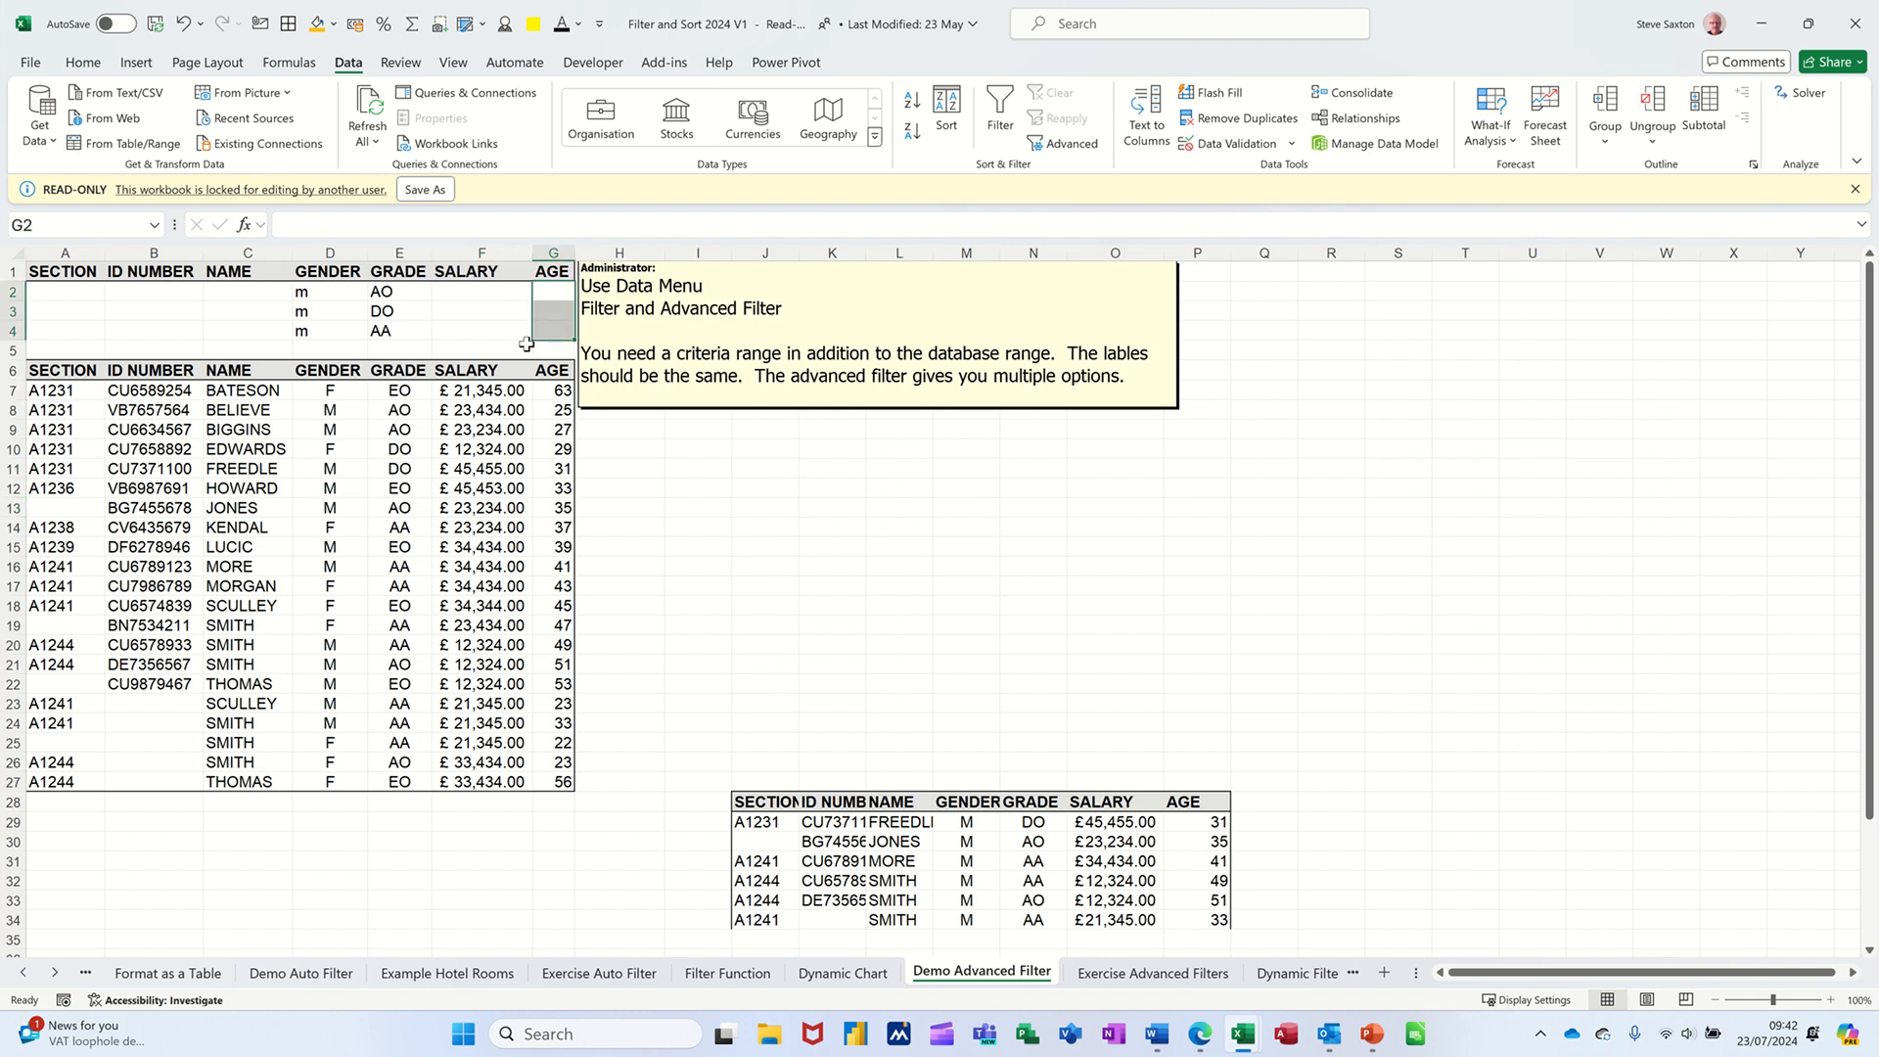
key(Delete)
drag(377, 291, 299, 331)
key(Delete)
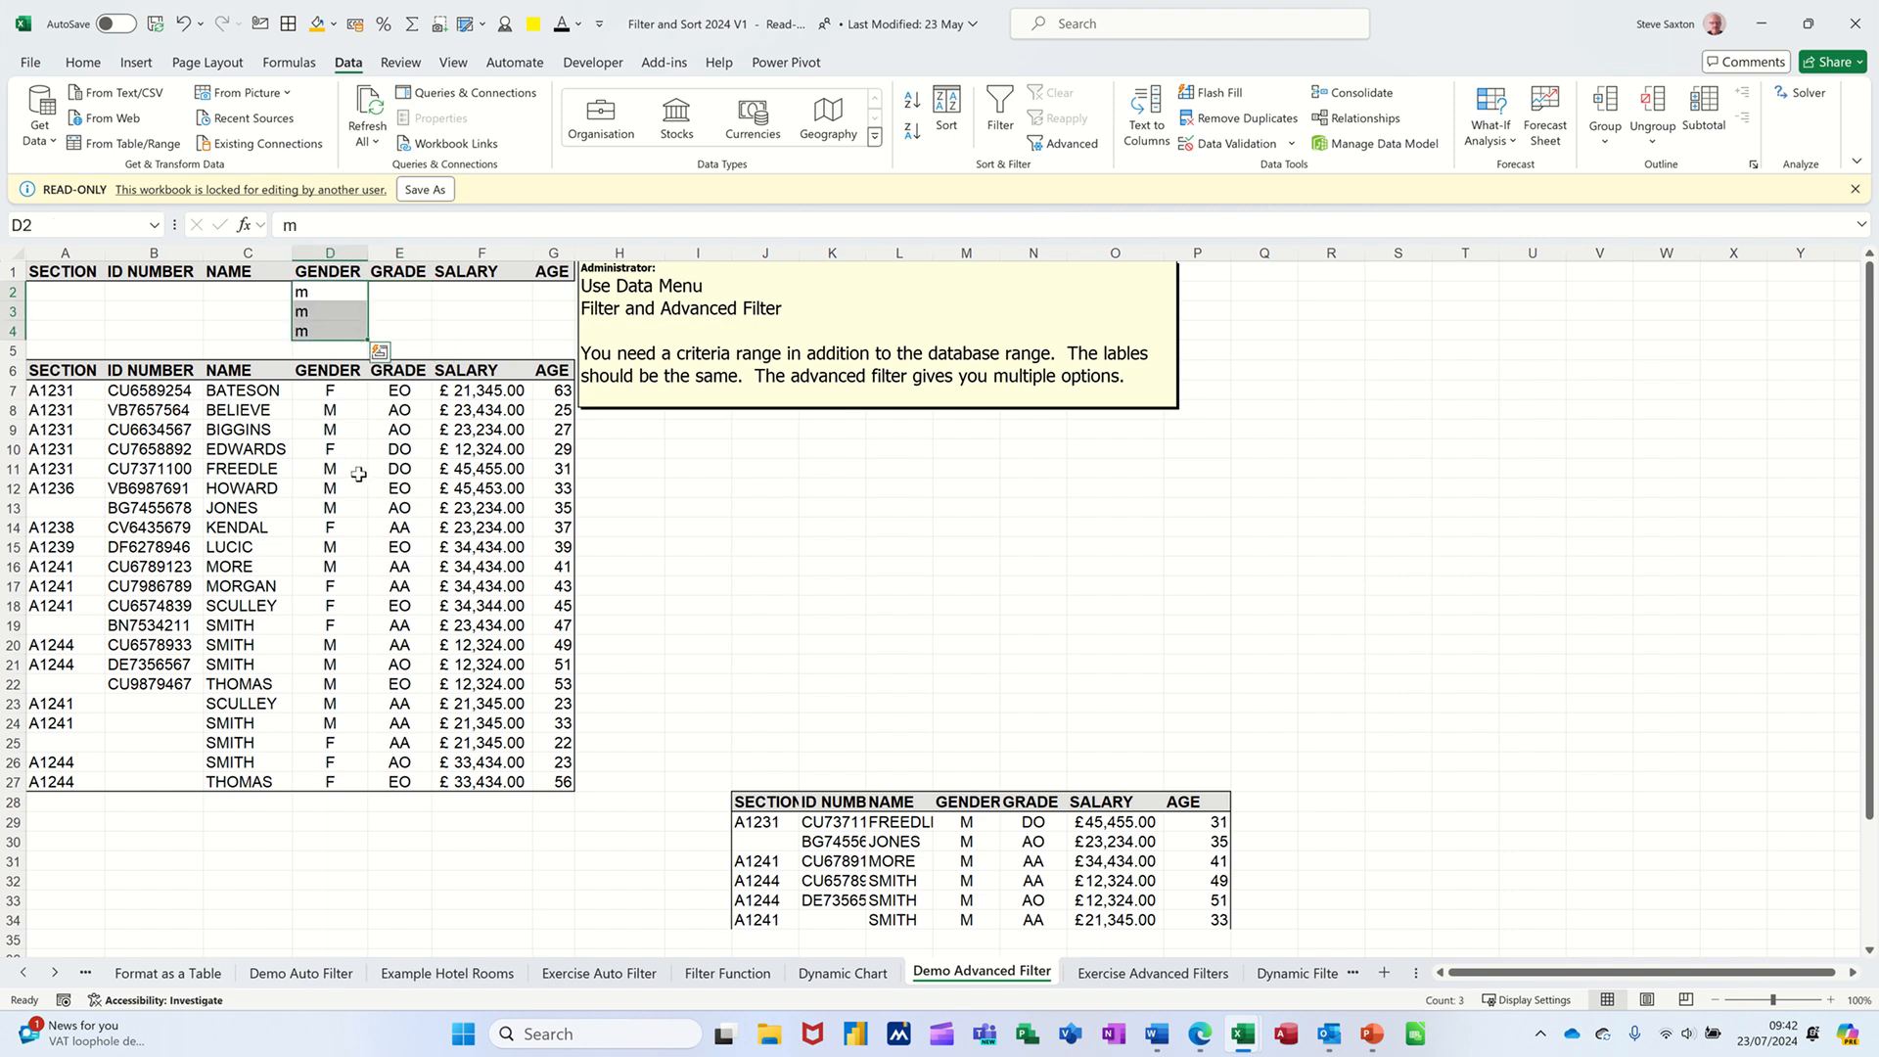
key(Delete)
click(358, 475)
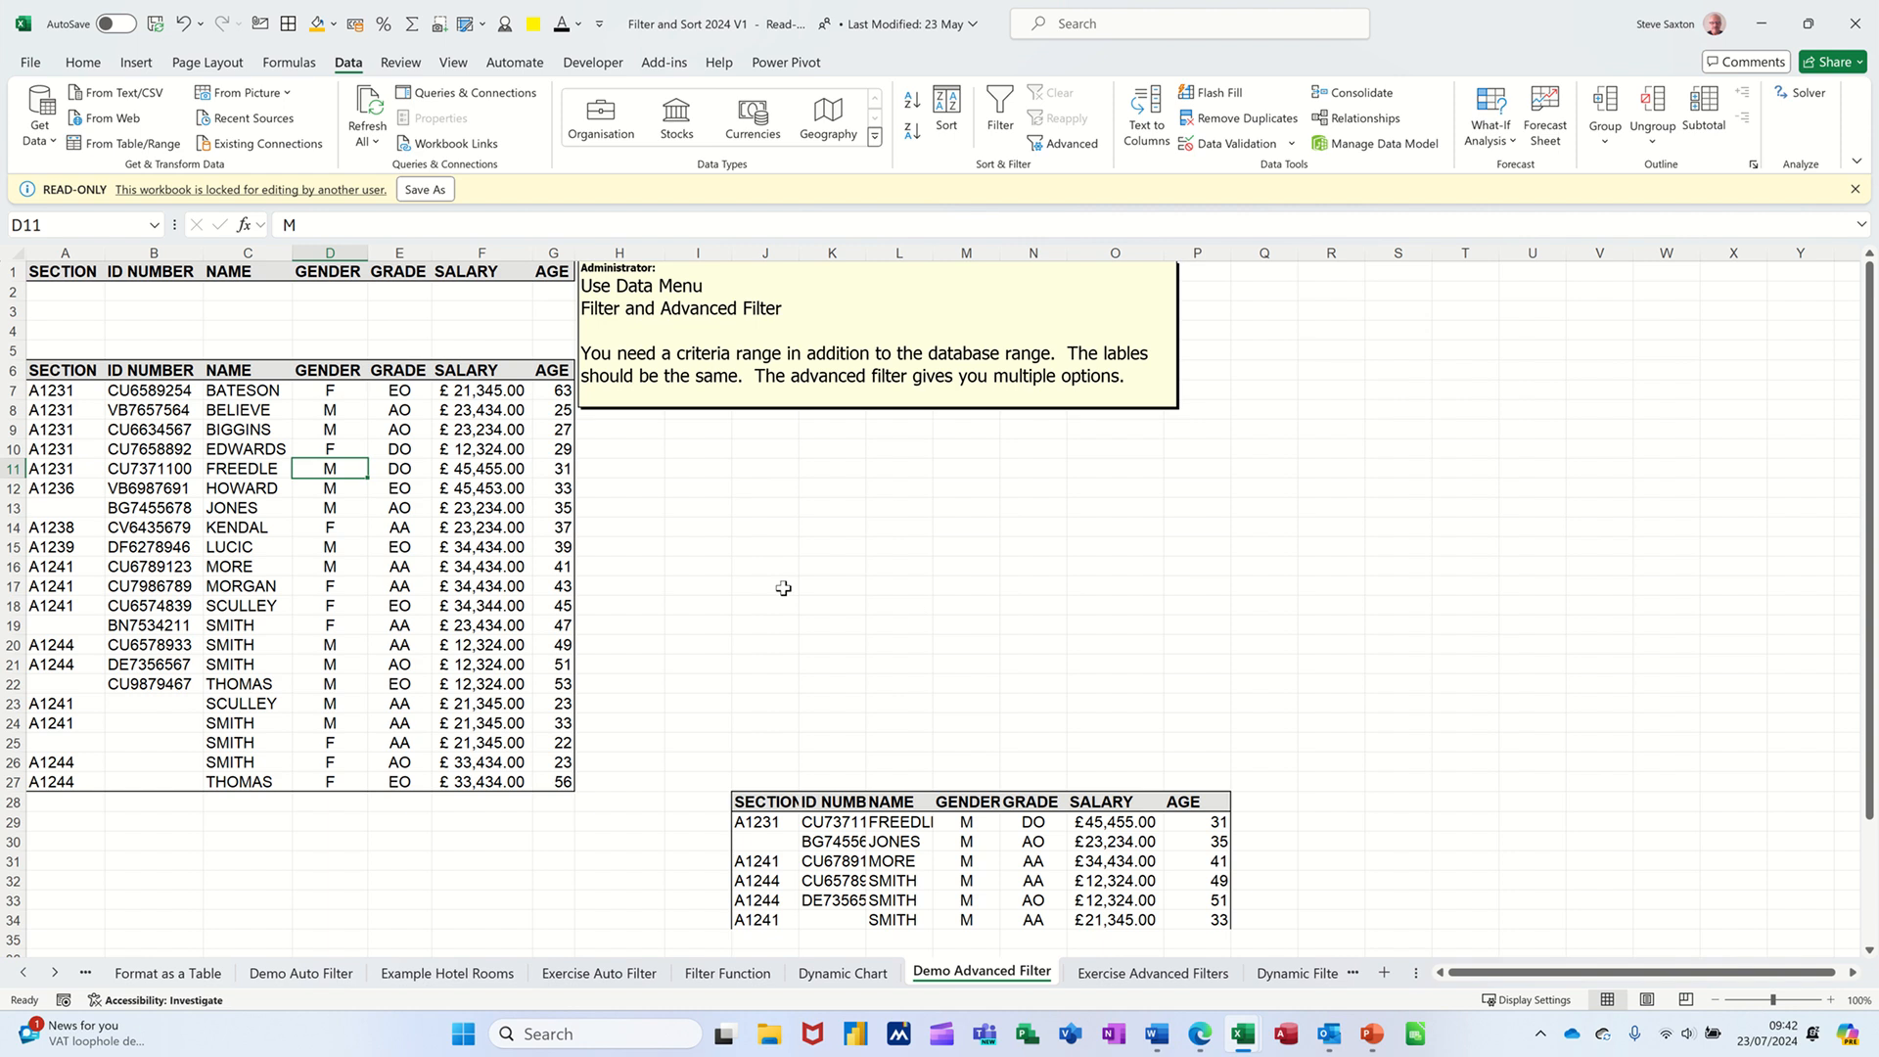
Clear the filtered extract in J28:P34 and highlight the blank row A5:G5 between the criteria and data ranges.
drag(736, 769, 1244, 925)
click(944, 675)
click(361, 501)
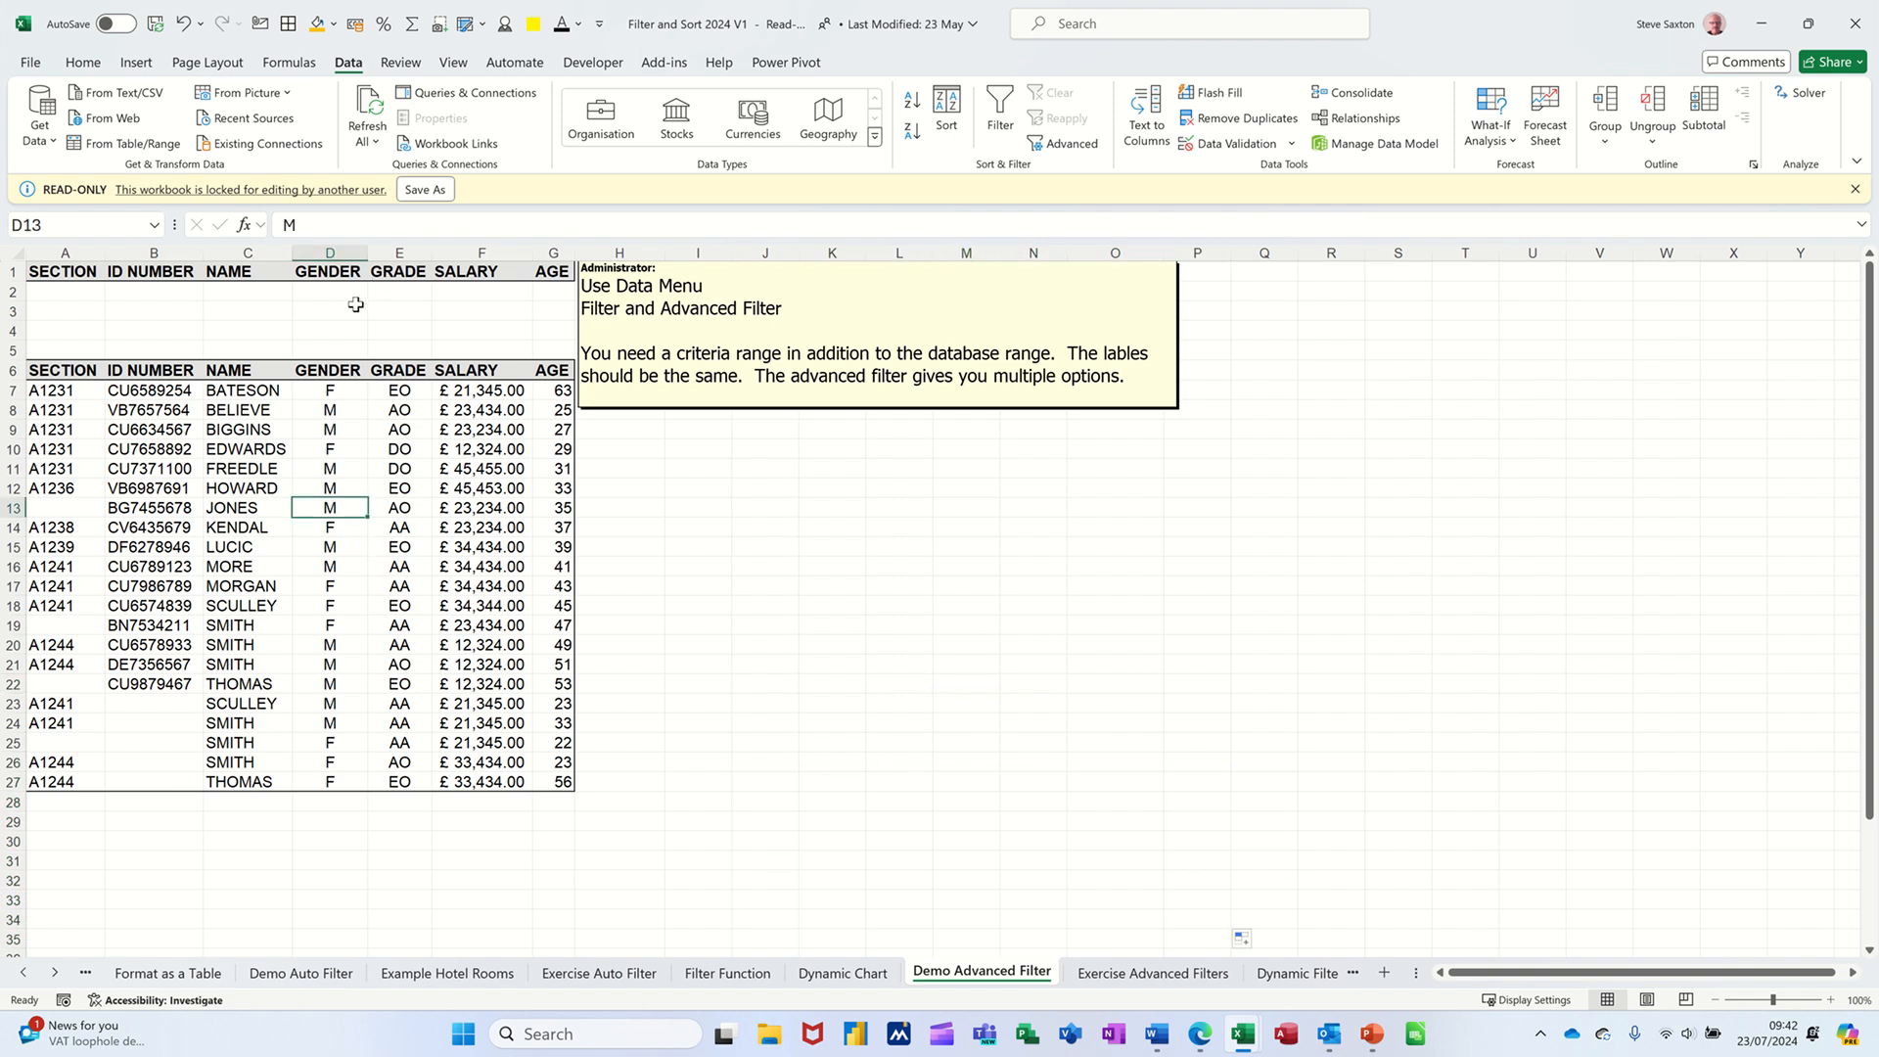
drag(58, 350, 557, 352)
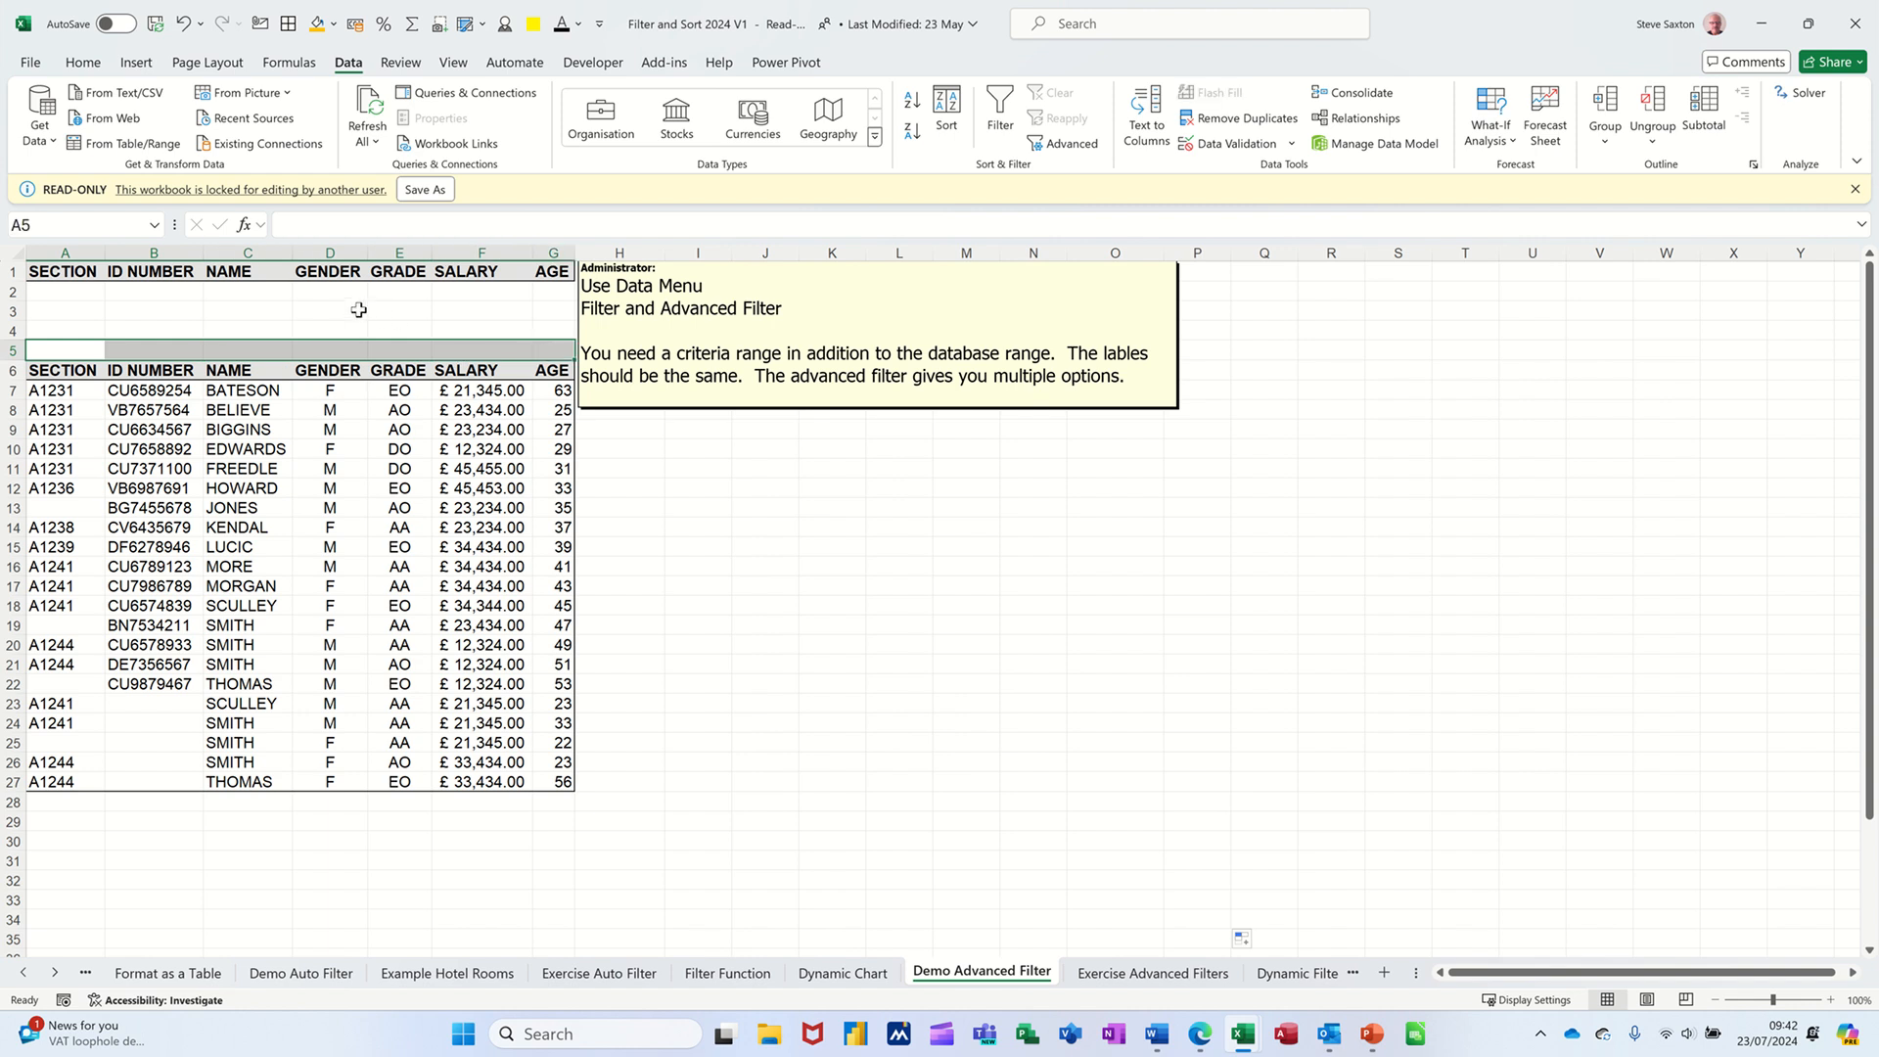
click(407, 305)
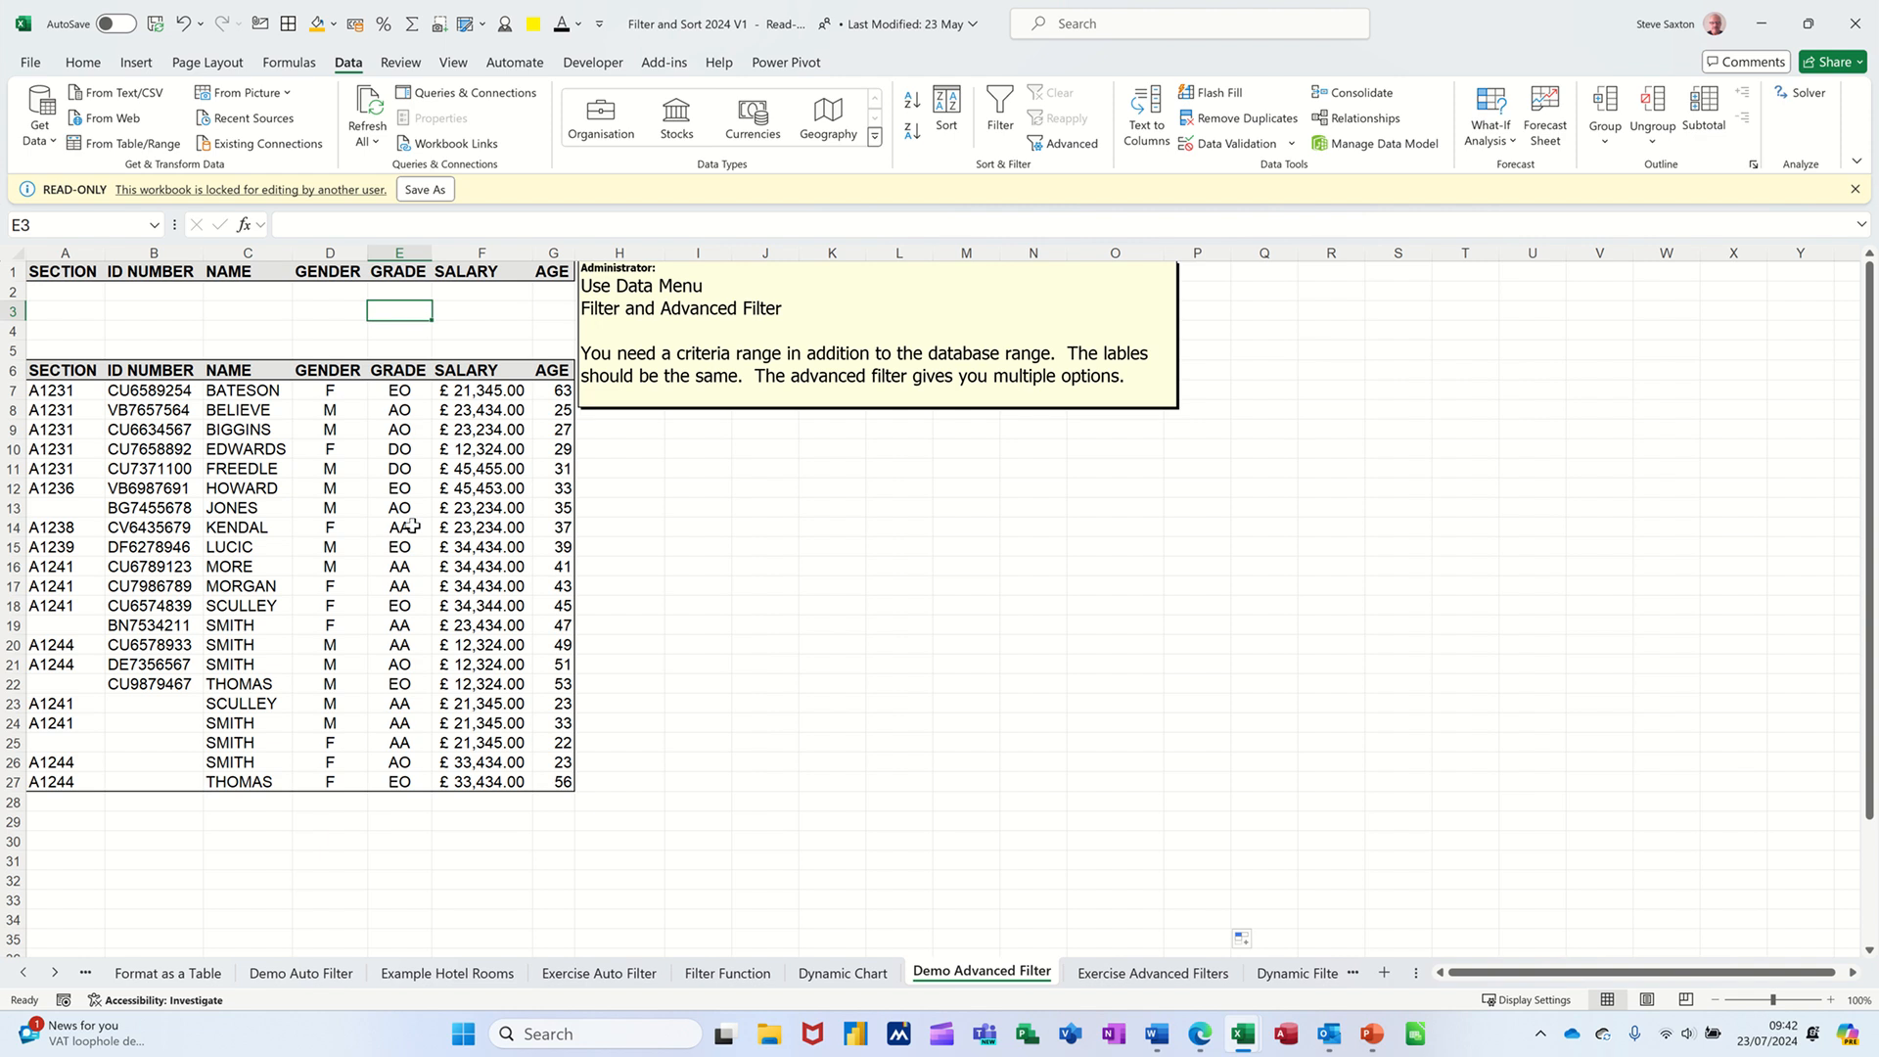